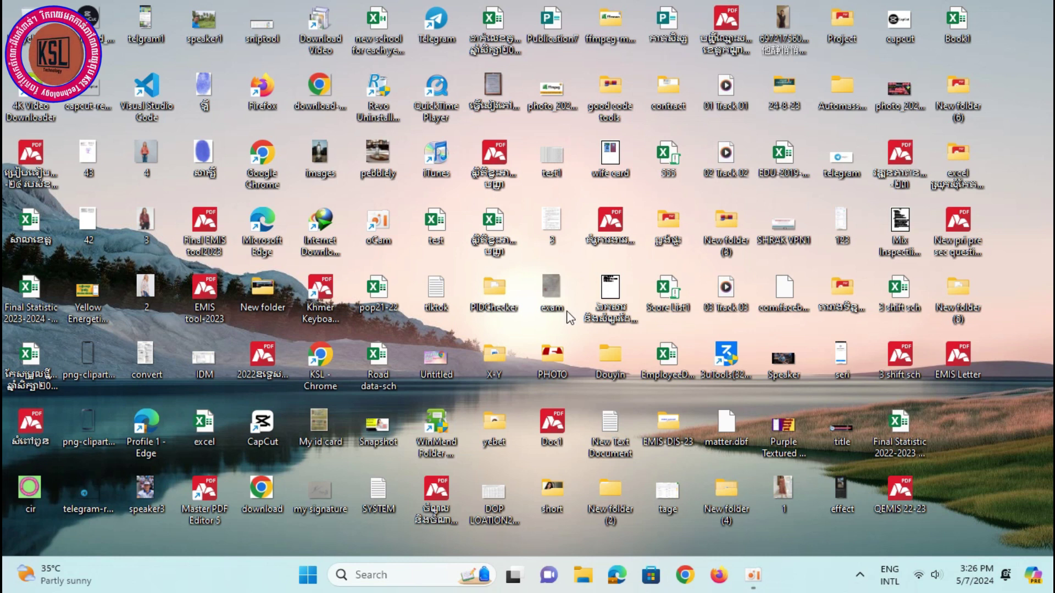
- Open the Privacy & security page of Windows Settings and maximize the Settings window
left_click(387, 571)
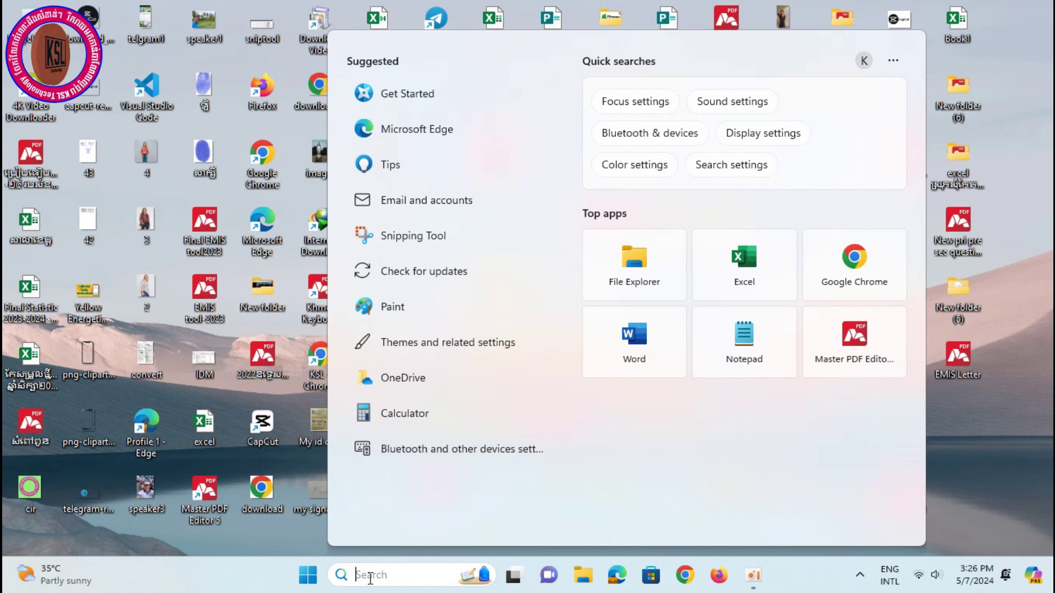
type("settings")
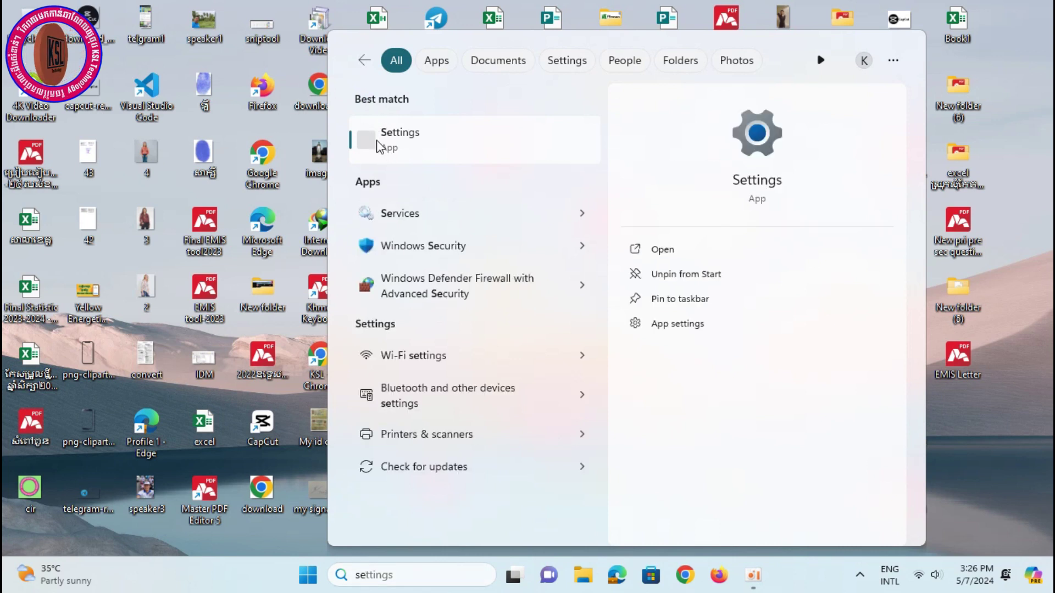
left_click(378, 147)
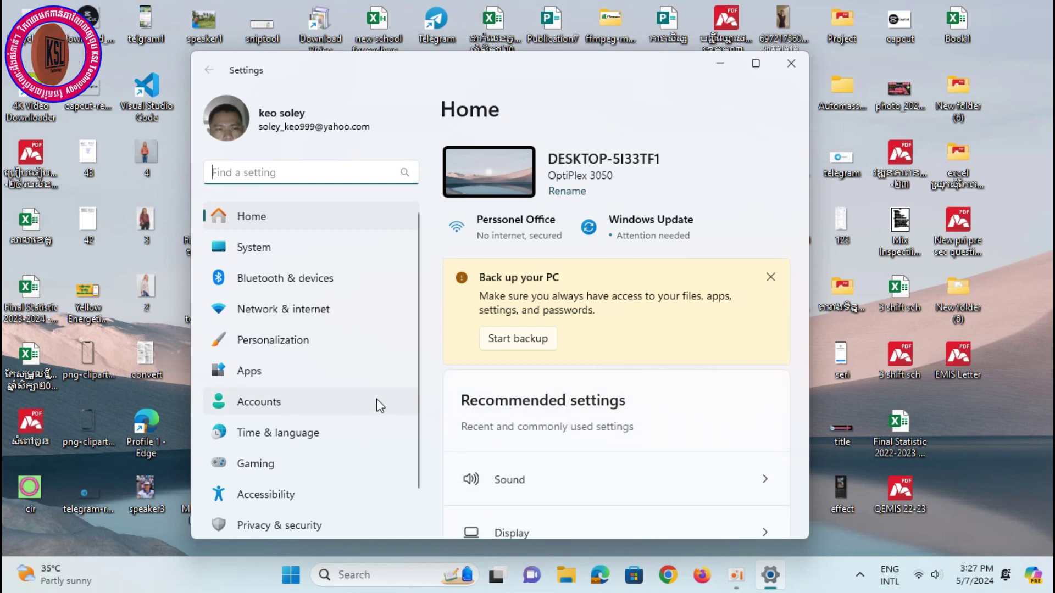
scroll(282, 315, "down", 1)
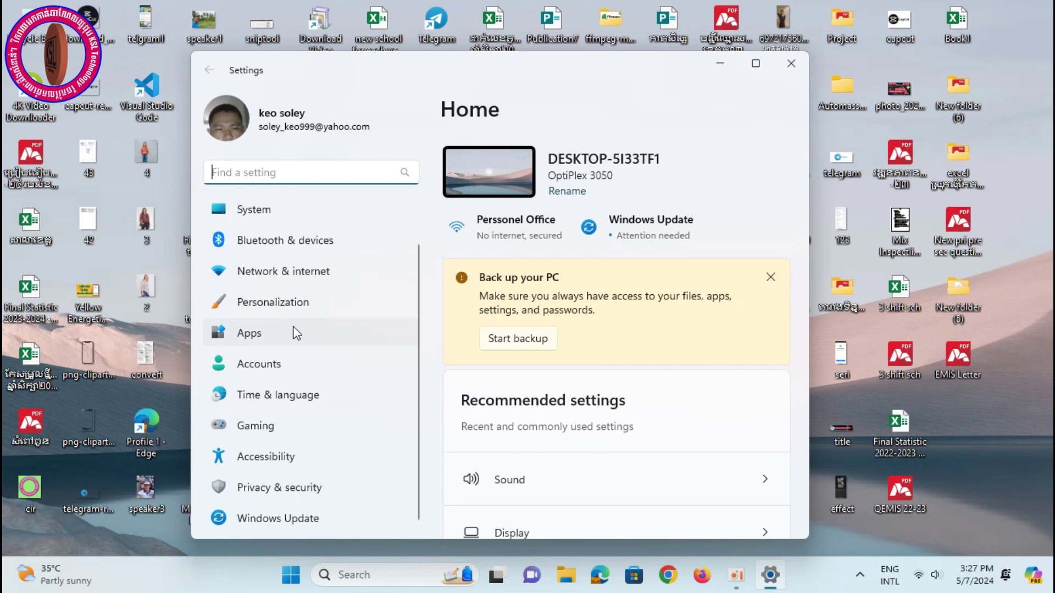
left_click(306, 493)
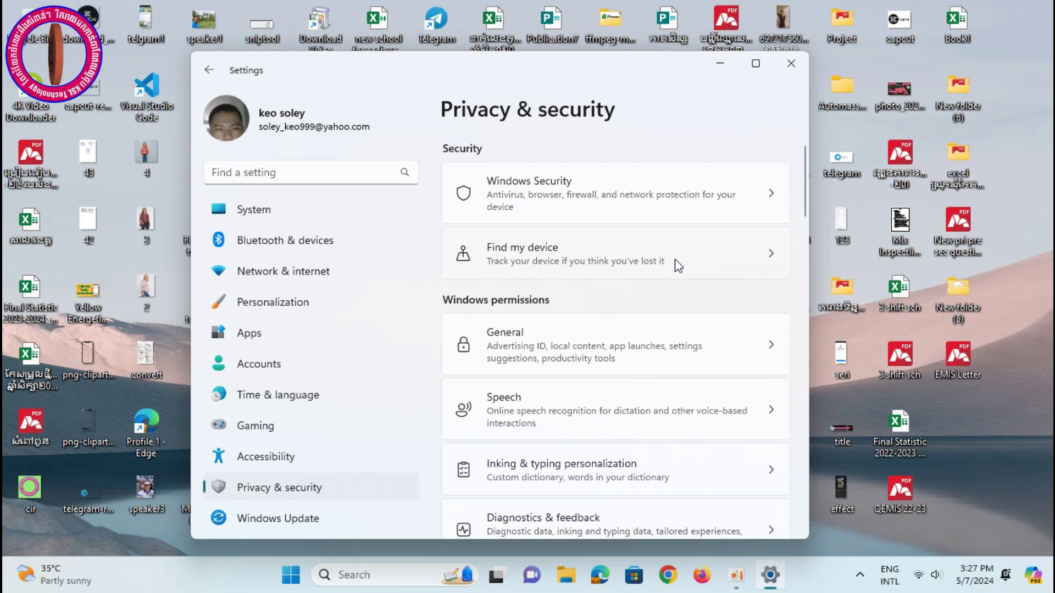
scroll(647, 336, "down", 2)
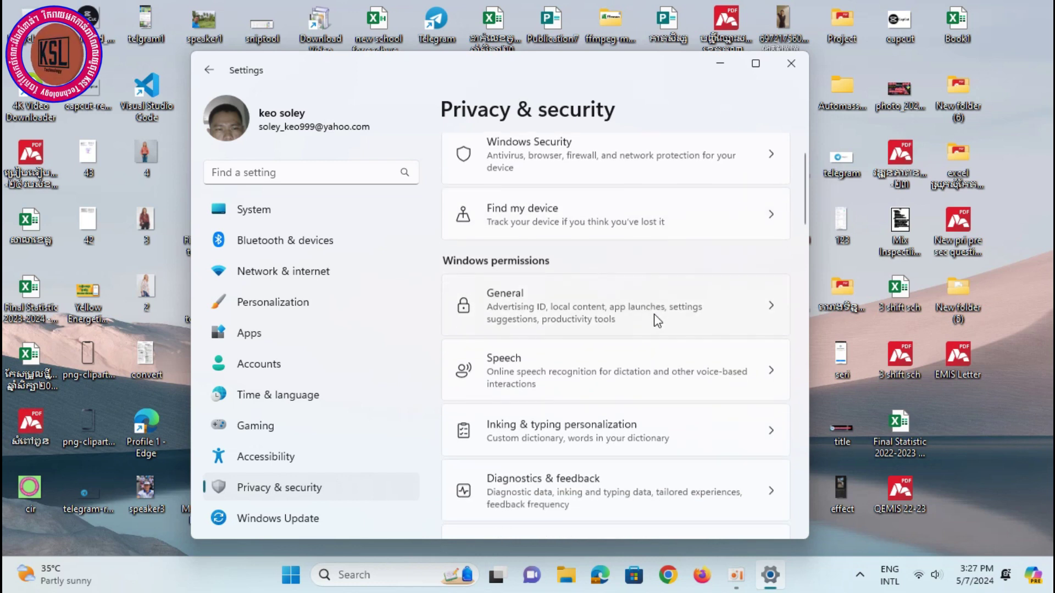
left_click(755, 63)
scroll(585, 258, "up", 1)
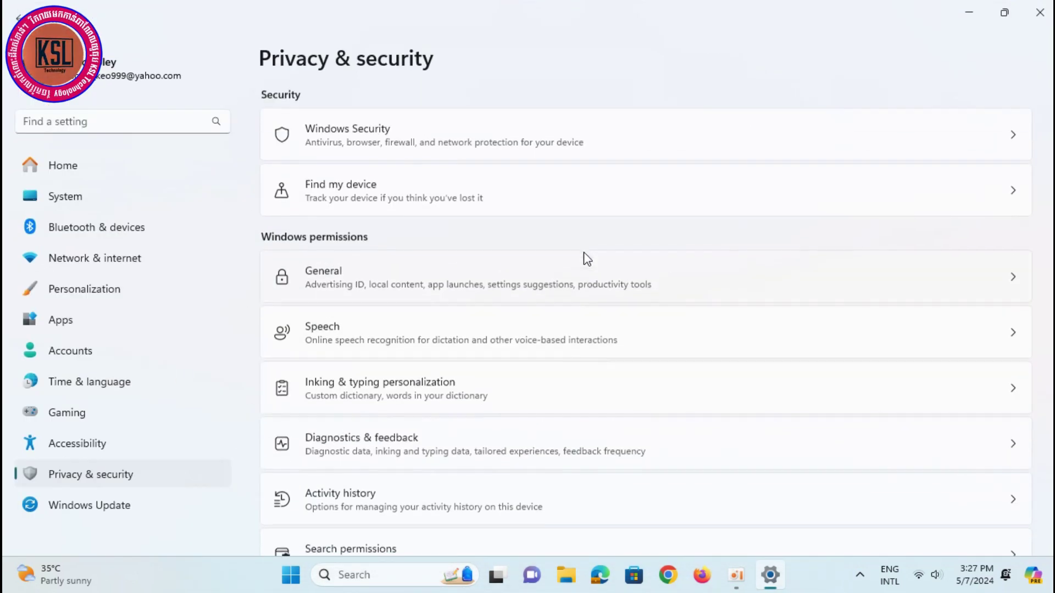
- Look through the Windows permissions and app permissions categories on the Privacy & security page
scroll(697, 263, "down", 10)
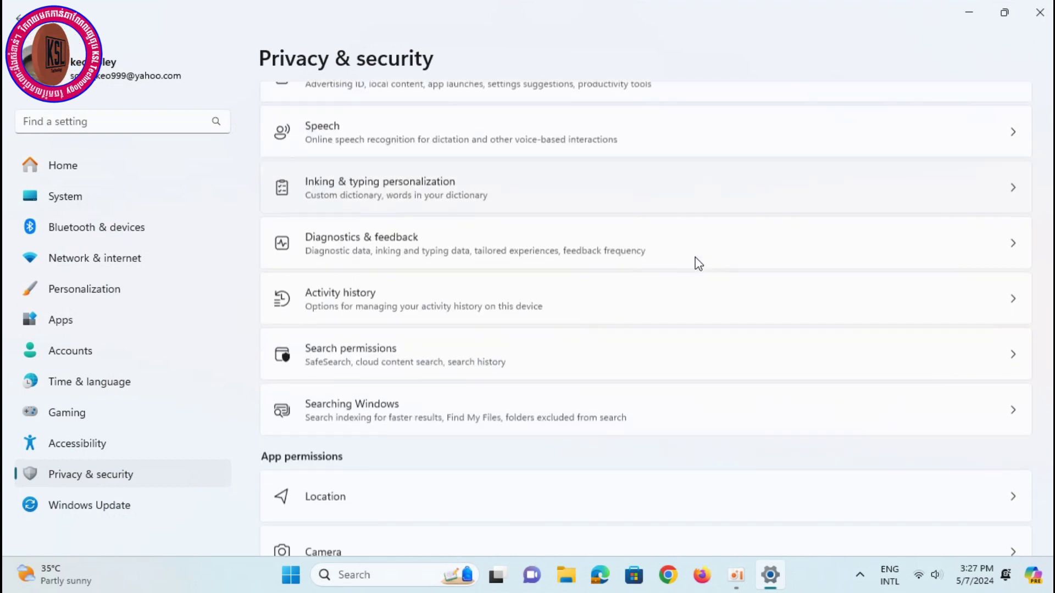
scroll(696, 260, "down", 17)
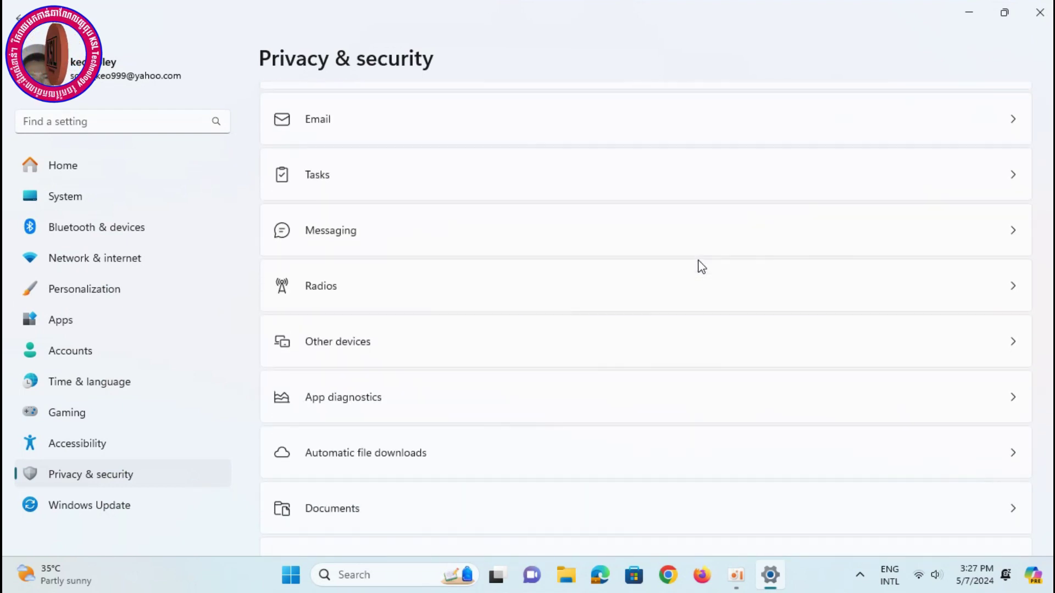
scroll(705, 271, "up", 20)
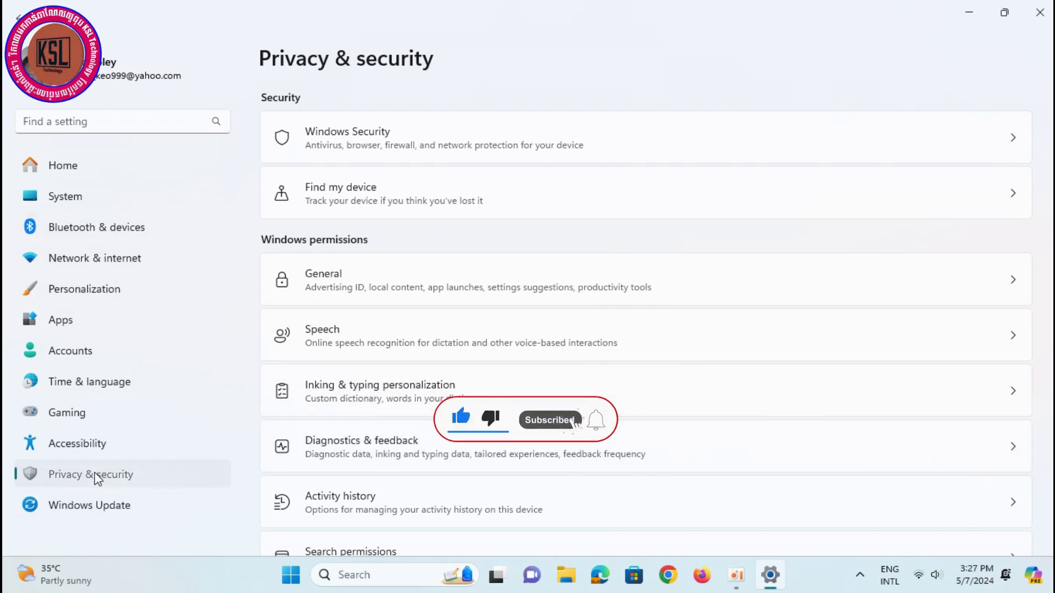
scroll(772, 452, "down", 5)
scroll(775, 451, "down", 12)
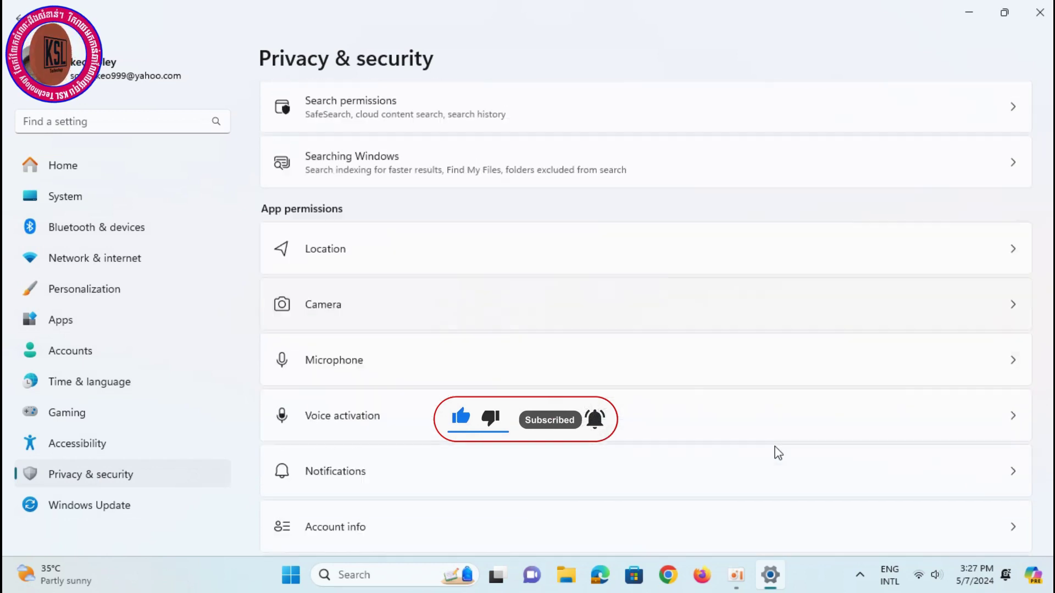
scroll(778, 434, "up", 5)
scroll(777, 417, "up", 13)
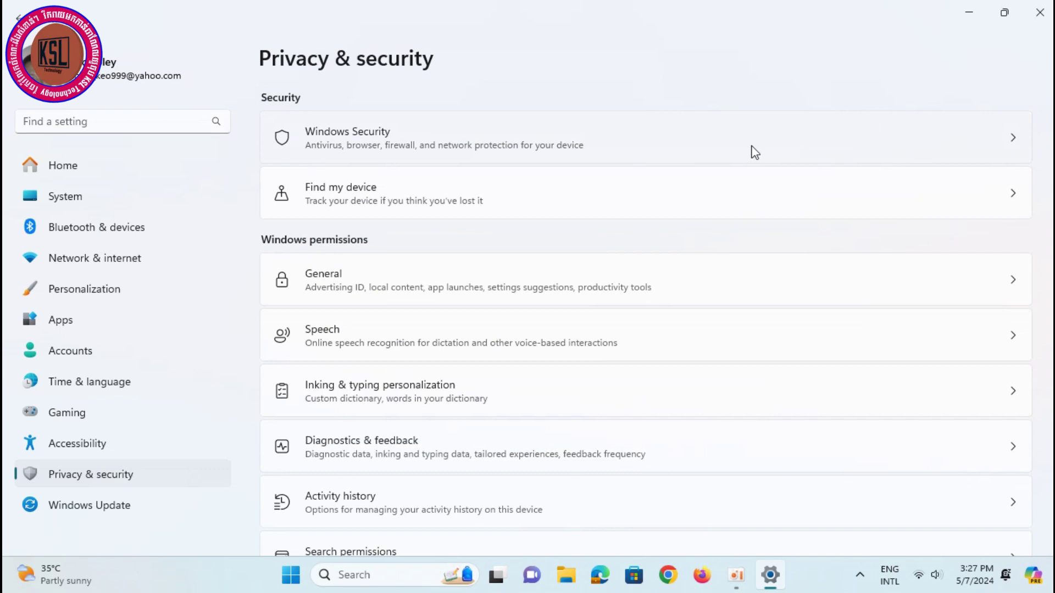
- View the Windows Security and Find my device pages, then return to the Privacy & security list
left_click(1011, 141)
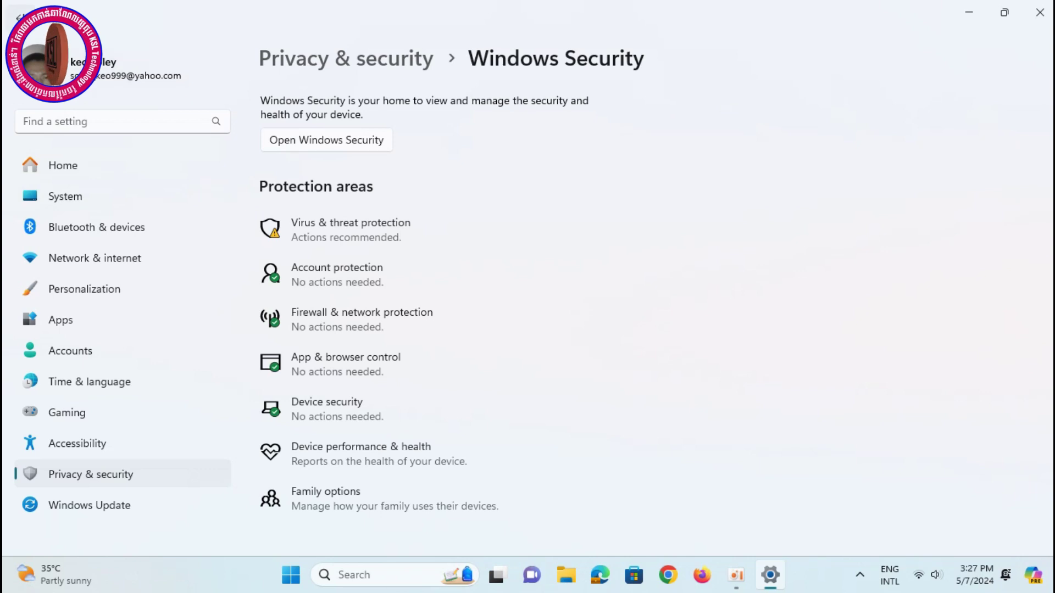
scroll(492, 265, "down", 2)
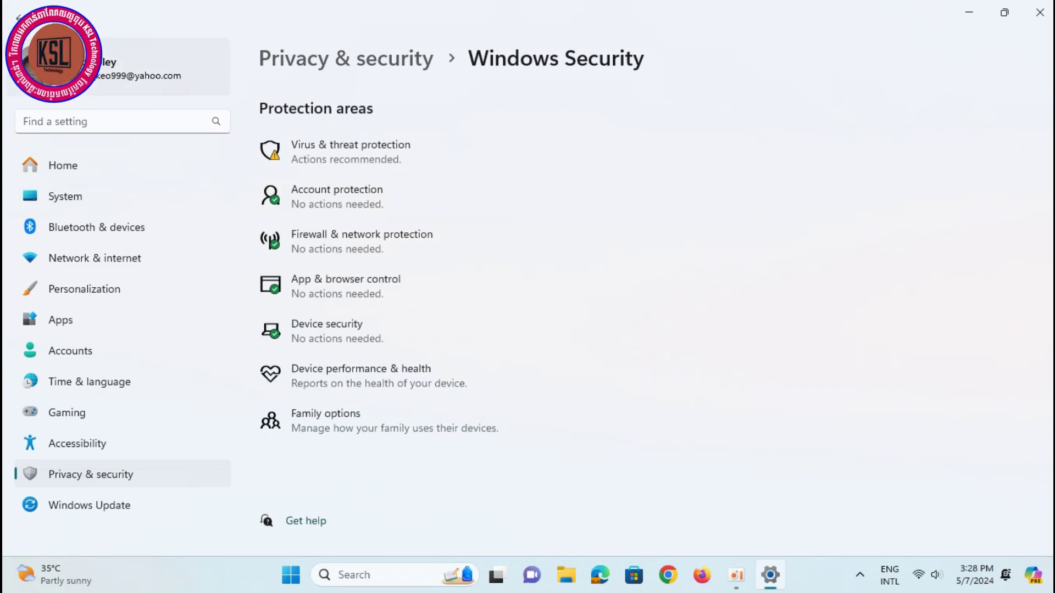
left_click(18, 16)
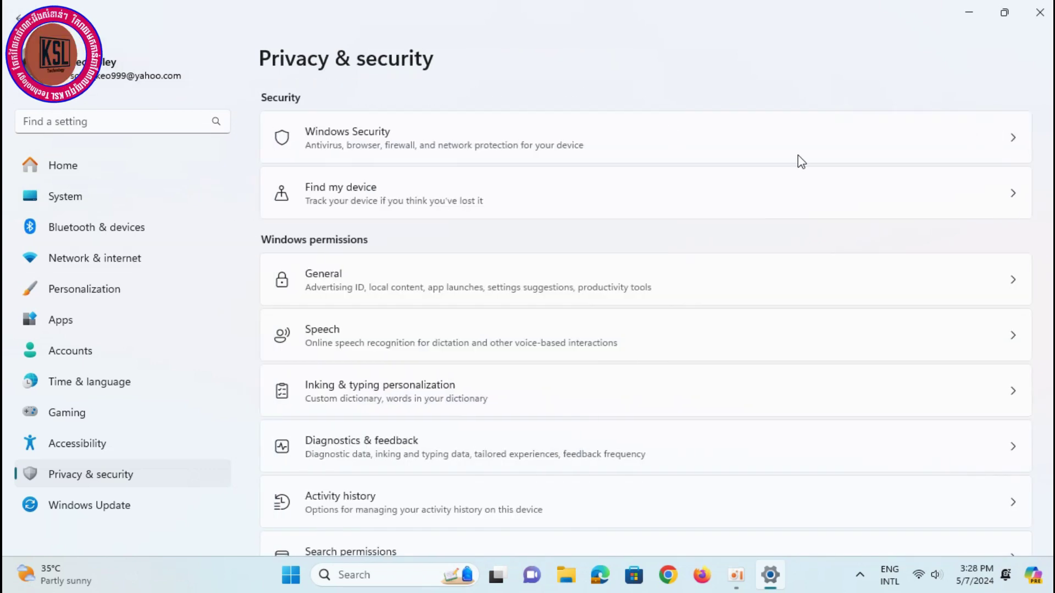
left_click(951, 192)
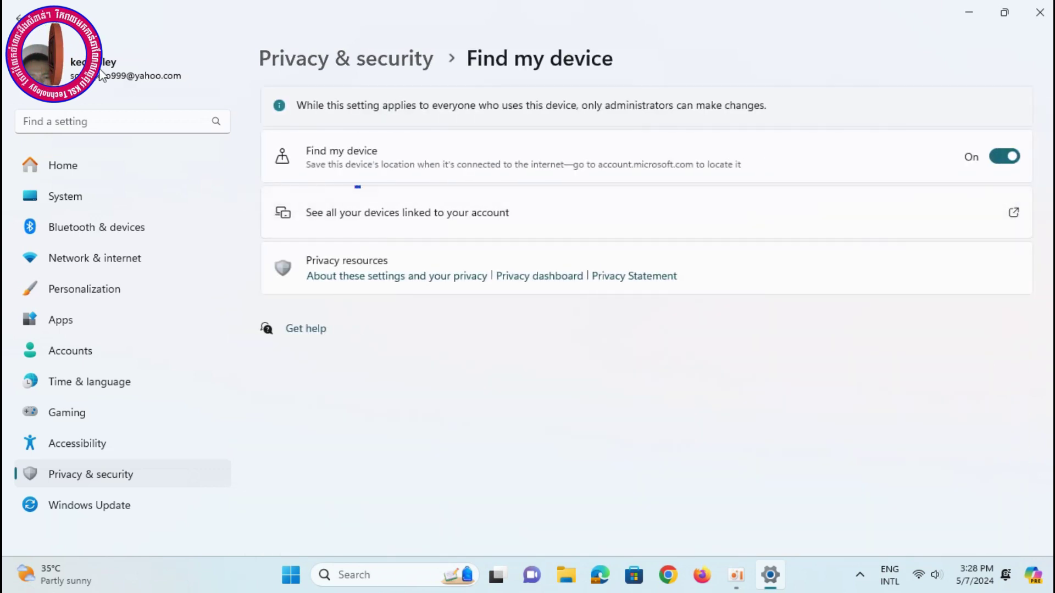
left_click(16, 14)
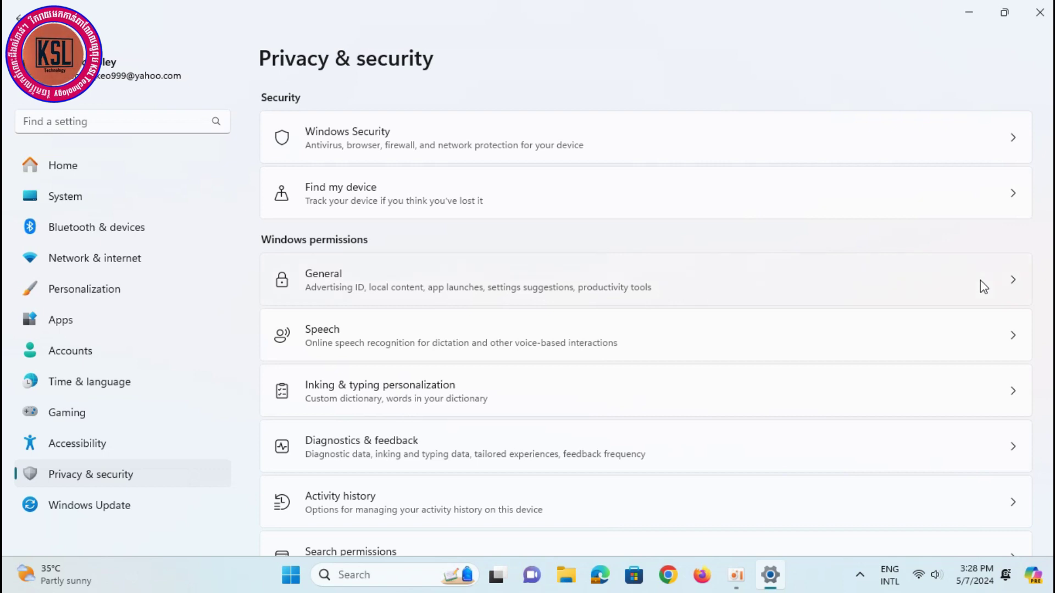
- Turn off all five General privacy options: personalized ads, language-list content, app launch tracking, suggested content and Settings notifications
left_click(980, 280)
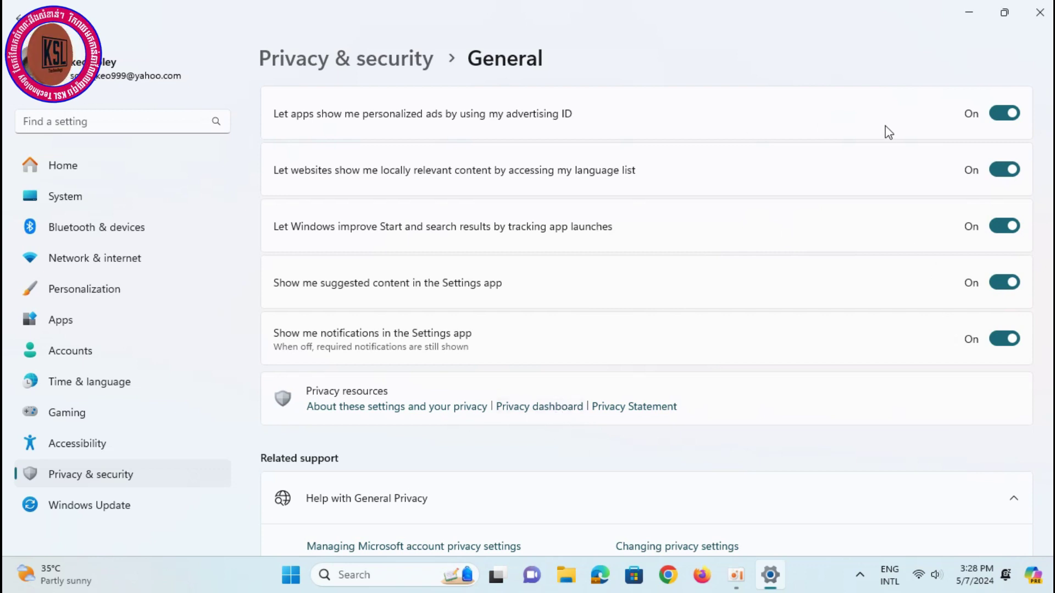
left_click(998, 115)
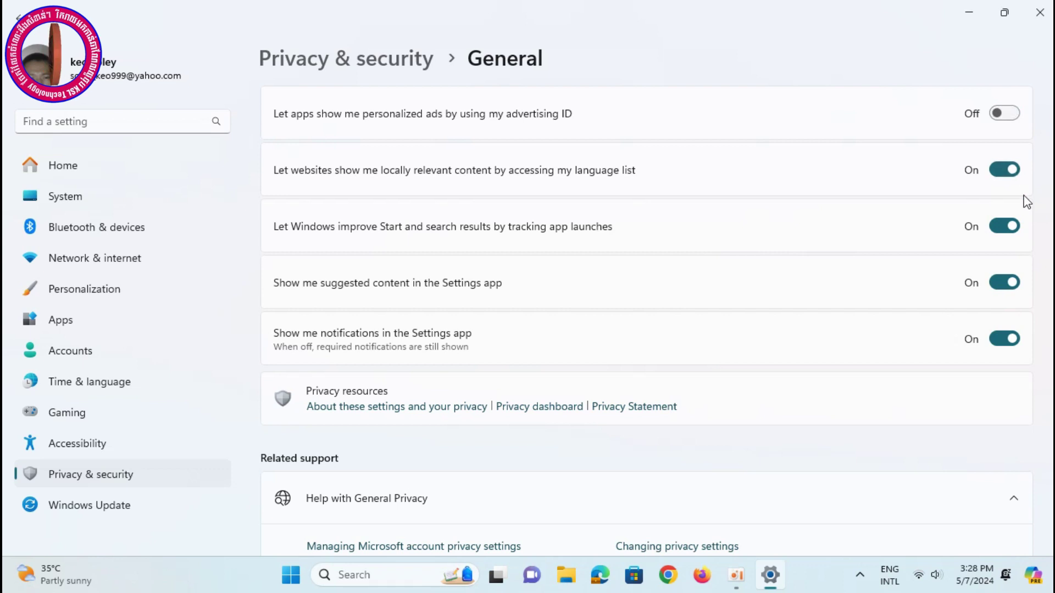
left_click(1004, 171)
left_click(1004, 226)
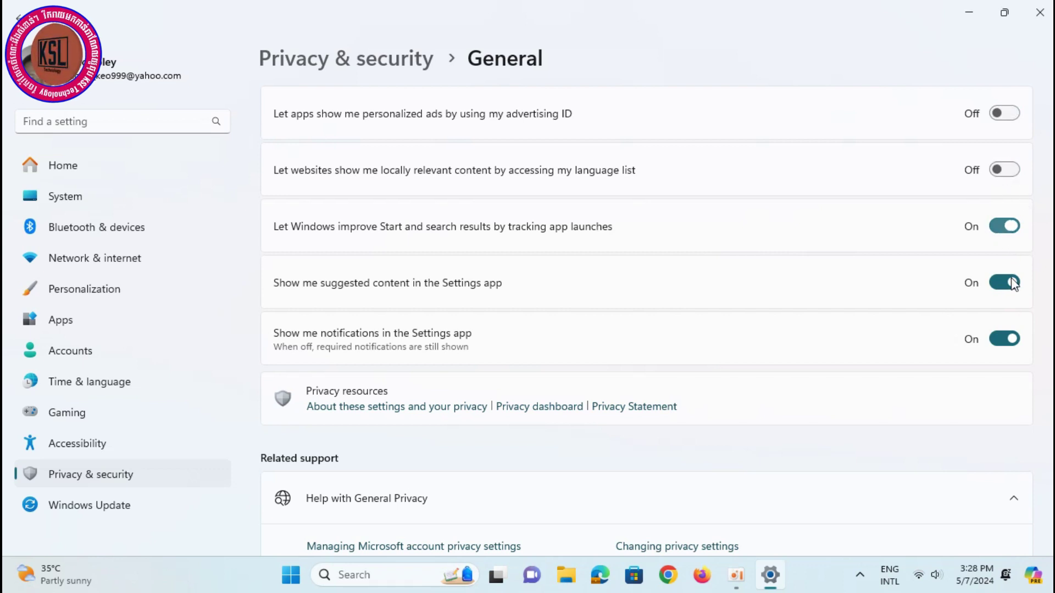
left_click(1001, 282)
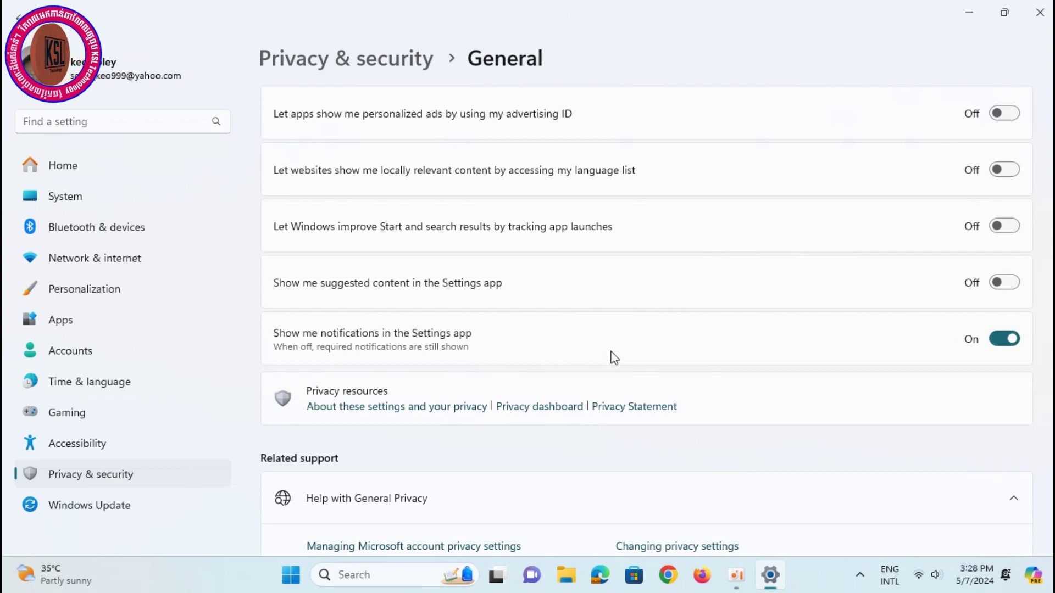
left_click(1003, 340)
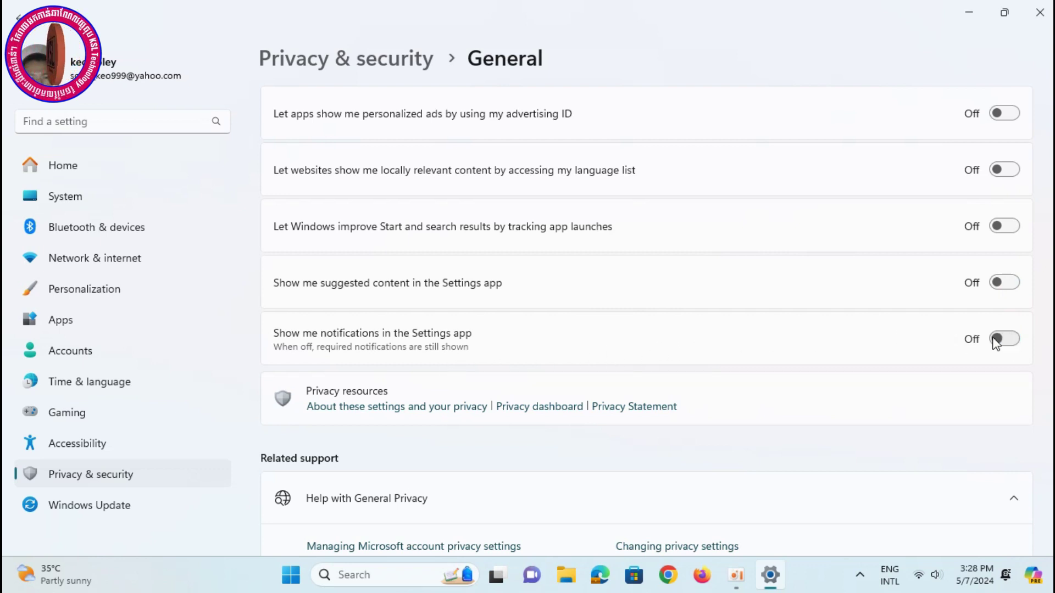
scroll(673, 406, "down", 2)
scroll(683, 388, "up", 2)
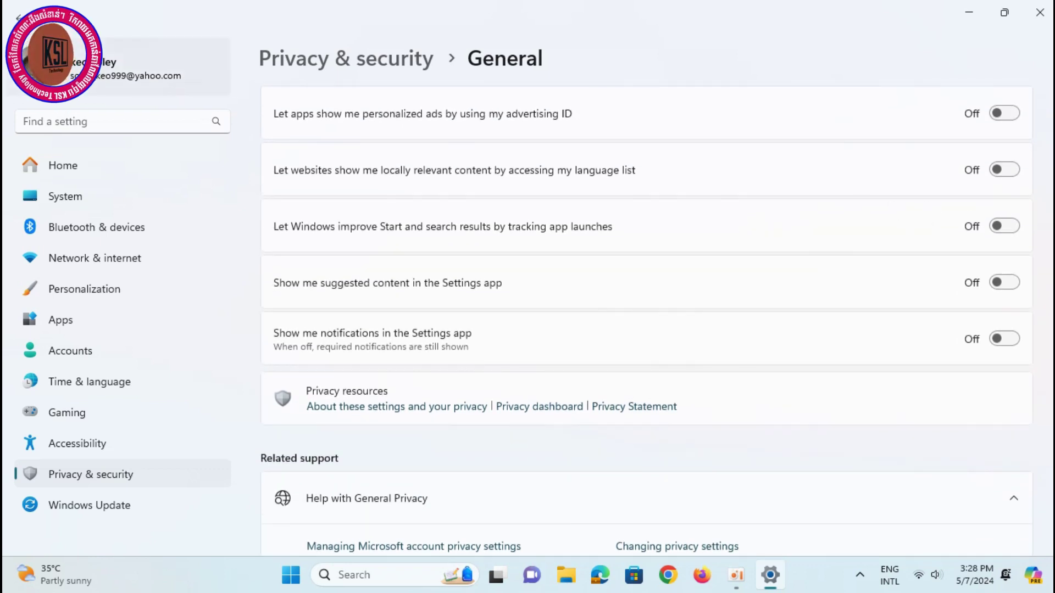
left_click(20, 19)
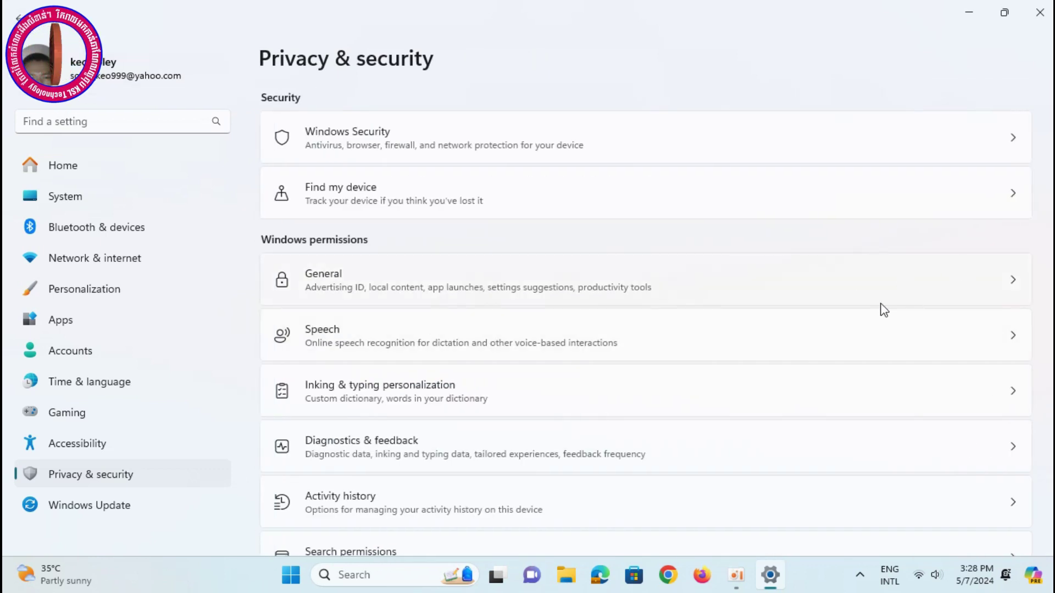
- Turn off online speech recognition in the Speech permissions and return to the Privacy & security list
left_click(929, 335)
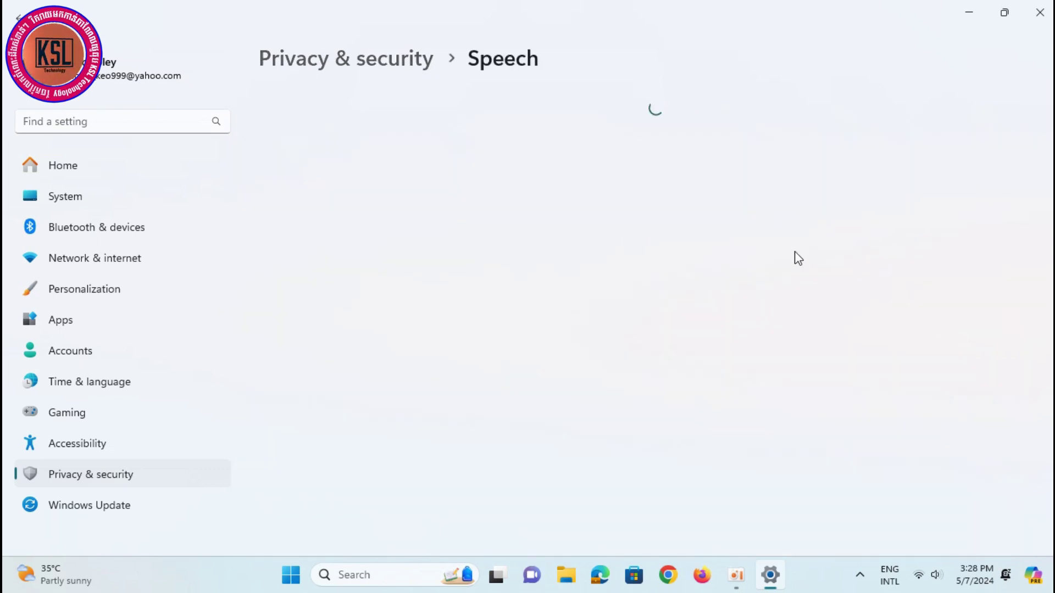
left_click(278, 265)
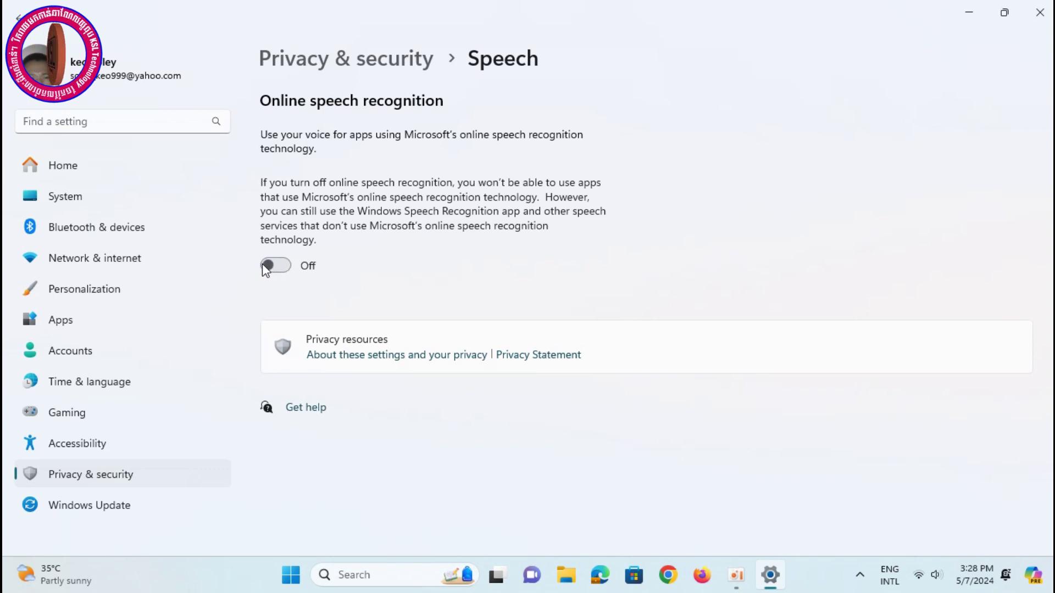
left_click(11, 22)
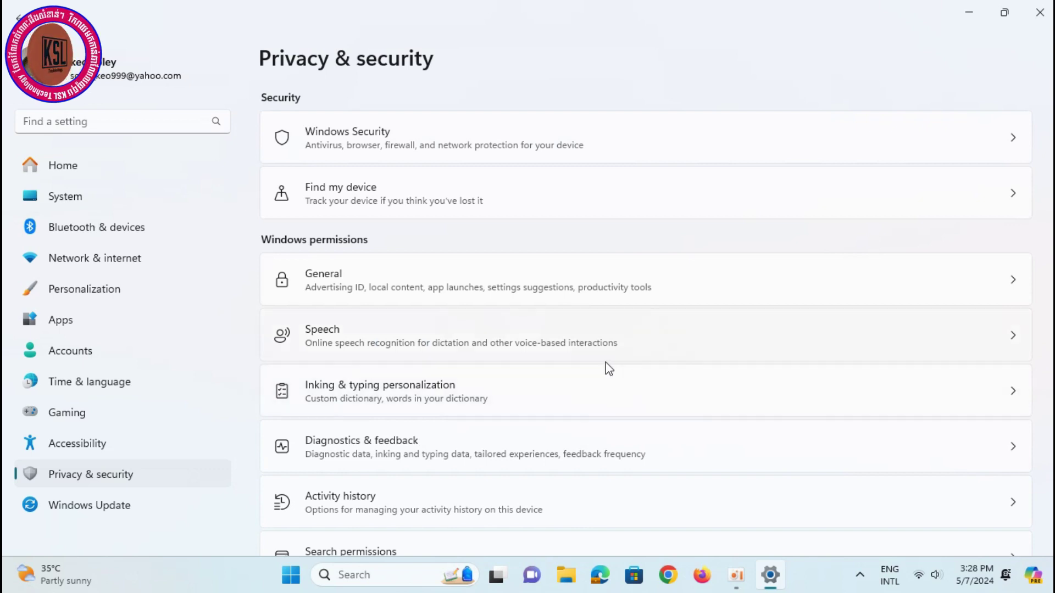
- Turn off the custom inking and typing dictionary, recheck its page and return to the Privacy & security list
left_click(421, 394)
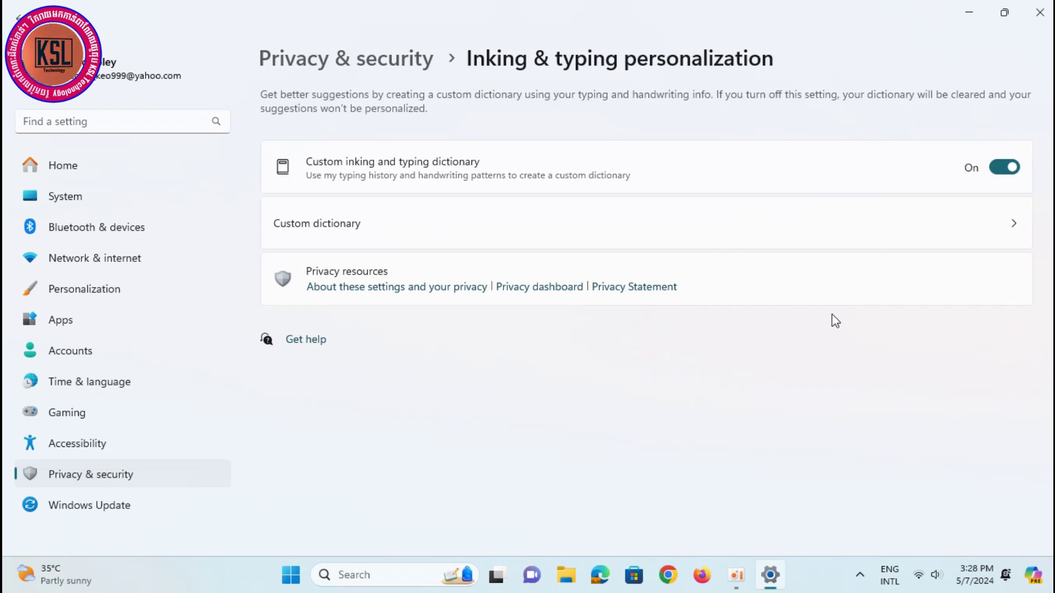
left_click(995, 166)
left_click(1003, 166)
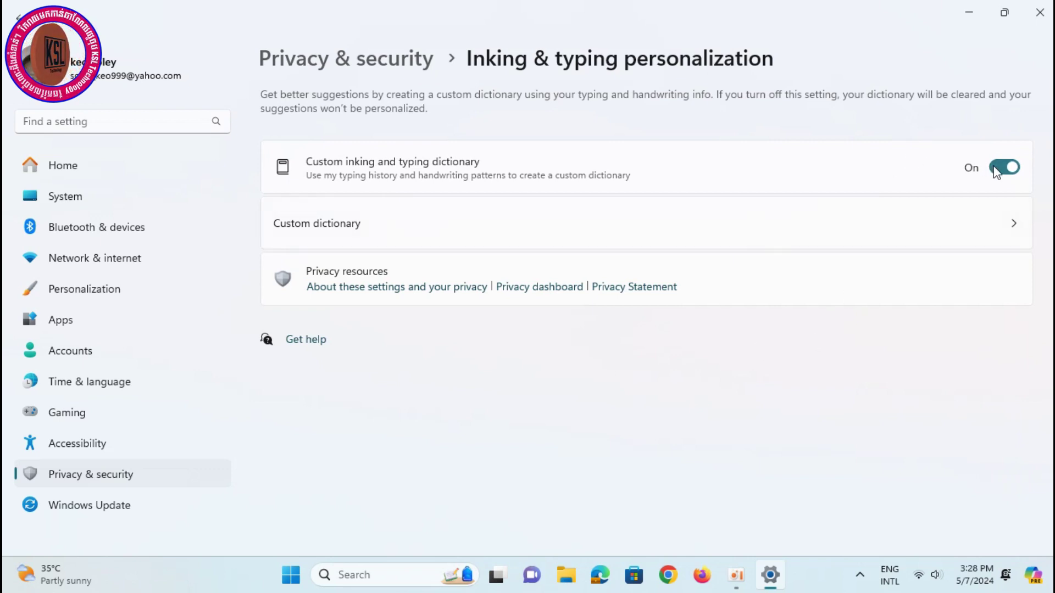
left_click(999, 170)
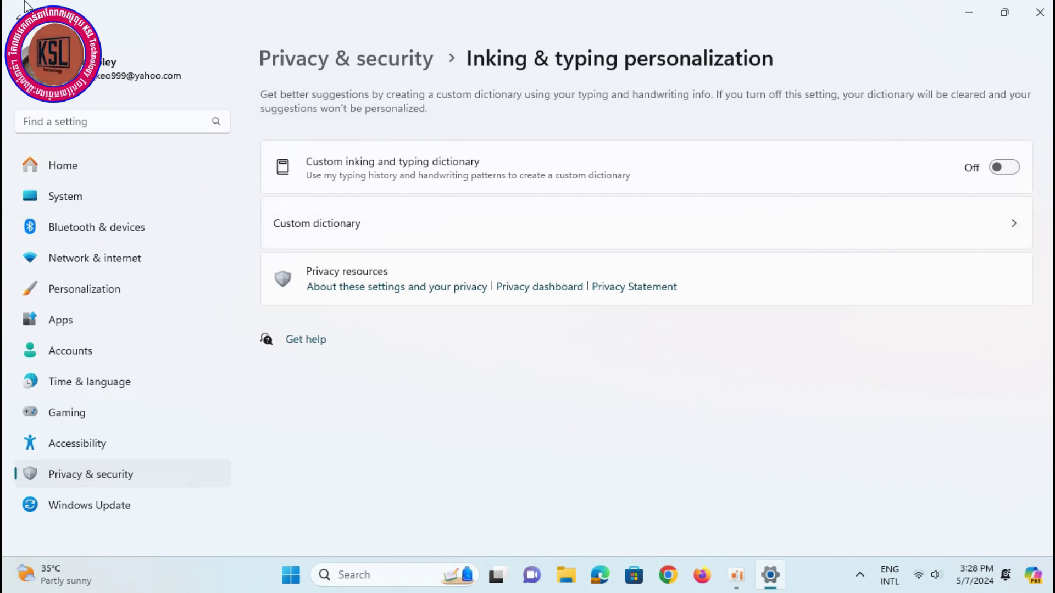
left_click(20, 18)
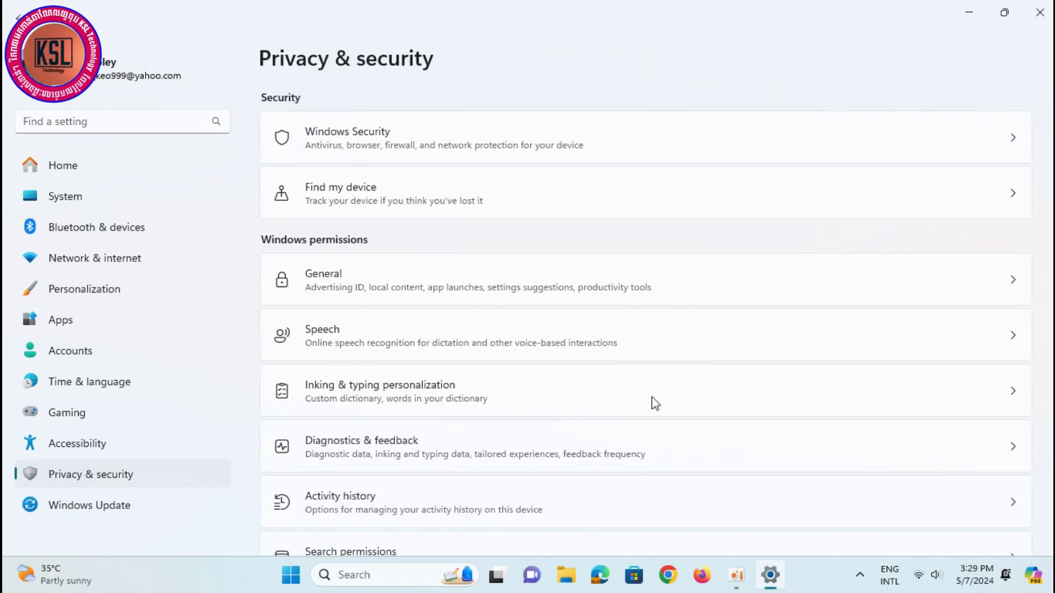
left_click(493, 396)
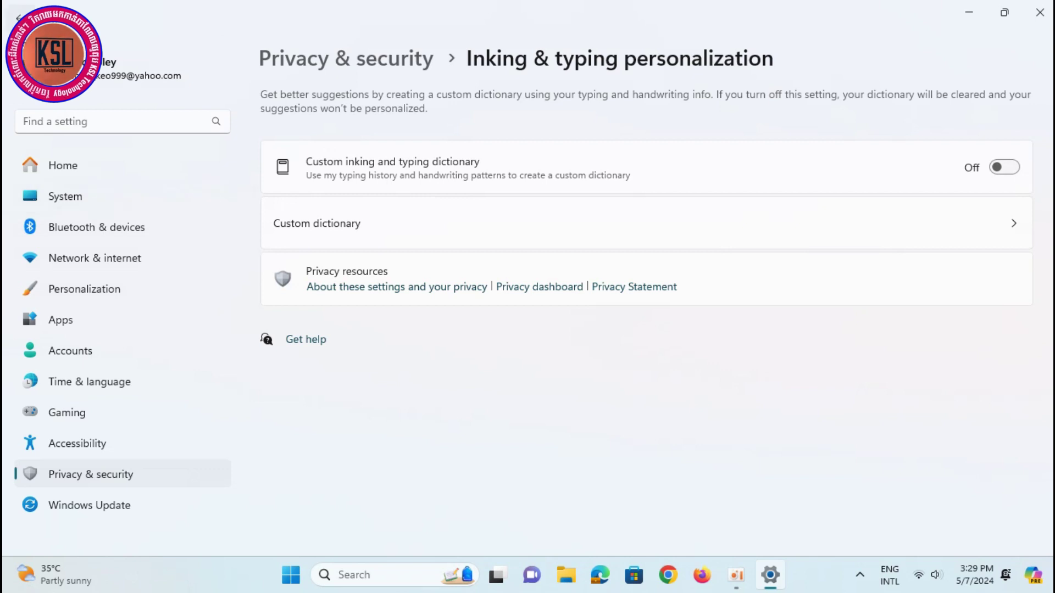
left_click(18, 17)
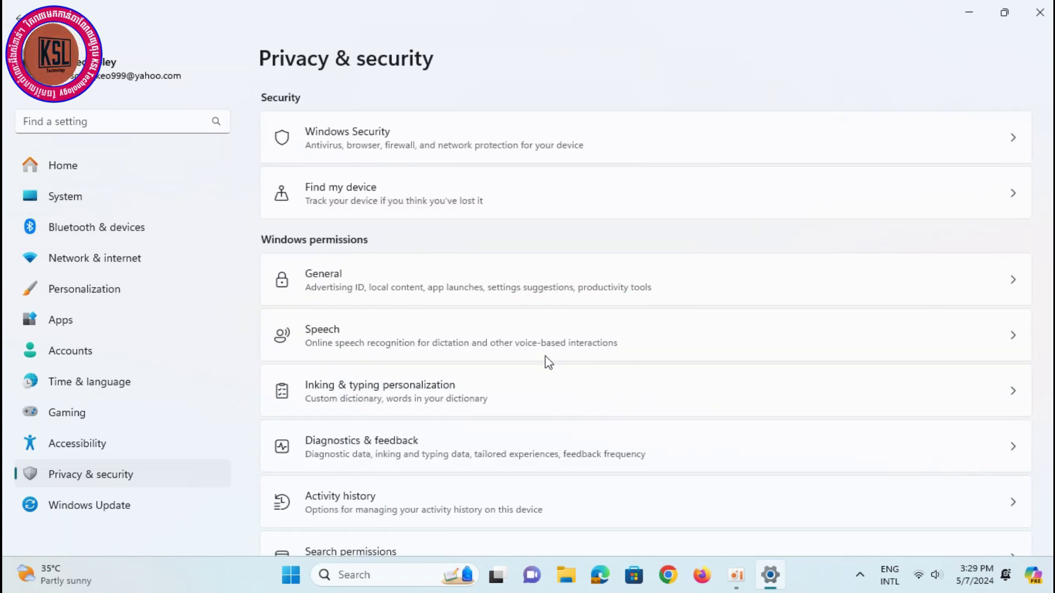
- Turn off sending optional diagnostic data in the Diagnostics & feedback settings
left_click(469, 447)
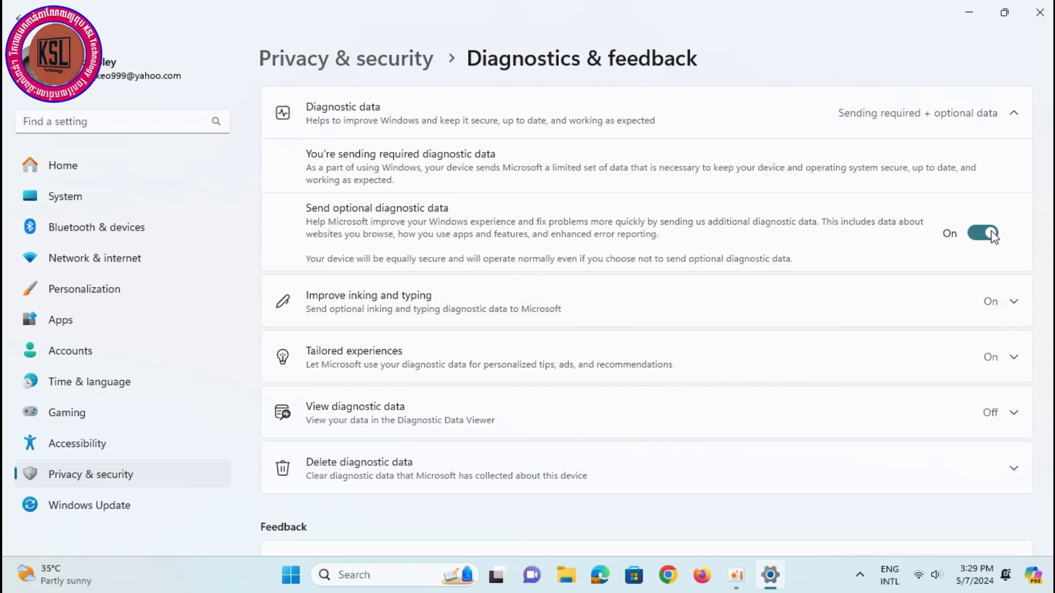
left_click(992, 234)
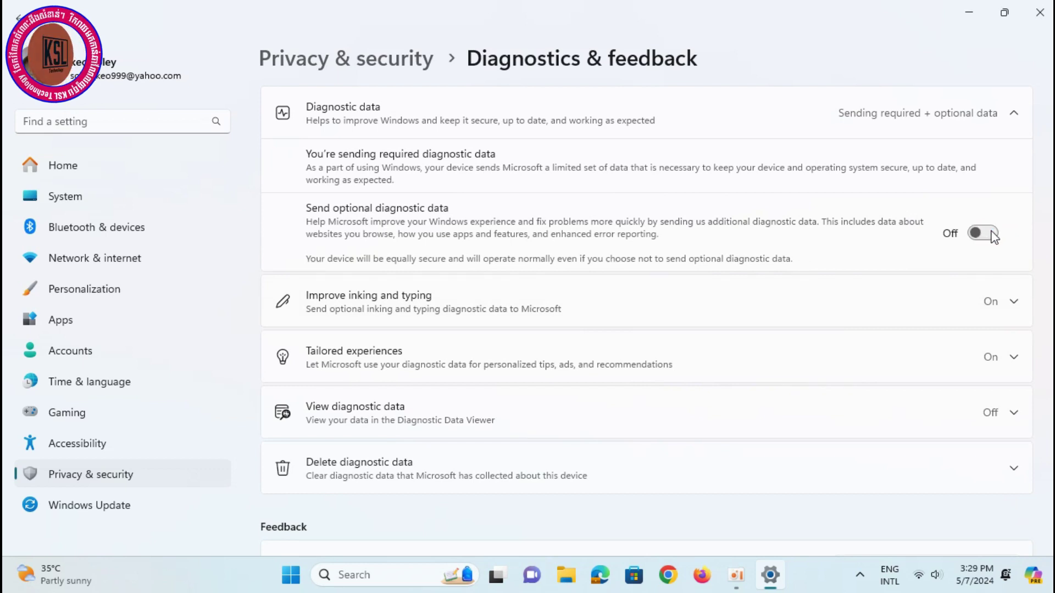
- Turn off Improve inking and typing and Tailored experiences in Diagnostics & feedback, and return to the Privacy & security list
scroll(741, 364, "down", 3)
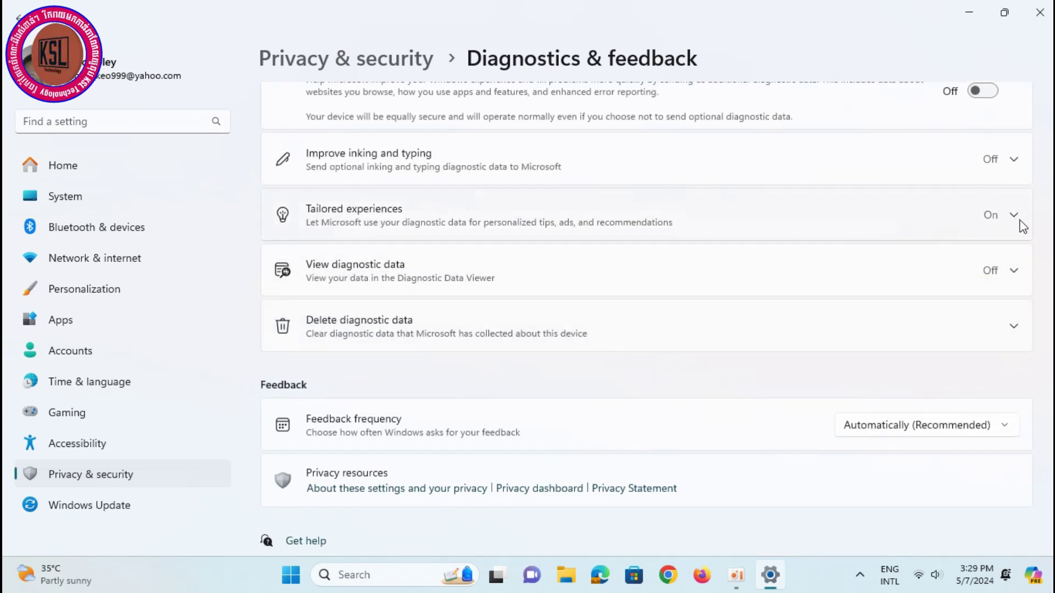
left_click(1024, 226)
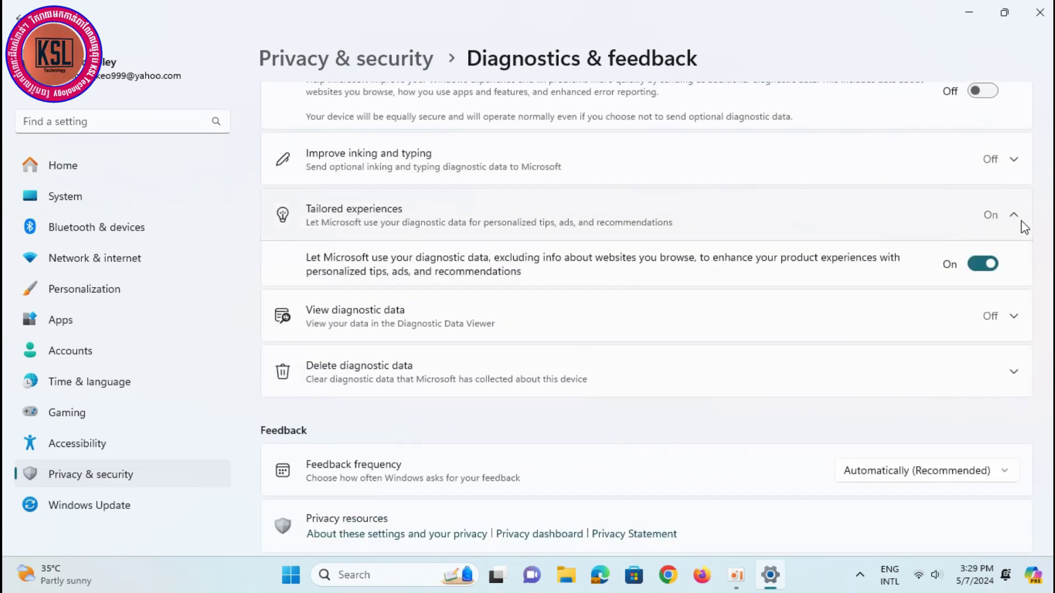
left_click(976, 266)
scroll(881, 293, "down", 2)
scroll(882, 299, "up", 4)
scroll(882, 299, "down", 4)
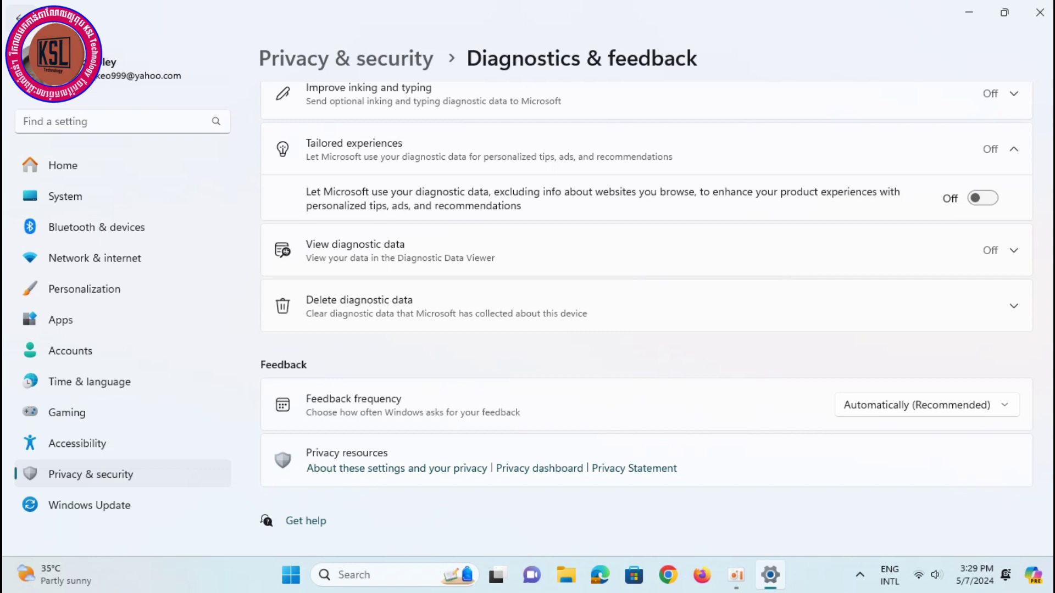
left_click(18, 17)
- Turn off storing activity history on this device, clear the account's activity history and return to the Privacy & security list
scroll(549, 423, "down", 2)
scroll(574, 424, "down", 1)
left_click(528, 363)
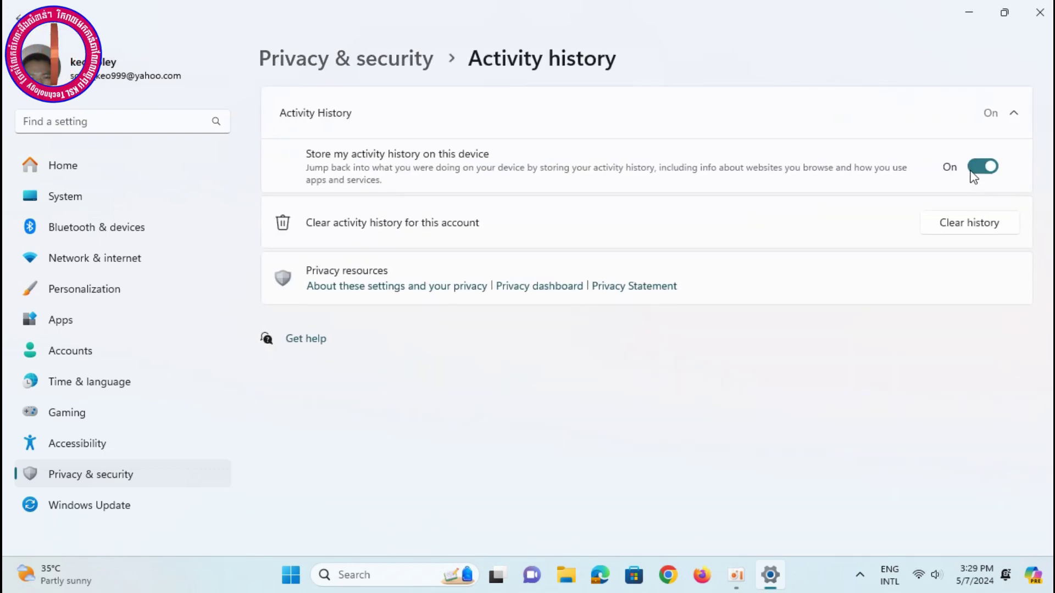
left_click(978, 170)
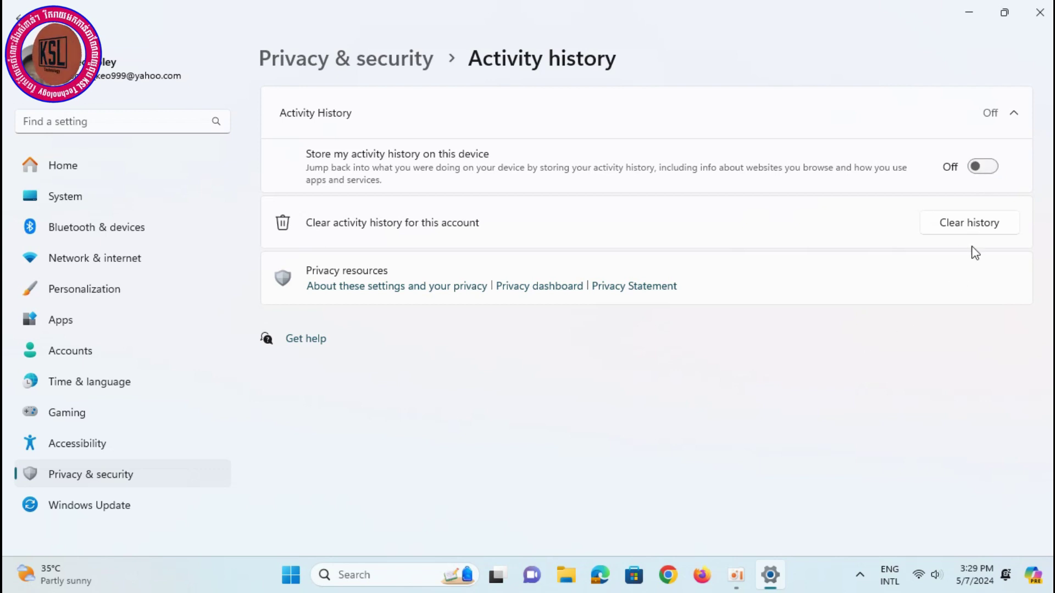
left_click(983, 225)
left_click(480, 328)
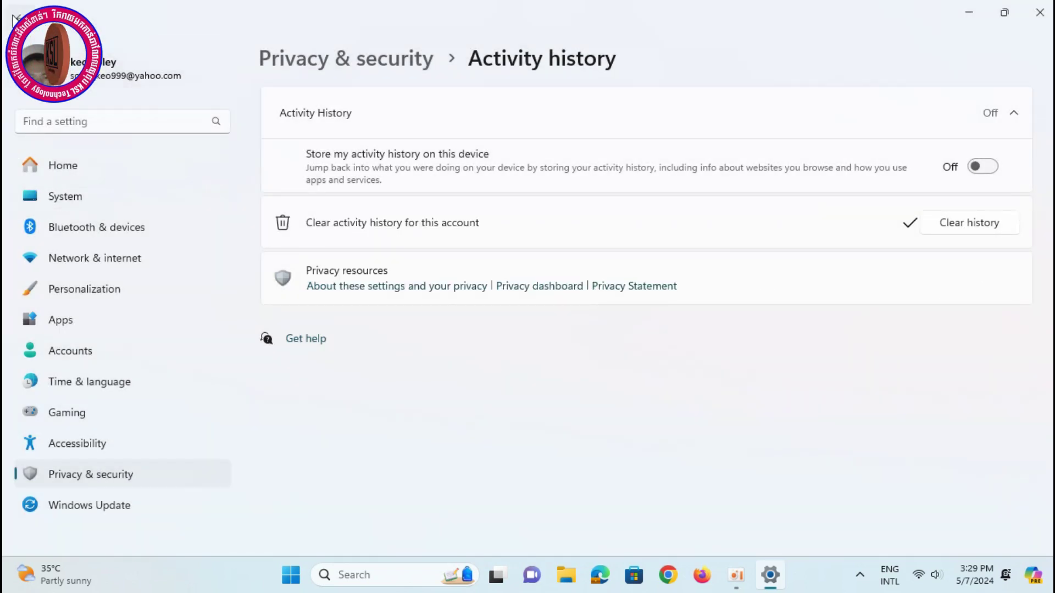
left_click(11, 22)
- Look through the Windows permissions and App permissions categories in the Privacy & security list
scroll(577, 445, "down", 2)
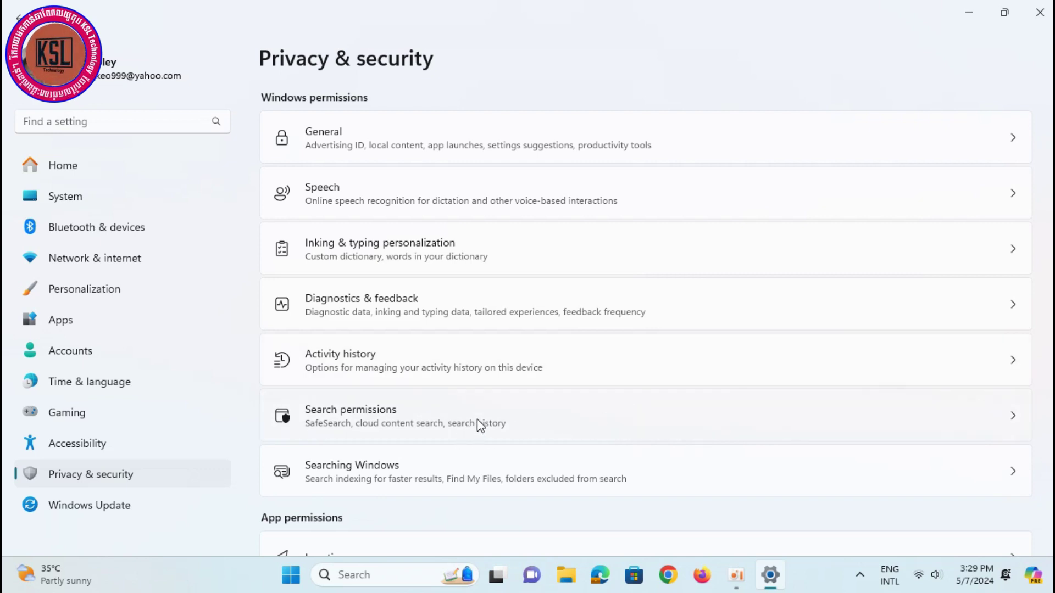
scroll(494, 423, "down", 2)
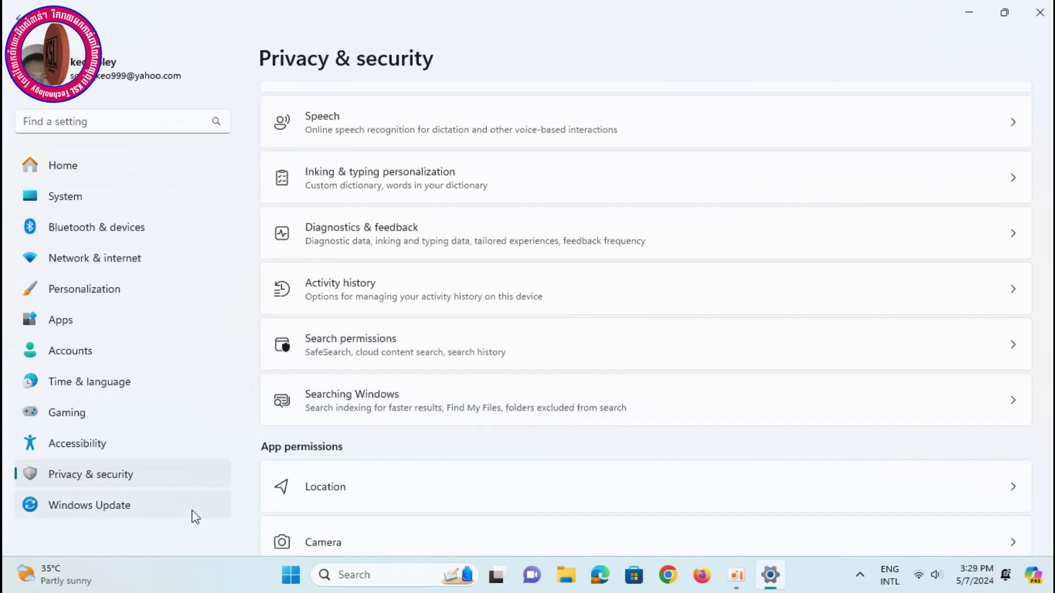
scroll(374, 402, "down", 3)
scroll(393, 238, "up", 6)
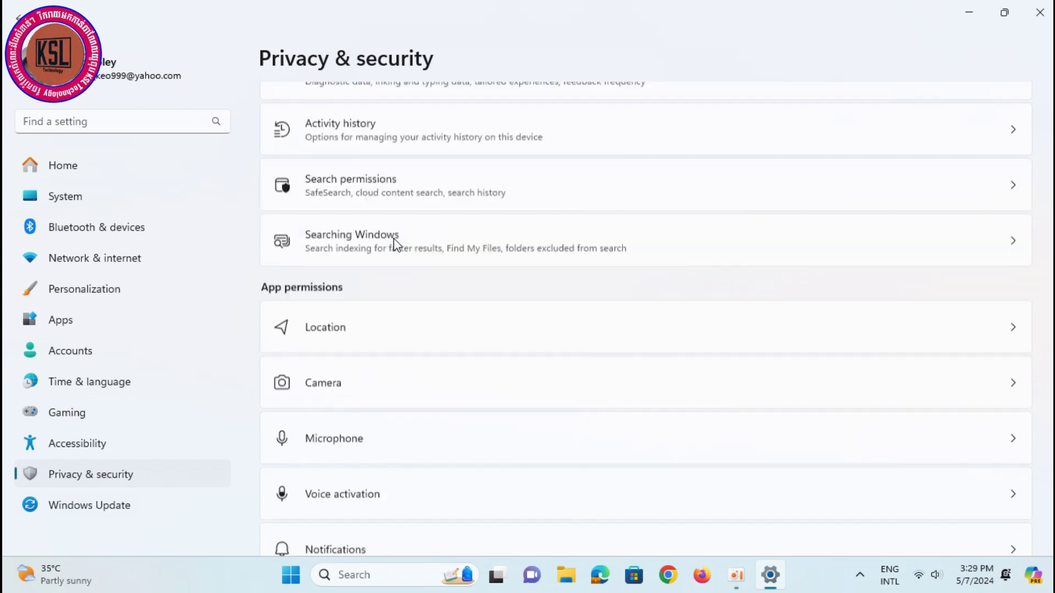
scroll(404, 237, "down", 3)
scroll(407, 243, "down", 10)
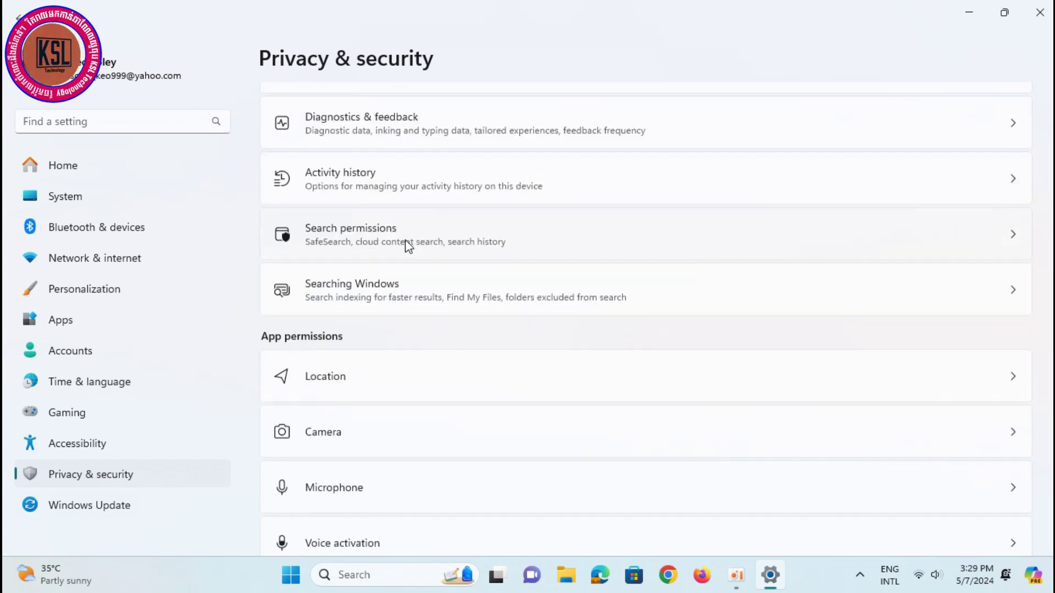
scroll(463, 412, "down", 8)
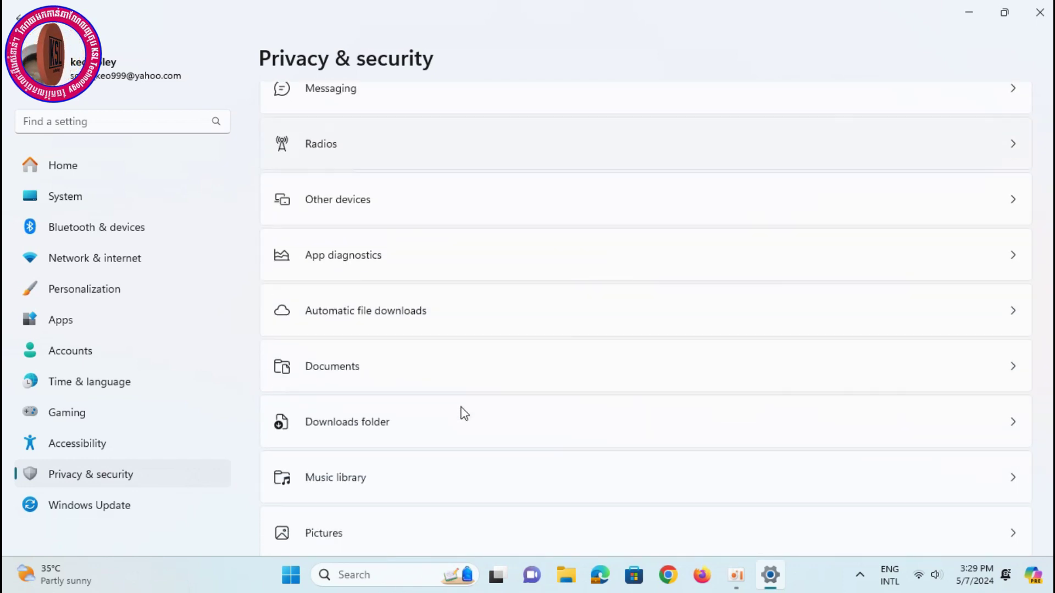
scroll(470, 412, "up", 4)
scroll(474, 410, "up", 1)
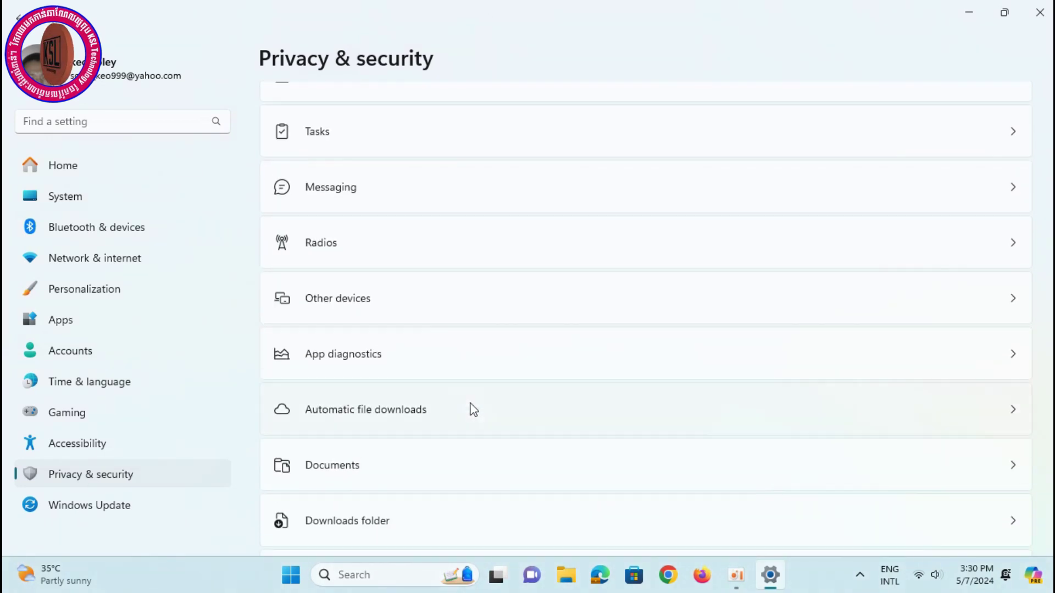
- Turn off app access to notifications and Notification access in the Notifications permissions, and return to the Privacy & security list
scroll(473, 410, "up", 10)
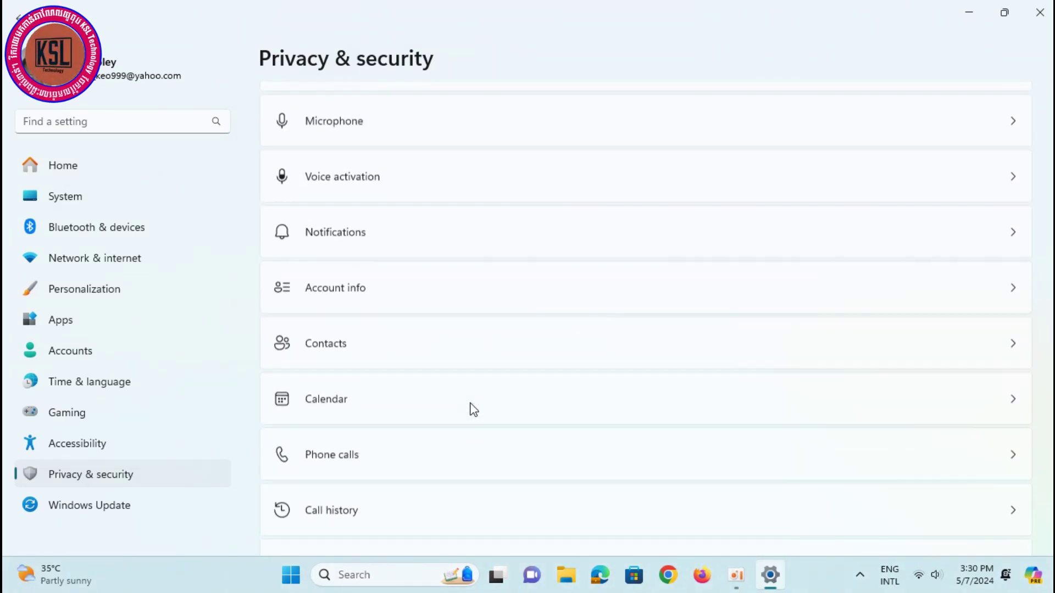
scroll(474, 410, "up", 1)
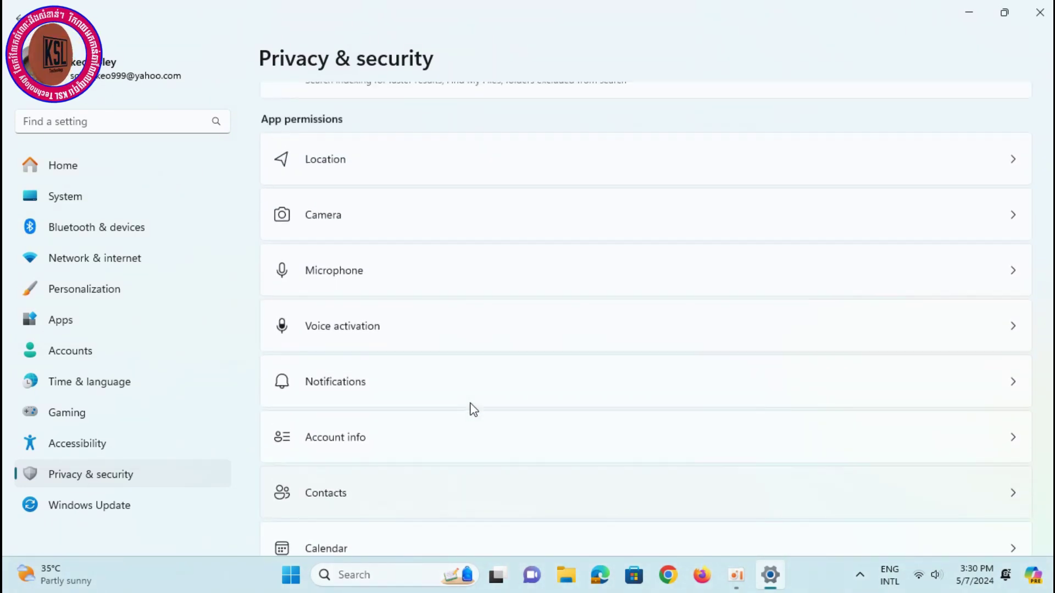
left_click(716, 398)
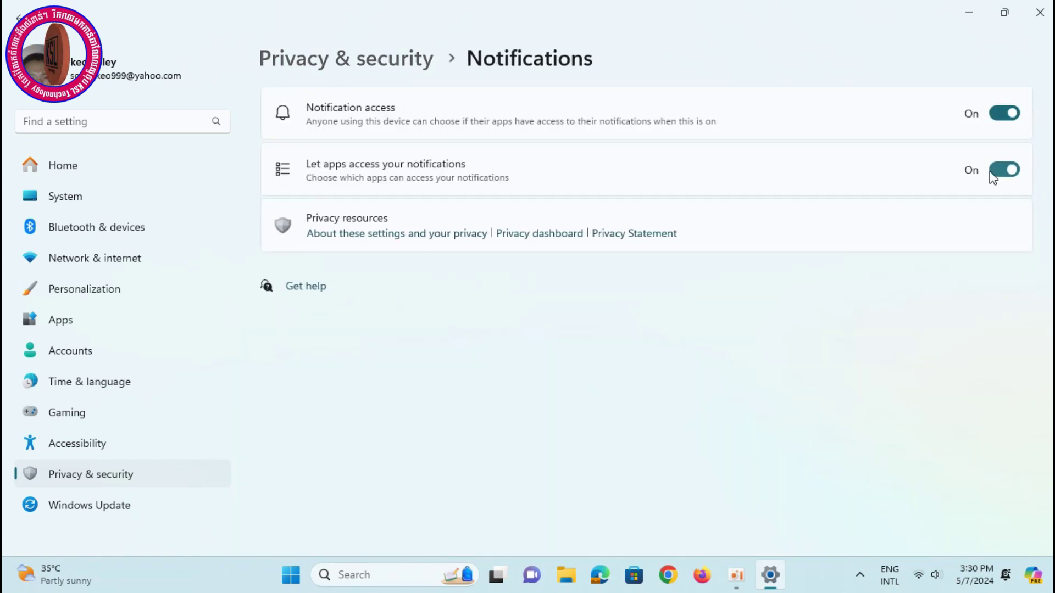
left_click(1005, 170)
left_click(1005, 112)
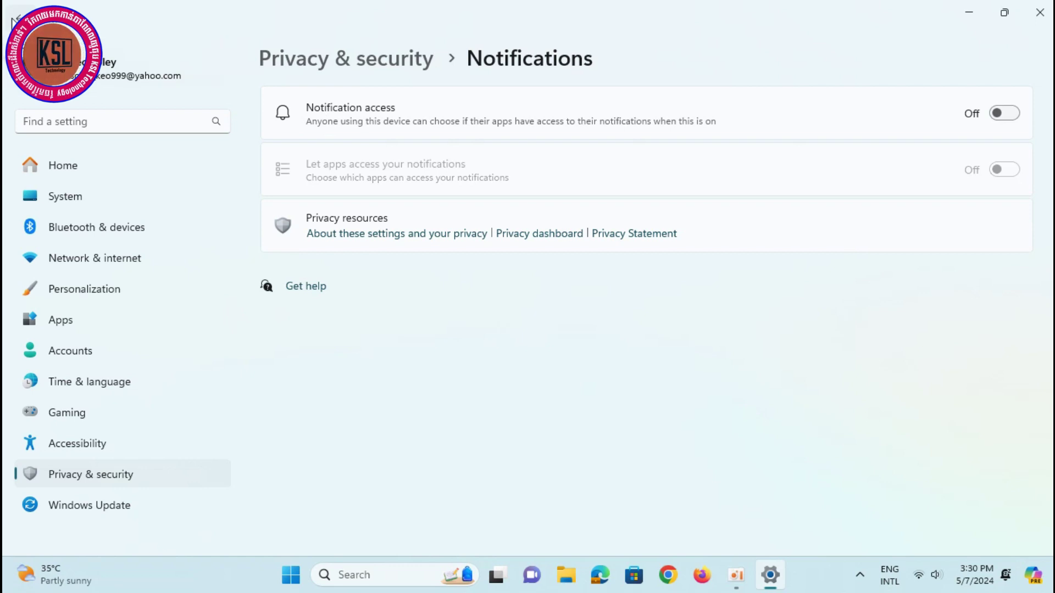
left_click(13, 21)
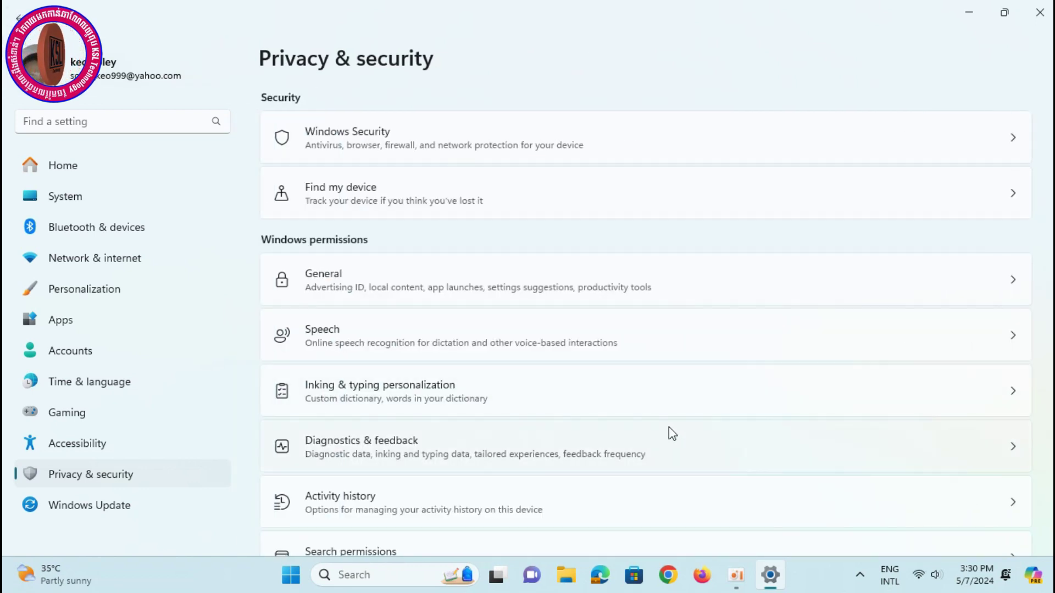
- Turn off cloud content search for the Microsoft account and the Work or School account in Search permissions
scroll(633, 432, "down", 3)
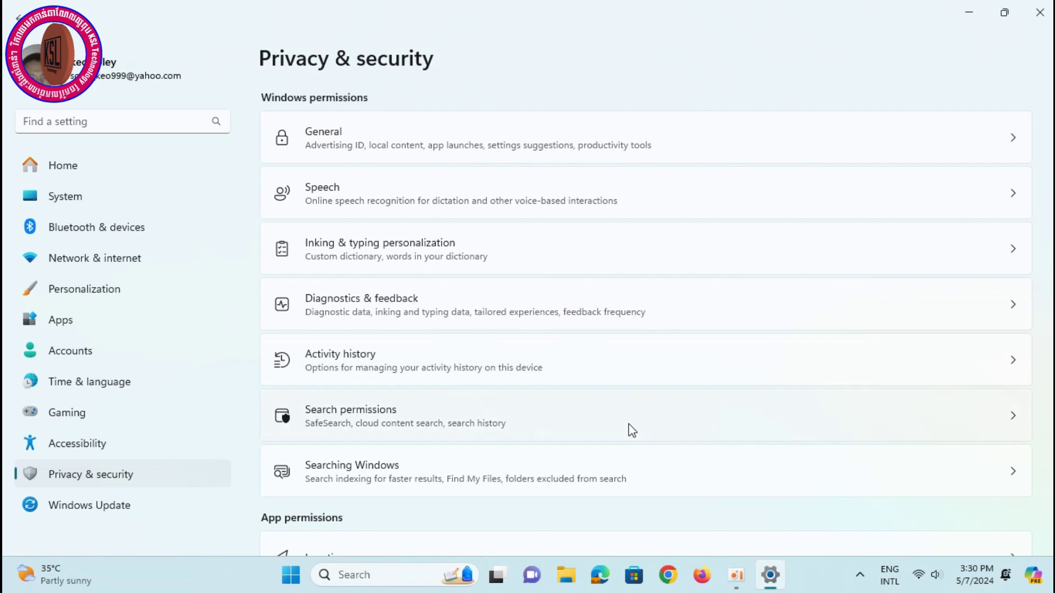
left_click(816, 429)
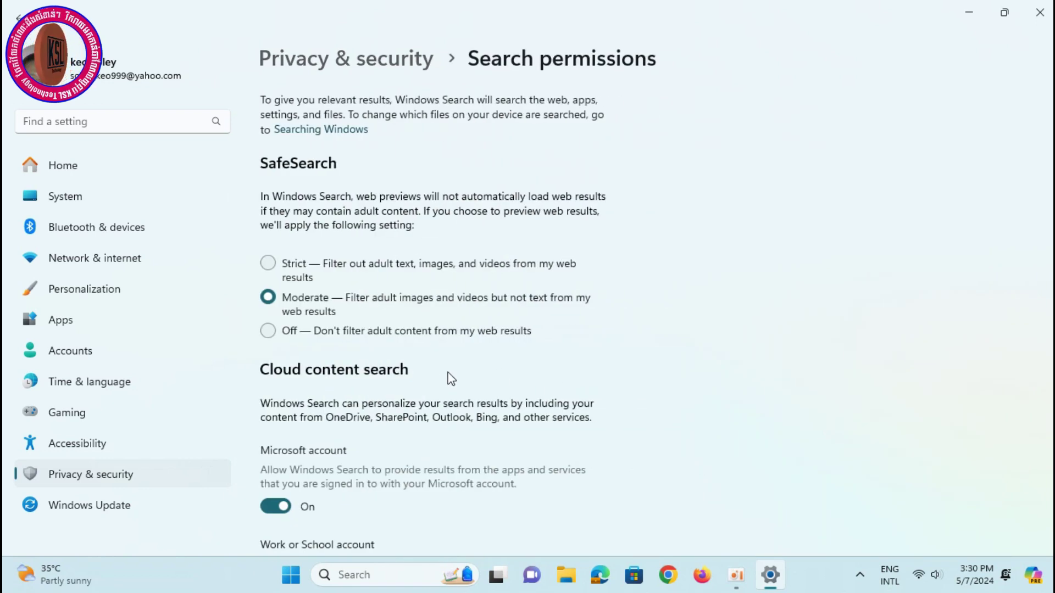
scroll(446, 373, "down", 3)
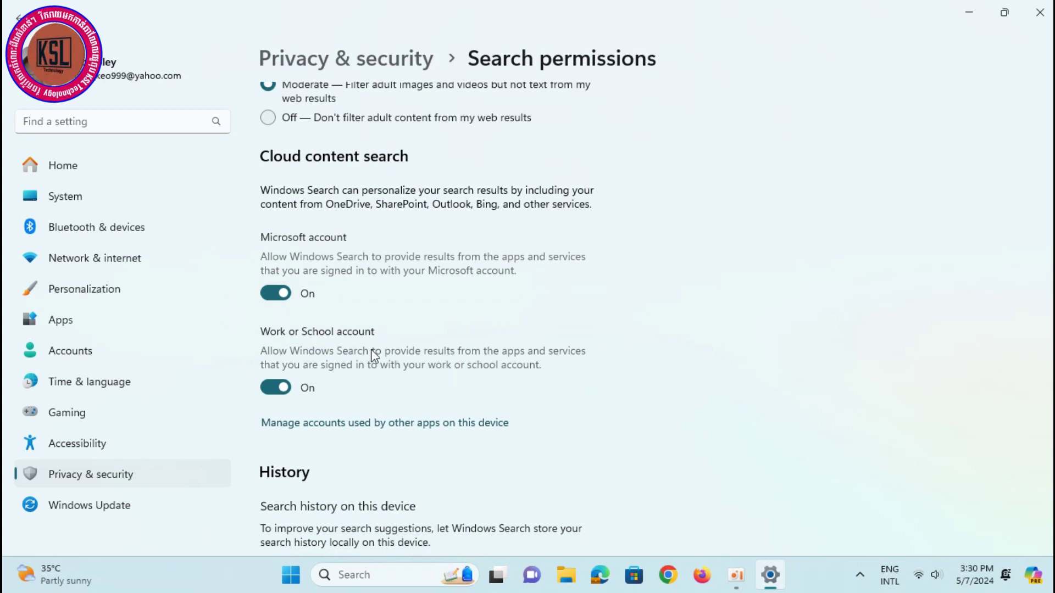
left_click(280, 295)
left_click(280, 391)
- Turn off search history on this device and search highlights, and return to the Privacy & security list
scroll(398, 390, "down", 4)
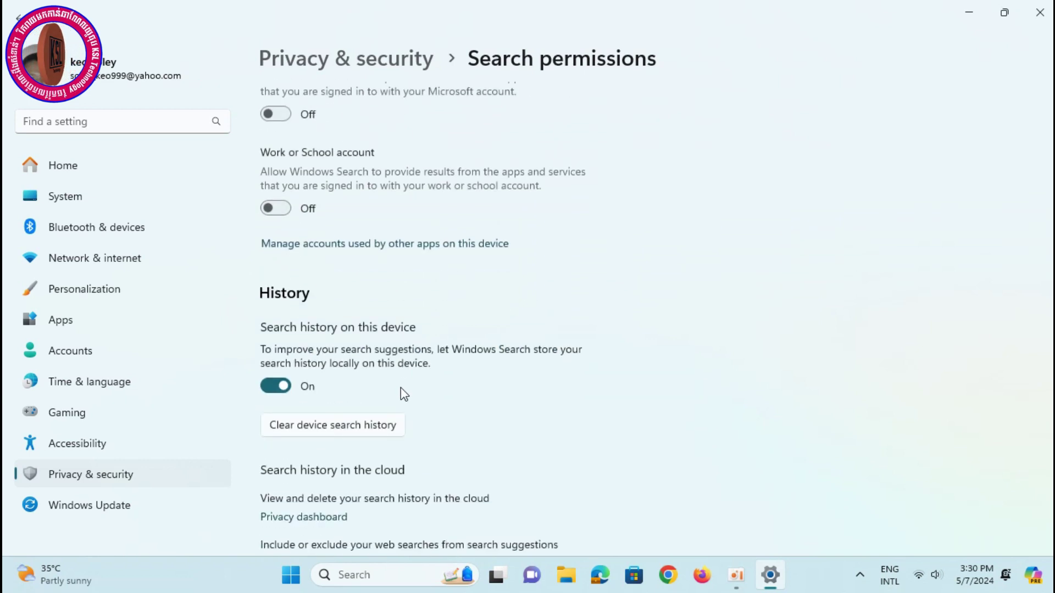
left_click(281, 353)
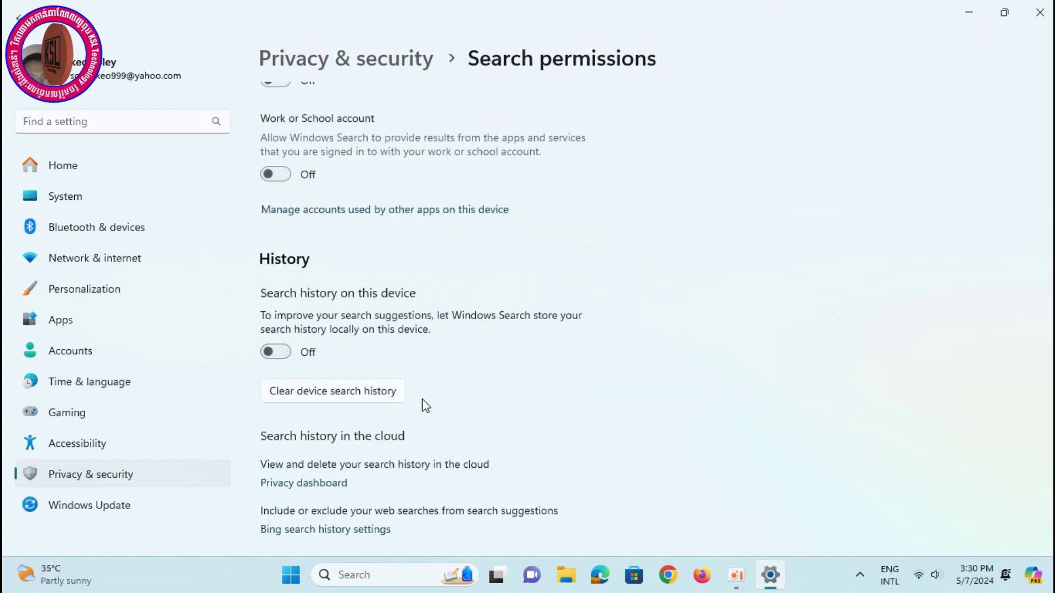
scroll(423, 404, "down", 5)
left_click(283, 313)
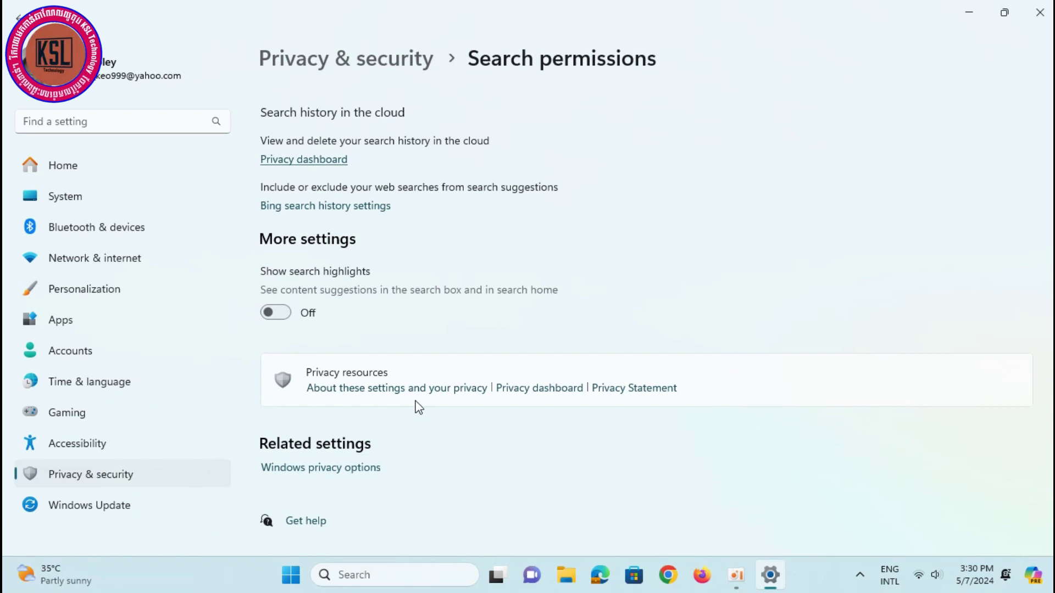
scroll(412, 403, "up", 8)
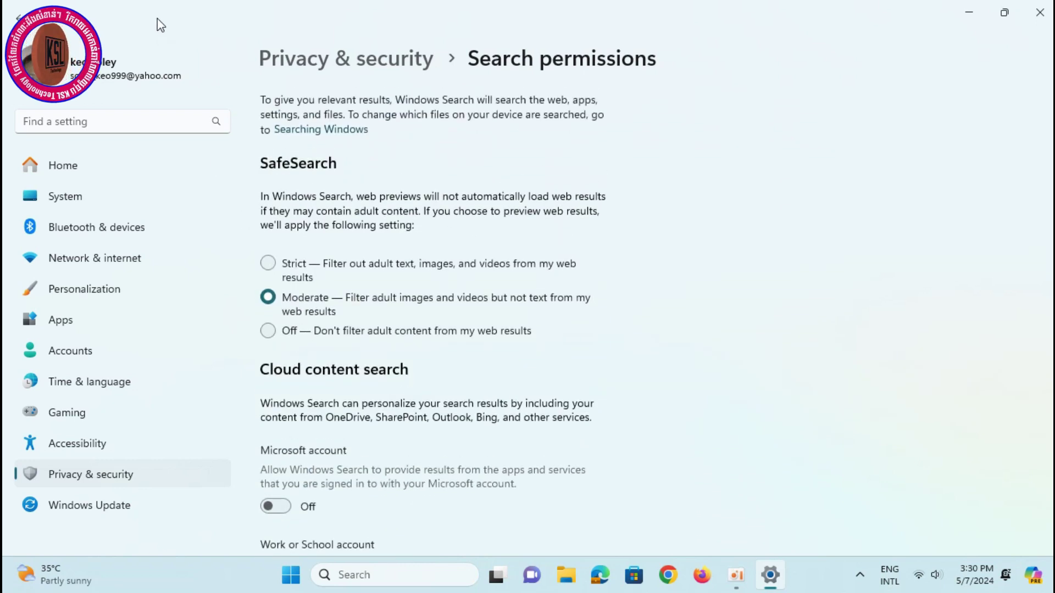
left_click(20, 16)
- Recheck the Search permissions page and return to the Privacy & security list
scroll(706, 368, "down", 3)
scroll(462, 407, "down", 3)
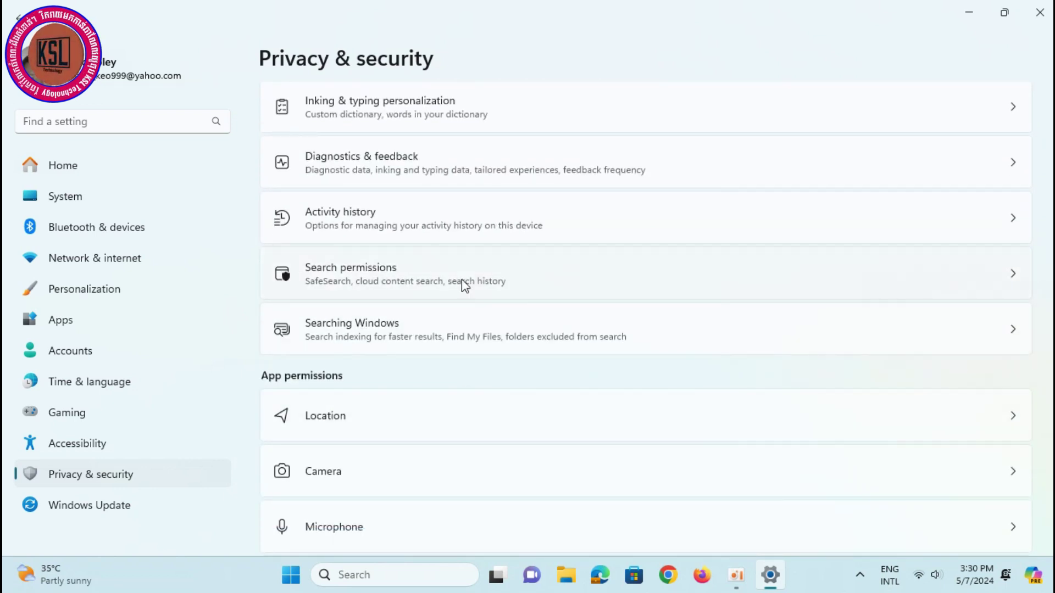
left_click(461, 279)
left_click(20, 16)
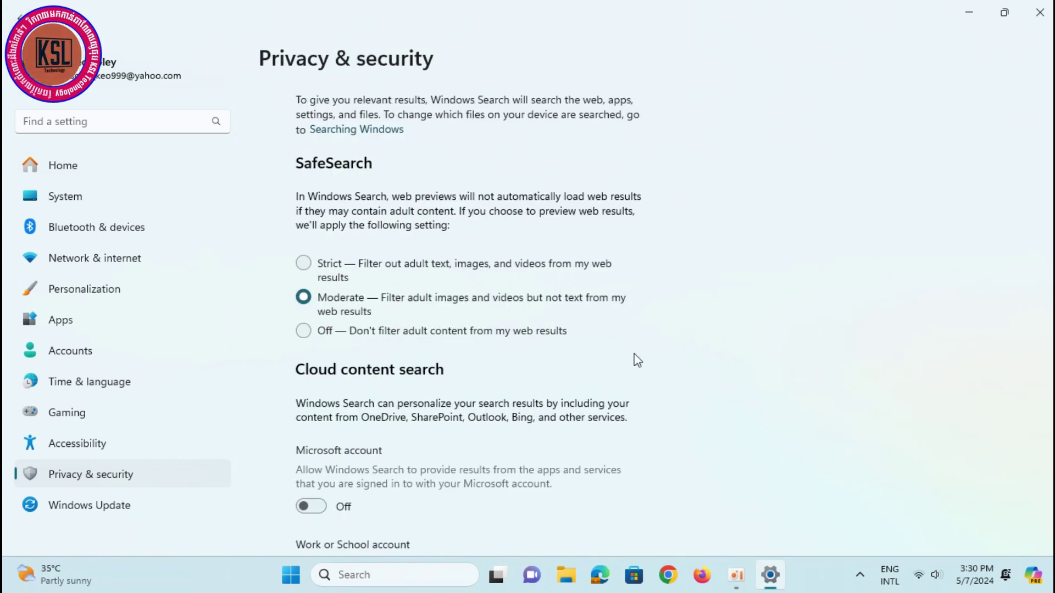
- Review the excluded folders and related settings on the Searching Windows page, and return to the Privacy & security list
scroll(623, 425, "down", 3)
scroll(624, 425, "down", 1)
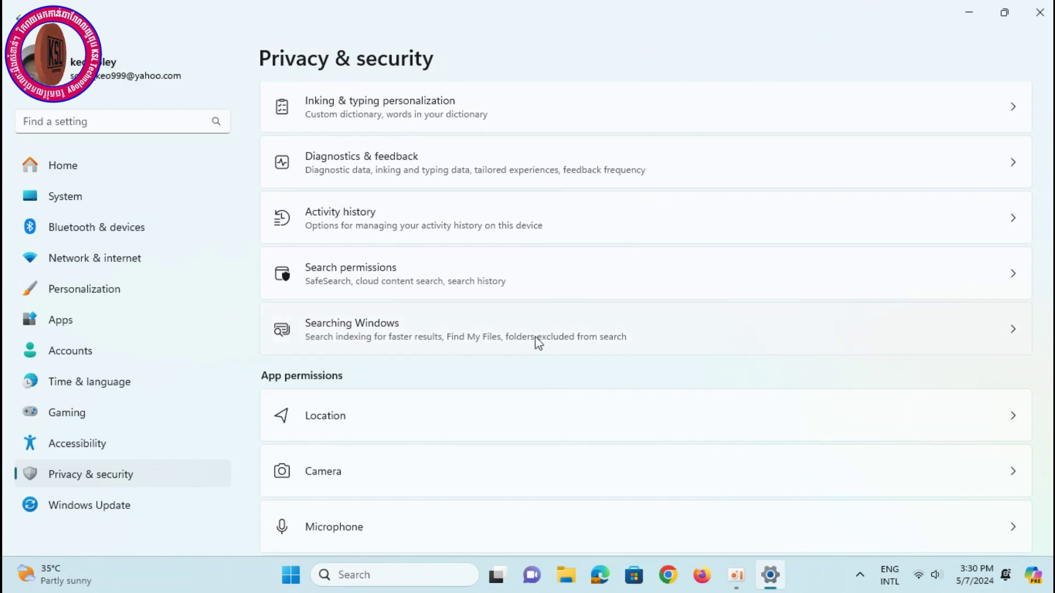
left_click(1005, 305)
scroll(574, 386, "down", 3)
scroll(584, 383, "up", 3)
scroll(617, 379, "down", 5)
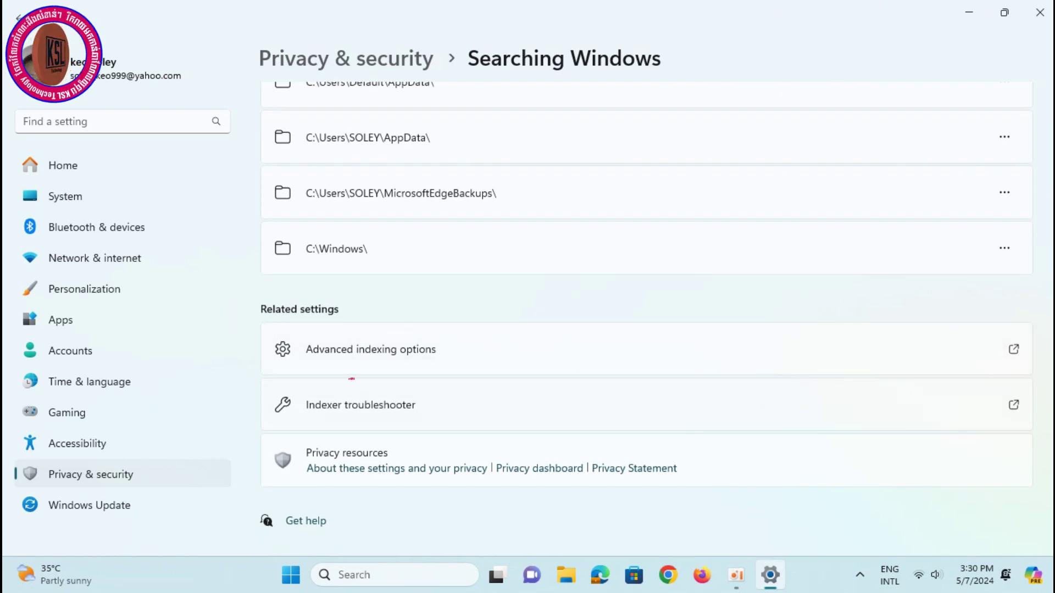
left_click(18, 16)
- Turn off Location services, review the remaining Location options and return to the App permissions in the Privacy & security list
scroll(629, 452, "down", 3)
scroll(631, 459, "down", 3)
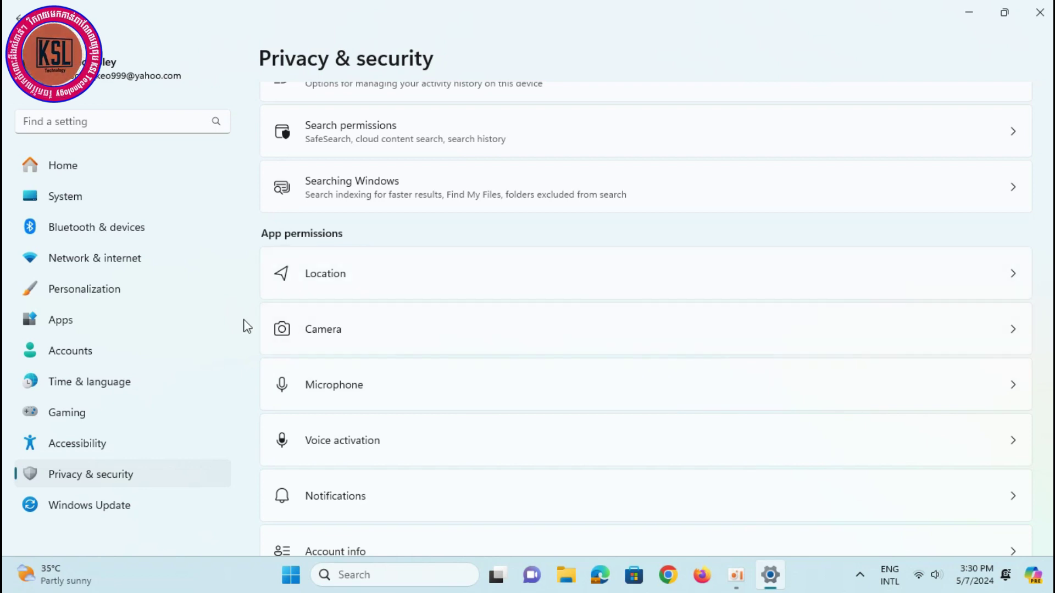
left_click(475, 284)
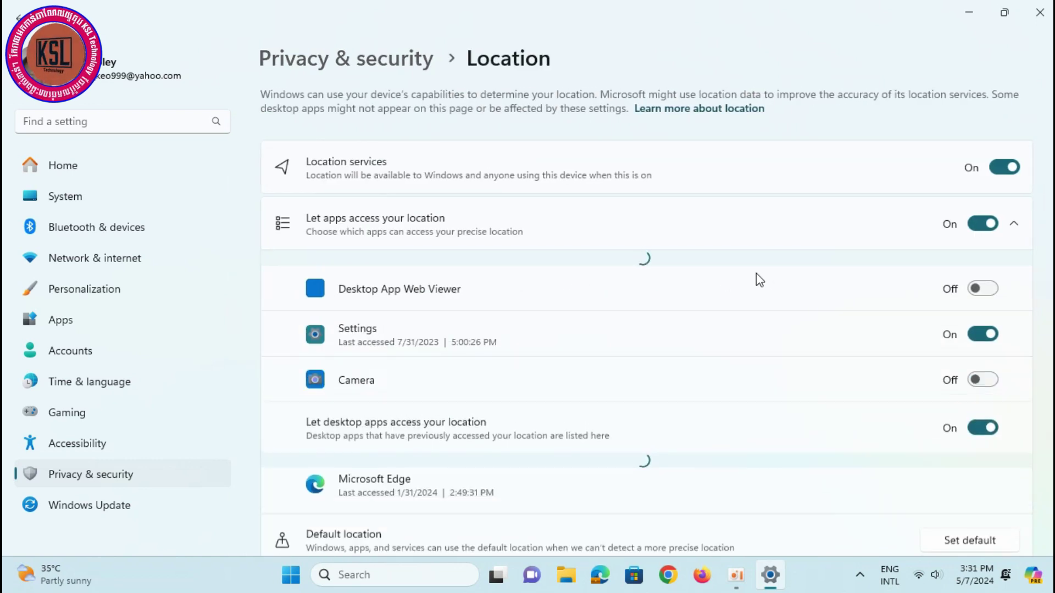
left_click(1003, 168)
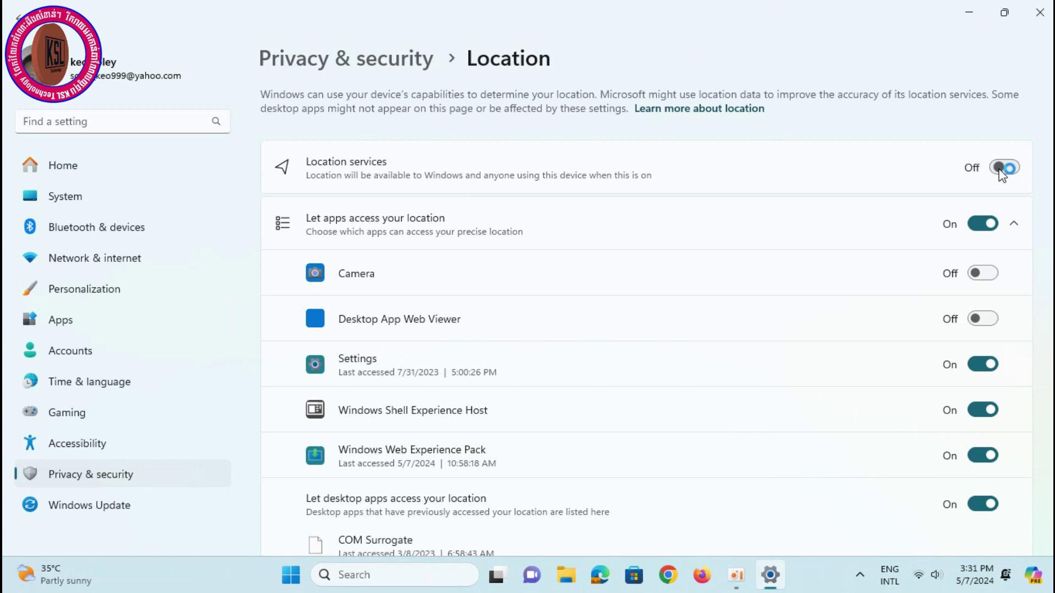
scroll(848, 523, "down", 4)
scroll(848, 522, "down", 4)
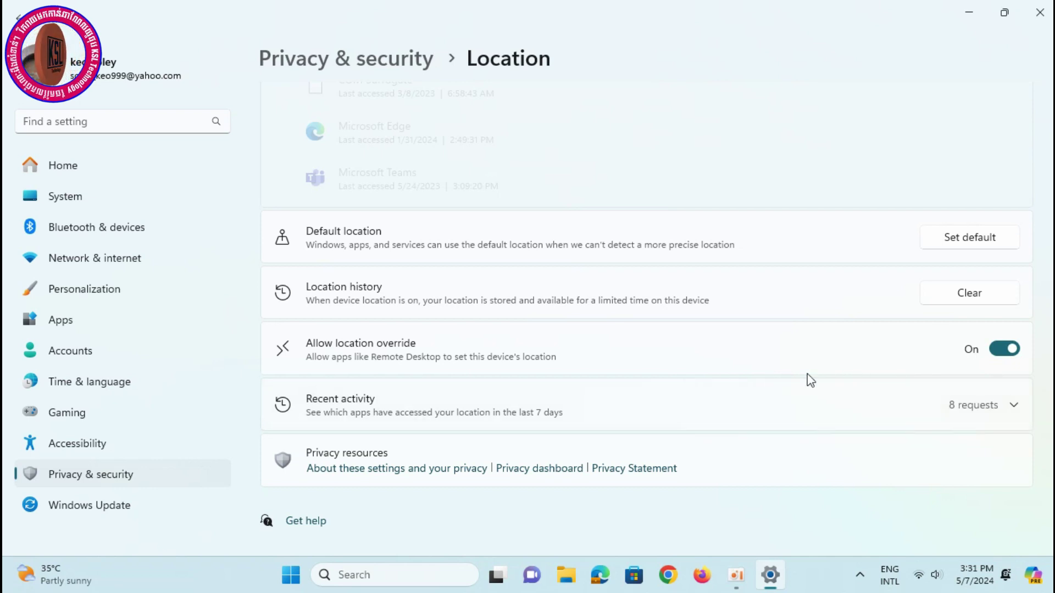
scroll(807, 378, "up", 8)
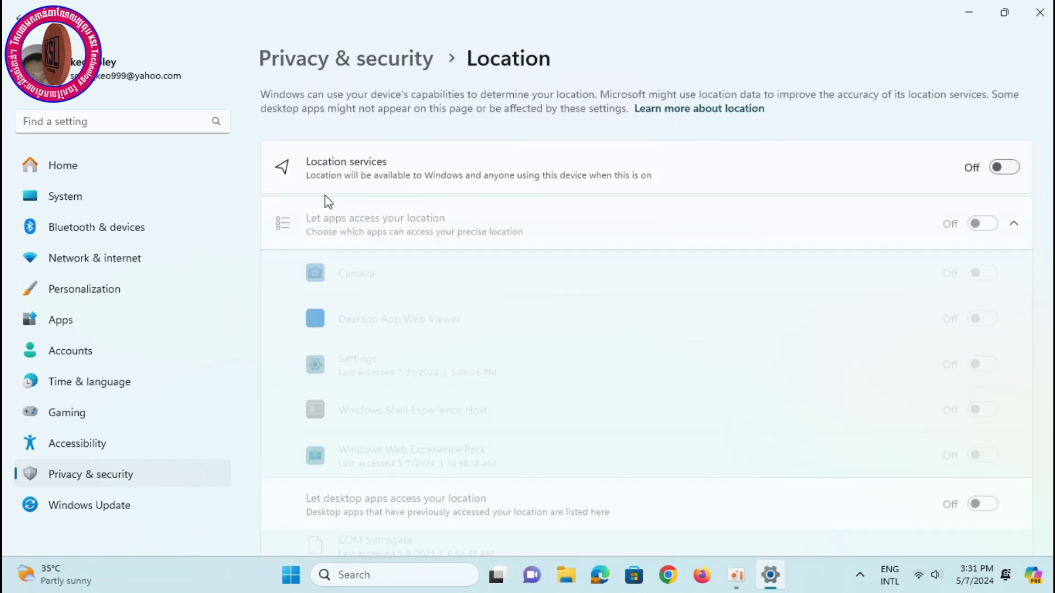
left_click(19, 18)
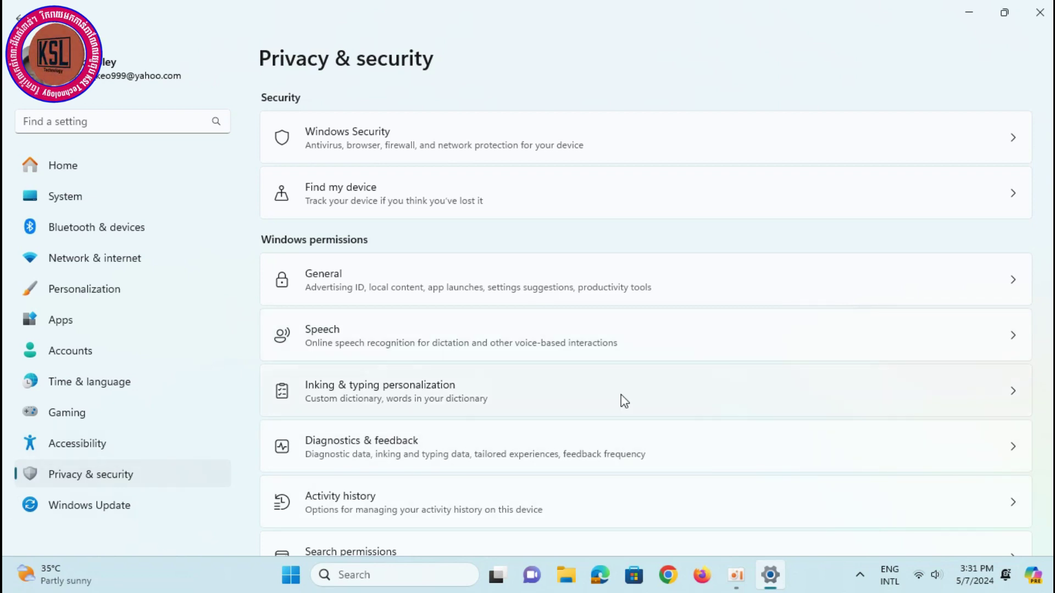
scroll(372, 407, "down", 8)
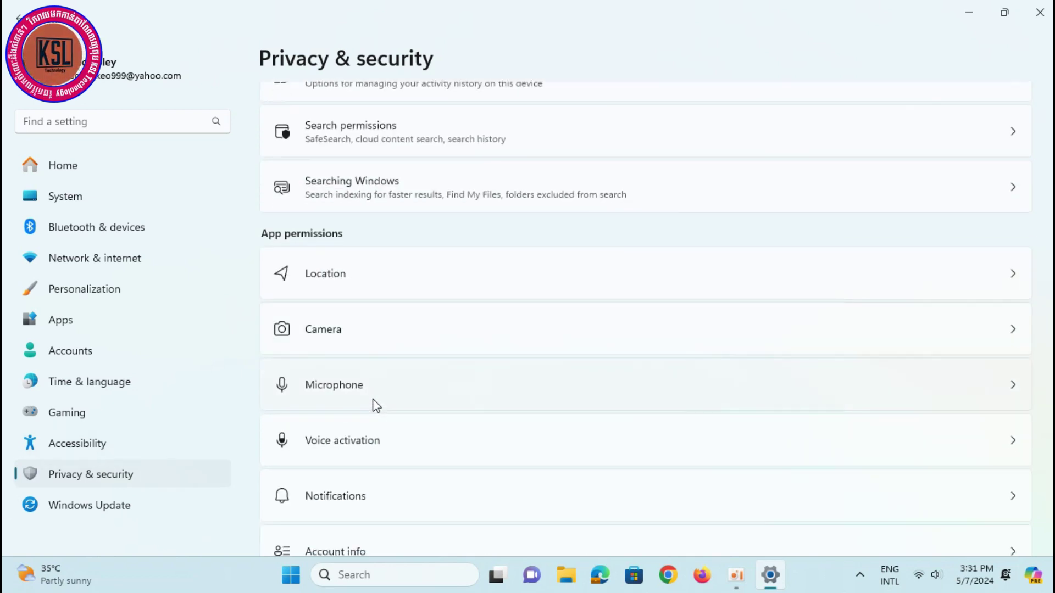
- Turn off Camera access in the App permissions and return to the Privacy & security list
left_click(367, 342)
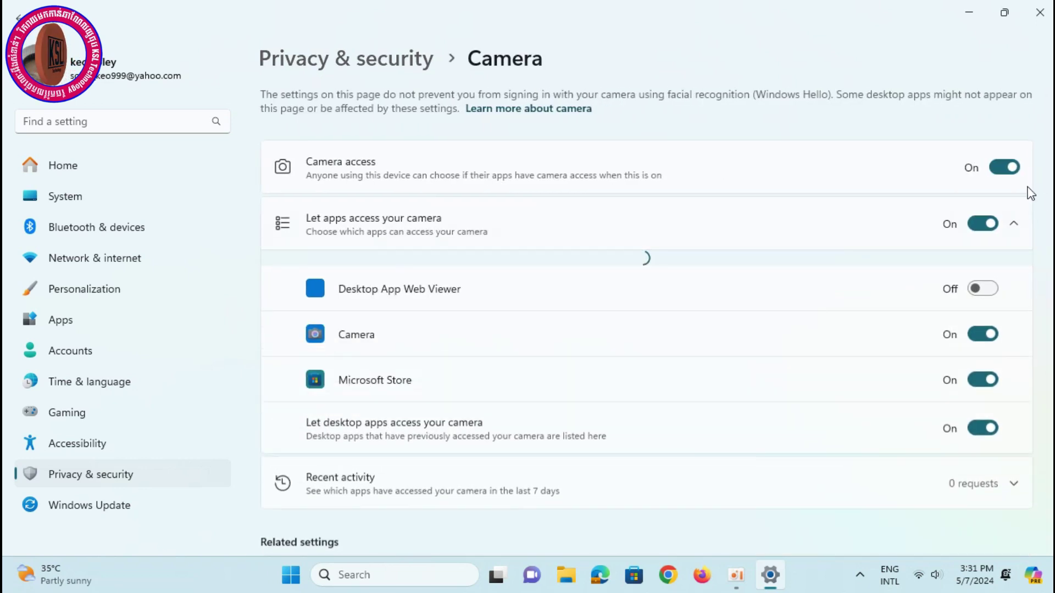
left_click(1002, 168)
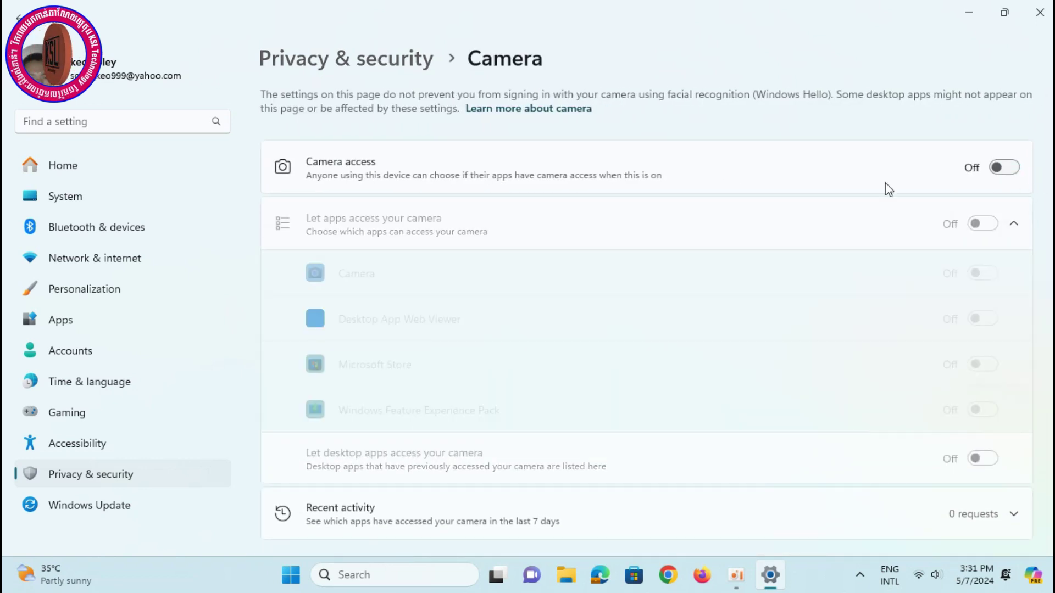
left_click(16, 15)
- Turn off Microphone access in the App permissions and return to the Privacy & security list
scroll(538, 379, "down", 2)
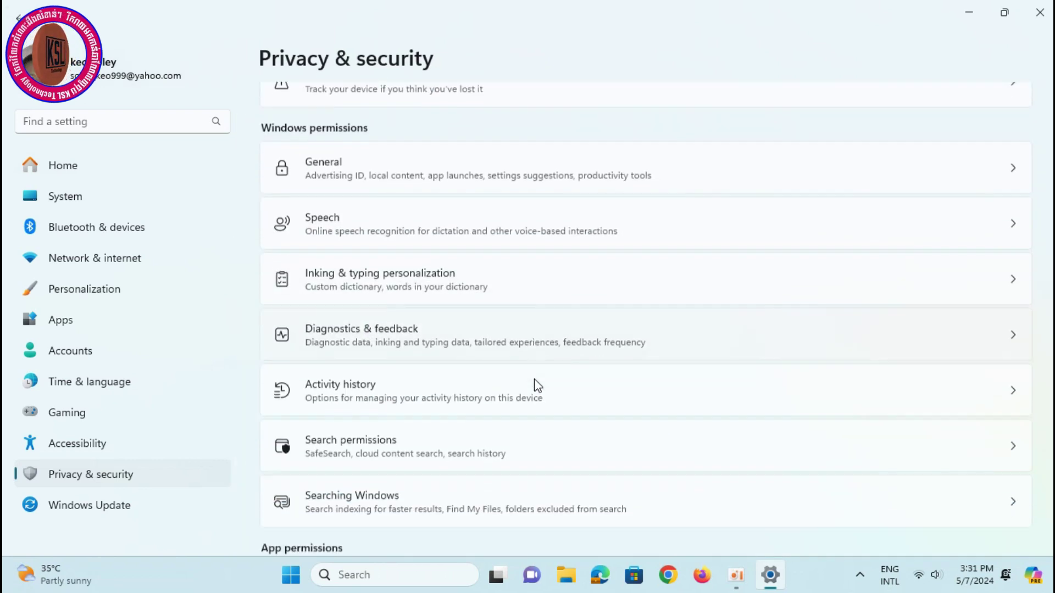
scroll(538, 386, "down", 2)
scroll(535, 387, "down", 3)
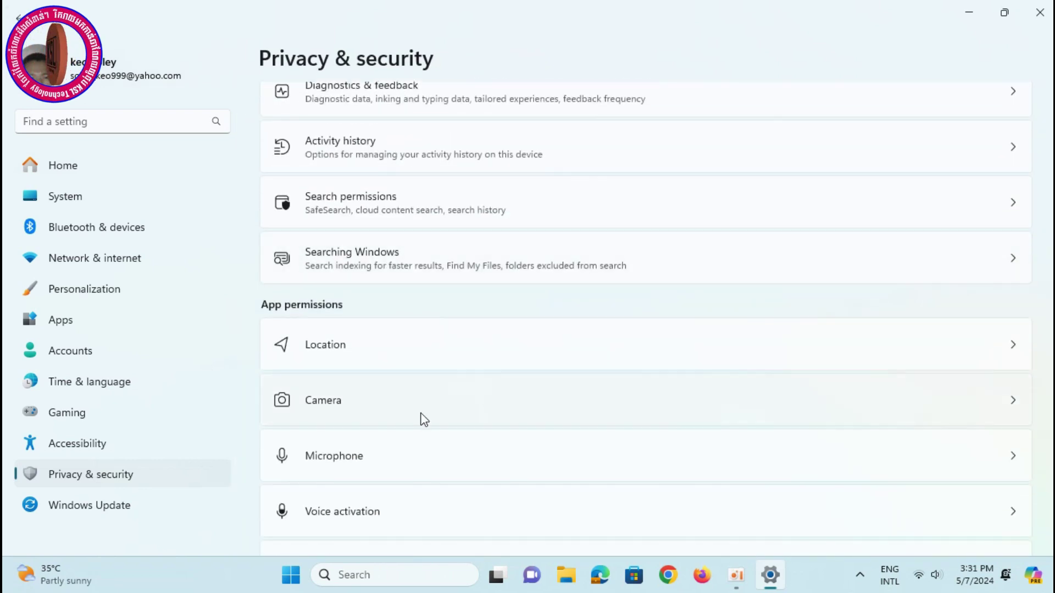
left_click(895, 455)
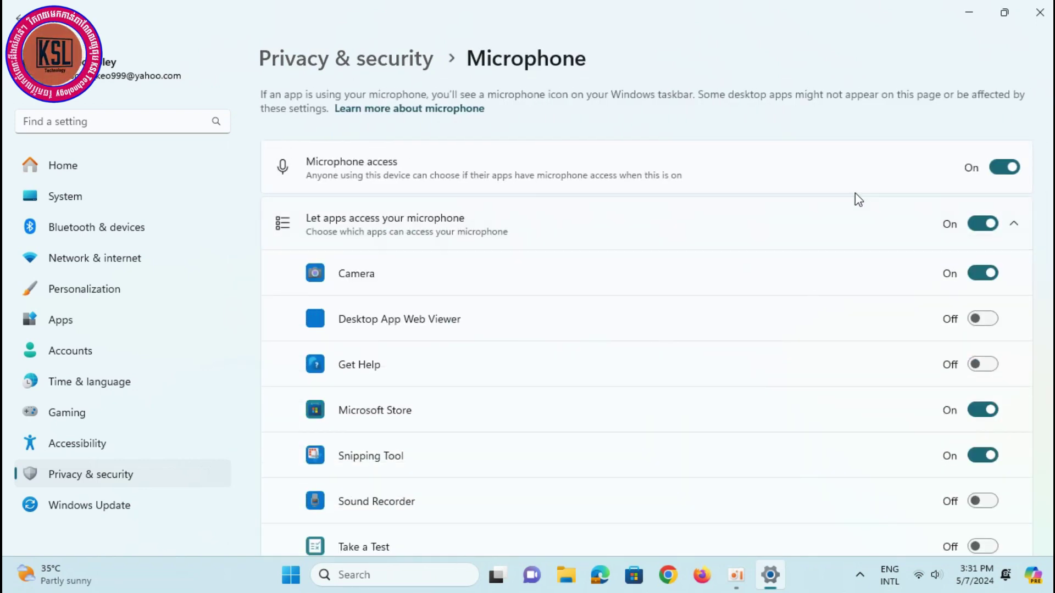
left_click(1000, 170)
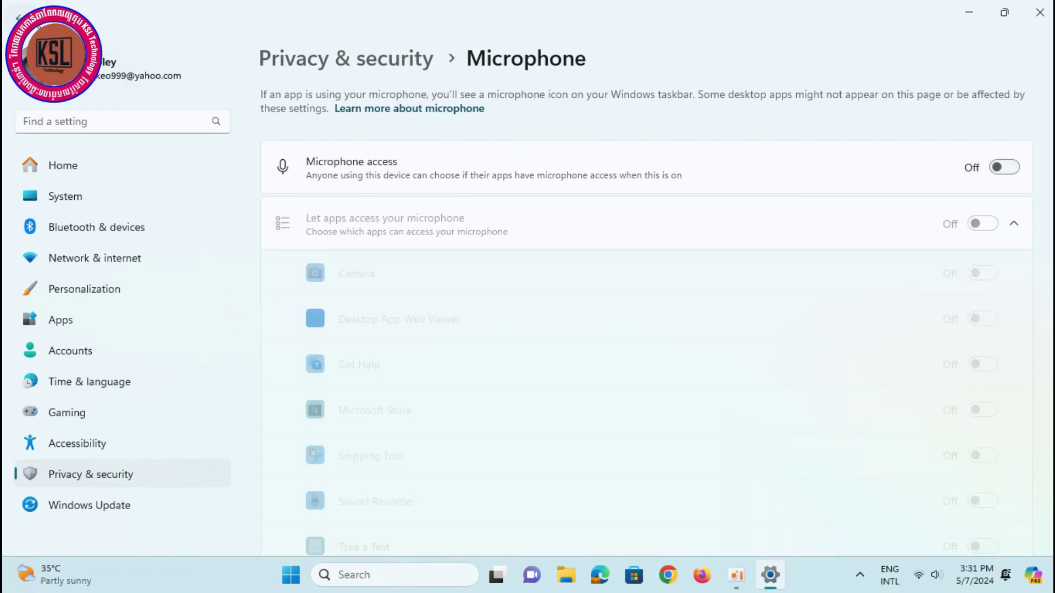
left_click(20, 19)
- Review the Voice activation options in the App permissions and return to the Privacy & security list
scroll(968, 466, "down", 5)
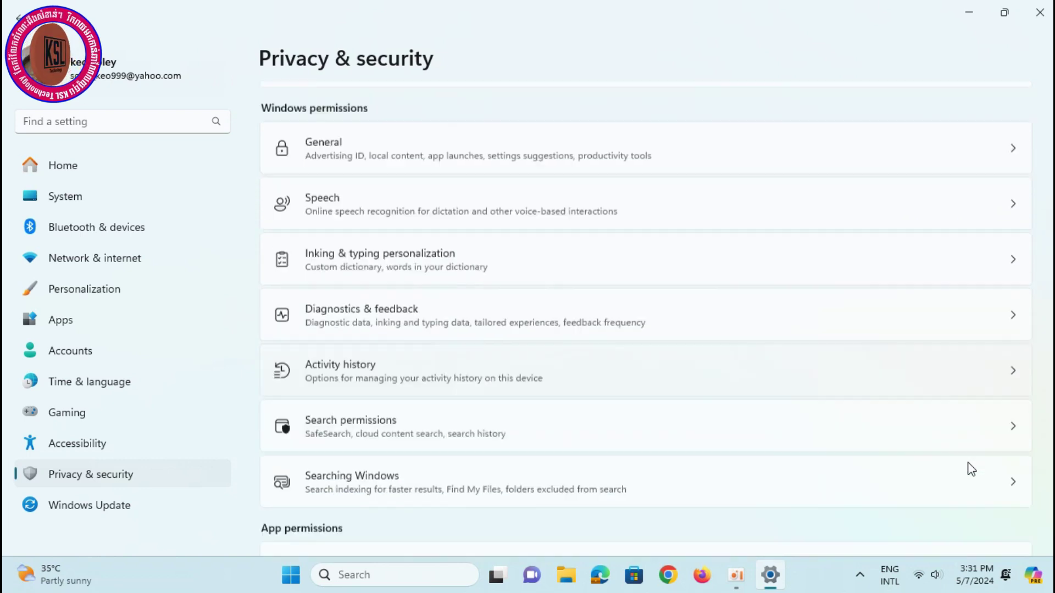
scroll(858, 494, "down", 1)
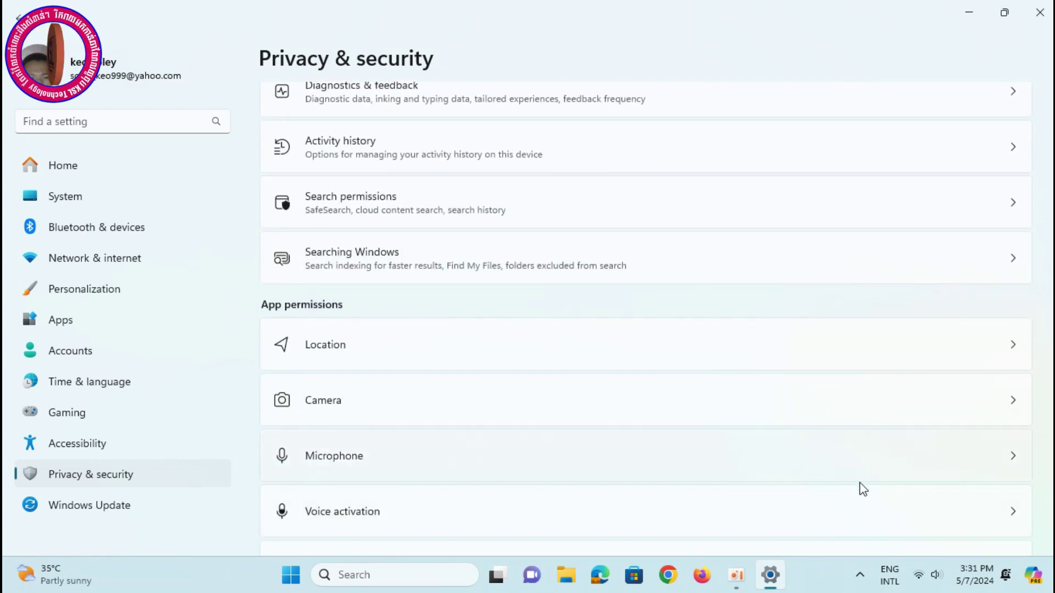
scroll(863, 488, "down", 2)
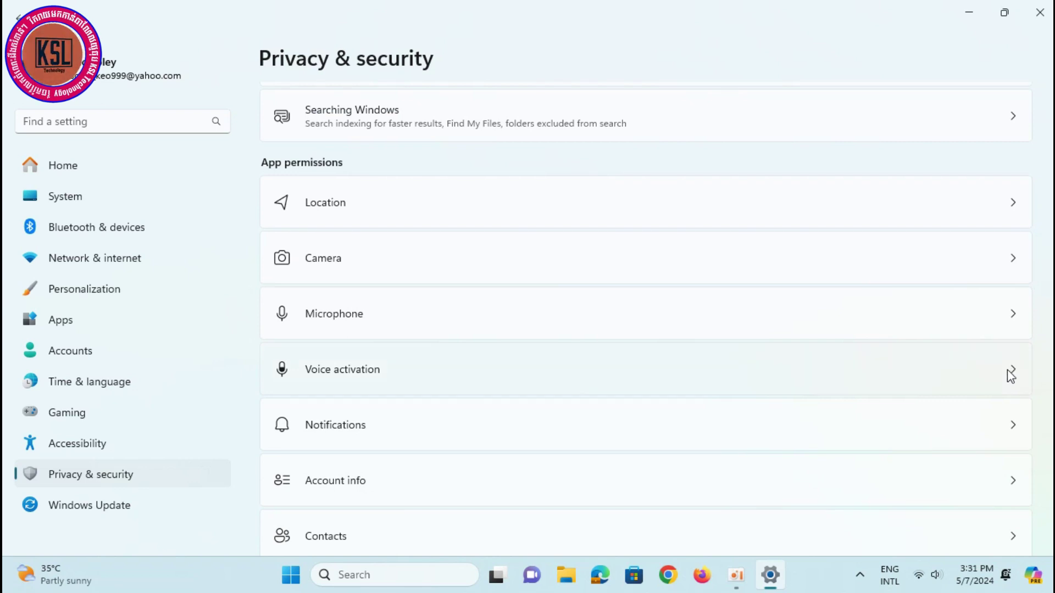
left_click(992, 371)
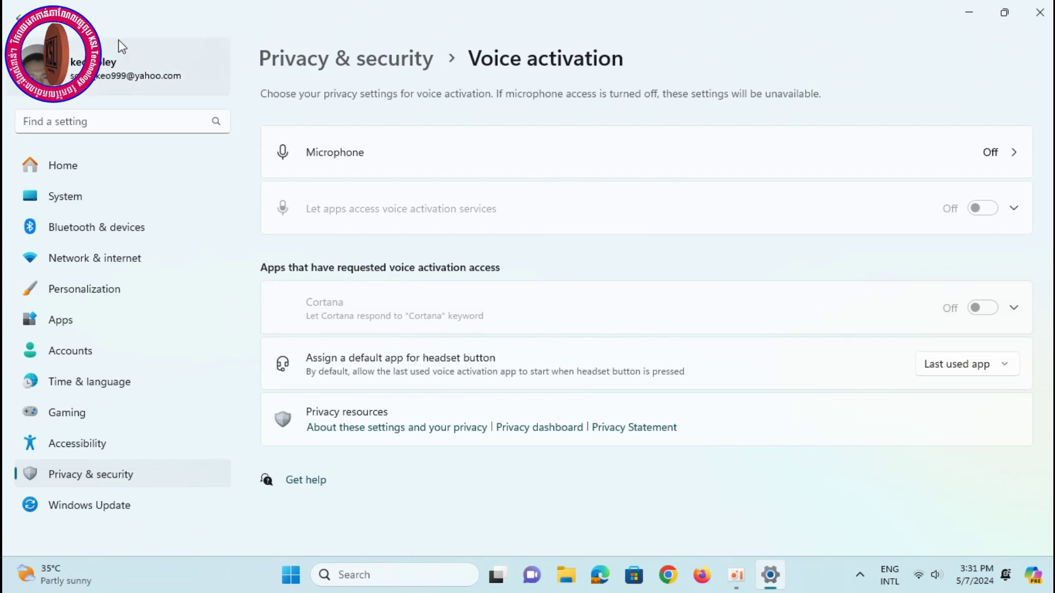
left_click(20, 18)
- Check the Notification access setting in the App permissions and return to the Privacy & security list
scroll(712, 463, "down", 2)
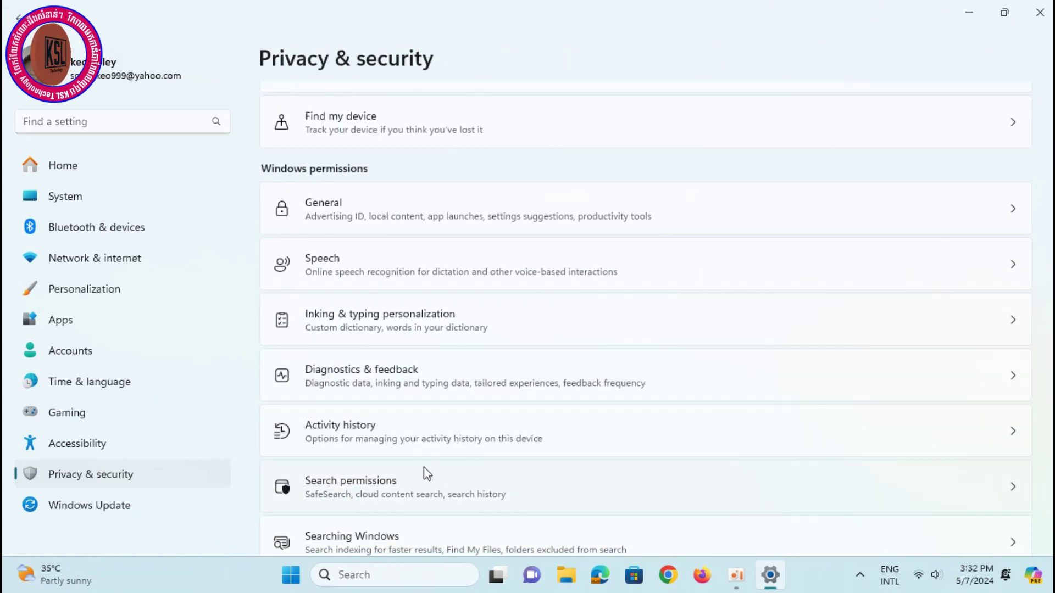
scroll(424, 466, "up", 1)
scroll(429, 464, "down", 8)
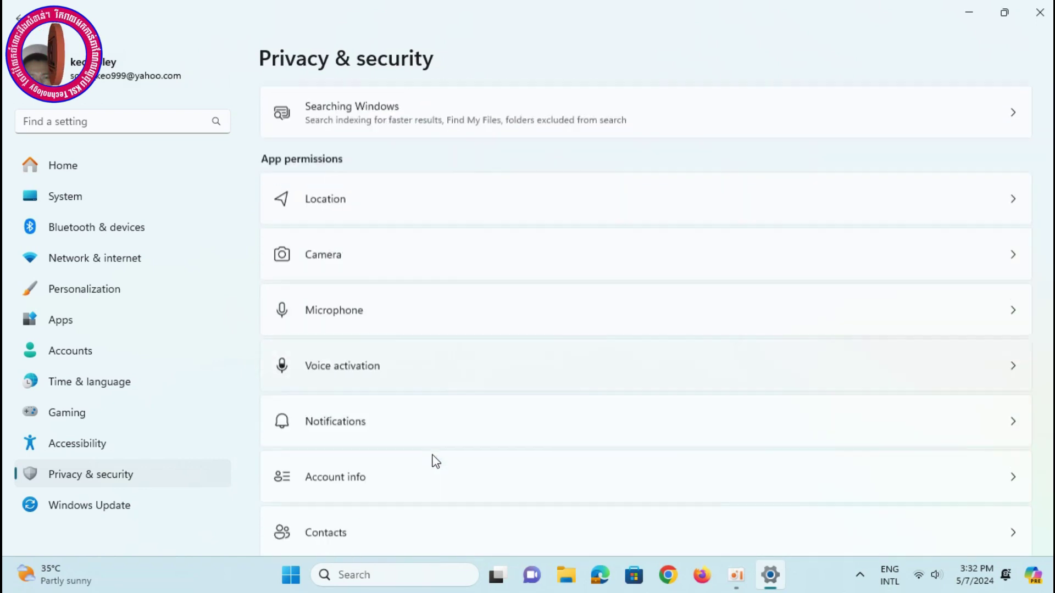
scroll(436, 461, "down", 2)
left_click(960, 358)
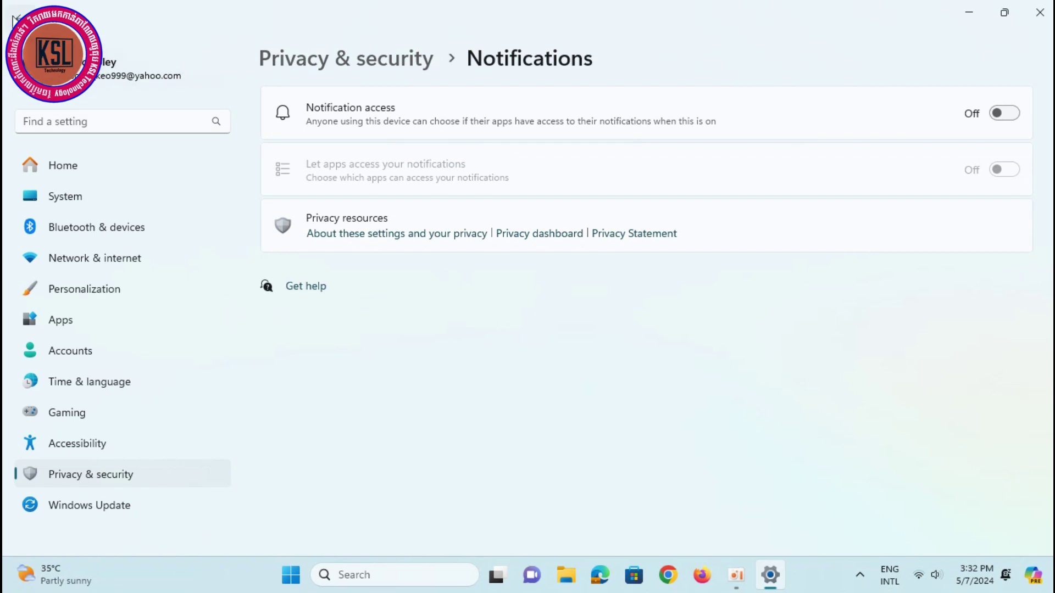
left_click(19, 18)
- Turn off Account info access in the App permissions and return to the Privacy & security list
scroll(907, 488, "down", 10)
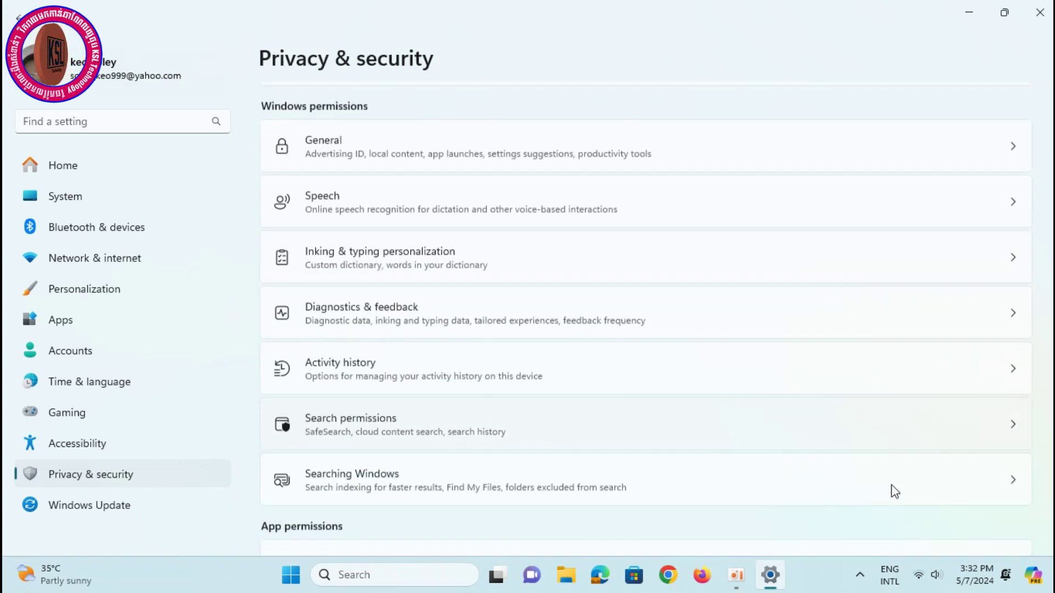
scroll(867, 489, "down", 1)
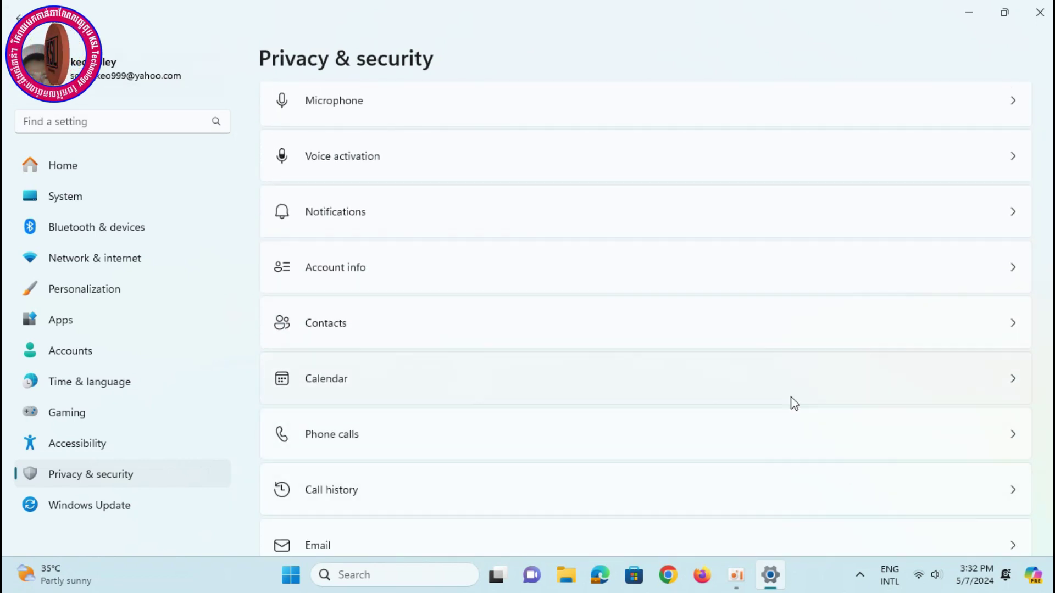
left_click(935, 276)
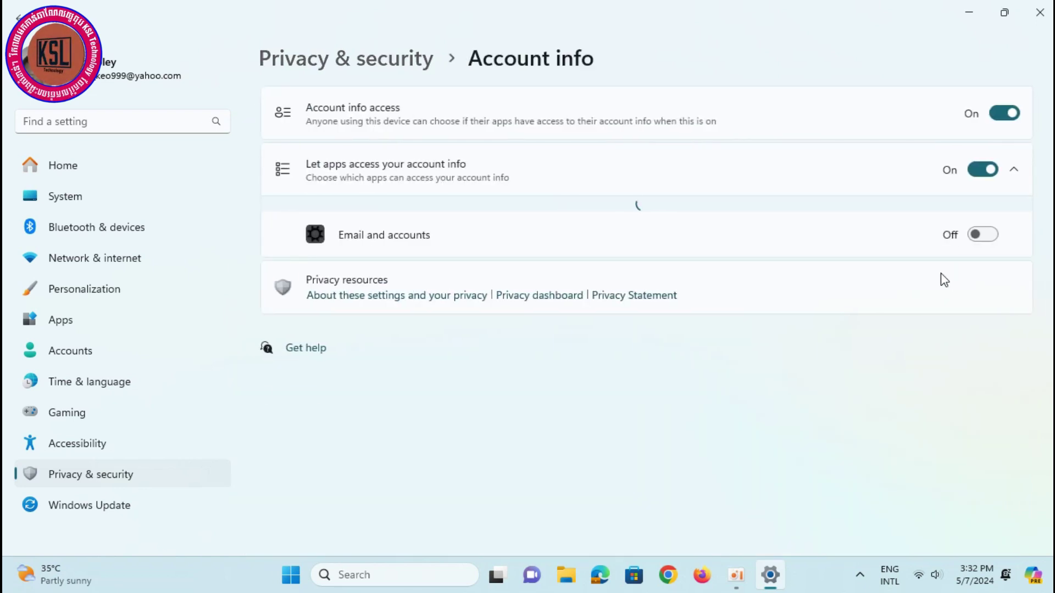
left_click(1003, 112)
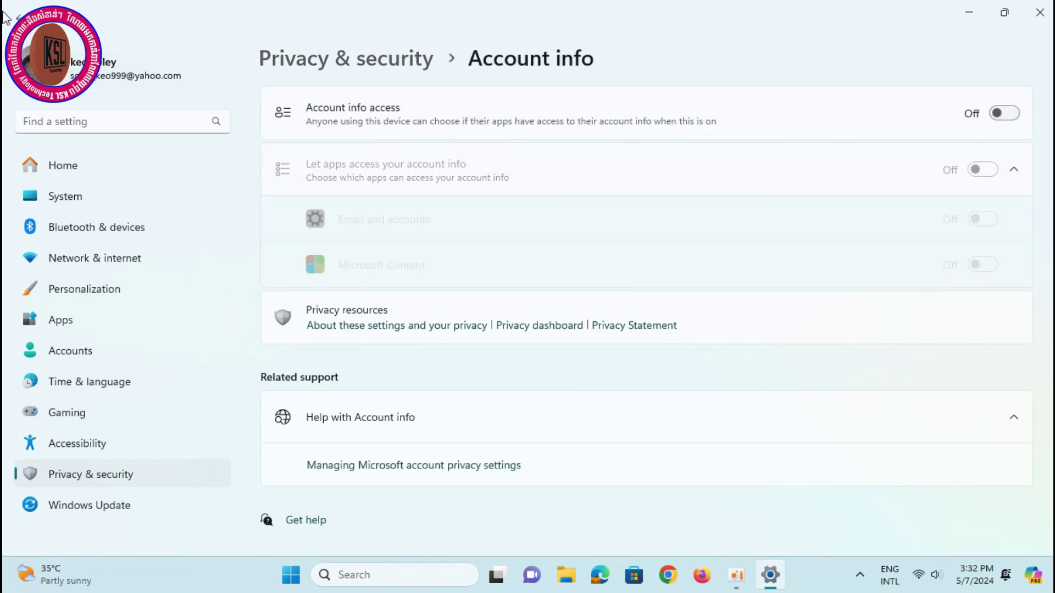
left_click(15, 20)
- Turn off Contacts access in the App permissions and return to the Privacy & security list
scroll(537, 486, "down", 10)
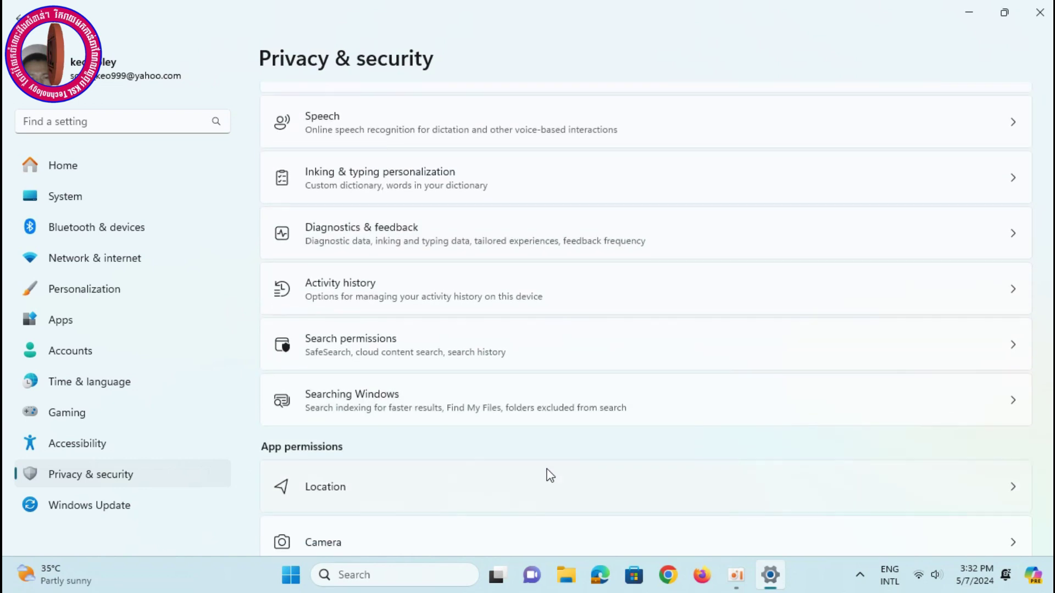
scroll(446, 433, "down", 3)
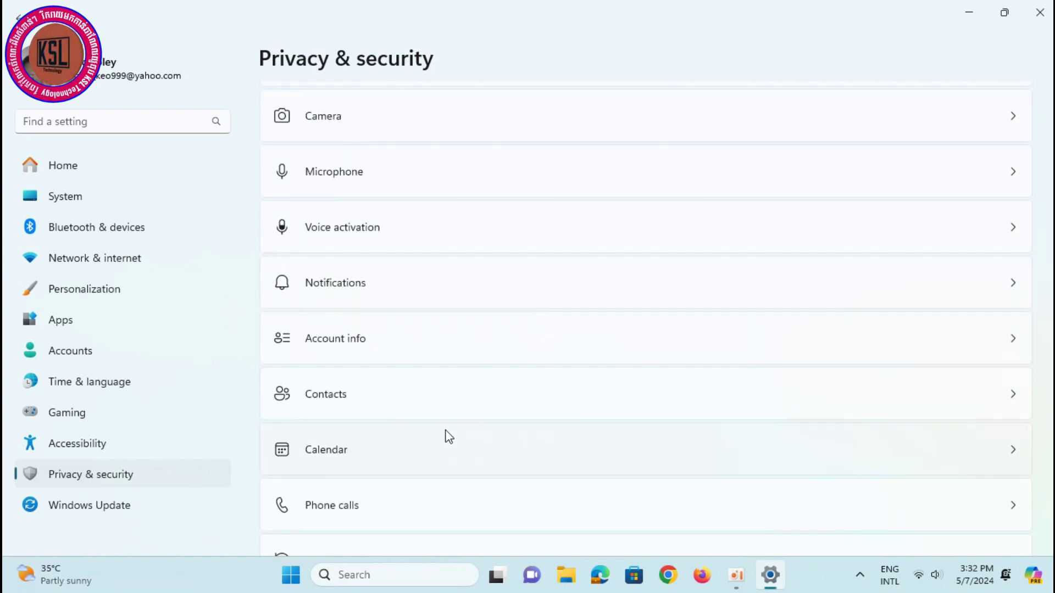
left_click(1001, 396)
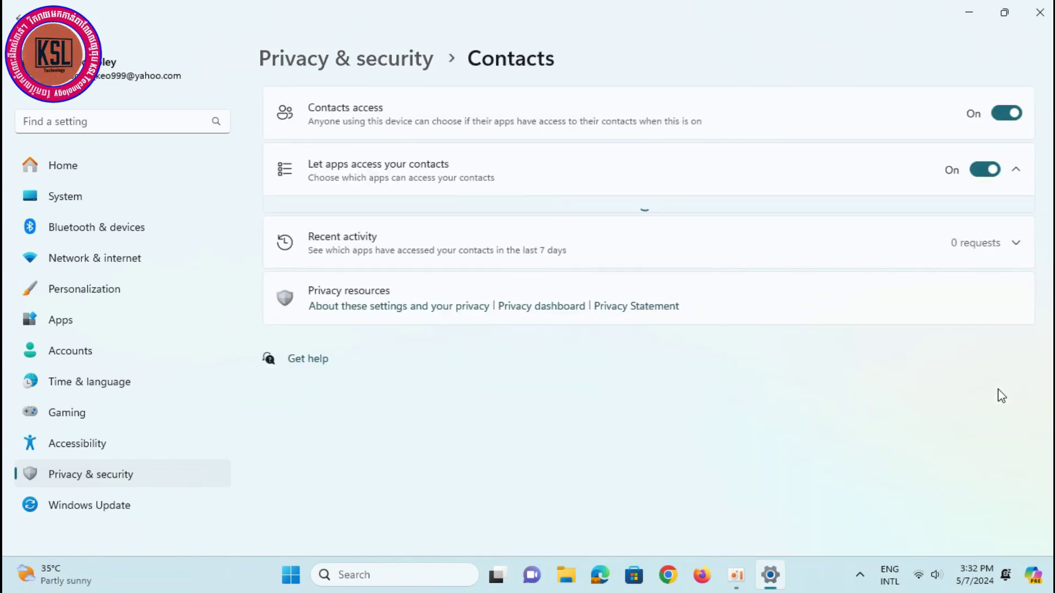
left_click(1005, 115)
left_click(23, 12)
- Turn off Calendar access in the App permissions and return to the Privacy & security list
scroll(940, 335, "down", 10)
scroll(727, 394, "down", 3)
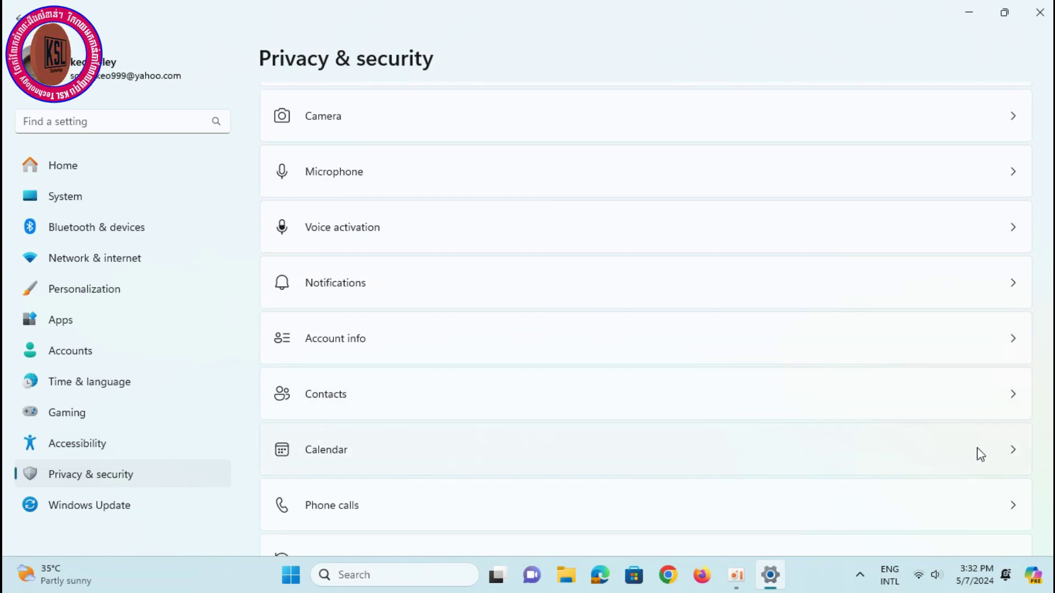
left_click(1001, 455)
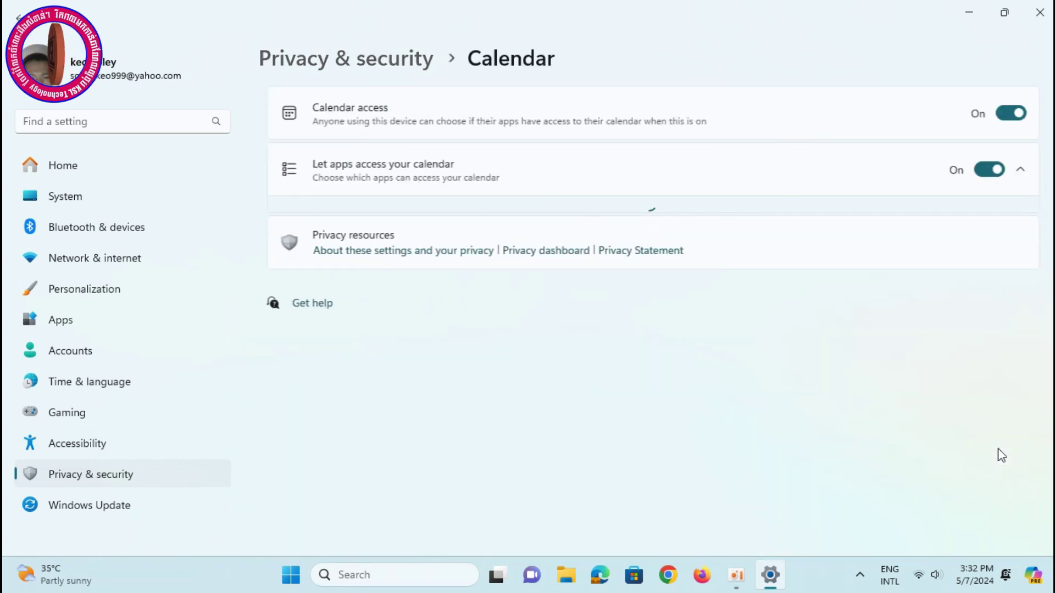
left_click(1003, 115)
left_click(19, 18)
- Turn off Phone call access in the App permissions and return to the Privacy & security list
scroll(989, 333, "down", 2)
scroll(713, 435, "down", 10)
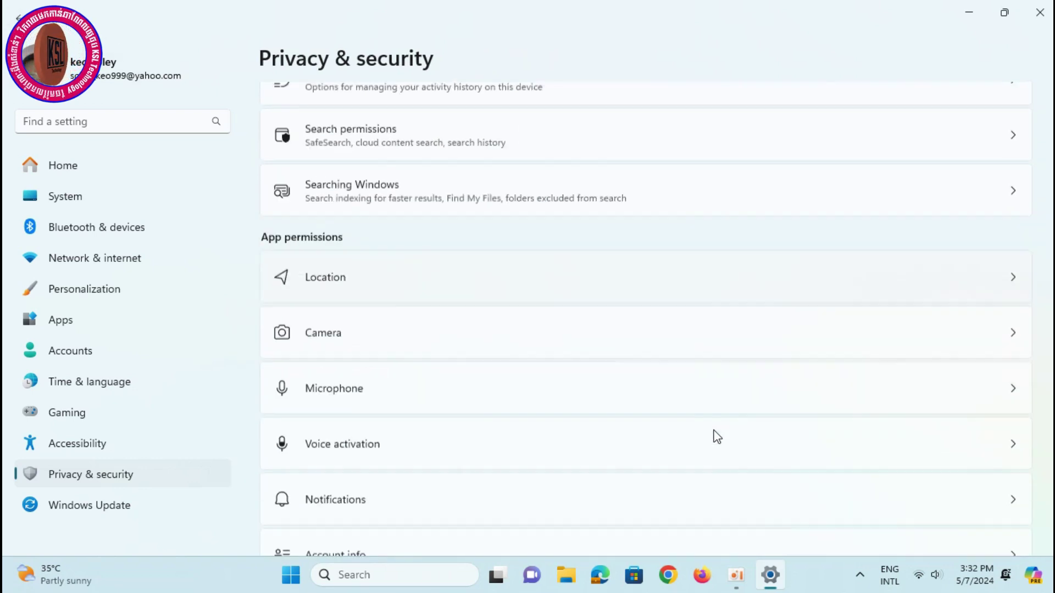
scroll(513, 459, "down", 1)
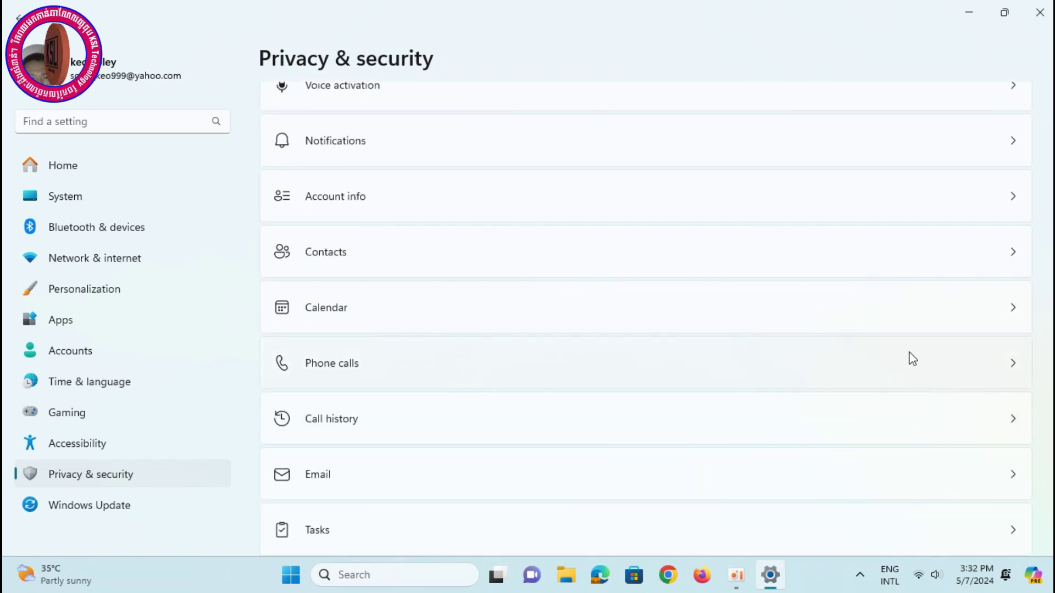
left_click(982, 358)
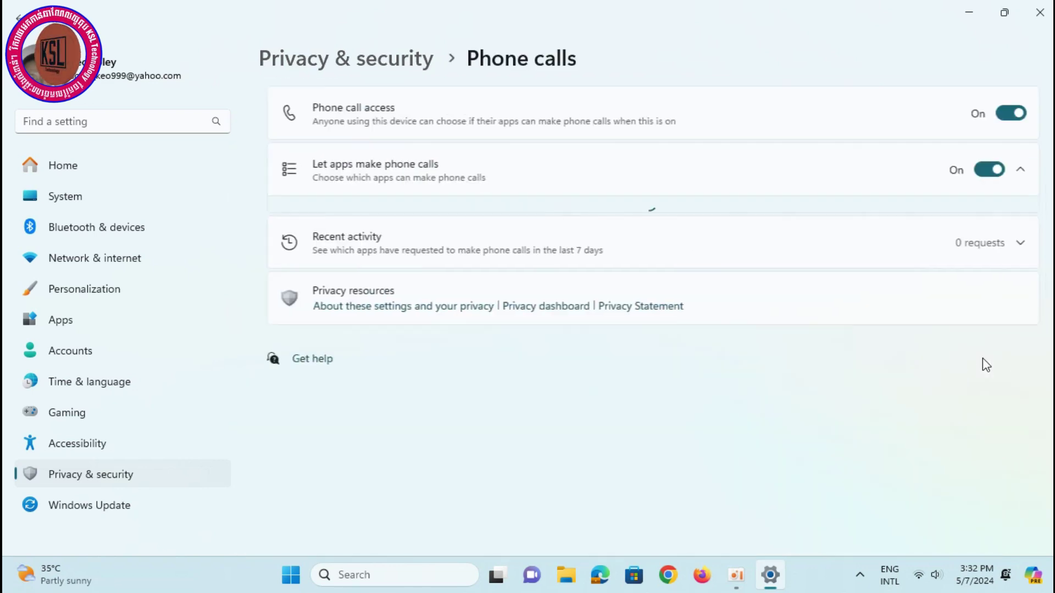
left_click(1009, 114)
key("alt+Left")
- Turn off Call history access in the App permissions and return to the Privacy & security list
scroll(677, 403, "down", 10)
scroll(681, 407, "down", 2)
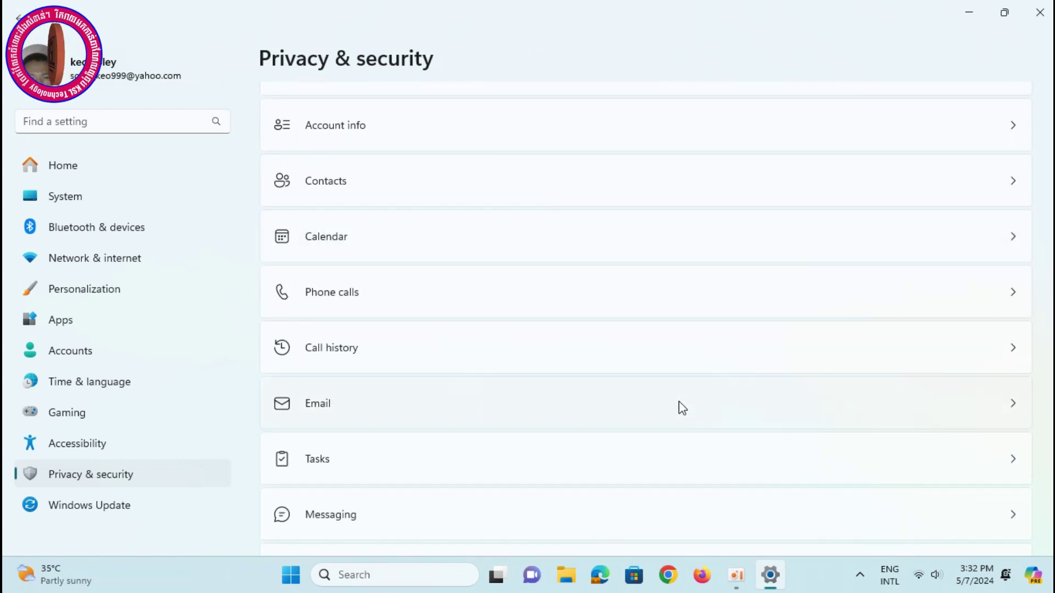
left_click(998, 357)
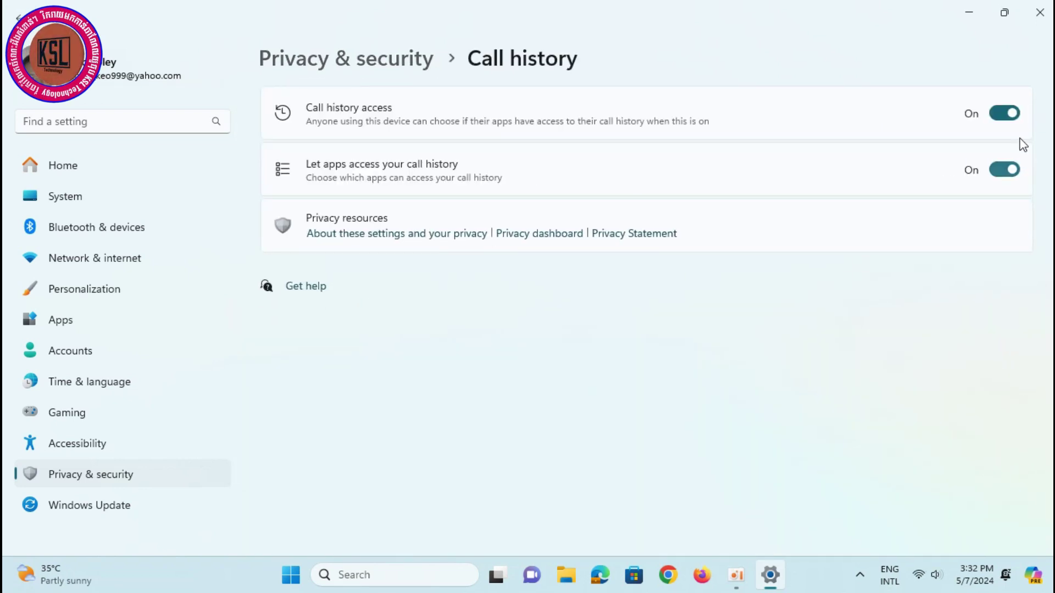
left_click(1003, 114)
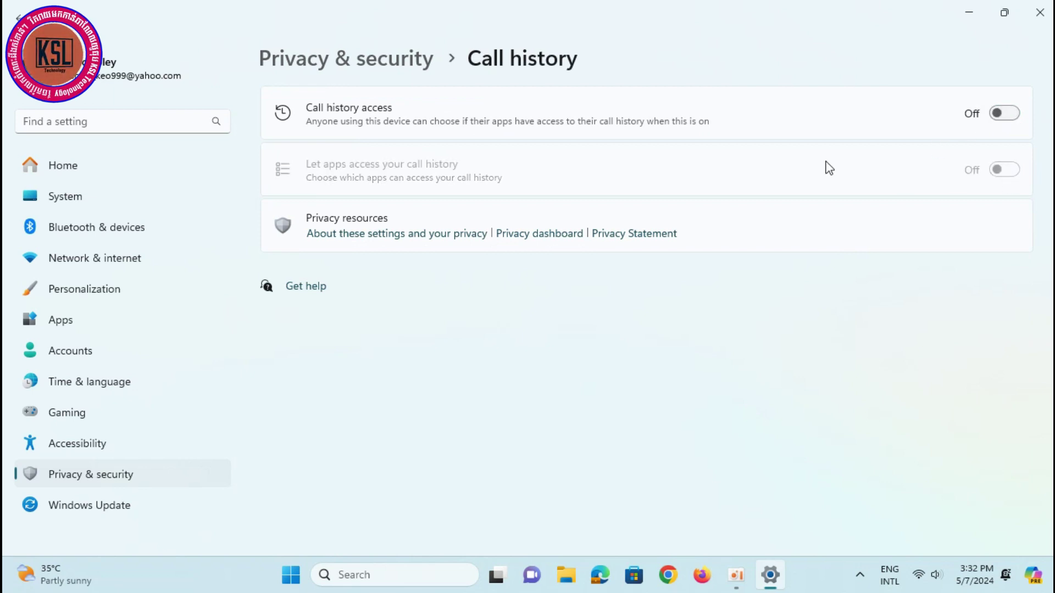
left_click(21, 18)
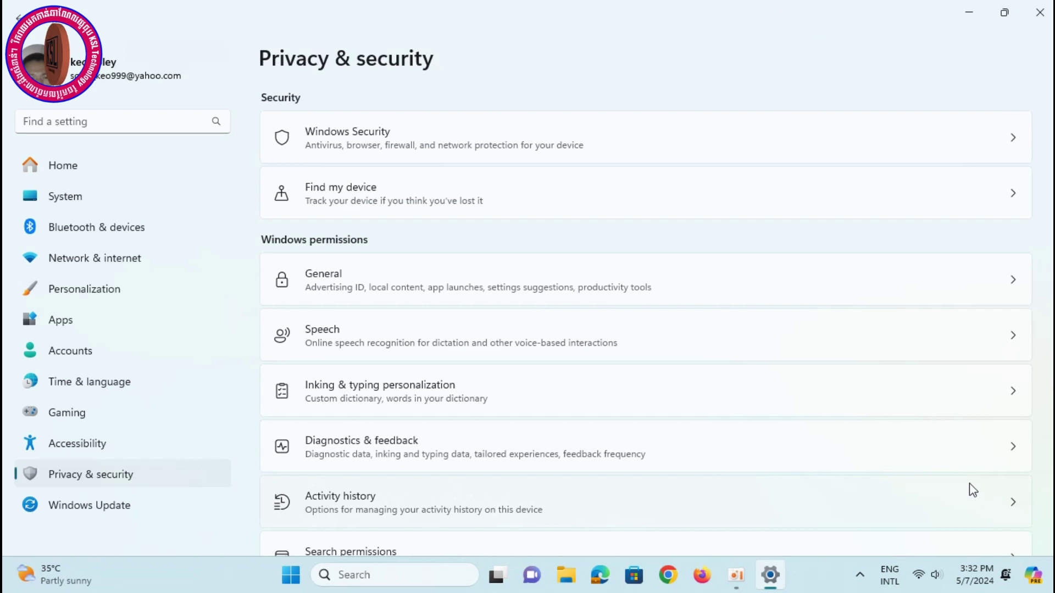
- Turn off Tasks access in the App permissions and return to the Privacy & security list
scroll(967, 475, "down", 3)
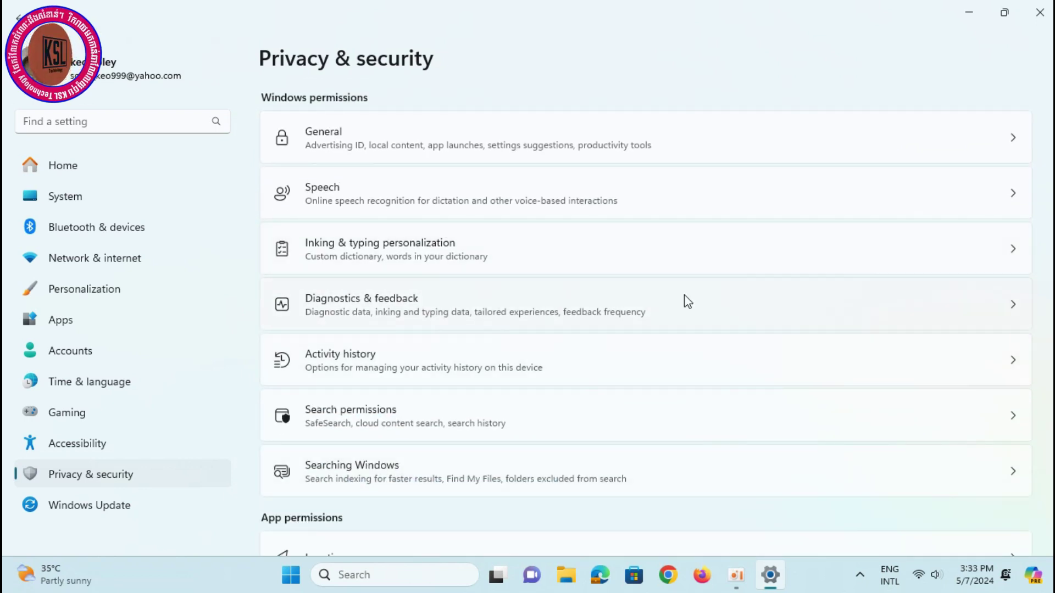
scroll(819, 353, "down", 15)
scroll(822, 355, "down", 2)
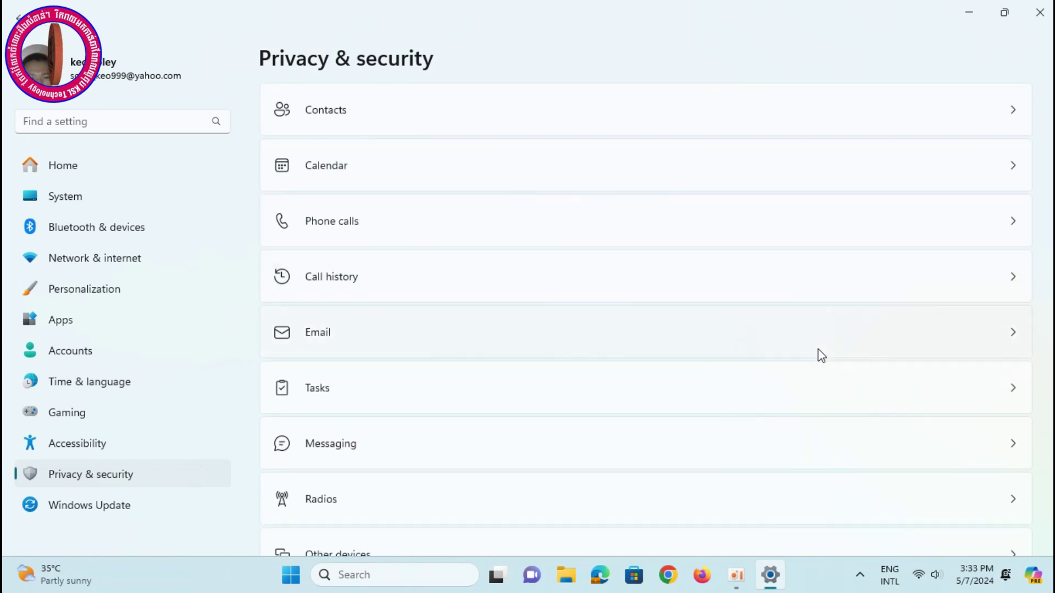
left_click(1010, 393)
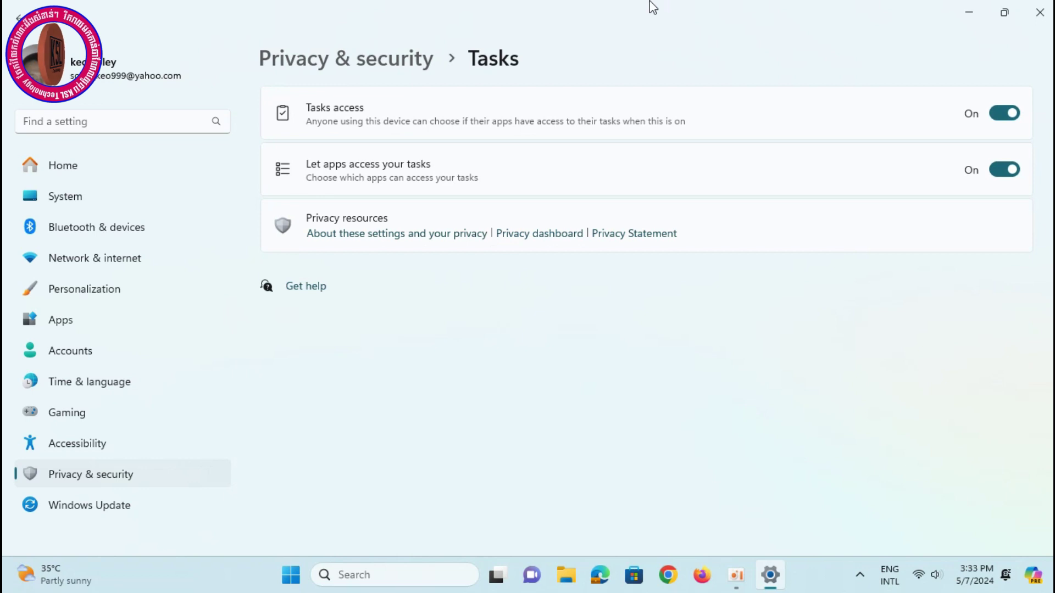
left_click(1003, 115)
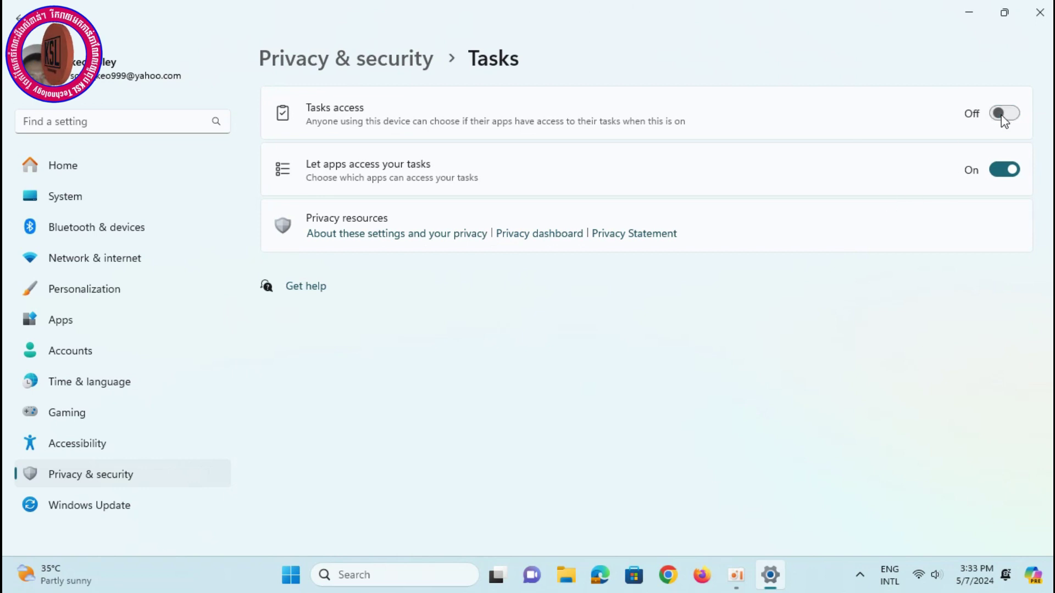
left_click(19, 19)
- Check that Messaging access is off in the App permissions and return to the Privacy & security list
scroll(567, 394, "down", 5)
scroll(624, 392, "down", 2)
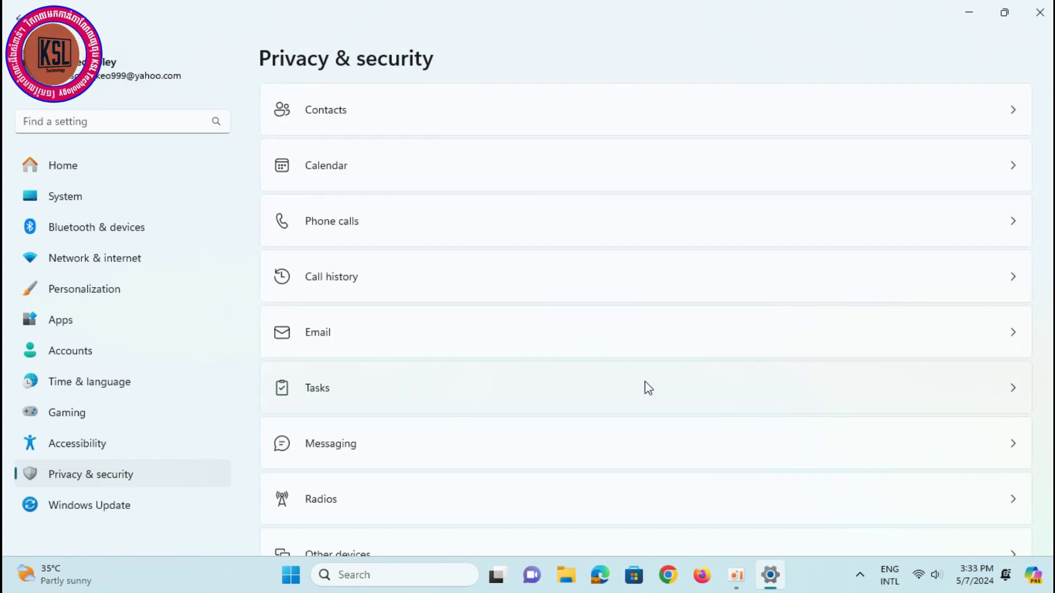
scroll(611, 439, "down", 1)
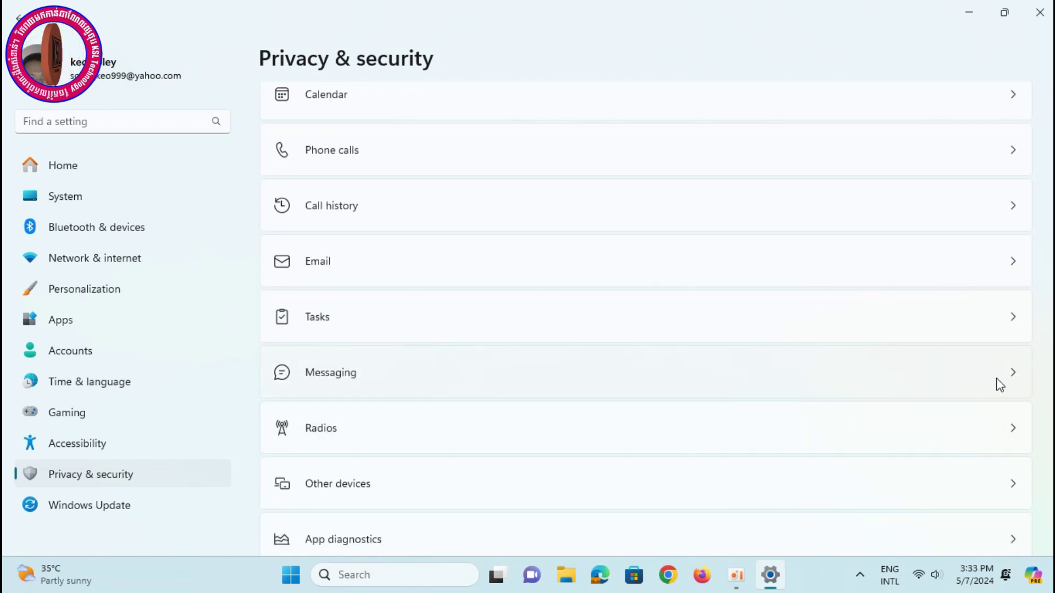
left_click(1001, 382)
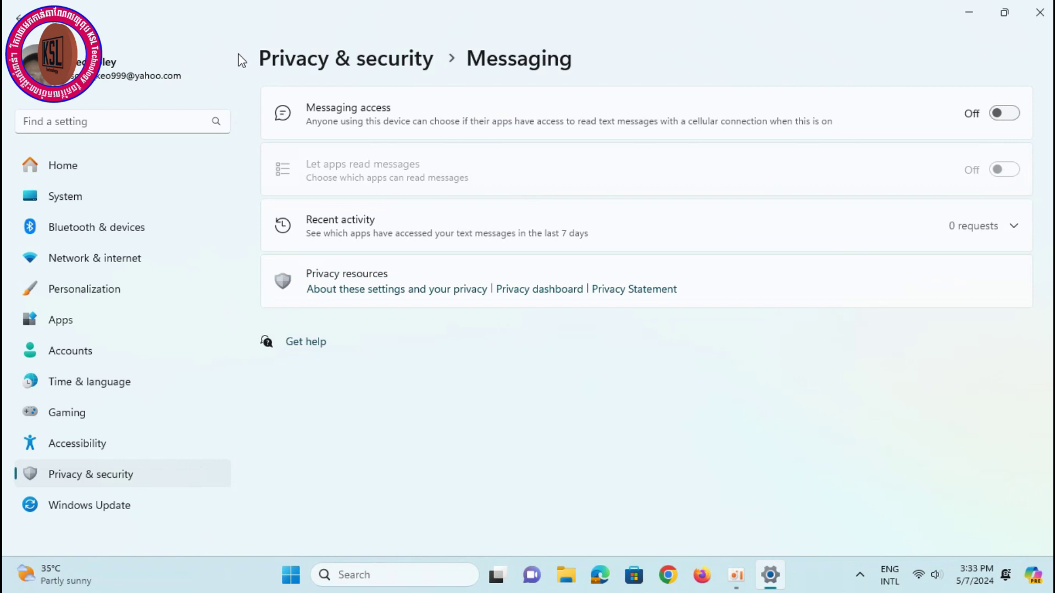
left_click(17, 18)
- Turn off Radio control access in the App permissions and return to the Privacy & security list
scroll(964, 404, "down", 14)
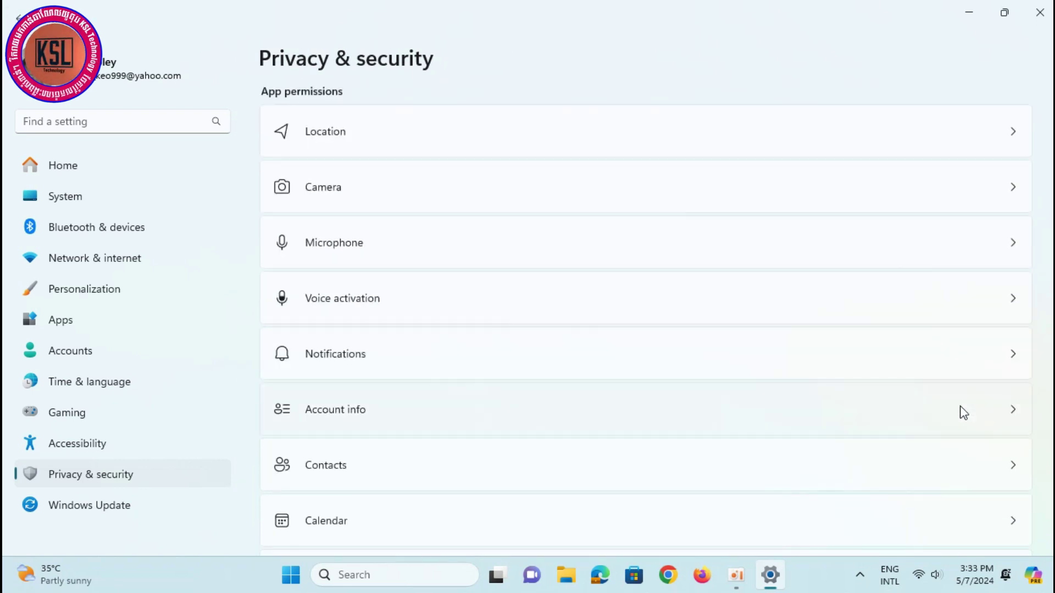
scroll(958, 405, "down", 2)
left_click(980, 359)
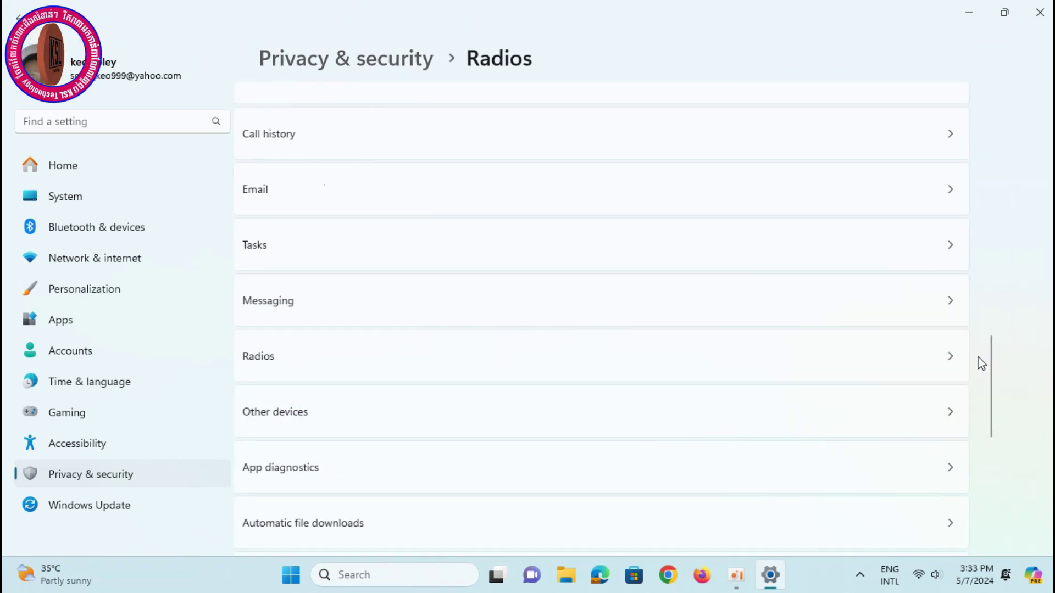
left_click(1006, 112)
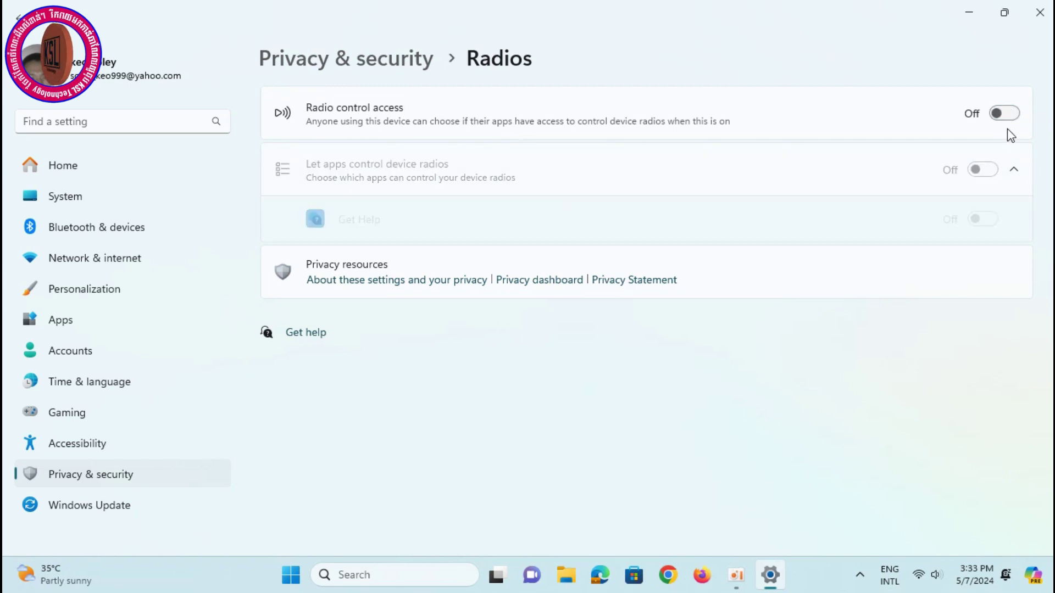
left_click(17, 17)
- Turn off communication with unpaired devices in the Other devices permissions
scroll(912, 418, "down", 1)
scroll(914, 424, "down", 15)
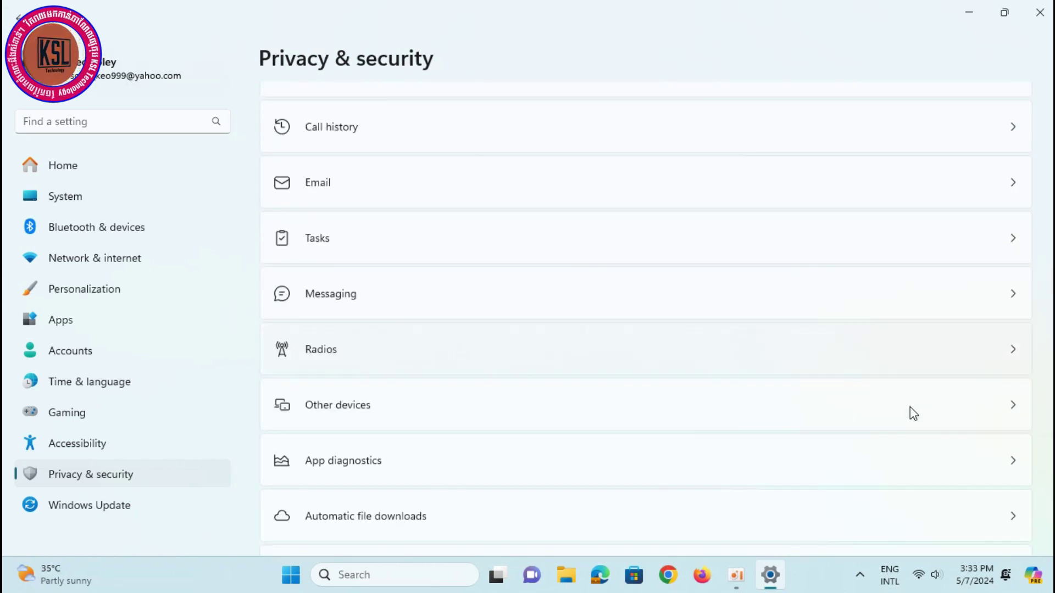
scroll(911, 412, "down", 5)
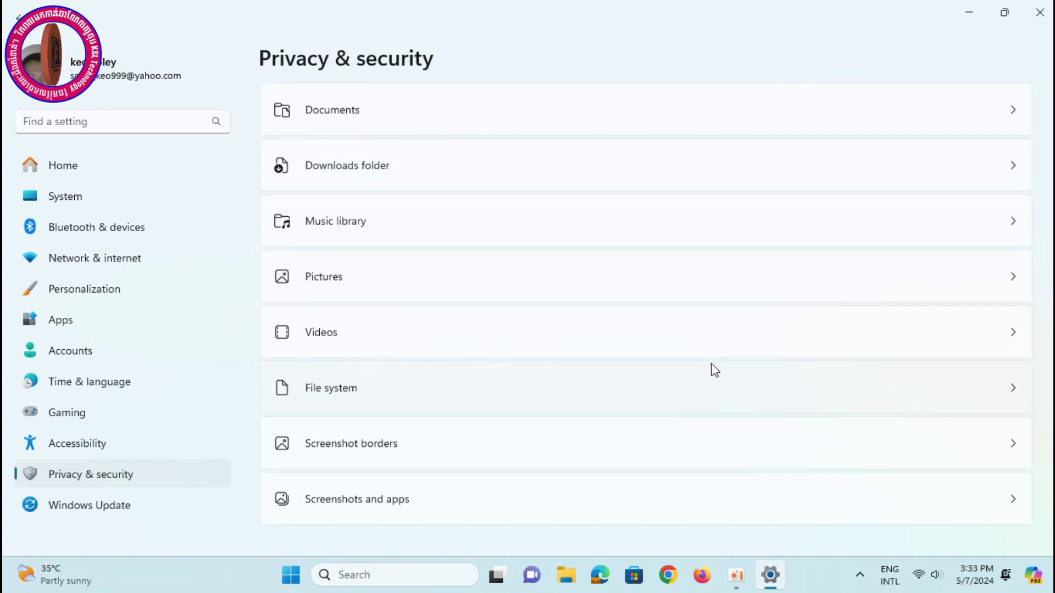
scroll(712, 370, "up", 3)
scroll(711, 364, "up", 5)
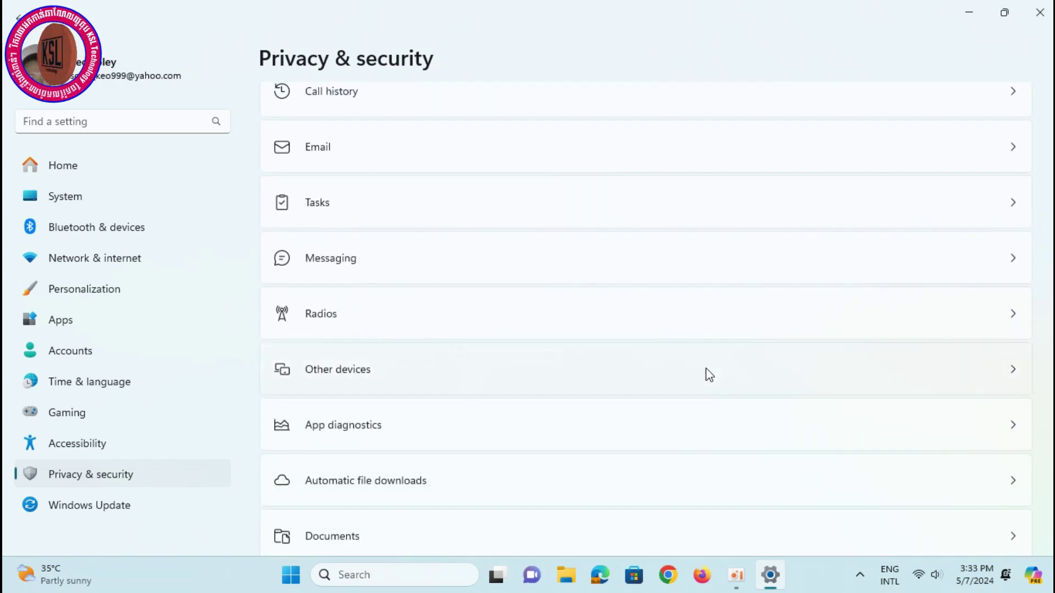
left_click(992, 376)
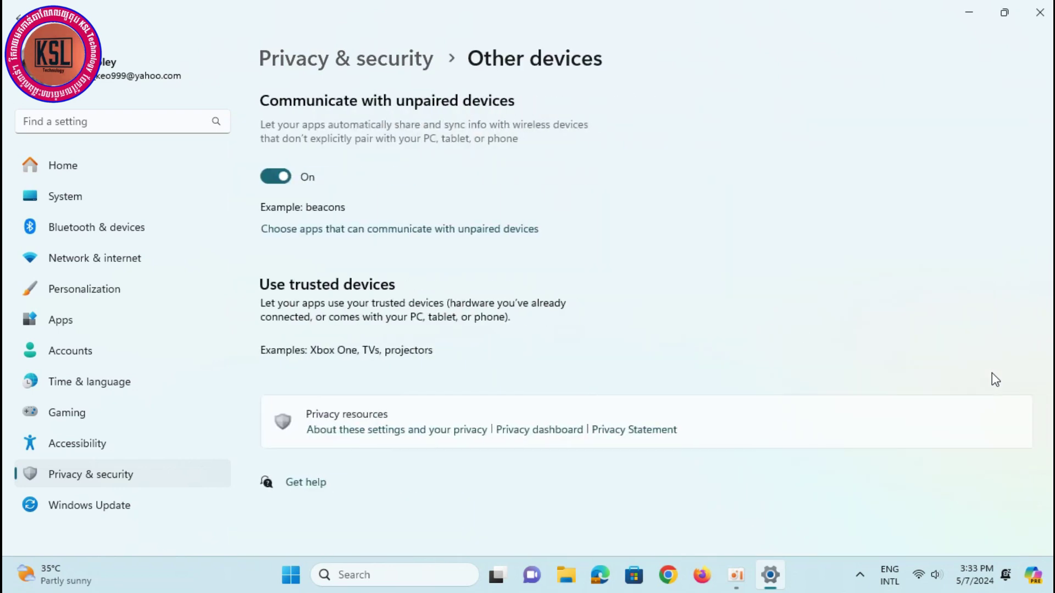
left_click(263, 175)
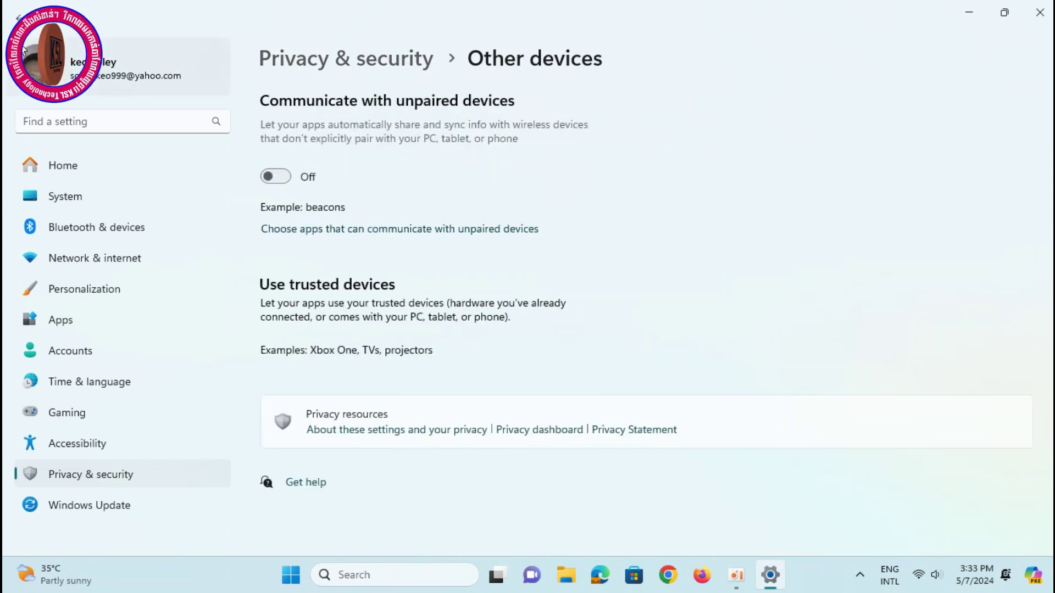
- Turn off App diagnostic access in the App permissions and return to the Privacy & security list
scroll(912, 330, "down", 15)
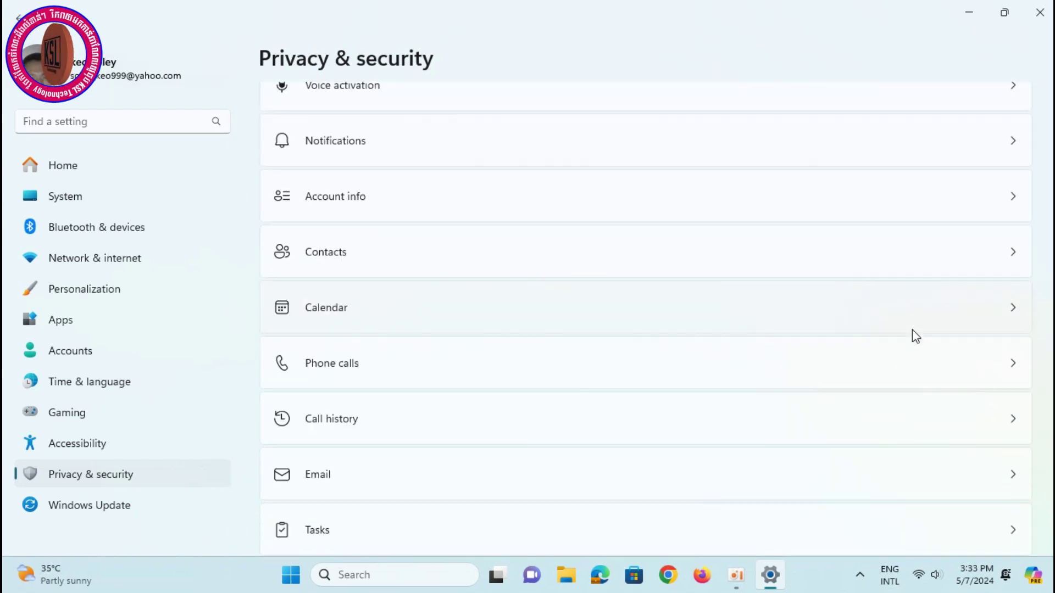
scroll(912, 346, "down", 3)
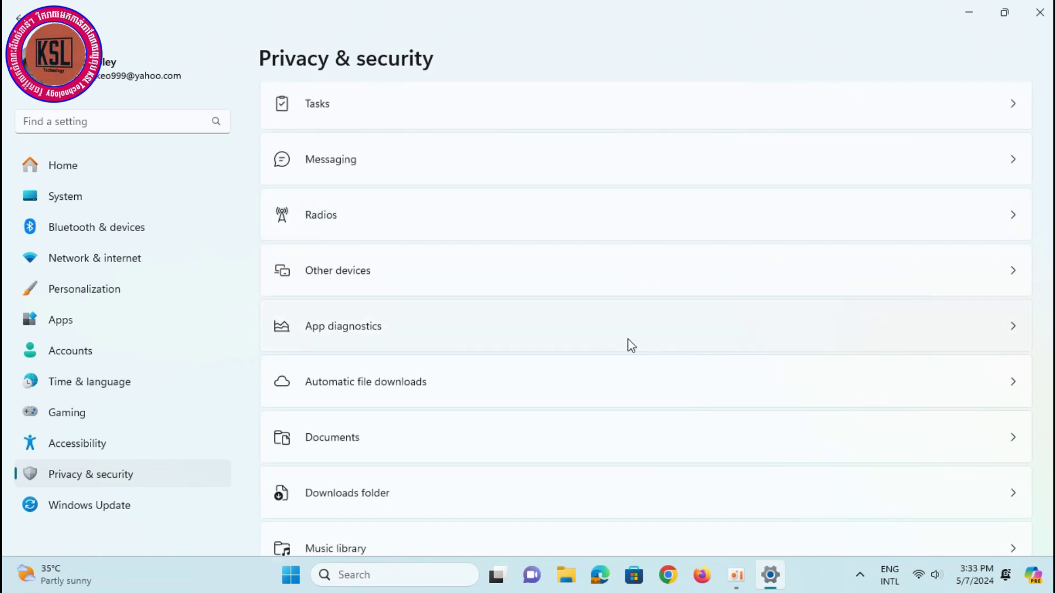
left_click(989, 330)
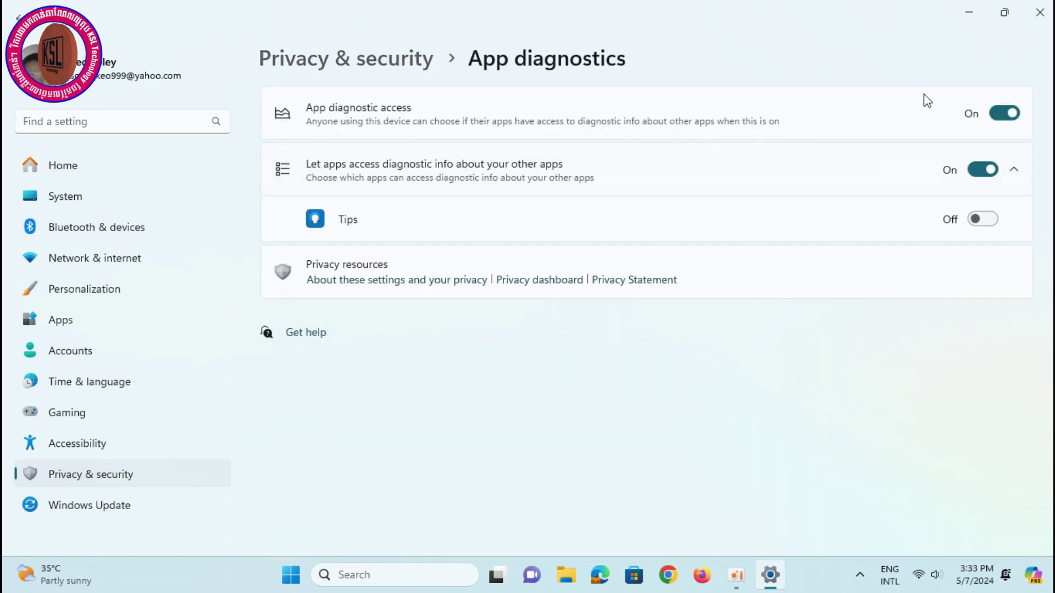
left_click(1006, 113)
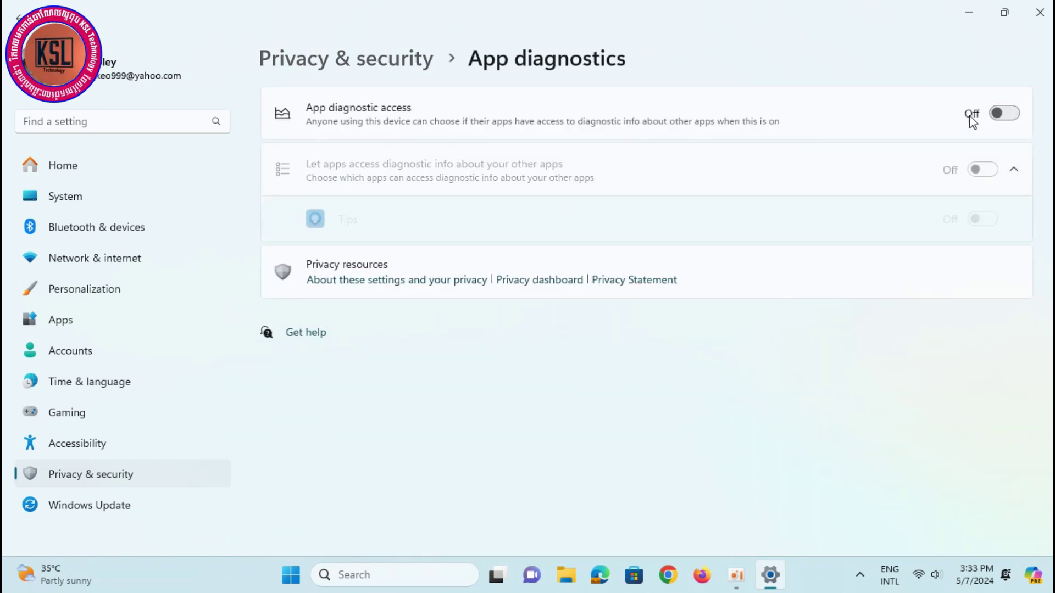
left_click(19, 18)
- Review the Automatic file downloads permission page and return to the Privacy & security list
scroll(808, 420, "down", 5)
scroll(809, 420, "down", 10)
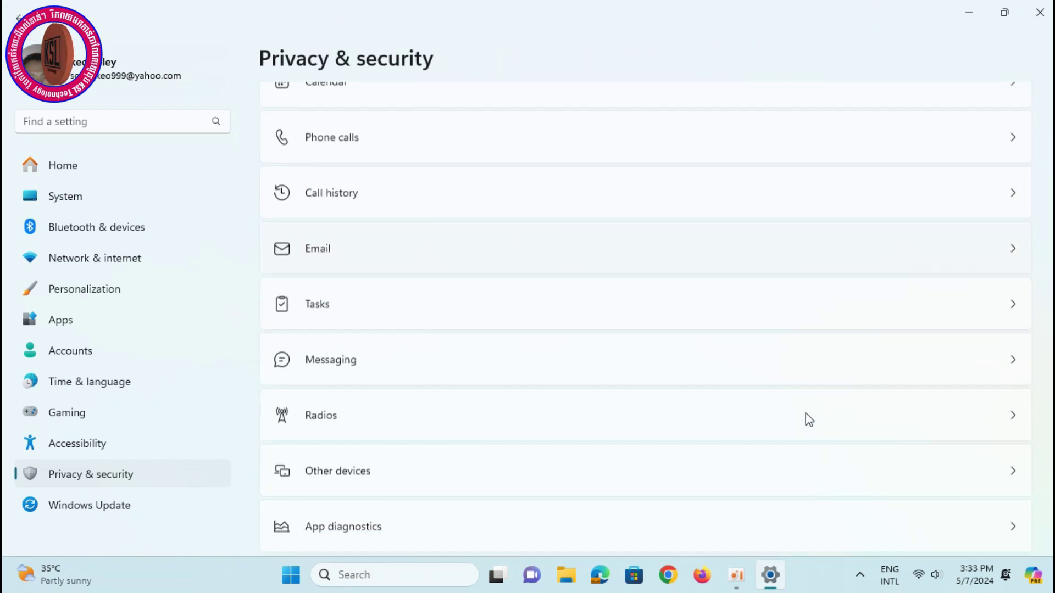
scroll(809, 420, "down", 3)
scroll(809, 419, "down", 3)
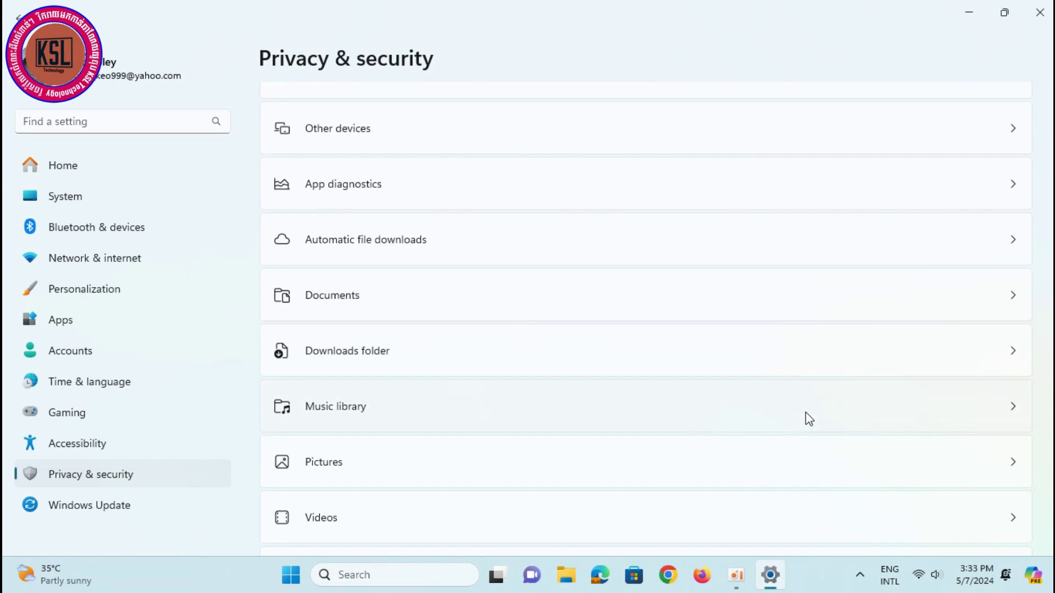
scroll(808, 419, "up", 2)
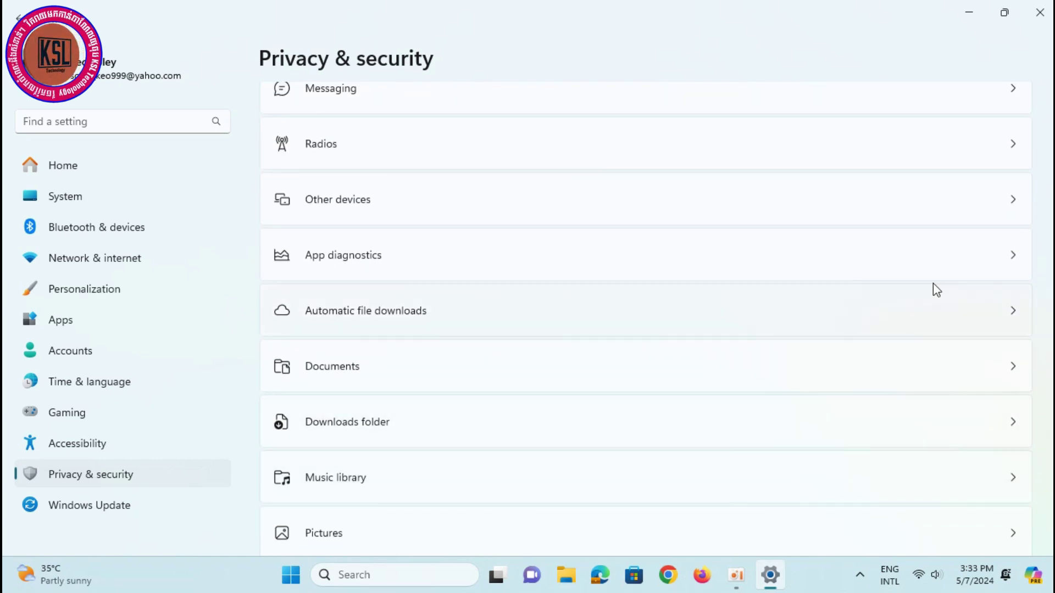
left_click(997, 308)
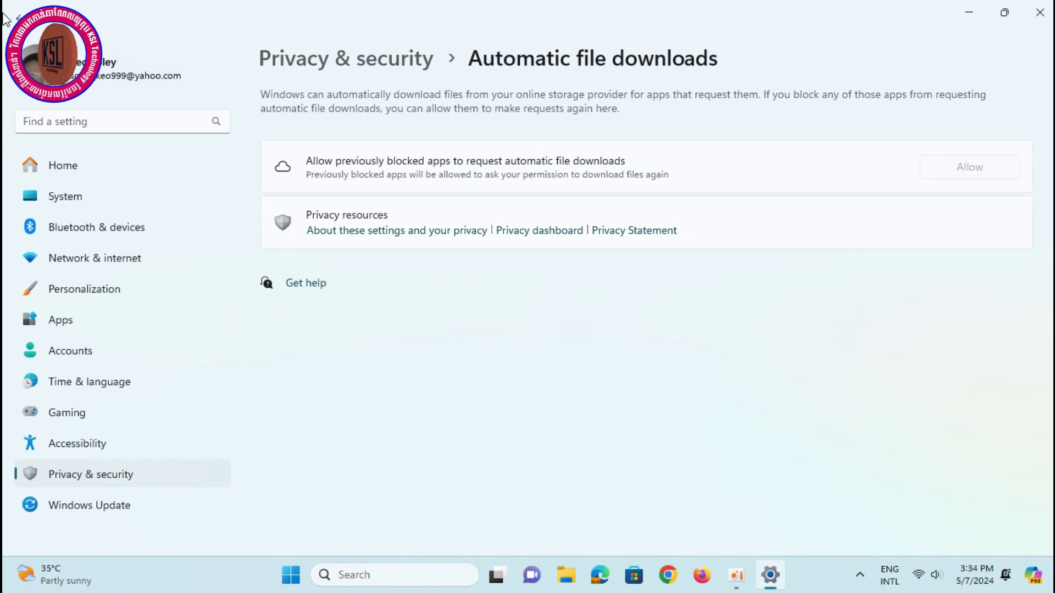
left_click(20, 20)
- Look over the remaining App permissions, recheck the App diagnostics page and return to the Privacy & security list
scroll(801, 319, "down", 12)
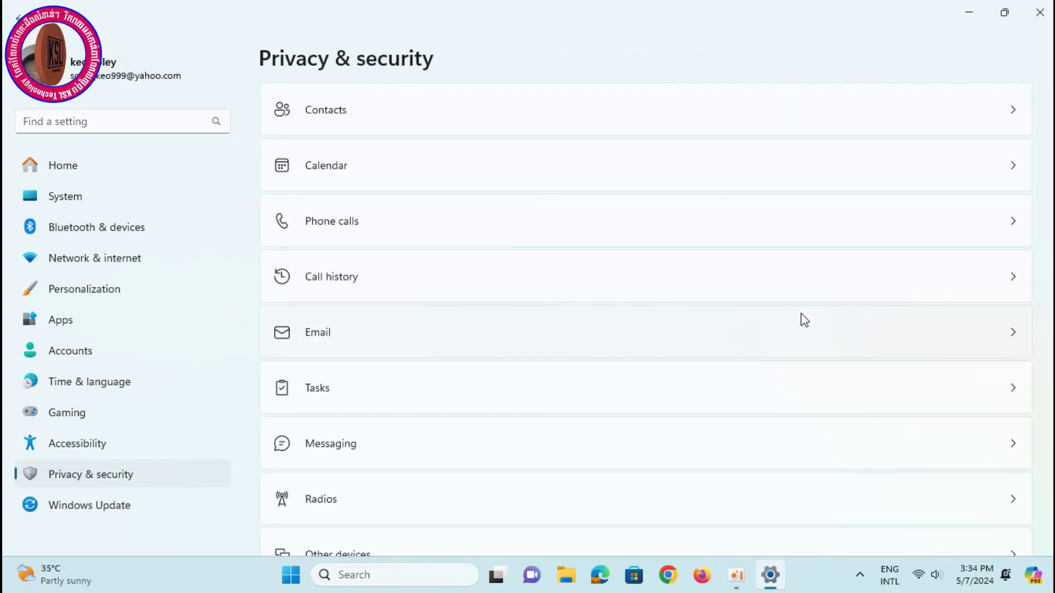
scroll(803, 319, "down", 4)
scroll(802, 381, "down", 3)
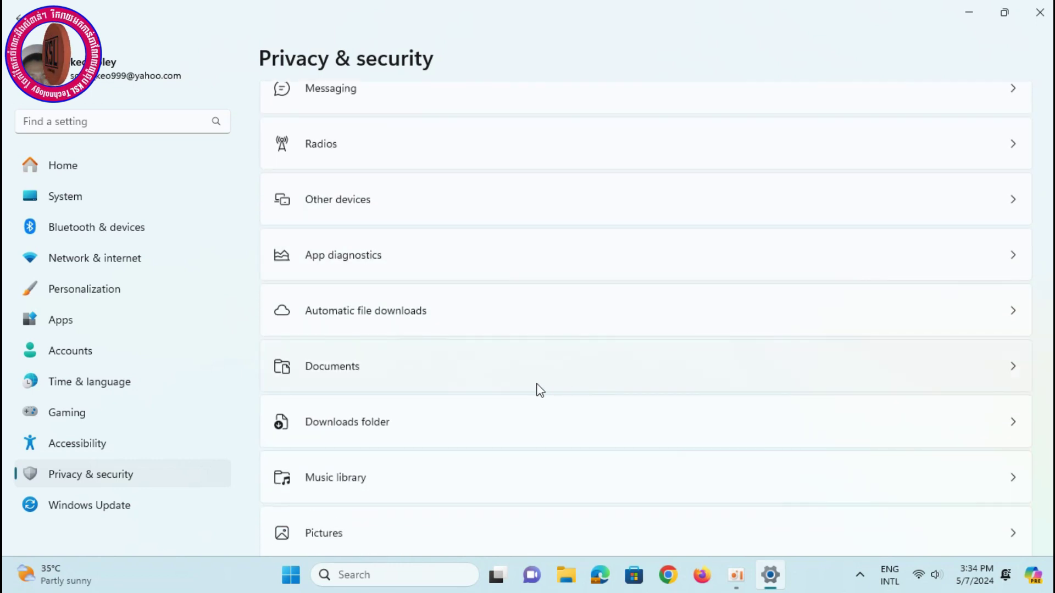
scroll(840, 400, "down", 5)
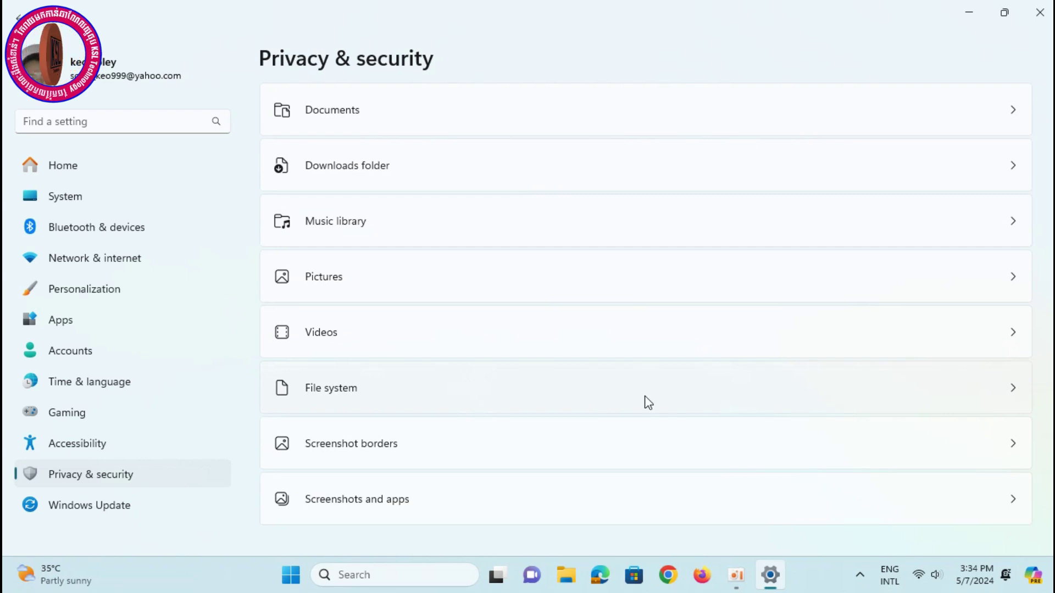
scroll(591, 488, "up", 8)
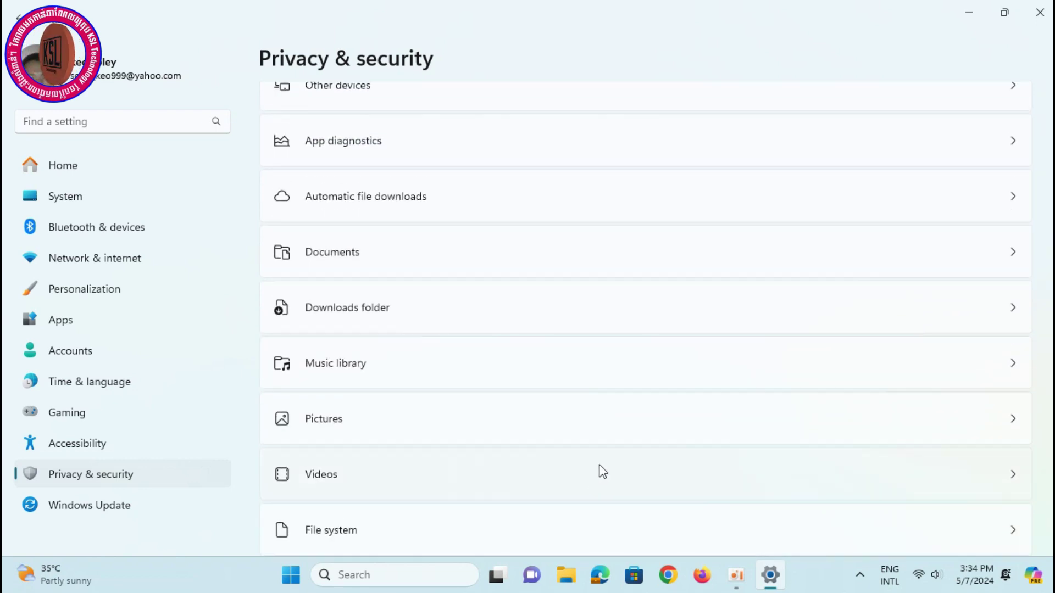
scroll(606, 462, "up", 4)
scroll(607, 456, "down", 12)
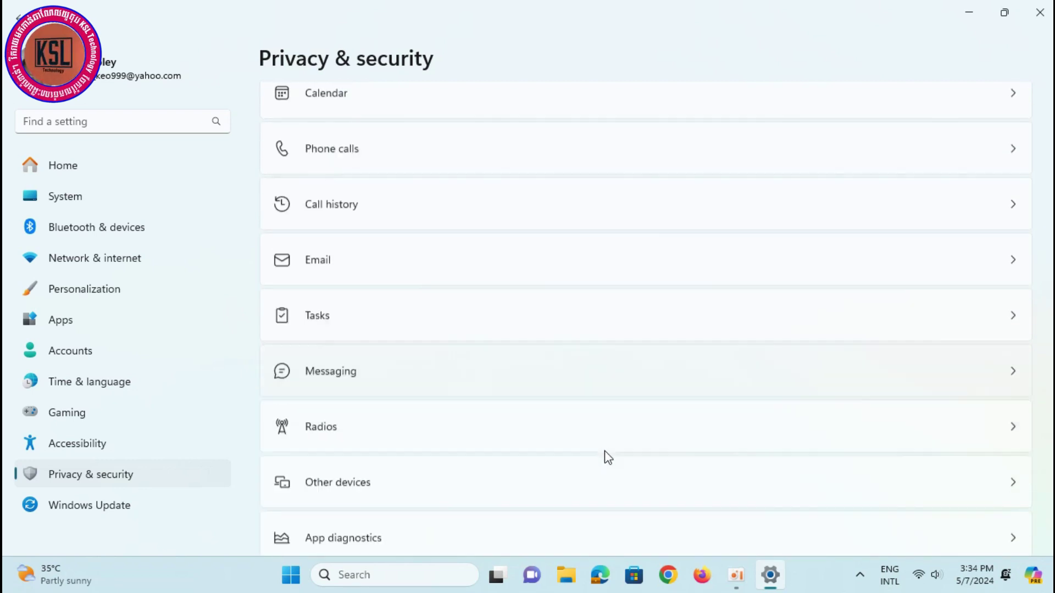
scroll(612, 451, "up", 5)
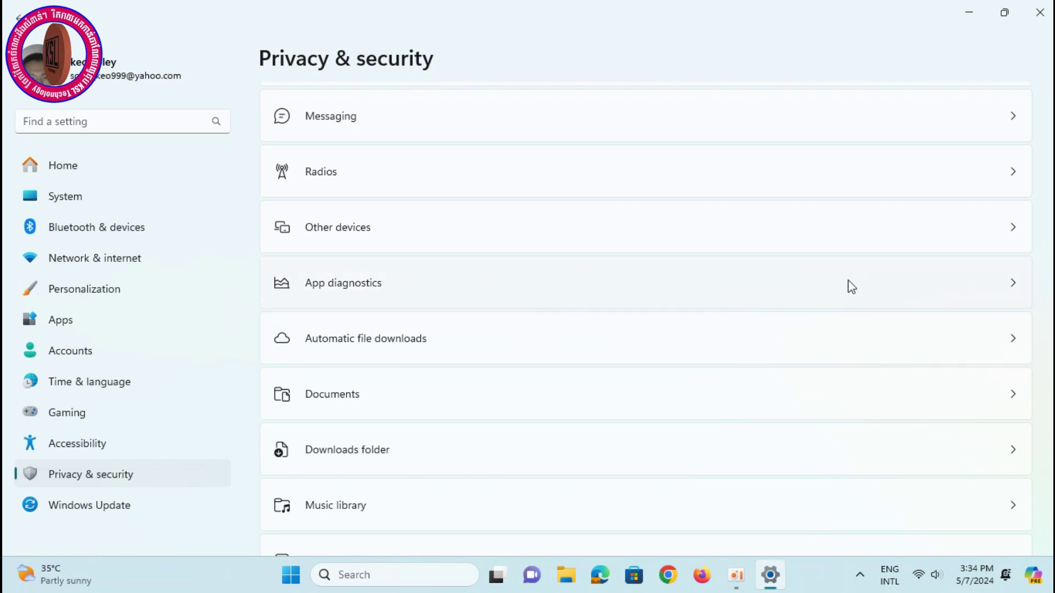
left_click(995, 286)
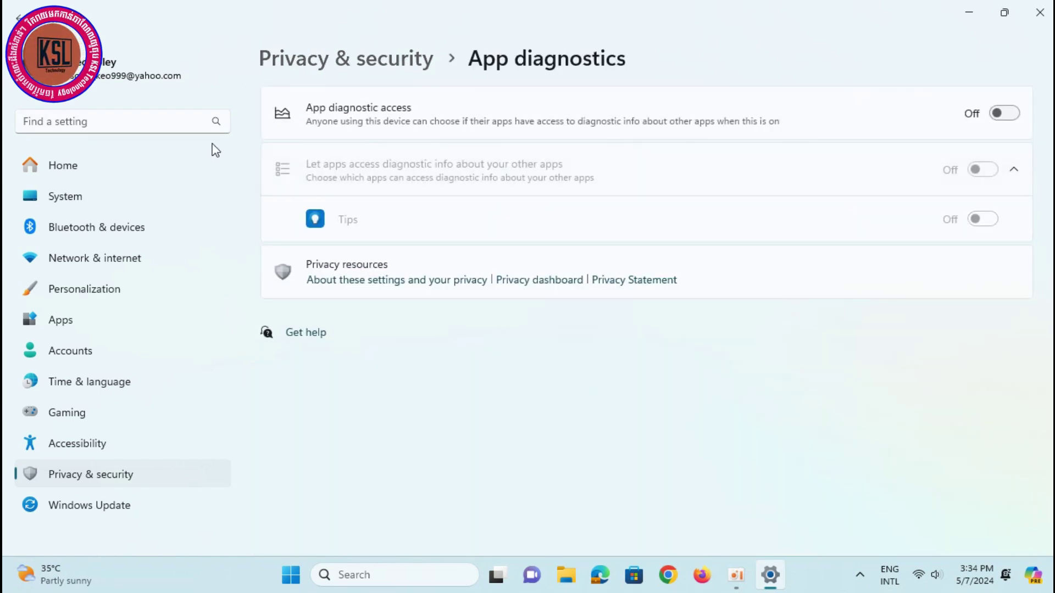
left_click(15, 17)
- Turn off Documents library access in the App permissions and return to the Privacy & security list
scroll(810, 339, "down", 4)
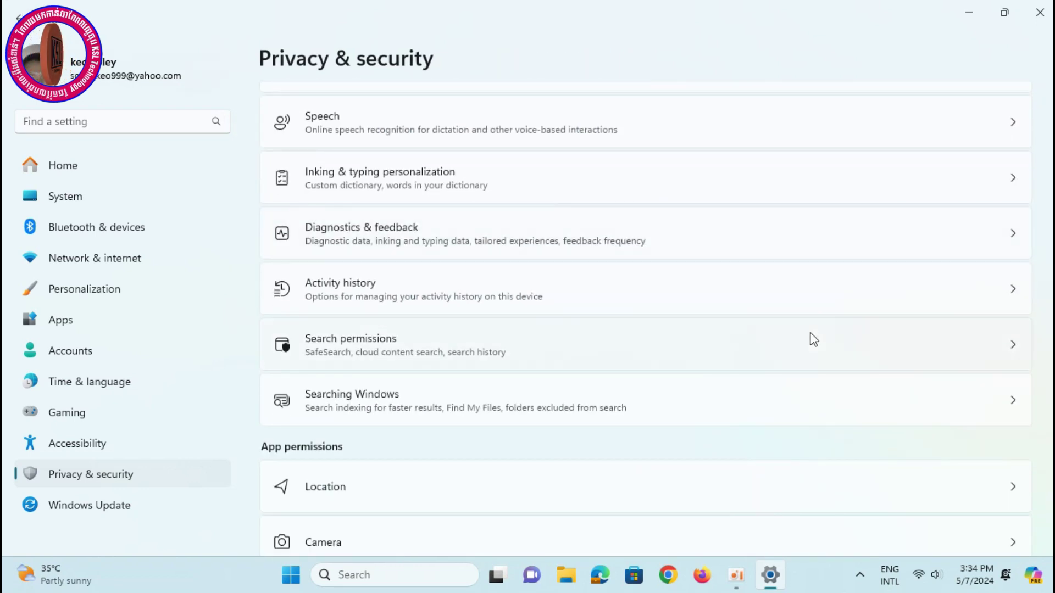
scroll(812, 337, "down", 12)
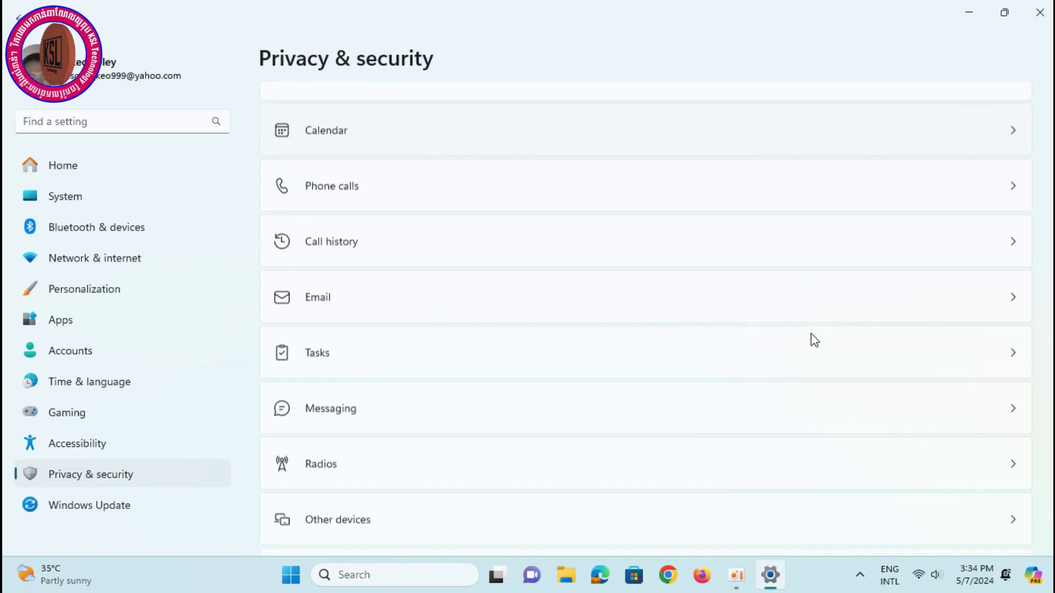
scroll(815, 337, "down", 5)
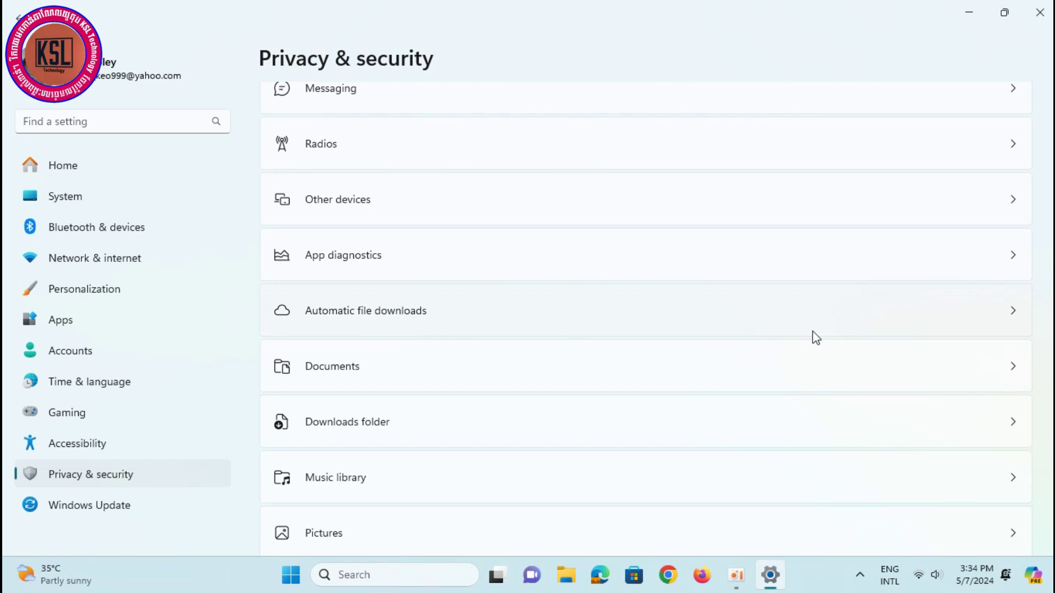
left_click(955, 366)
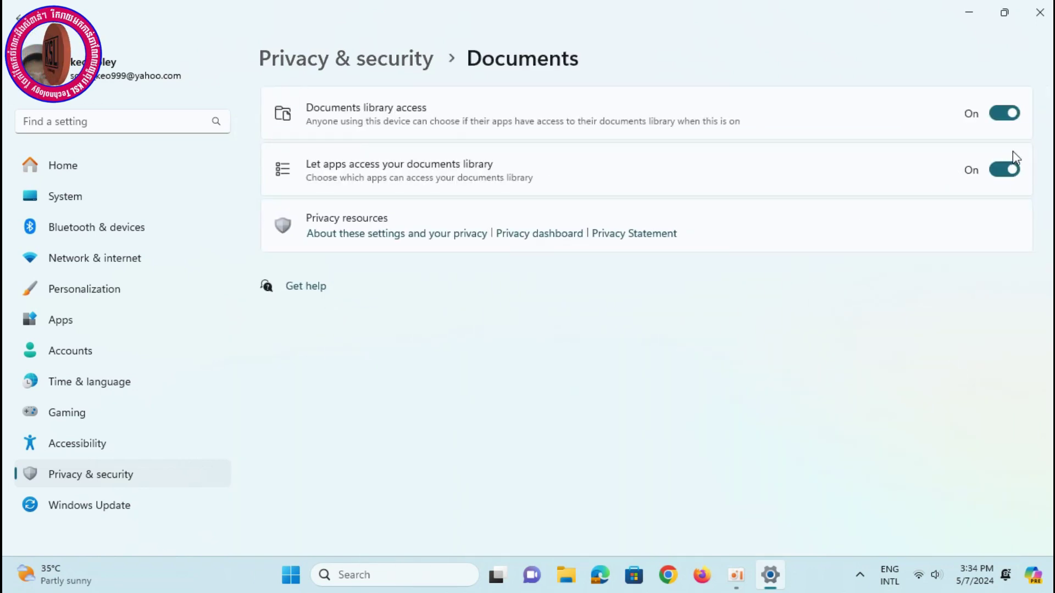
left_click(1009, 116)
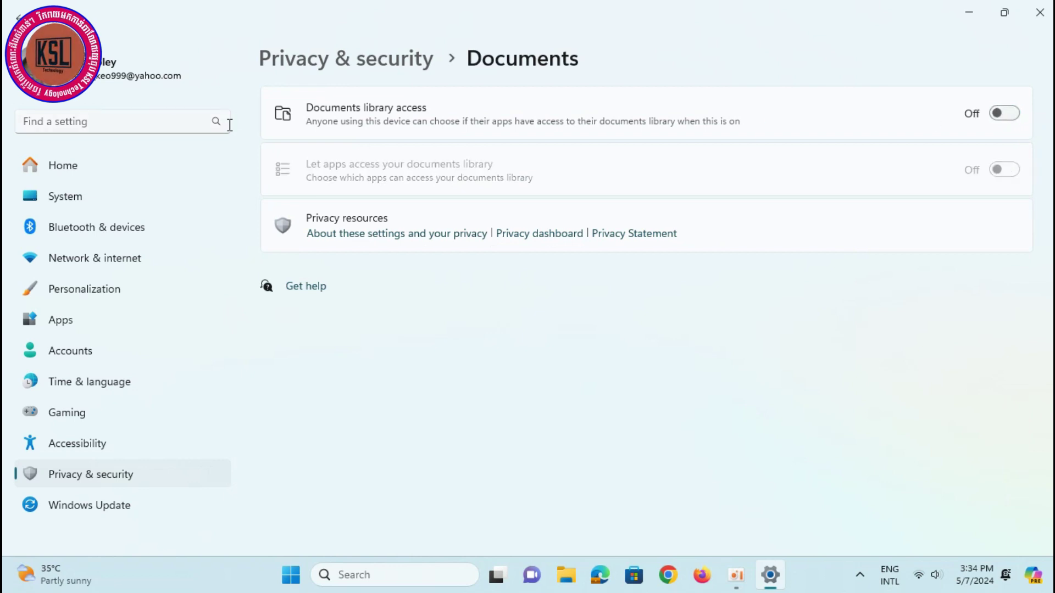
left_click(19, 18)
- Turn off access to music libraries on this device in the App permissions and return to the Privacy & security list
scroll(862, 458, "down", 1)
scroll(861, 440, "down", 20)
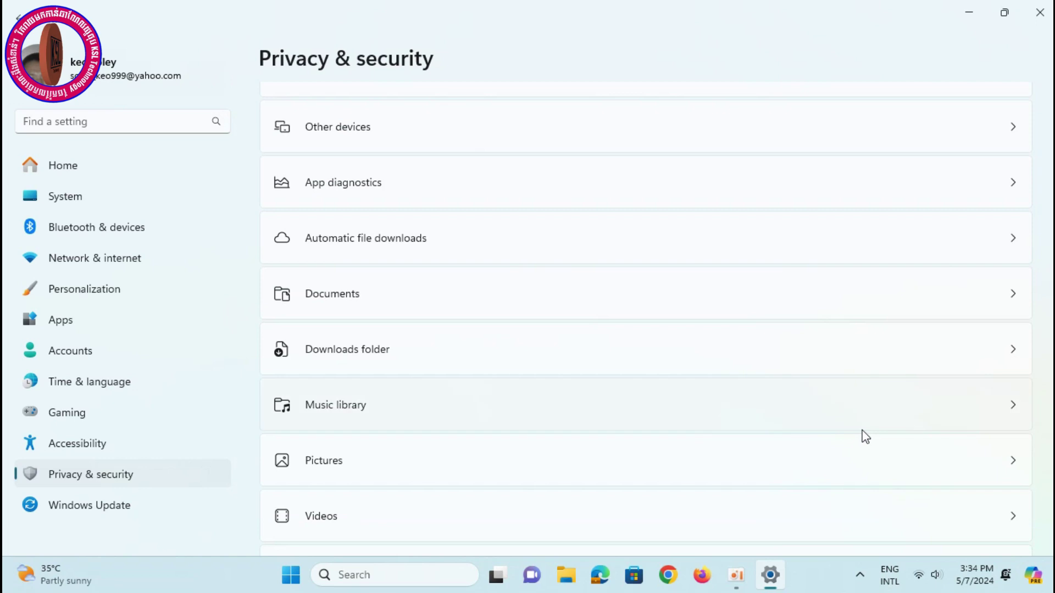
left_click(1011, 404)
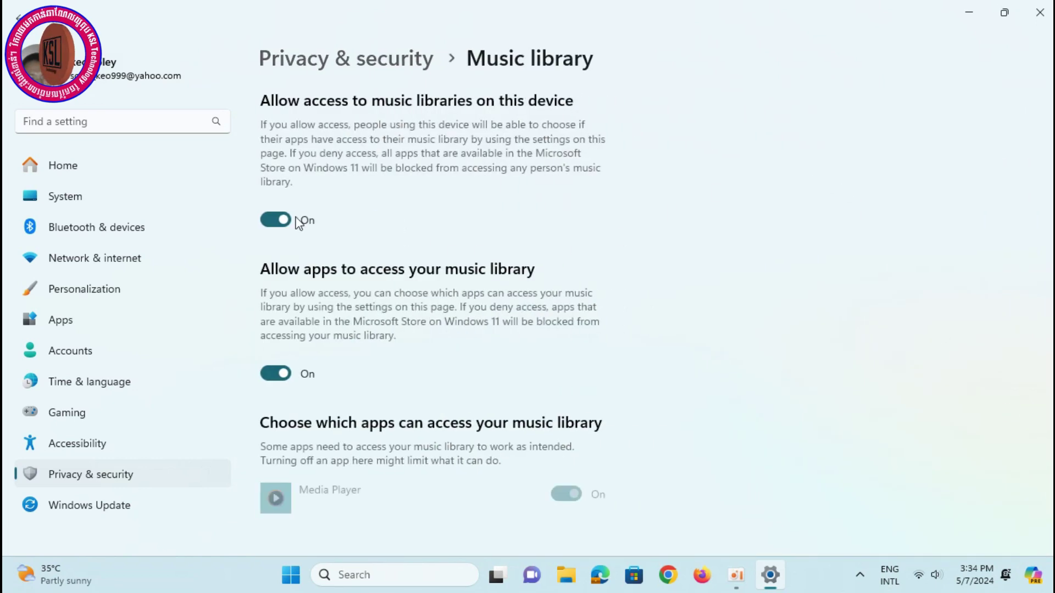
left_click(277, 220)
scroll(300, 525, "down", 3)
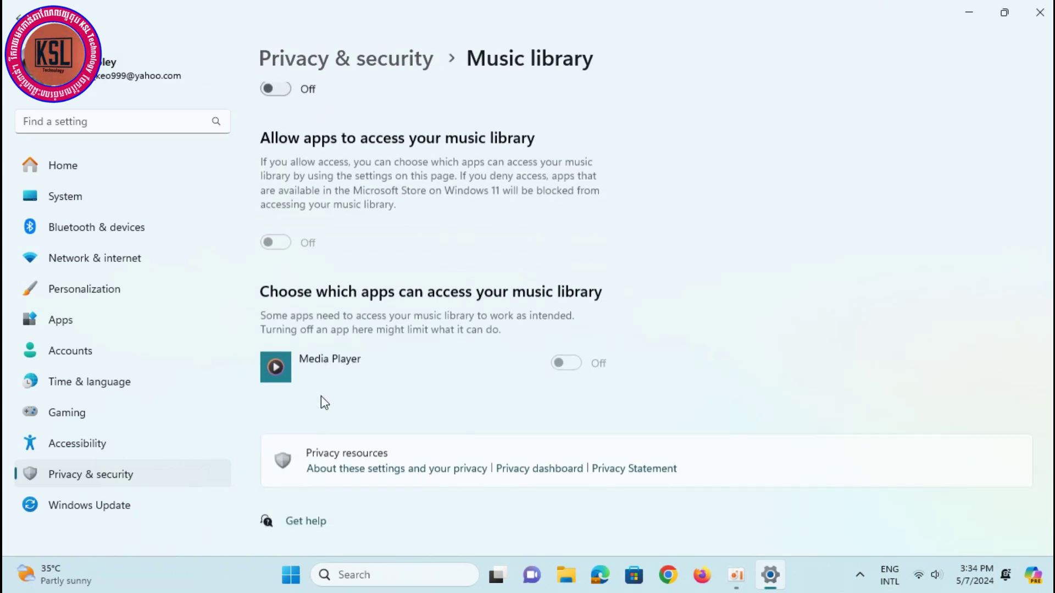
left_click(19, 18)
scroll(989, 357, "down", 15)
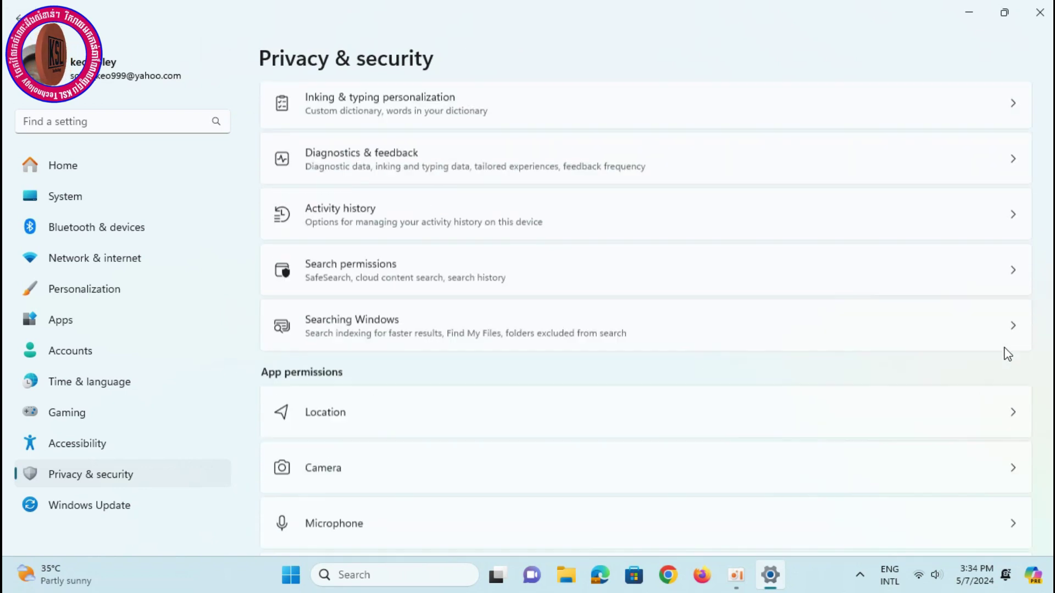
- Turn off Pictures library access in the App permissions and return to the Privacy & security list
scroll(1008, 356, "down", 8)
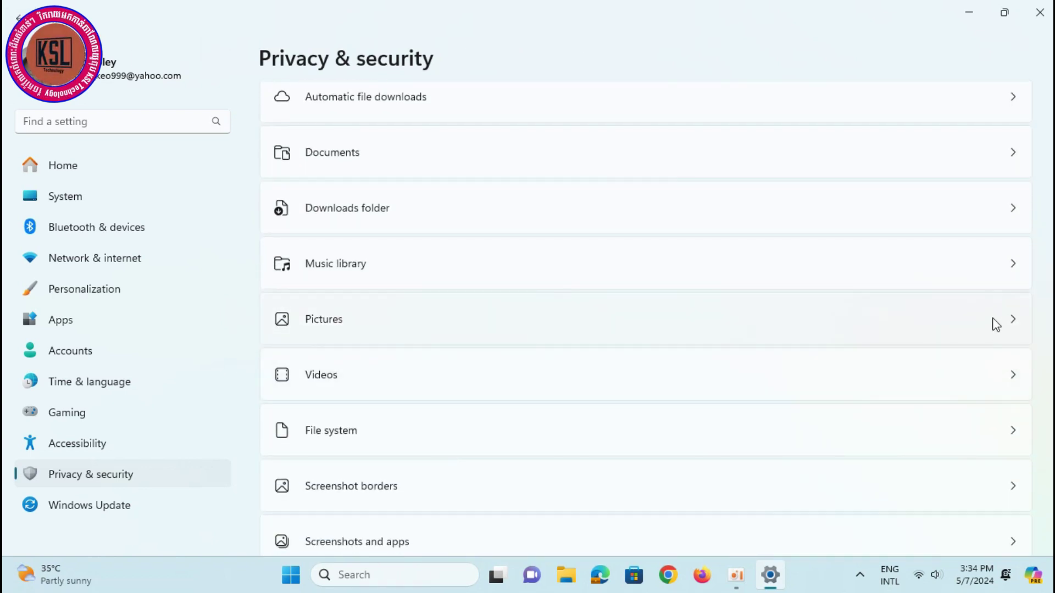
left_click(994, 323)
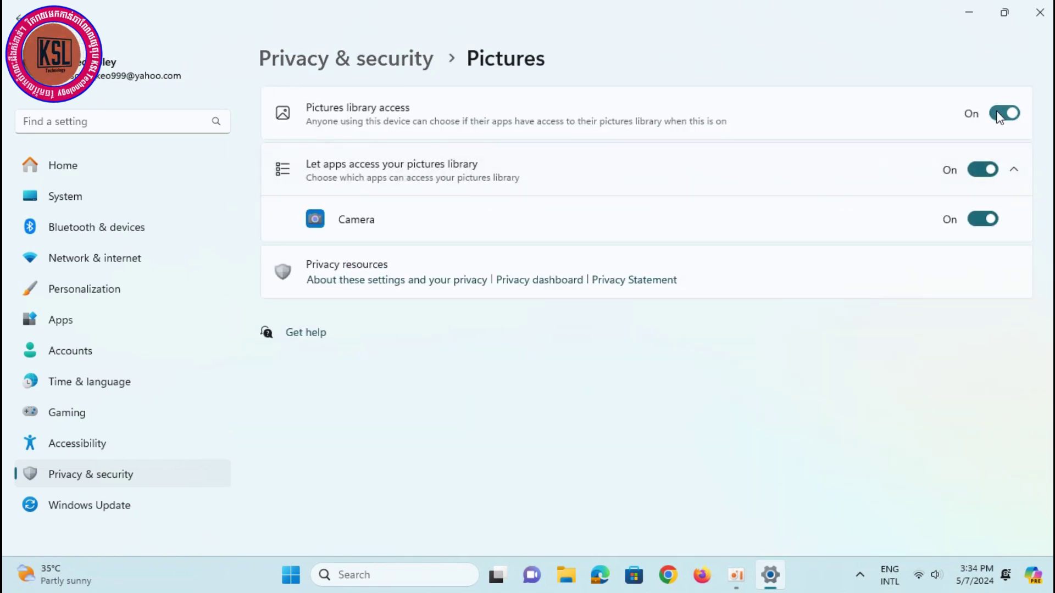
left_click(999, 115)
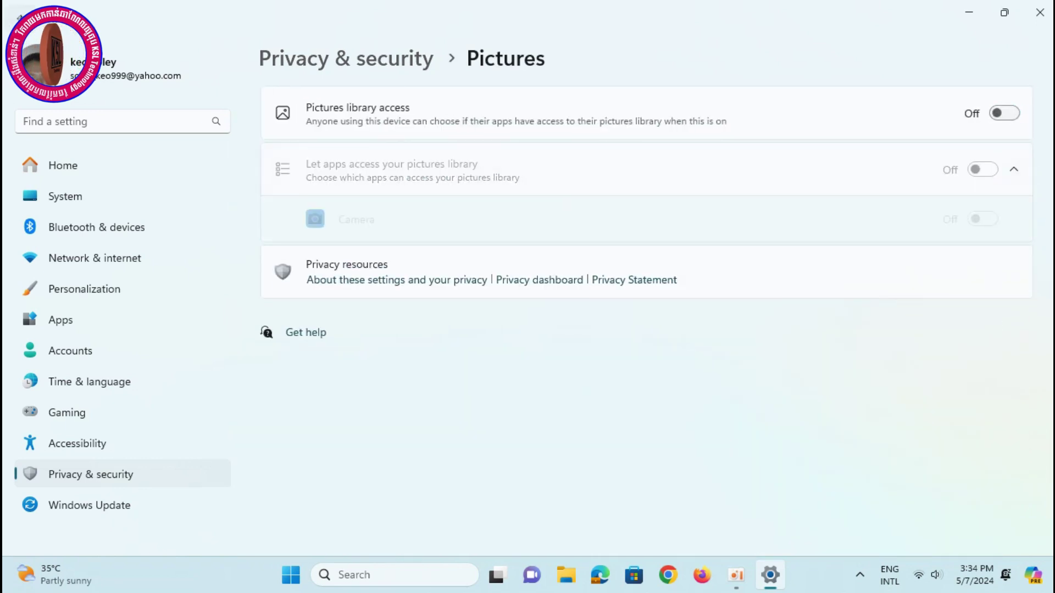
left_click(21, 18)
- Turn off Videos library access in the App permissions and return to the Privacy & security list
scroll(852, 399, "down", 11)
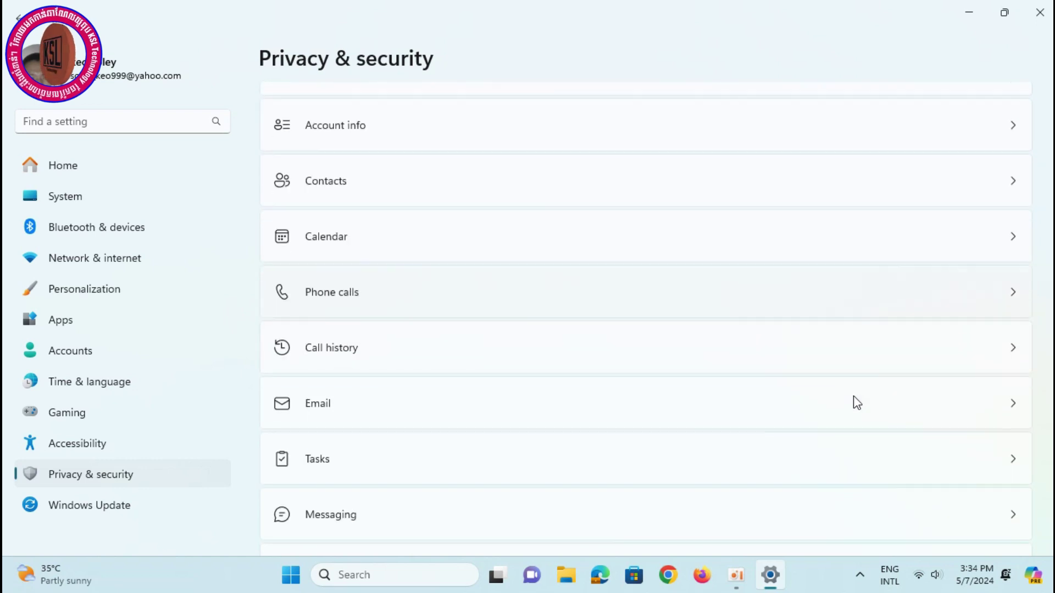
scroll(518, 431, "down", 4)
scroll(961, 465, "down", 5)
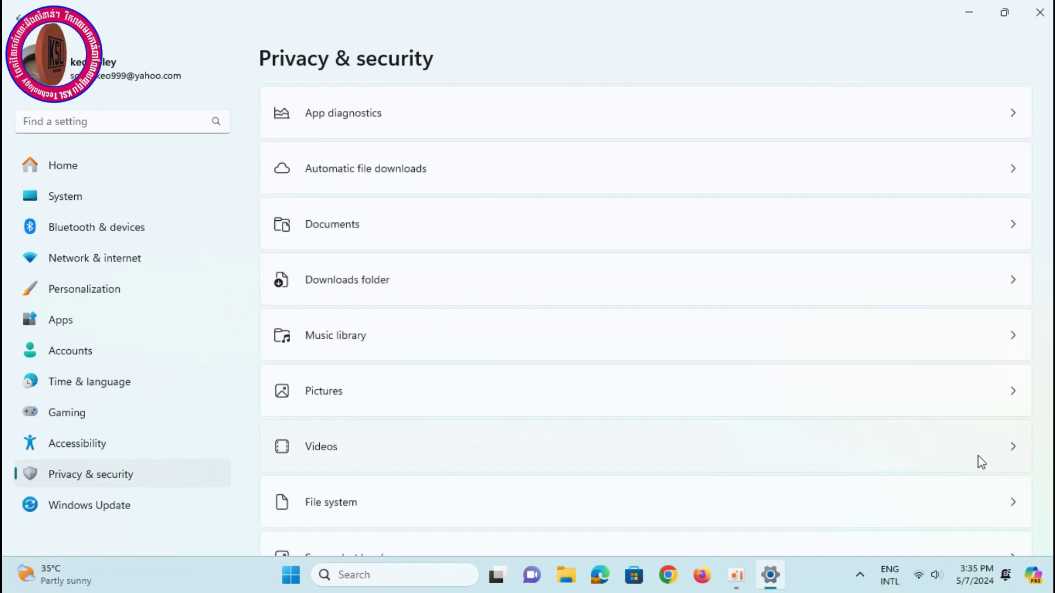
left_click(987, 458)
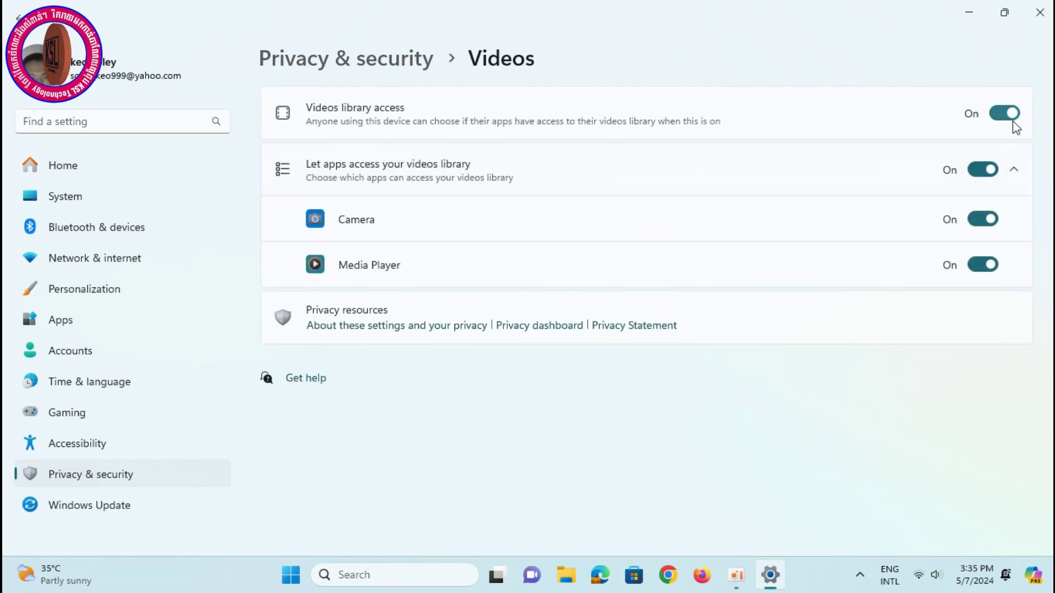
left_click(1012, 115)
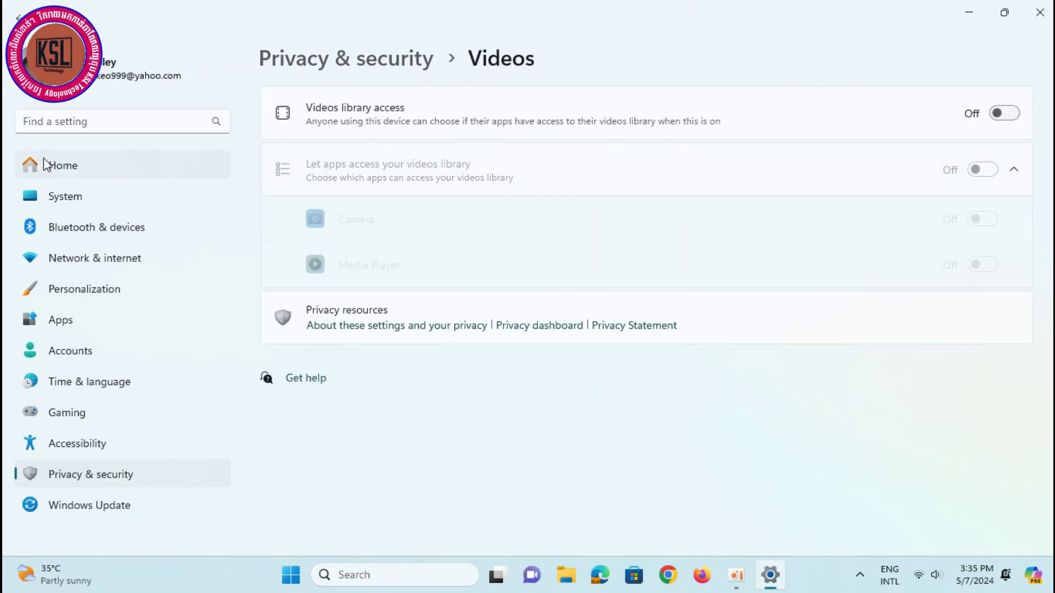
left_click(20, 19)
- Turn off File system access in the App permissions and return to the Privacy & security list
scroll(858, 336, "down", 13)
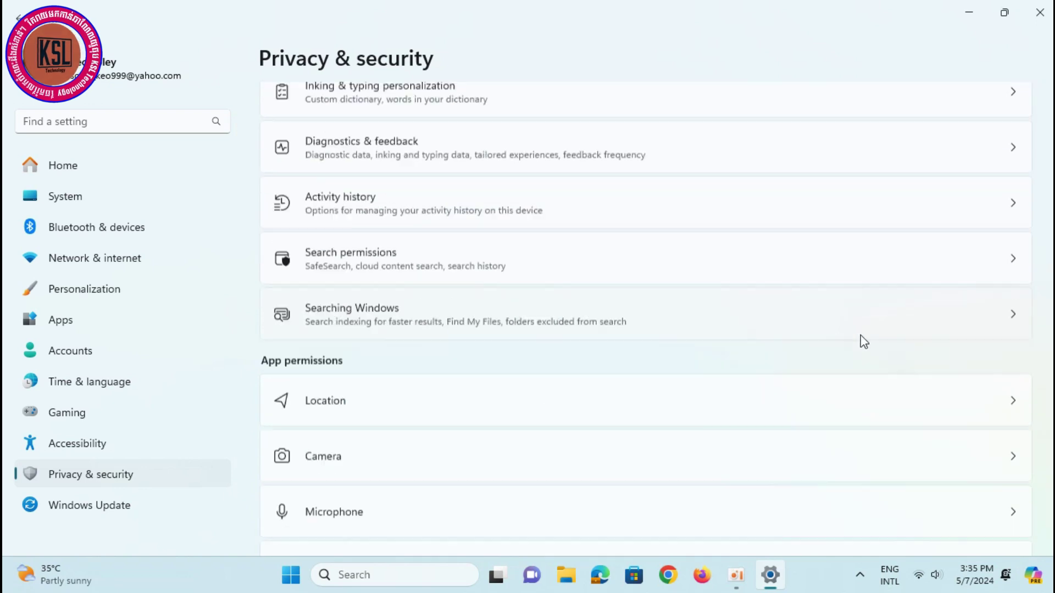
scroll(980, 417, "down", 8)
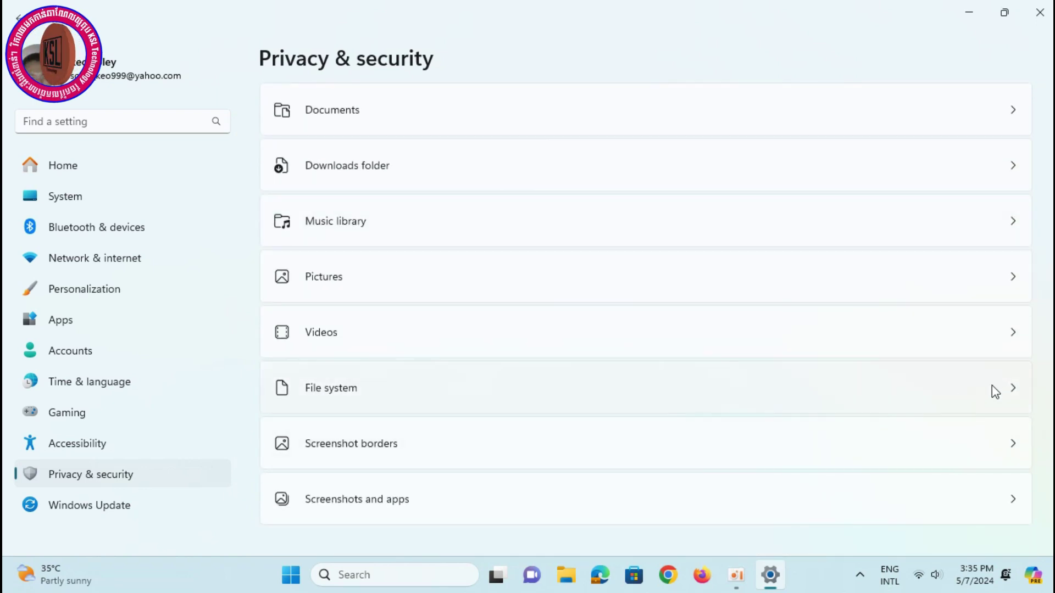
left_click(994, 391)
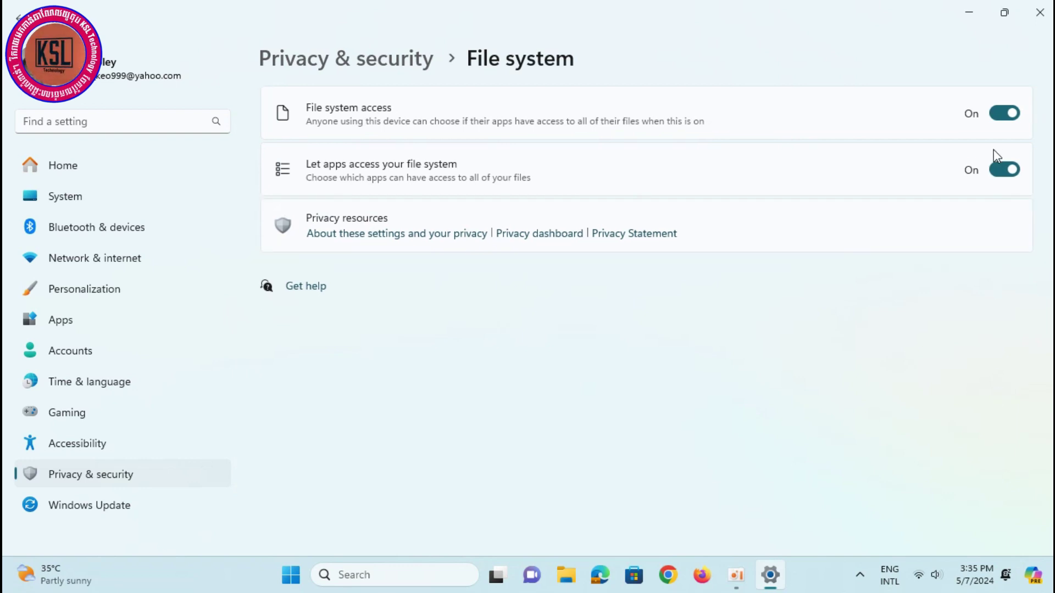
left_click(1004, 115)
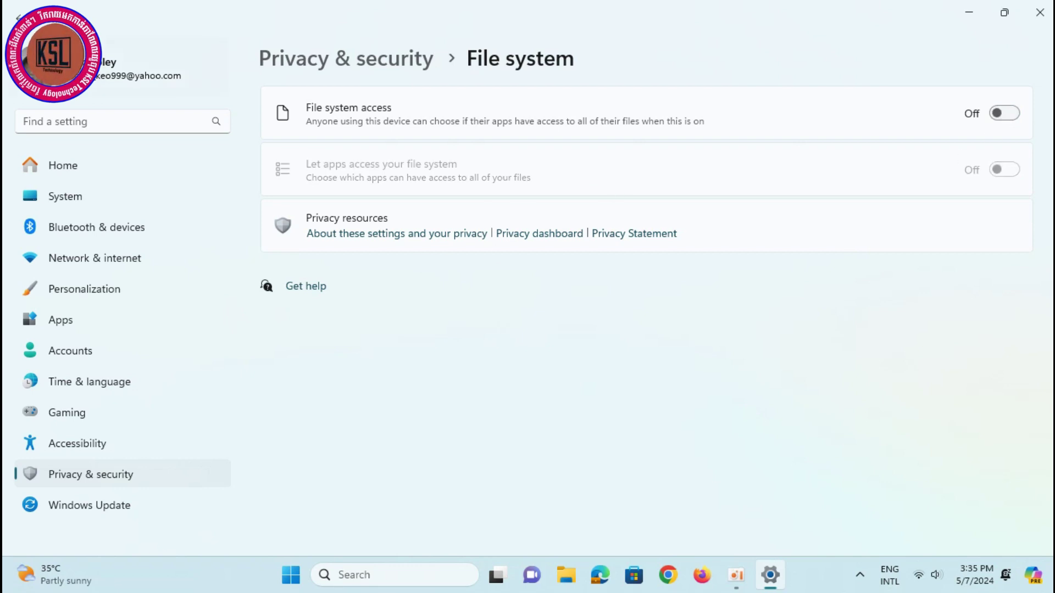
key("alt+Left")
- Turn off Screenshot border settings access in the App permissions and return to the Privacy & security list
scroll(965, 373, "down", 12)
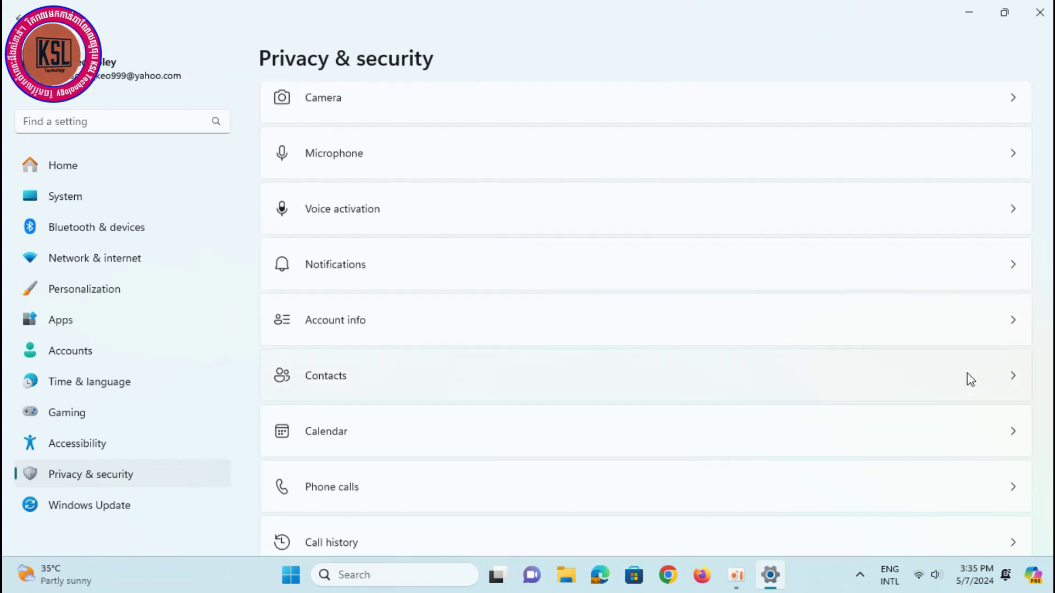
scroll(972, 379, "down", 10)
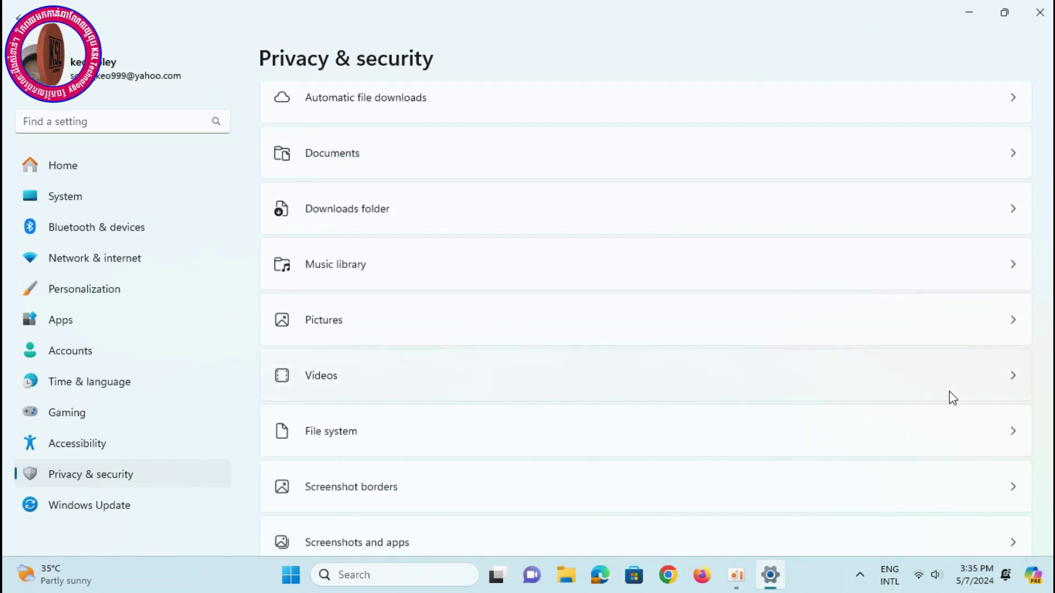
left_click(1000, 489)
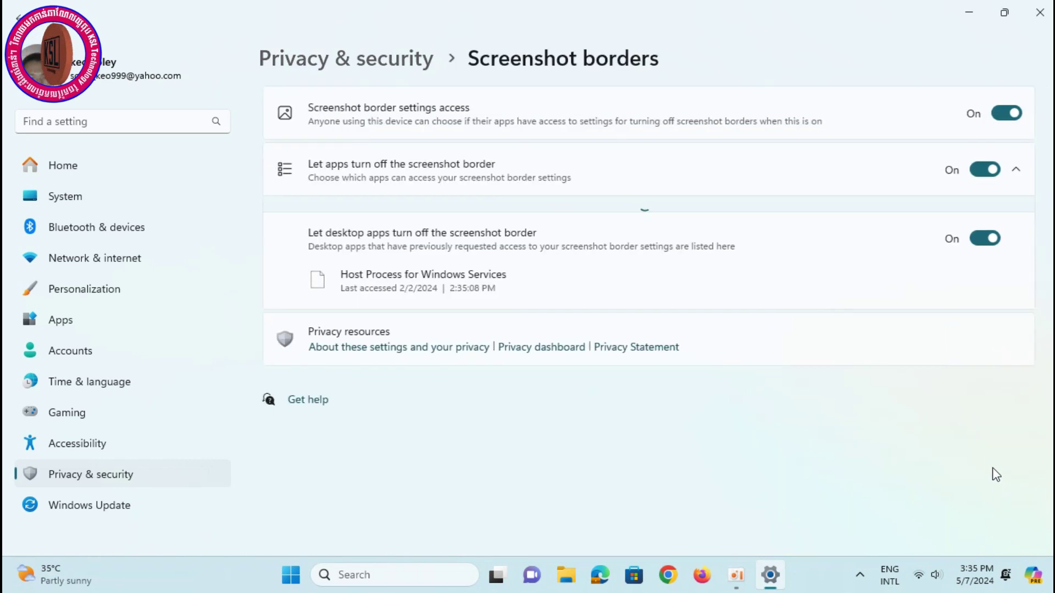
left_click(1001, 113)
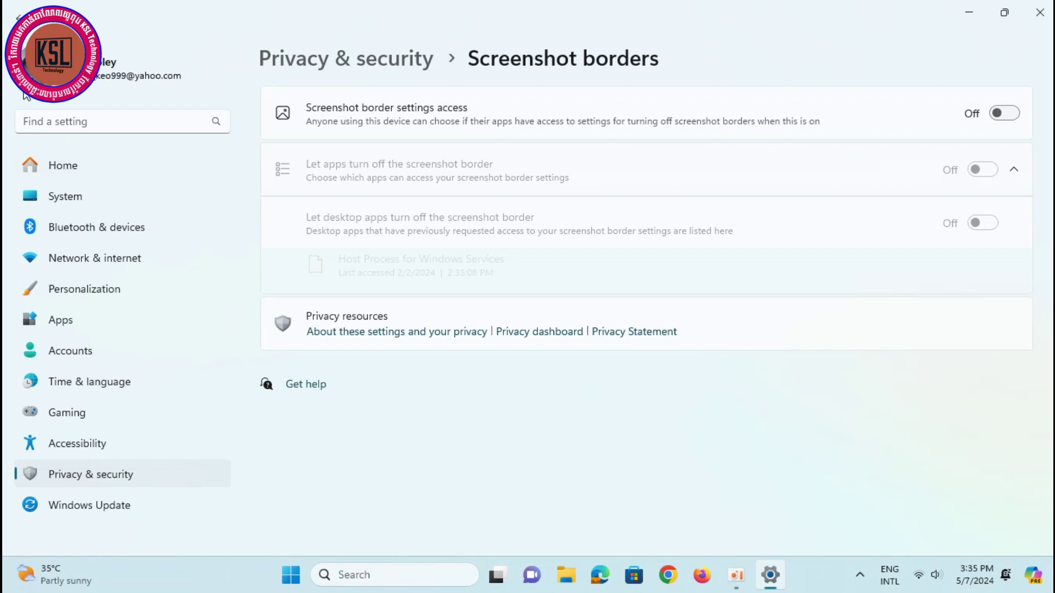
left_click(15, 22)
- Turn off Screenshots access under Screenshots and apps, and return to the end of the Privacy & security list
scroll(1000, 446, "down", 15)
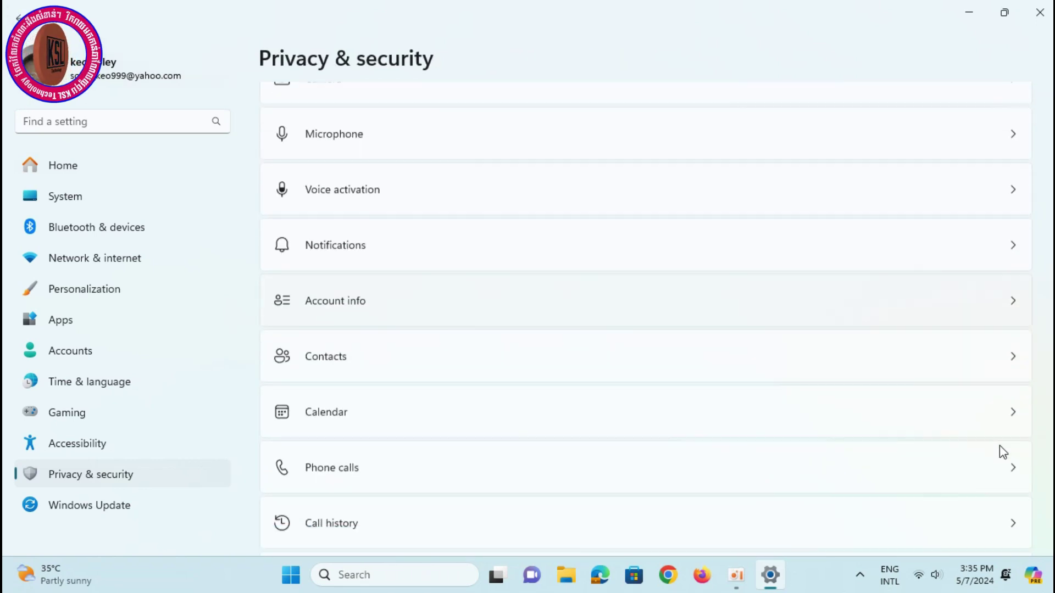
scroll(1002, 447, "down", 5)
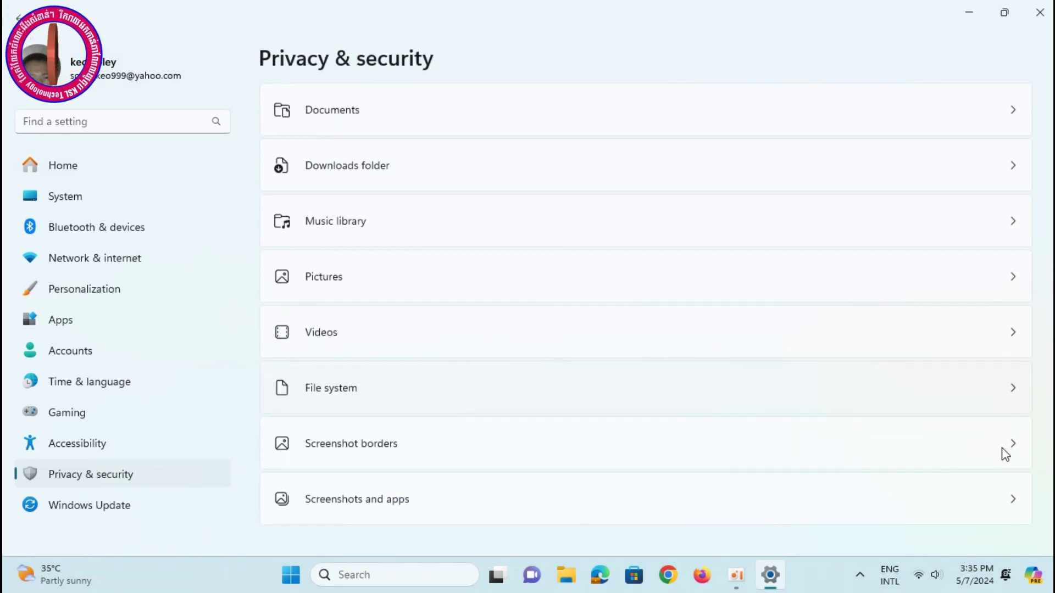
left_click(999, 500)
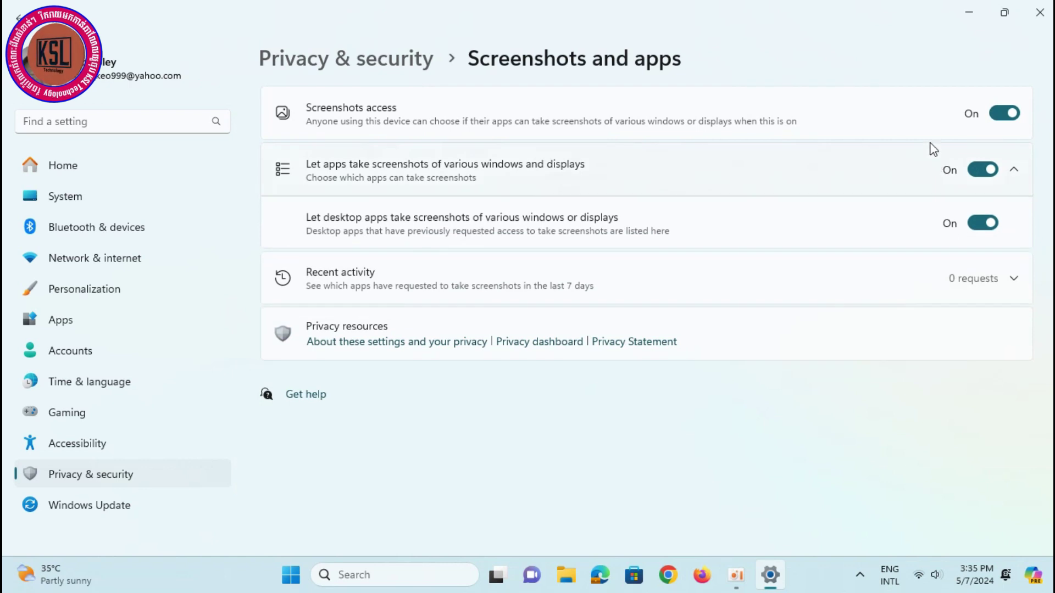
left_click(1008, 113)
left_click(20, 16)
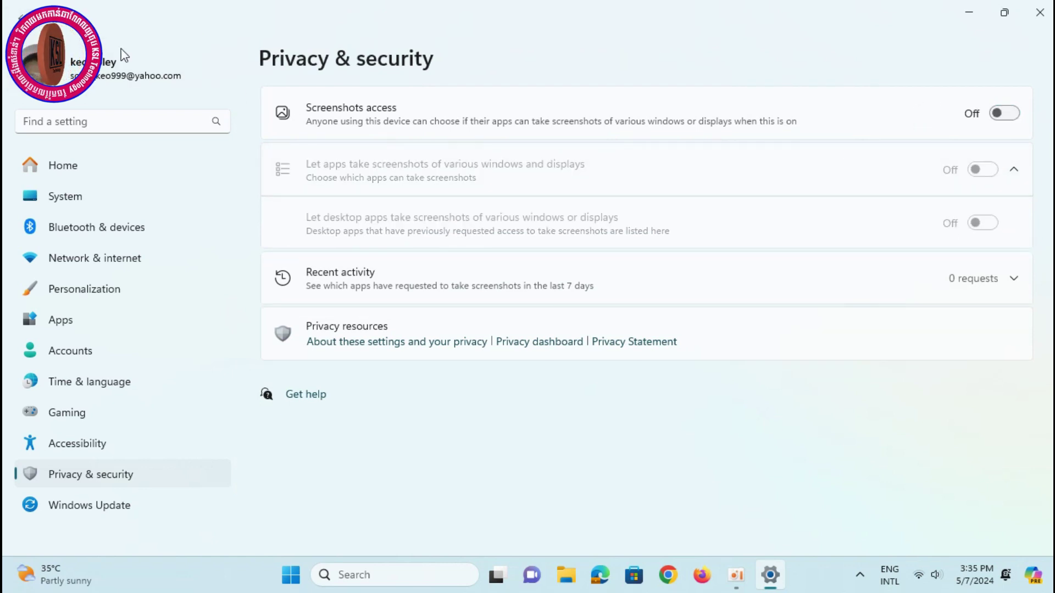
scroll(989, 341, "down", 10)
scroll(1022, 336, "down", 6)
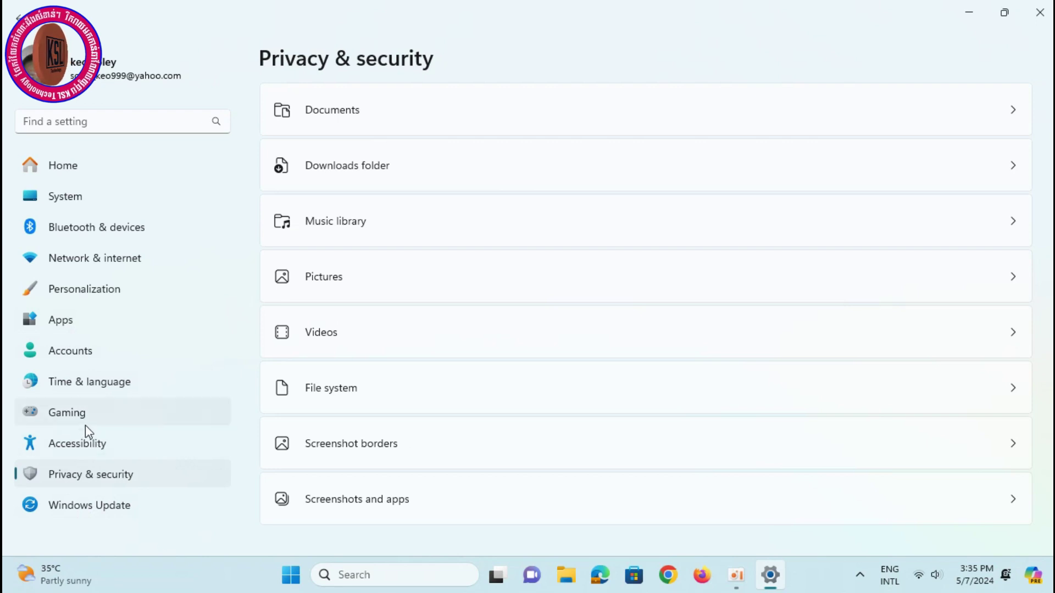
- Look over the Accounts and Apps settings and open the Default apps page
left_click(83, 354)
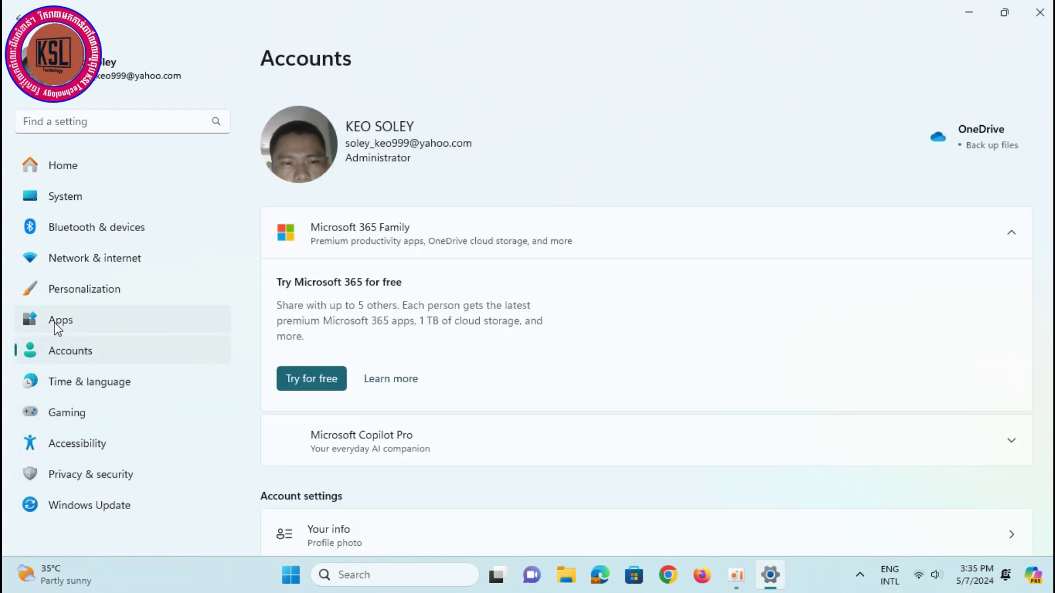
left_click(57, 326)
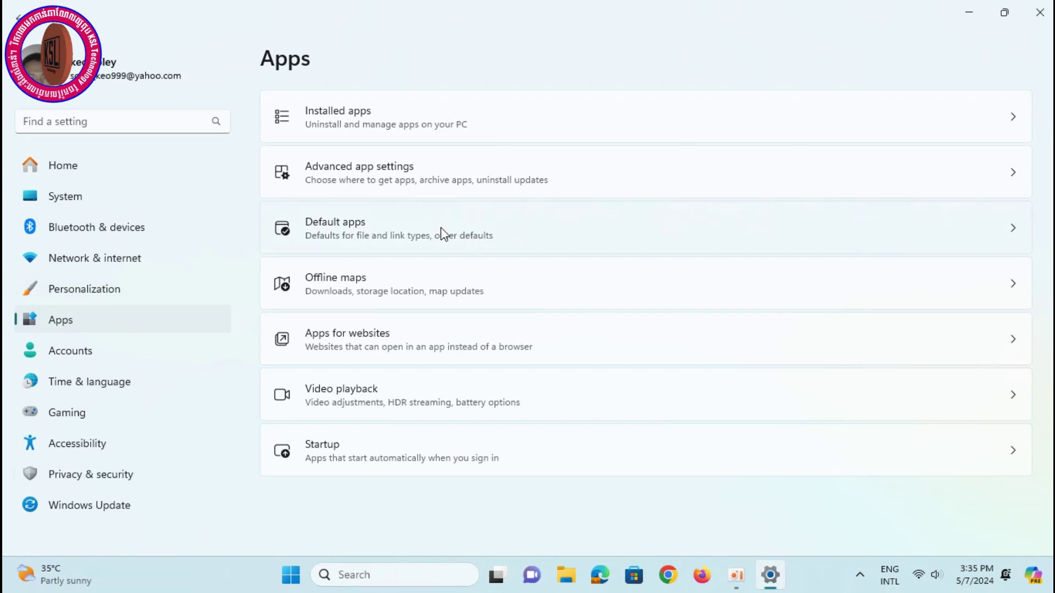
left_click(928, 235)
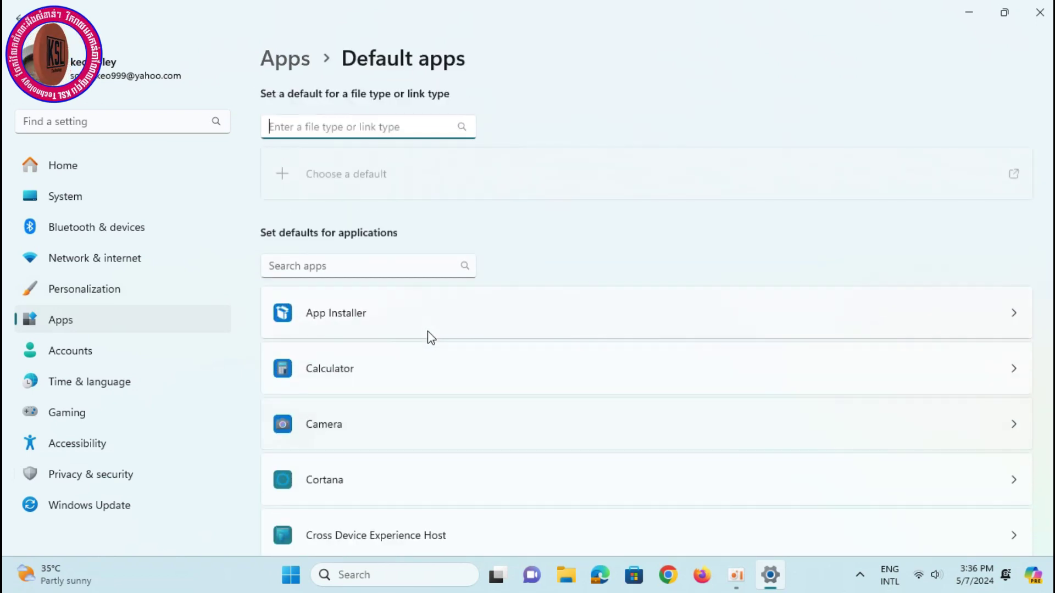
- Review the Background page in the Personalization settings and close the browser window with the desktop icons help search
left_click(82, 296)
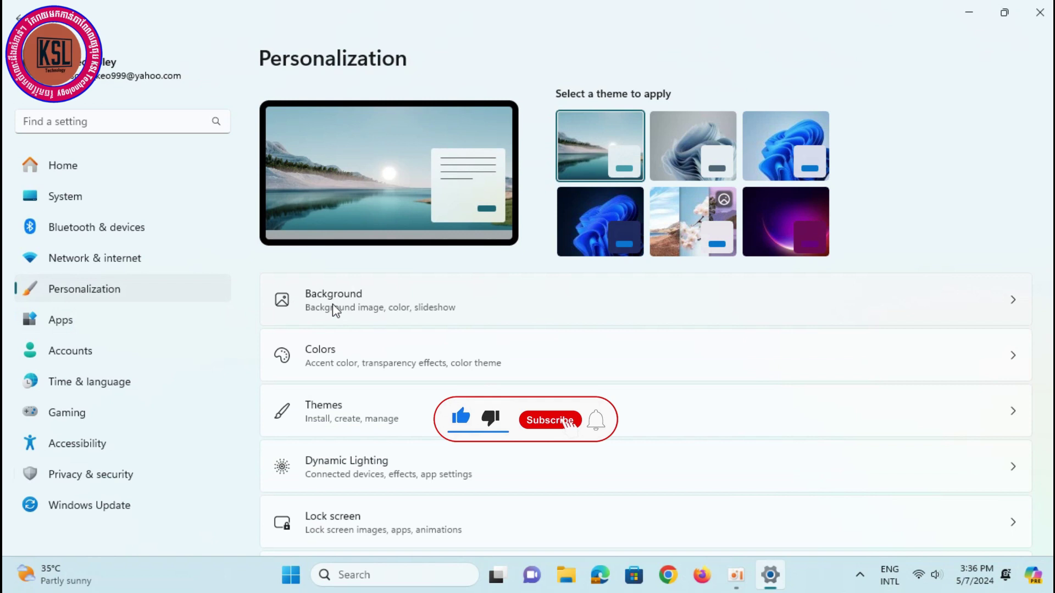
left_click(977, 301)
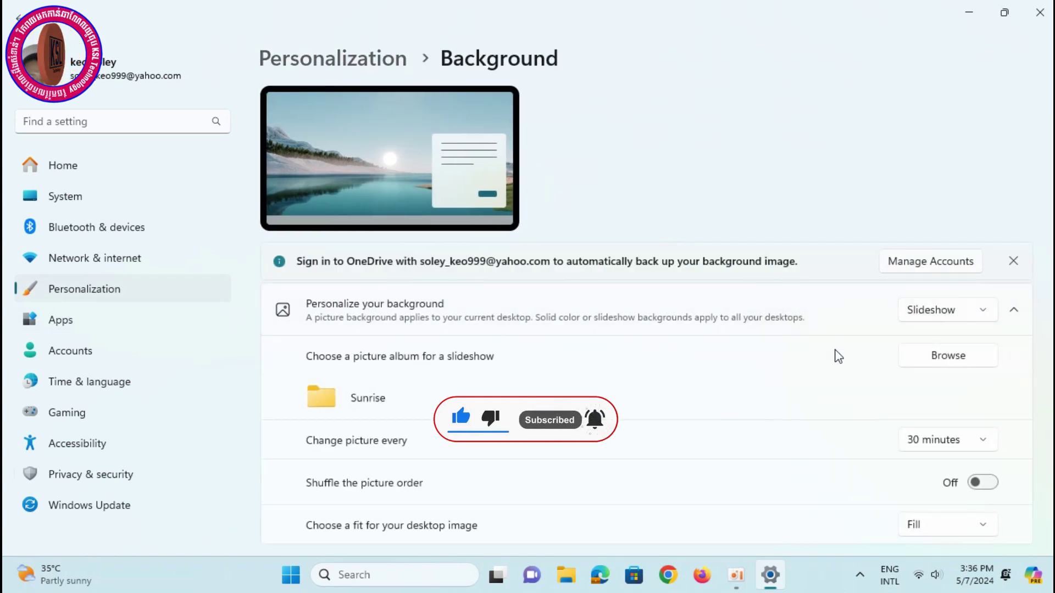
scroll(904, 408, "down", 6)
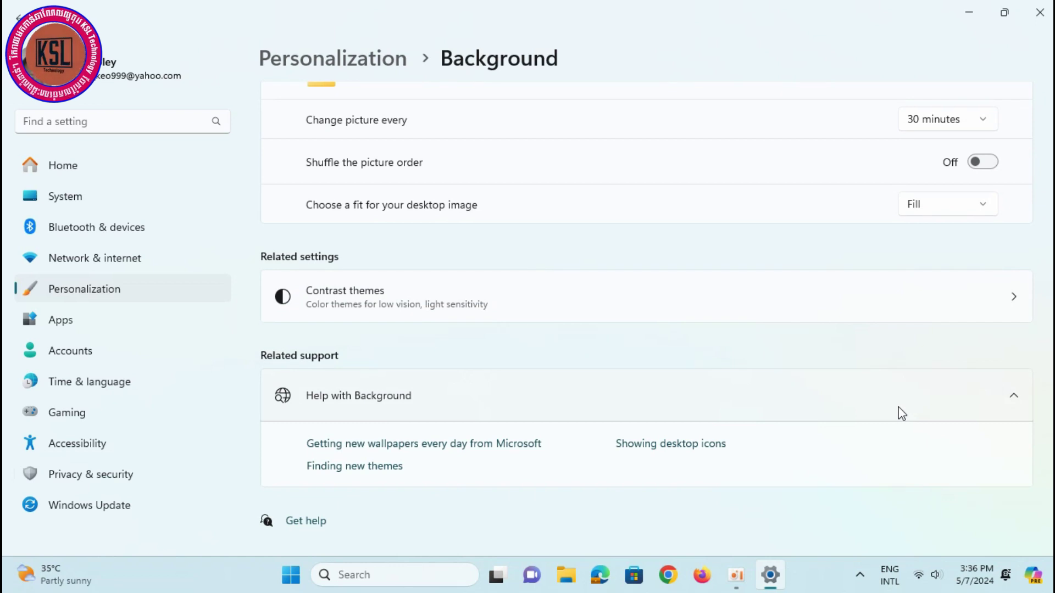
scroll(902, 414, "up", 6)
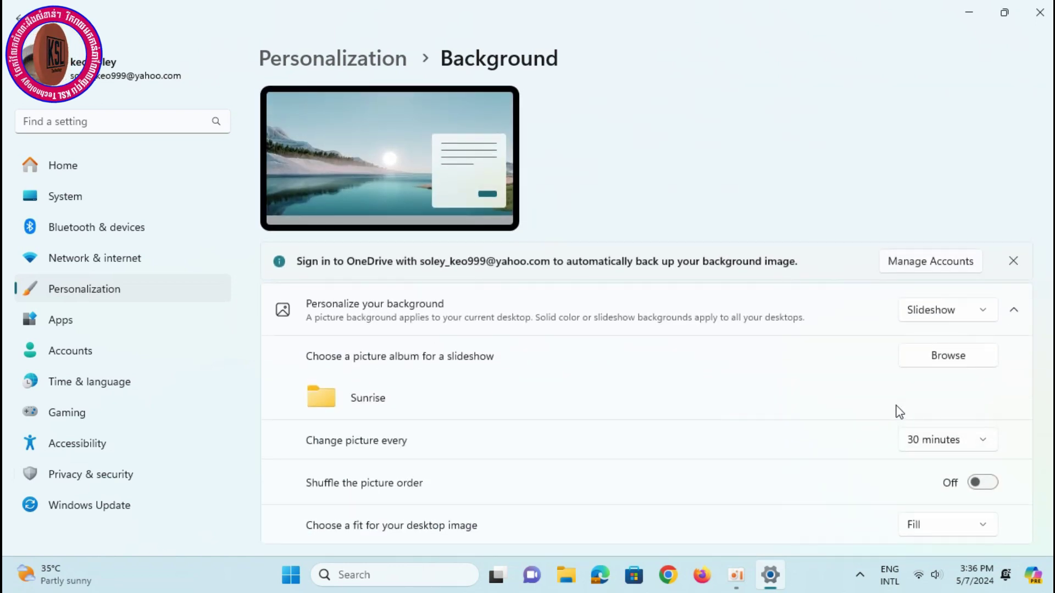
scroll(899, 404, "down", 6)
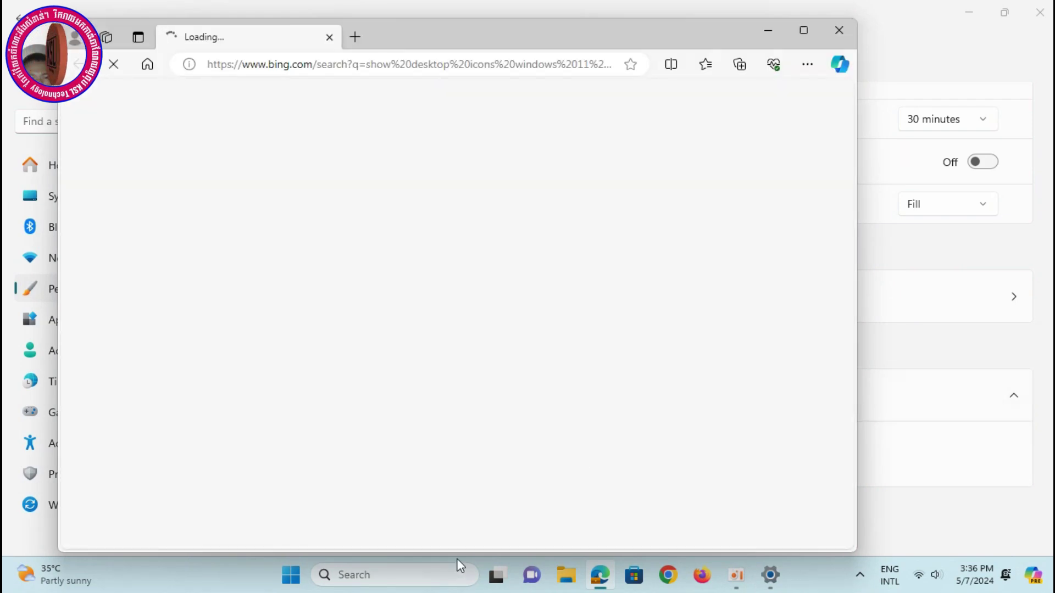
left_click(826, 30)
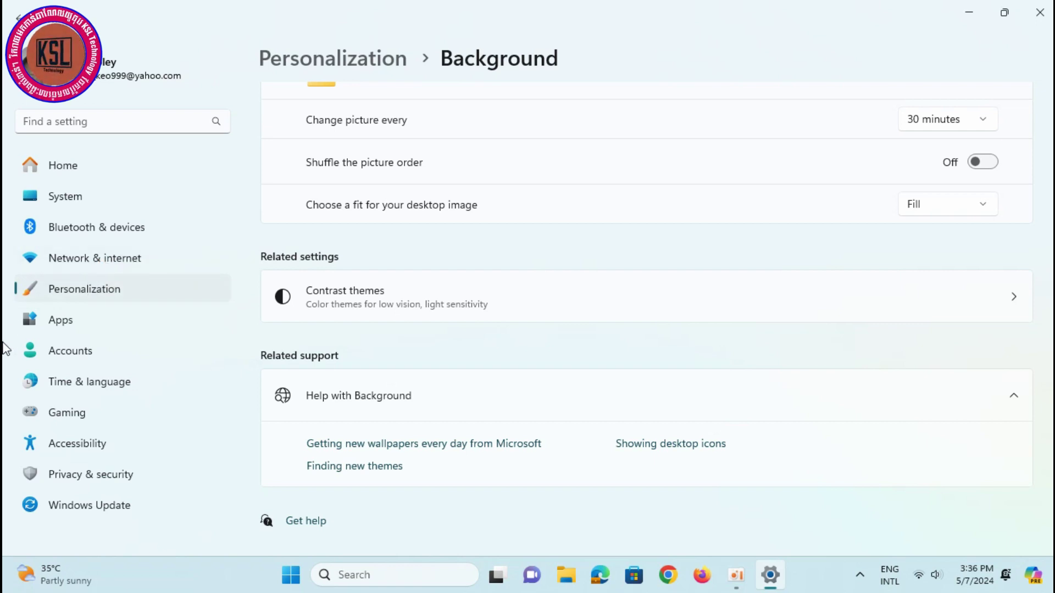
- Search the settings for "background apps" and open the Installed apps suggestion
left_click(82, 122)
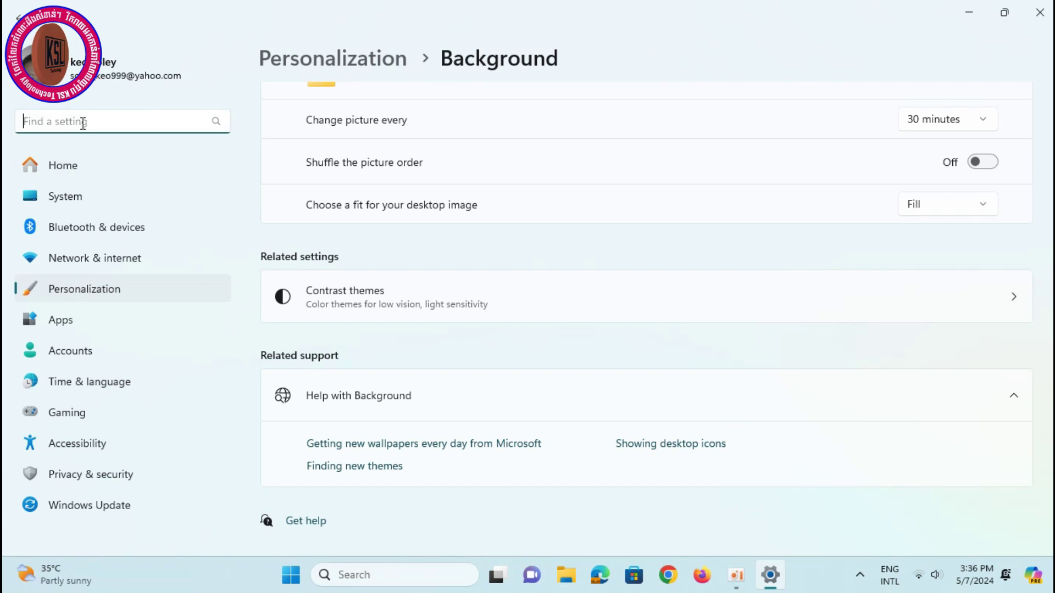
type("background")
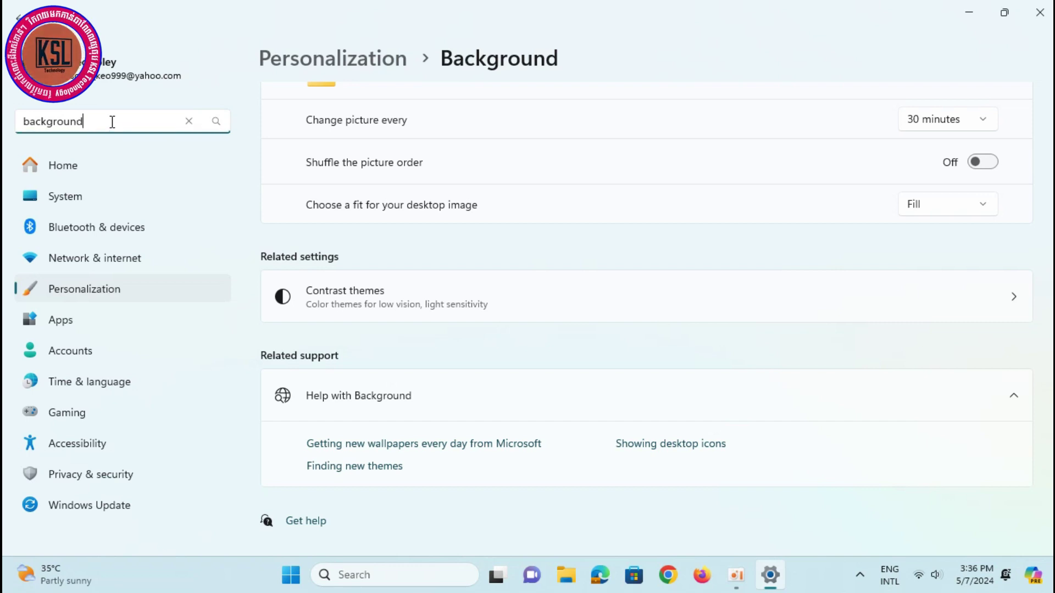
type(" apps")
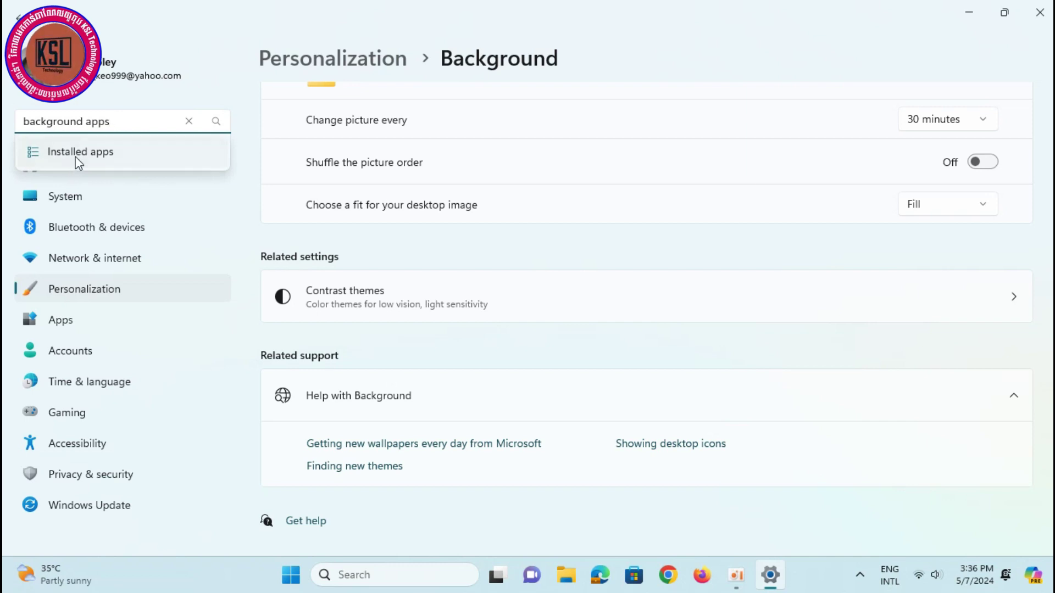
left_click(160, 147)
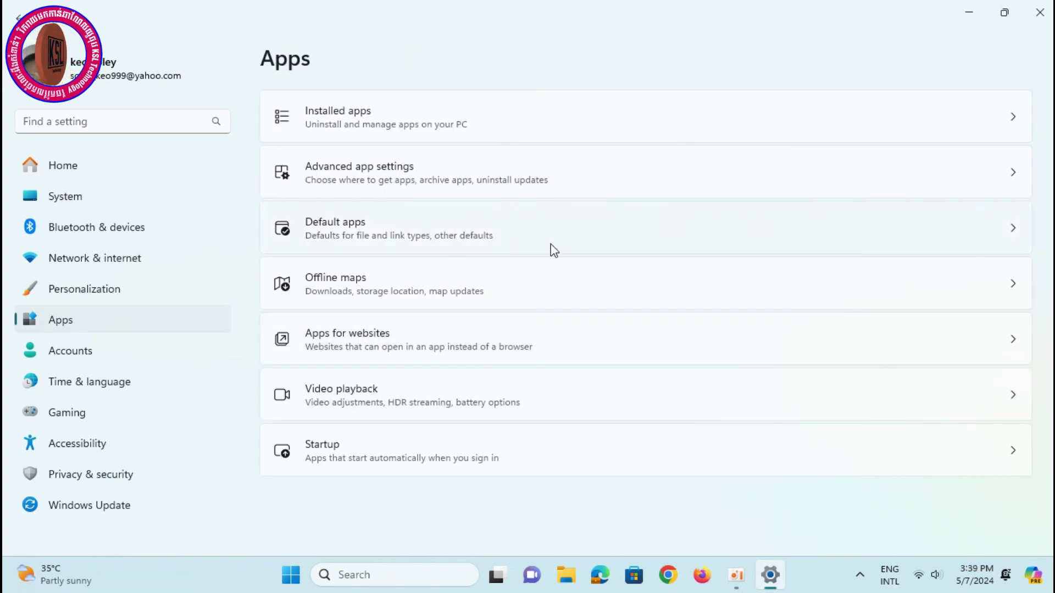
- Turn off Archive apps in the Advanced app settings of Apps
left_click(544, 190)
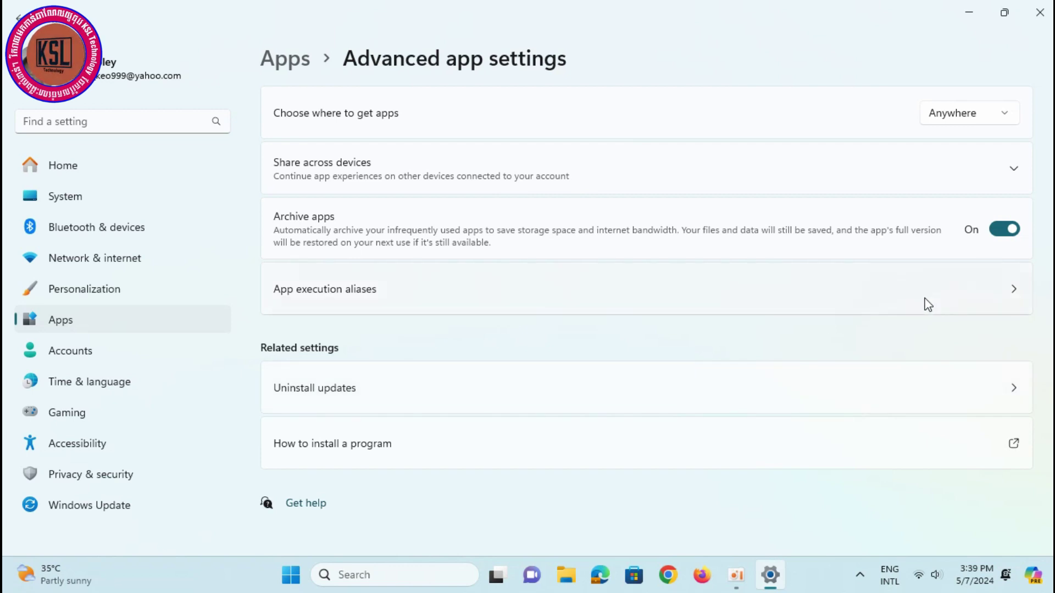
left_click(996, 230)
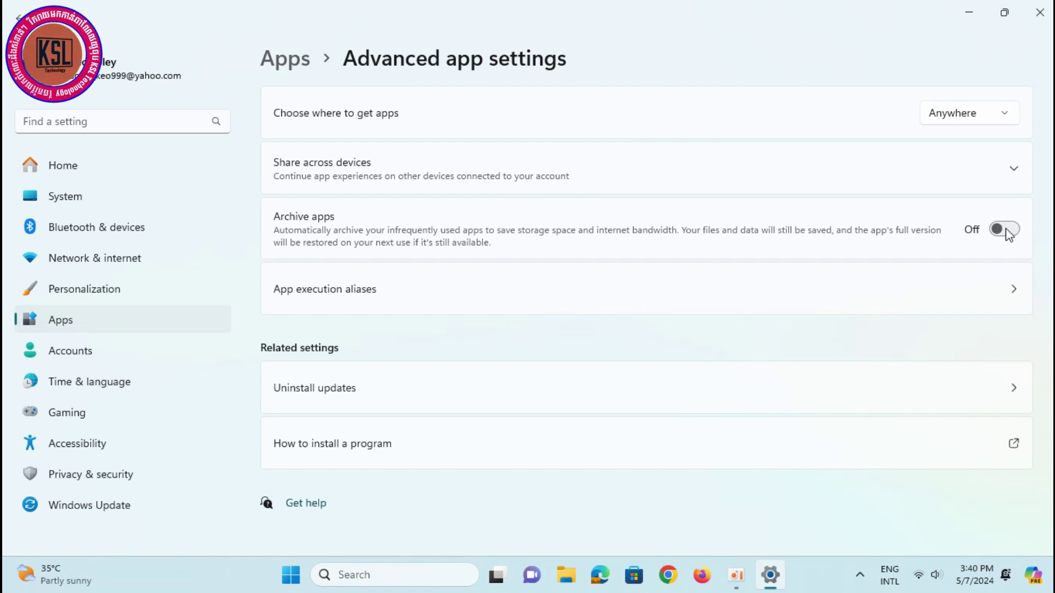
- Look through the Privacy & security permissions, the Apps page and the Accounts settings
left_click(96, 482)
scroll(468, 402, "down", 8)
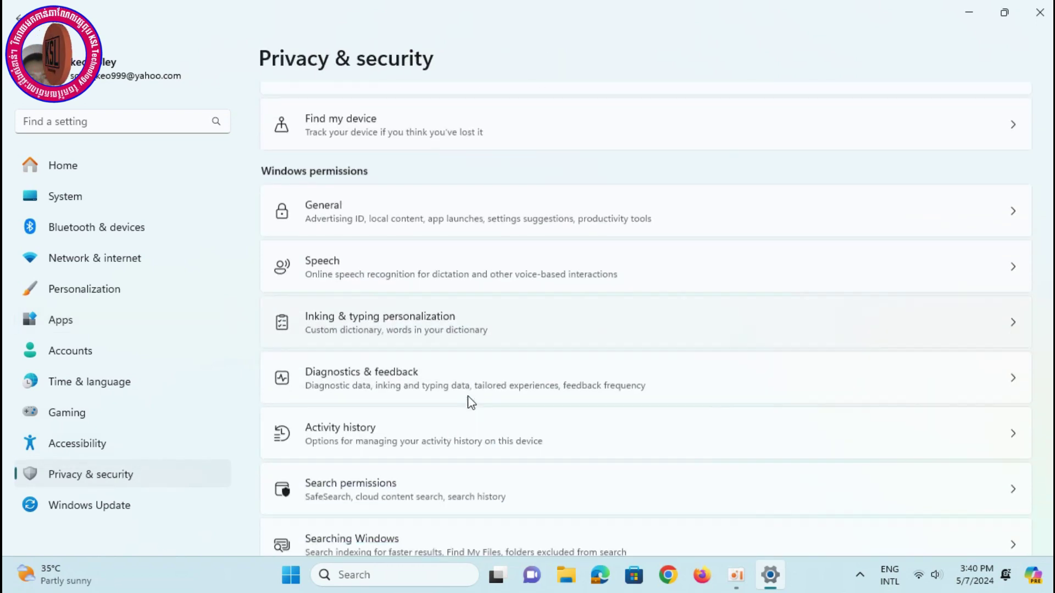
scroll(472, 402, "down", 5)
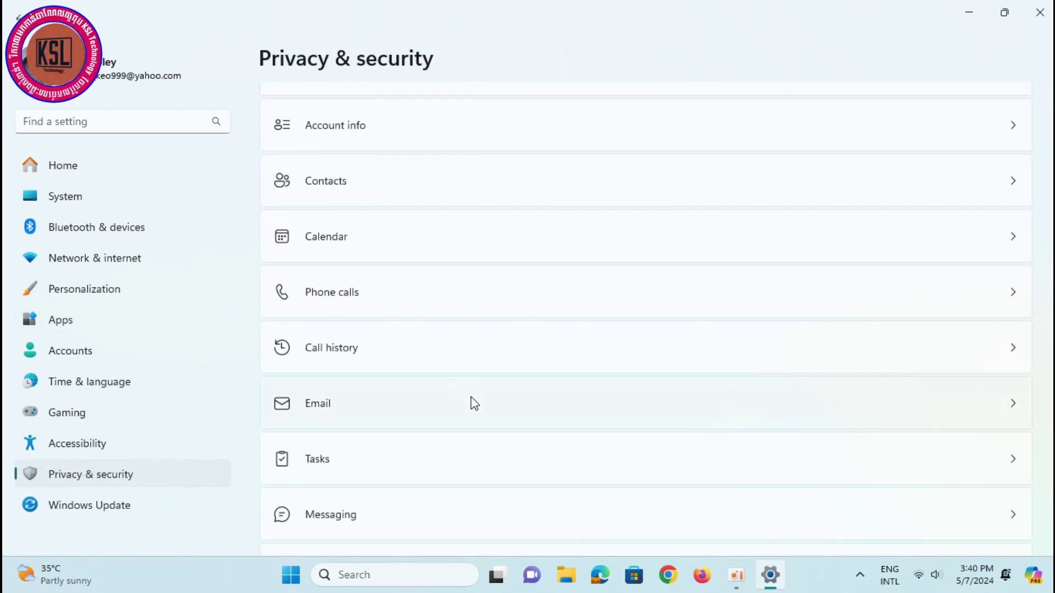
scroll(473, 402, "down", 5)
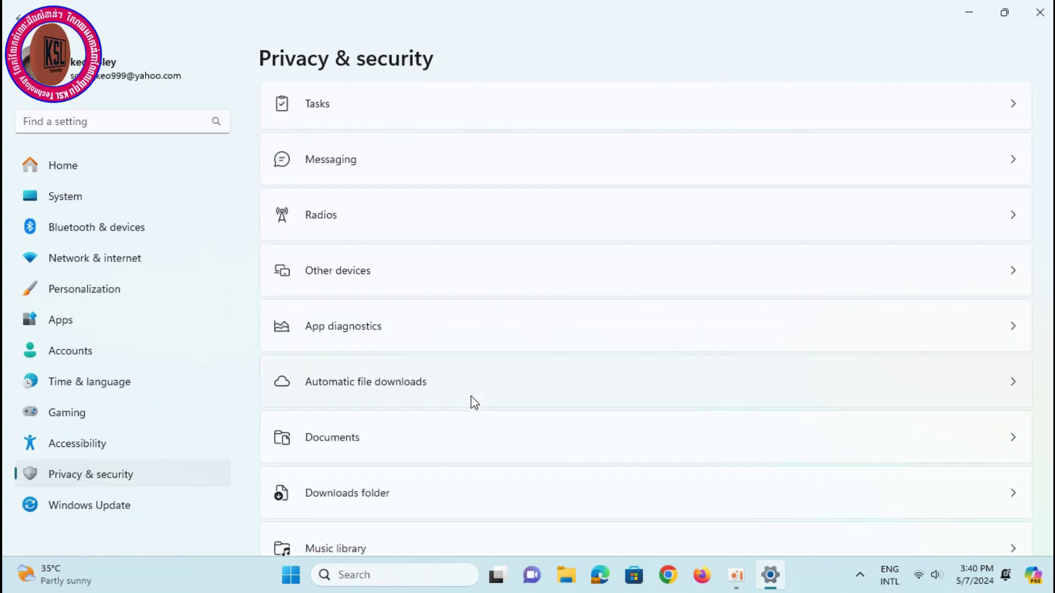
scroll(483, 393, "down", 5)
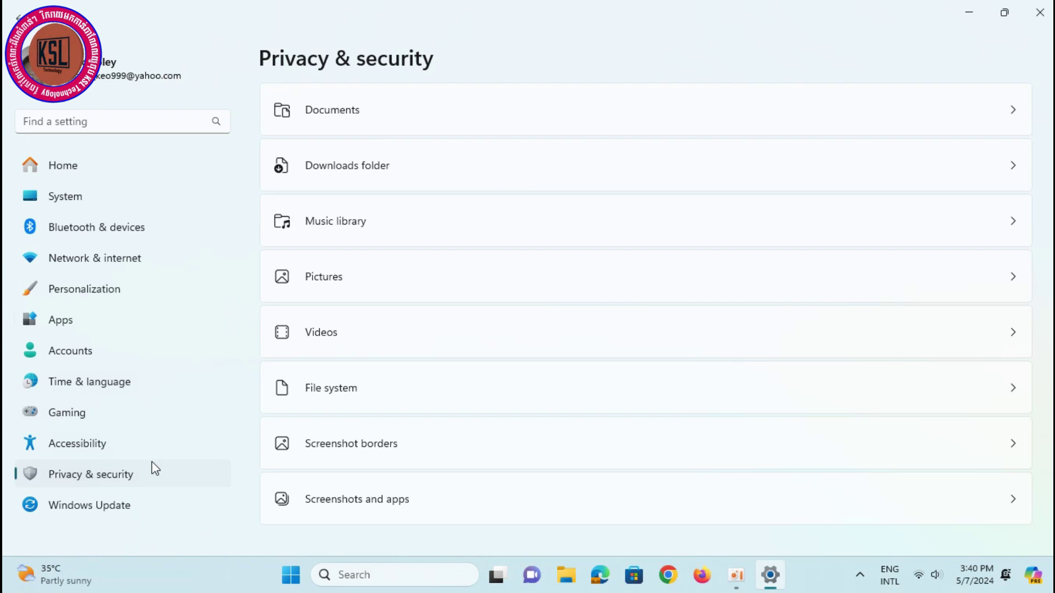
left_click(281, 215)
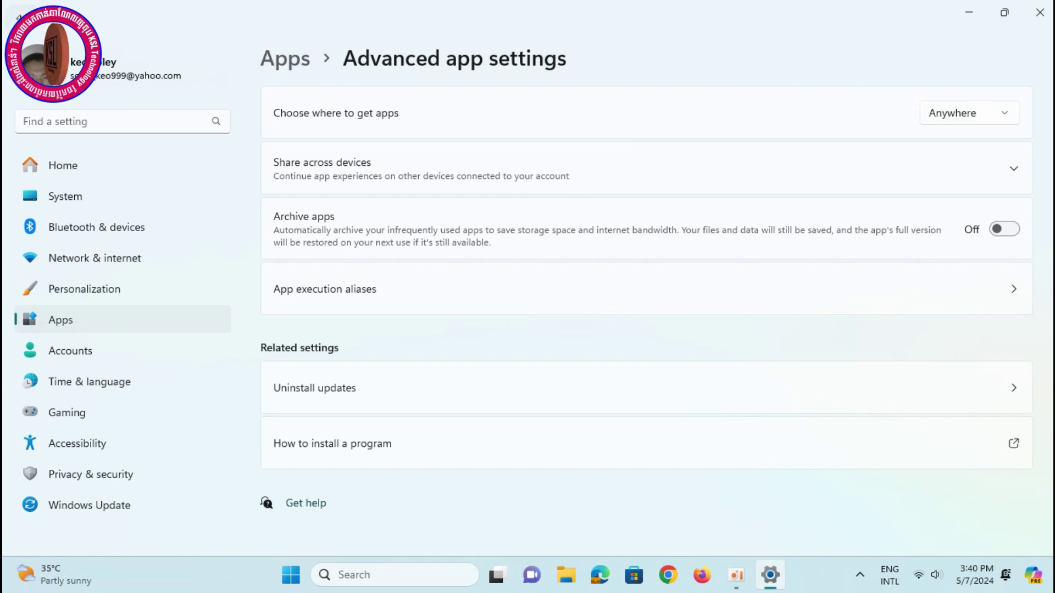
left_click(20, 18)
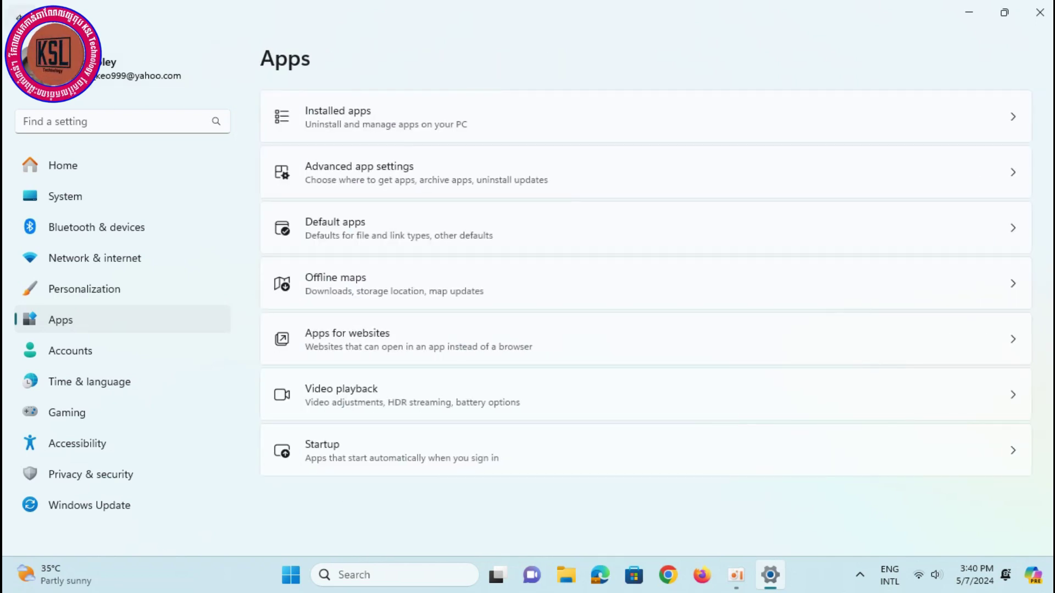
left_click(70, 350)
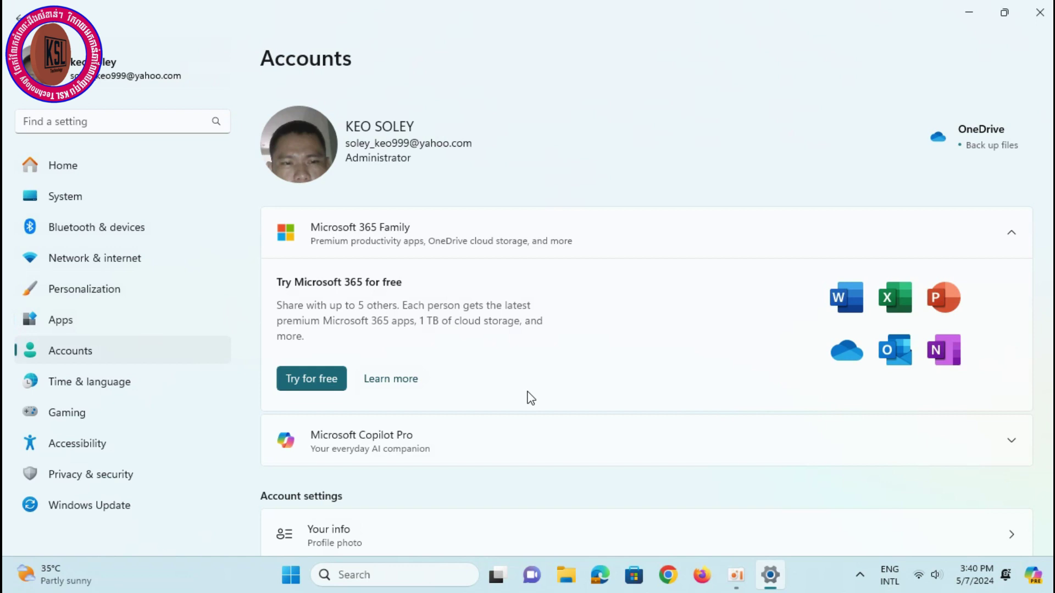
scroll(308, 360, "down", 5)
scroll(305, 363, "down", 6)
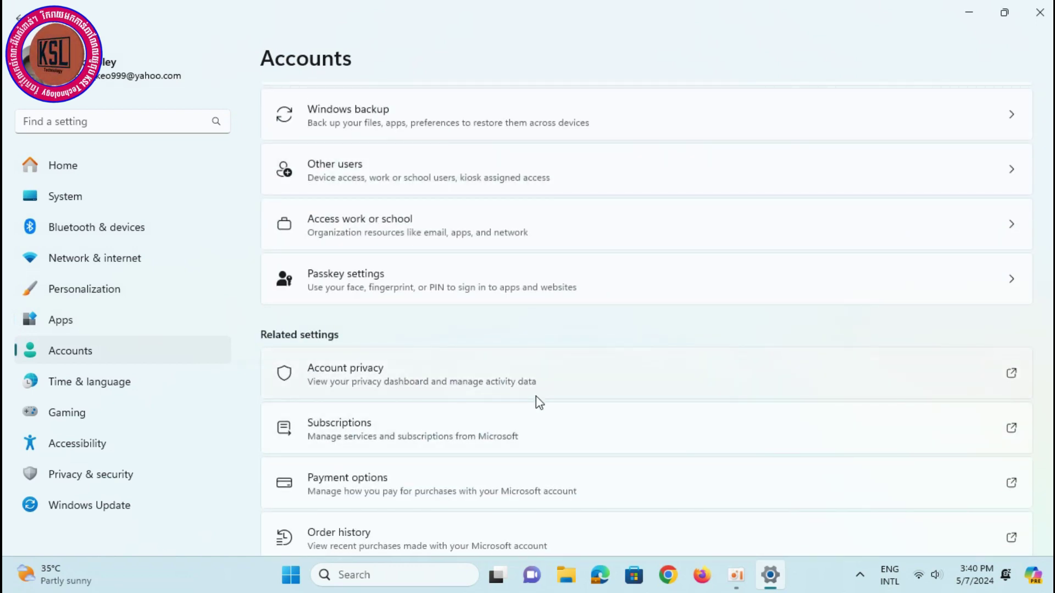
scroll(536, 397, "down", 3)
scroll(535, 395, "up", 4)
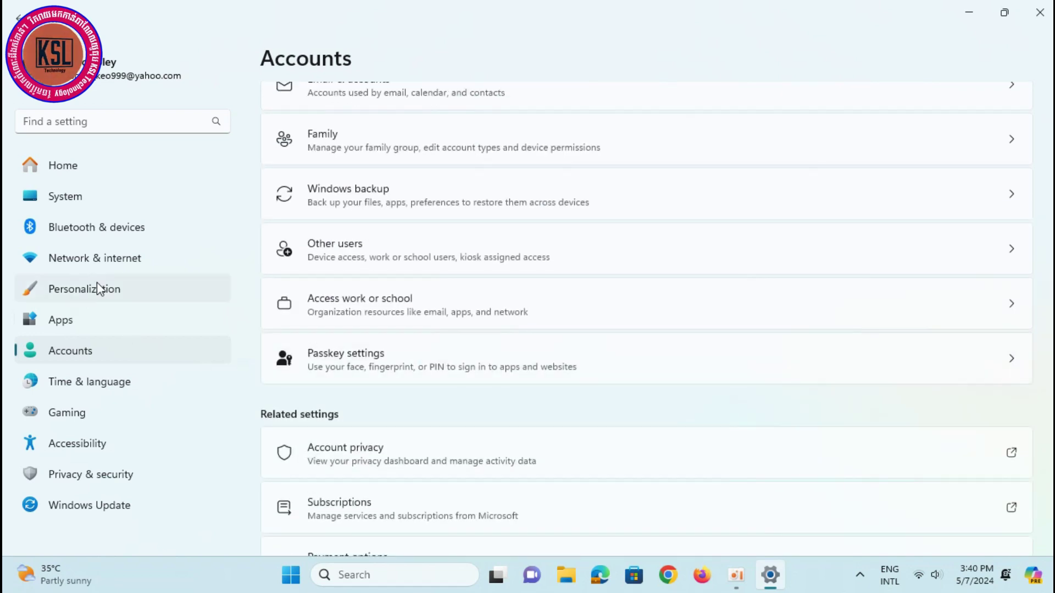
- Search the settings for "tran", open Transparency effects, and turn off Transparency effects and Animation effects
left_click(107, 295)
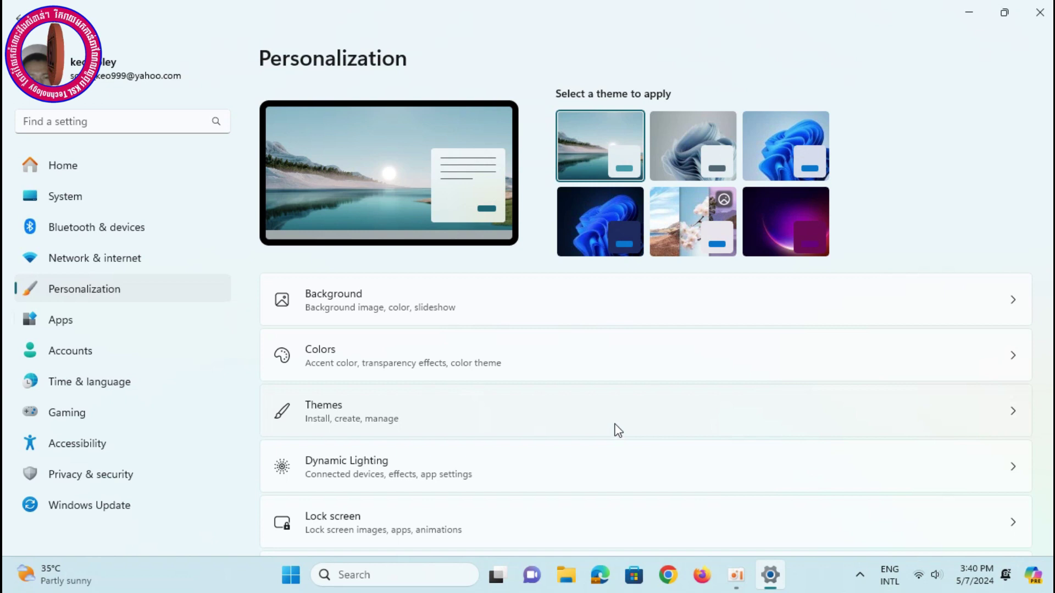
left_click(169, 126)
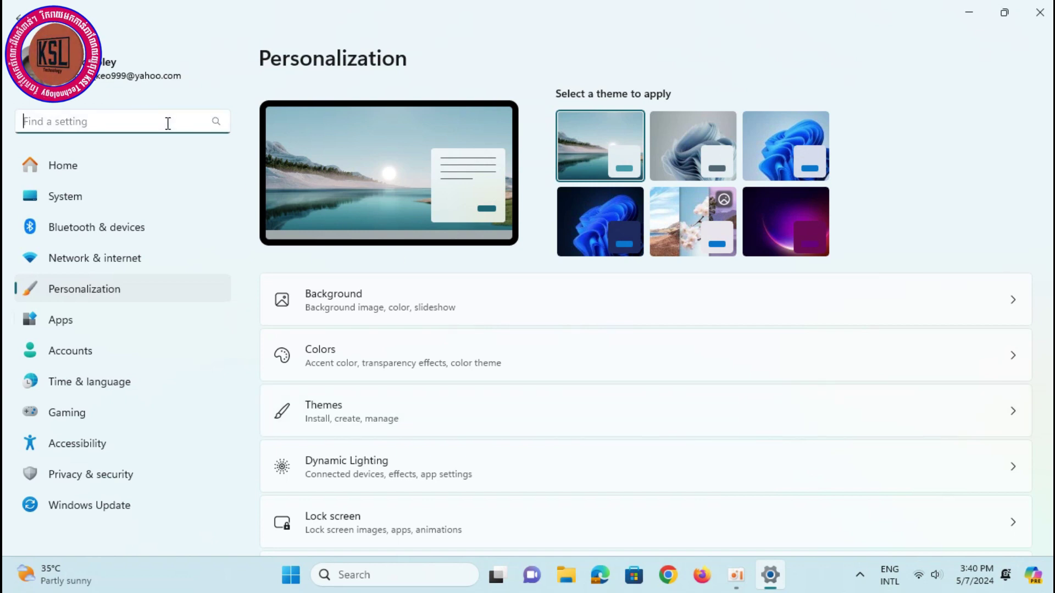
type("tran")
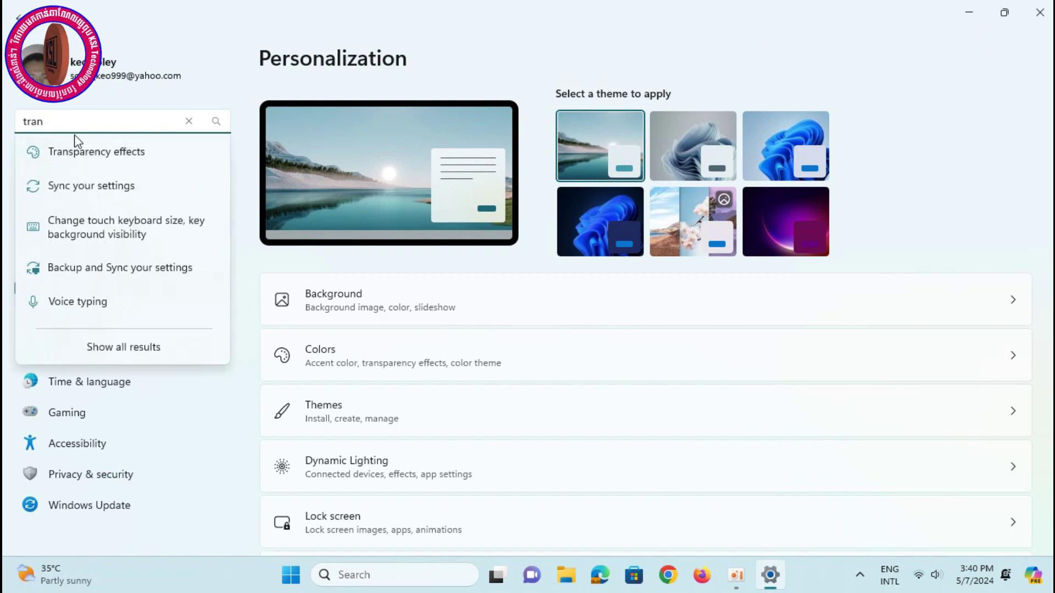
left_click(101, 154)
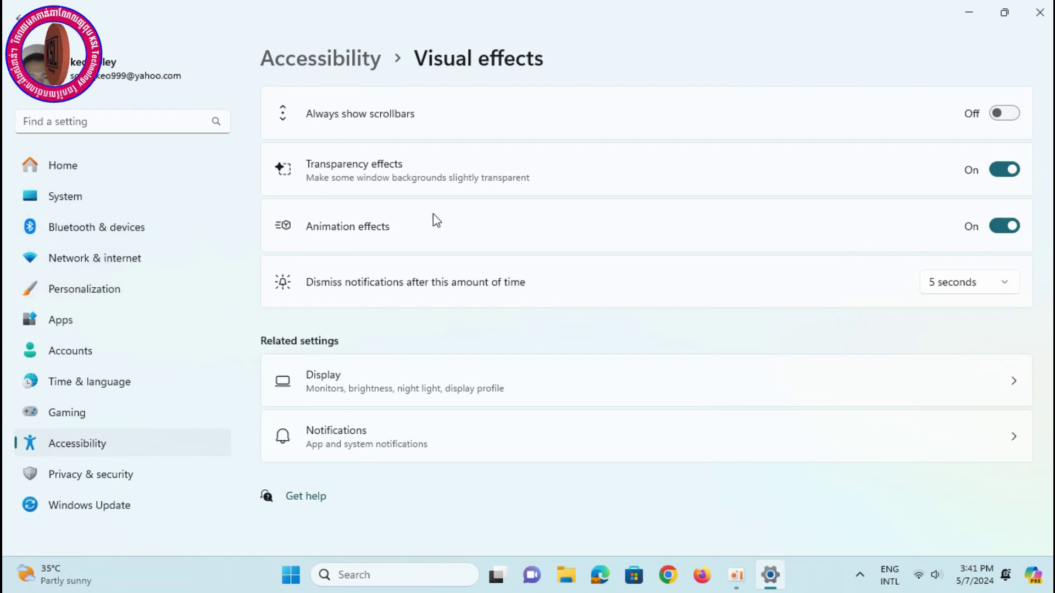
left_click(1007, 170)
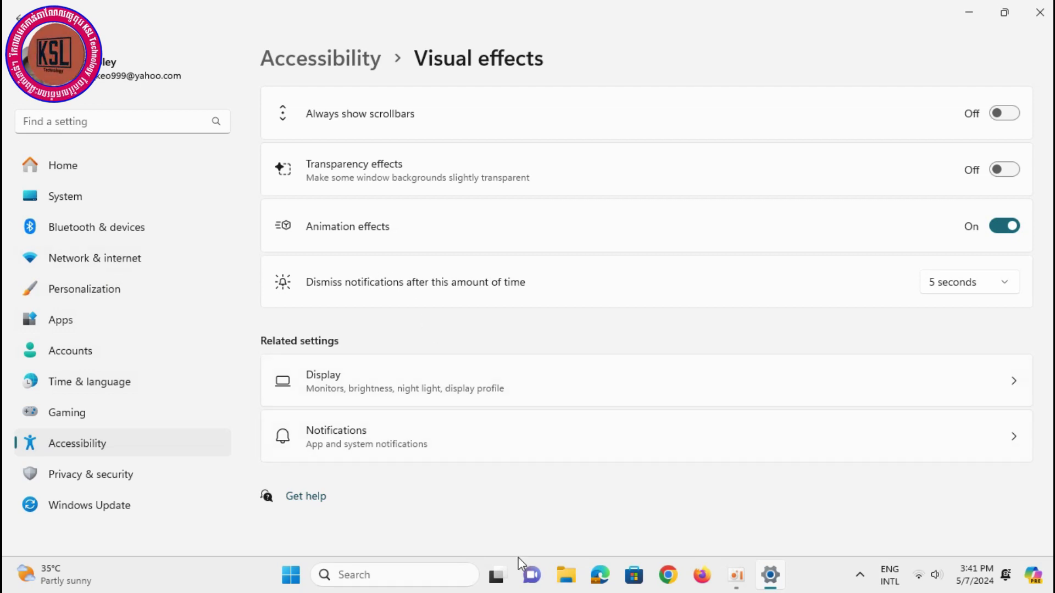
left_click(1006, 172)
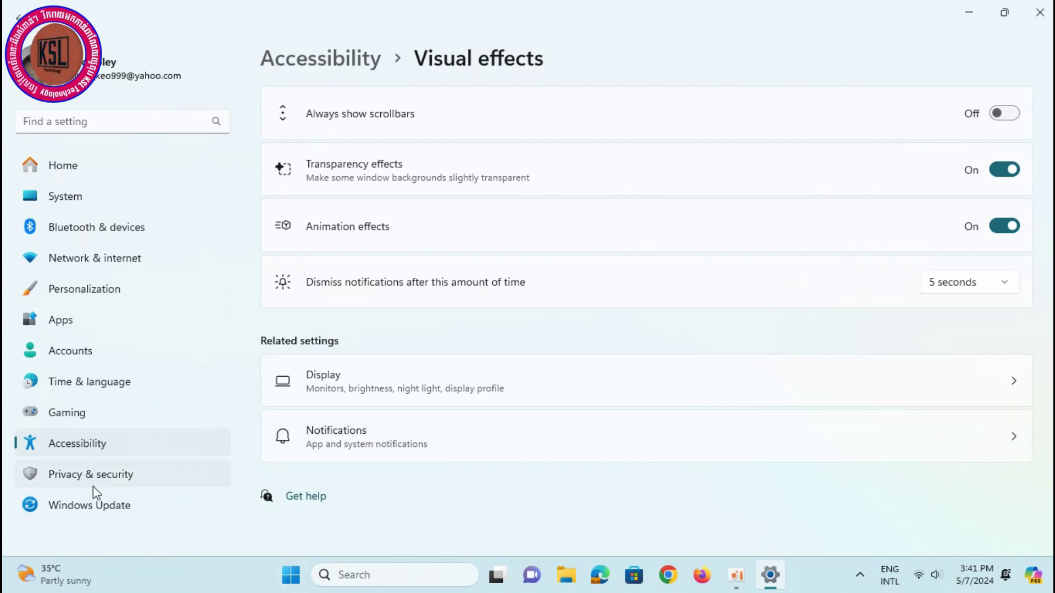
left_click(1002, 175)
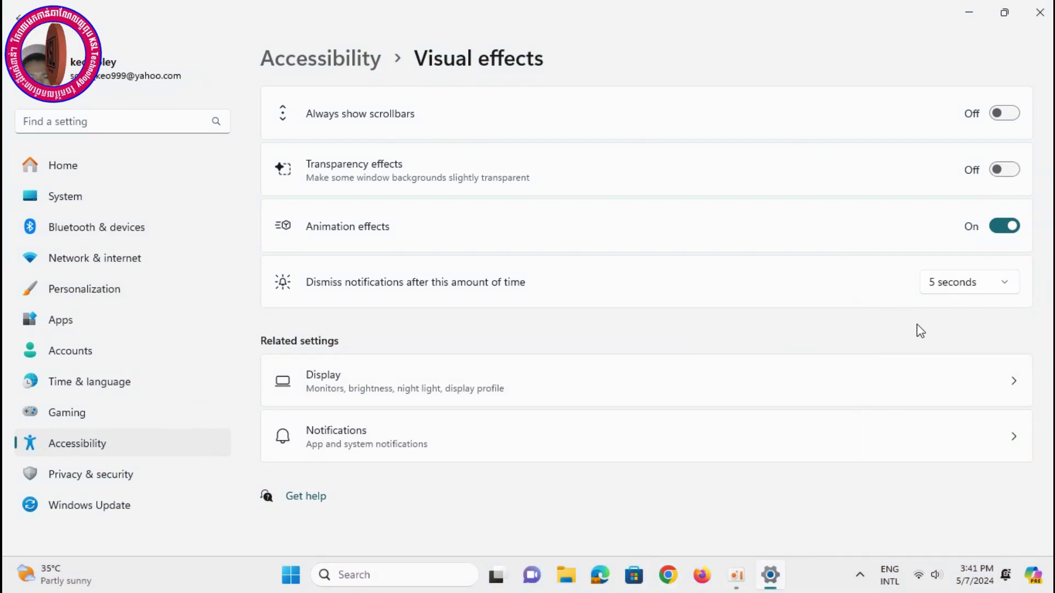
left_click(1004, 227)
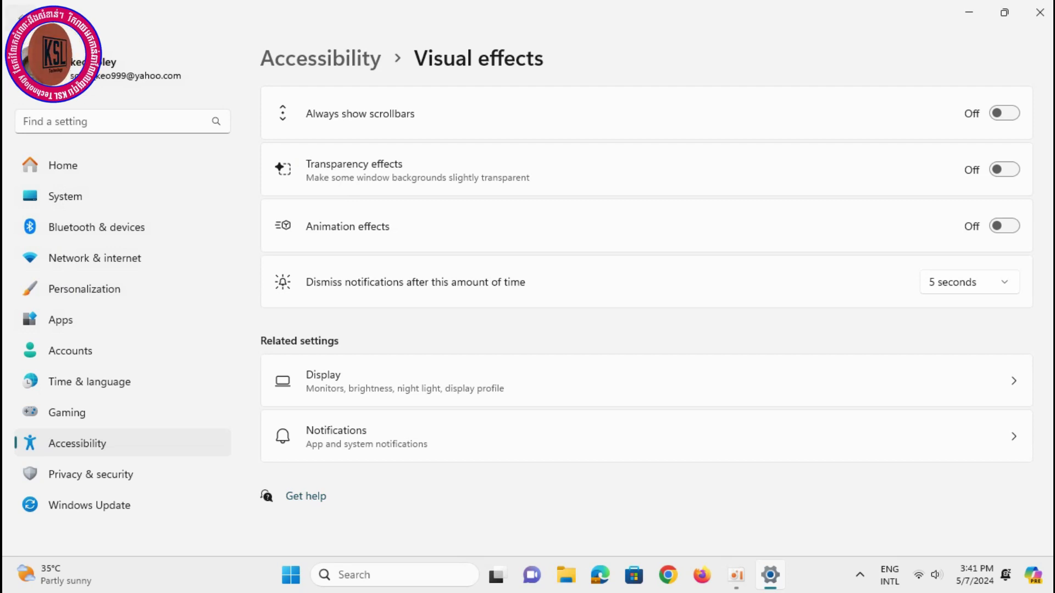
- Try the Dark mode in the Personalization color settings and switch back to Light
left_click(21, 19)
left_click(549, 356)
left_click(996, 275)
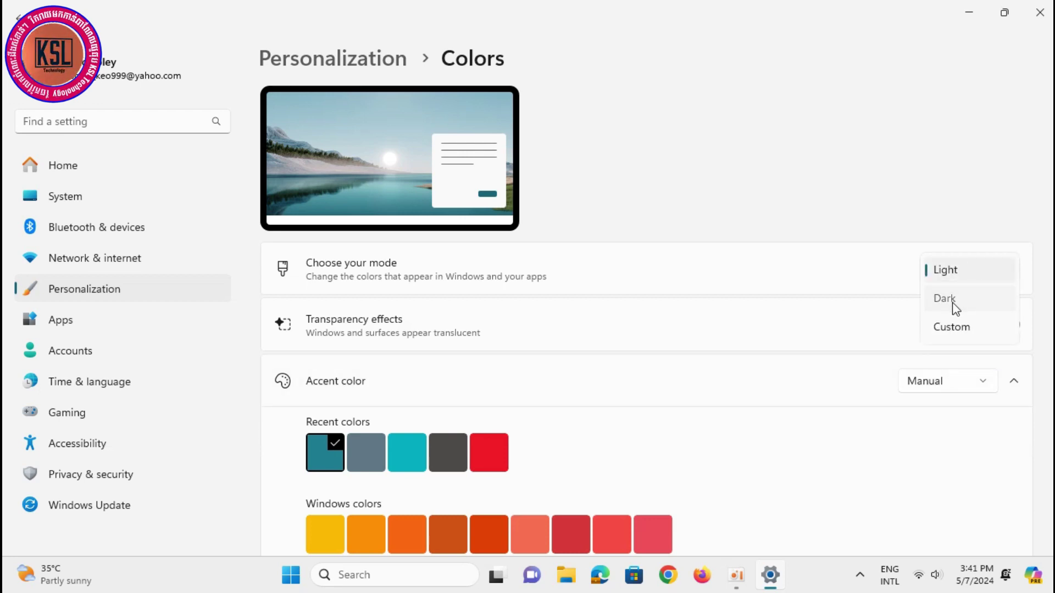
left_click(945, 303)
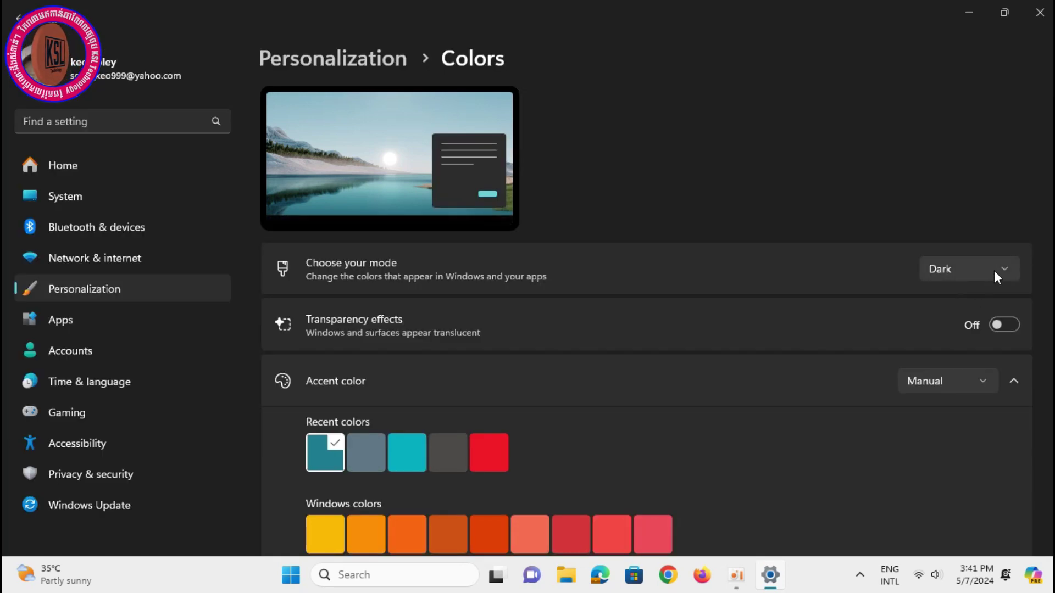
left_click(995, 271)
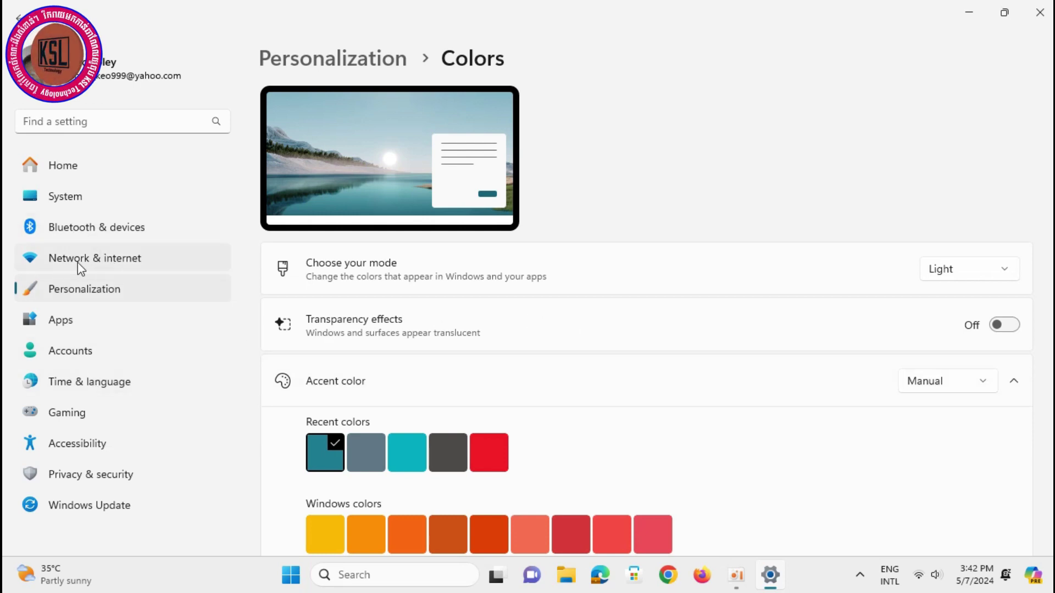
- Search the settings for "noti", open Notifications & actions, and turn off Notifications and Do not disturb
left_click(60, 199)
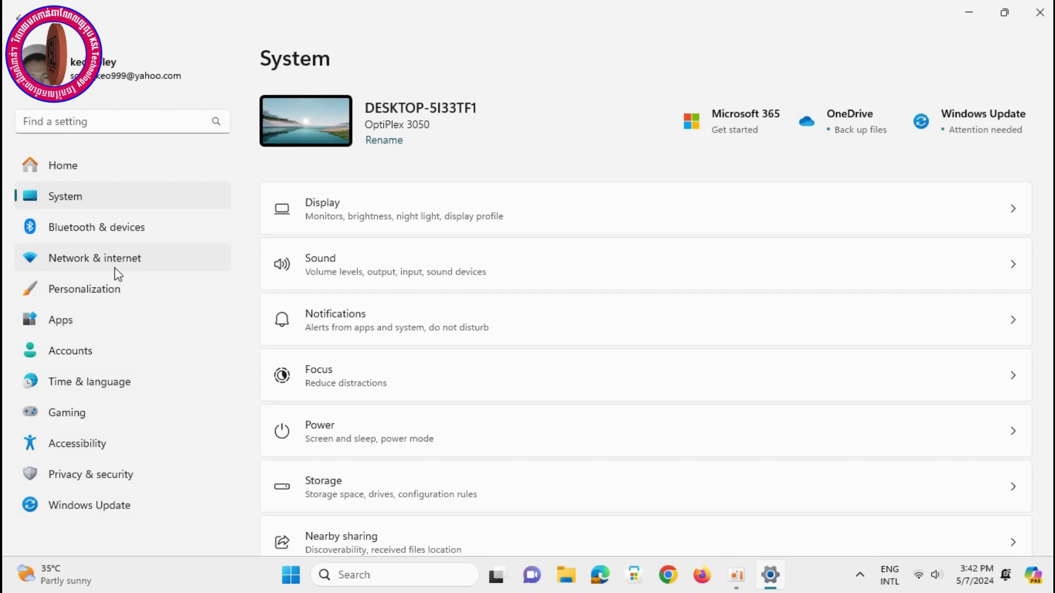
left_click(113, 122)
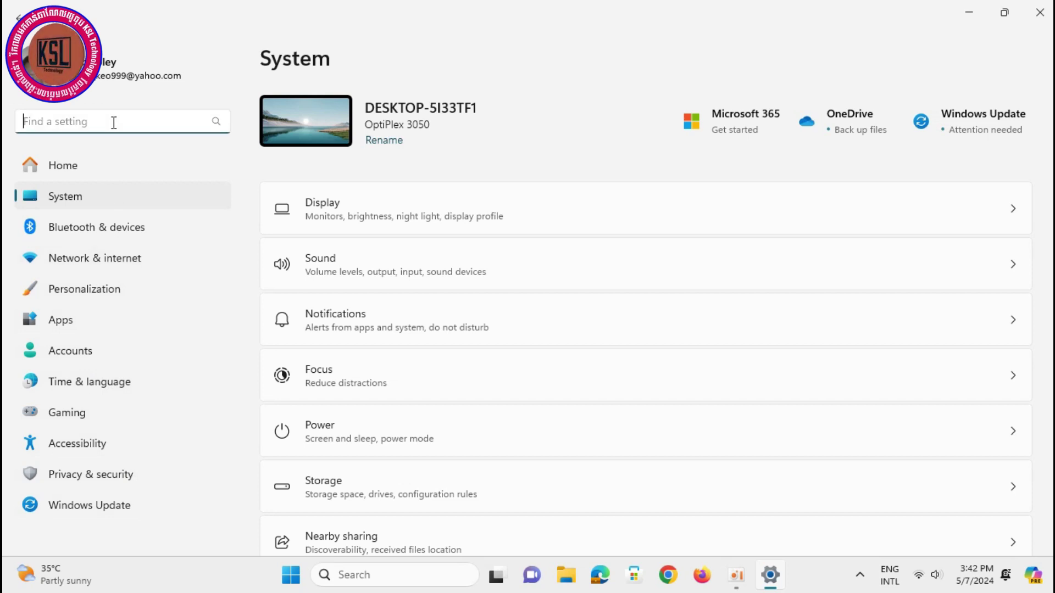
type("noti")
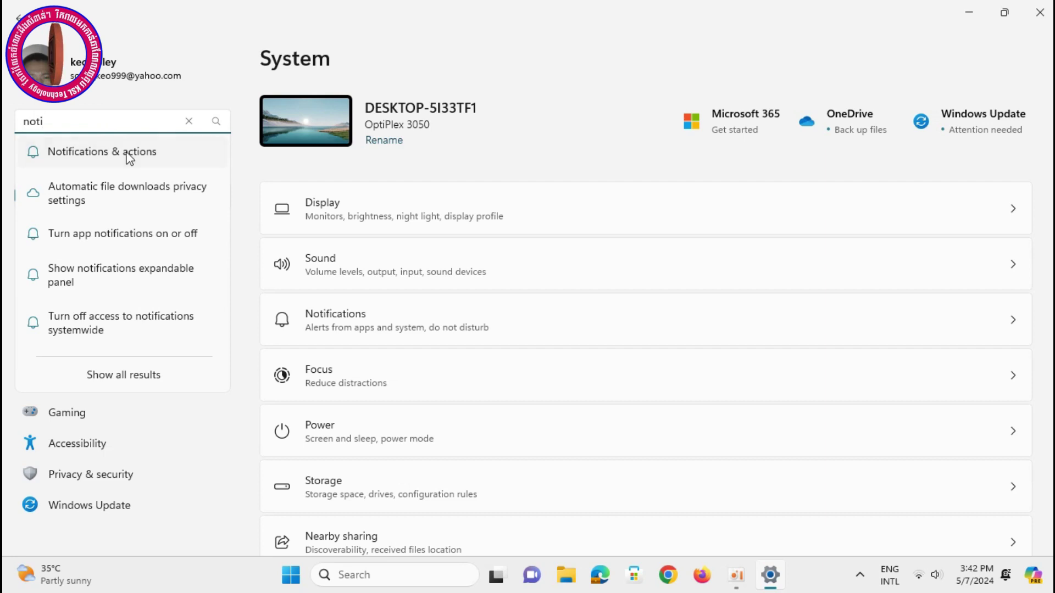
left_click(129, 159)
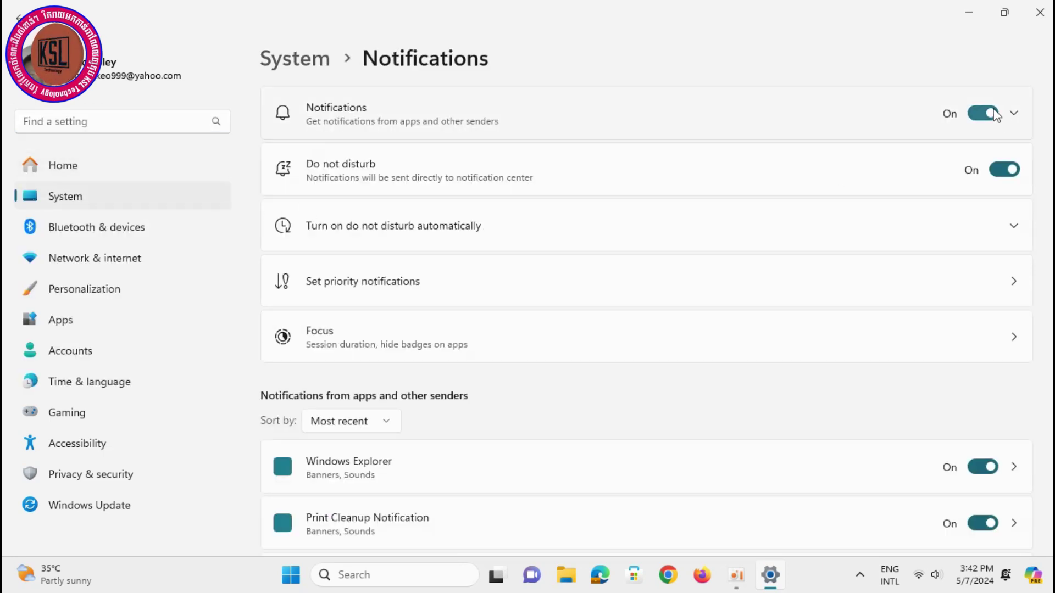
left_click(988, 113)
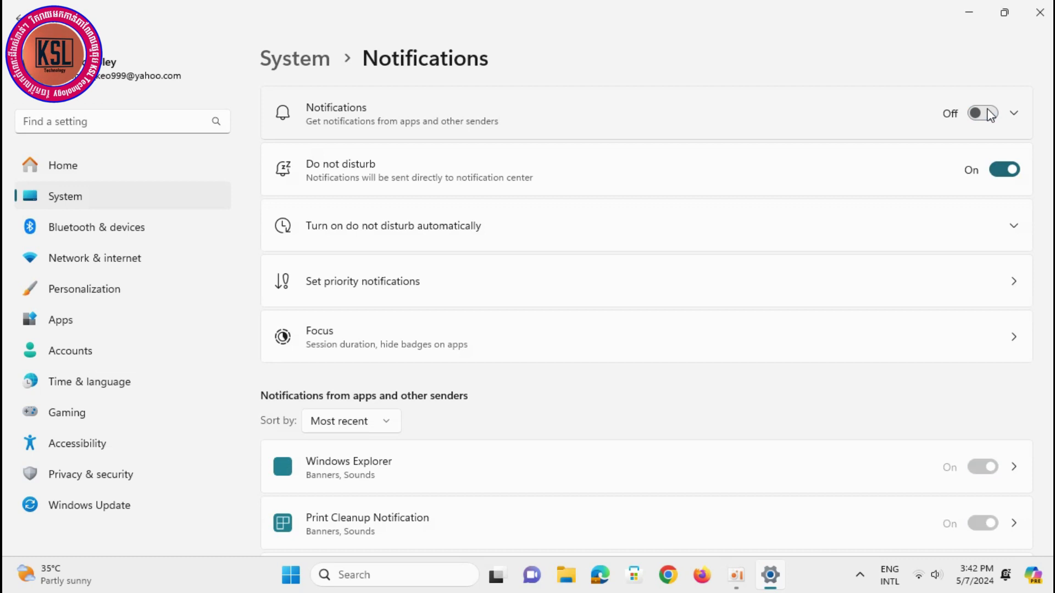
left_click(1005, 170)
scroll(939, 301, "down", 1)
scroll(939, 304, "up", 1)
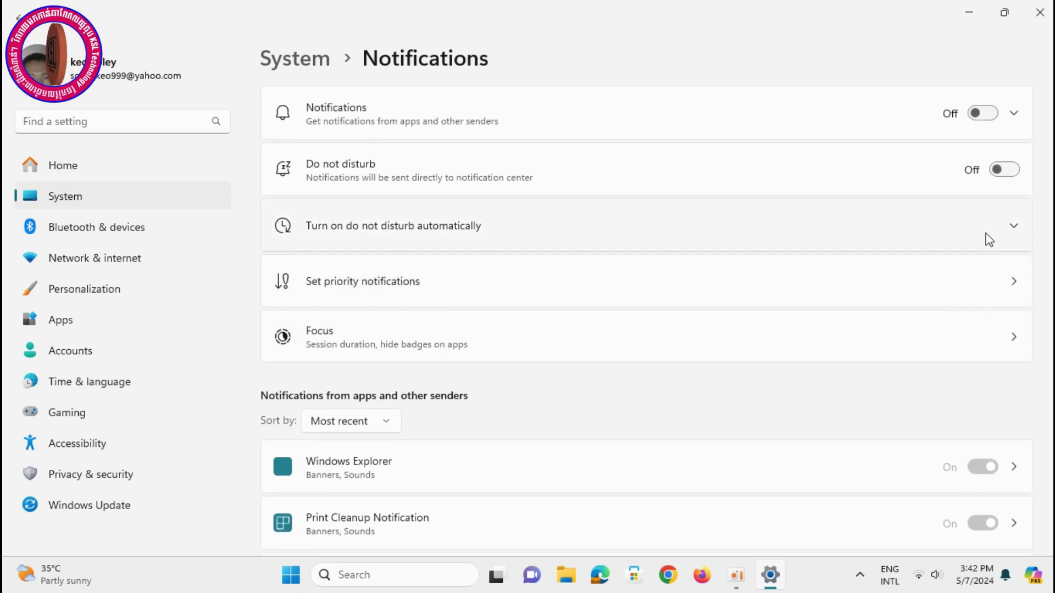
- Expand the Notifications options and look through the list of notifications from apps and other senders
left_click(1014, 114)
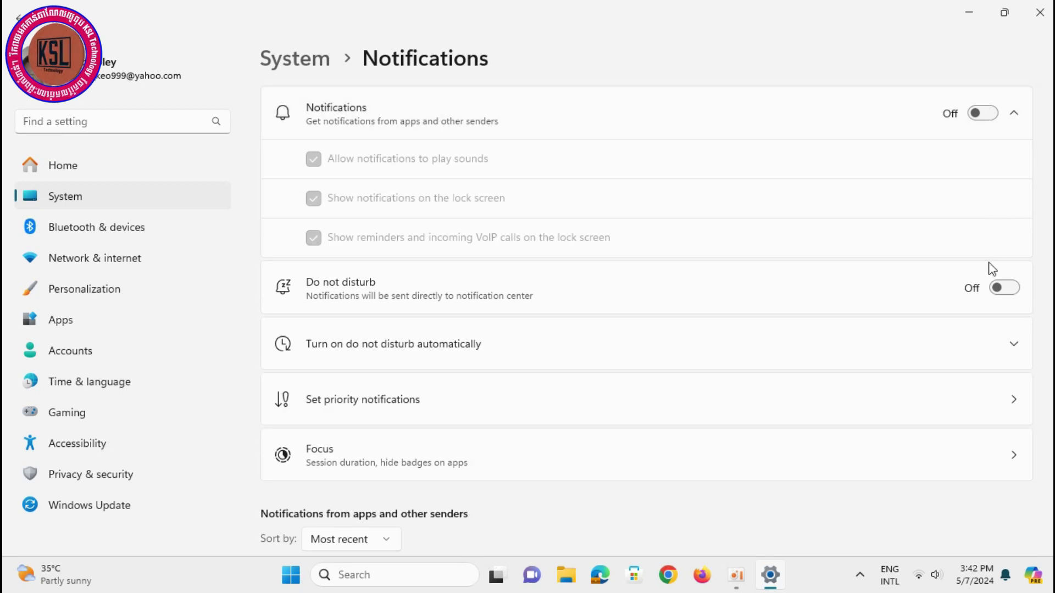
scroll(951, 377, "down", 5)
scroll(988, 433, "down", 5)
scroll(947, 482, "down", 8)
scroll(946, 482, "up", 7)
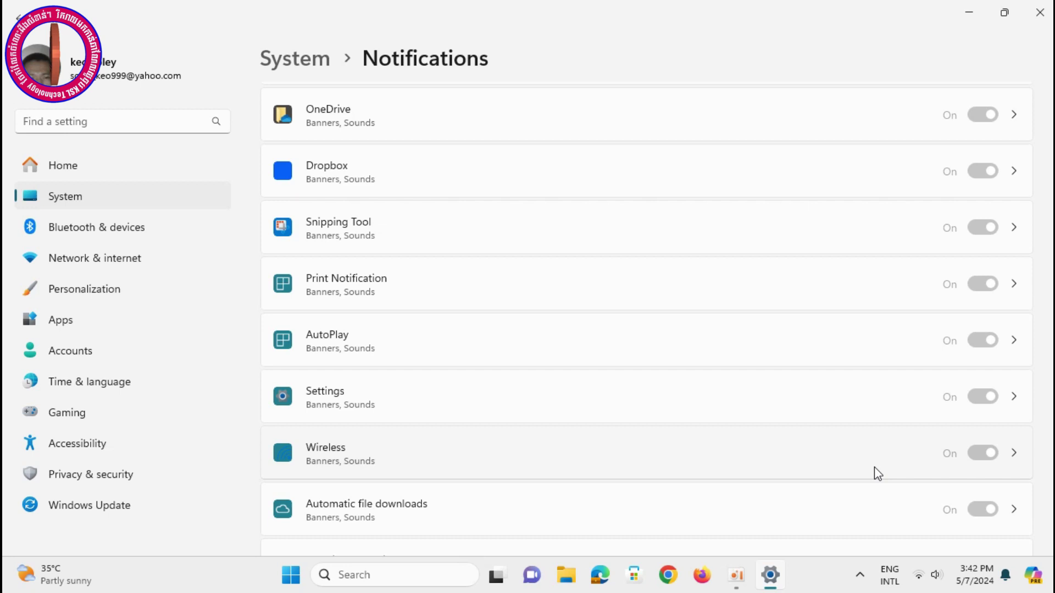
scroll(955, 280, "up", 8)
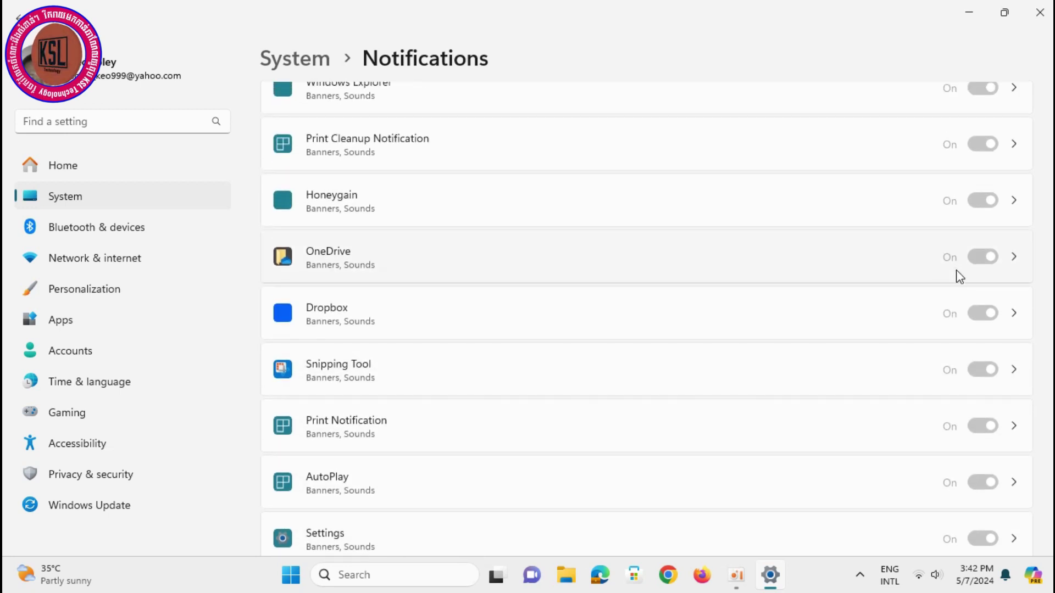
scroll(954, 285, "down", 15)
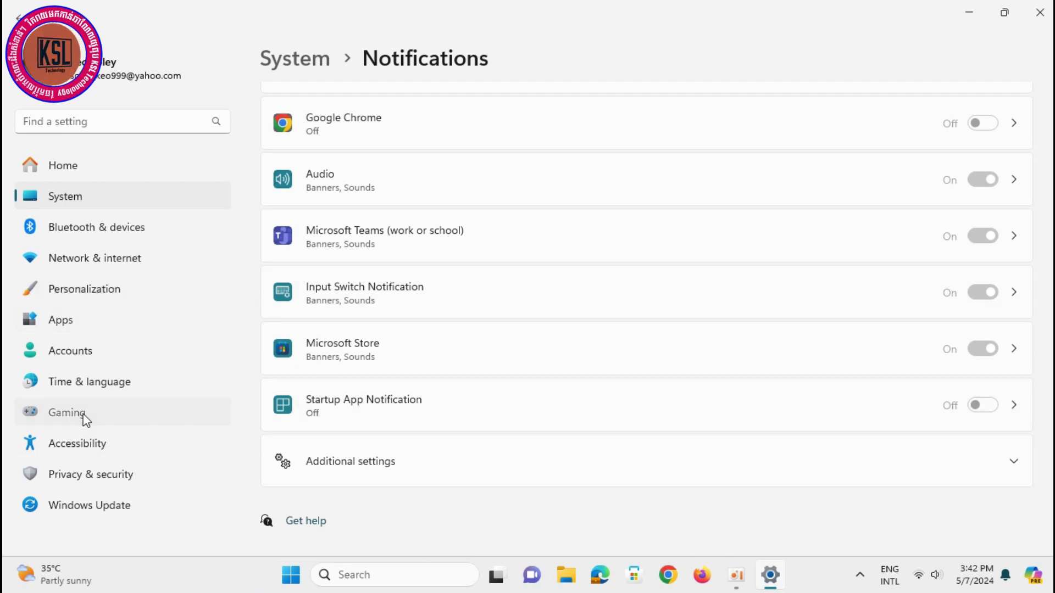
- Turn off the option that allows the controller to open Game Bar in the Gaming settings
left_click(69, 412)
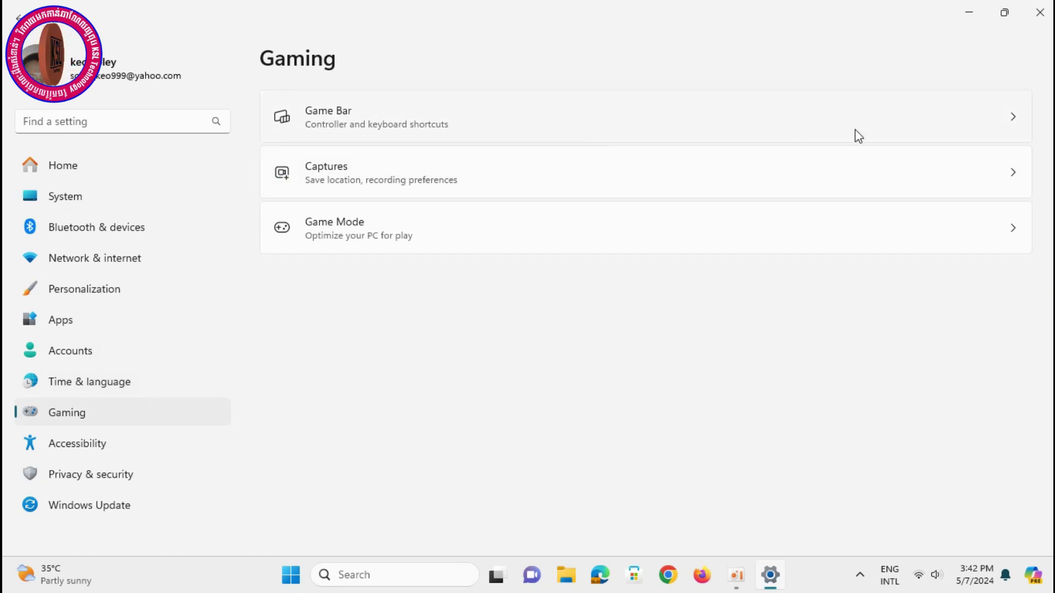
left_click(981, 121)
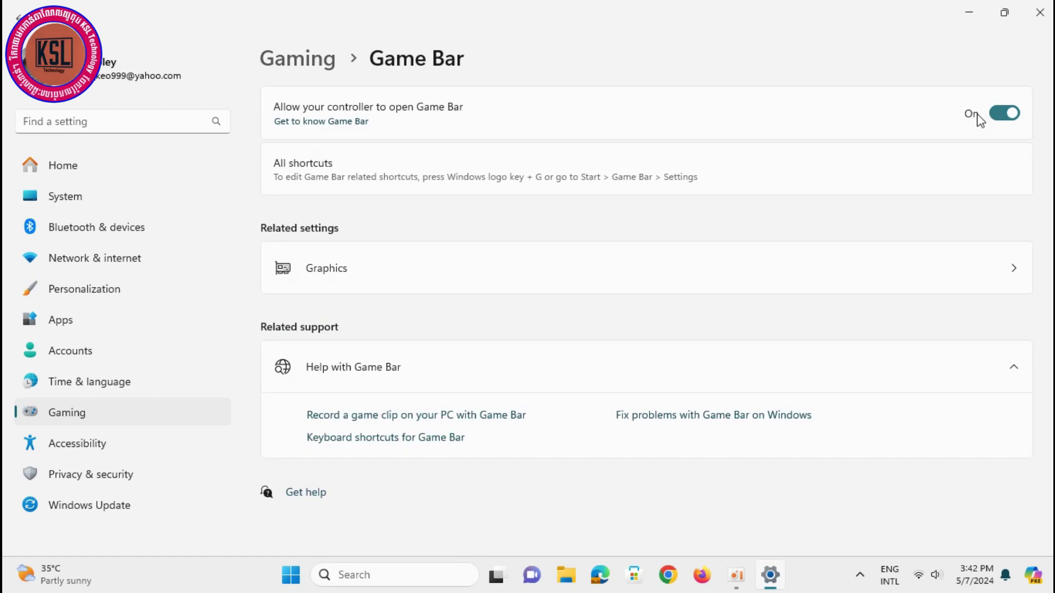
left_click(1004, 113)
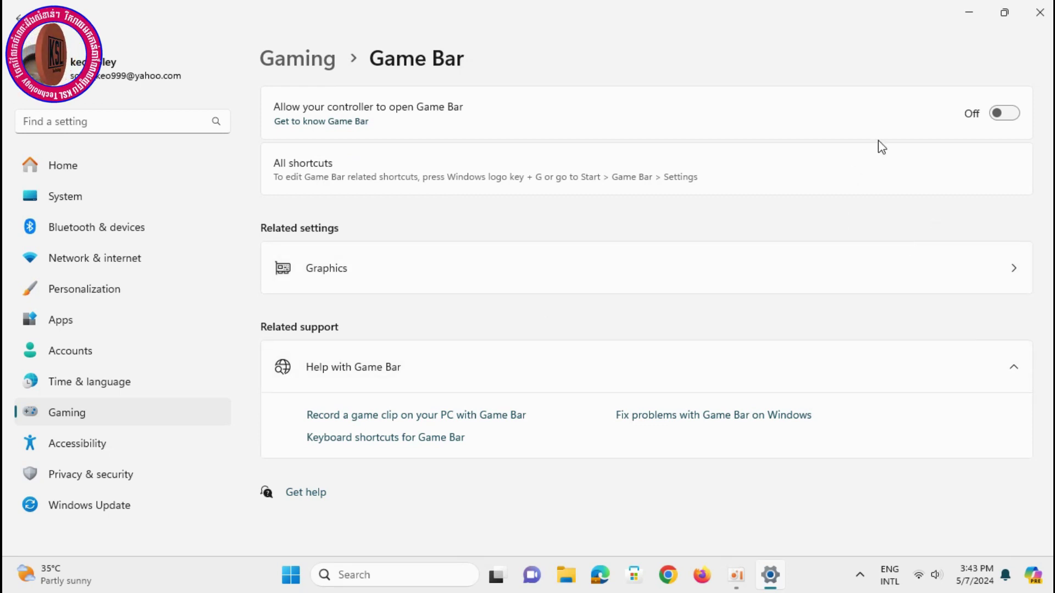
- Turn off capturing audio and capturing the mouse cursor when recording a game in the Gaming Captures settings
left_click(19, 19)
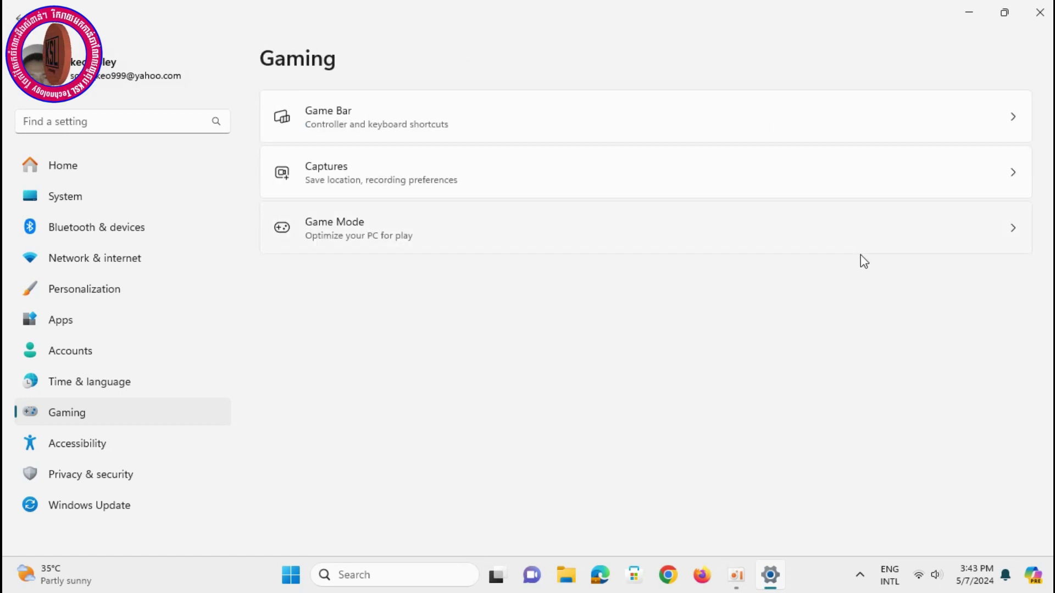
left_click(1015, 180)
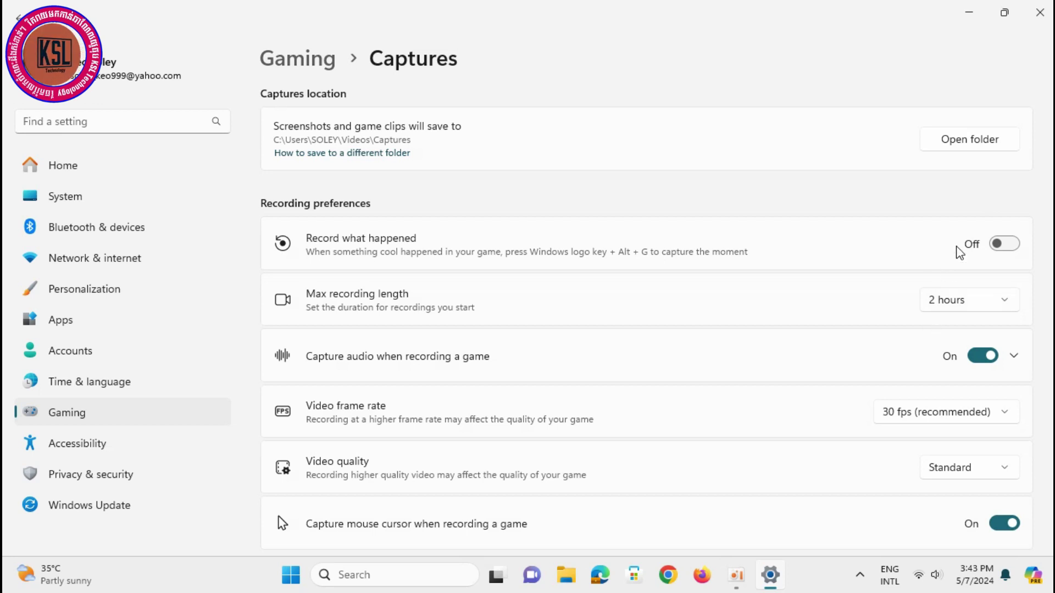
scroll(1024, 387, "down", 3)
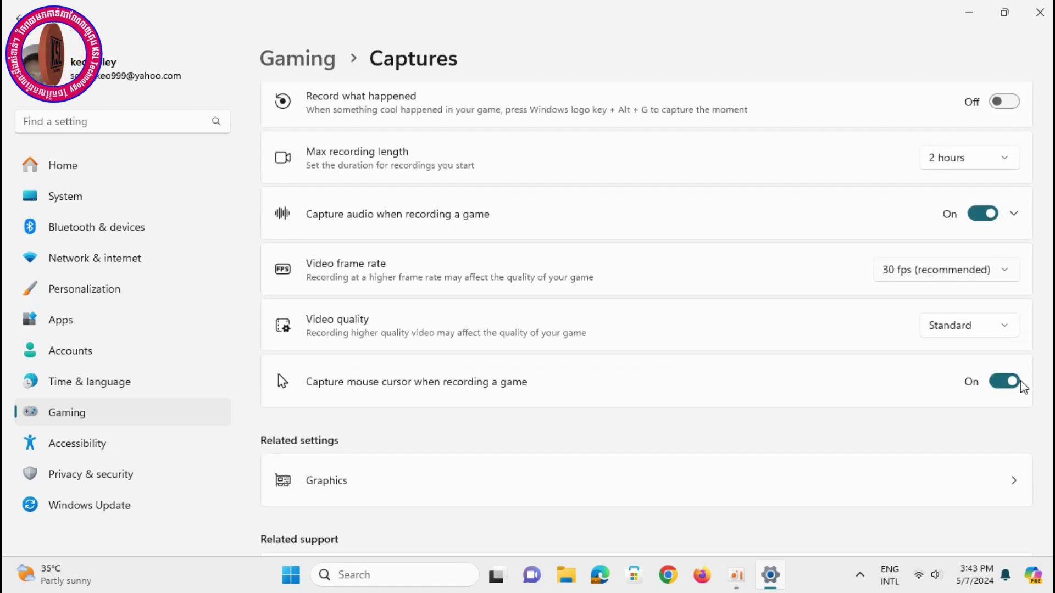
left_click(986, 215)
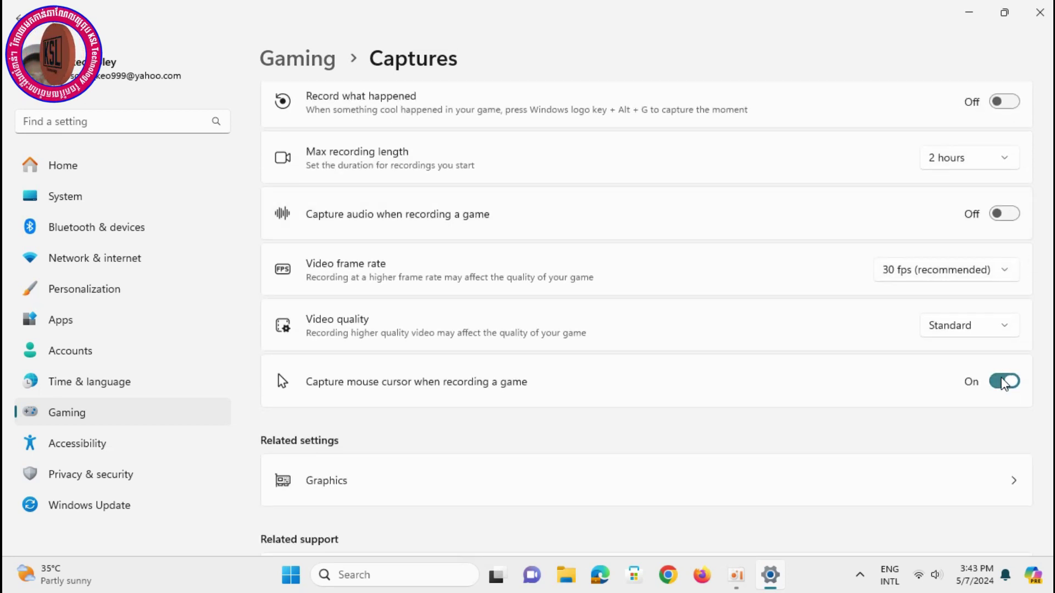
left_click(1005, 381)
scroll(991, 447, "down", 3)
scroll(495, 365, "up", 6)
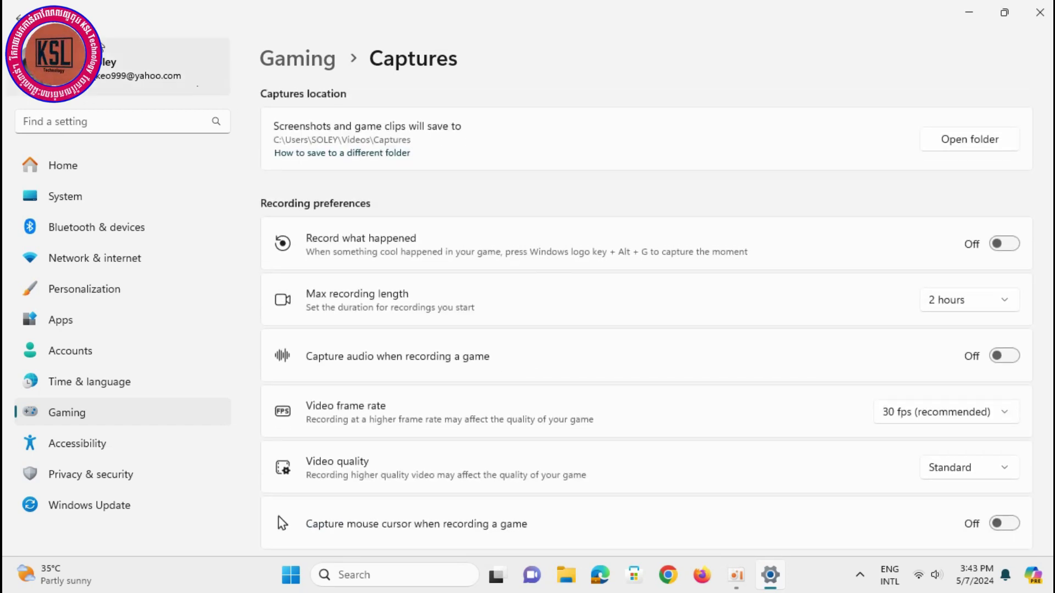
- Turn off Game Mode in the Gaming settings
left_click(19, 19)
left_click(1010, 228)
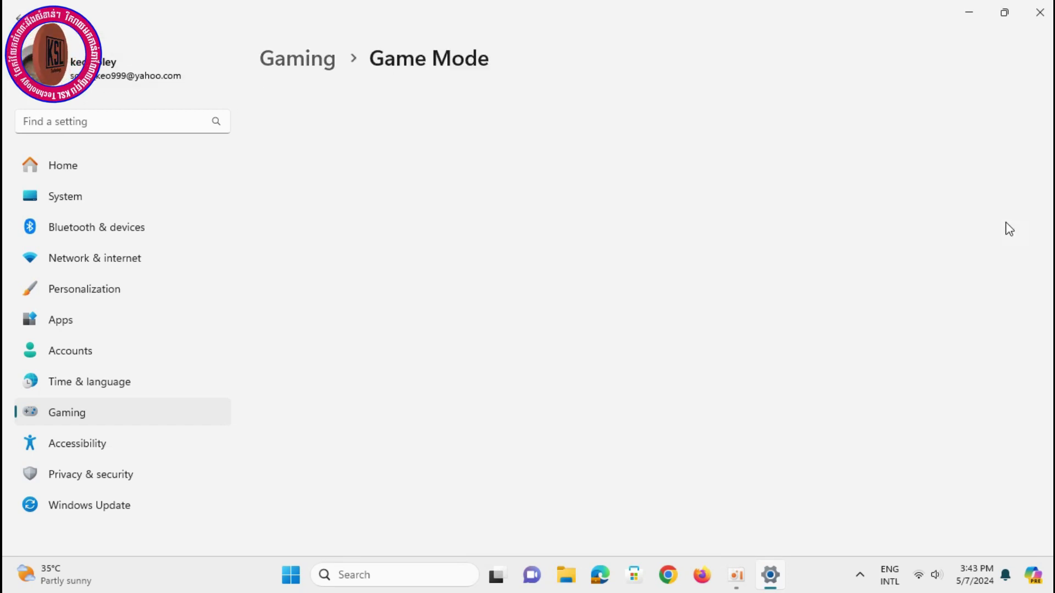
left_click(1004, 118)
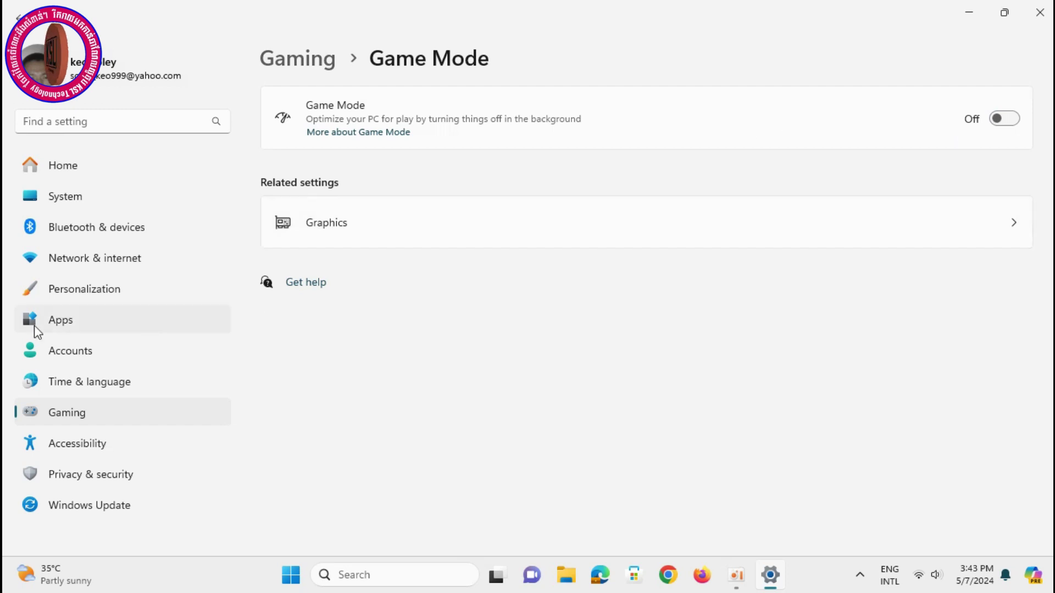
- Open the advanced system settings from the System About page
left_click(57, 206)
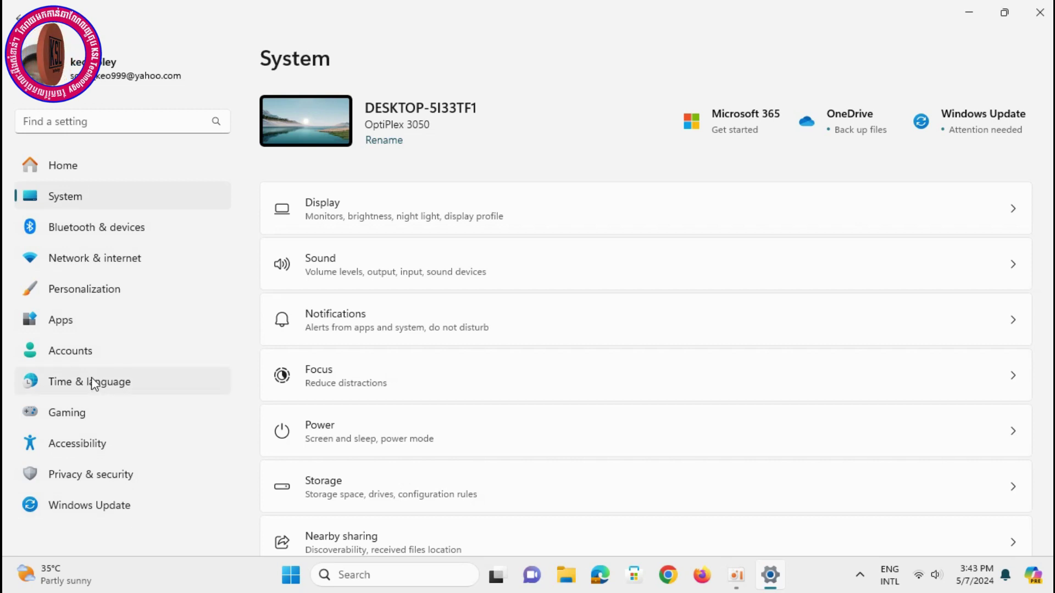
scroll(426, 391, "down", 10)
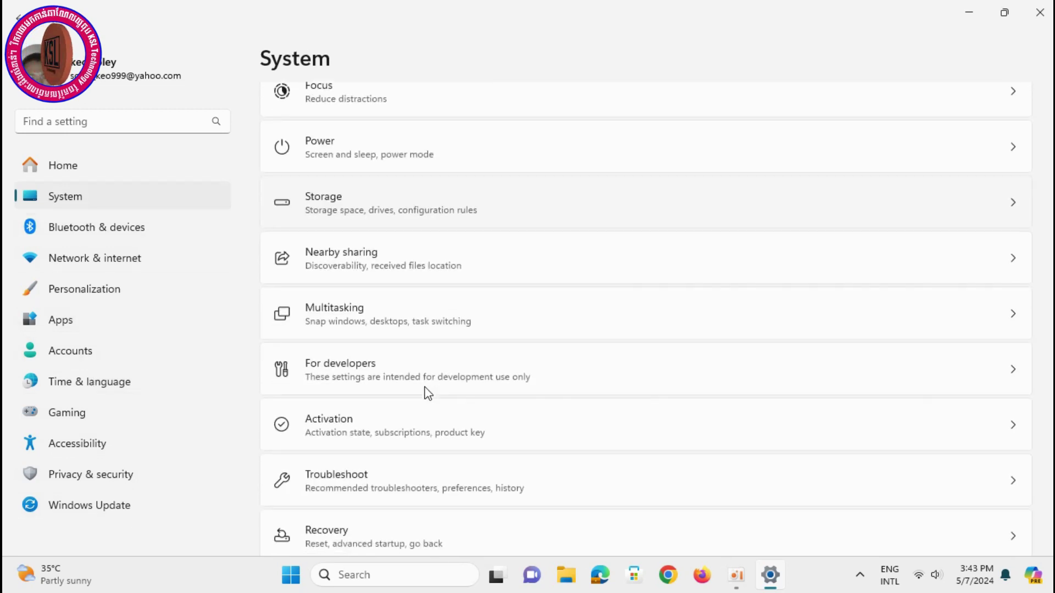
left_click(709, 481)
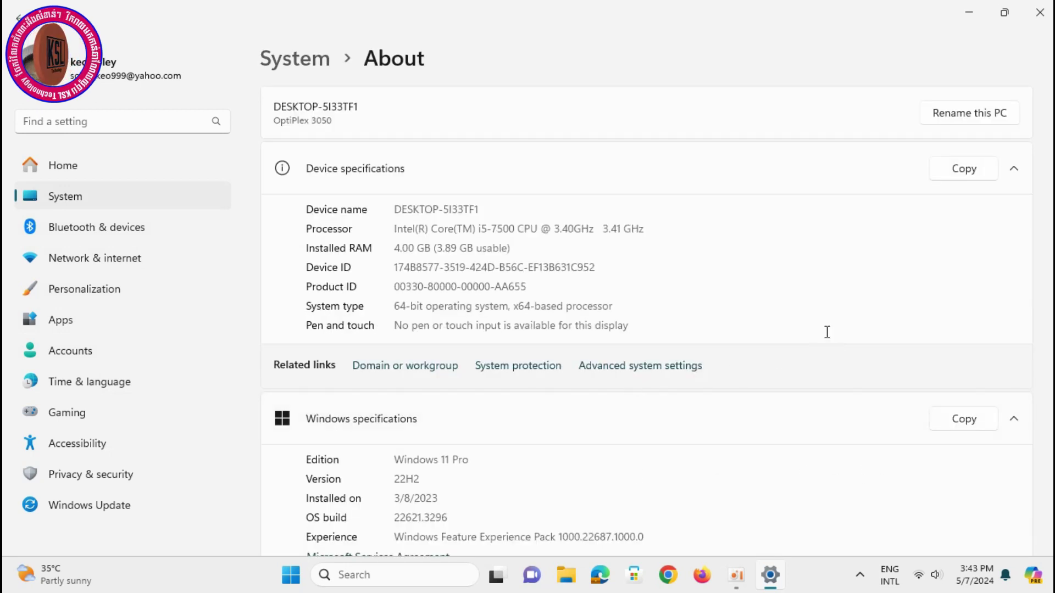
left_click(619, 369)
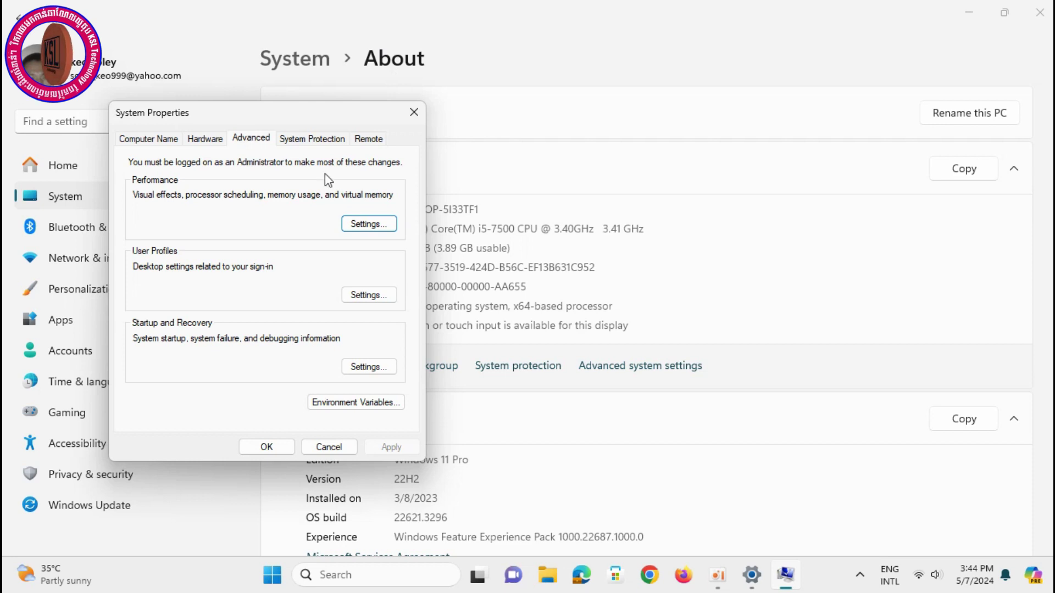
- Adjust visual effects for best performance, then enable only mouse pointer, window and icon label shadows, smooth font edges and smooth-scroll list boxes, and apply
left_click(378, 226)
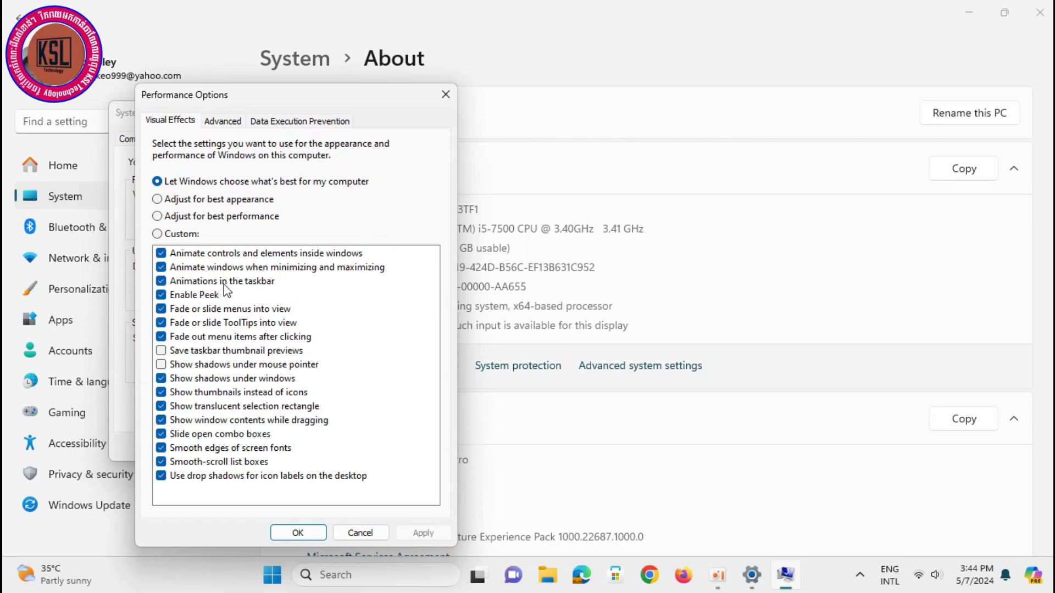
left_click(354, 538)
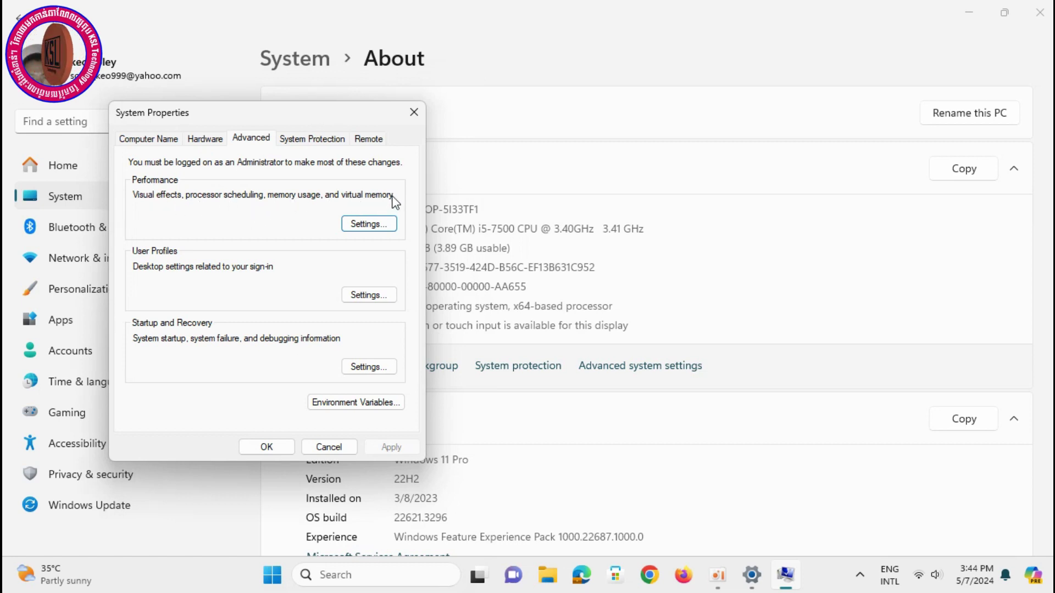
left_click(379, 224)
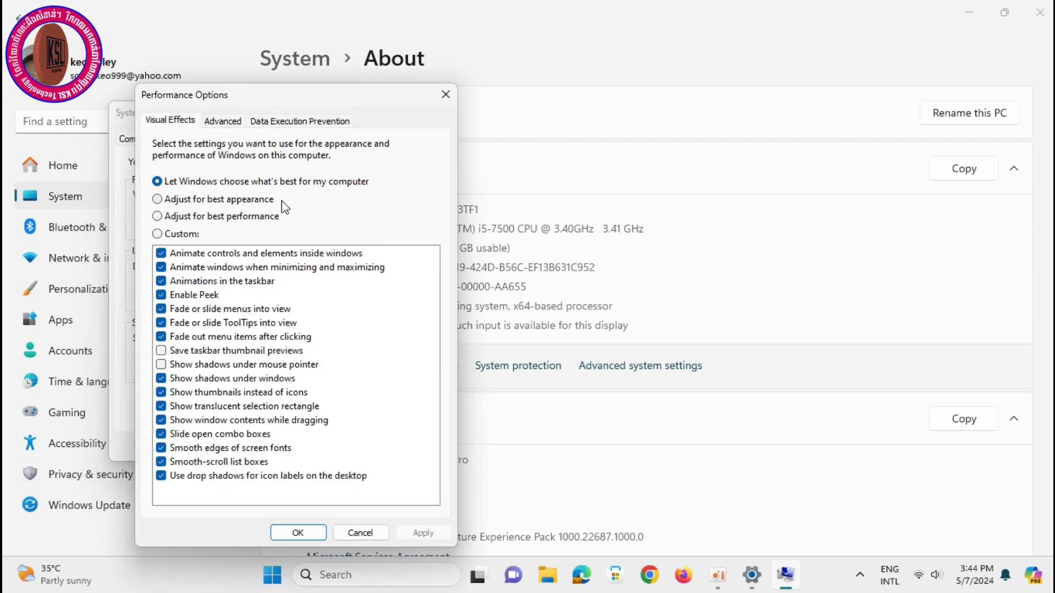
left_click(158, 217)
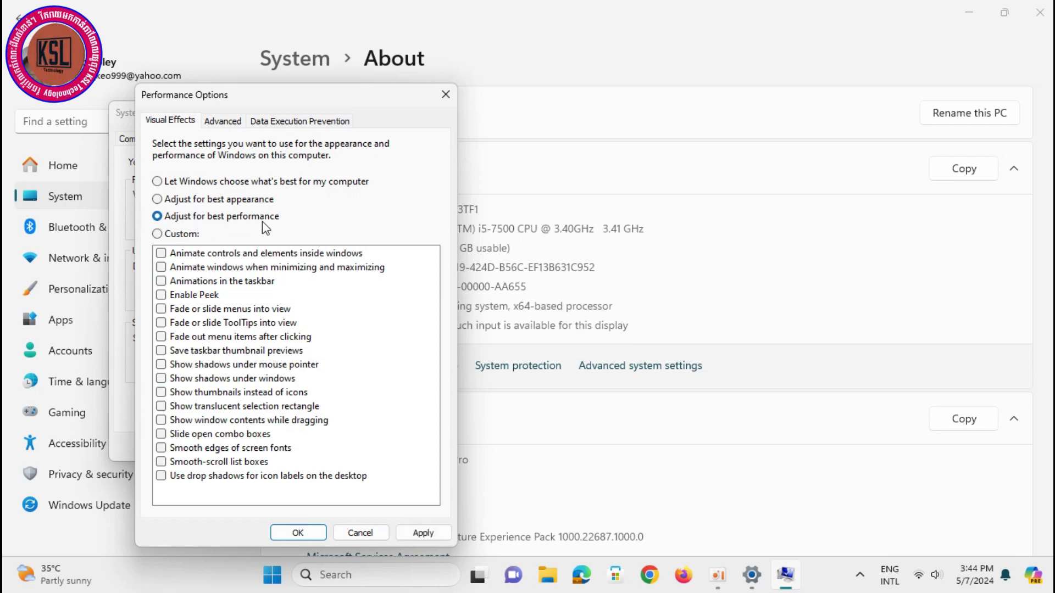
left_click(230, 364)
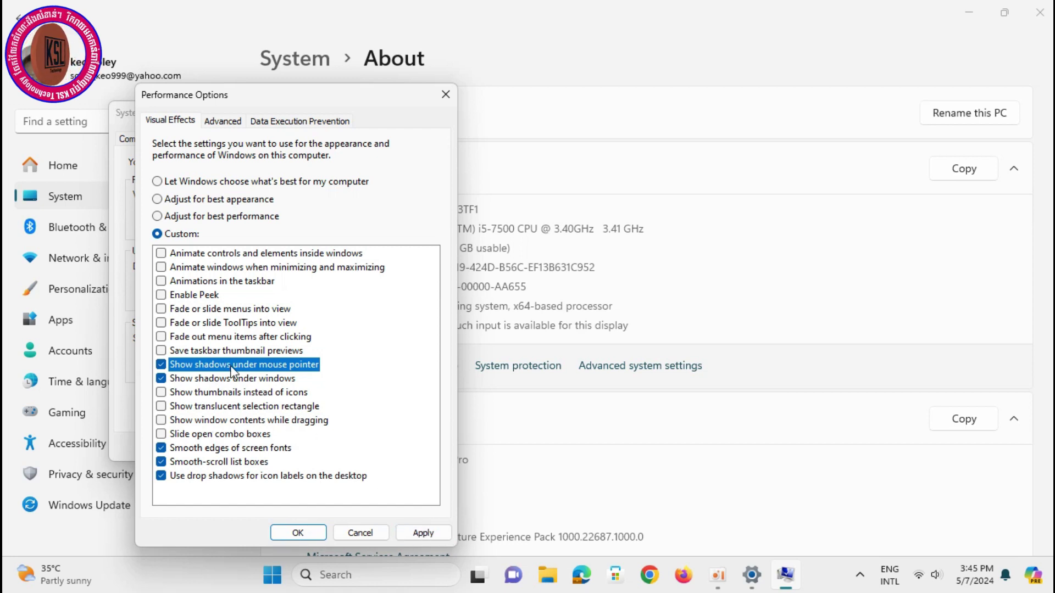
left_click(424, 538)
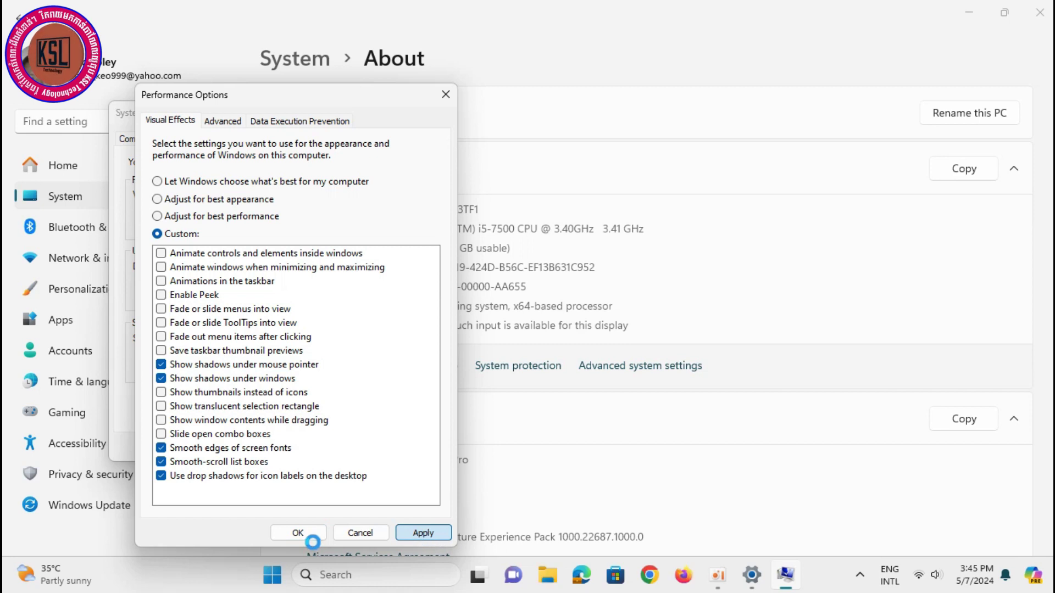
left_click(309, 535)
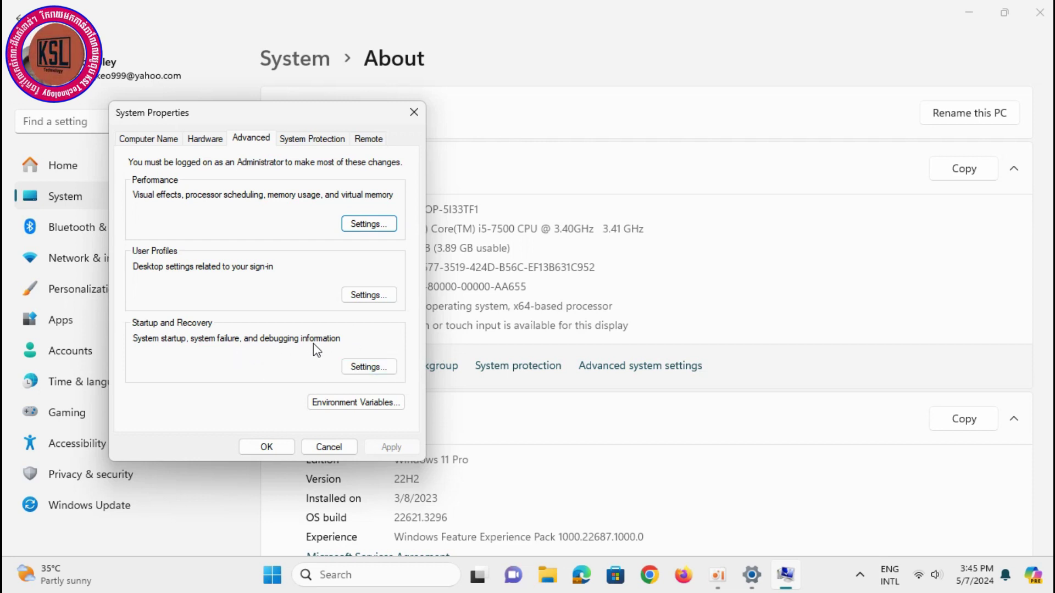
- In the Startup and Recovery settings, keep Windows 11 as default and set the operating system list display time to 10 seconds
left_click(369, 366)
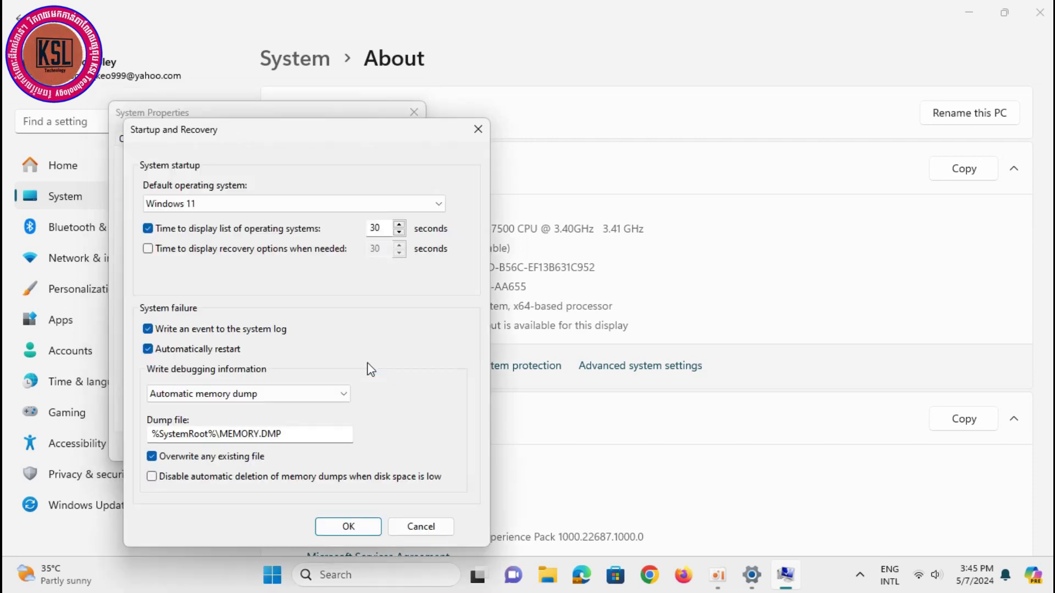
left_click_drag(311, 130, 487, 87)
left_click(616, 161)
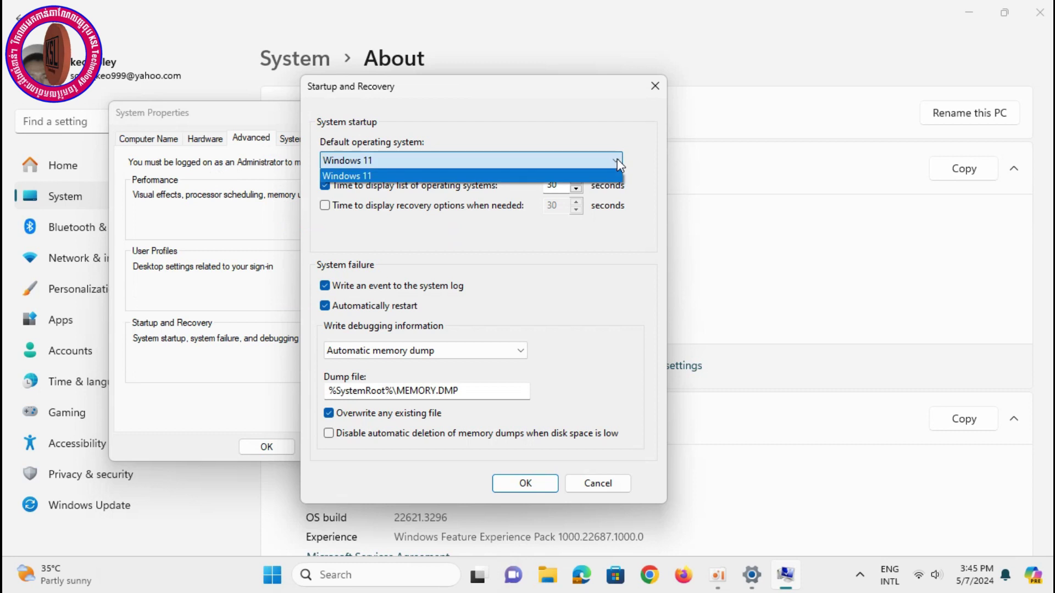
left_click(441, 162)
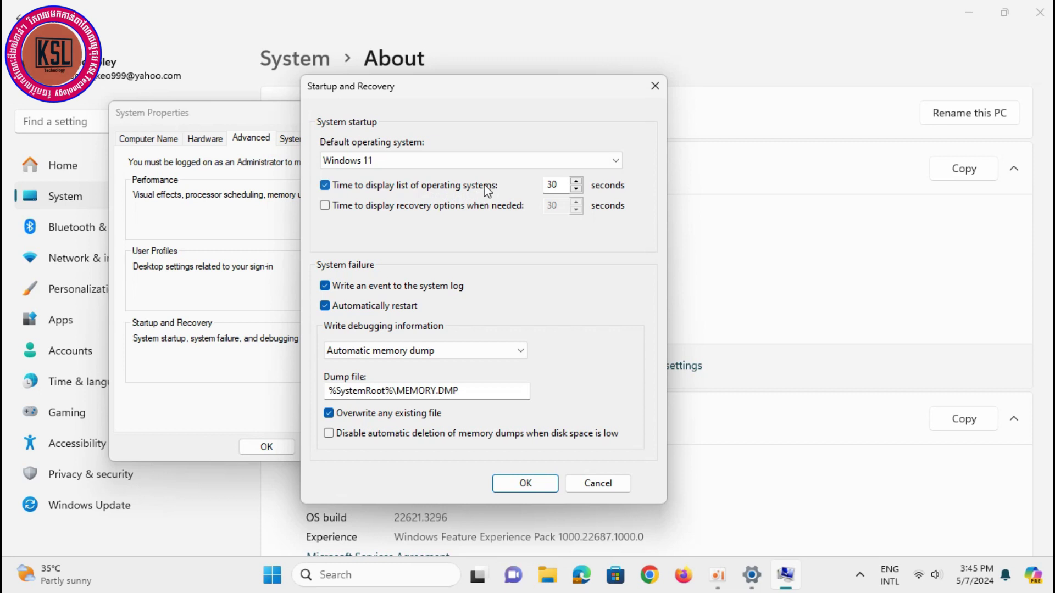
double_click(551, 184)
type("10")
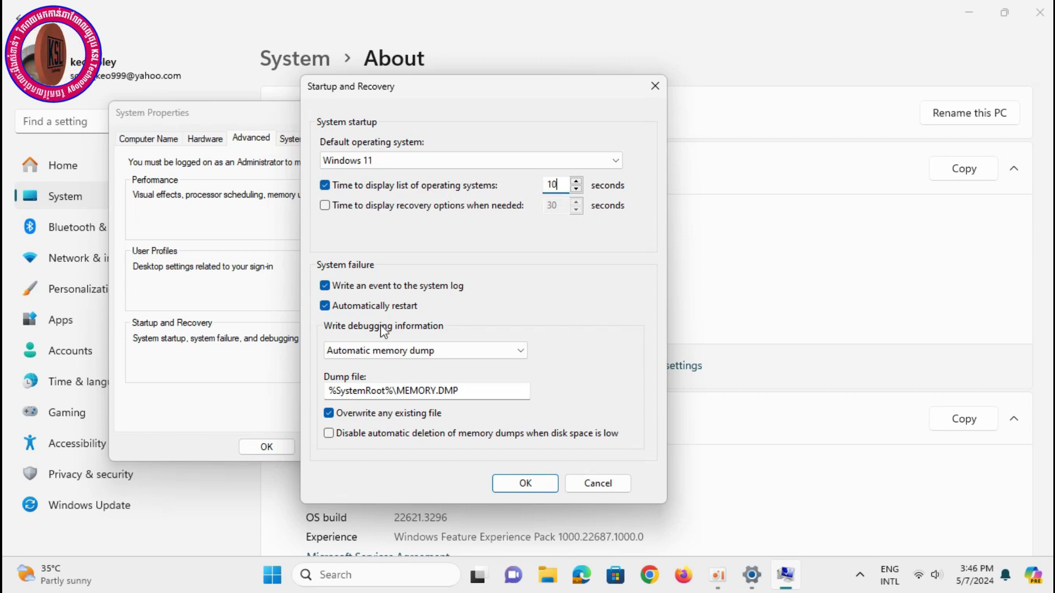
- Set writing debugging information on system failure to (none) and accept the Startup and Recovery settings
left_click(520, 350)
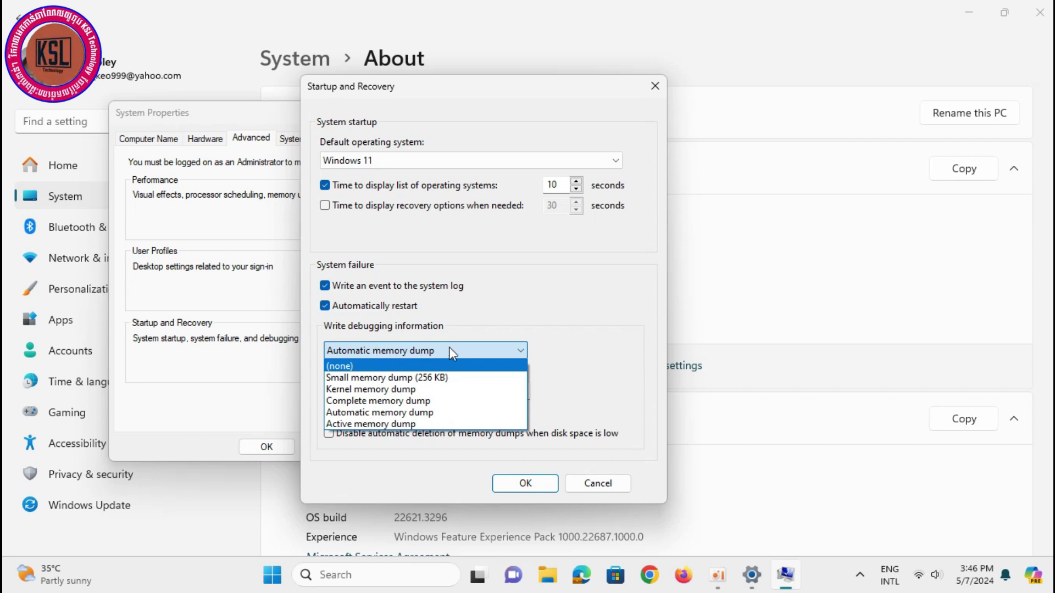
left_click(357, 366)
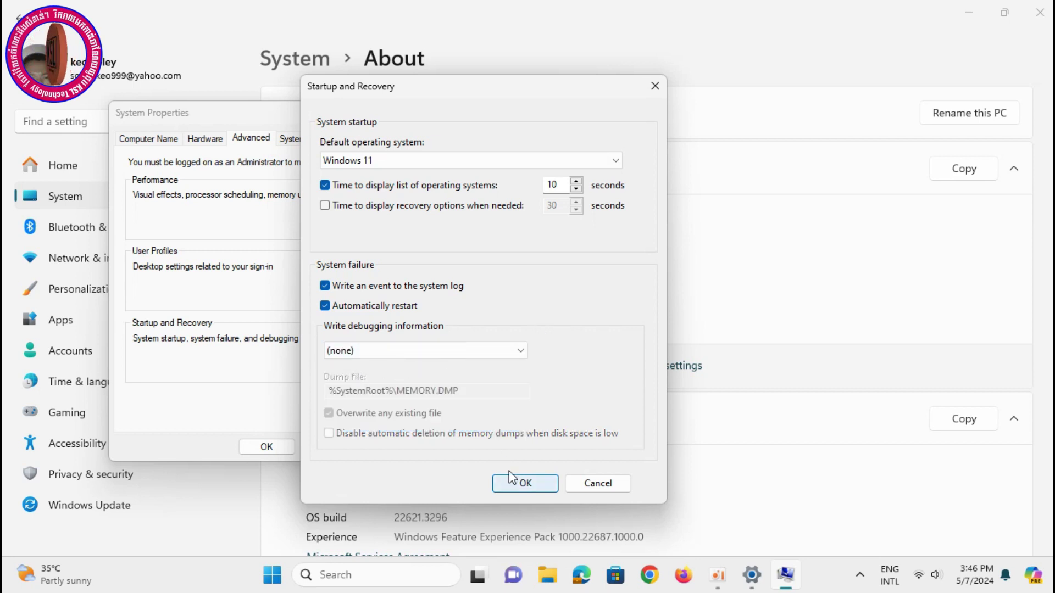
left_click(531, 485)
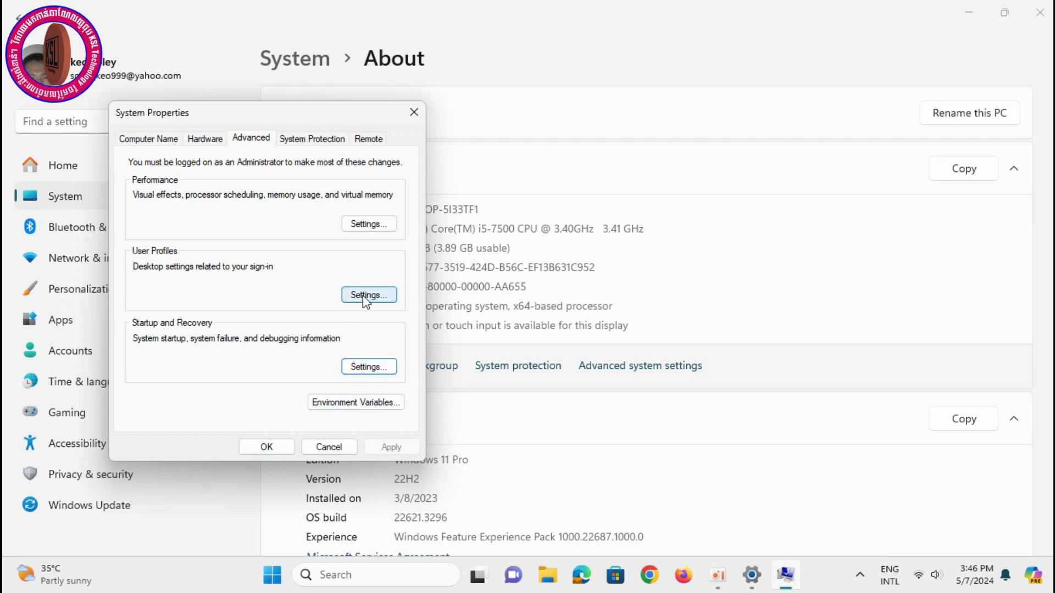
- Reopen the Startup and Recovery settings, review the debugging information choices while keeping (none), and close System Properties with OK
left_click(367, 368)
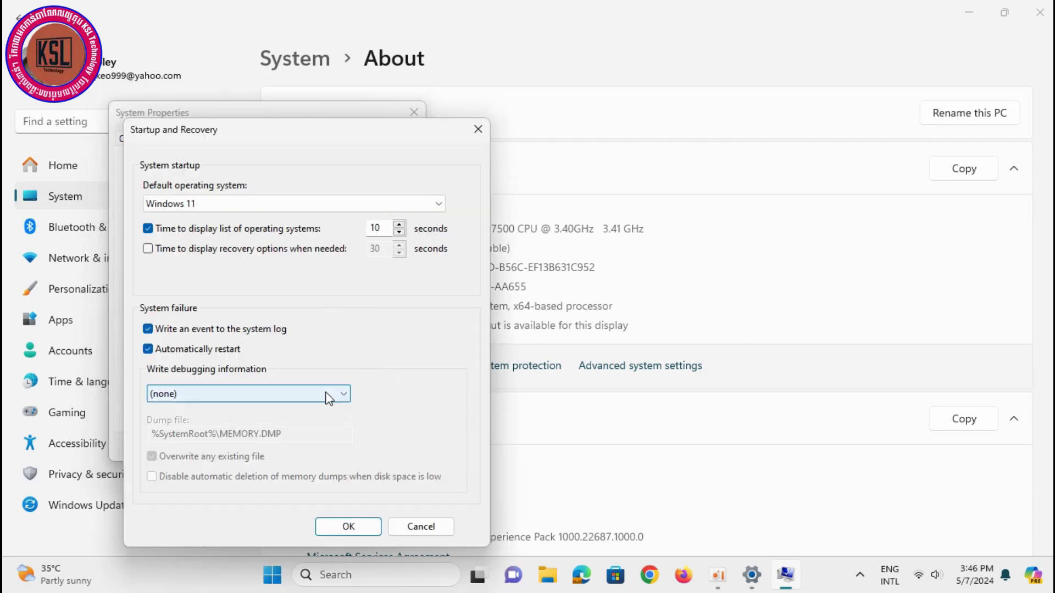
left_click(347, 397)
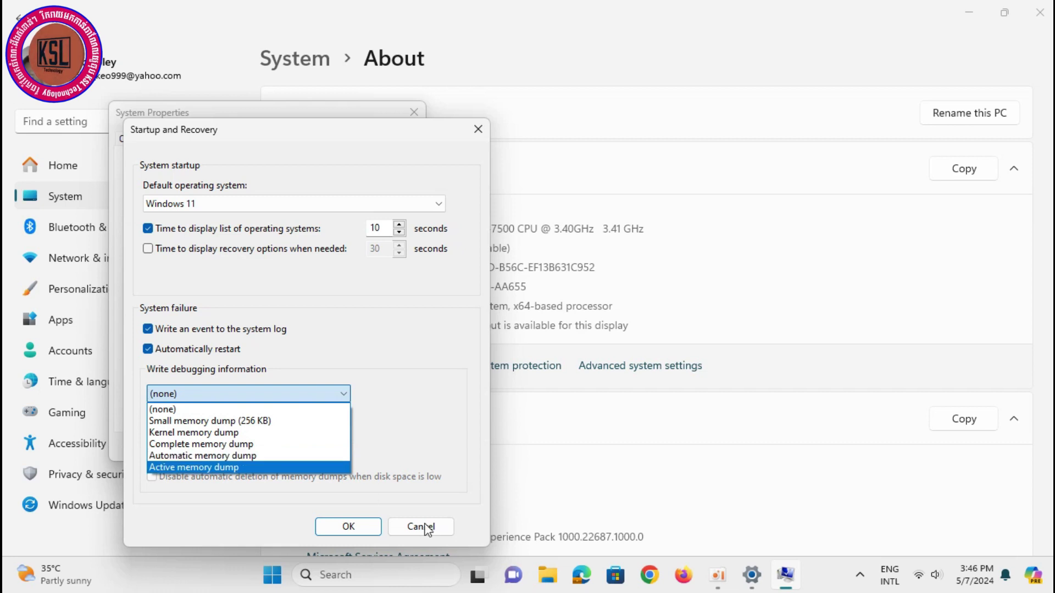
left_click(284, 409)
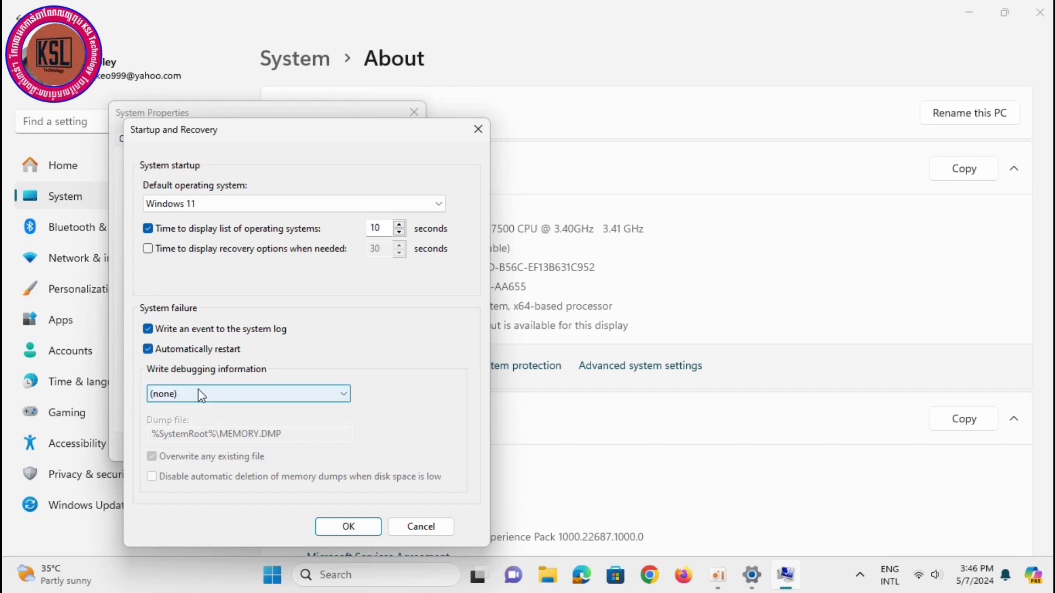
left_click(363, 530)
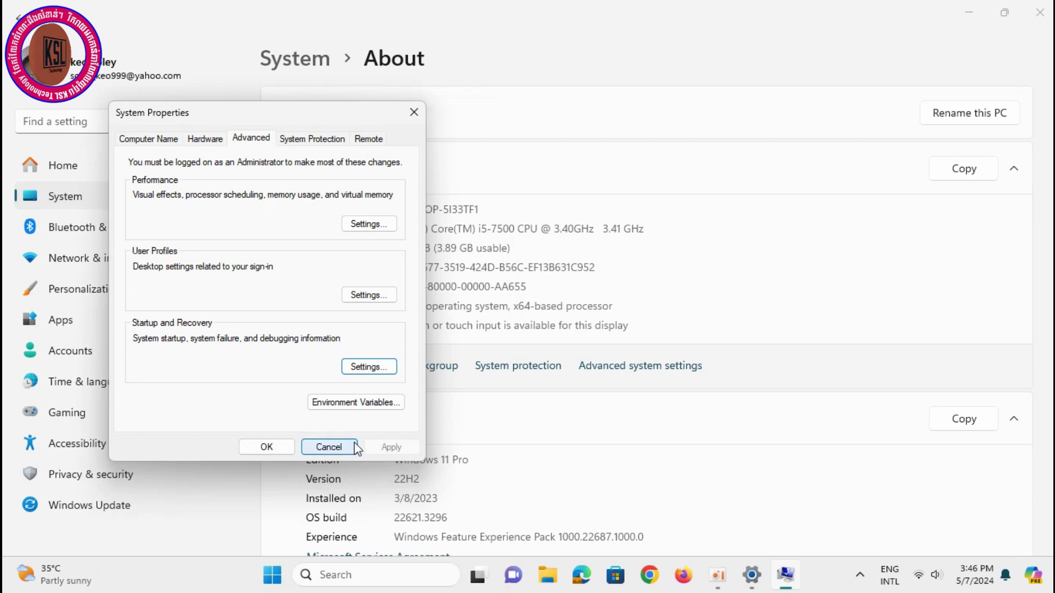
left_click(267, 447)
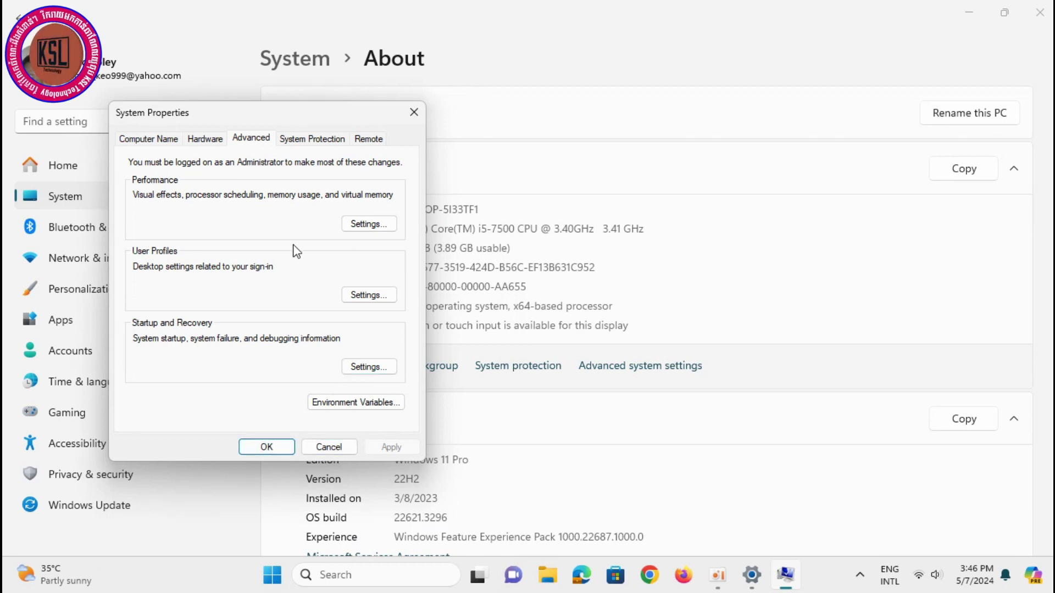
- Disable system protection for Local Disk (C:) in System Properties and confirm turning it off
left_click(315, 144)
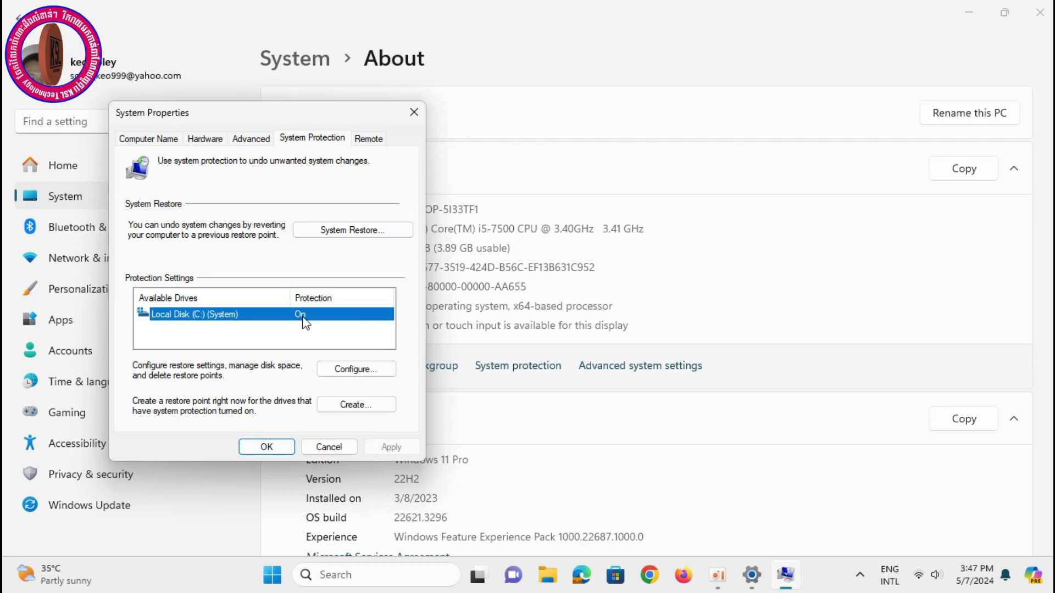
left_click(341, 367)
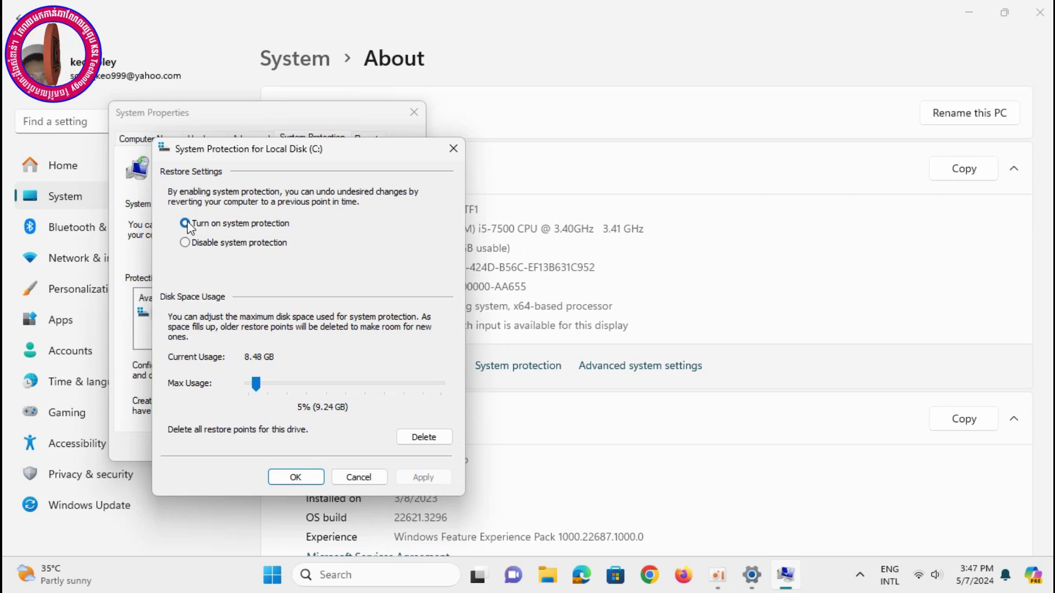
left_click(186, 242)
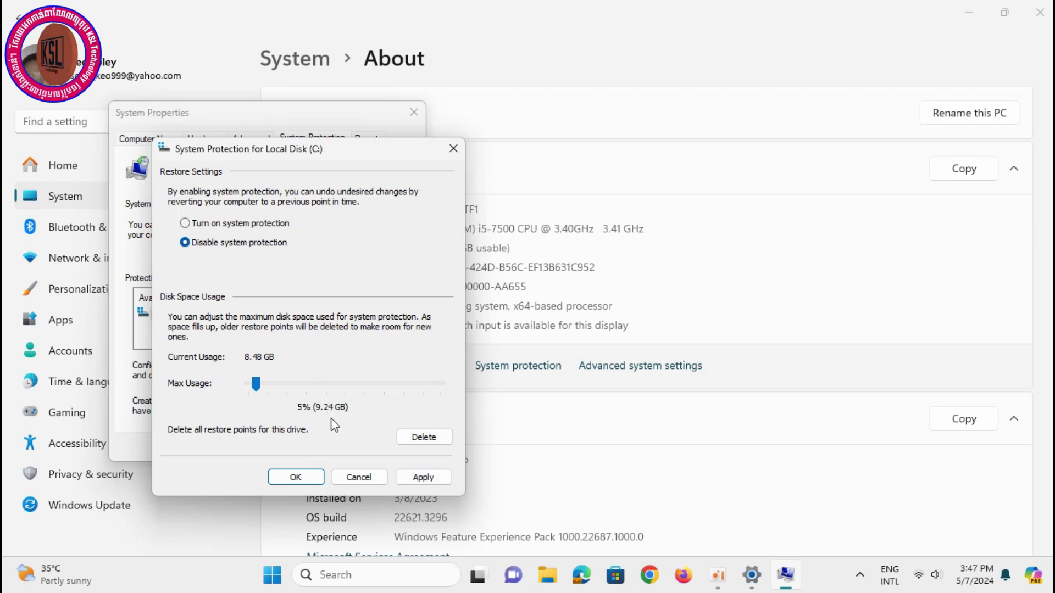
left_click(306, 478)
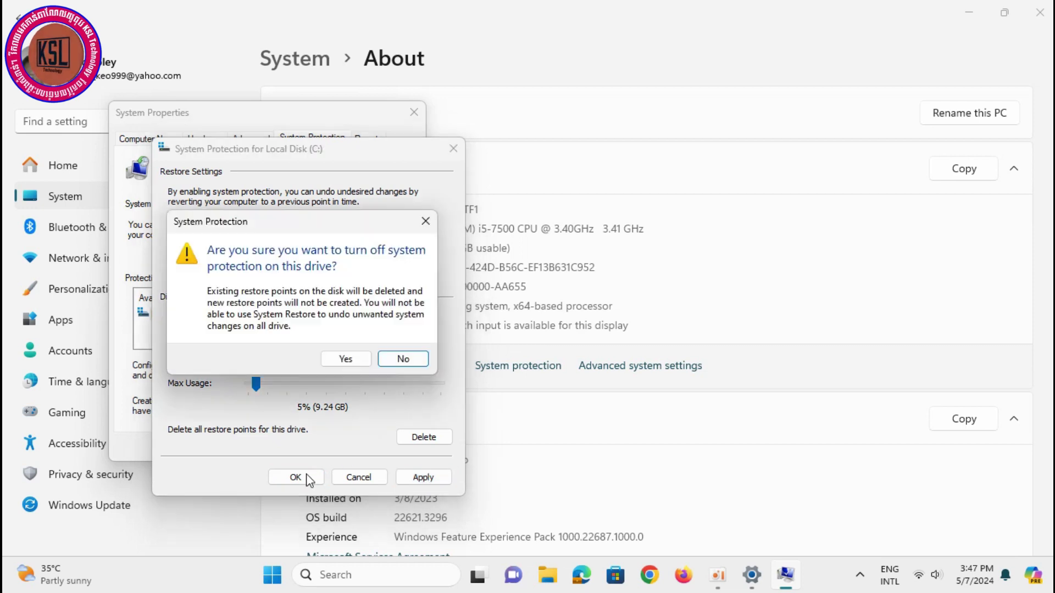
left_click(353, 364)
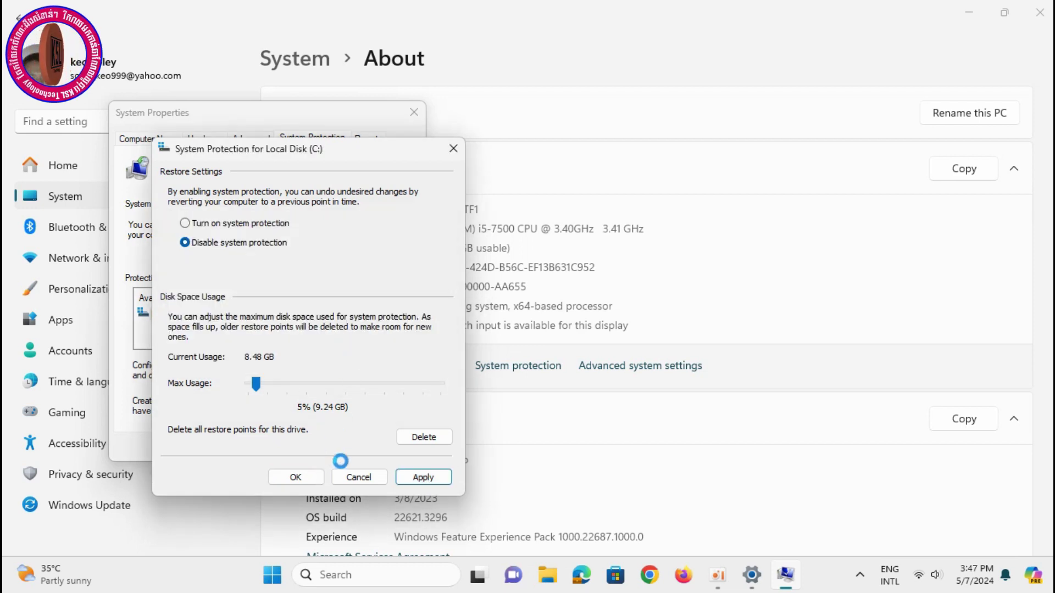
- Apply the disabled system protection setting for Local Disk (C:) and close its configuration dialog
left_click(423, 477)
left_click(295, 477)
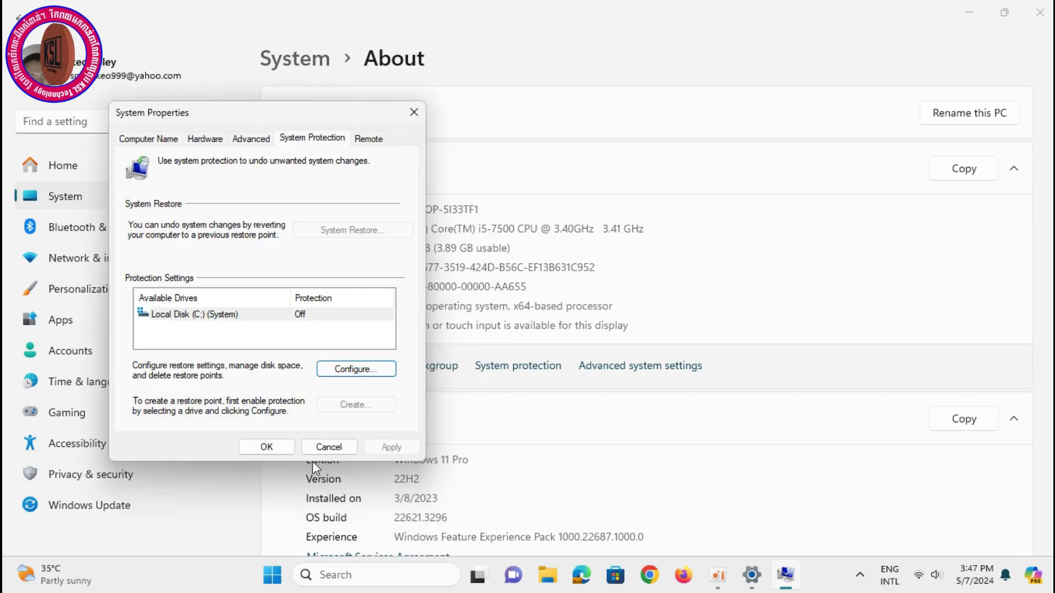
- Turn on system protection for Local Disk (C:) with max usage at 42% (77.63 GB) and accept the settings
left_click(349, 367)
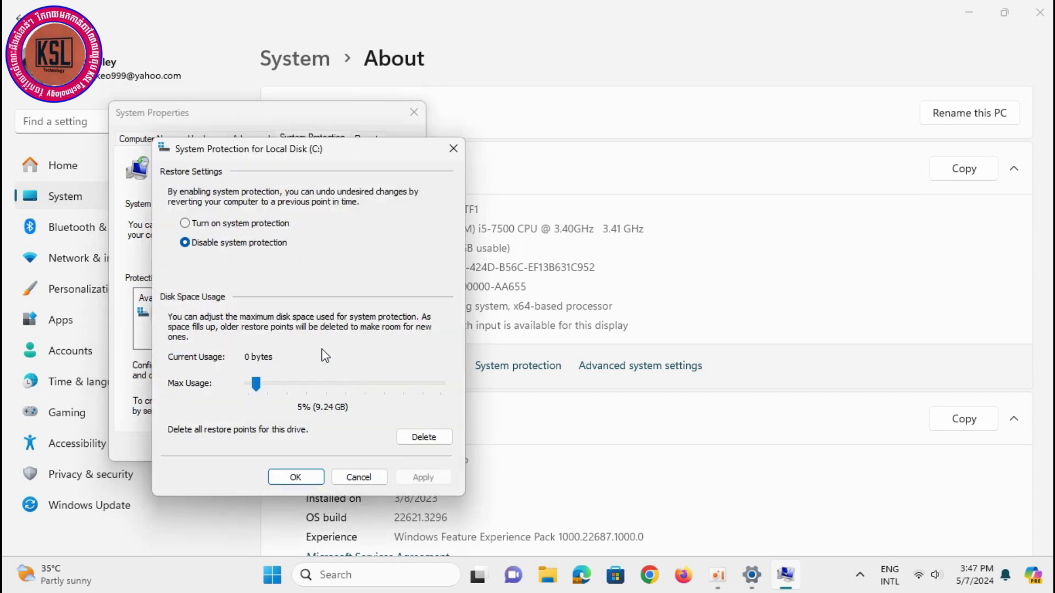
left_click(202, 226)
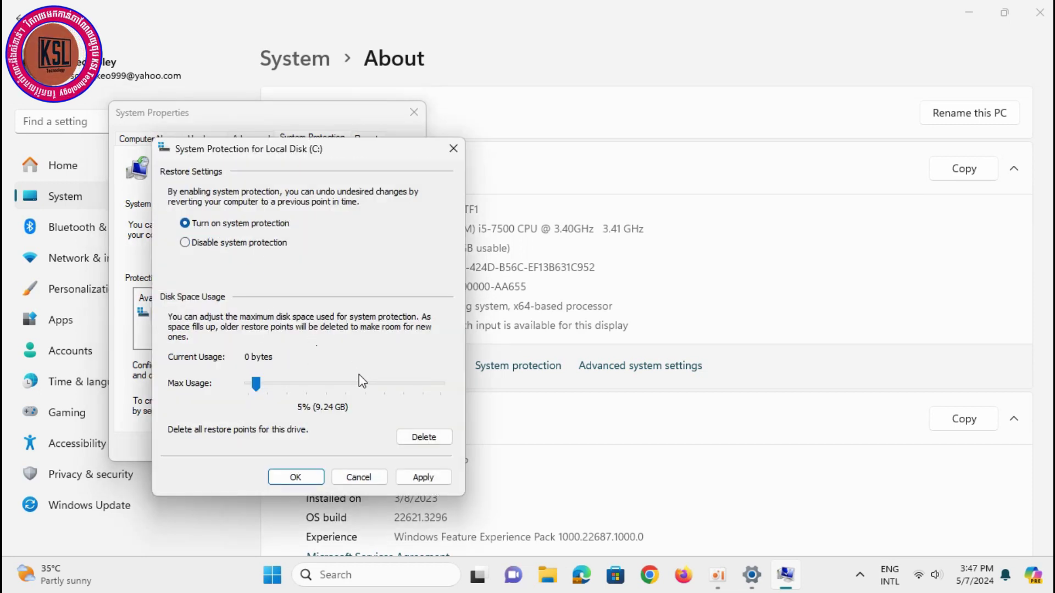
left_click_drag(251, 384, 317, 392)
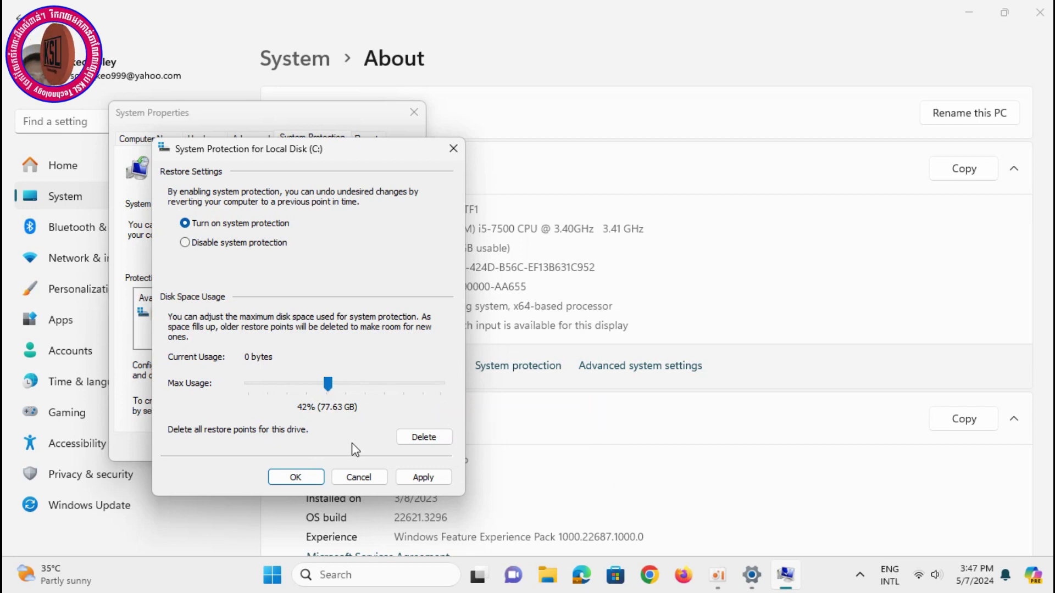
left_click(413, 478)
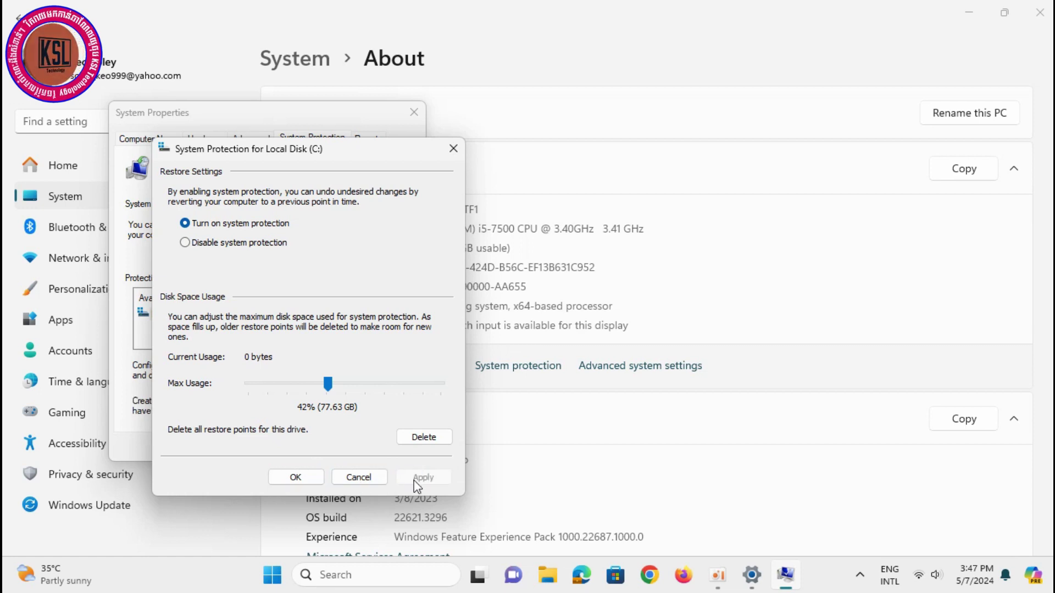
left_click(295, 477)
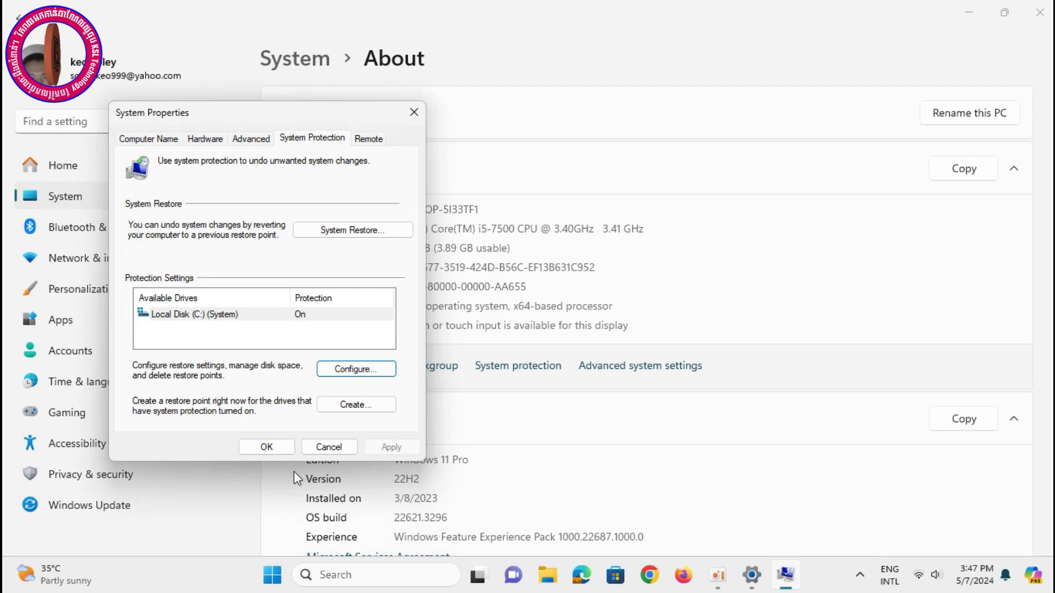
- Start System Restore, cancel it without restoring, and close System Properties
left_click(351, 231)
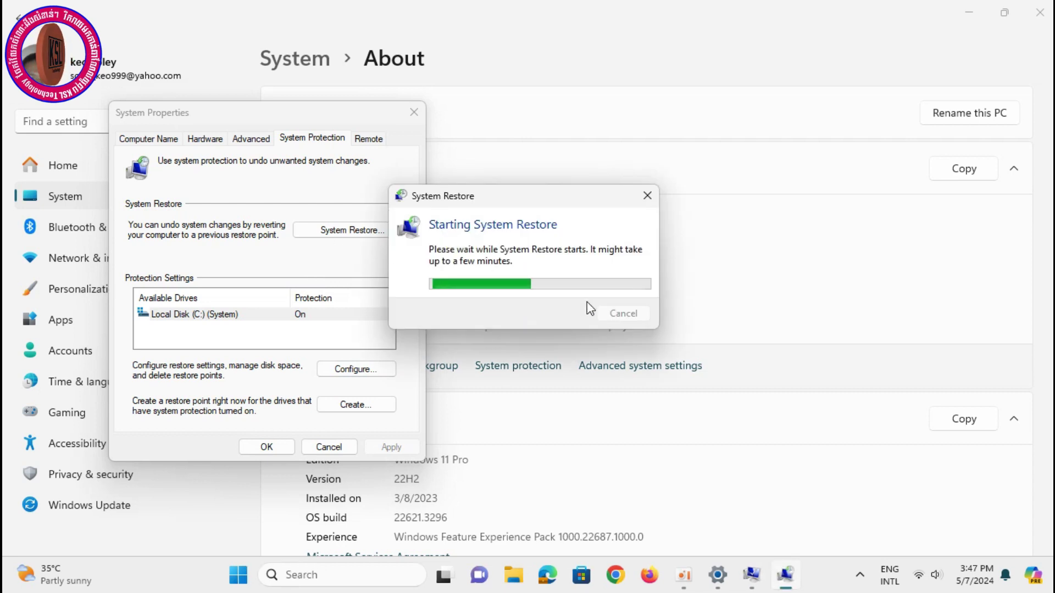
left_click(704, 454)
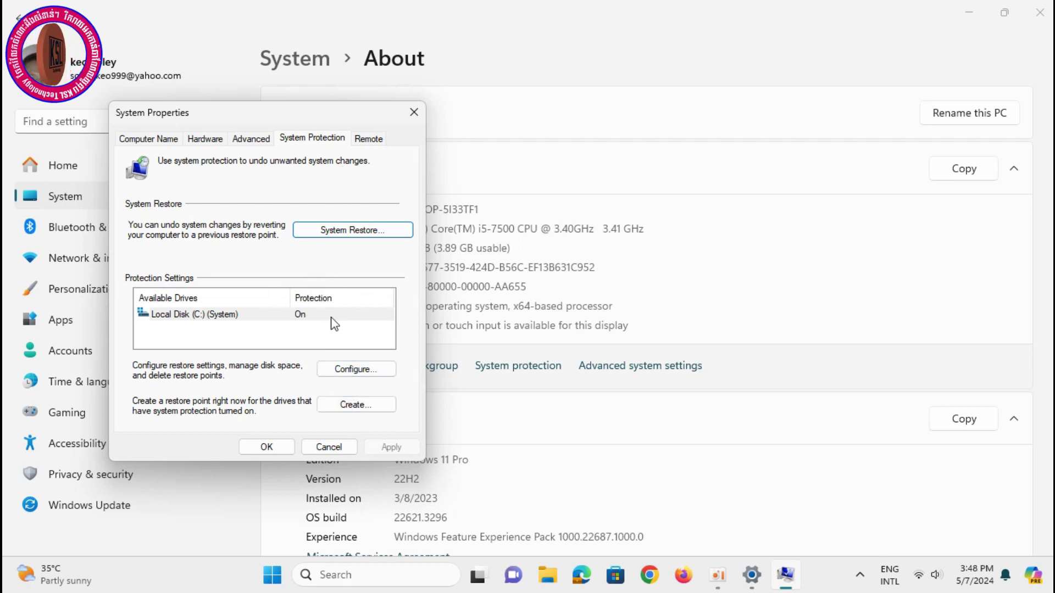
left_click(269, 448)
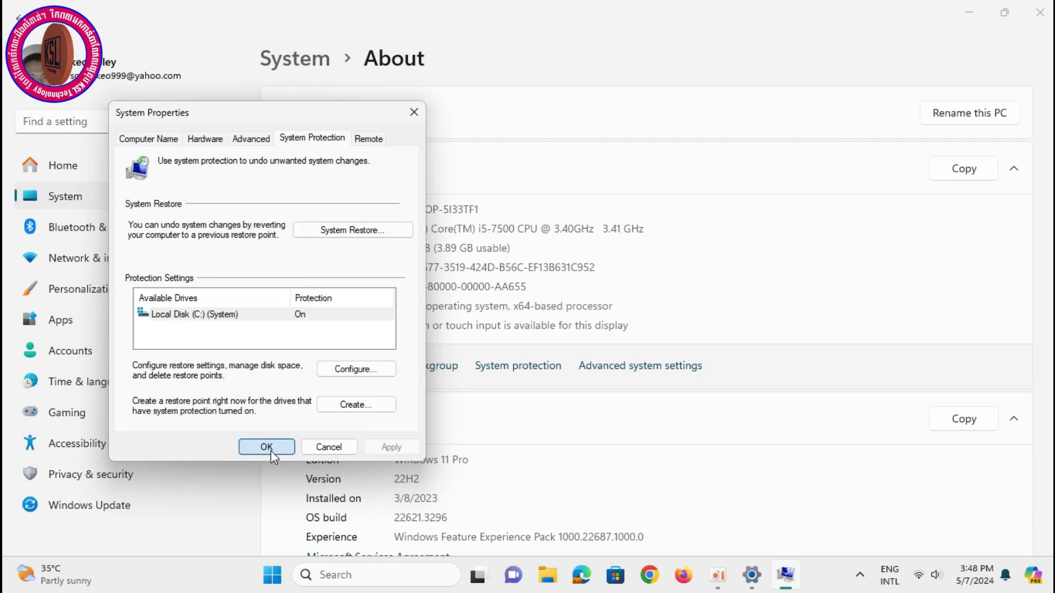
- Search Settings for "mul", open the Multitasking settings and turn off Snap windows
scroll(487, 322, "down", 2)
scroll(487, 323, "down", 4)
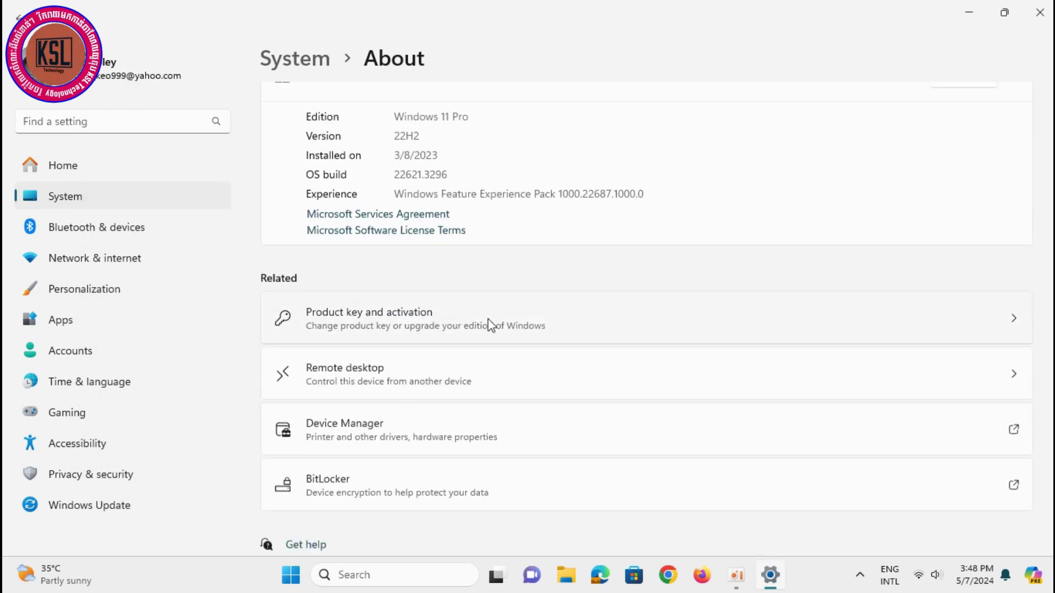
scroll(499, 353, "up", 7)
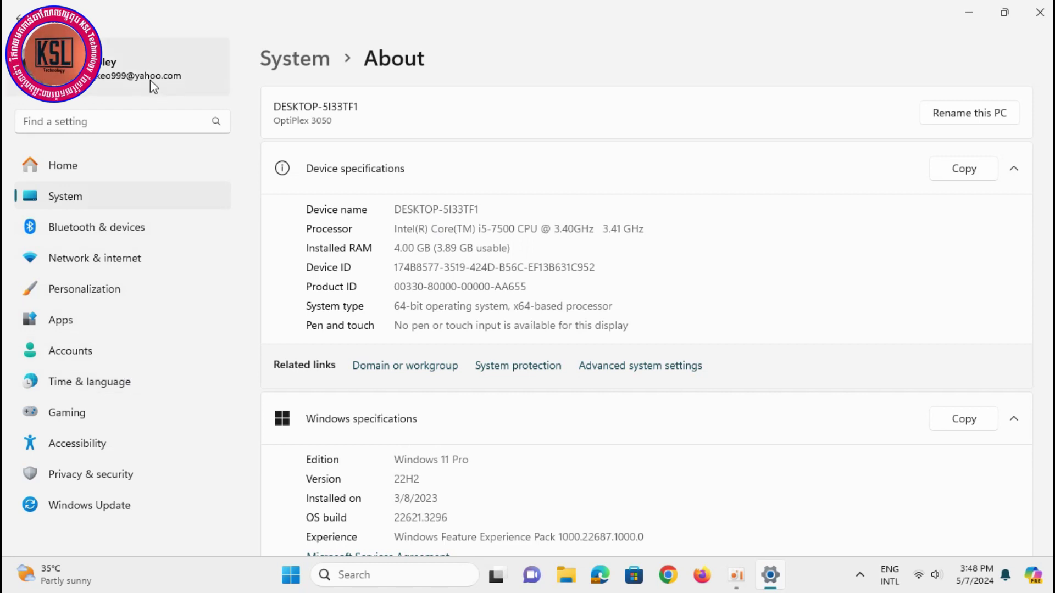
left_click(91, 130)
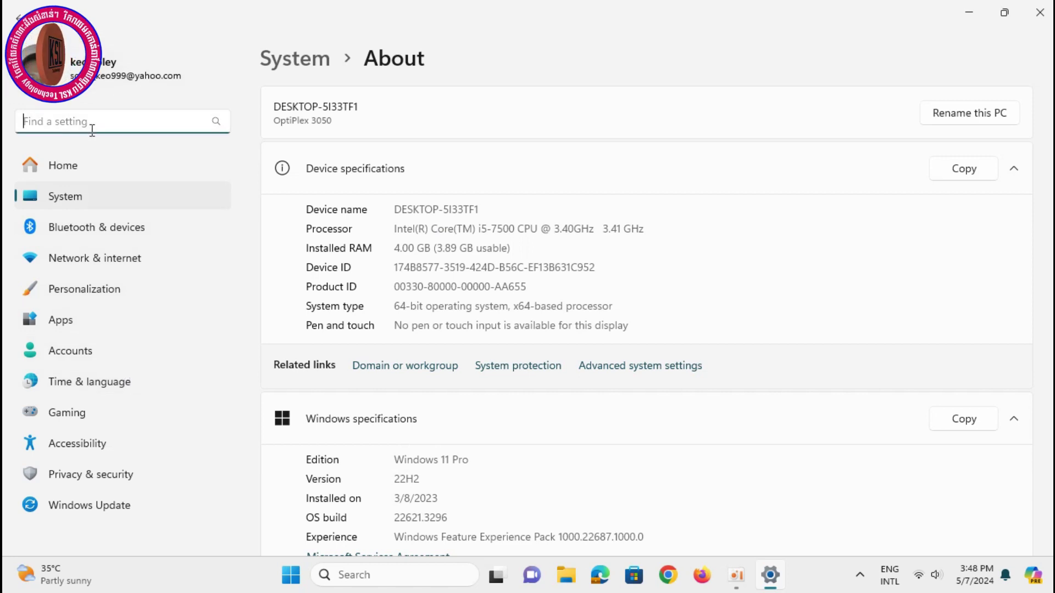
type("m")
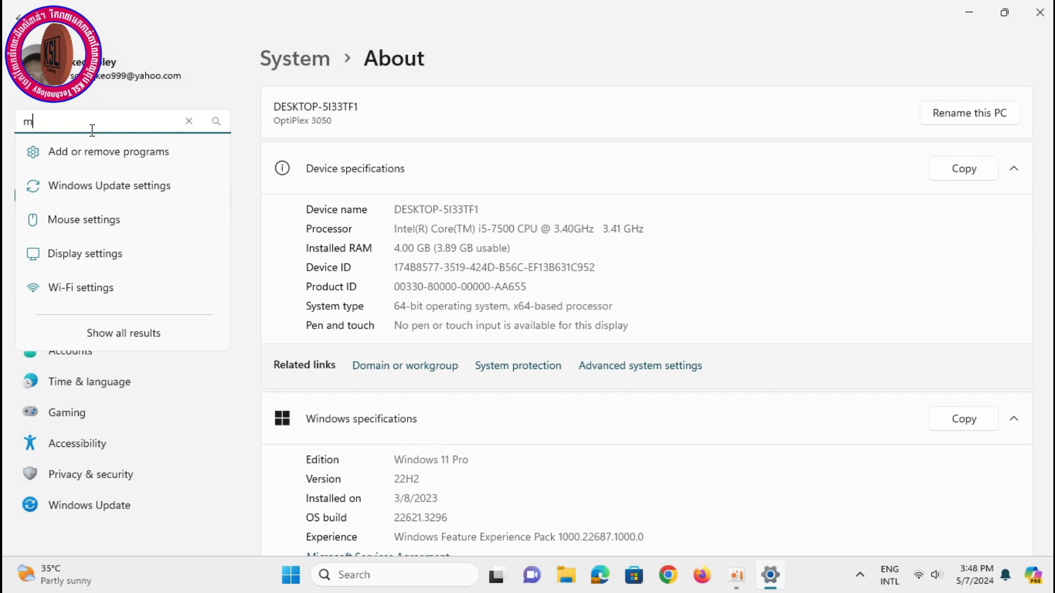
type("u")
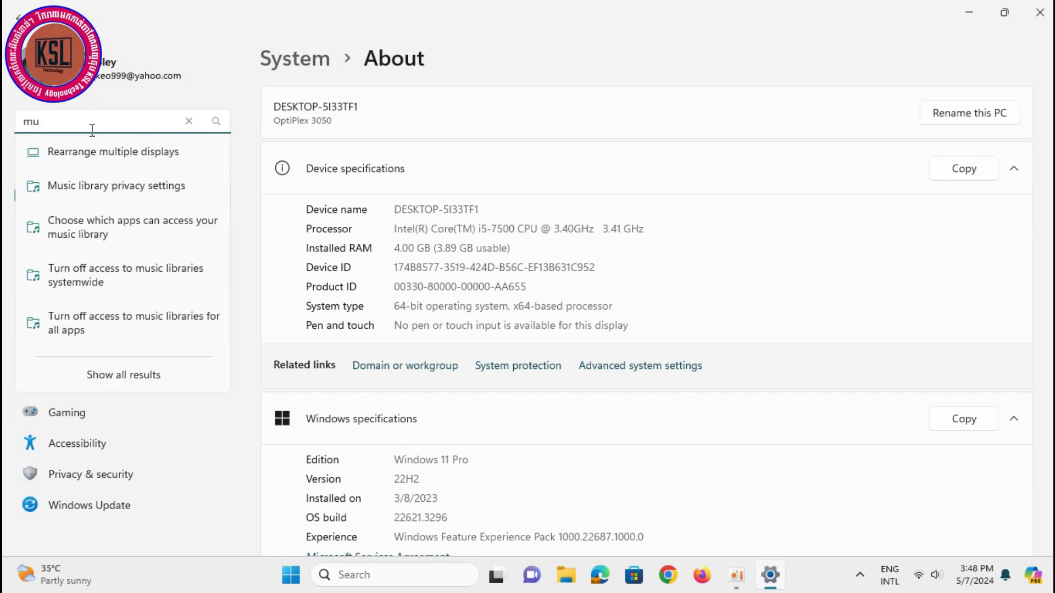
type("l")
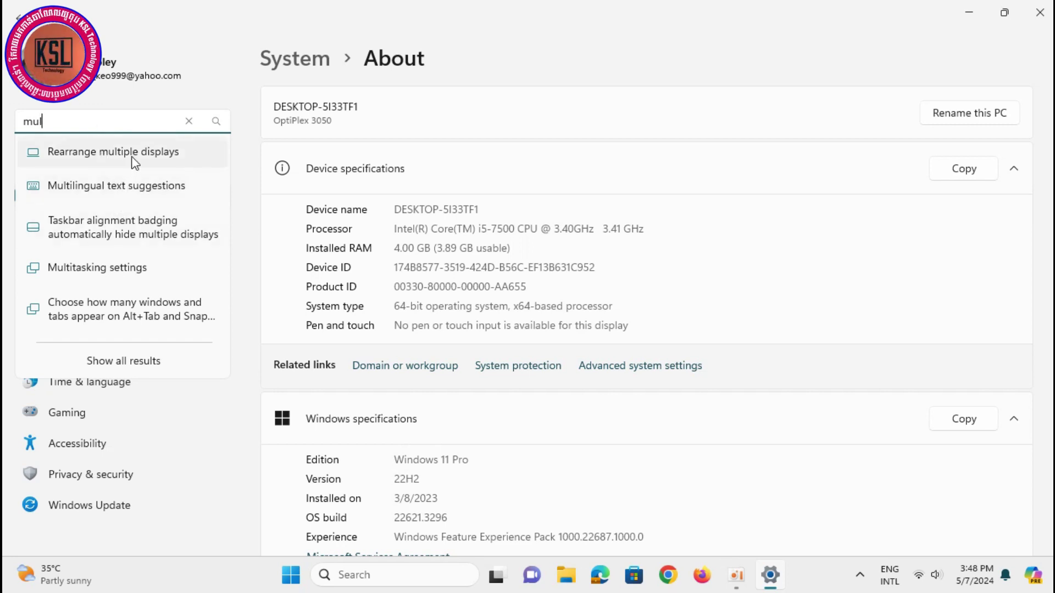
left_click(117, 276)
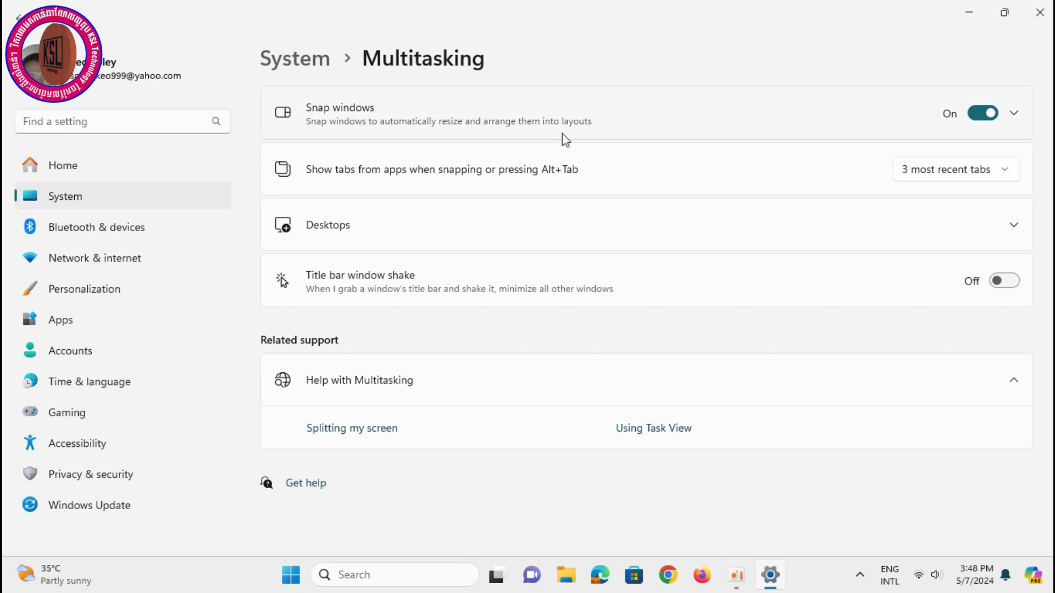
left_click(981, 116)
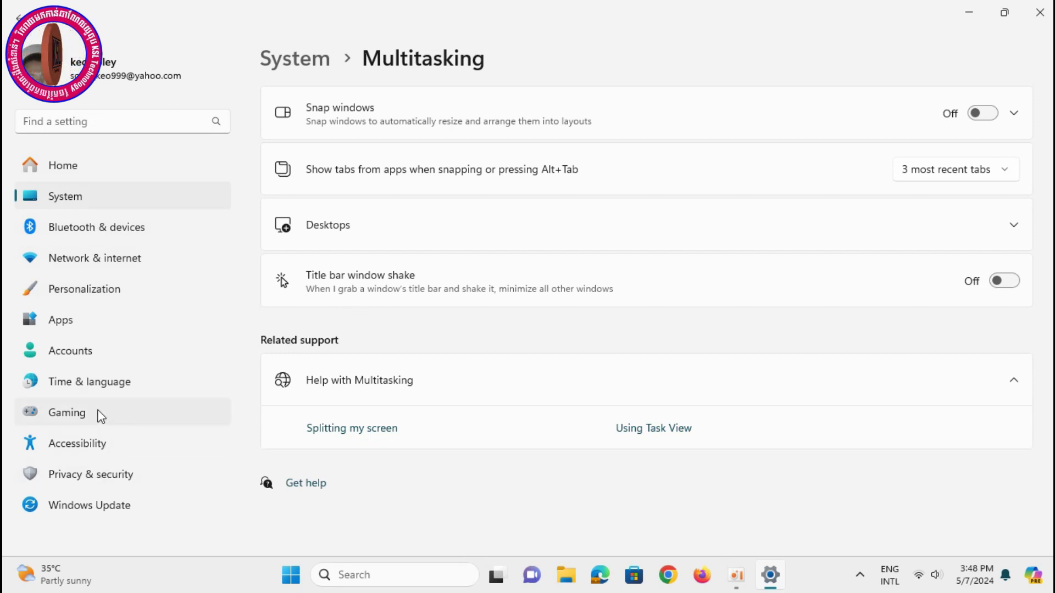
- Review the Settings home page, the Personalization categories and the Background options, and close Settings
left_click(81, 167)
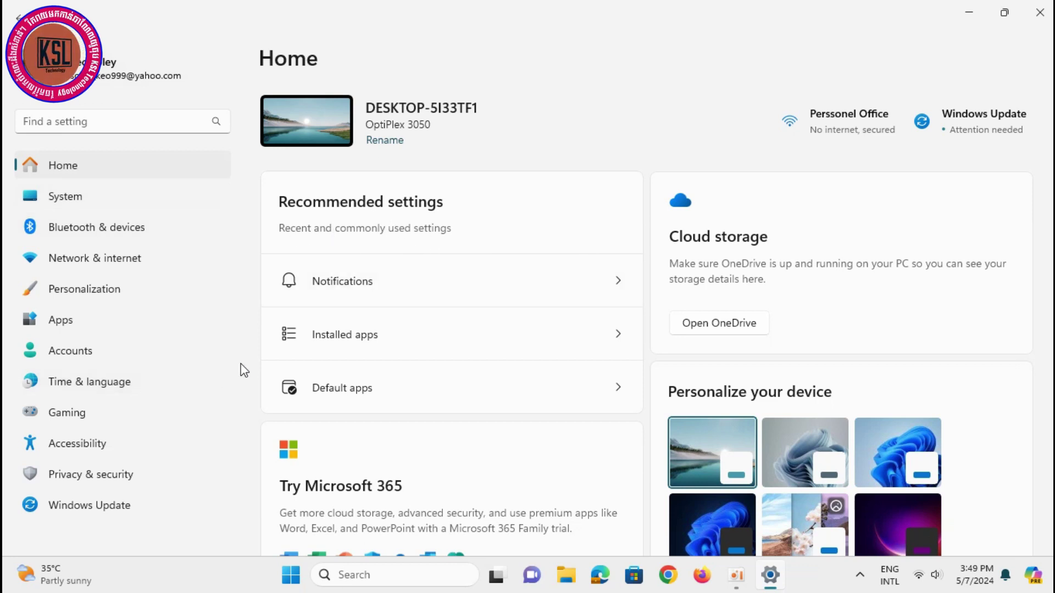
scroll(784, 403, "down", 5)
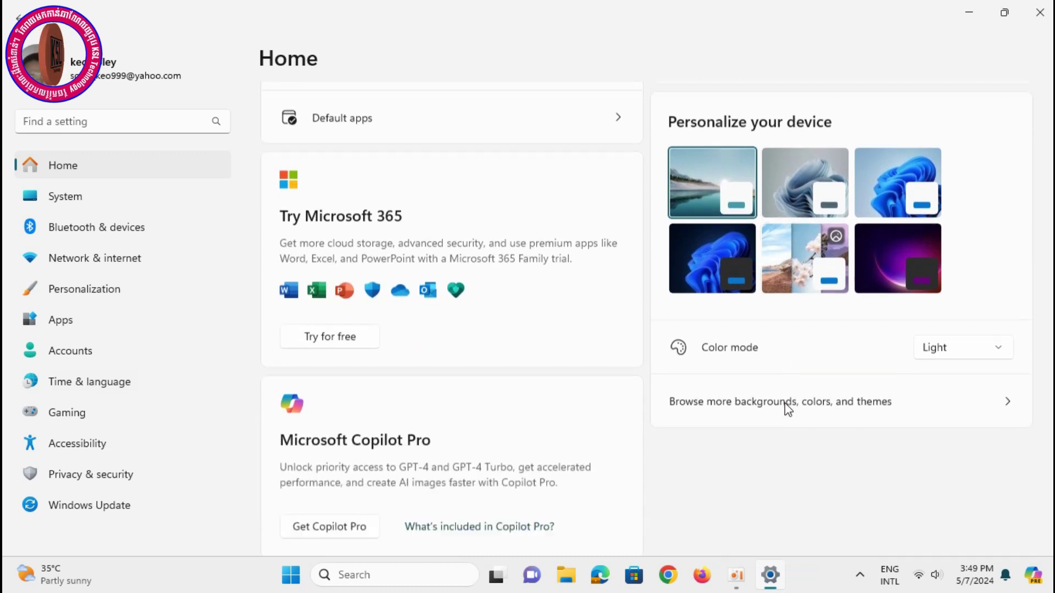
scroll(784, 404, "down", 1)
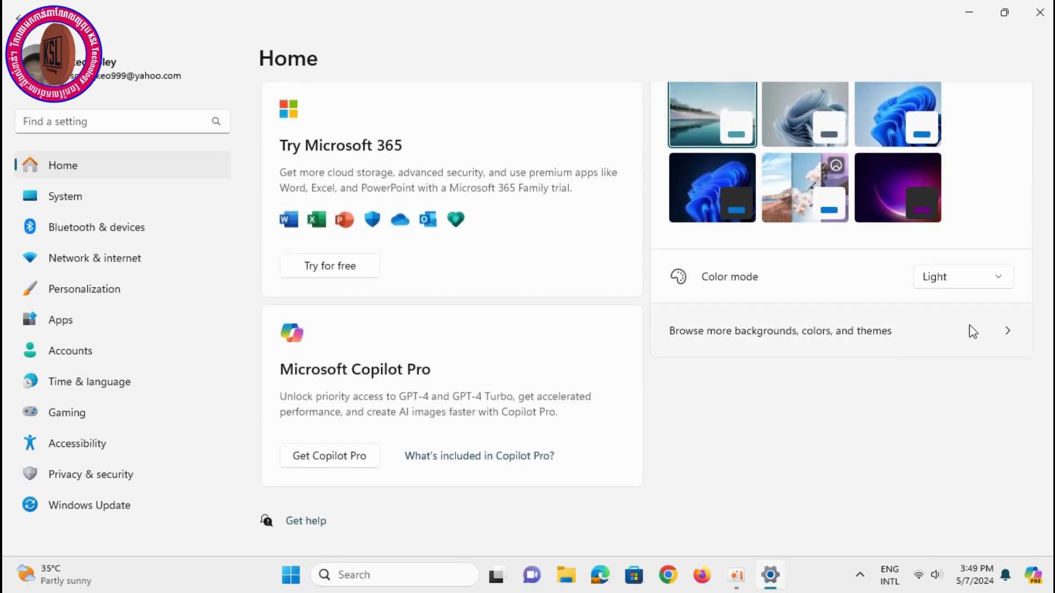
left_click(1009, 336)
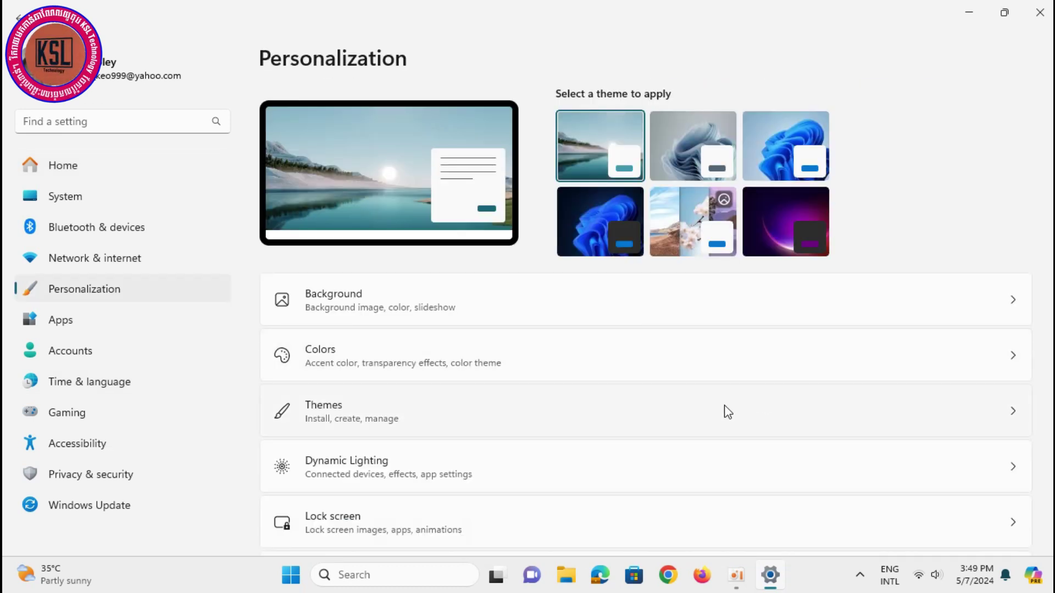
left_click(967, 307)
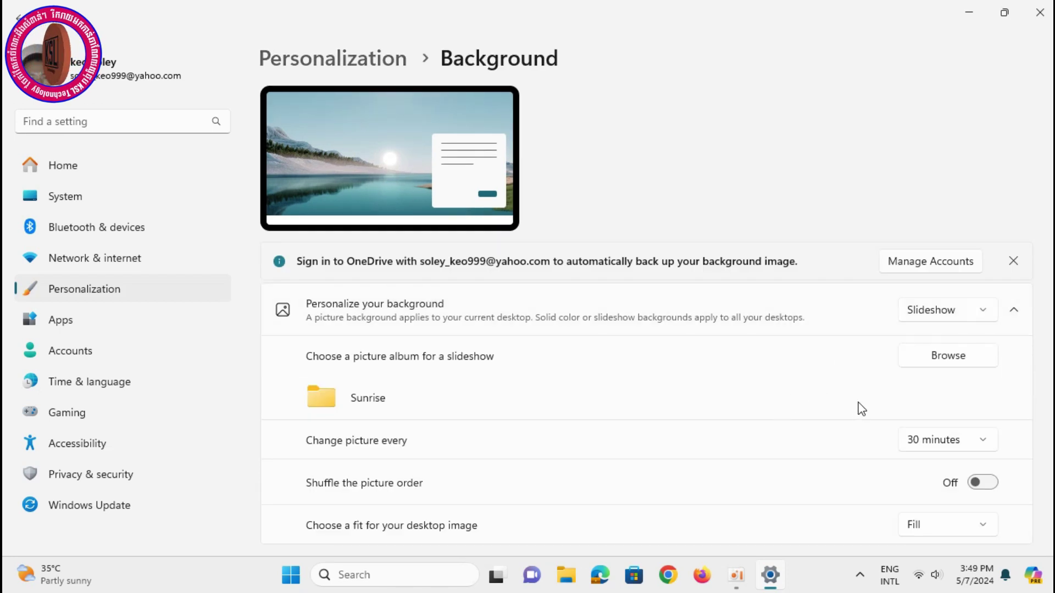
scroll(862, 410, "down", 2)
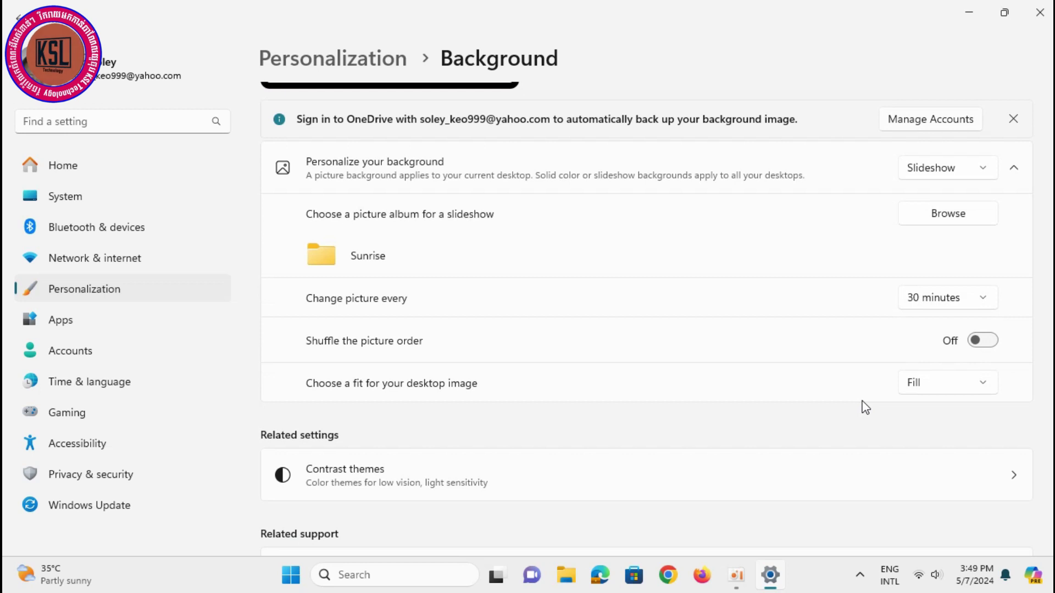
scroll(865, 407, "down", 3)
scroll(865, 409, "up", 5)
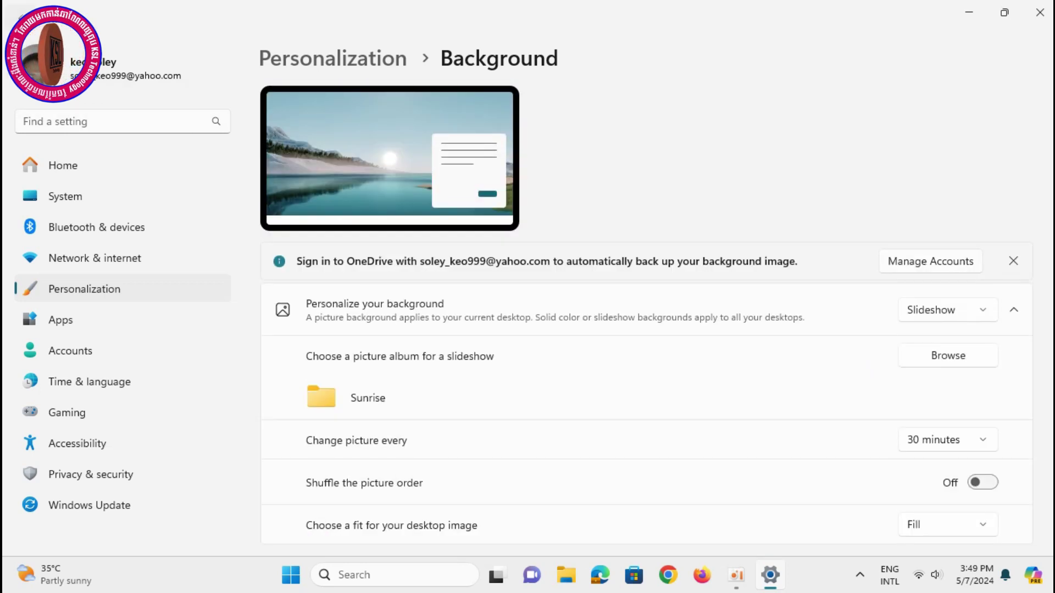
key("alt+Left")
scroll(918, 390, "down", 4)
scroll(921, 393, "down", 2)
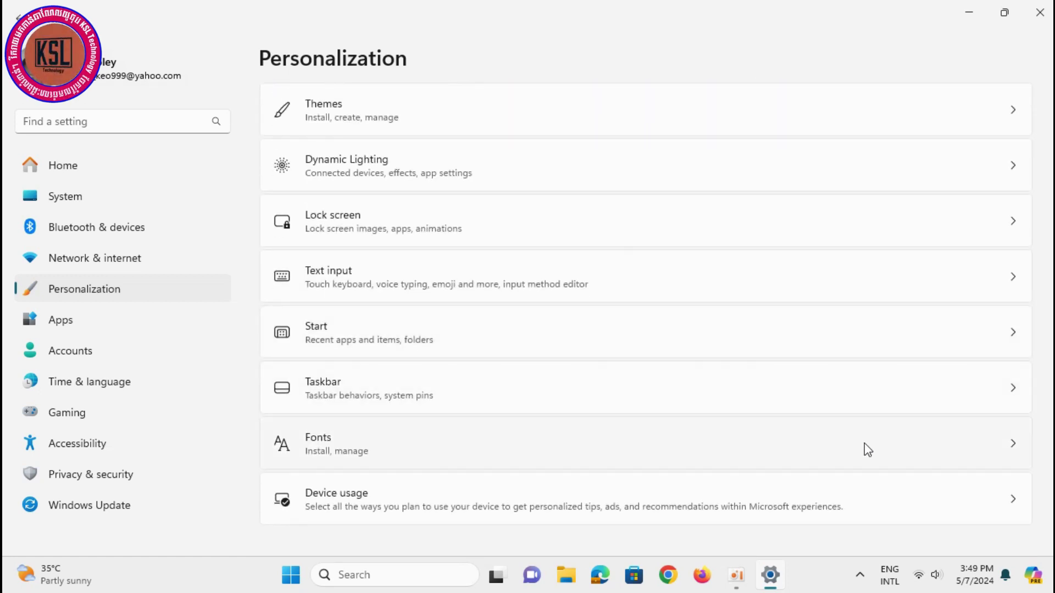
left_click(1050, 5)
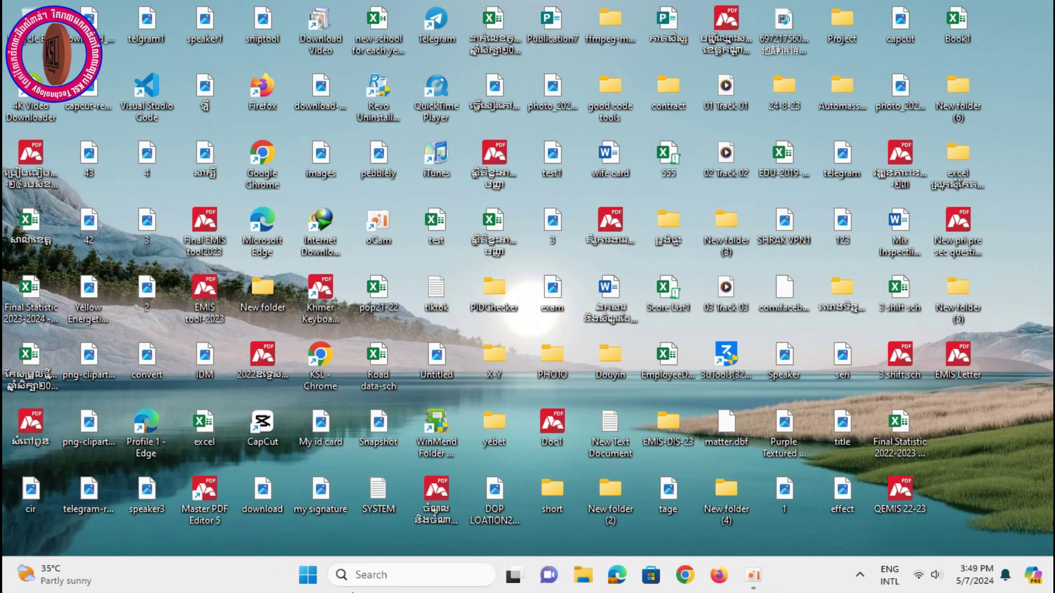
- Switch to Task Manager and maximize its window
right_click(230, 584)
left_click(279, 514)
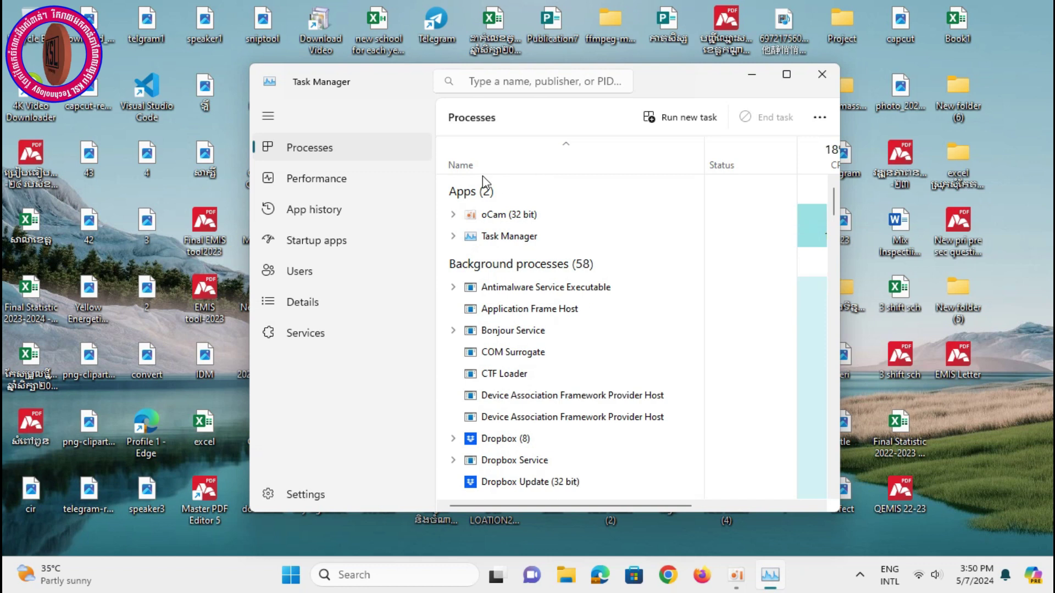
left_click(787, 77)
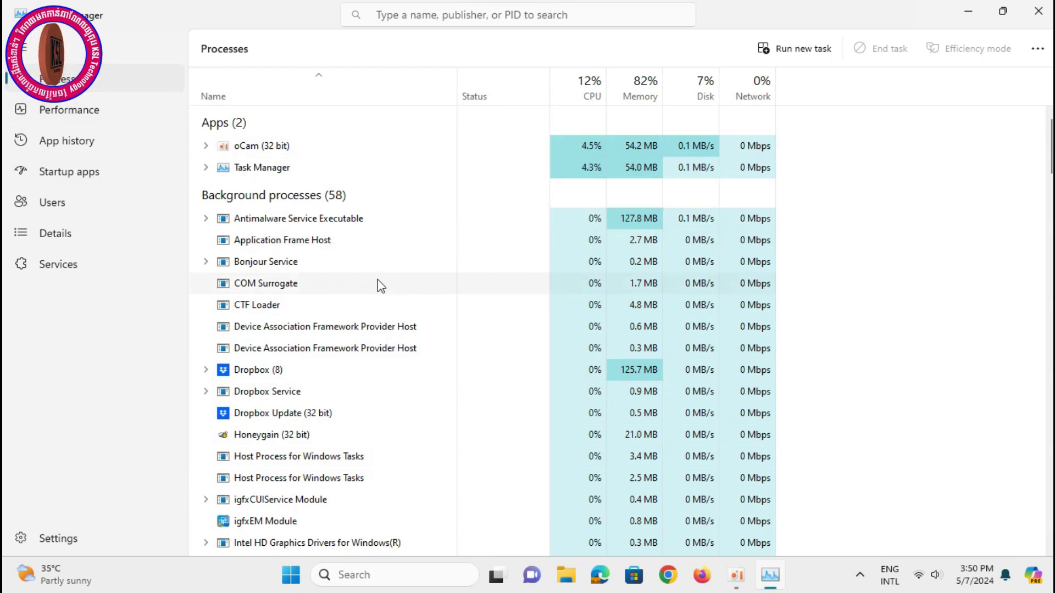
- Examine the running processes, sorting them in turn by CPU, memory, disk and network usage
scroll(264, 281, "down", 1)
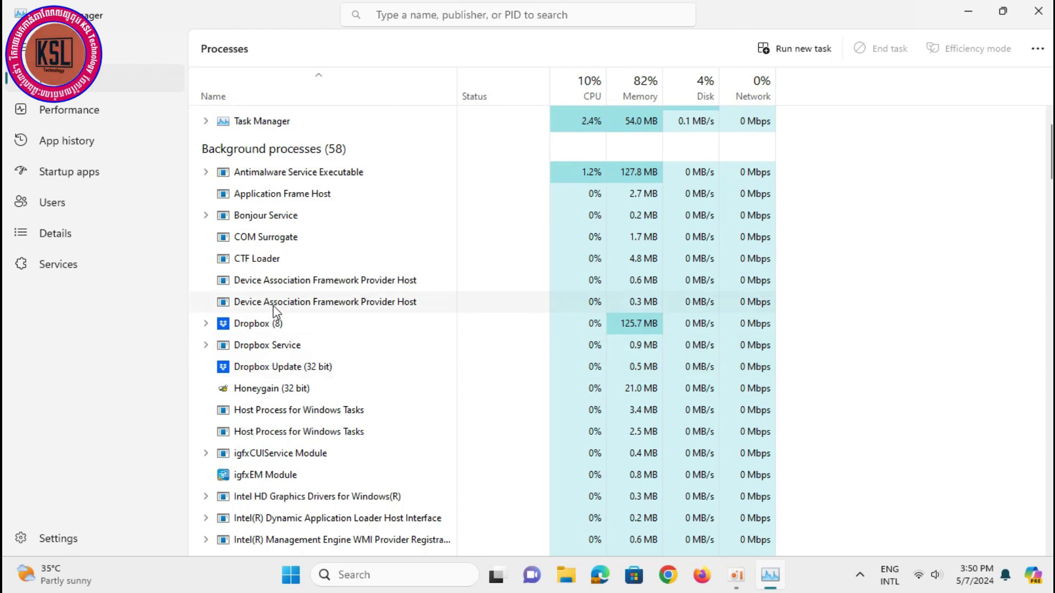
scroll(293, 416, "down", 5)
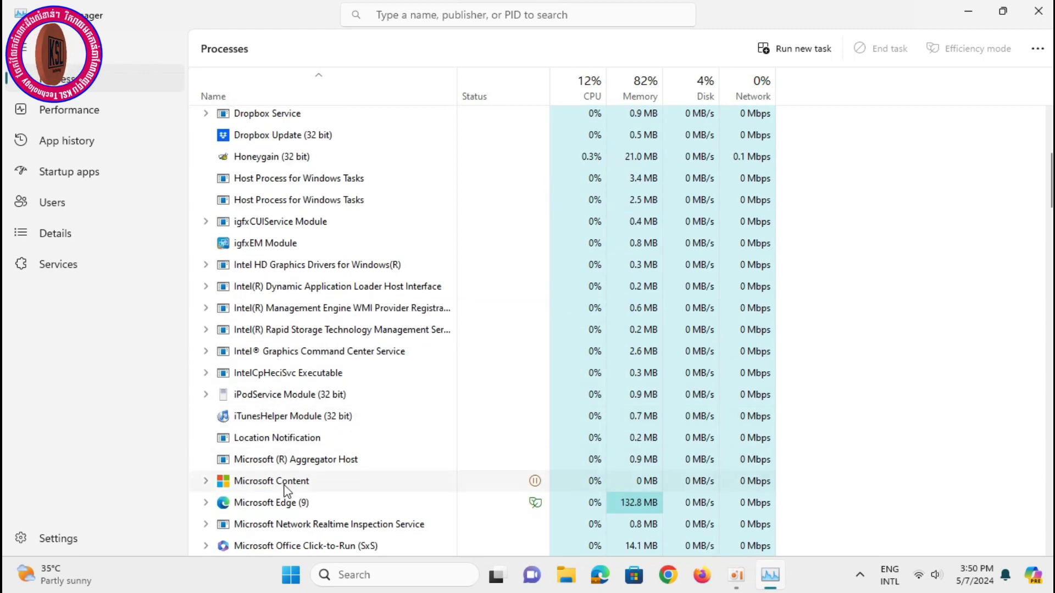
scroll(286, 478, "down", 4)
scroll(332, 430, "up", 9)
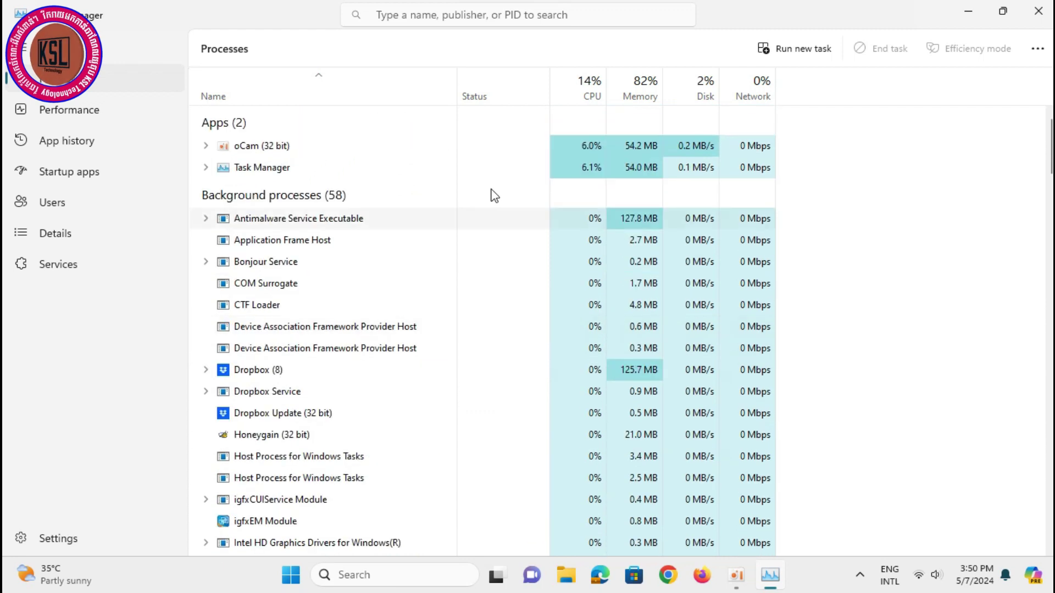
left_click(585, 83)
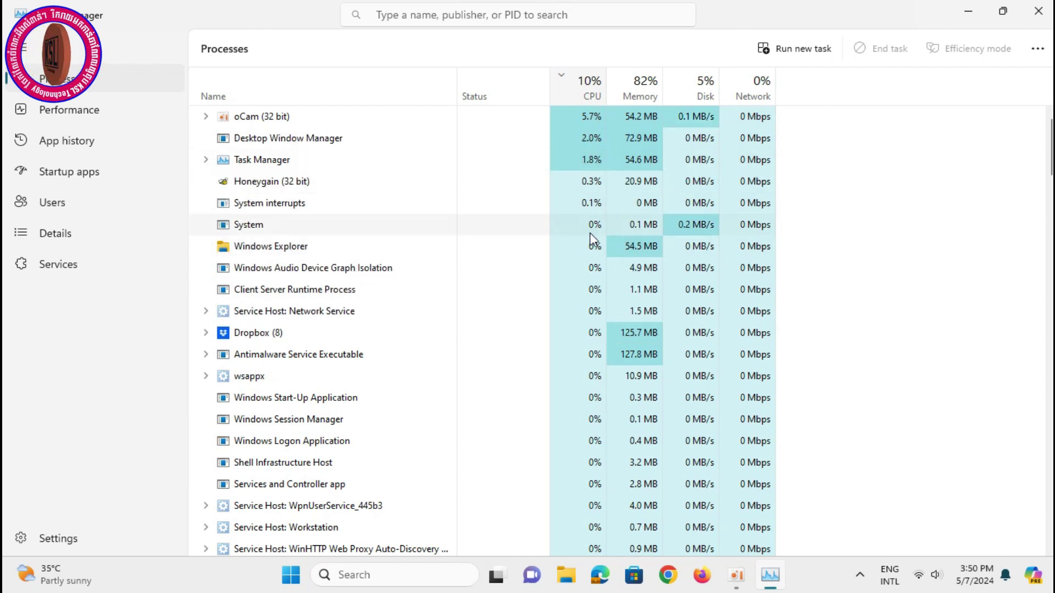
left_click(638, 92)
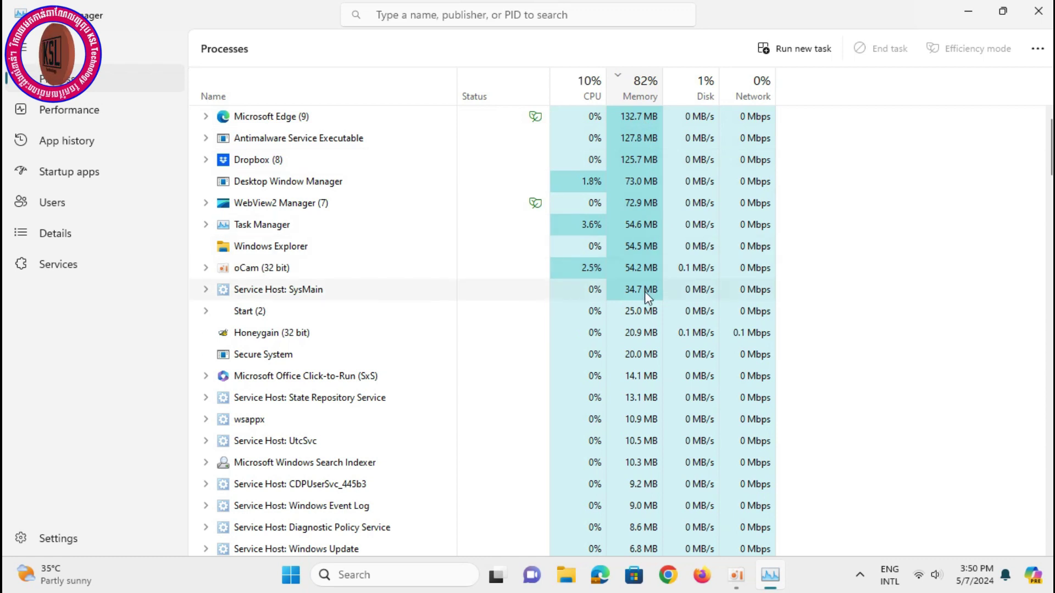
left_click(705, 83)
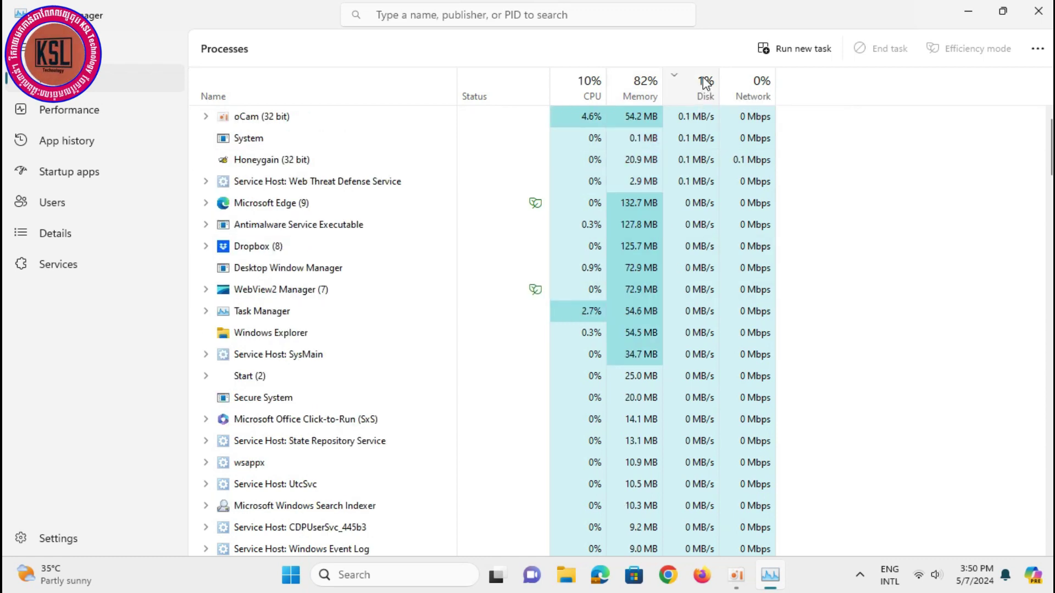
left_click(758, 83)
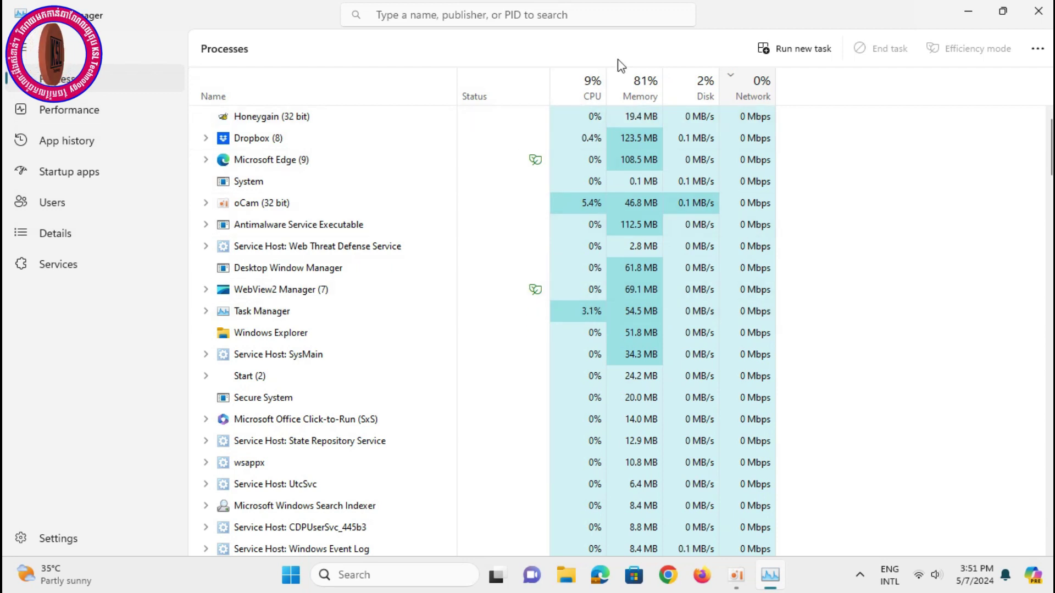
- Sort the running processes by CPU usage and look through Task Manager's Details, Services, Settings, Startup apps and Users pages
left_click(582, 83)
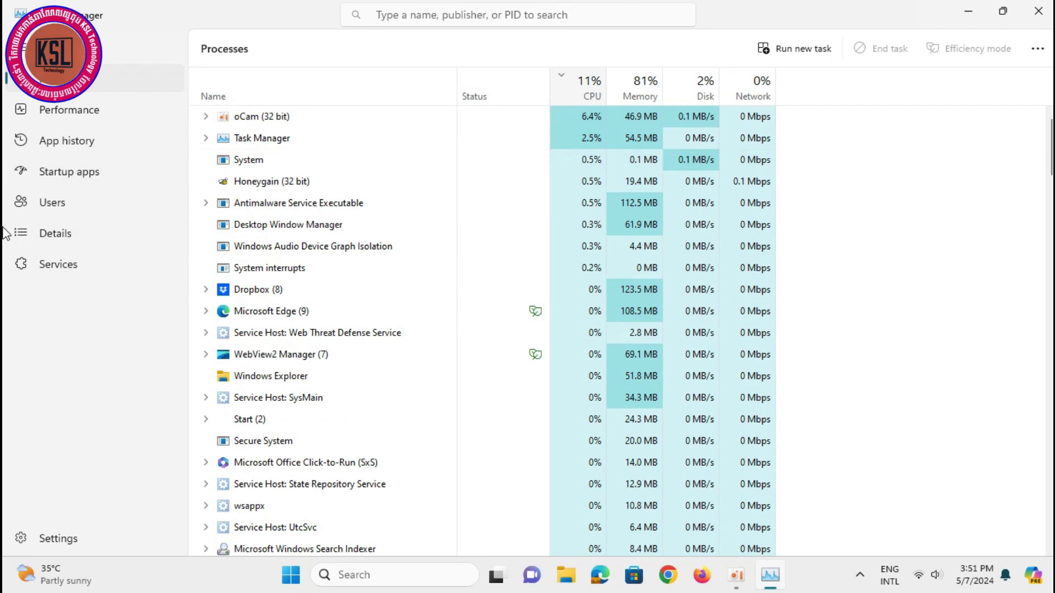
left_click(62, 234)
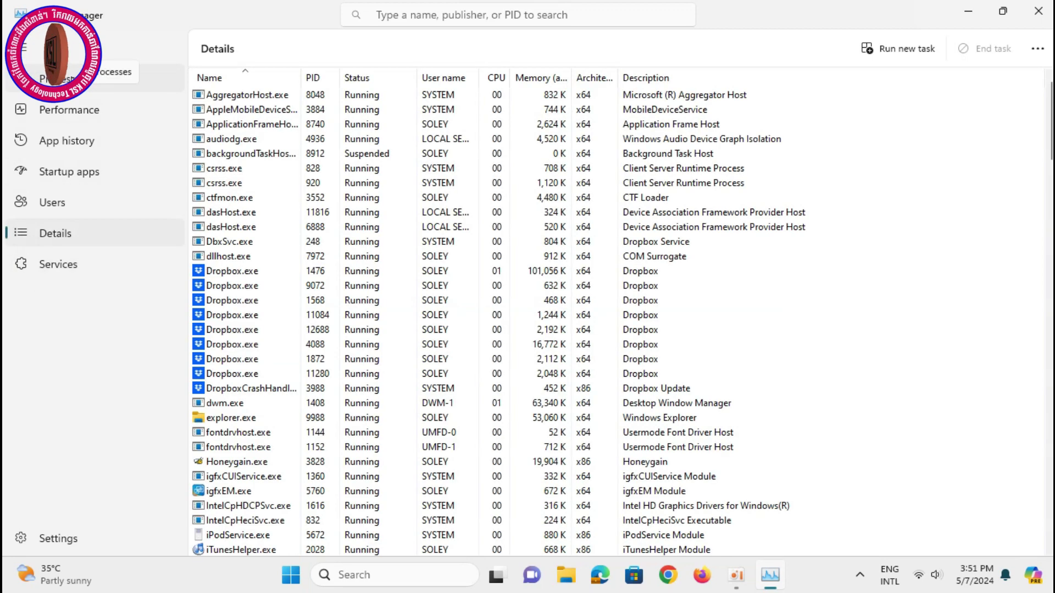
left_click(55, 78)
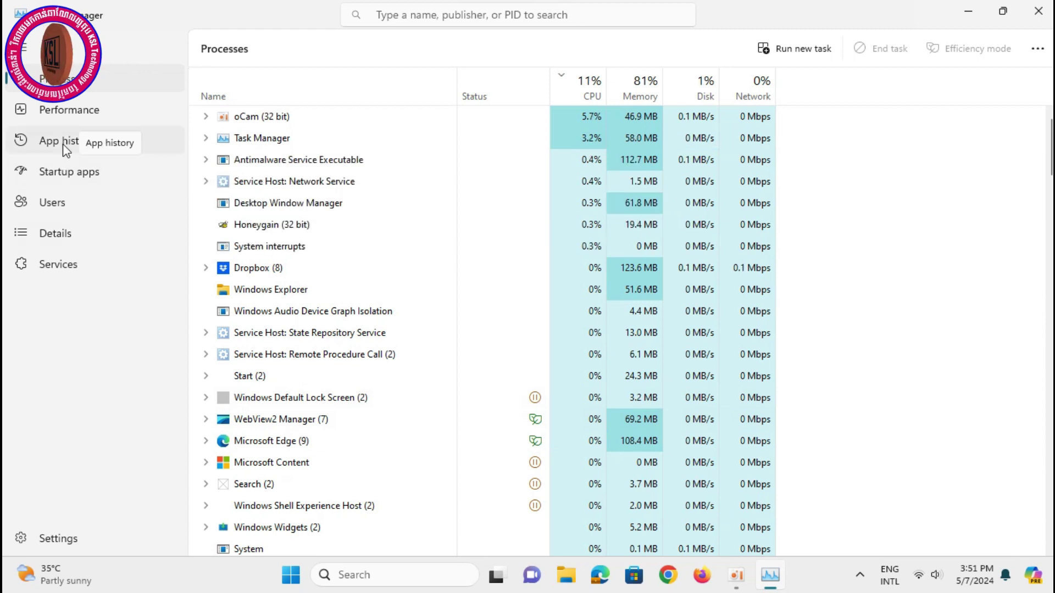
left_click(78, 269)
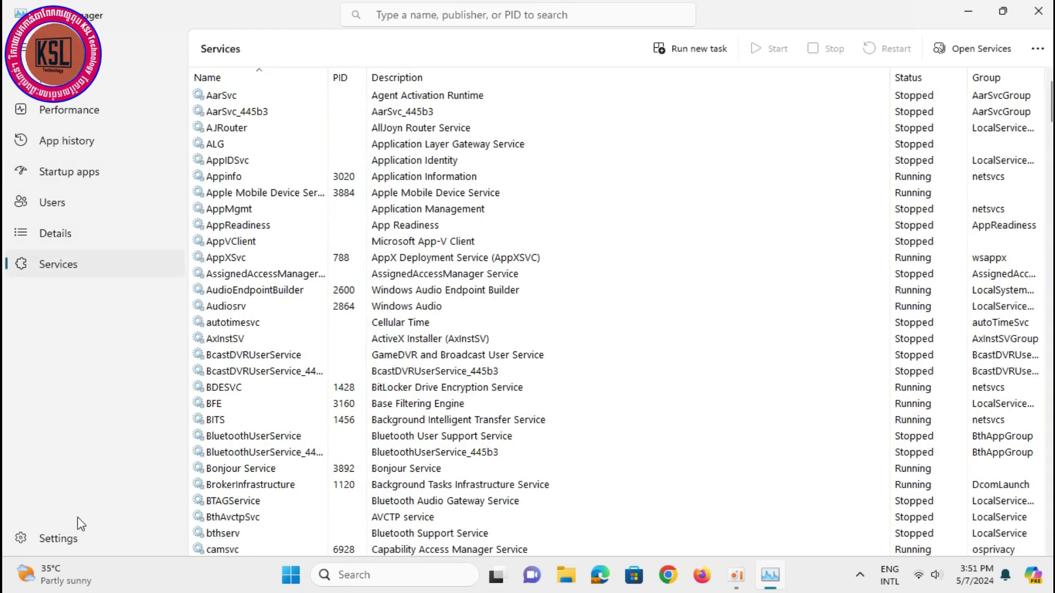
left_click(61, 542)
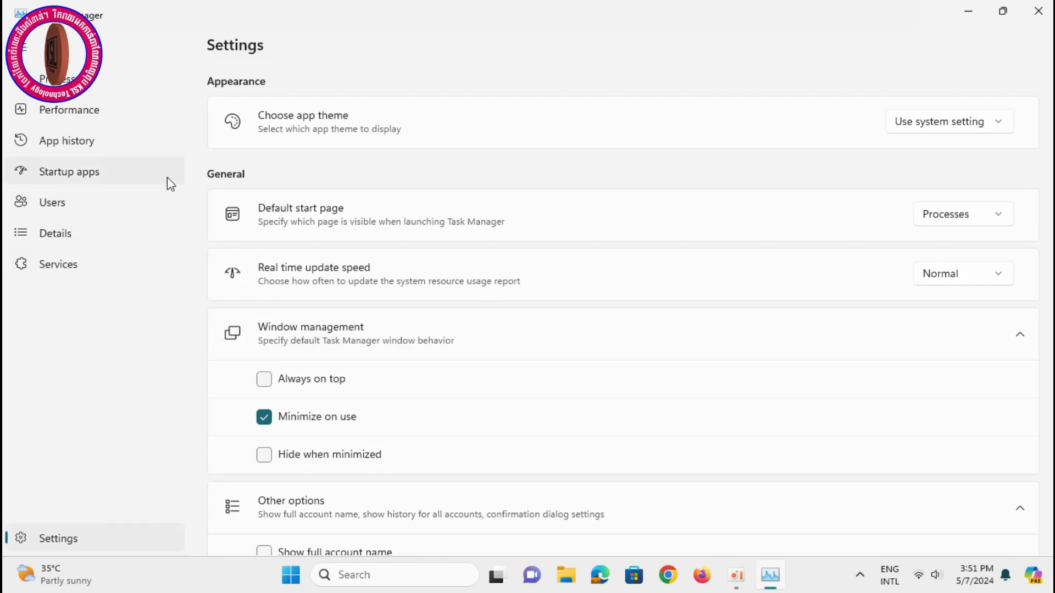
left_click(994, 131)
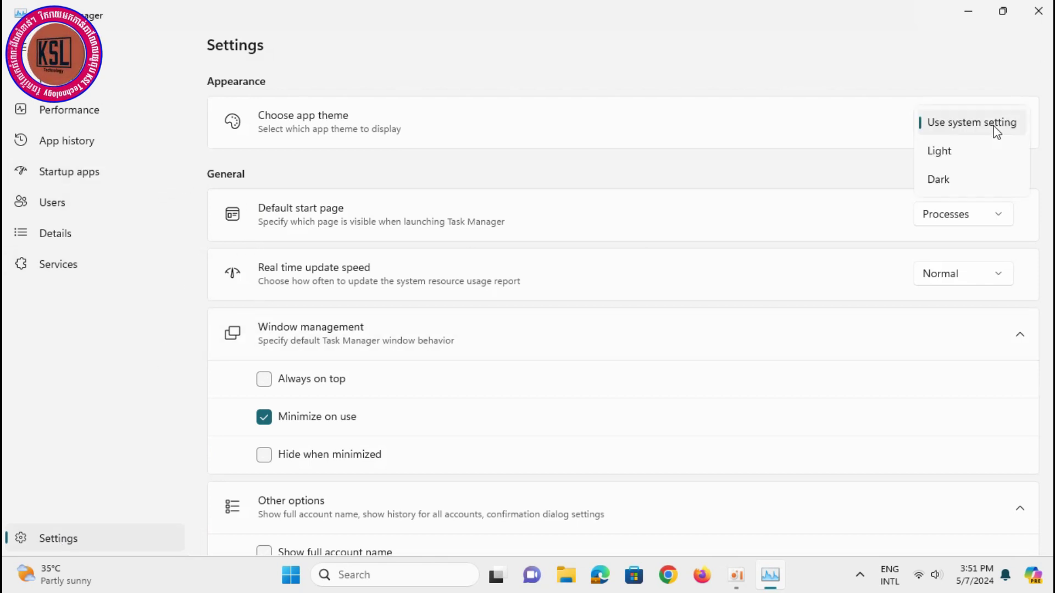
left_click(617, 121)
left_click(39, 177)
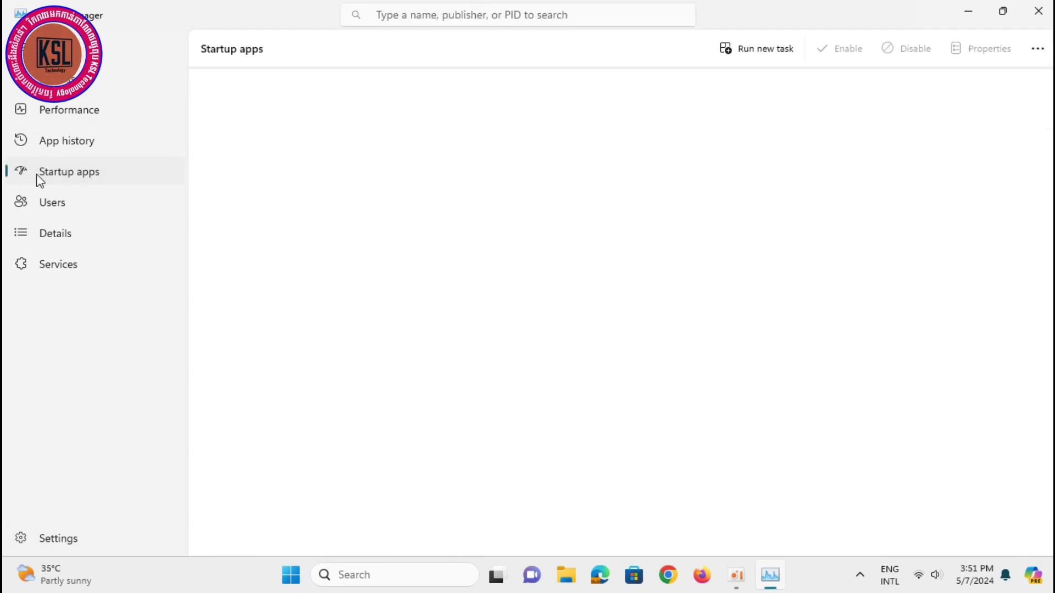
left_click(53, 202)
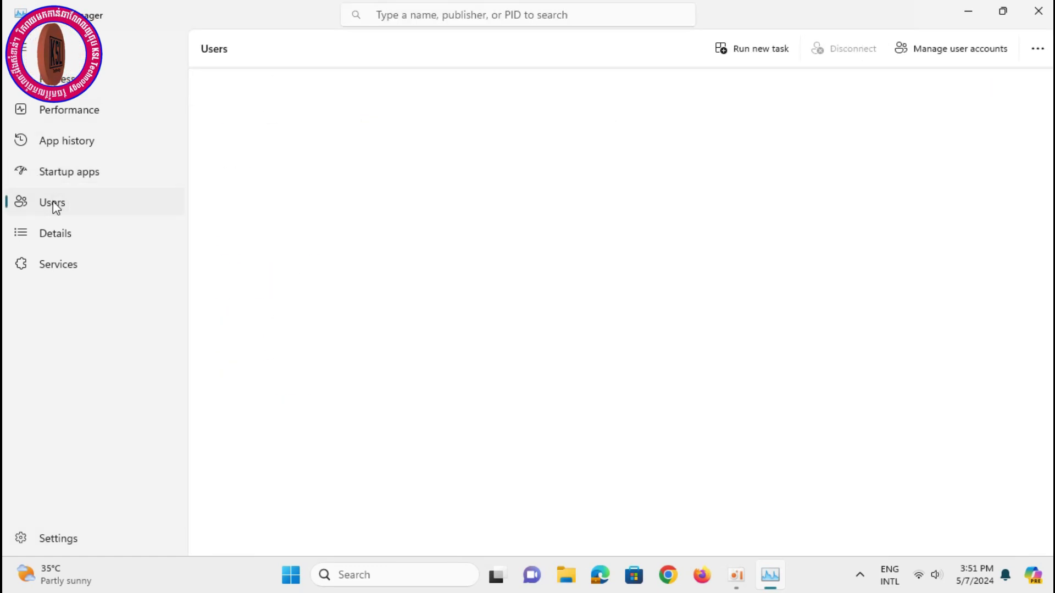
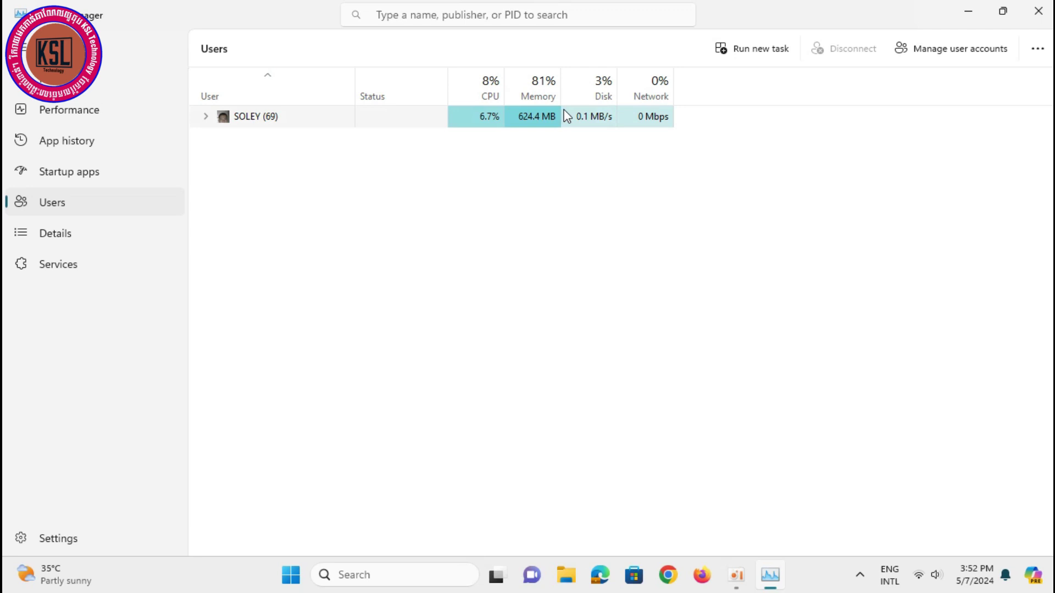
- Review the services list in Task Manager, open the full Services console from it and maximize the console window
left_click(71, 265)
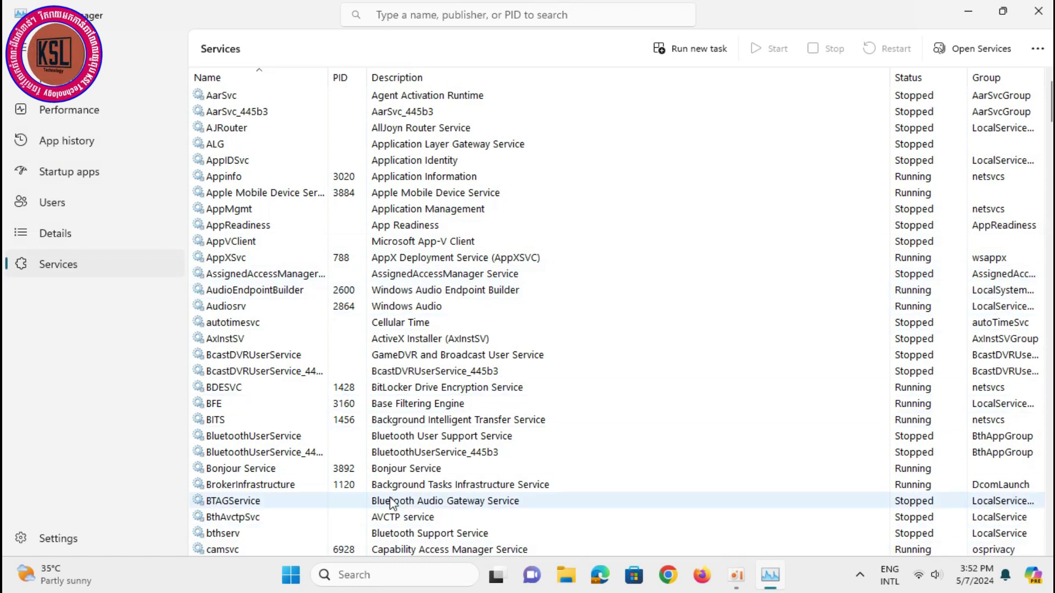
scroll(382, 501, "down", 20)
scroll(983, 285, "down", 1)
mouse_move(1051, 217)
left_mouse_down()
mouse_move(1051, 505)
mouse_move(1051, 217)
left_mouse_up()
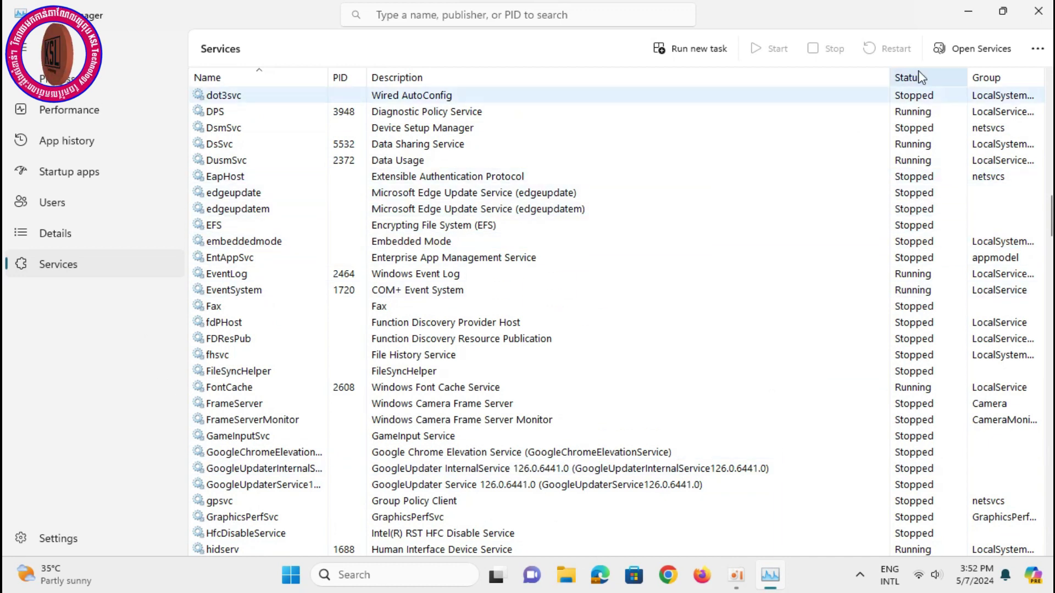
left_click(980, 49)
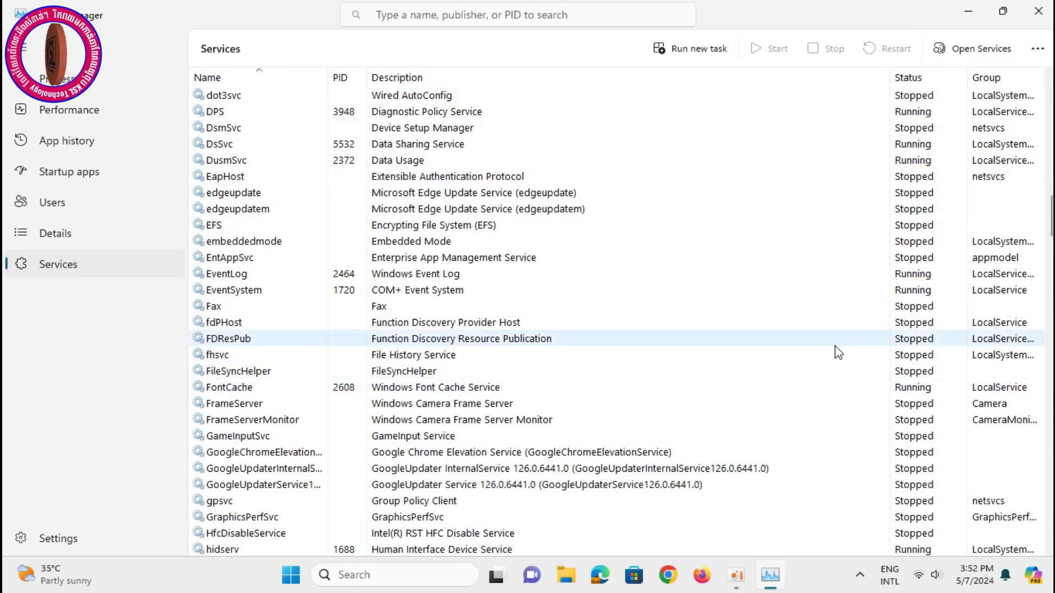
left_click(987, 52)
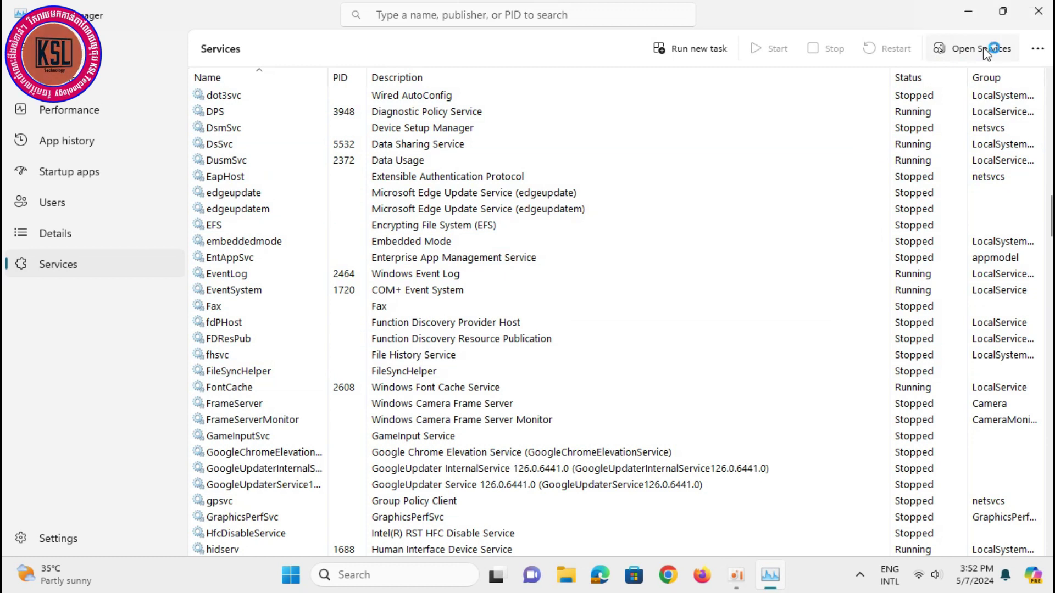
scroll(760, 511, "down", 3)
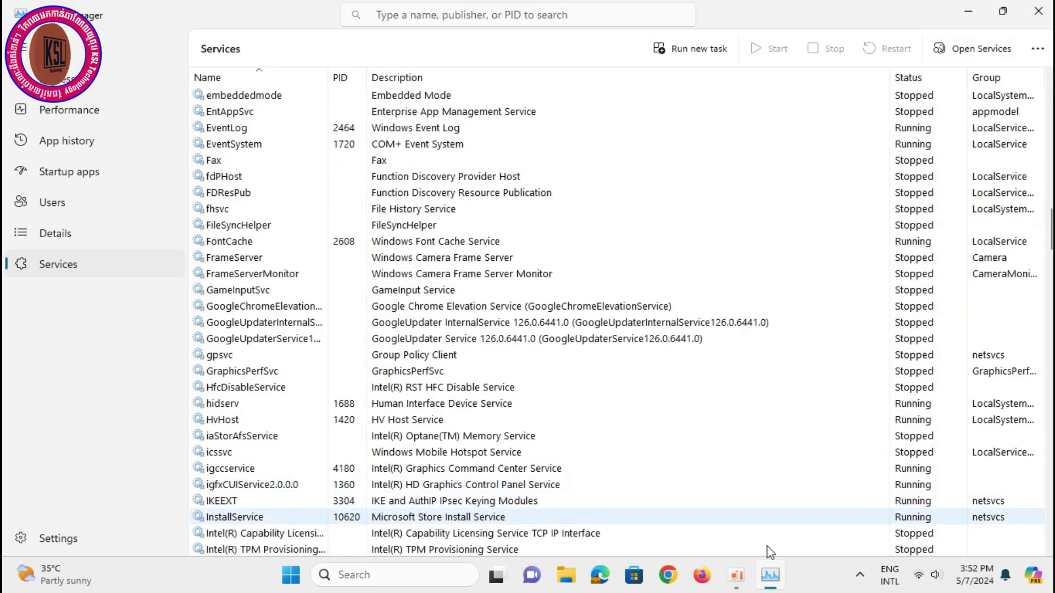
left_click(770, 578)
left_click(770, 577)
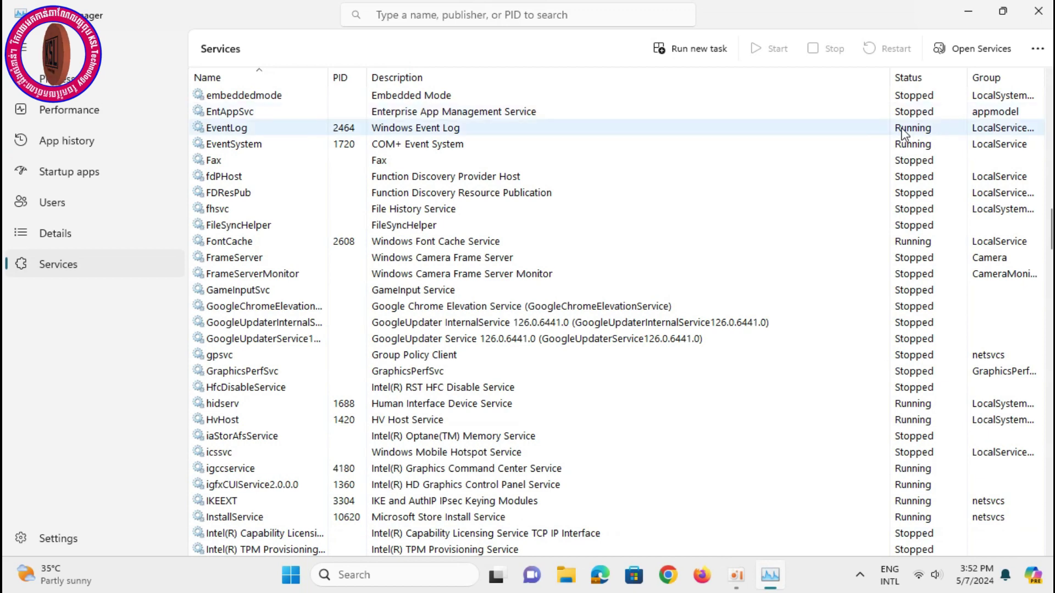
scroll(772, 161, "up", 5)
scroll(772, 161, "up", 20)
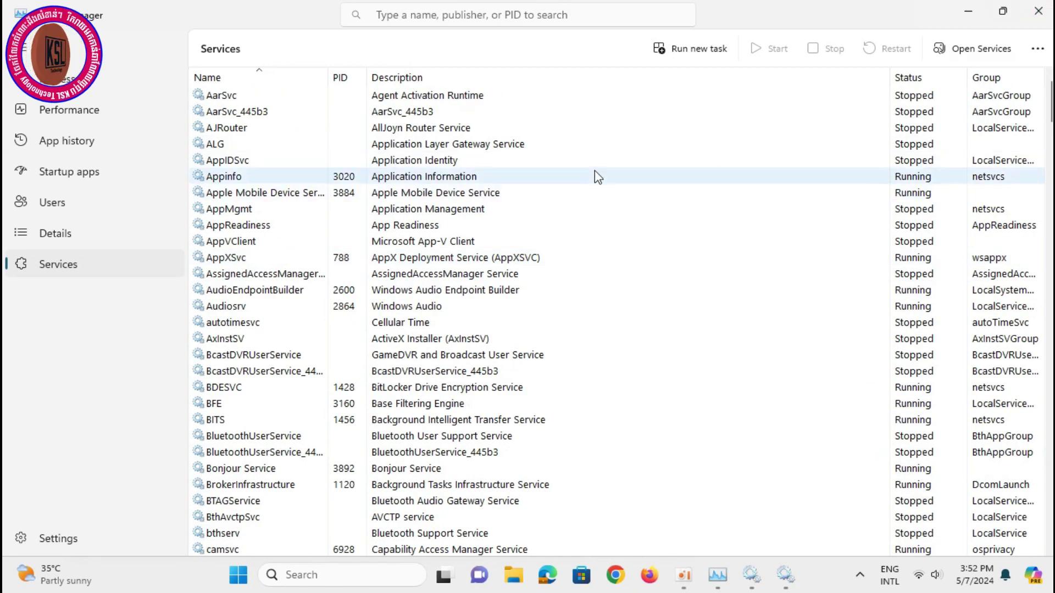
left_click(972, 52)
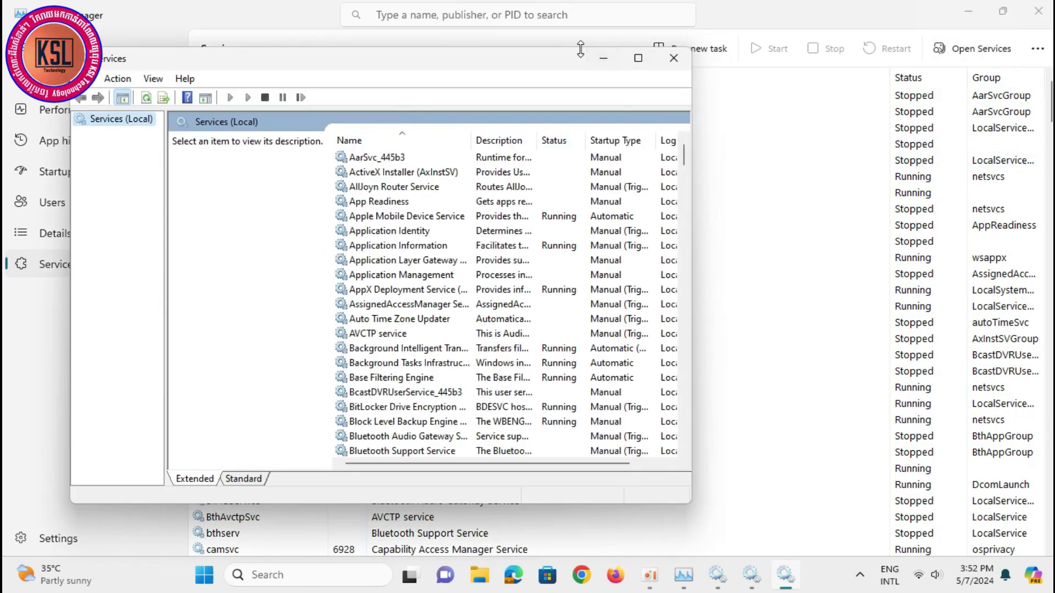
left_click(637, 59)
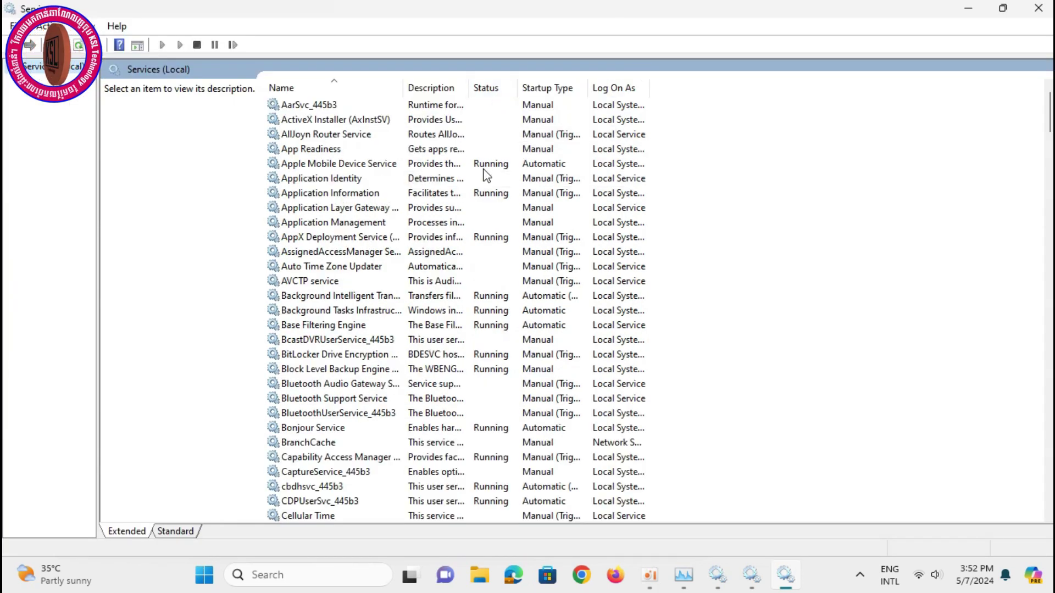
- Look through the services with their status and startup type, and go to the Xbox services in the list
scroll(504, 198, "down", 20)
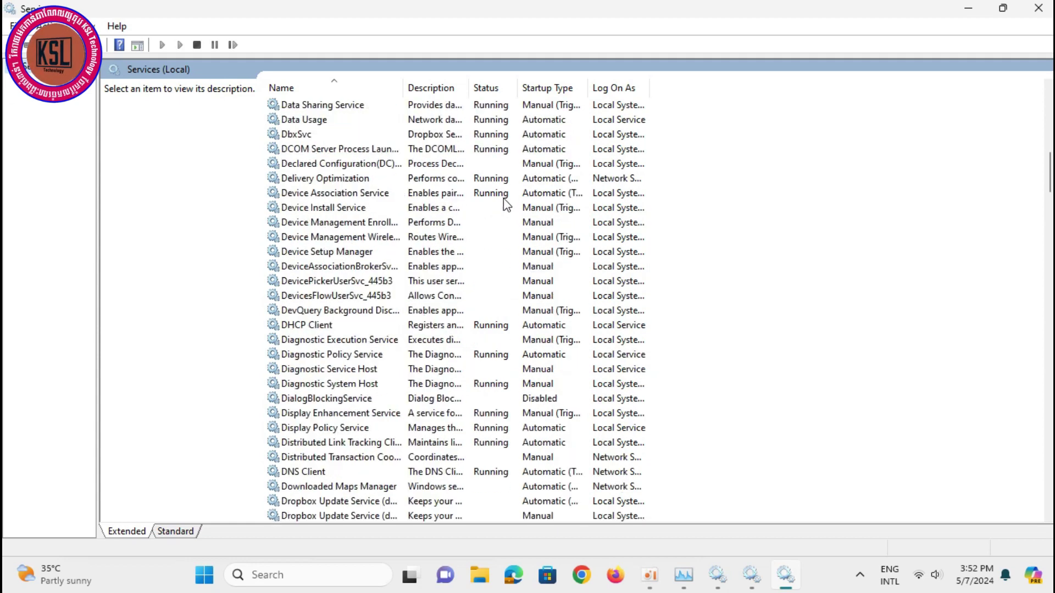
scroll(527, 230, "down", 20)
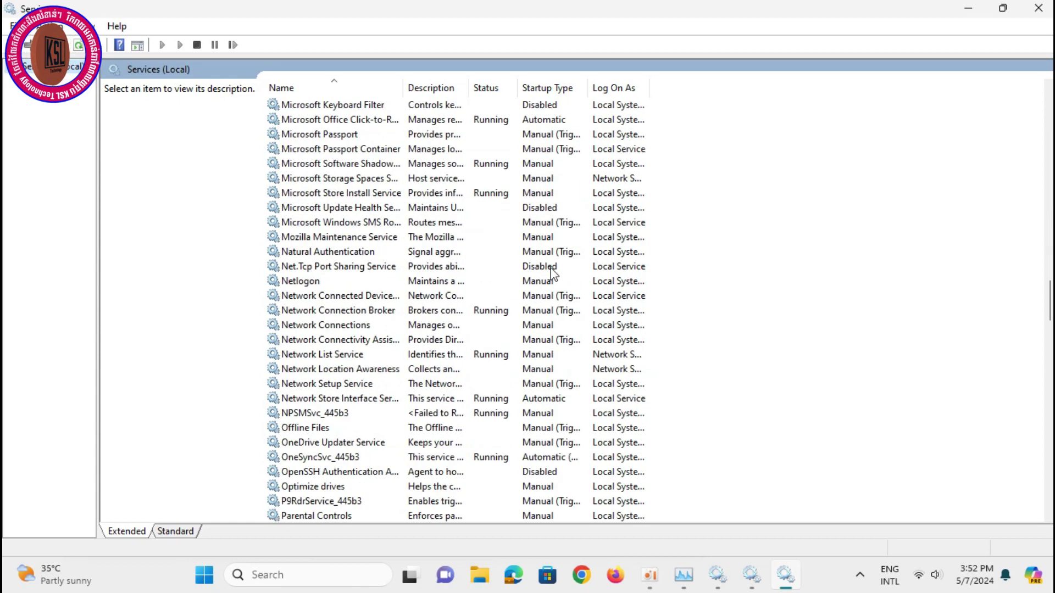
scroll(547, 326, "down", 5)
left_click_drag(1050, 379, 1038, 568)
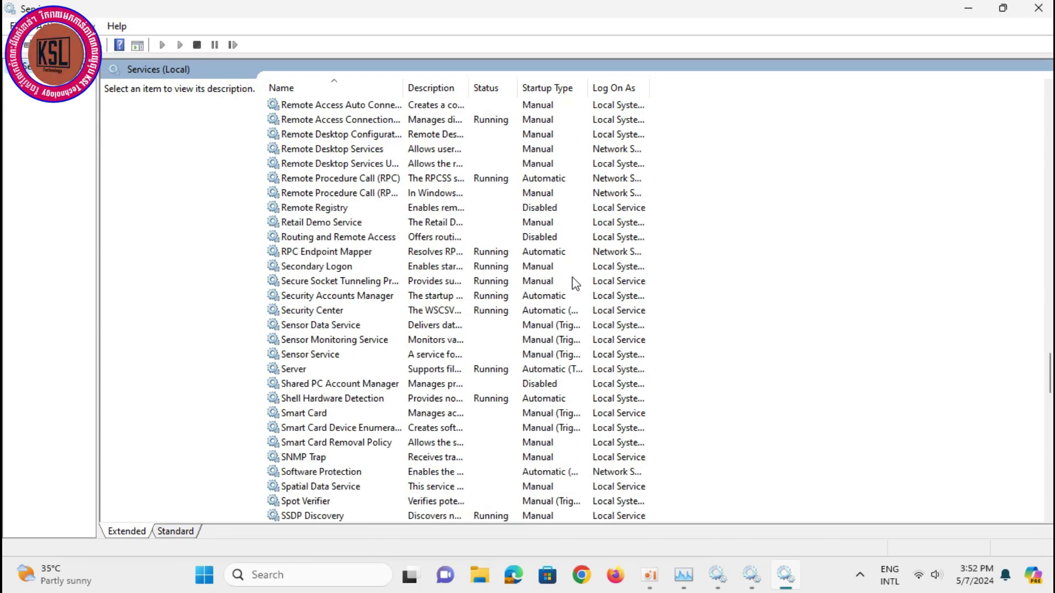
scroll(204, 461, "down", 16)
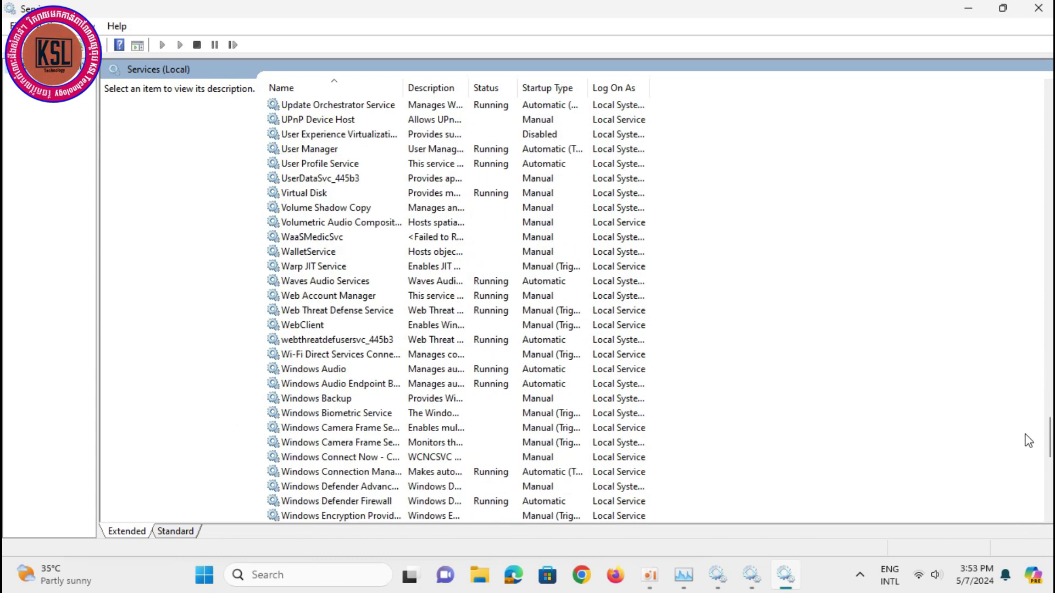
left_click_drag(1050, 438, 1047, 582)
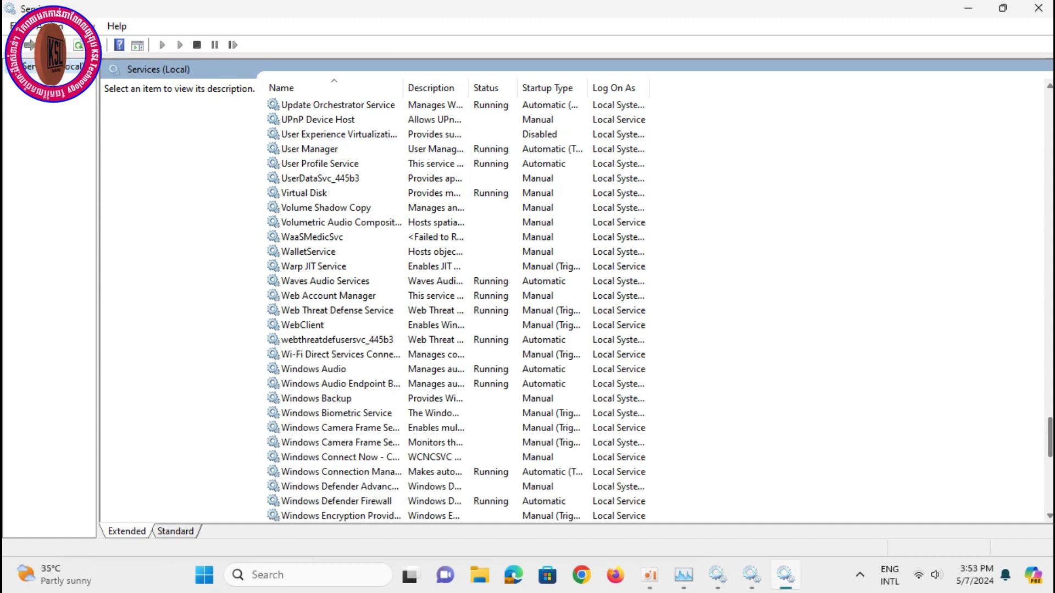
scroll(305, 426, "up", 3)
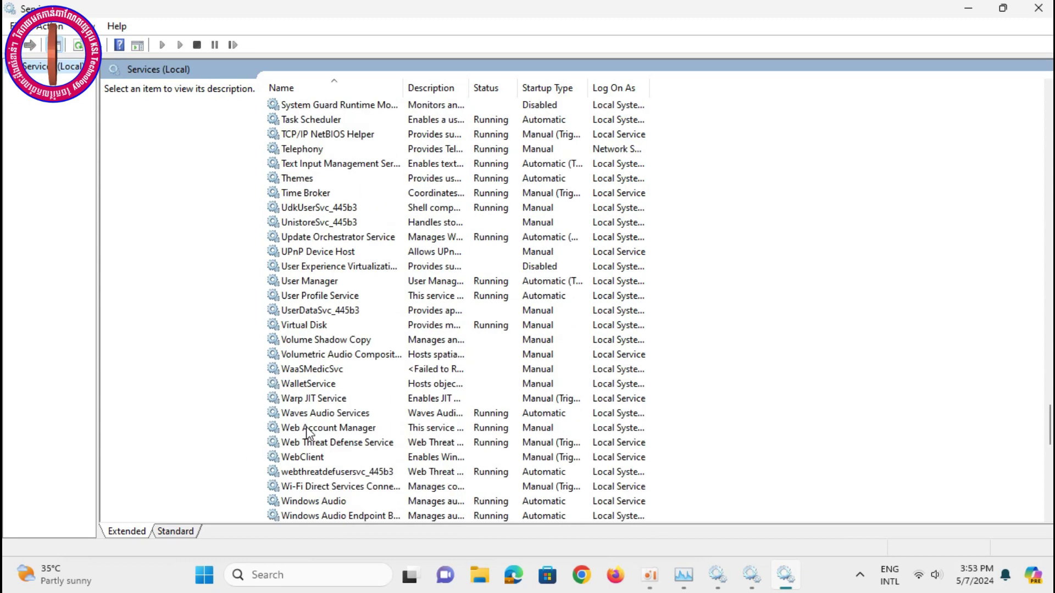
left_click(323, 369)
key("x")
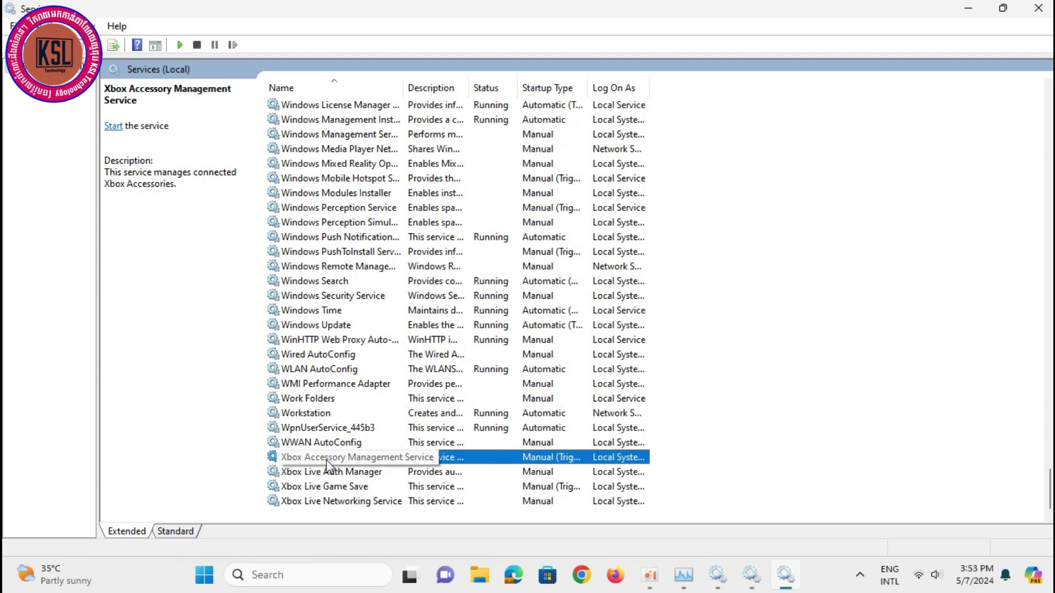
- Set the Xbox Live Networking Service's startup type to Disabled, start and stop the service, and save its properties
double_click(377, 502)
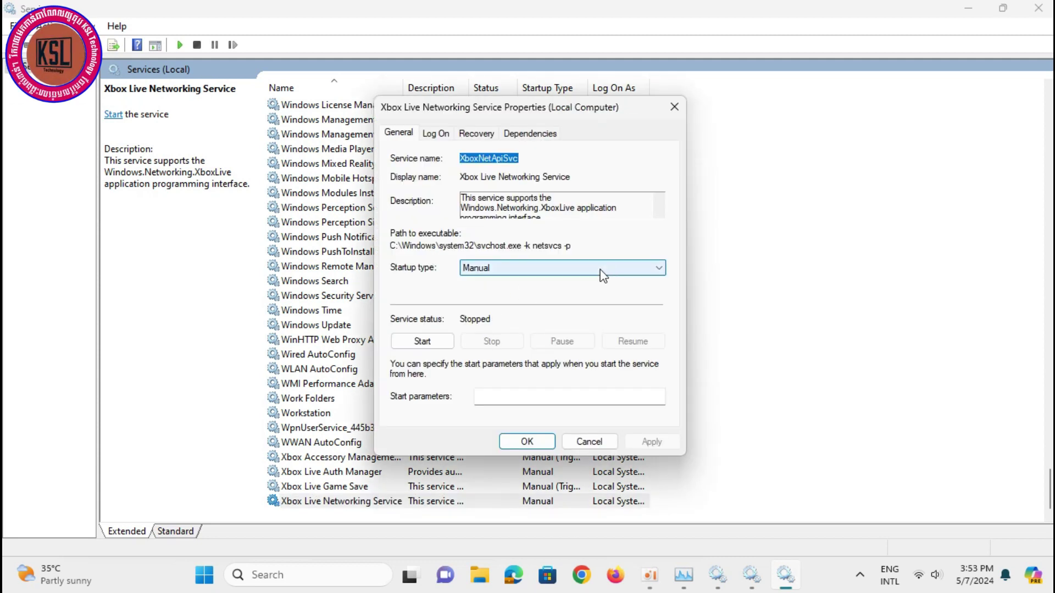
left_click(607, 269)
left_click(516, 315)
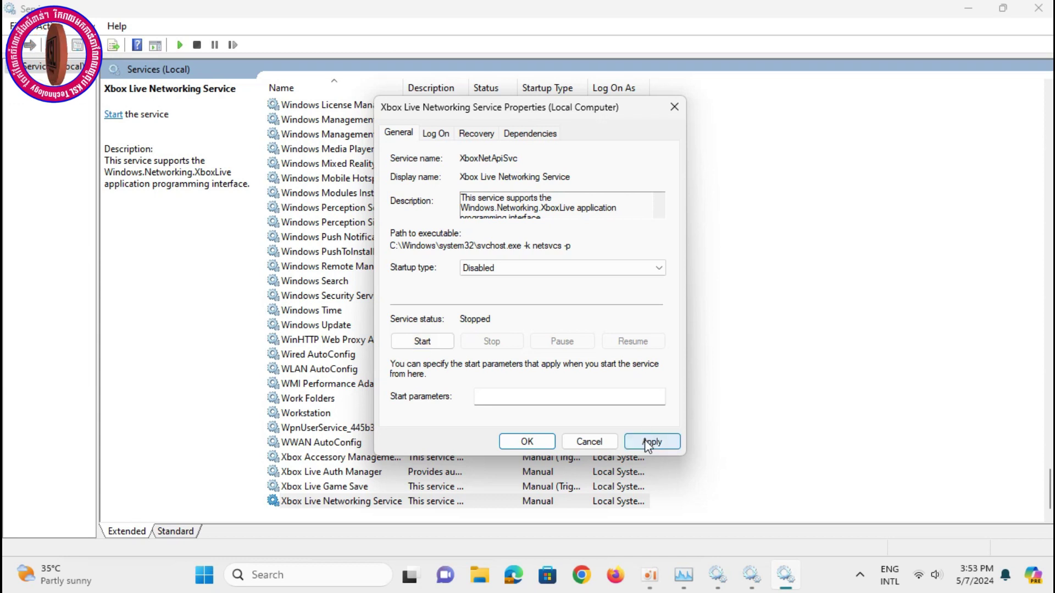
left_click(421, 343)
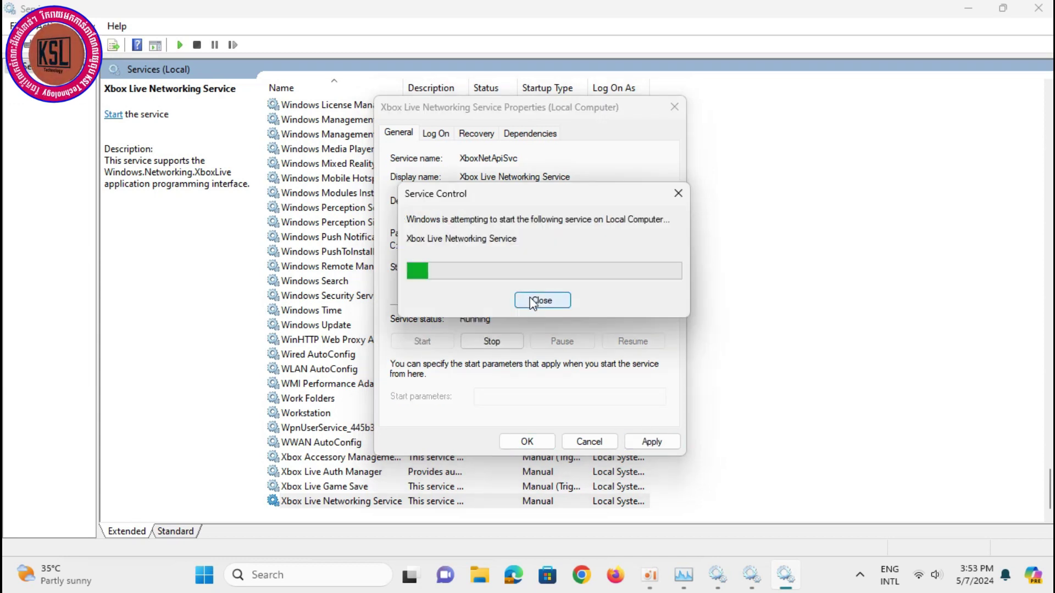
left_click(513, 340)
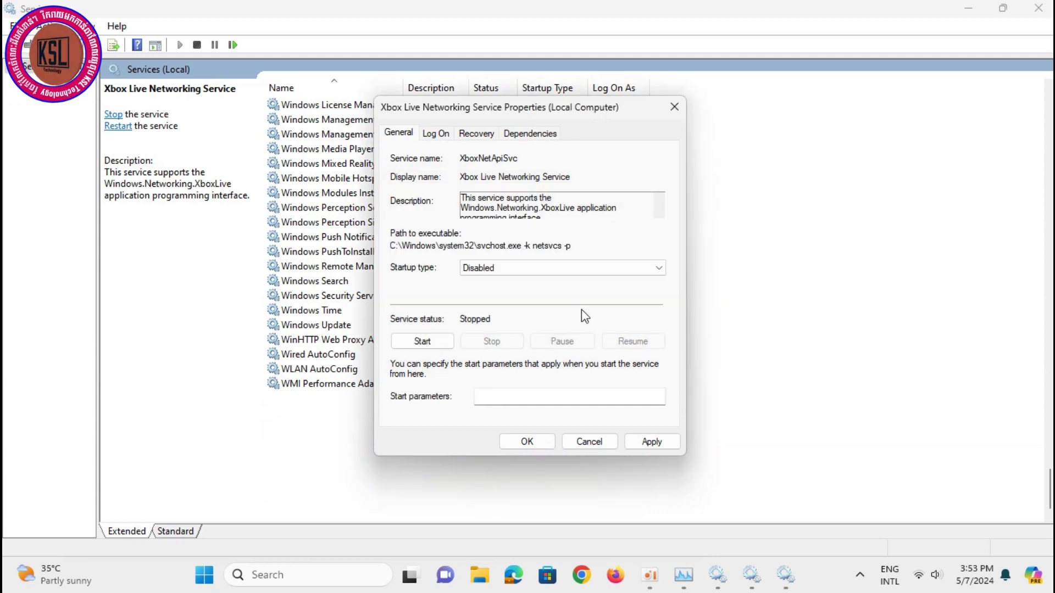
left_click(647, 448)
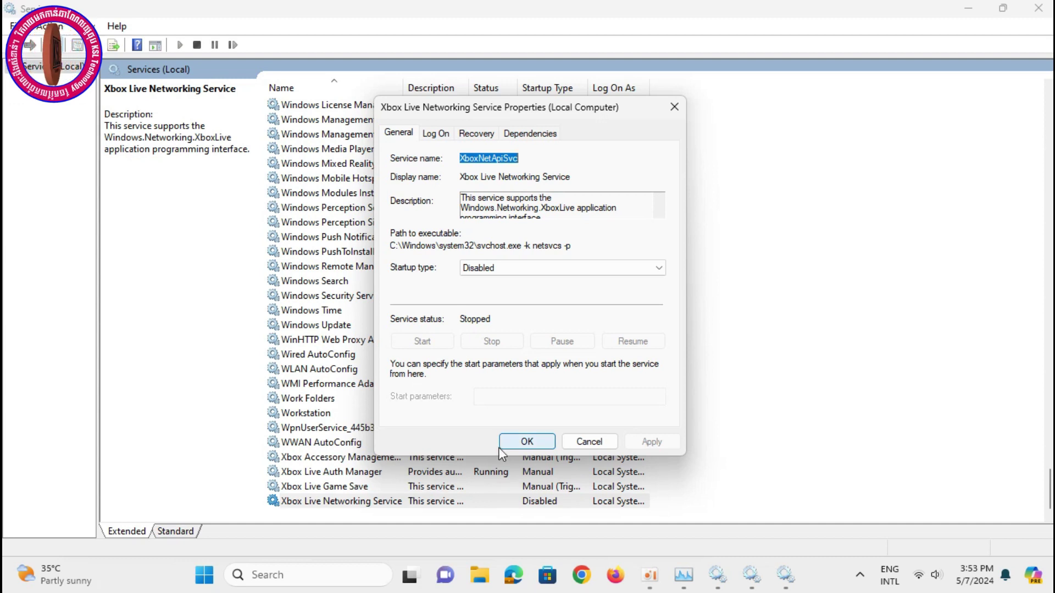
left_click(532, 443)
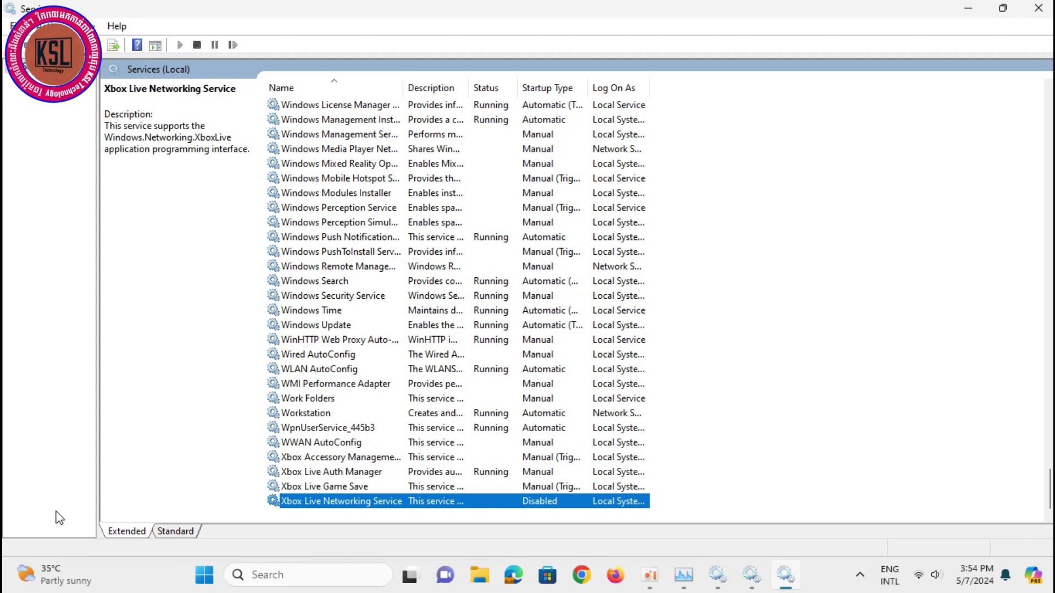
- Set the startup type of the Xbox Live Game Save service to Disabled and save its properties
left_click(346, 487)
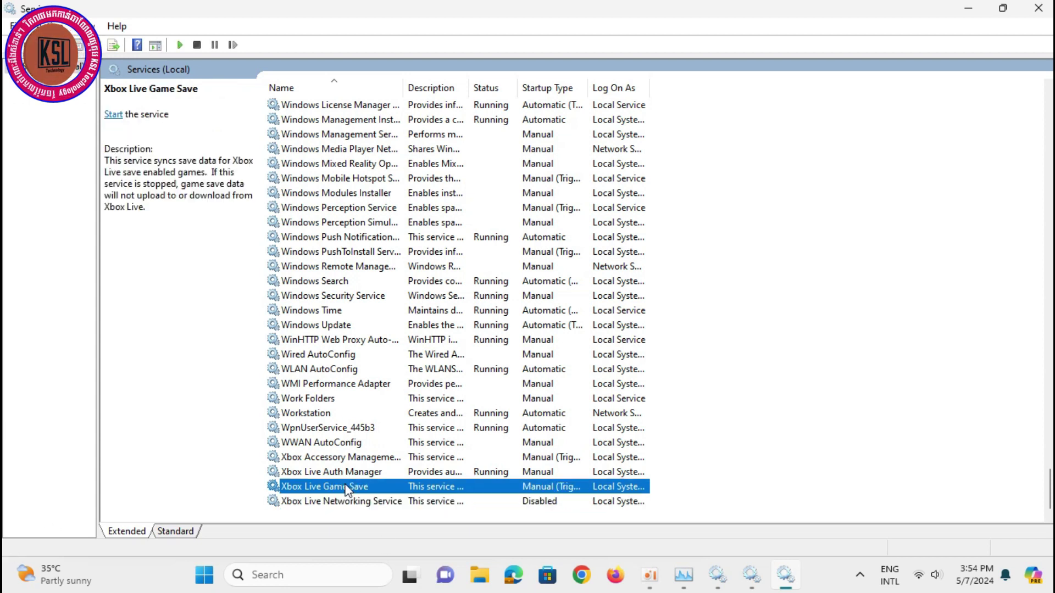
double_click(346, 487)
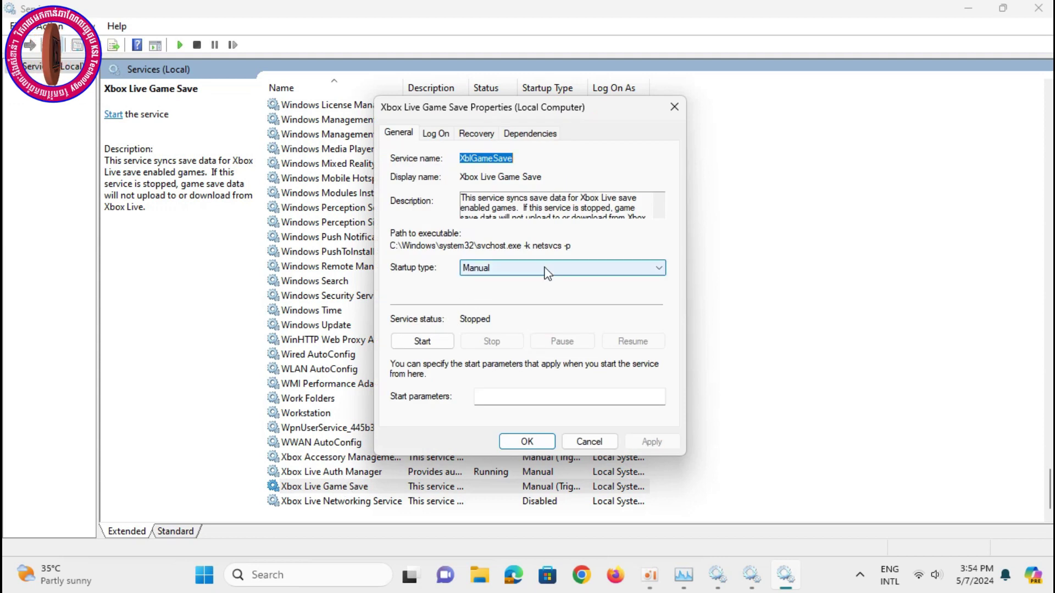
left_click(577, 269)
left_click(565, 314)
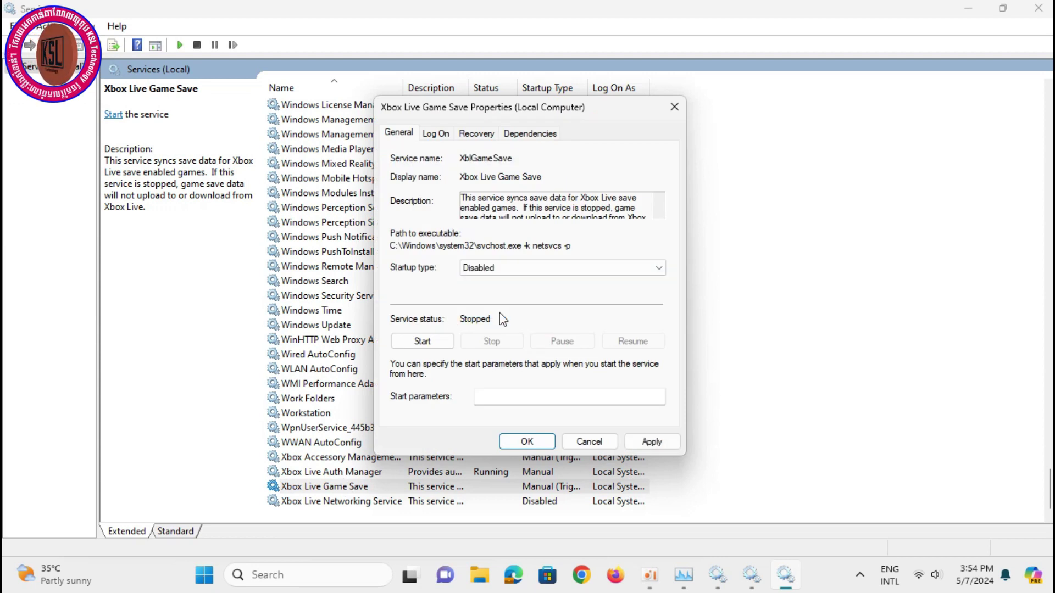
left_click(652, 442)
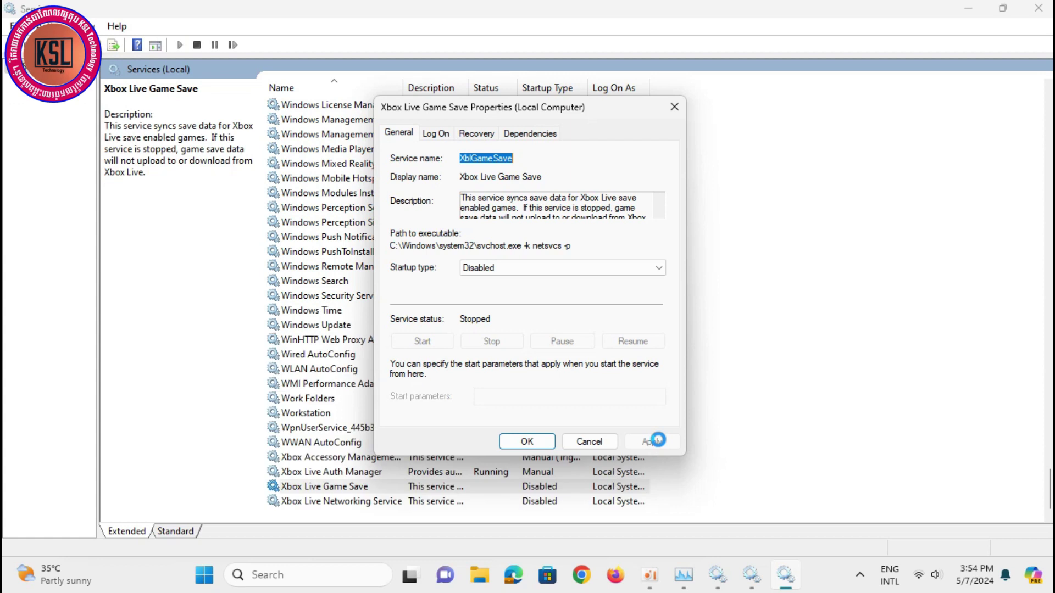
left_click(527, 442)
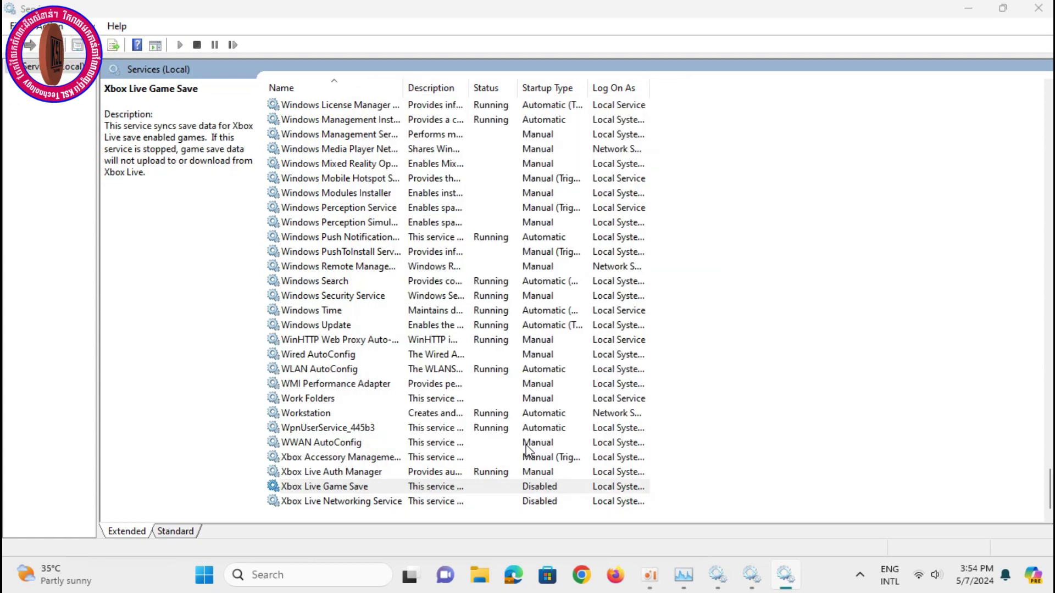
- Set the startup type of the Xbox Live Auth Manager service to Disabled and apply the change
left_click(377, 471)
double_click(383, 475)
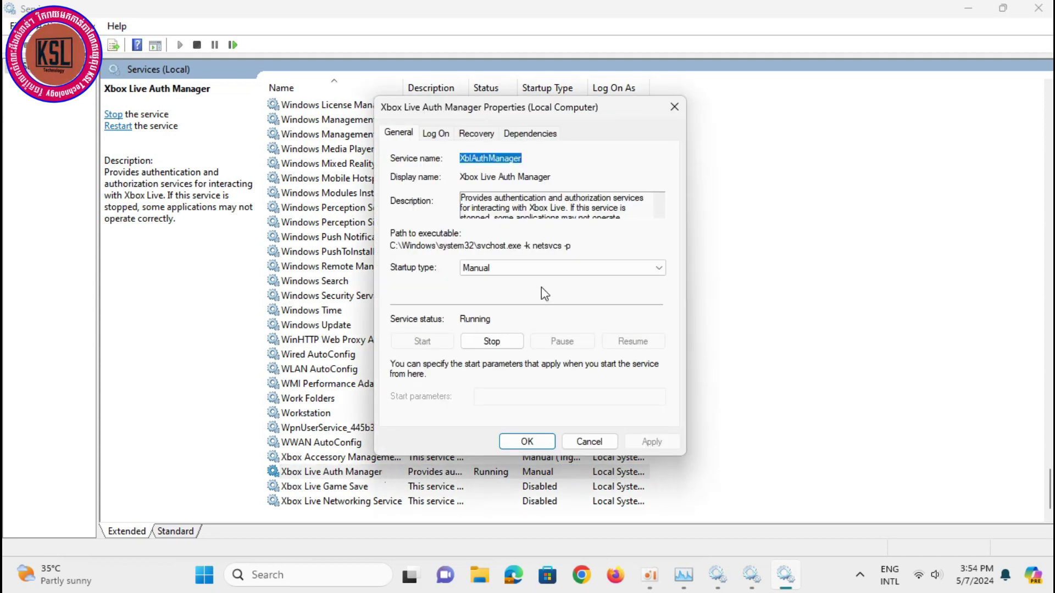
left_click(561, 268)
left_click(519, 312)
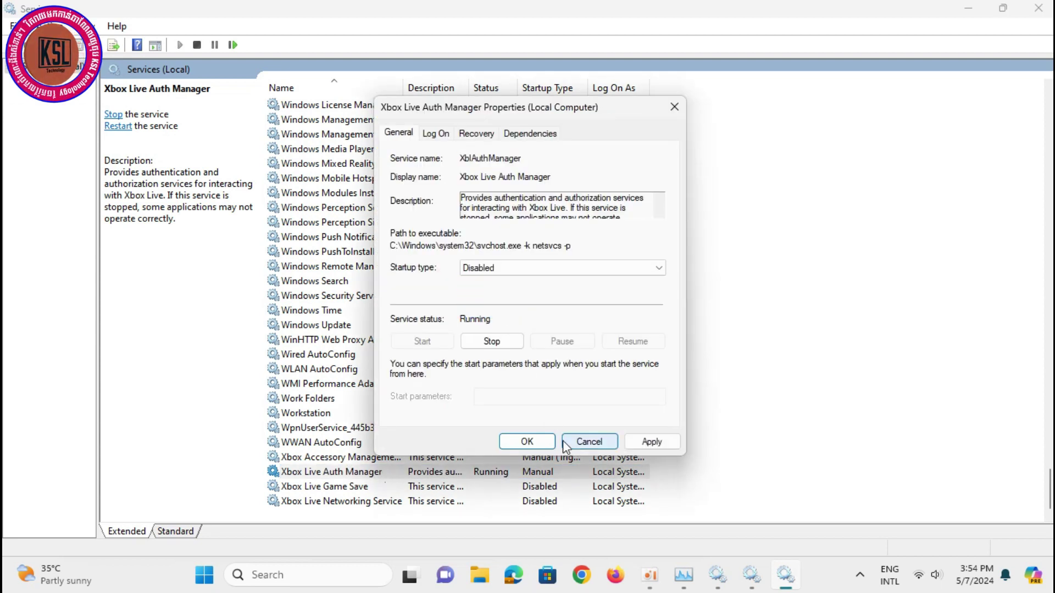
left_click(650, 442)
left_click(526, 442)
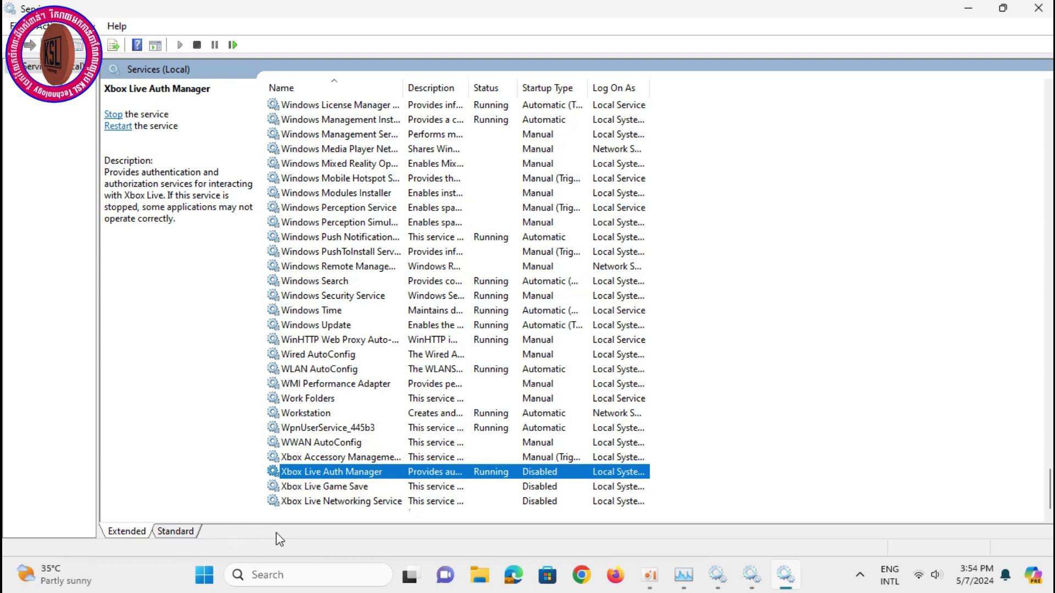
- Set the startup type of the Xbox Accessory Management Service to Disabled and apply the change
left_click(385, 458)
double_click(385, 459)
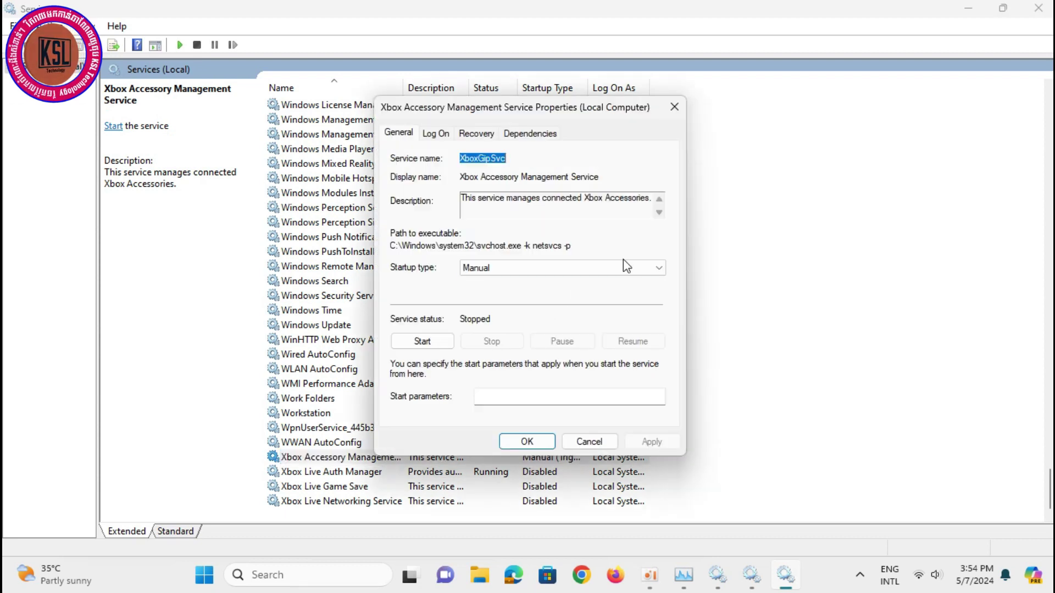
left_click(624, 261)
left_click(514, 316)
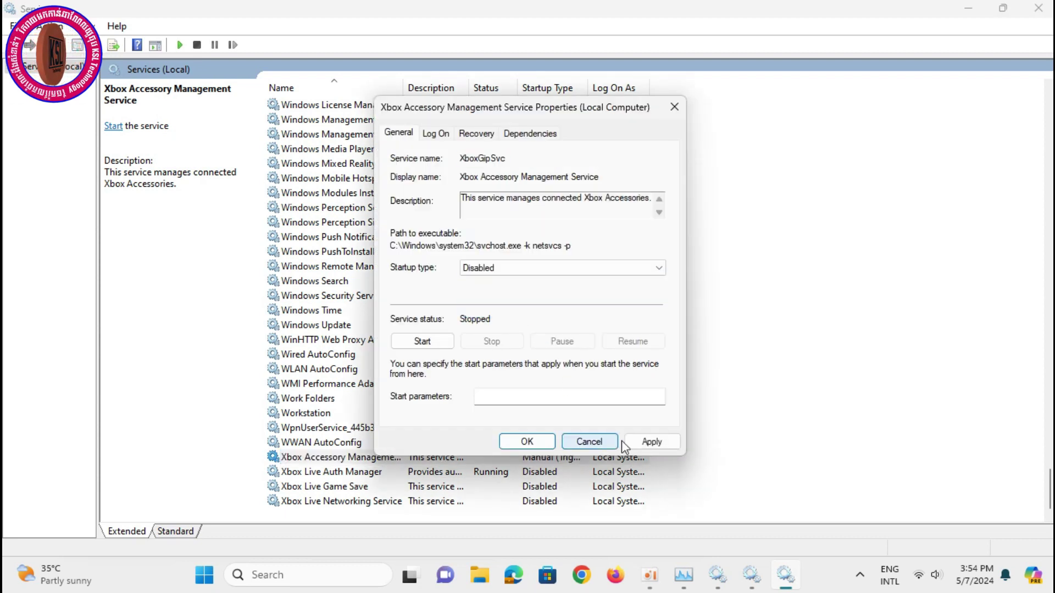
left_click(653, 442)
left_click(527, 441)
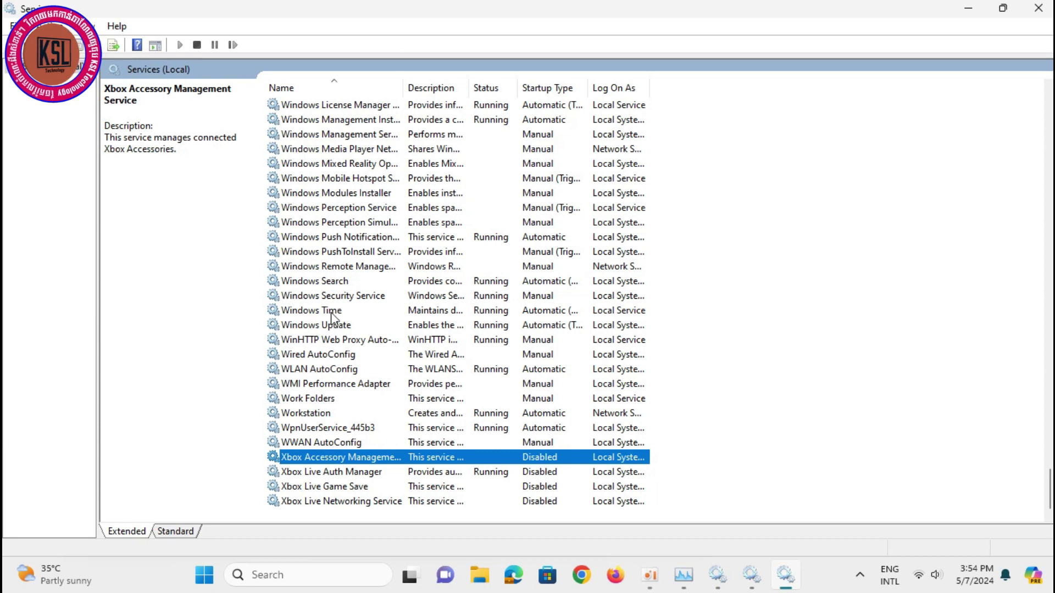
left_click(340, 326)
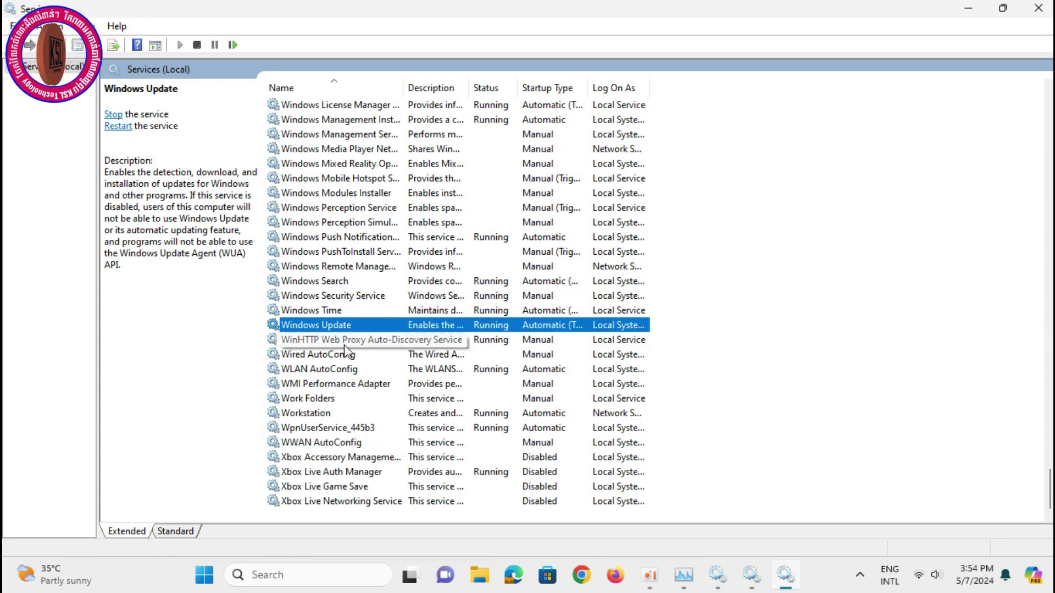
scroll(344, 344, "up", 2)
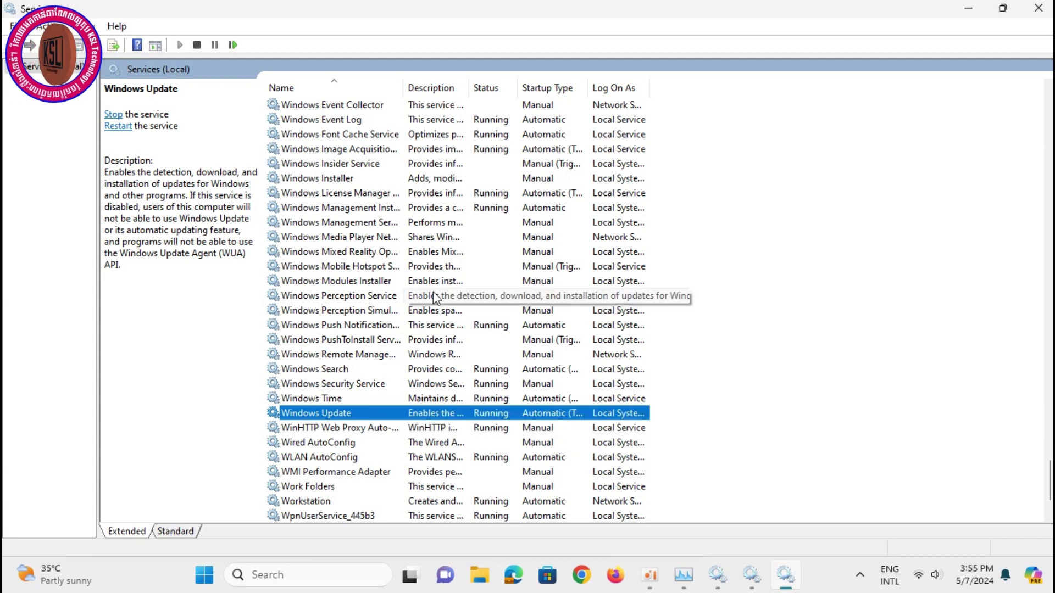
double_click(390, 416)
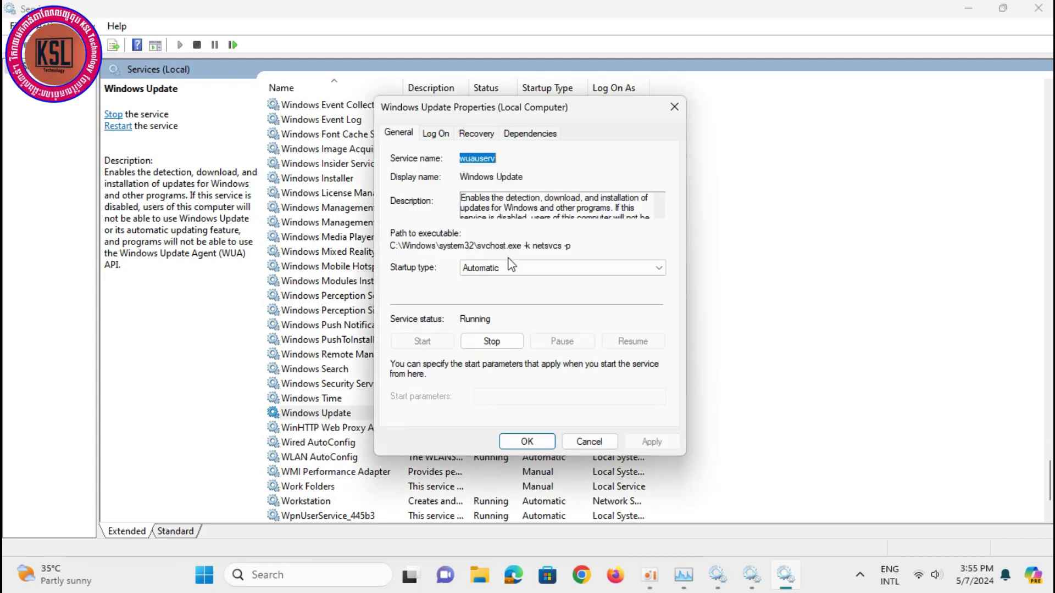
left_click(634, 270)
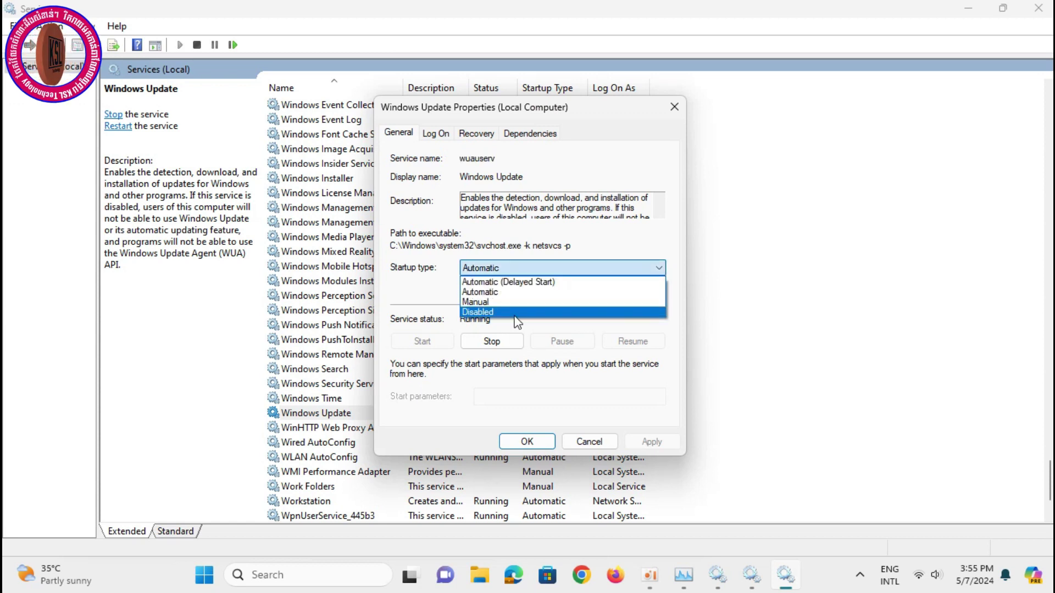
left_click(626, 312)
left_click_drag(531, 105, 796, 107)
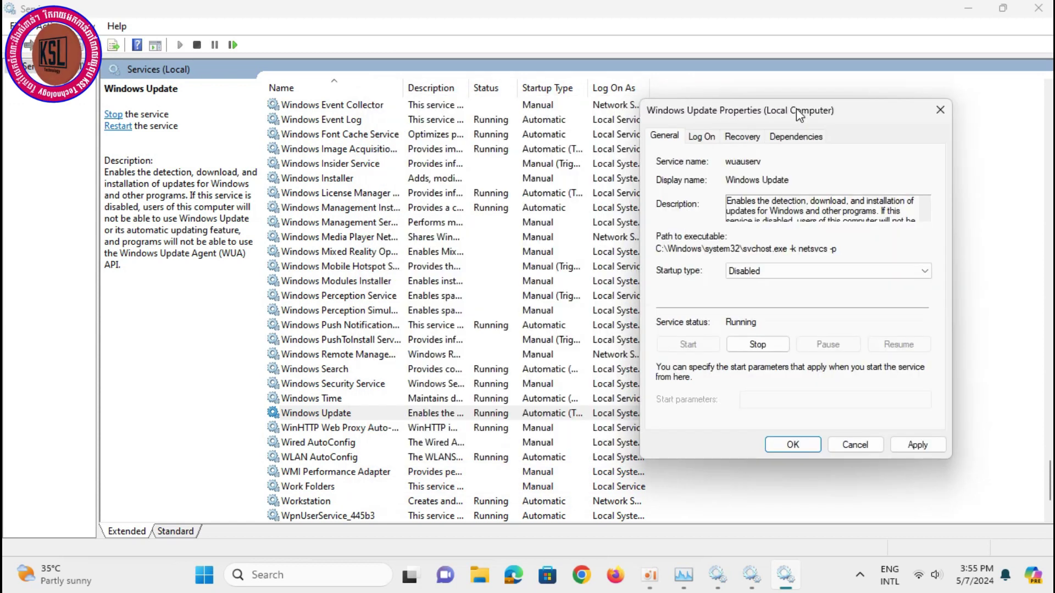
left_click(869, 449)
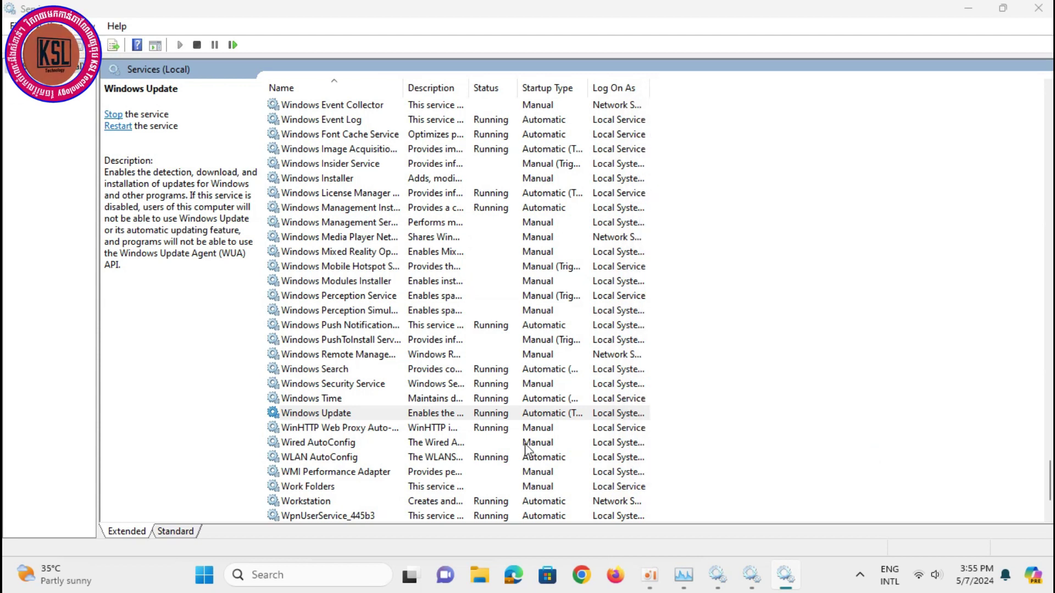
double_click(380, 414)
left_click(826, 273)
left_click(765, 312)
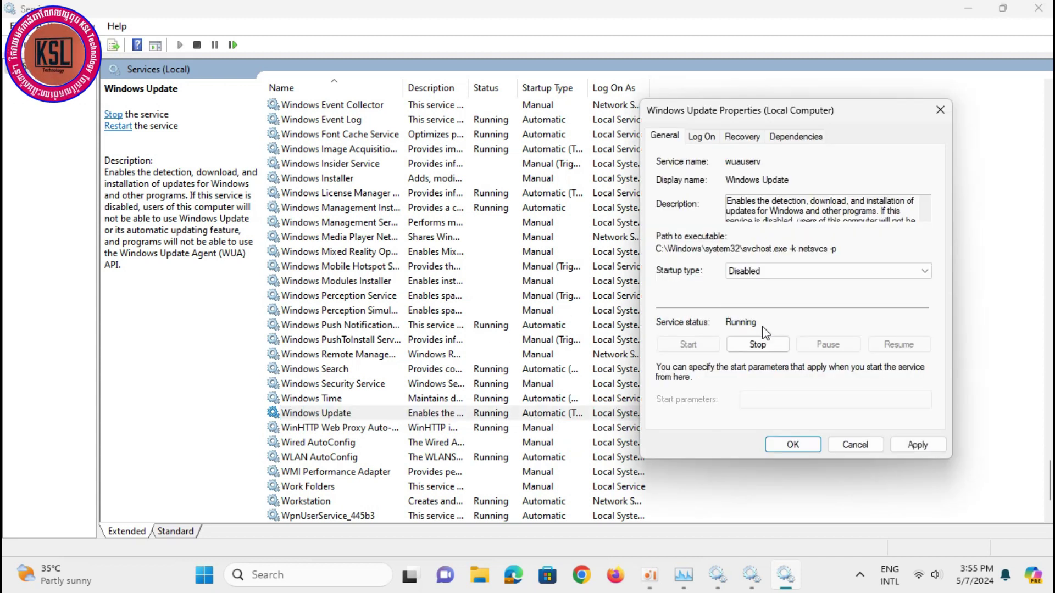
left_click(856, 446)
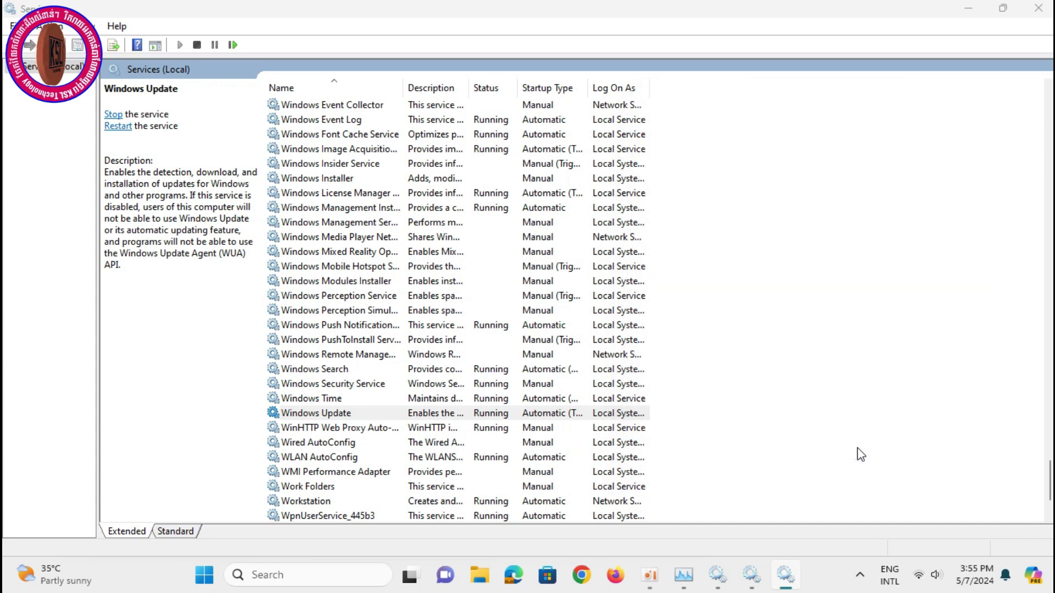
left_click(412, 412)
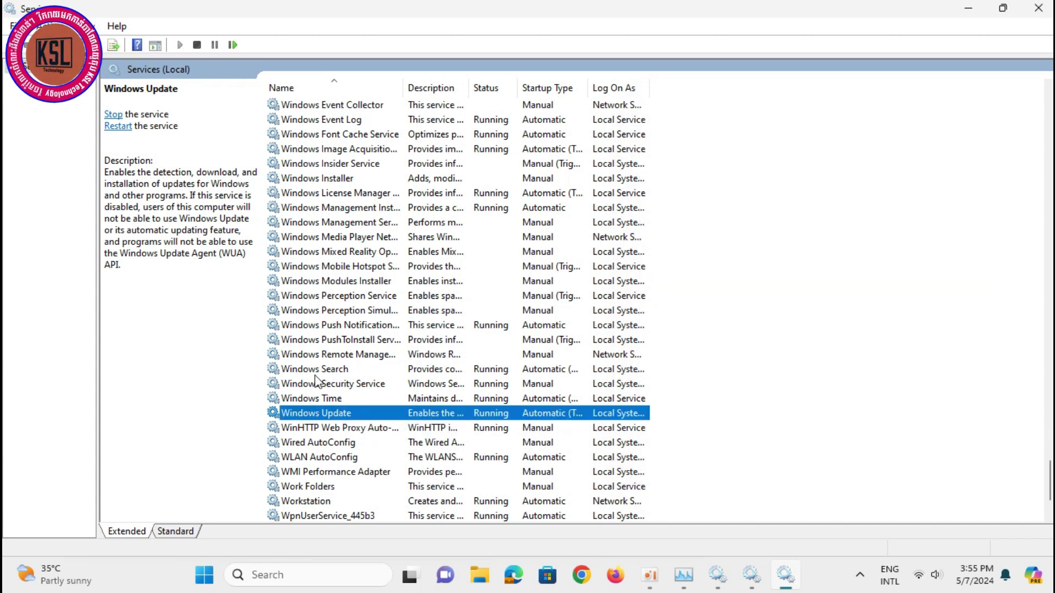
- Widen the Log On As and Startup Type columns of the services list
left_click(336, 370)
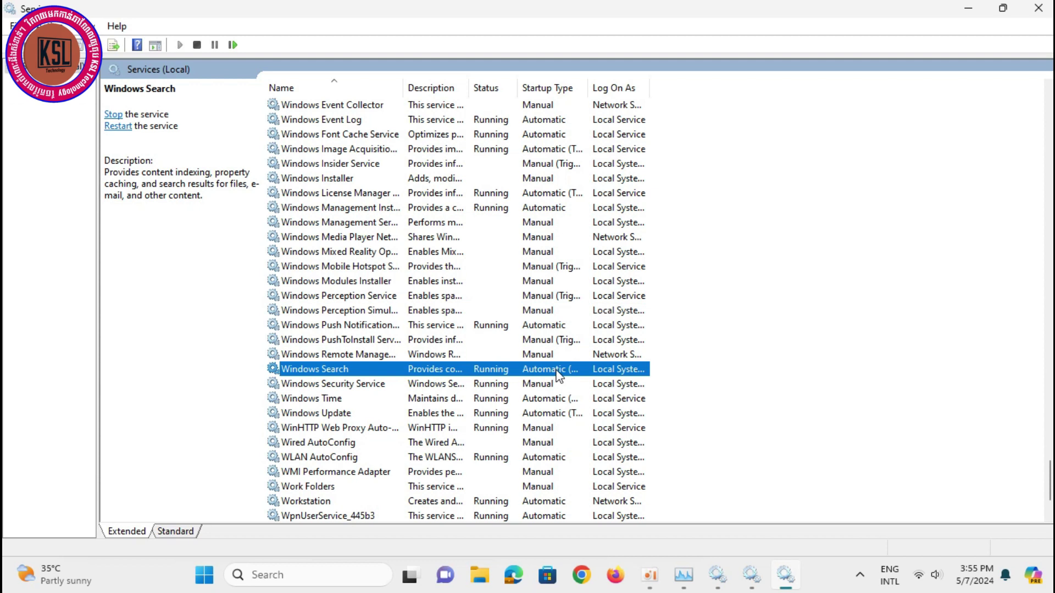
left_click_drag(650, 86, 866, 84)
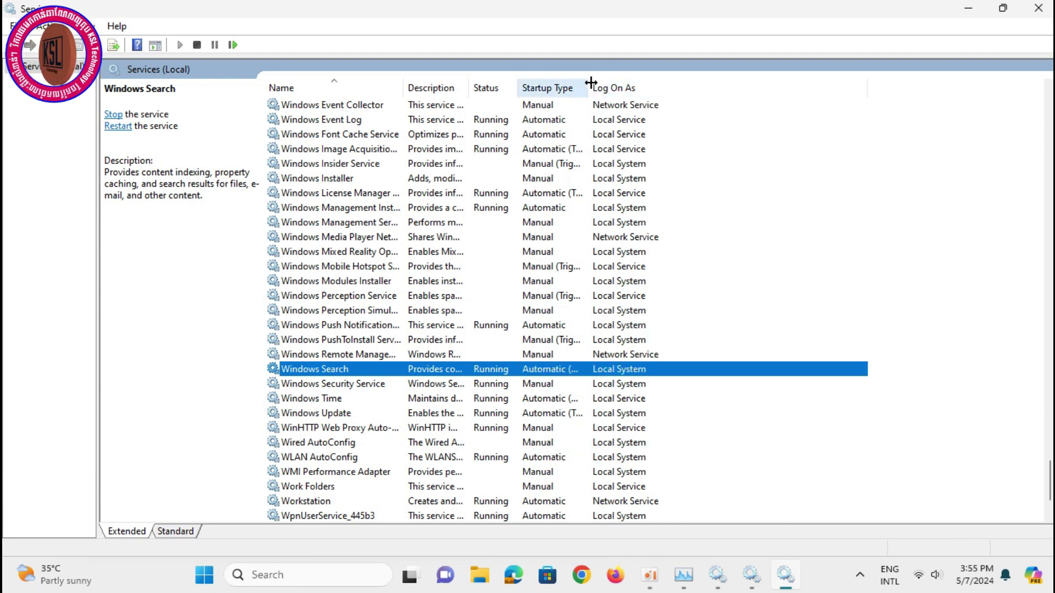
left_click_drag(586, 86, 750, 85)
- Stop the Windows Search service, set its startup type to Disabled and apply the change
double_click(409, 371)
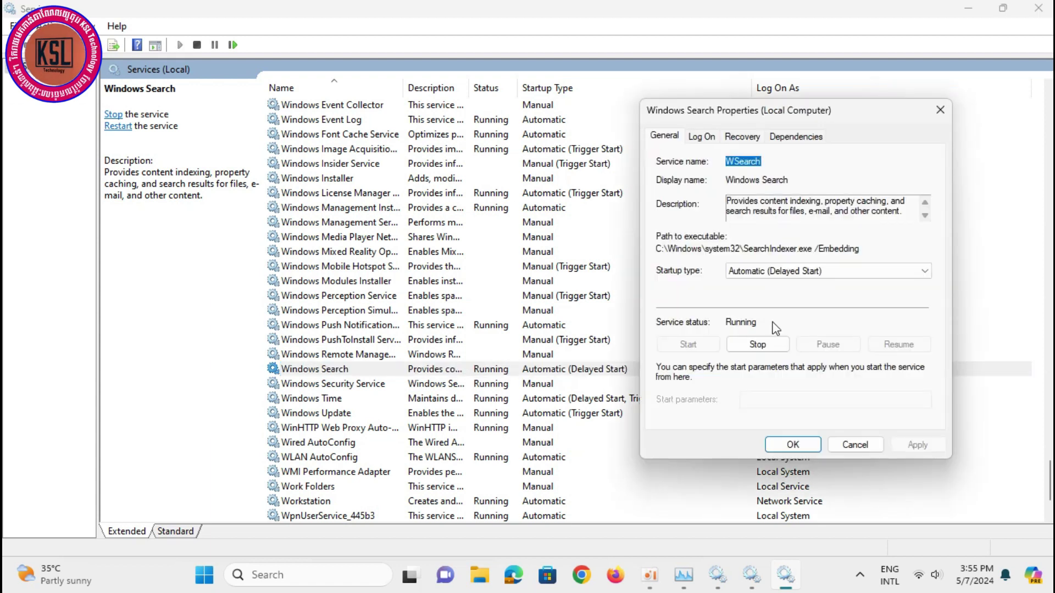
left_click(757, 344)
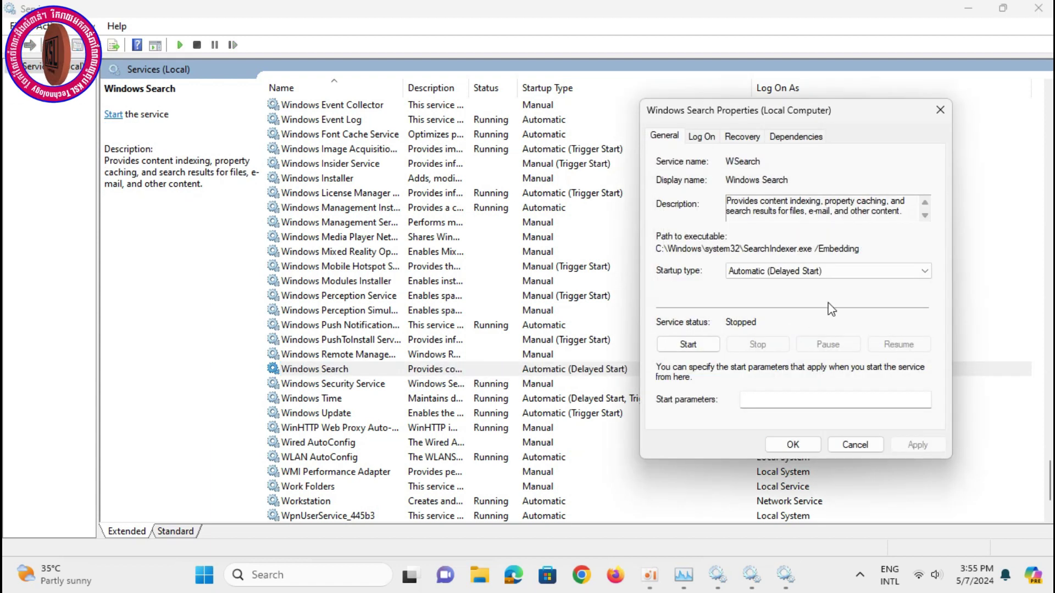
left_click(871, 270)
left_click(849, 314)
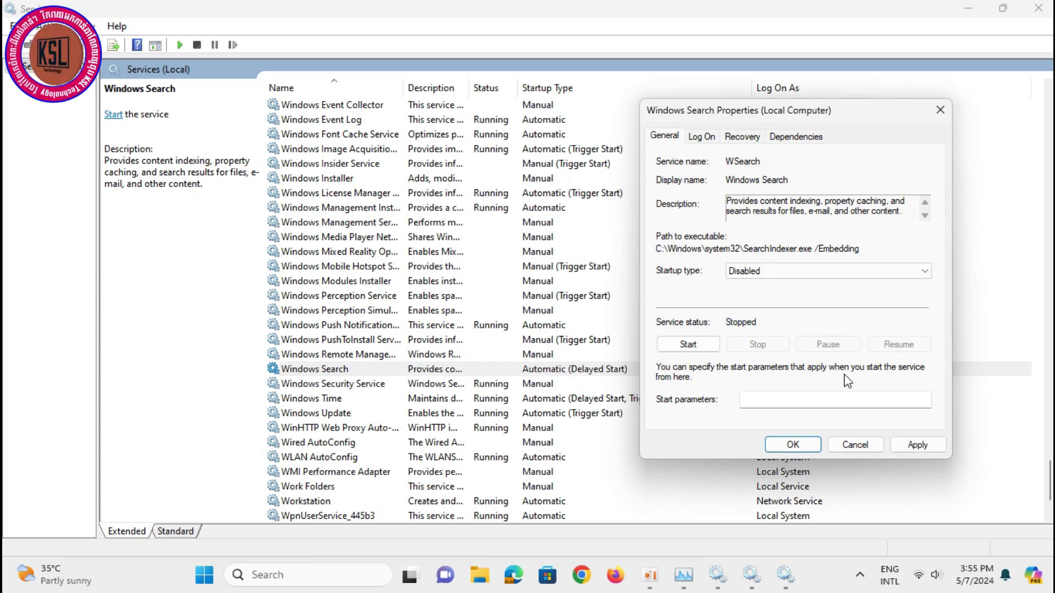
left_click(931, 444)
left_click(792, 444)
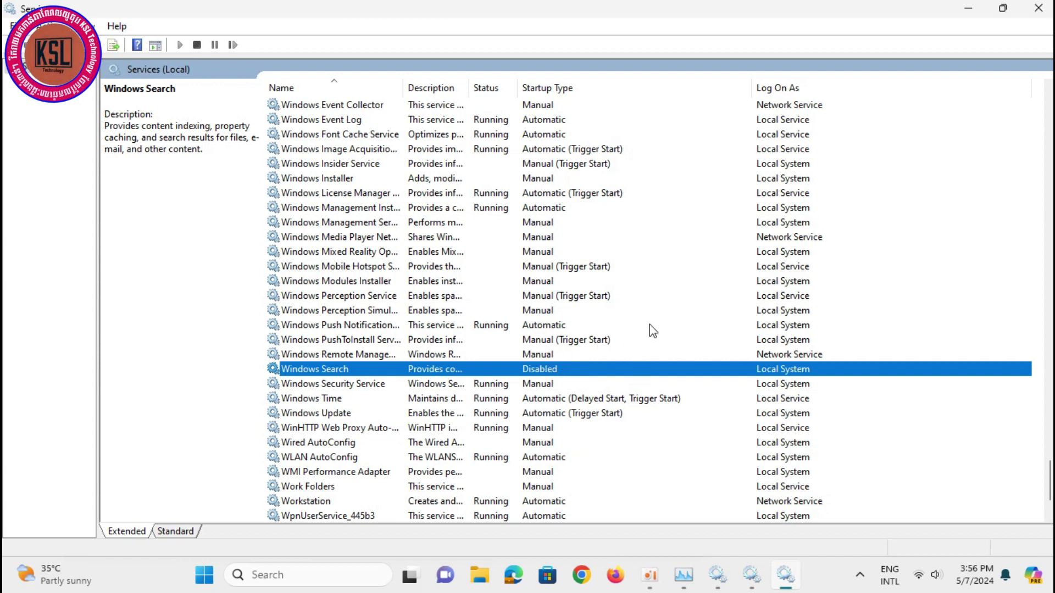
- Widen the Name column of the services list to fit the long Windows service names
scroll(568, 355, "up", 3)
scroll(569, 355, "down", 2)
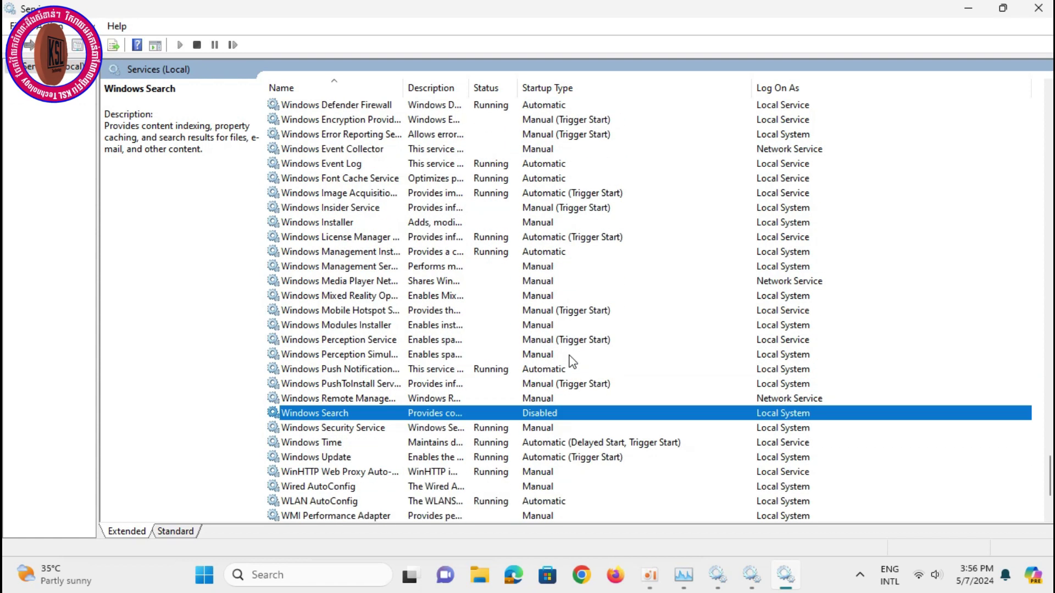
scroll(625, 440, "up", 1)
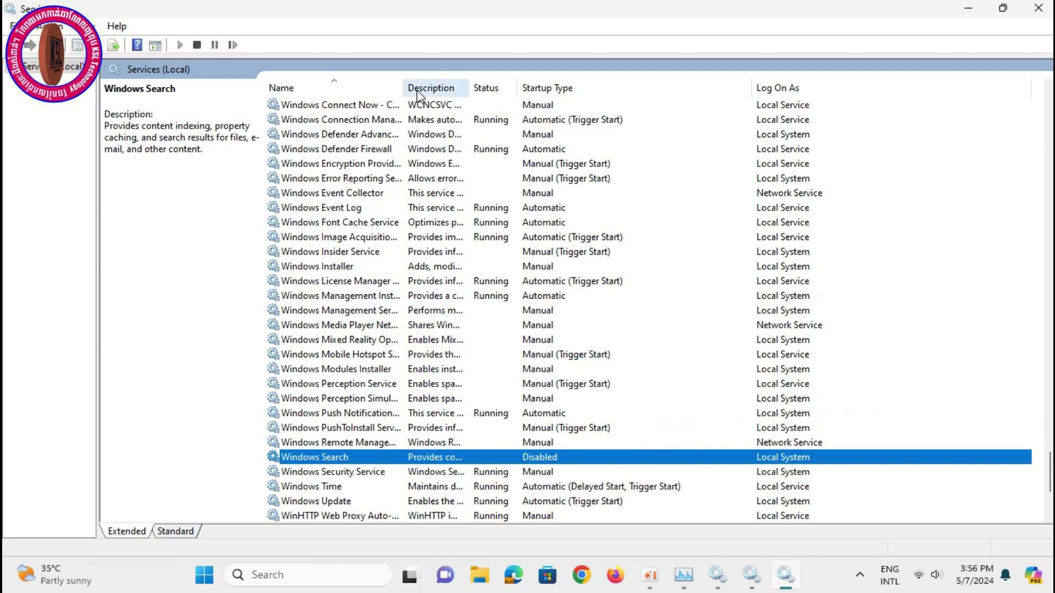
left_click_drag(404, 88, 489, 89)
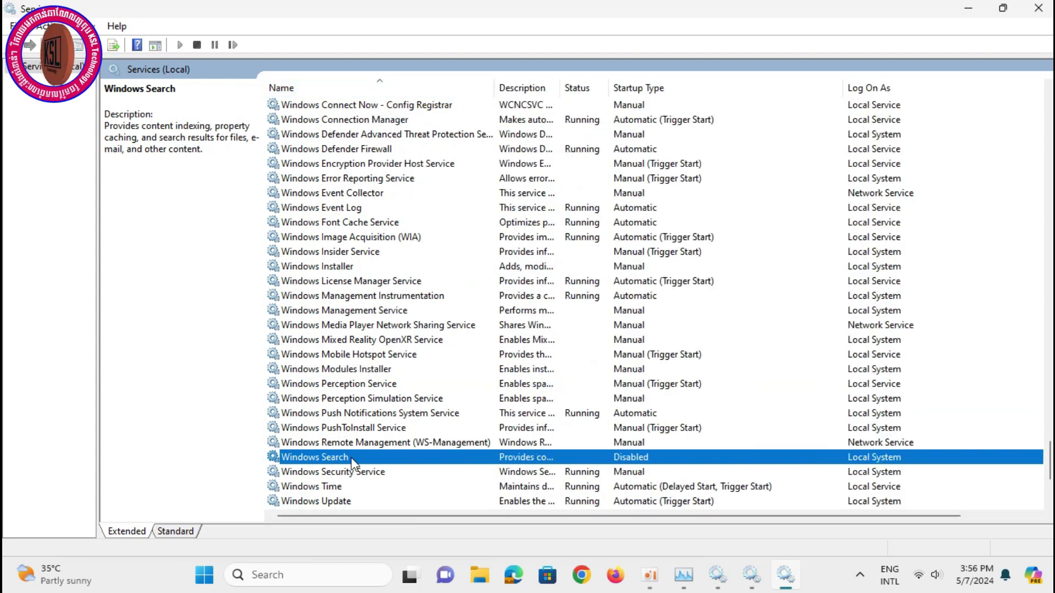
- Stop the Windows Push Notifications System Service, set its startup type to Disabled and apply the change
left_click(392, 413)
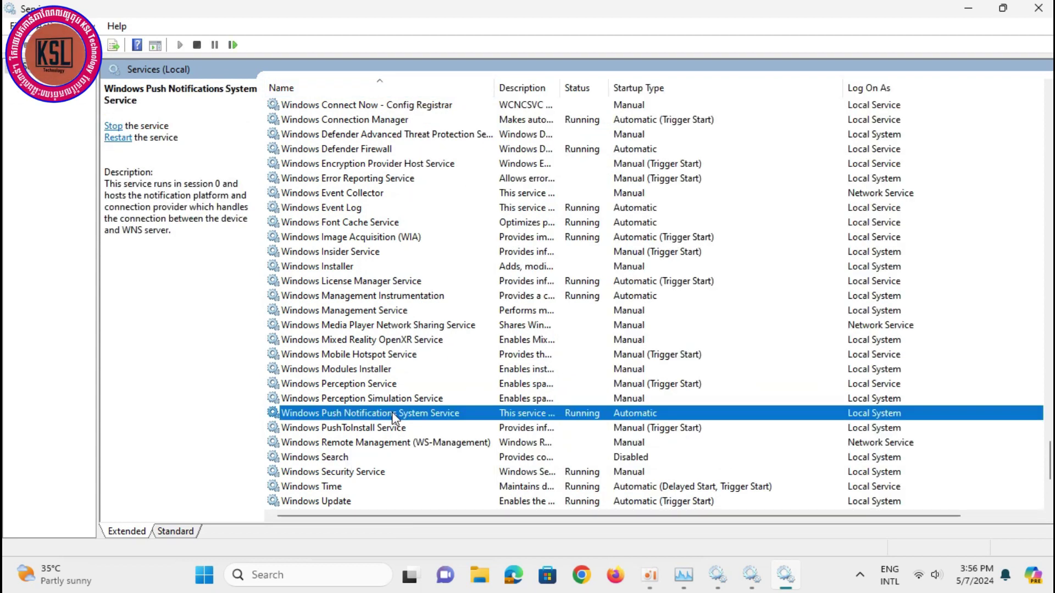
left_click(430, 399)
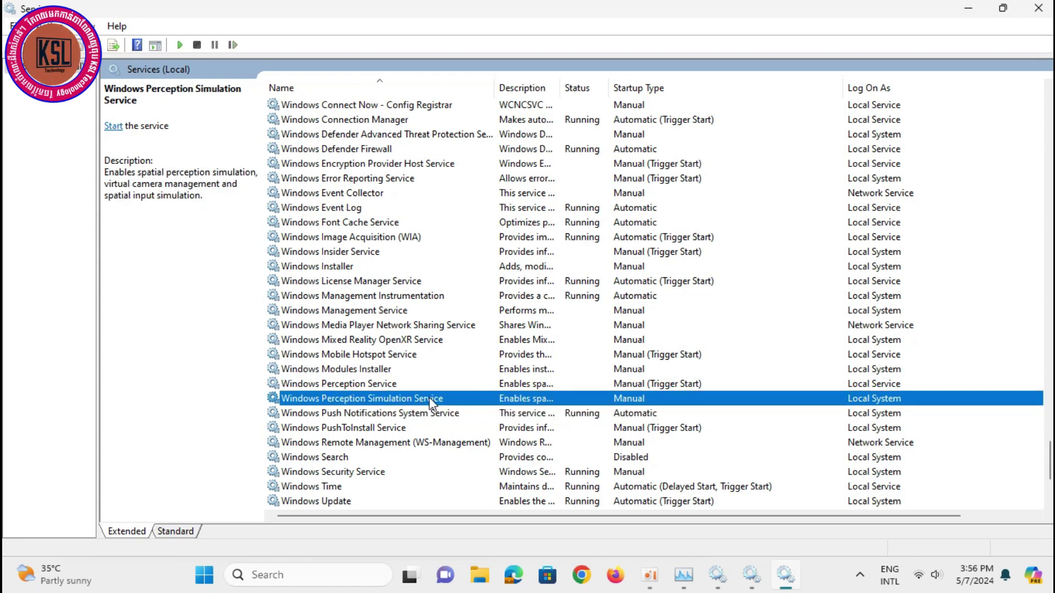
left_click(422, 414)
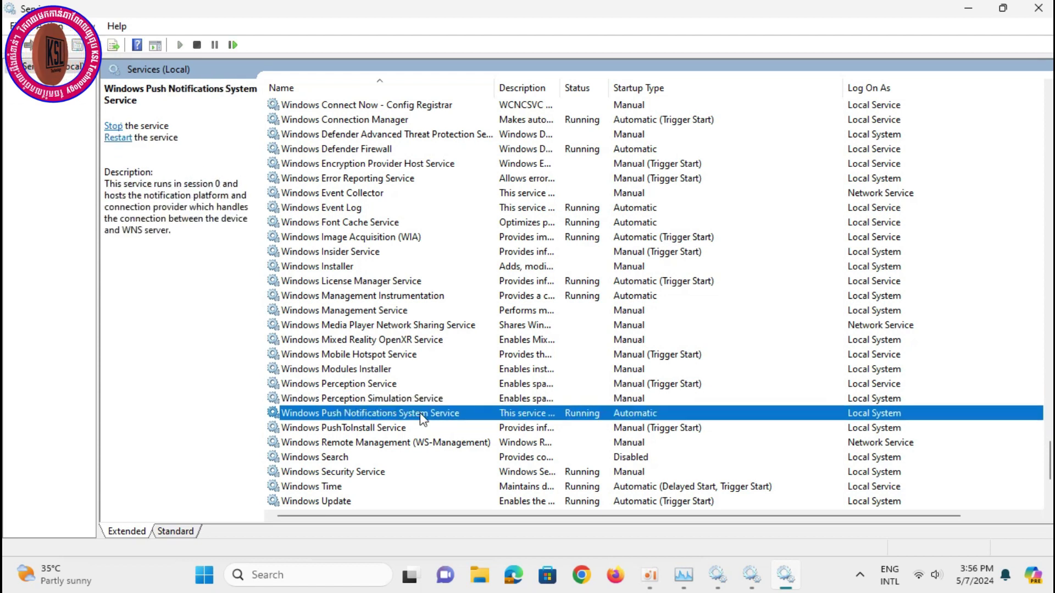
left_click(395, 430)
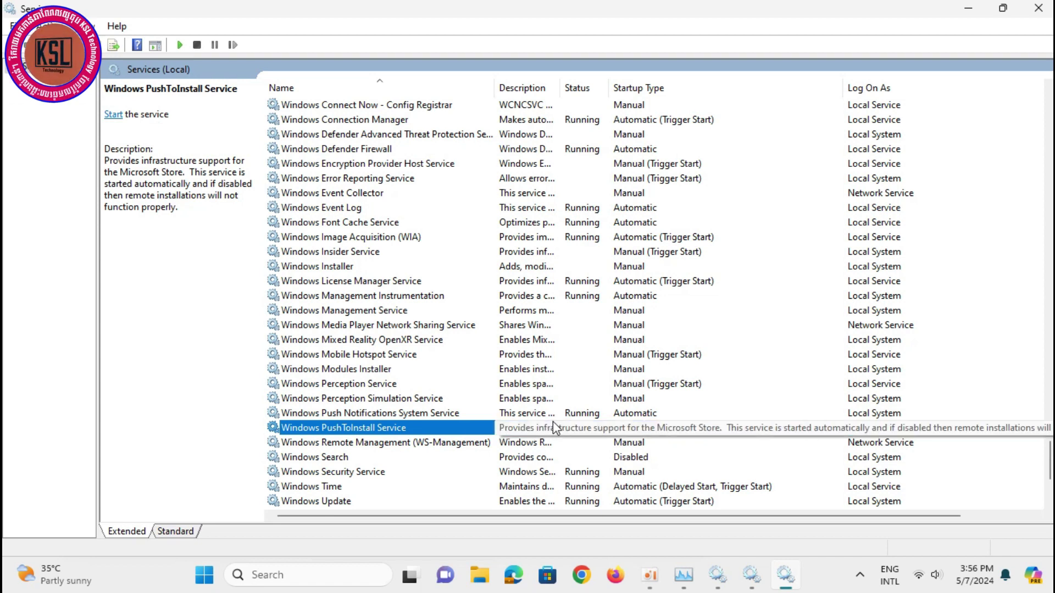
left_click(482, 414)
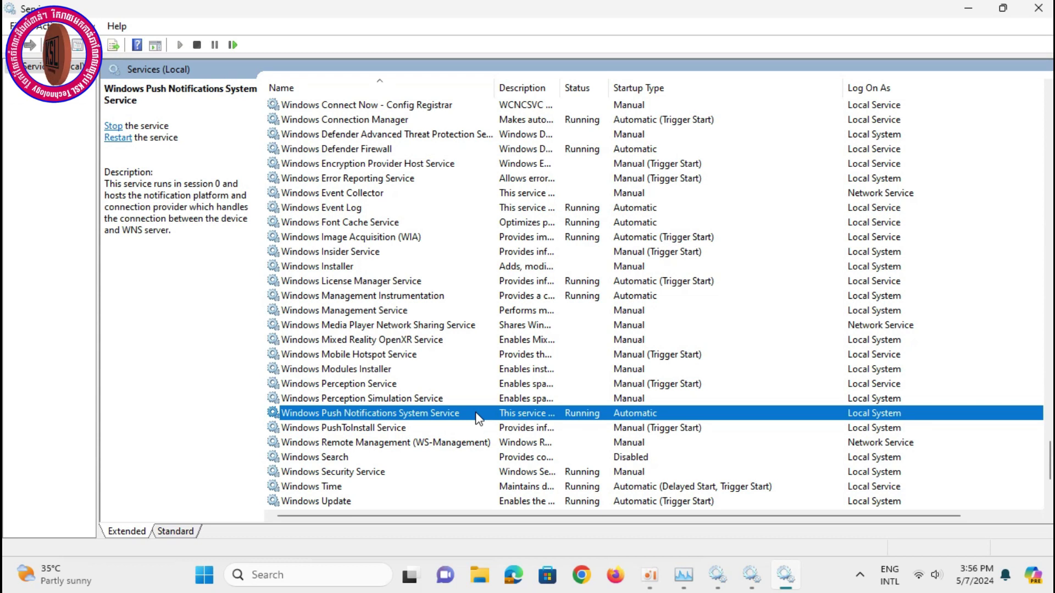
double_click(479, 418)
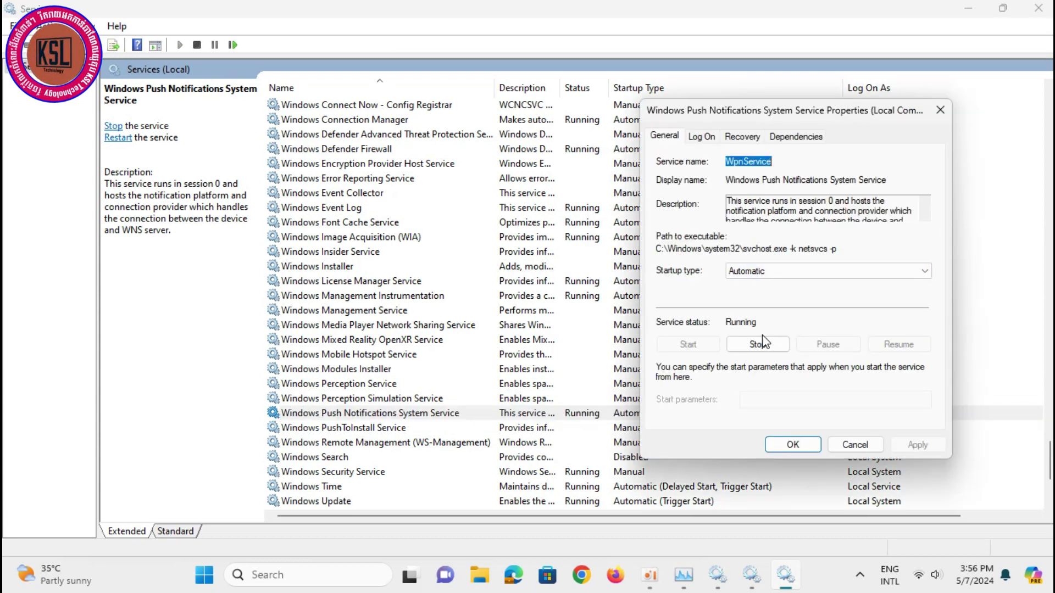
left_click(762, 337)
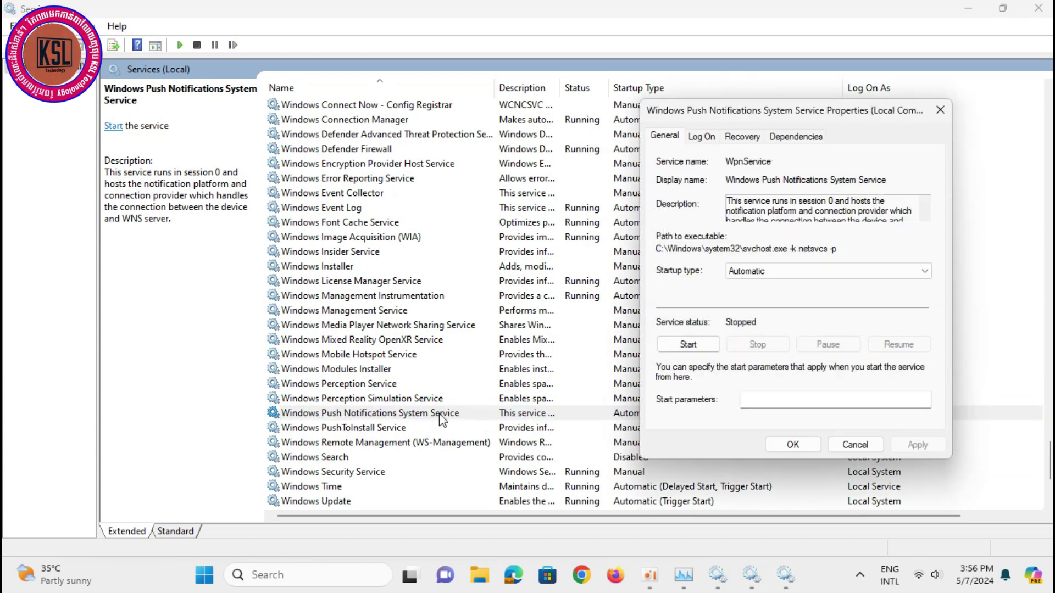
left_click(904, 274)
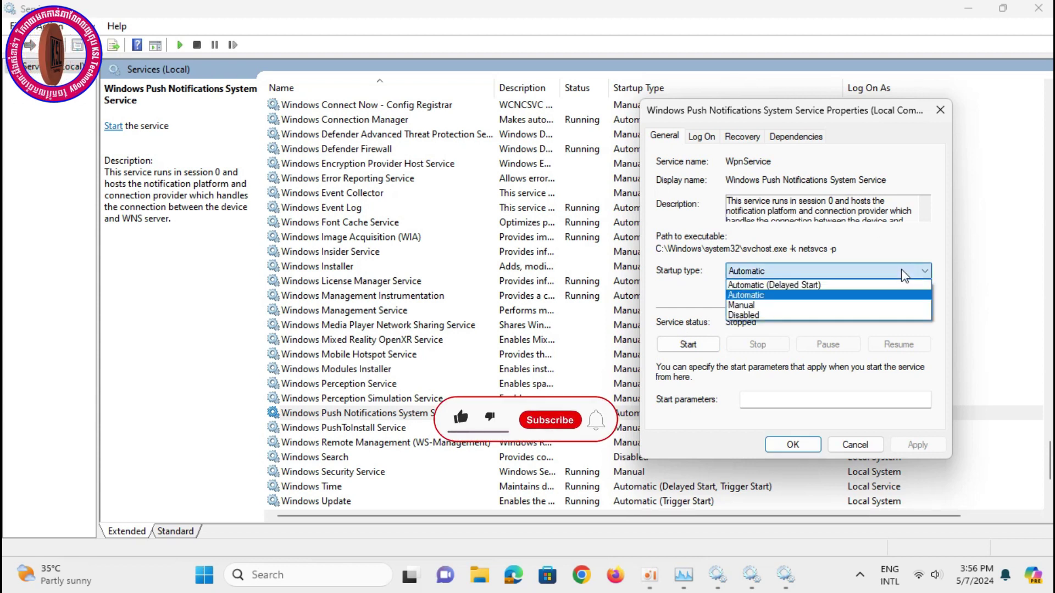
left_click(780, 315)
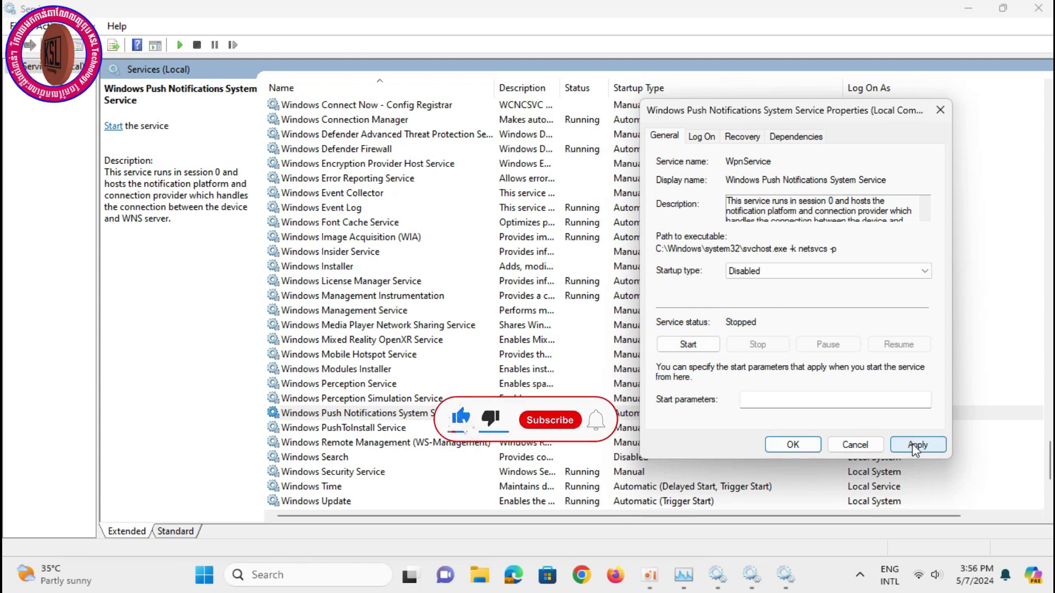
left_click(911, 443)
left_click(783, 446)
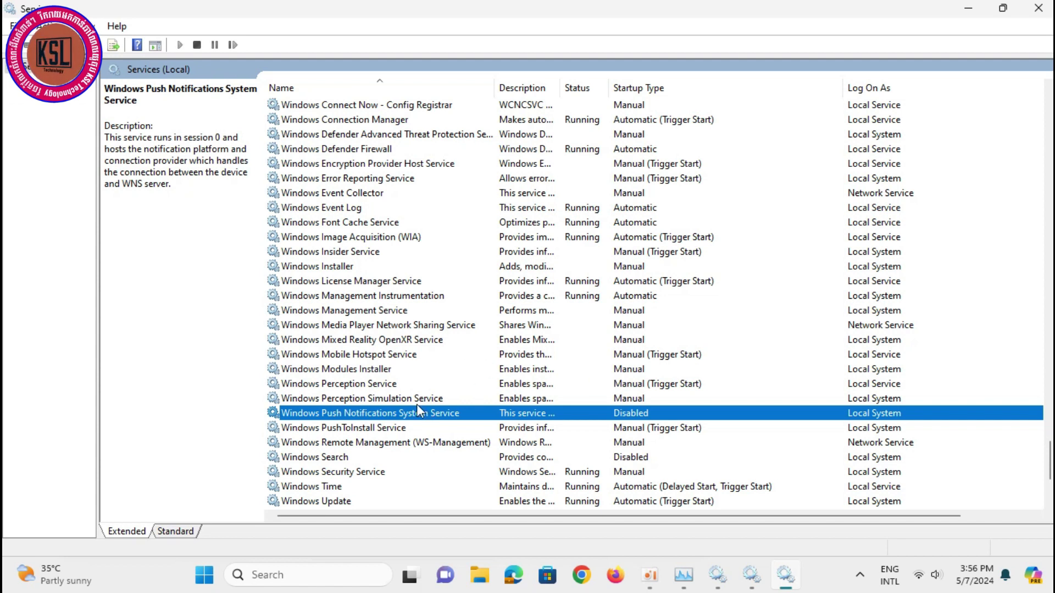
- Look through the services list back to its beginning and compare Connected Devices Platform Service with Connected User Experiences and Telemetry
scroll(401, 409, "up", 12)
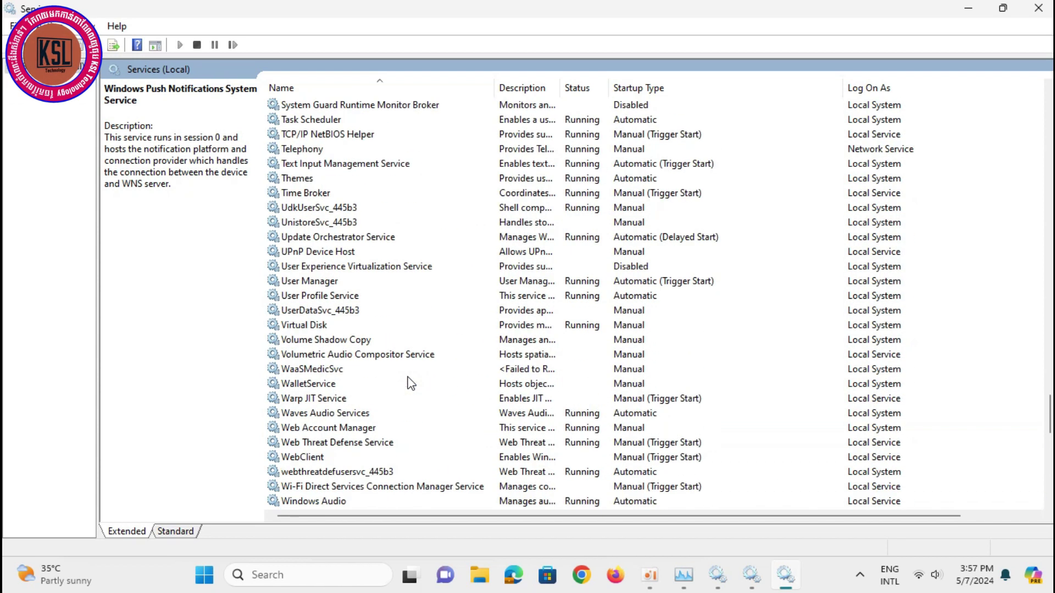
scroll(439, 379, "up", 13)
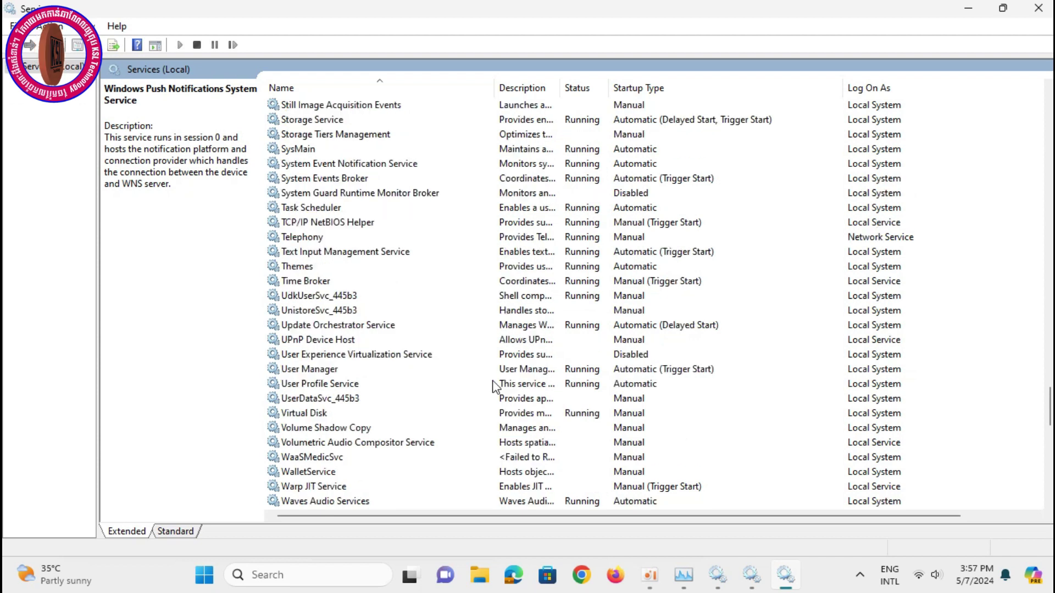
scroll(493, 386, "up", 5)
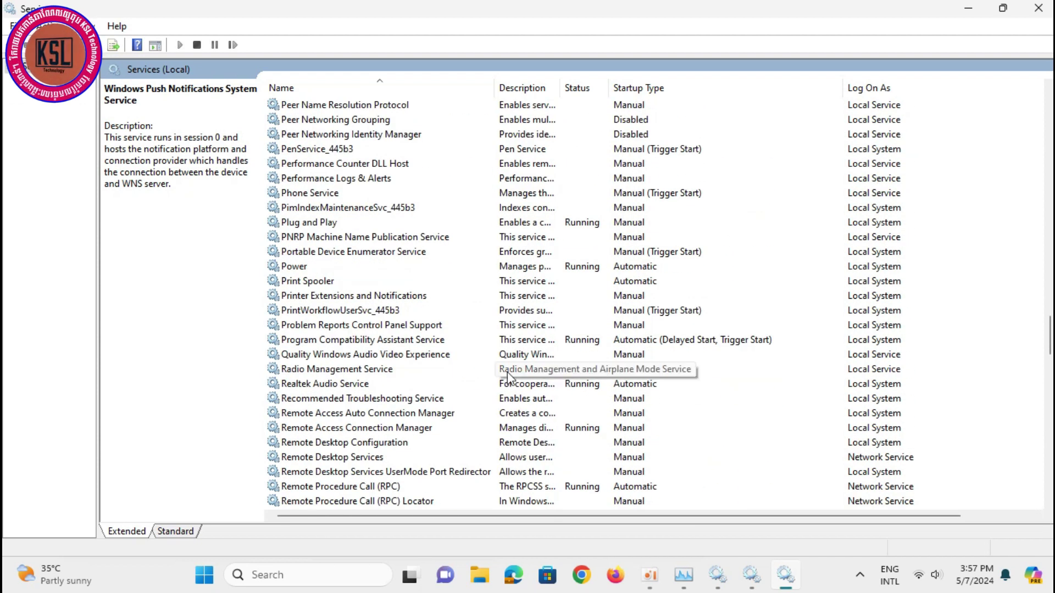
scroll(507, 373, "up", 20)
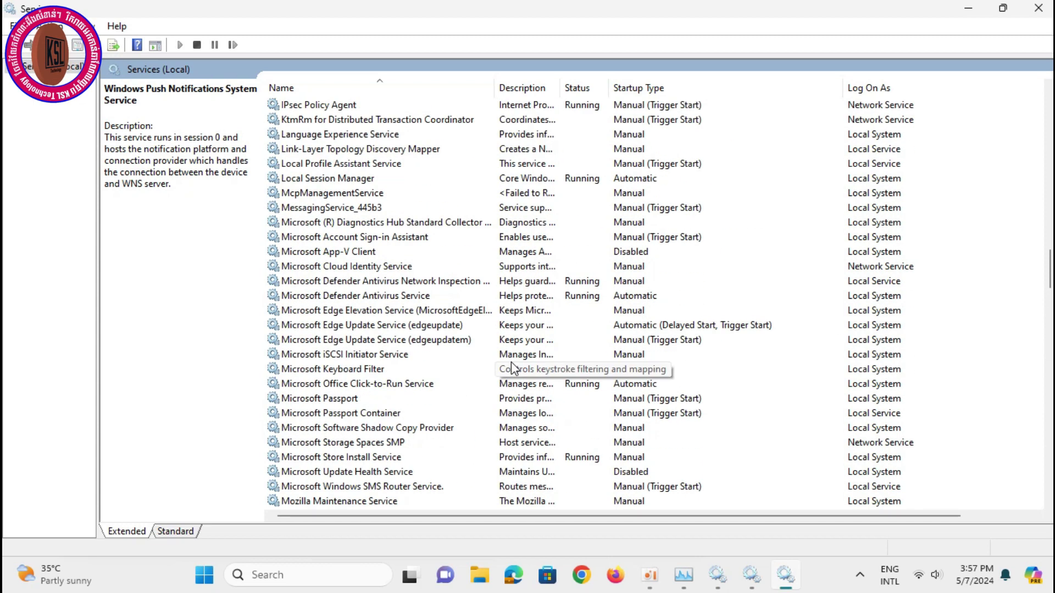
scroll(509, 358, "up", 20)
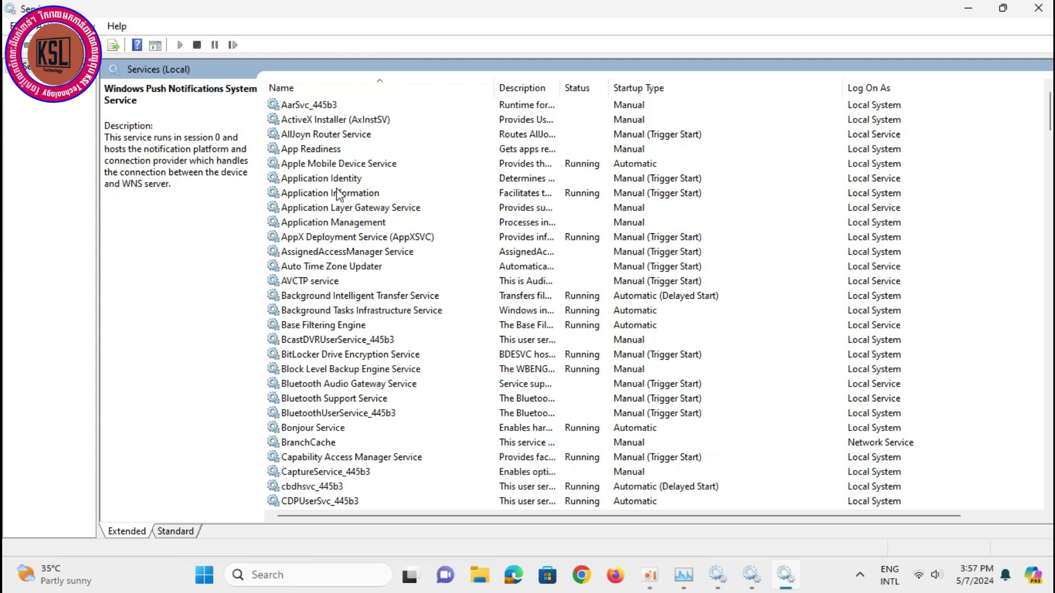
scroll(342, 194, "down", 1)
scroll(344, 226, "up", 1)
scroll(346, 226, "down", 6)
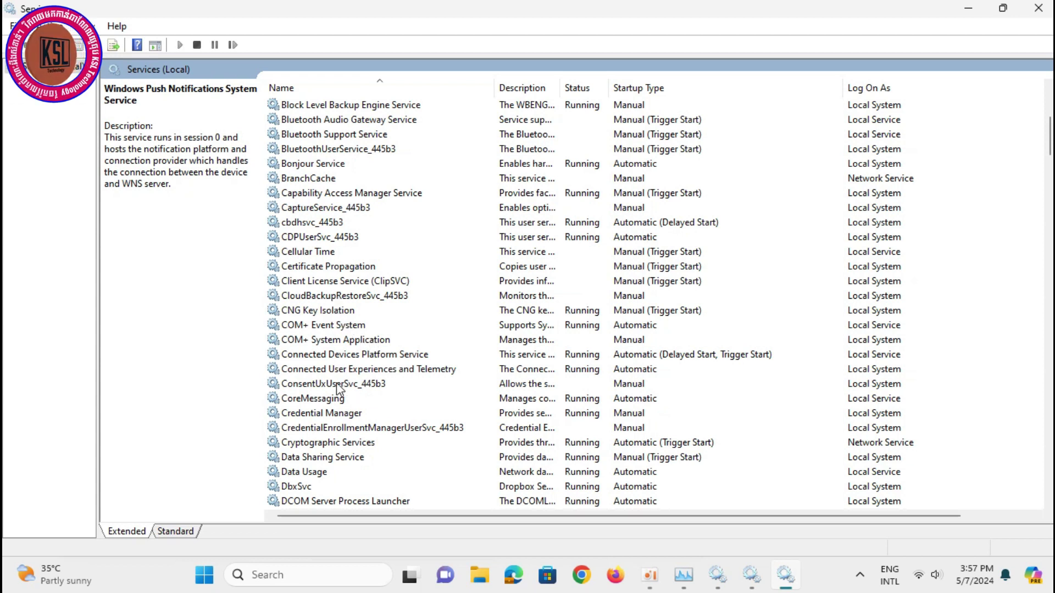
left_click(337, 357)
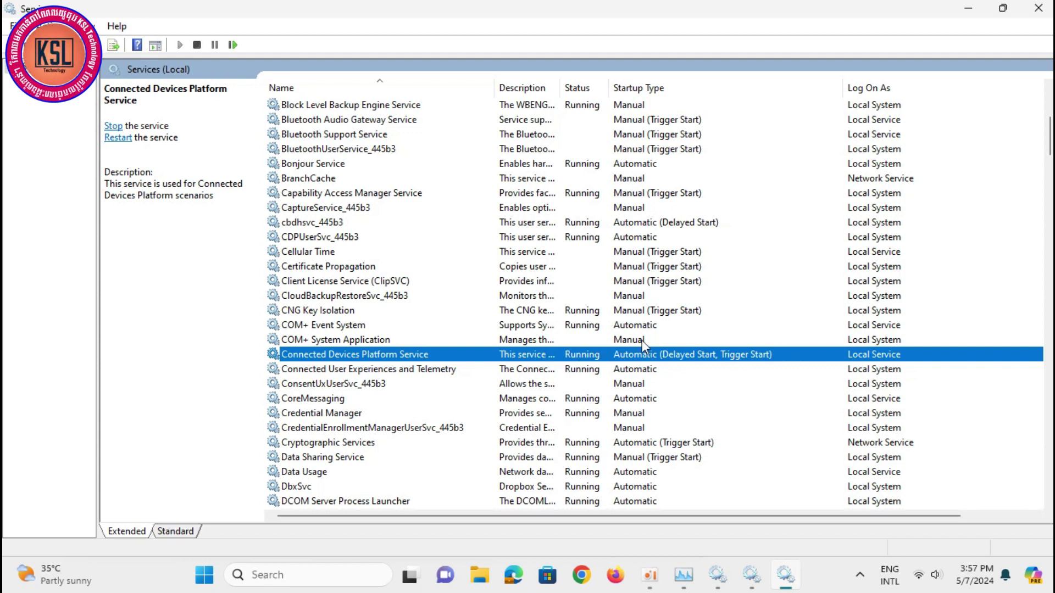
left_click(635, 373)
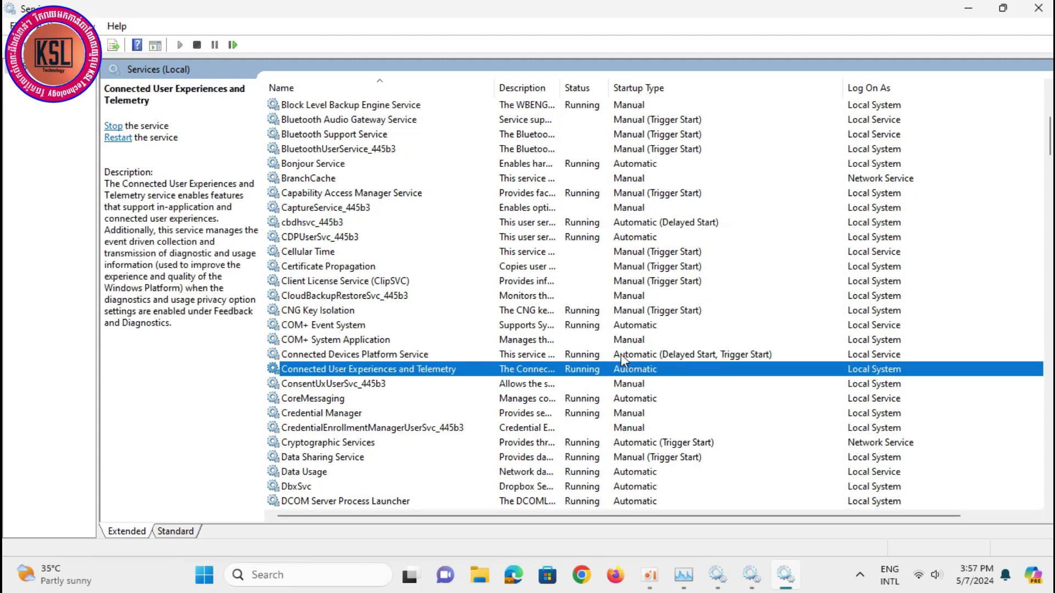
left_click(620, 352)
left_click(634, 372)
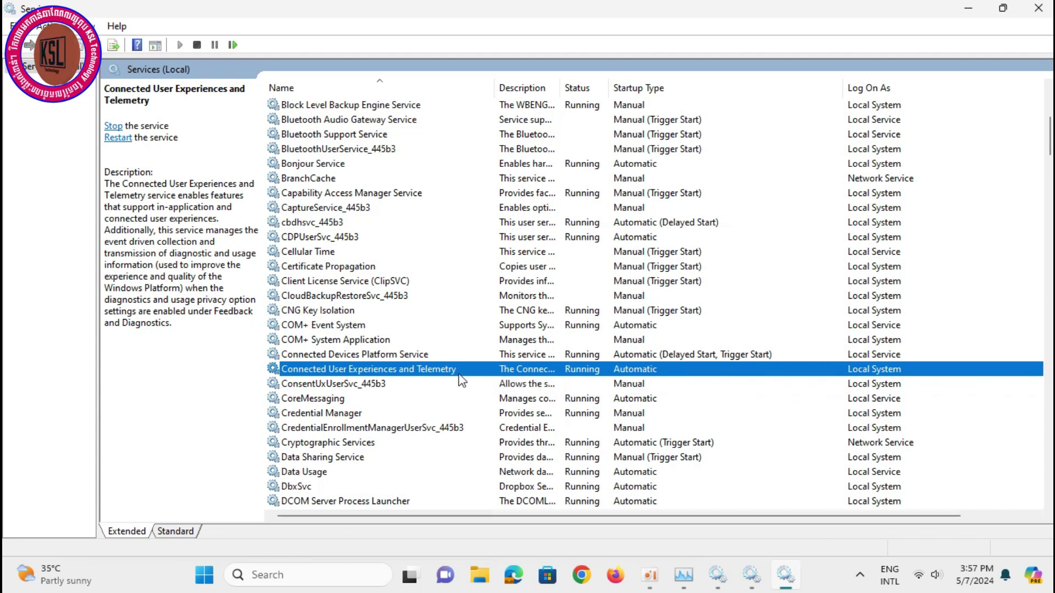
left_click(449, 356)
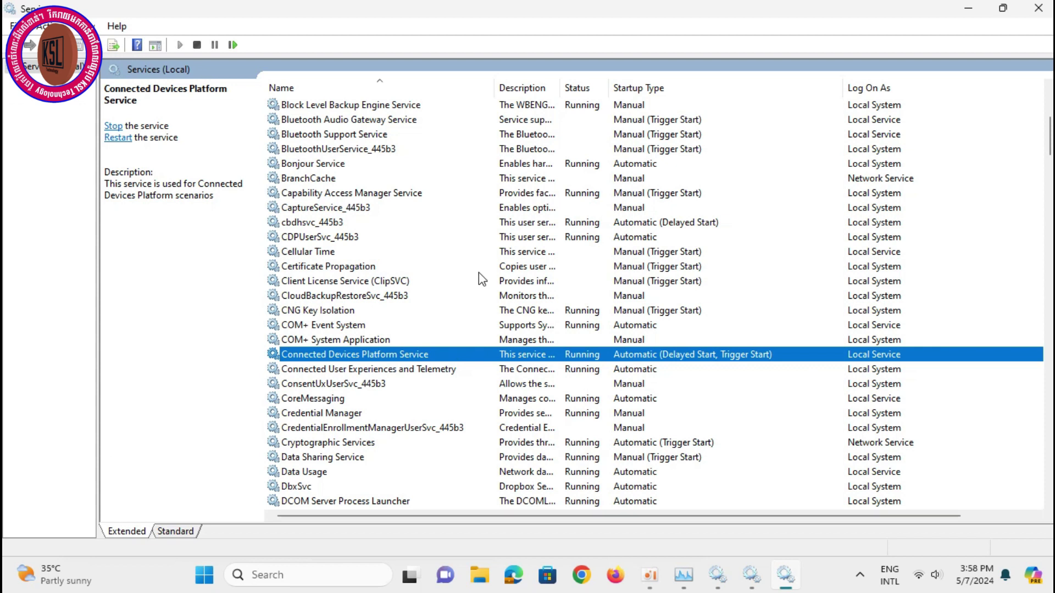
left_click(390, 368)
- Stop the Connected Devices Platform Service, set its startup type to Disabled and apply the change
left_click(390, 355)
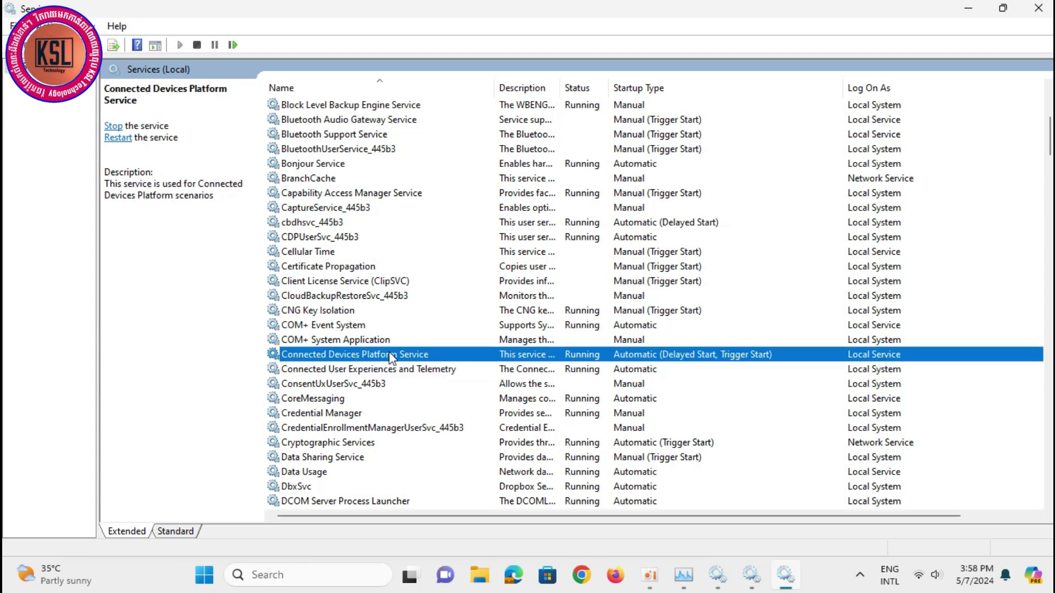
double_click(390, 355)
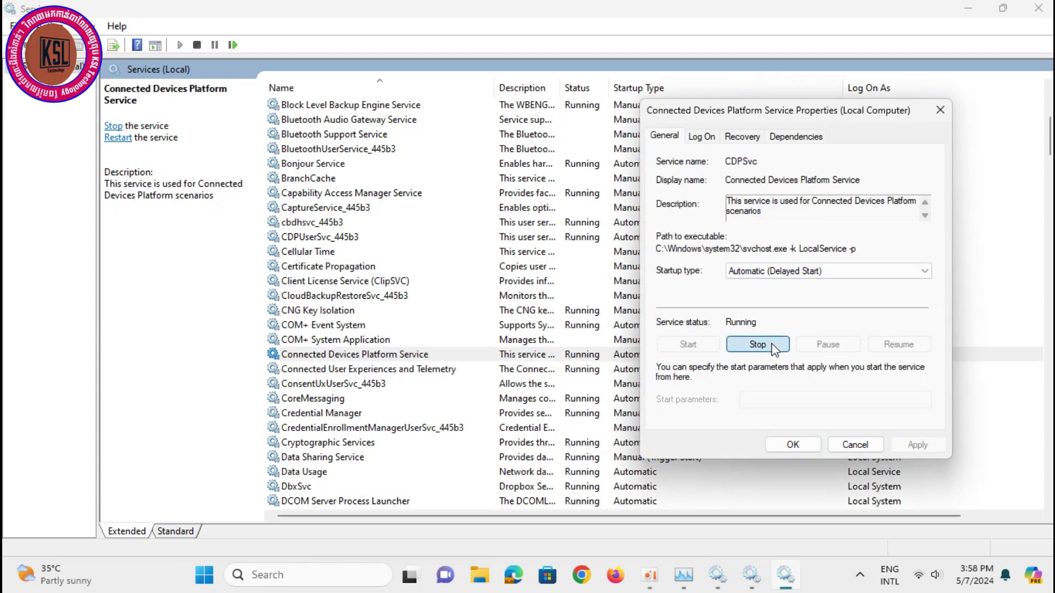
left_click(770, 344)
left_click(865, 272)
left_click(824, 315)
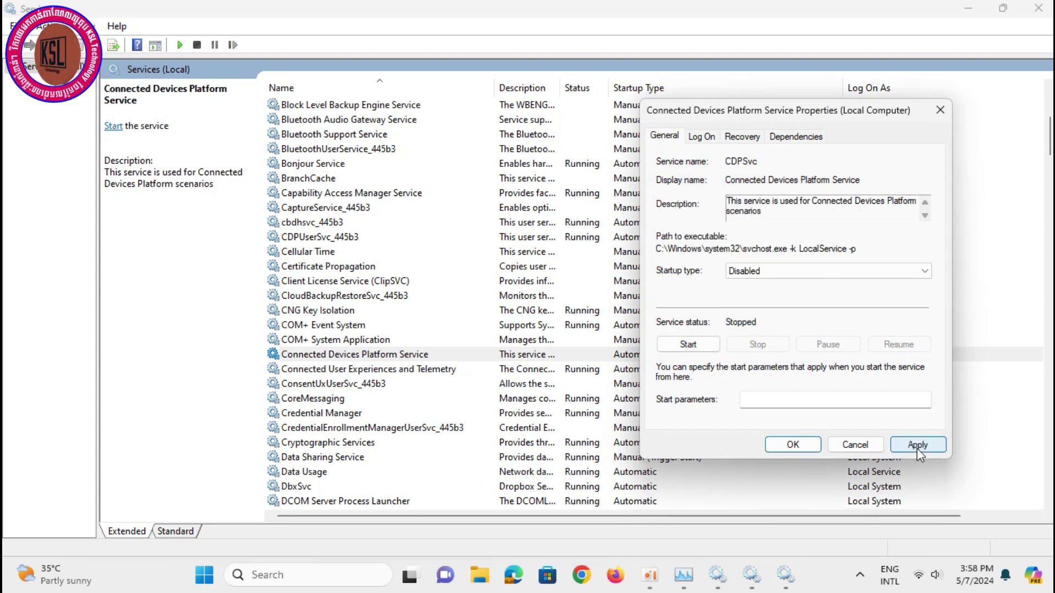
left_click(916, 444)
left_click(791, 445)
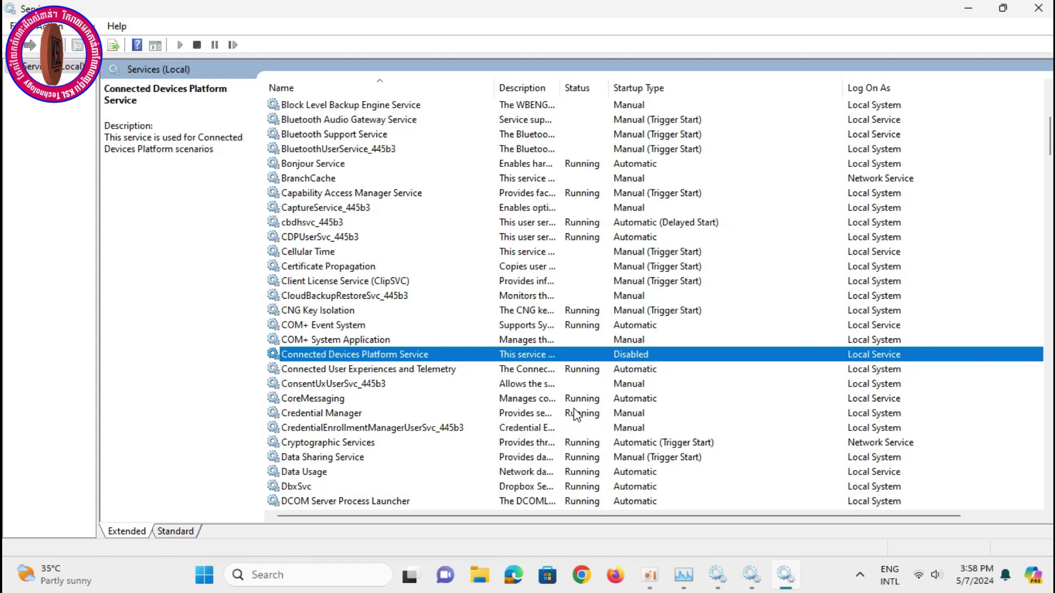
- Widen the Description column of the services list and review the descriptions of the services from A to D
left_click_drag(558, 85, 754, 100)
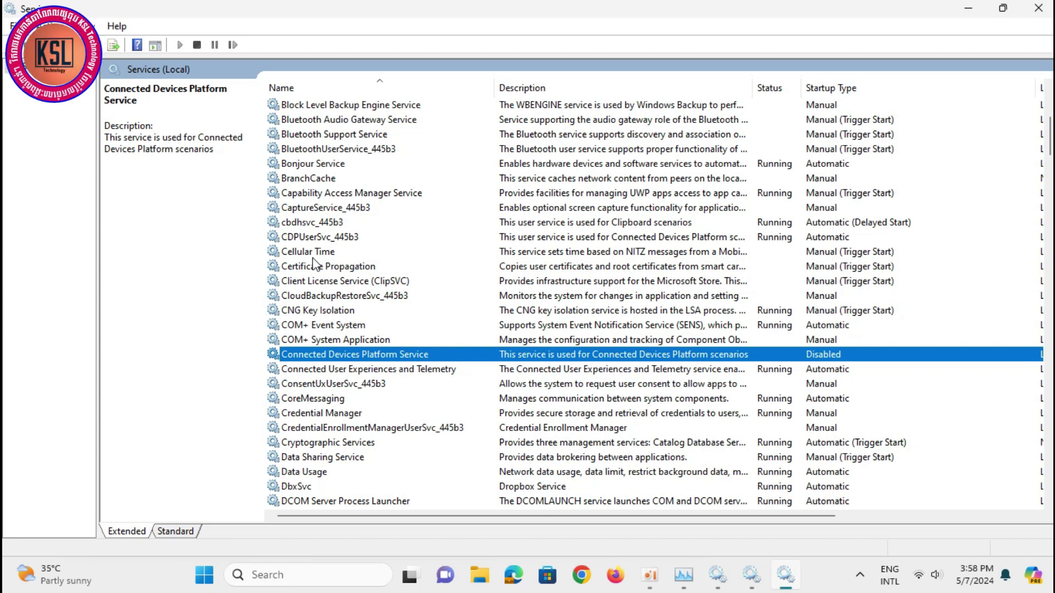
scroll(368, 382, "up", 2)
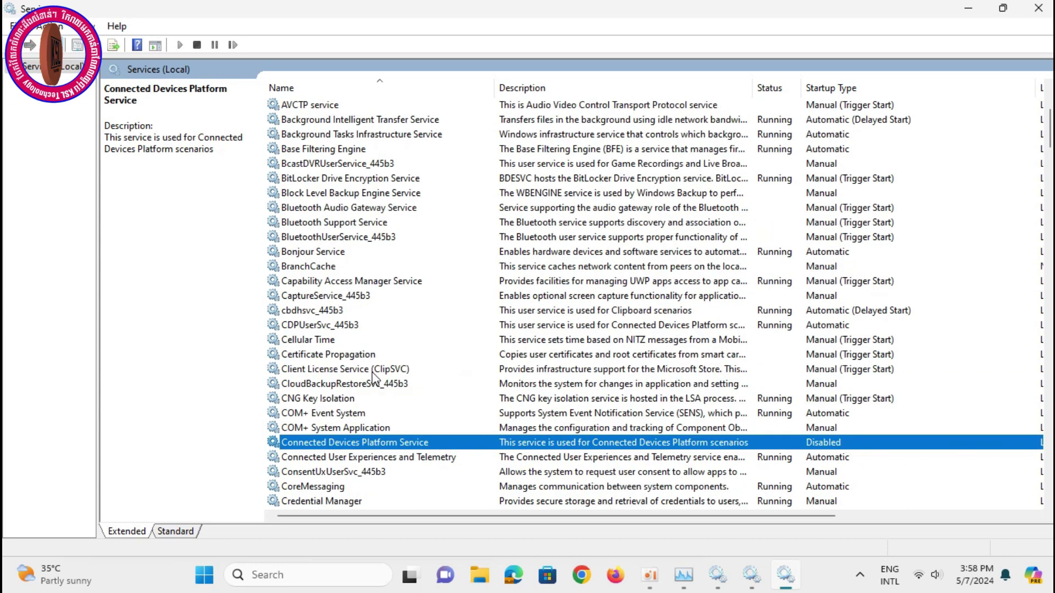
scroll(375, 373, "up", 2)
scroll(384, 341, "up", 2)
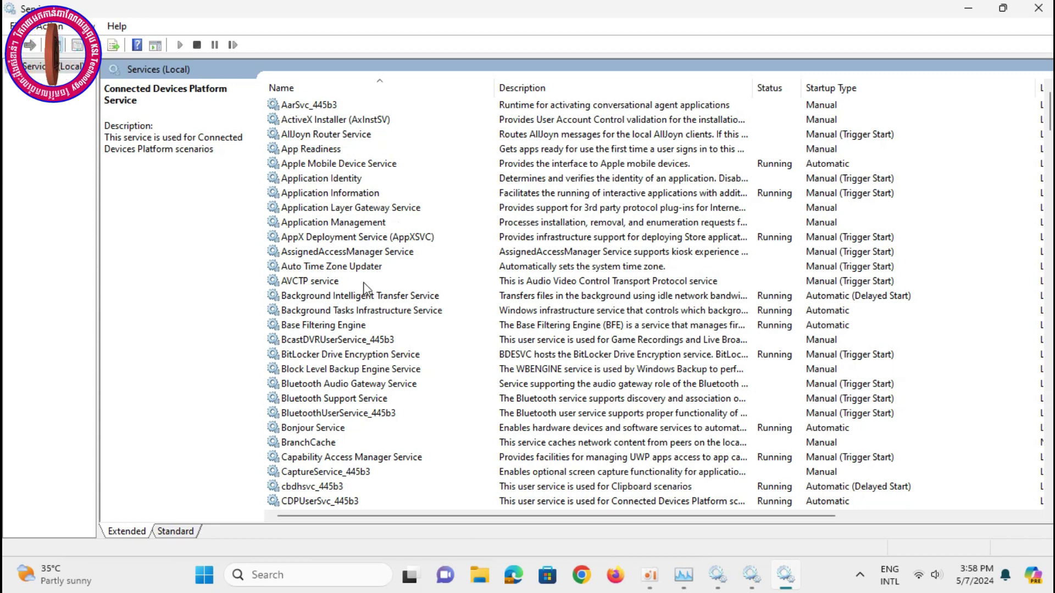
scroll(365, 287, "down", 2)
scroll(368, 286, "down", 4)
scroll(378, 258, "up", 4)
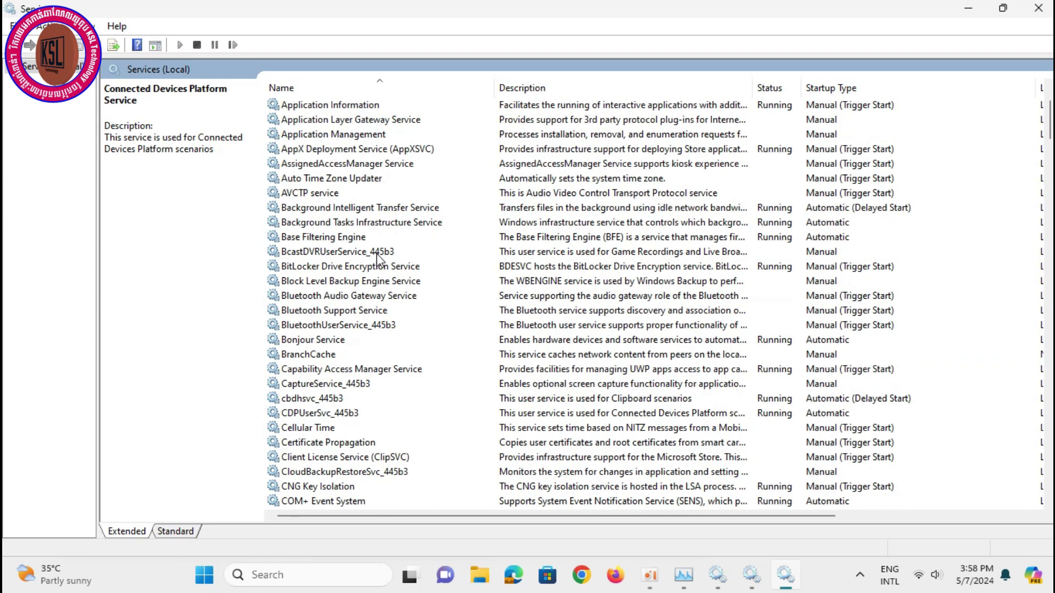
scroll(378, 259, "up", 2)
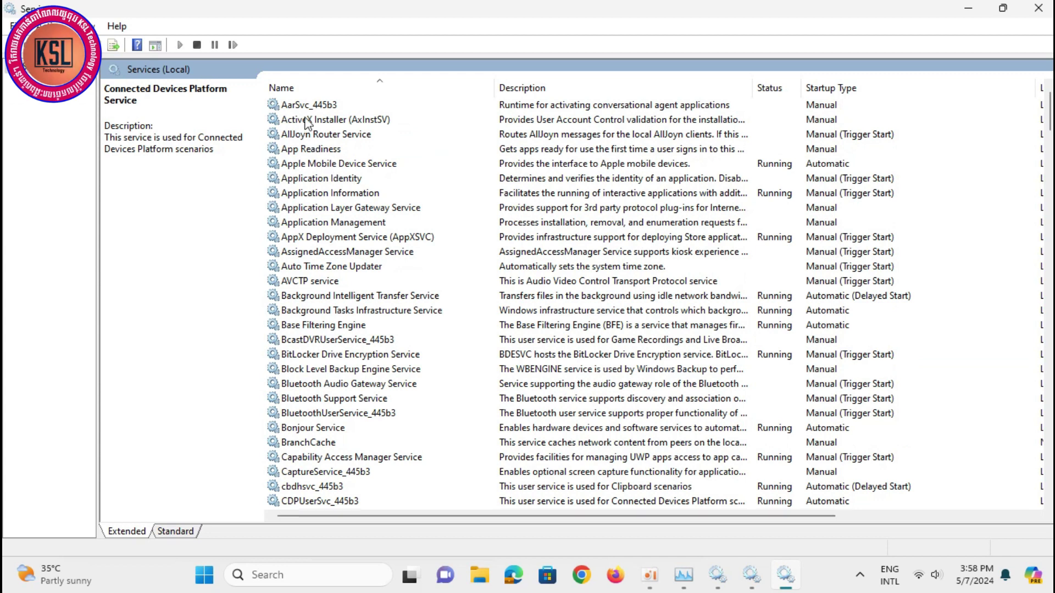
scroll(348, 312, "down", 1)
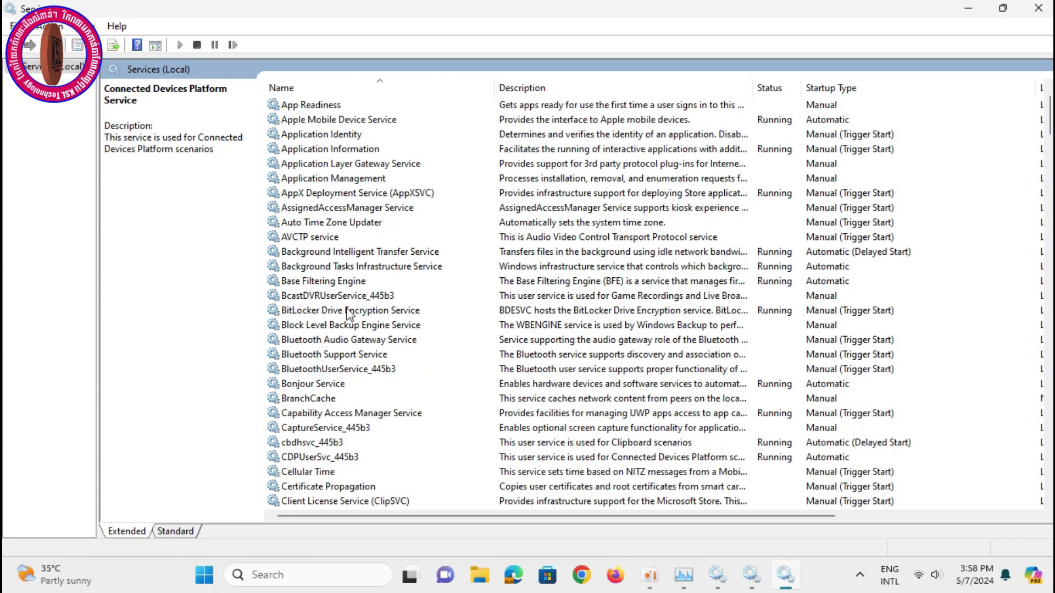
scroll(350, 311, "down", 8)
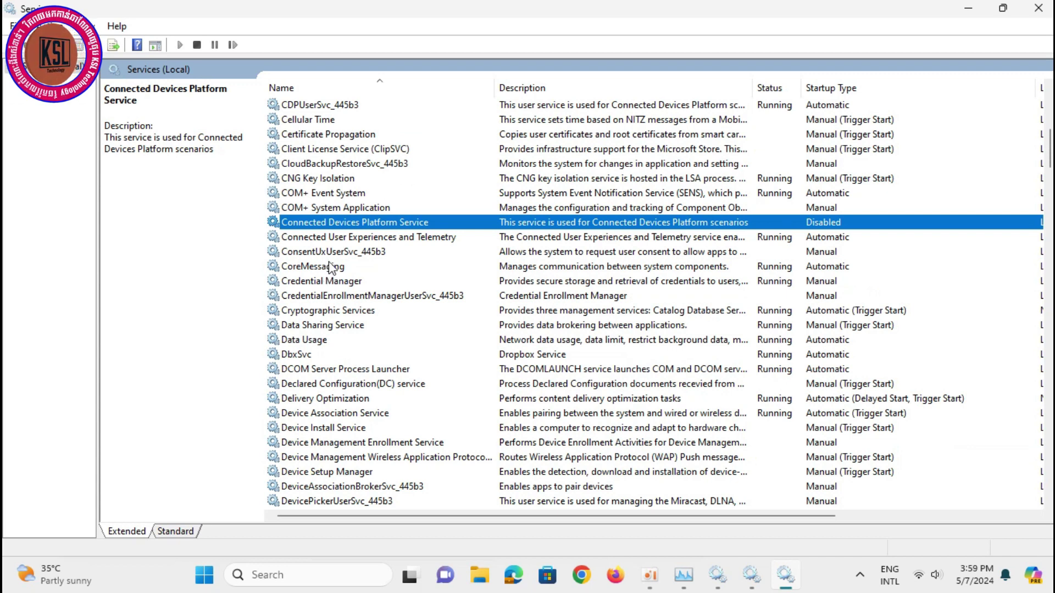
scroll(331, 267, "down", 2)
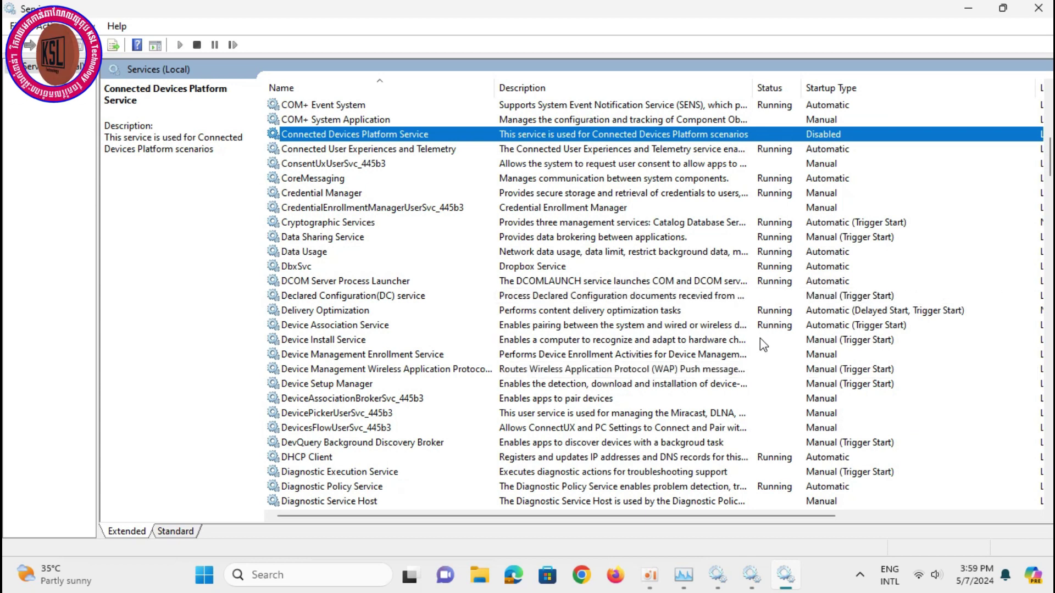
- Stop the DbxSvc Dropbox service, set its startup type to Disabled and apply the change
left_click(309, 266)
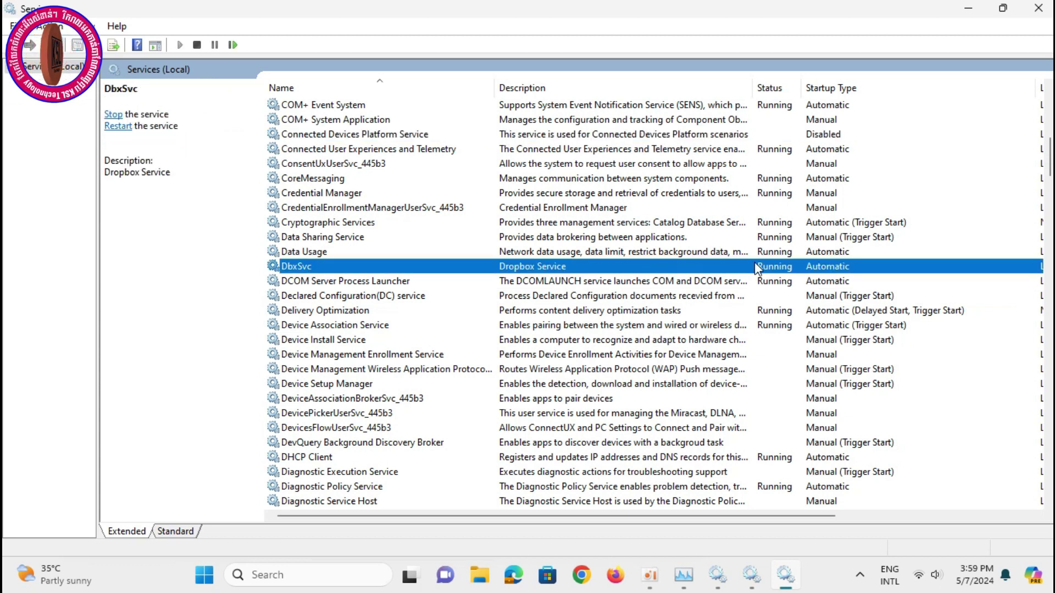
double_click(690, 264)
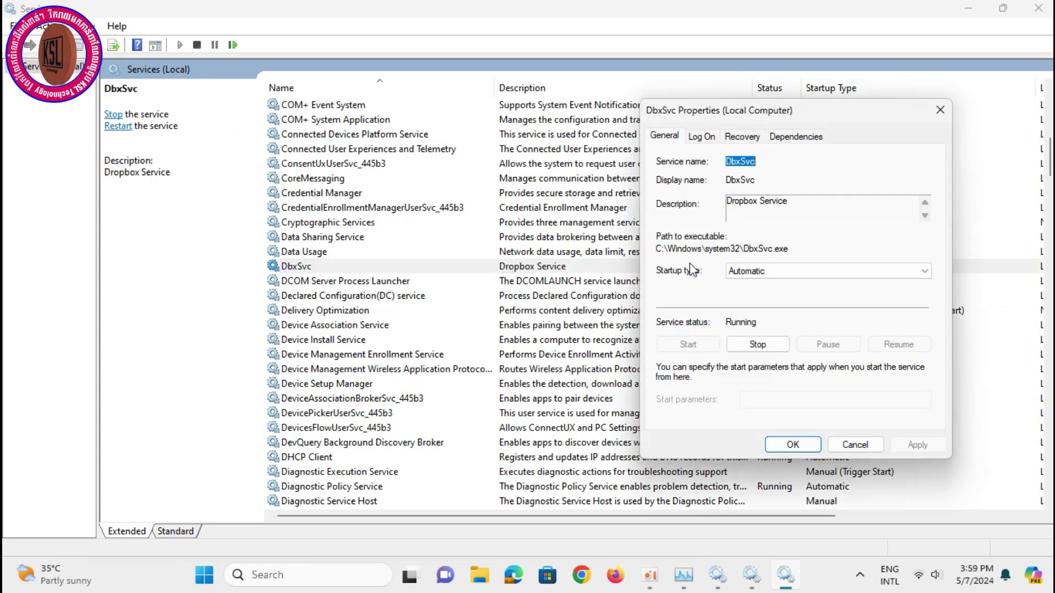
left_click(773, 346)
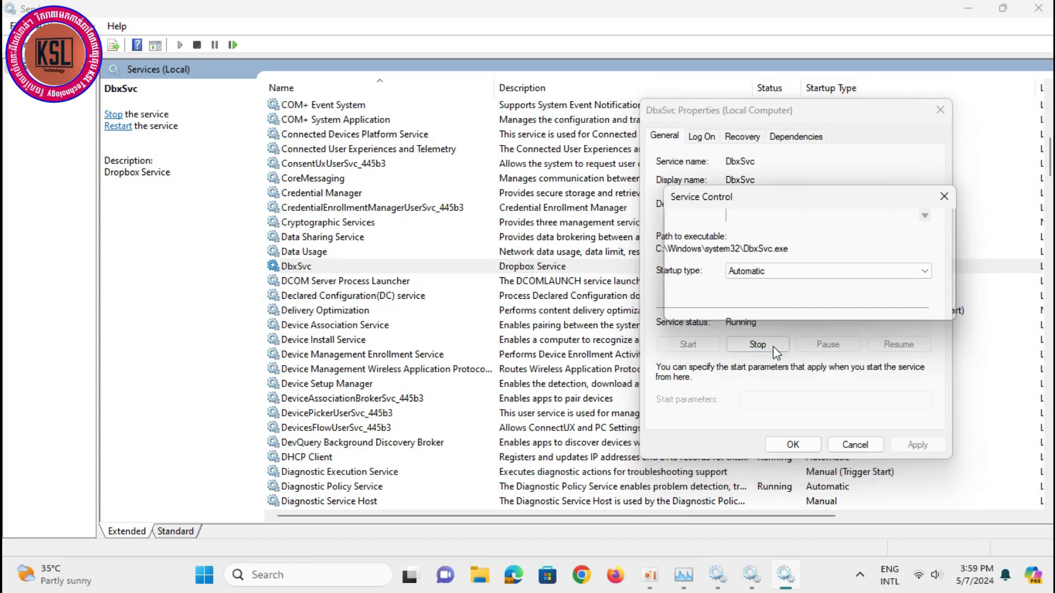
left_click(818, 274)
left_click(744, 315)
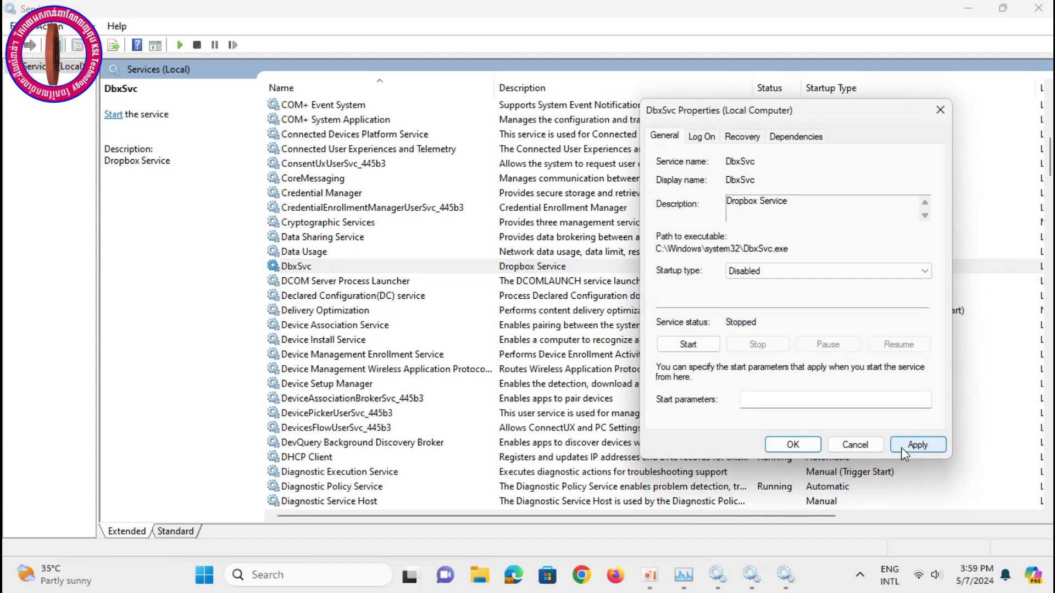
left_click(901, 445)
left_click(791, 446)
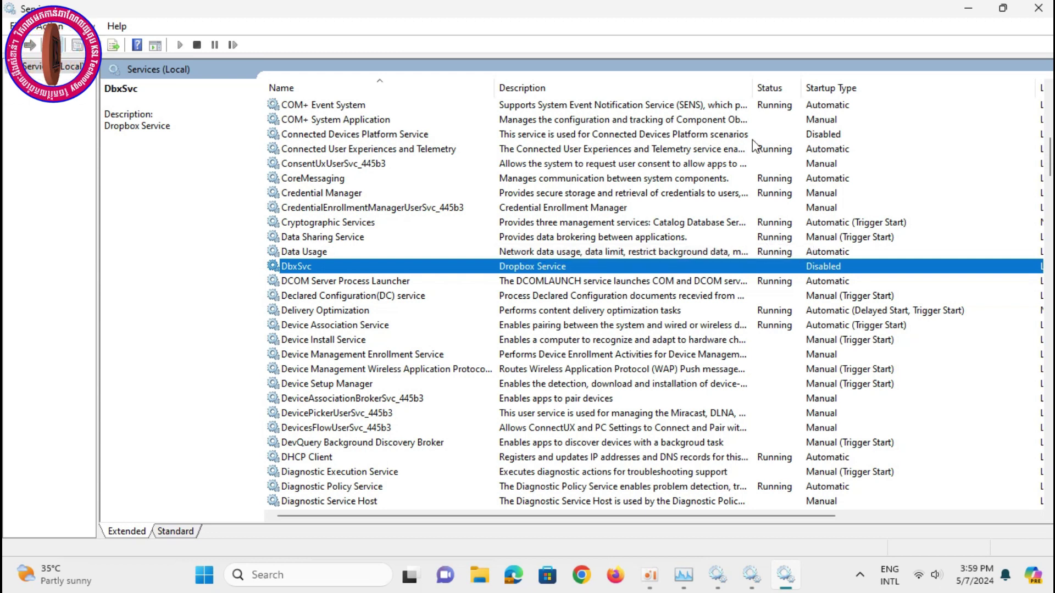
- Look through the services list from its beginning to the S entries and read the State Repository Service description
scroll(775, 314, "up", 1)
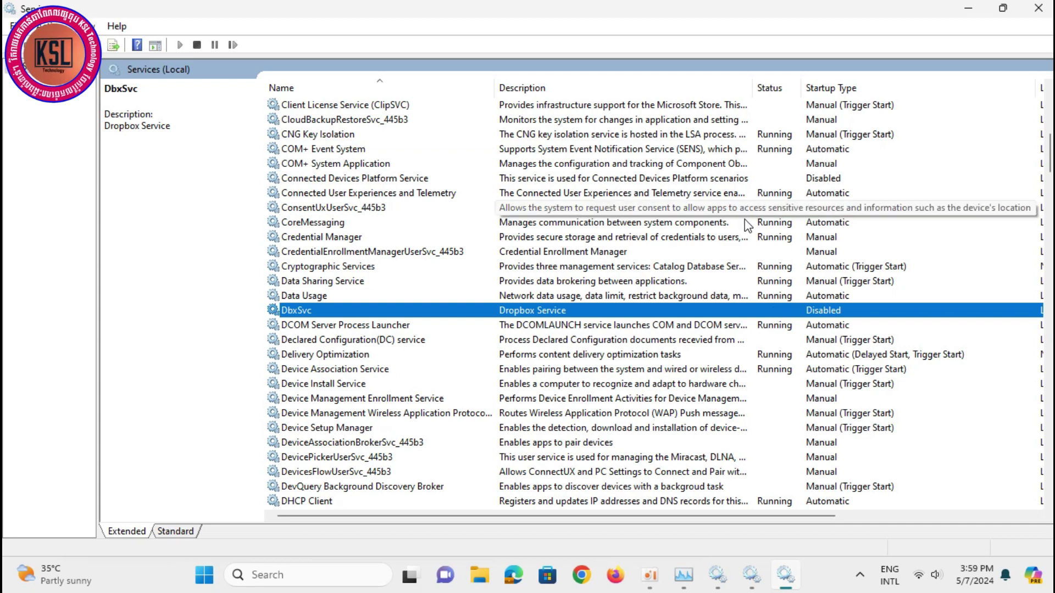
scroll(747, 222, "up", 10)
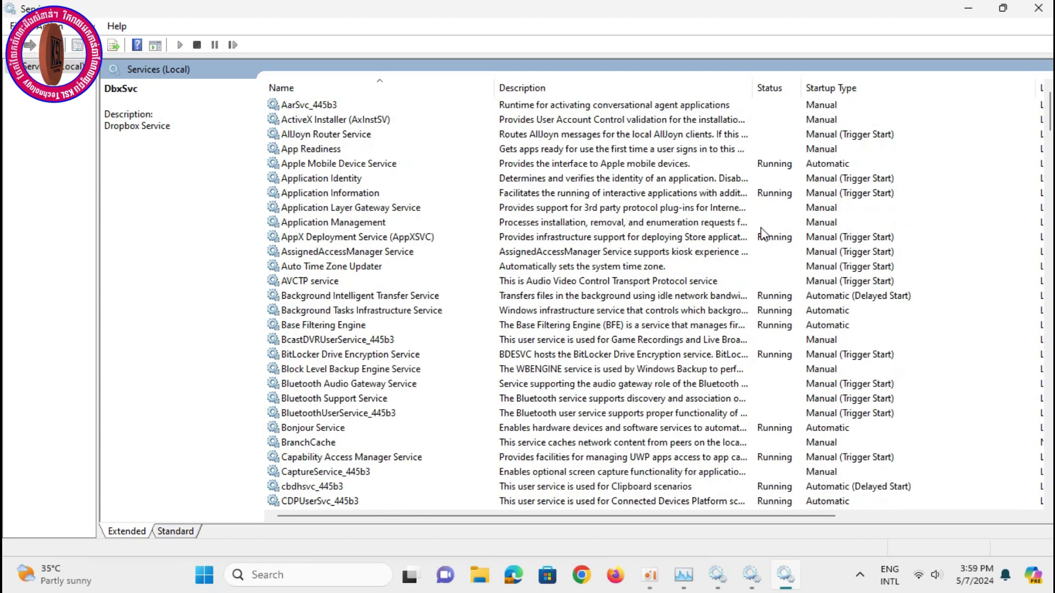
scroll(762, 231, "down", 10)
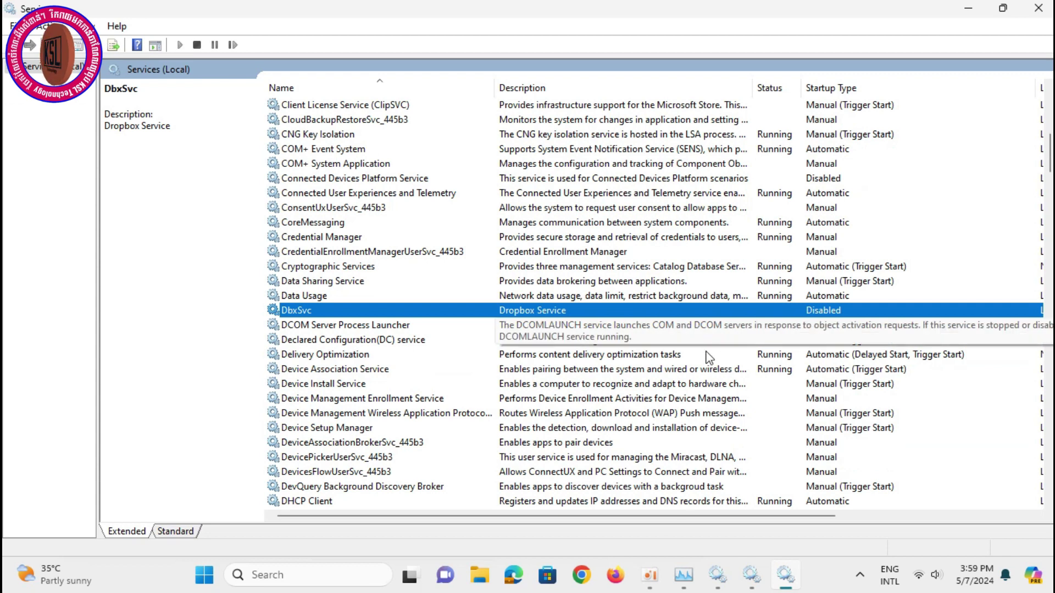
scroll(775, 354, "down", 8)
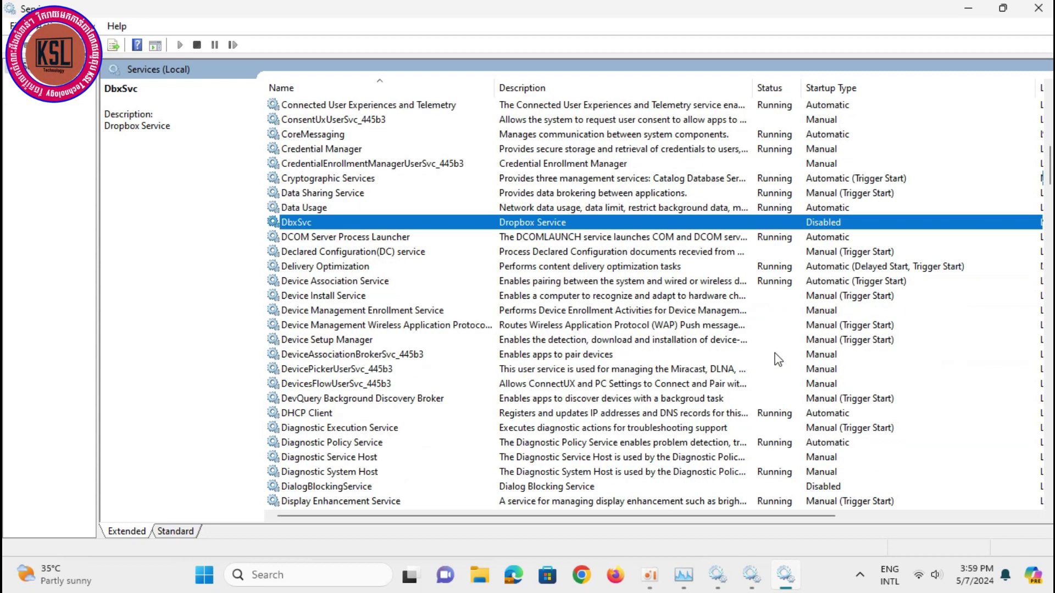
scroll(776, 354, "down", 4)
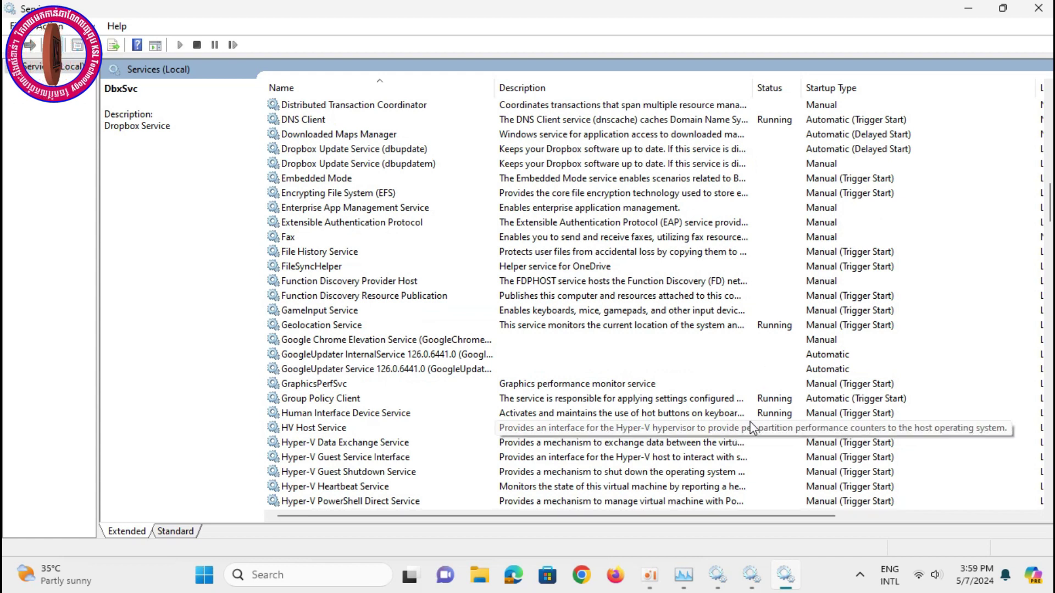
scroll(774, 409, "down", 8)
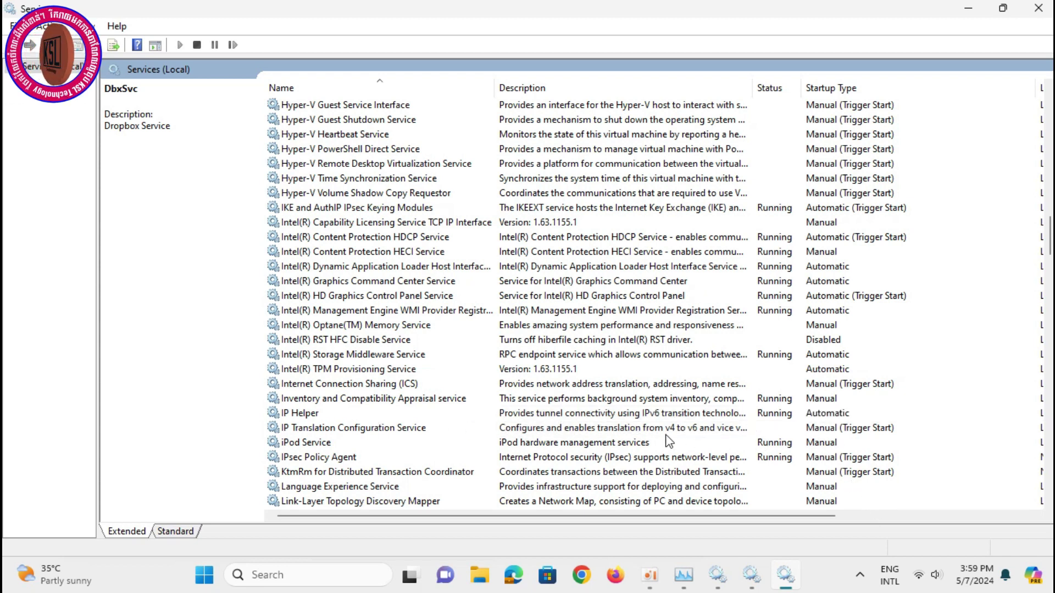
scroll(803, 436, "down", 2)
scroll(803, 436, "down", 2)
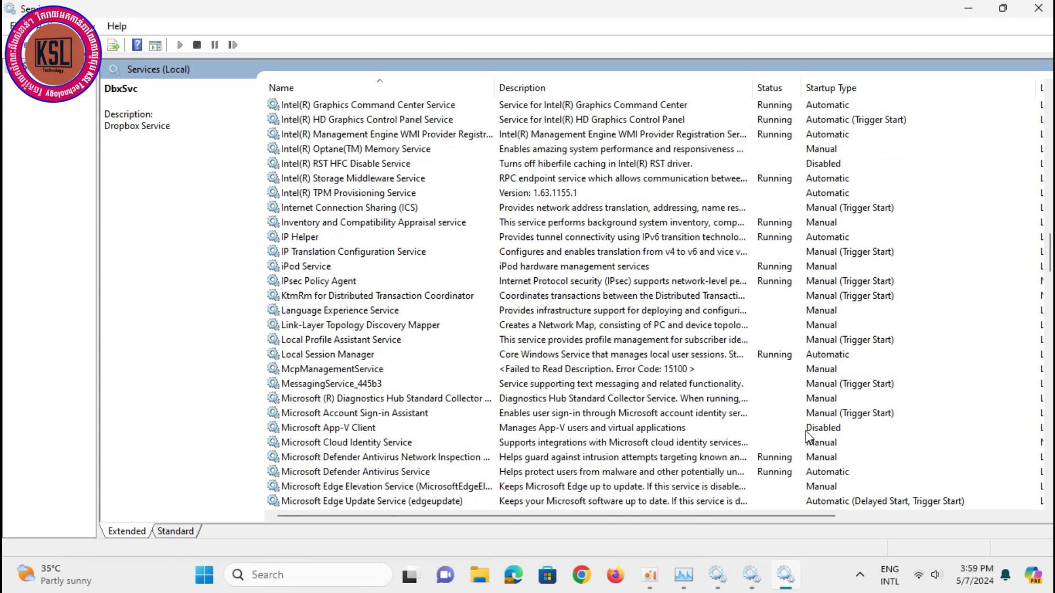
scroll(805, 430, "down", 6)
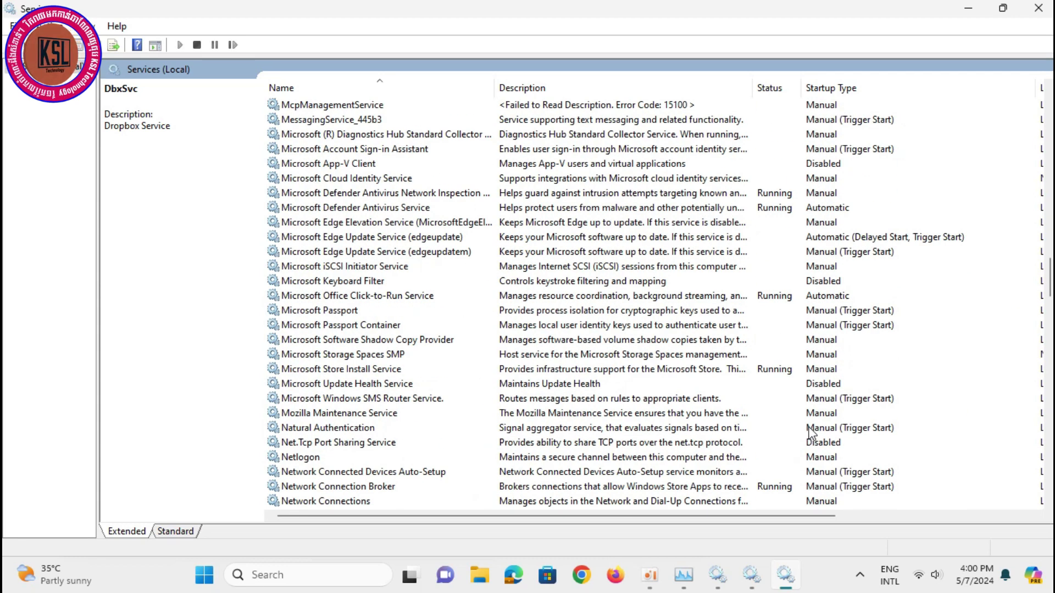
scroll(809, 434, "down", 7)
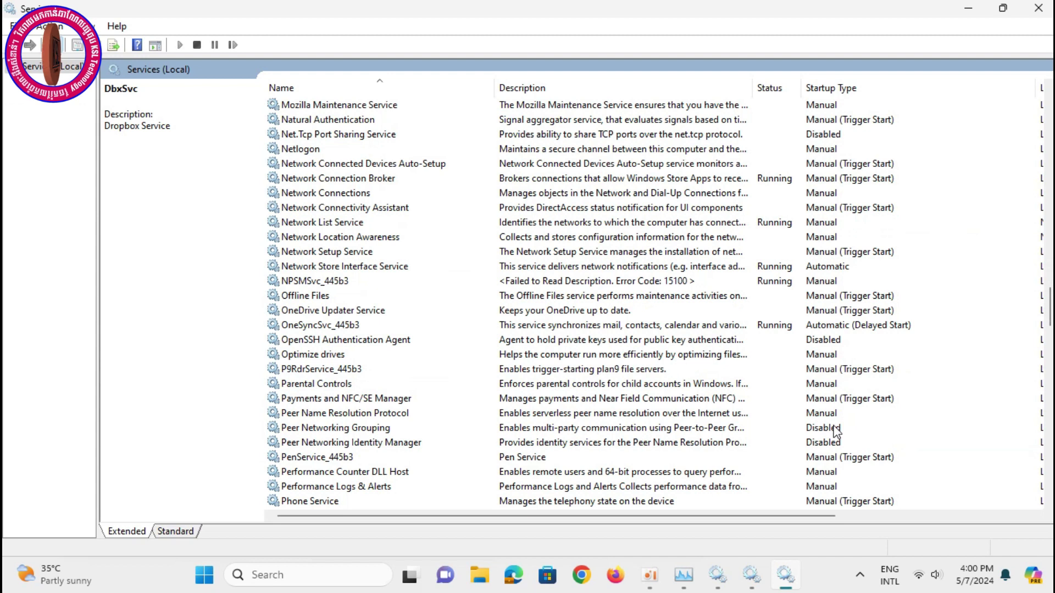
scroll(836, 433, "down", 11)
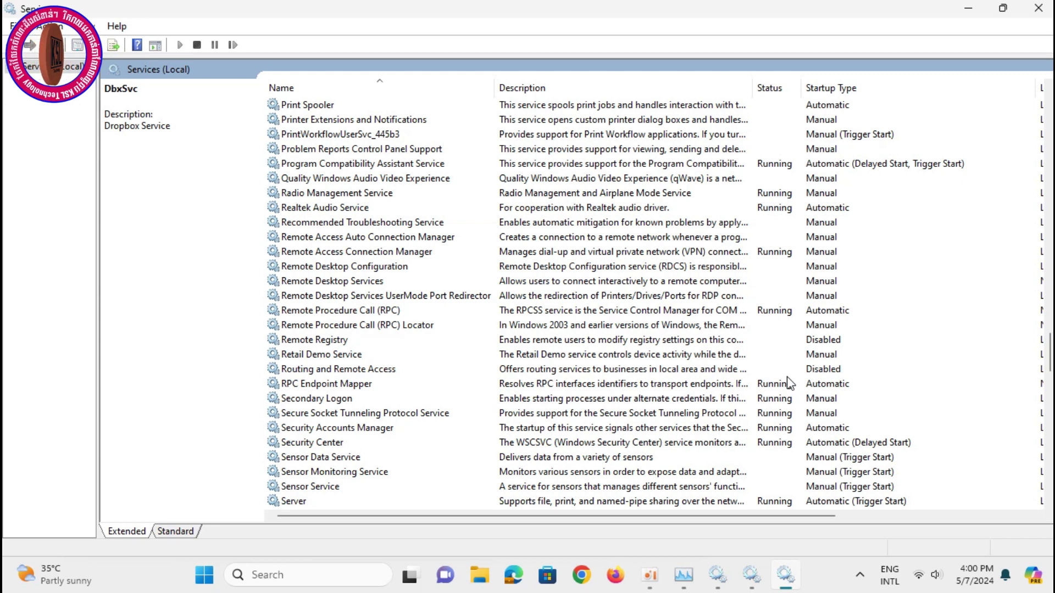
scroll(789, 383, "down", 2)
scroll(790, 383, "down", 3)
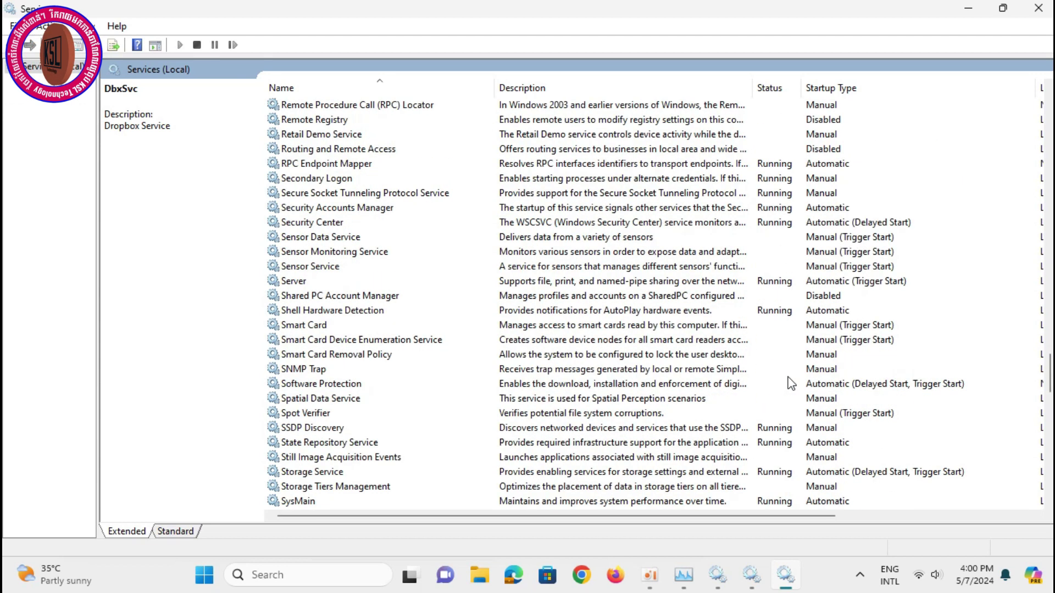
left_click(316, 445)
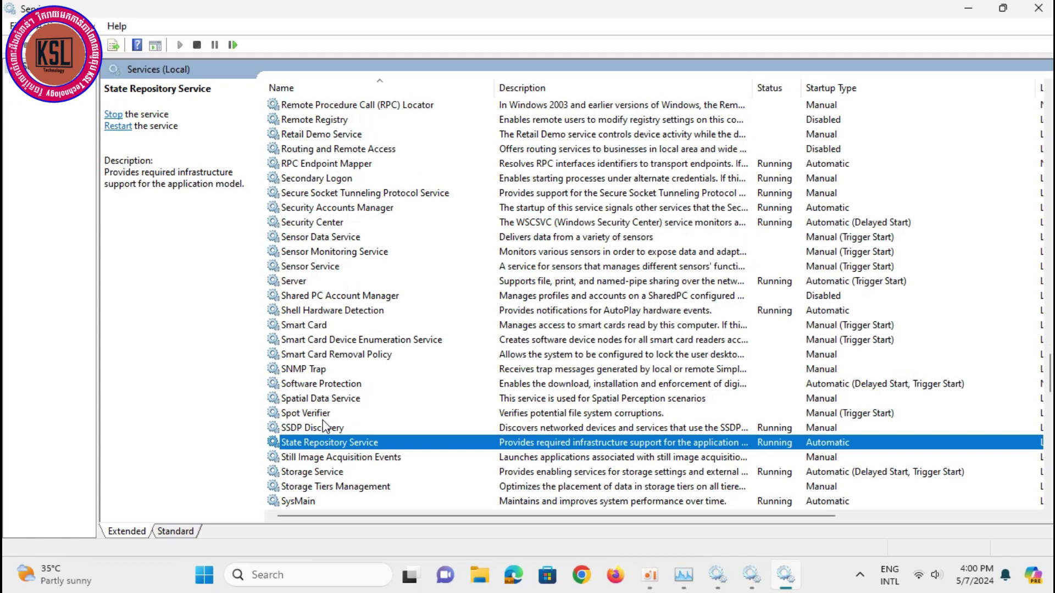
- Go through the first services one by one, down to AVCTP service, and read their descriptions
key("Home")
key("Down")
key("Down")
key("Down")
key("Down")
key("Down")
key("Down")
key("Down")
key("Down")
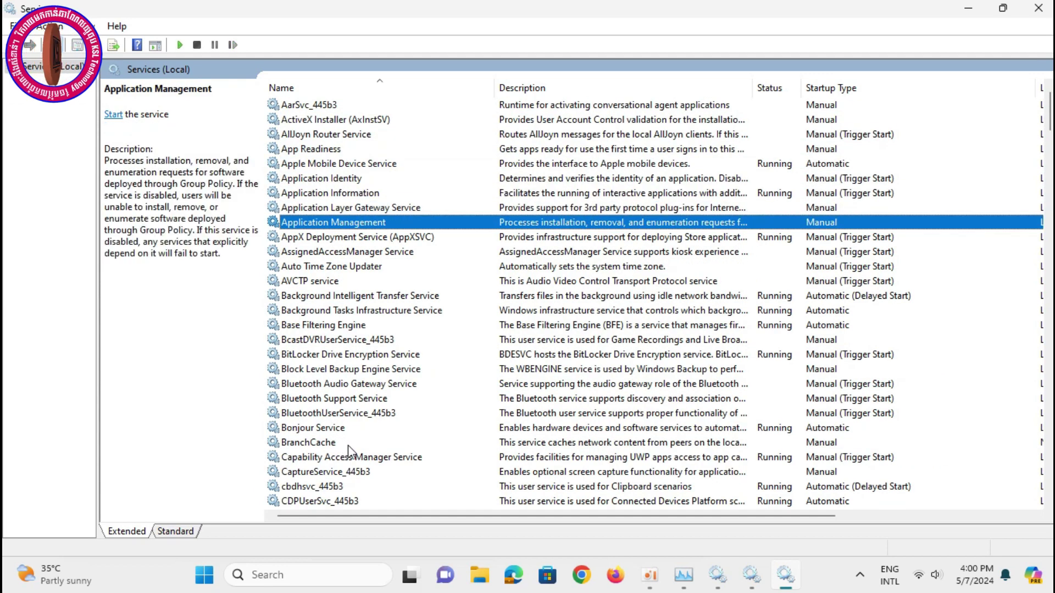
key("Down")
key("Down")
key("Down")
key("Down")
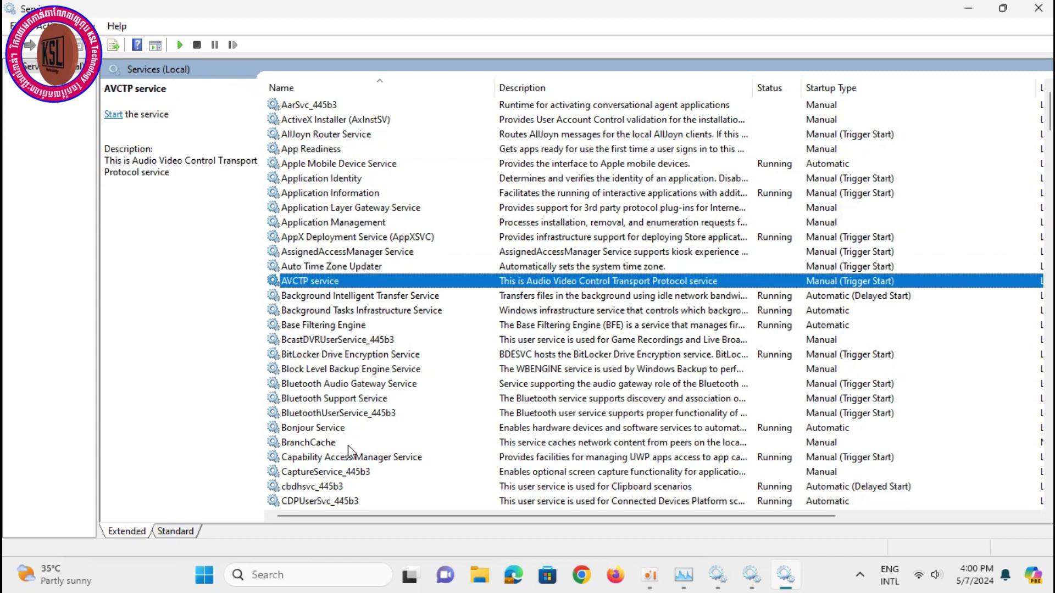
- Examine the descriptions of the BitLocker, Bluetooth, Bonjour, BranchCache, Capability Access Manager and cbdhsvc clipboard services
left_click(325, 358)
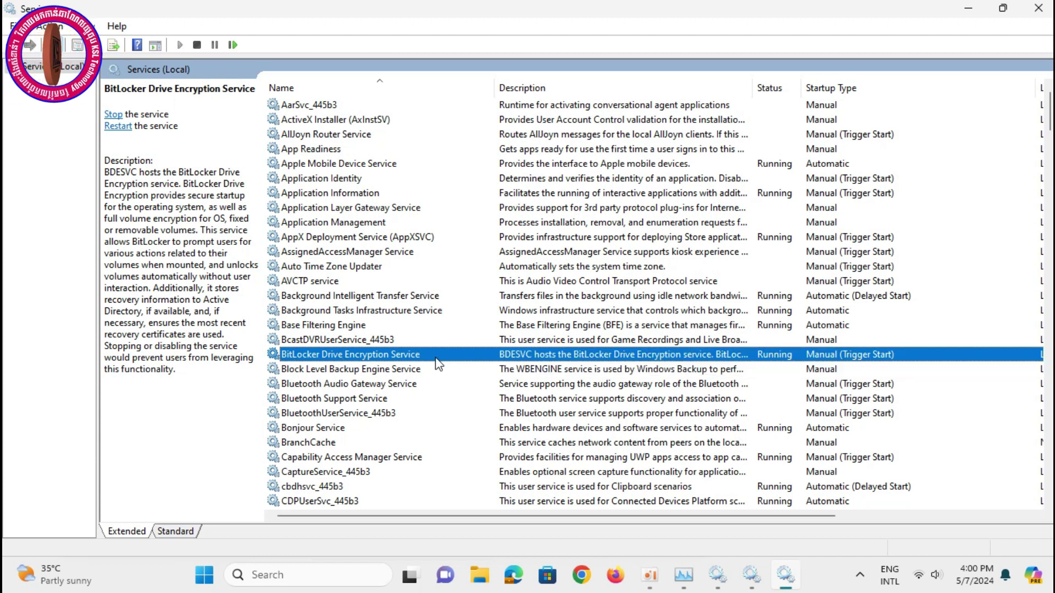
scroll(519, 450, "down", 1)
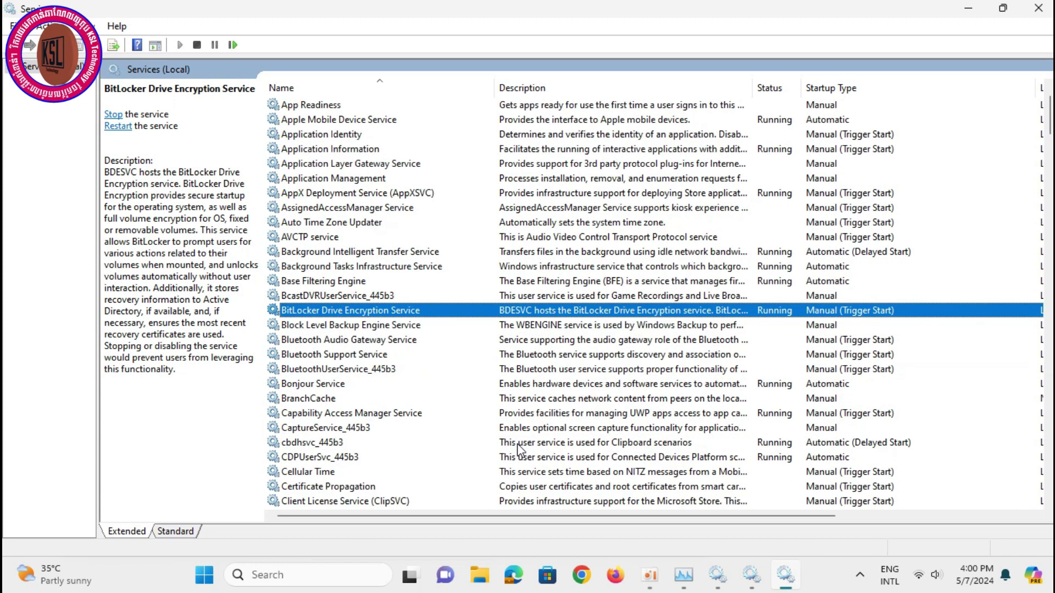
left_click(335, 357)
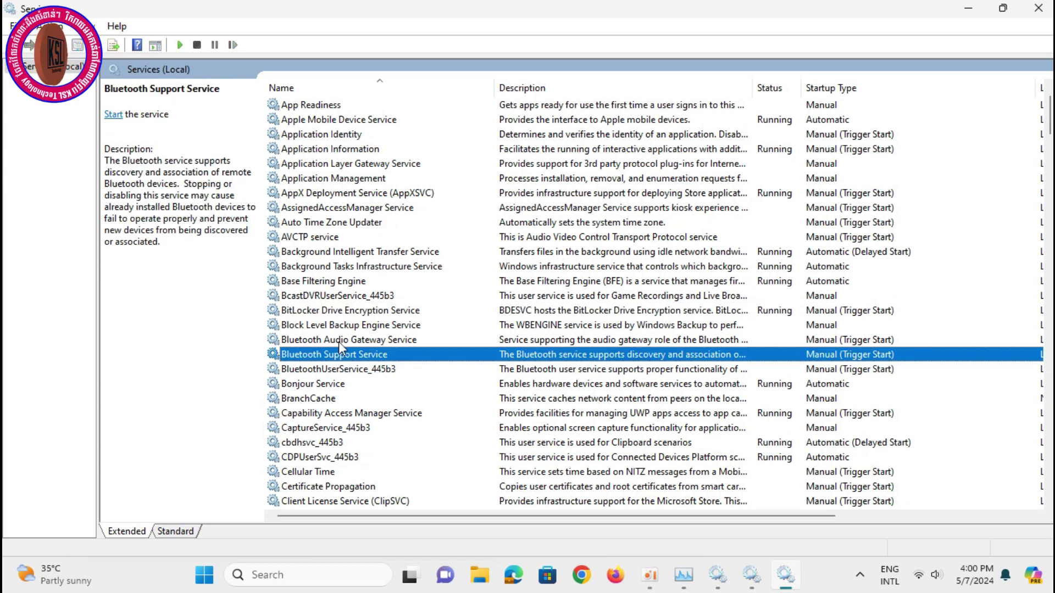
left_click(339, 341)
left_click(352, 314)
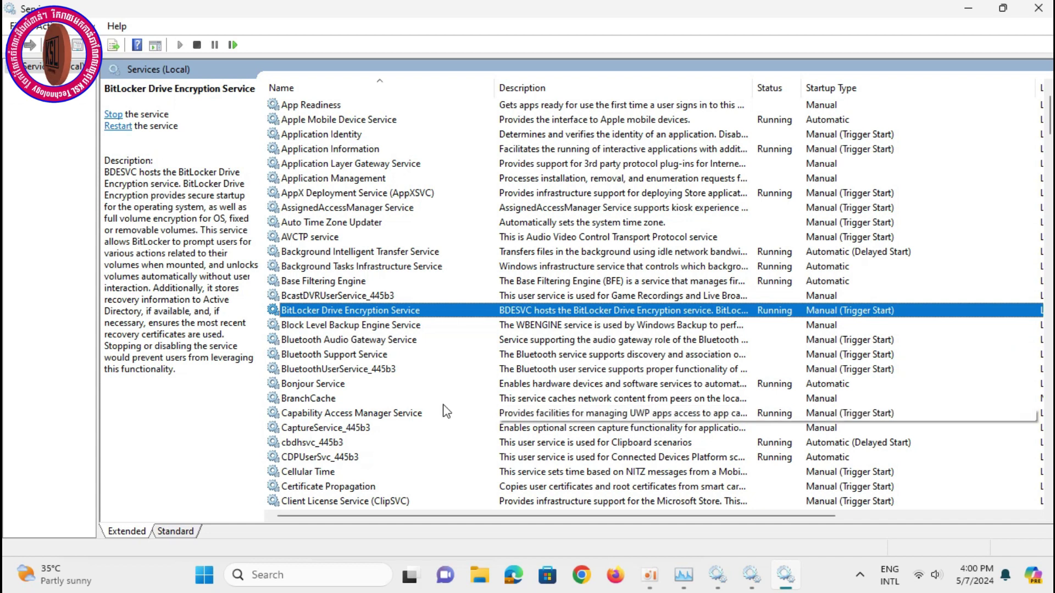
left_click(341, 385)
left_click(324, 400)
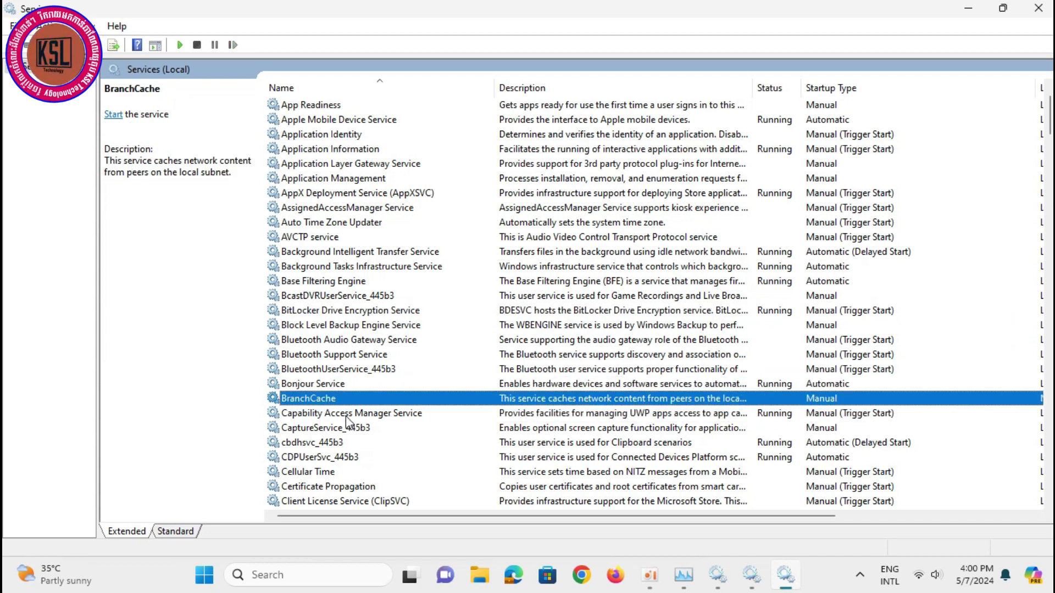
left_click(346, 414)
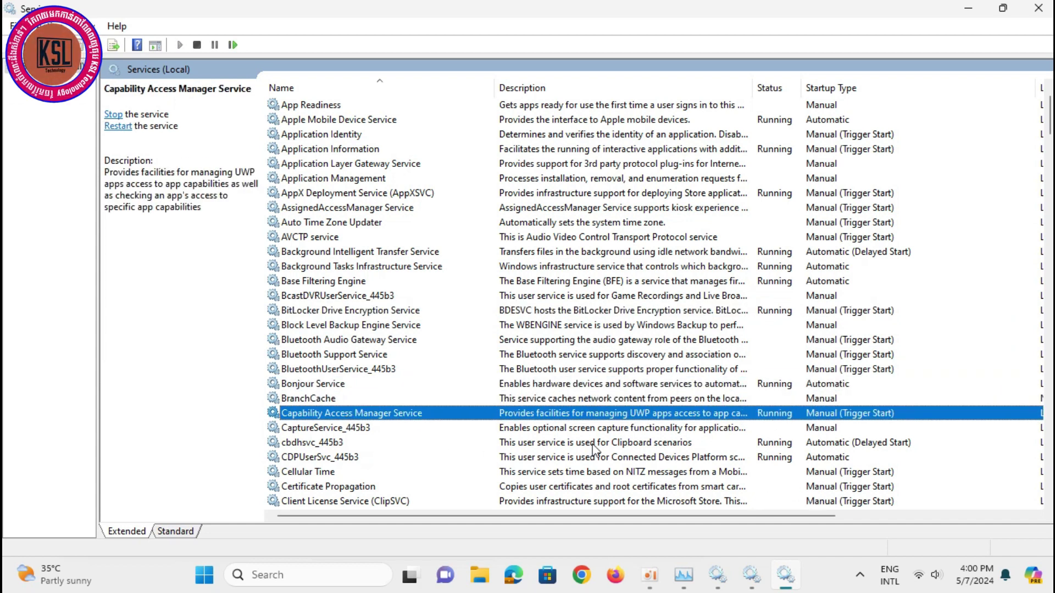
left_click(357, 442)
- Review the services from C to N for unneeded ones and read the Network Connectivity Assistant description
scroll(495, 457, "down", 5)
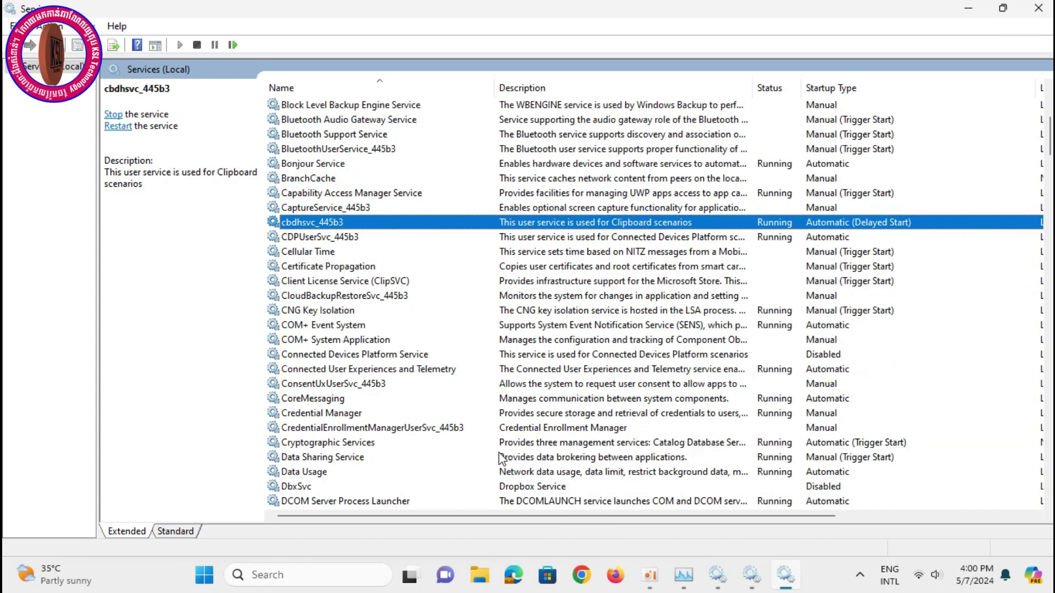
scroll(501, 459, "down", 3)
scroll(502, 457, "down", 3)
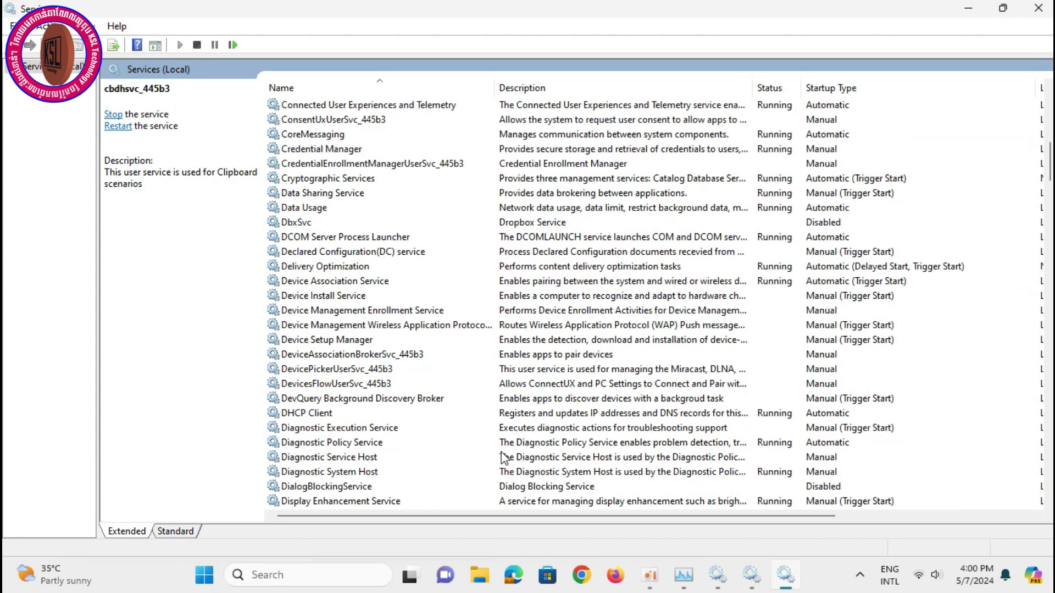
scroll(504, 448, "down", 3)
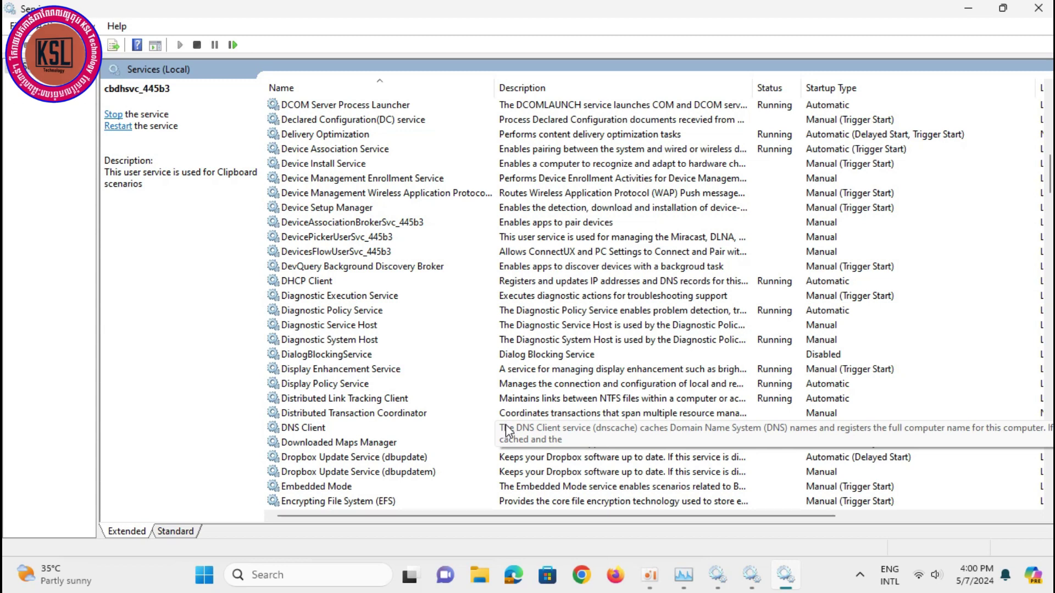
scroll(504, 437, "down", 4)
scroll(506, 423, "down", 4)
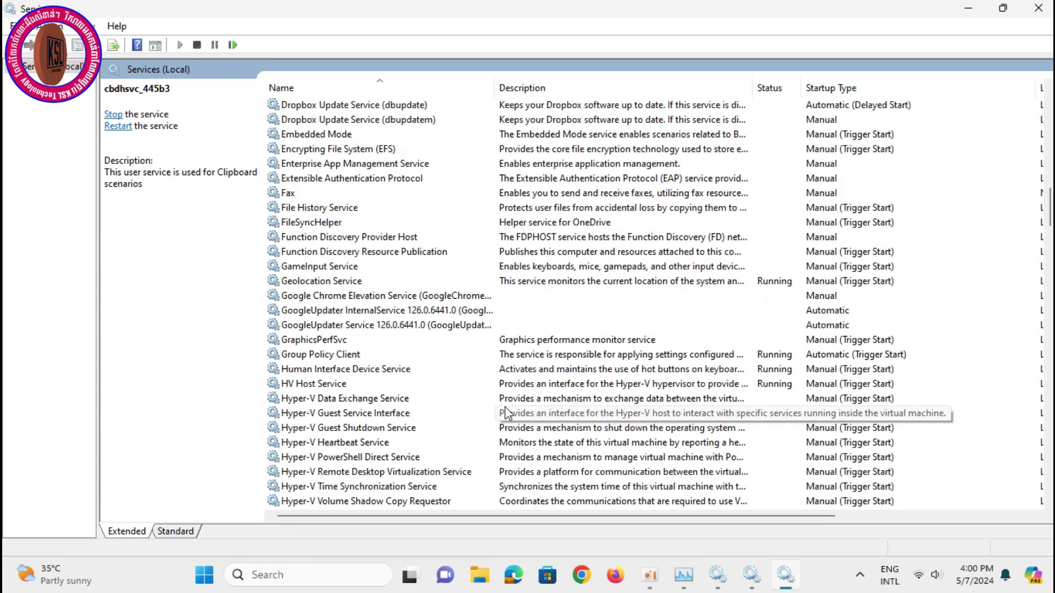
scroll(506, 407, "down", 3)
scroll(508, 407, "down", 3)
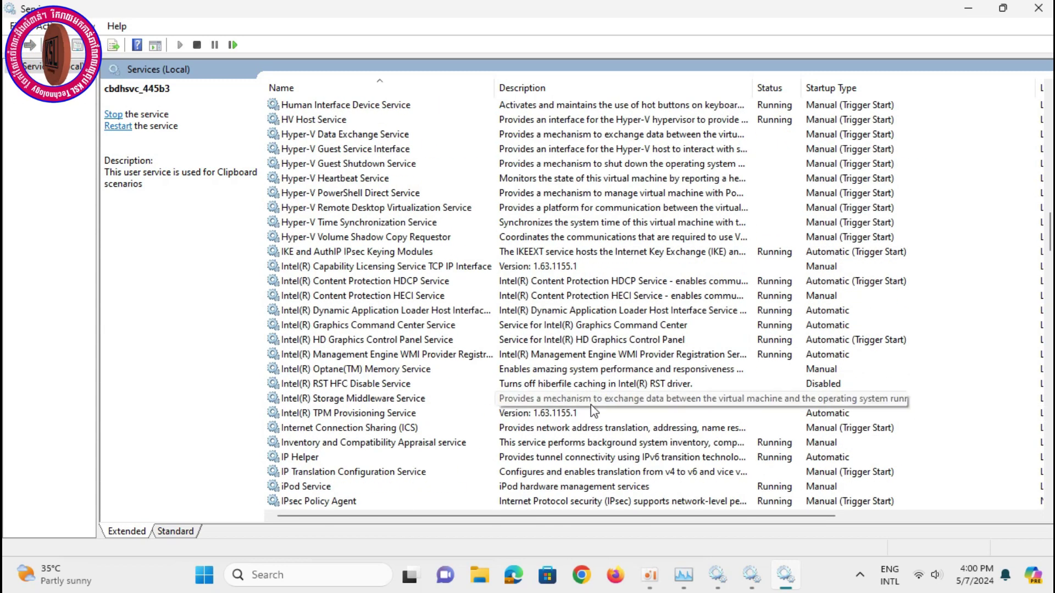
scroll(674, 411, "down", 5)
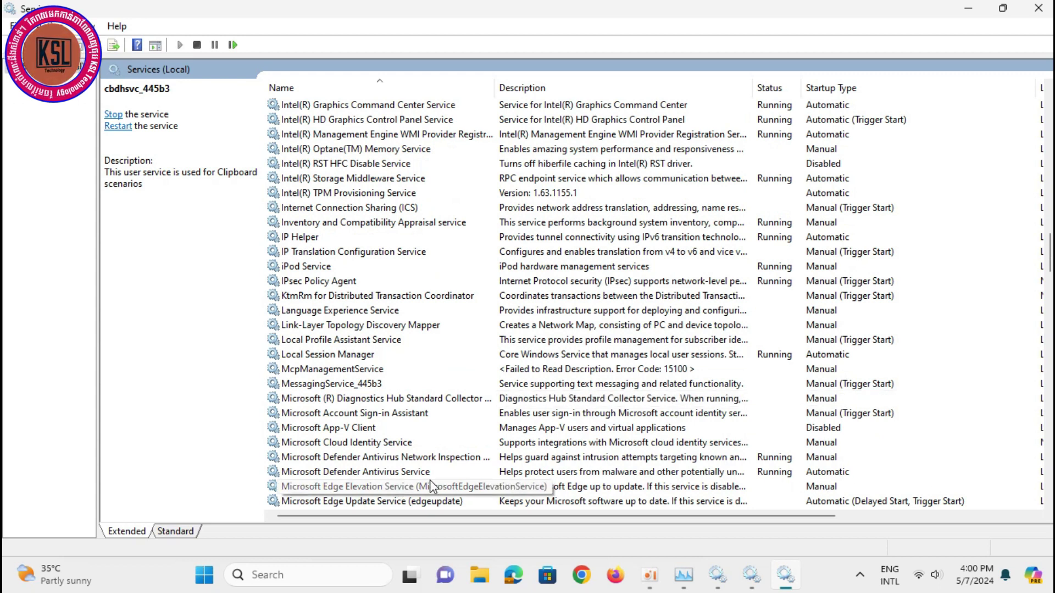
scroll(553, 454, "down", 5)
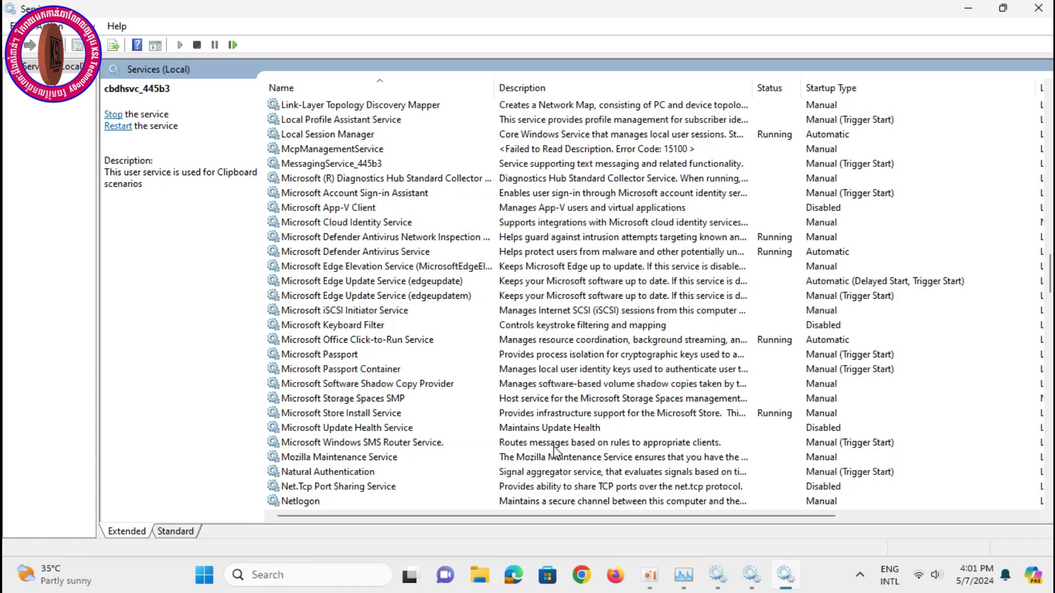
scroll(554, 450, "up", 2)
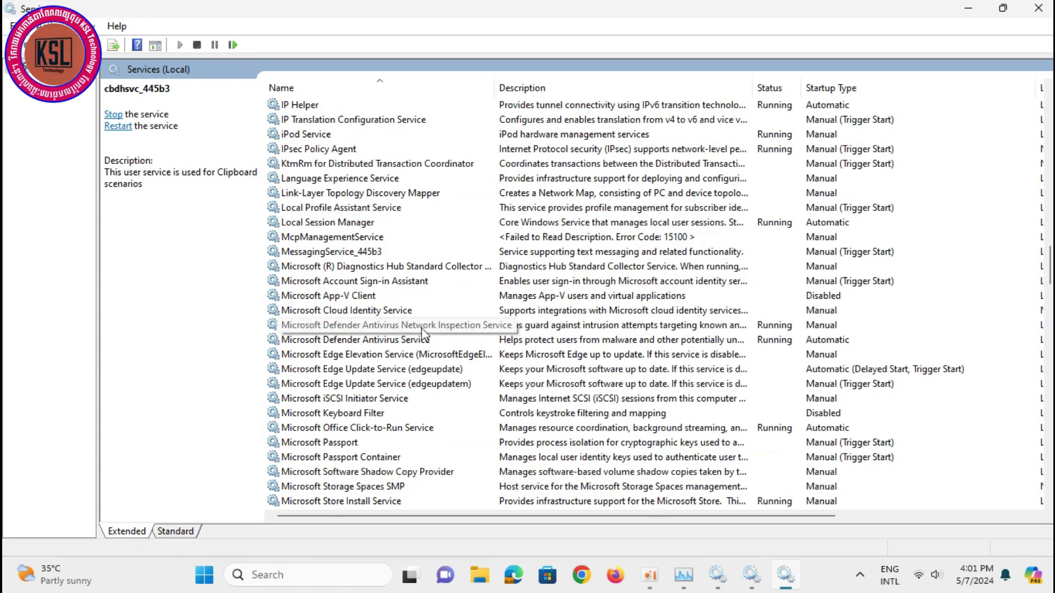
scroll(422, 330, "down", 5)
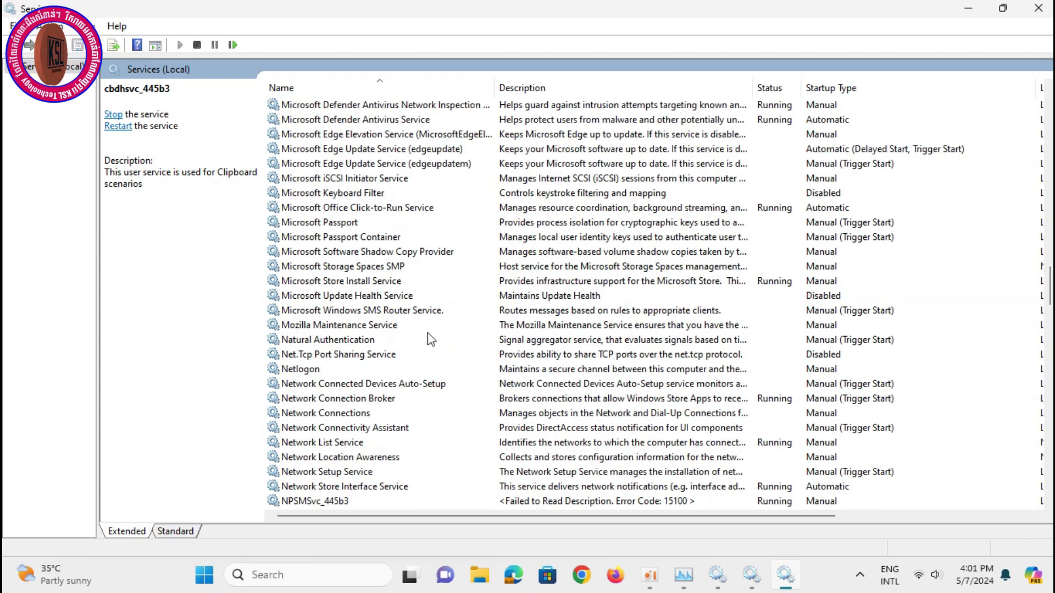
left_click(367, 427)
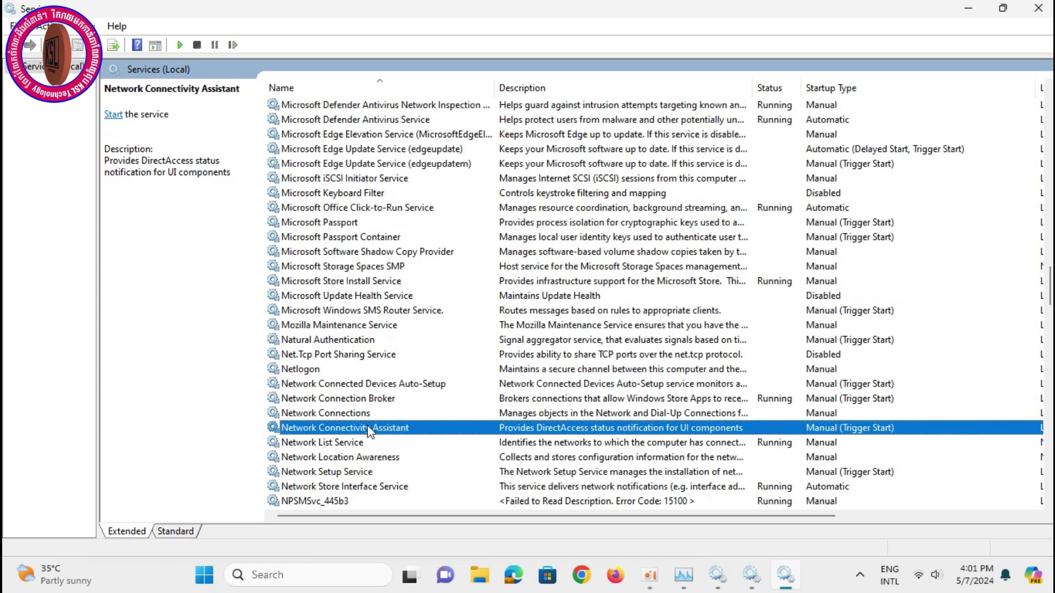
- Try to stop the Radio Management Service from its properties, and leave the properties without saving
scroll(693, 433, "down", 3)
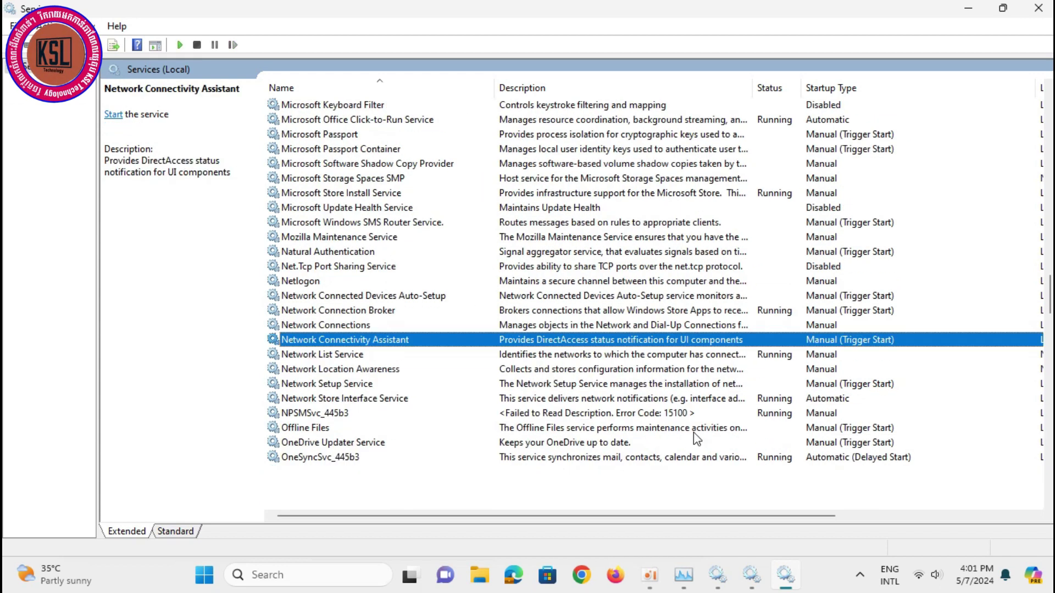
scroll(693, 438, "down", 3)
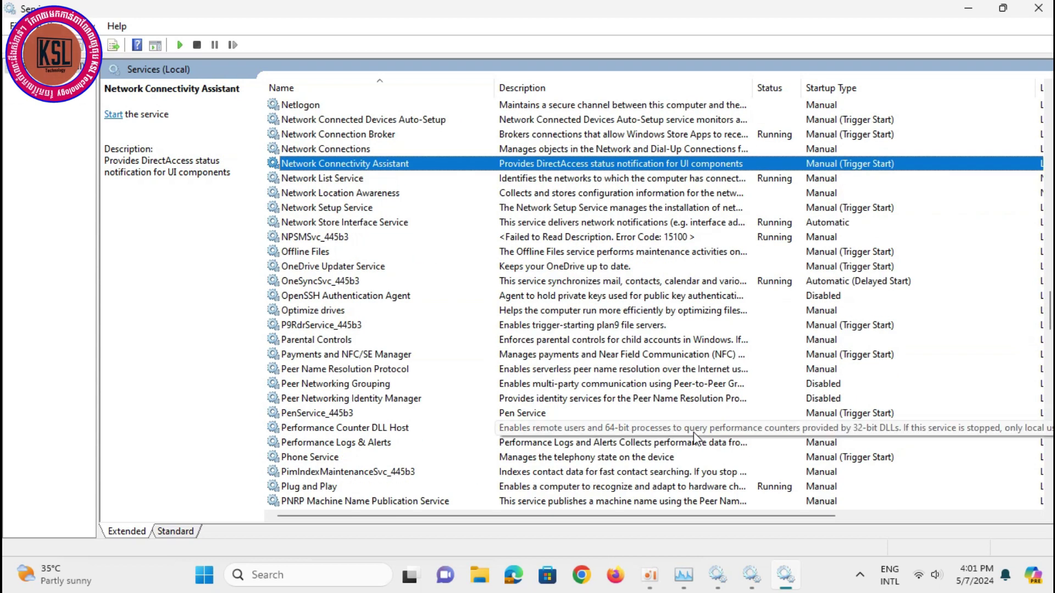
scroll(693, 434, "down", 4)
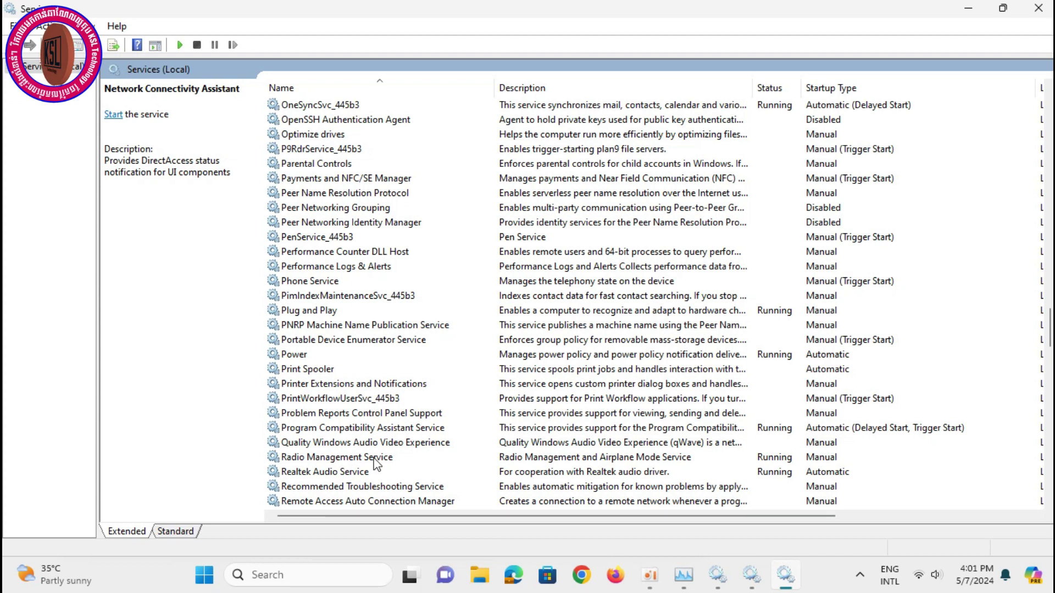
left_click(652, 464)
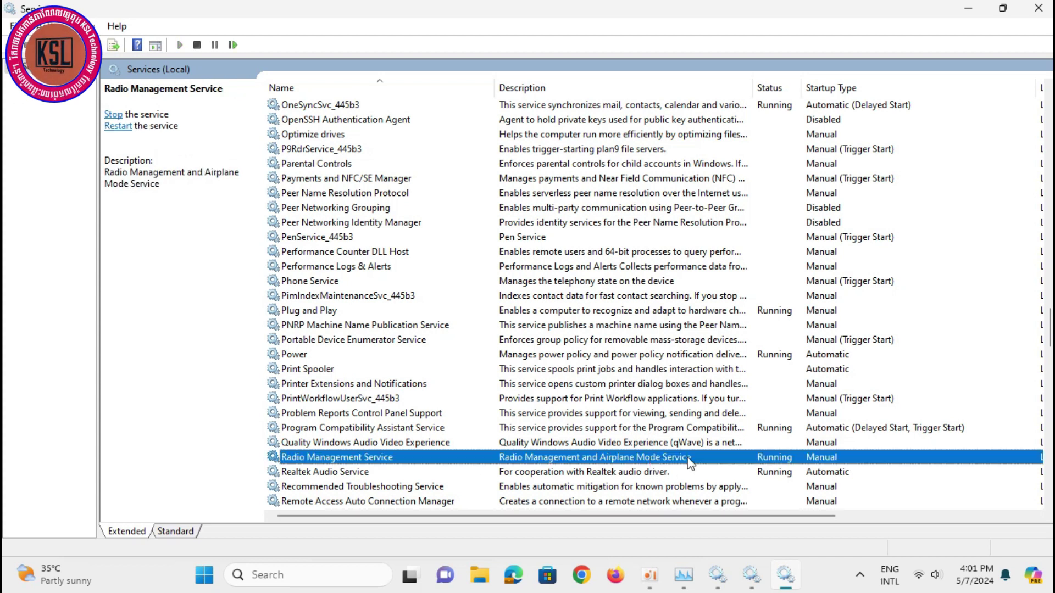
double_click(732, 457)
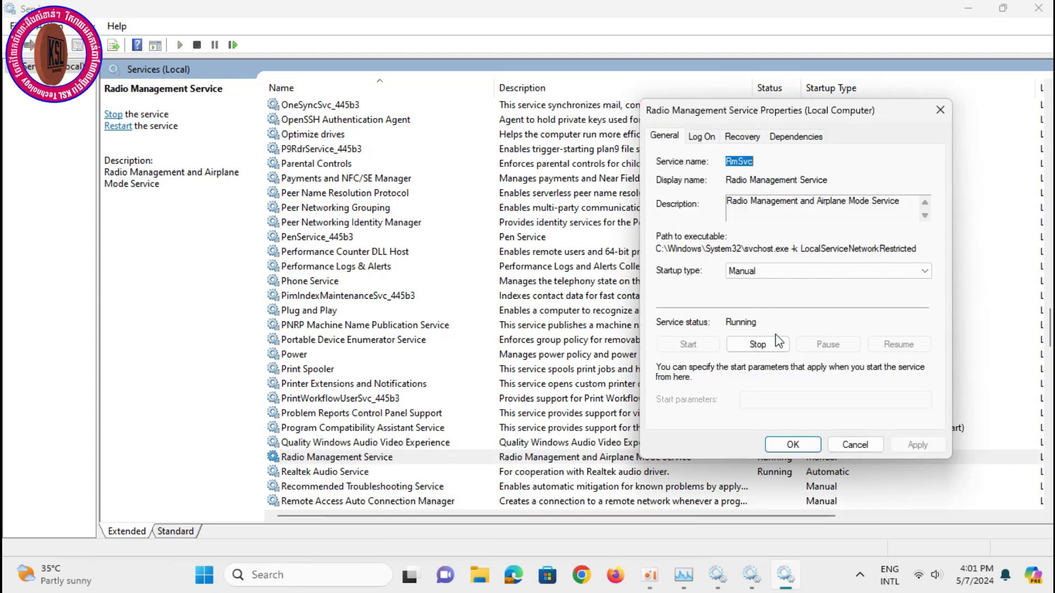
left_click(775, 344)
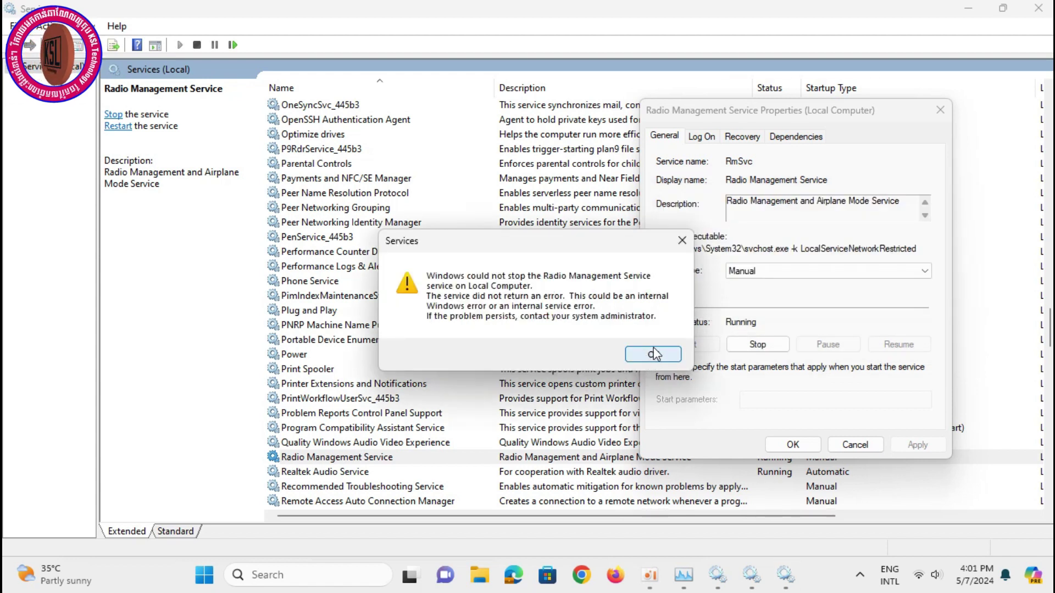
left_click(656, 353)
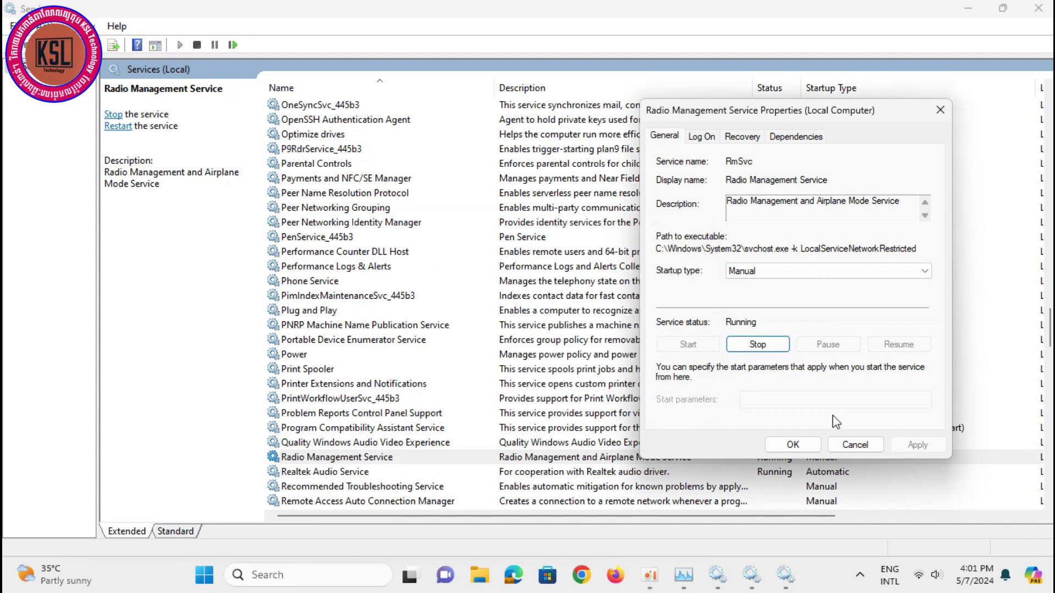
left_click(860, 445)
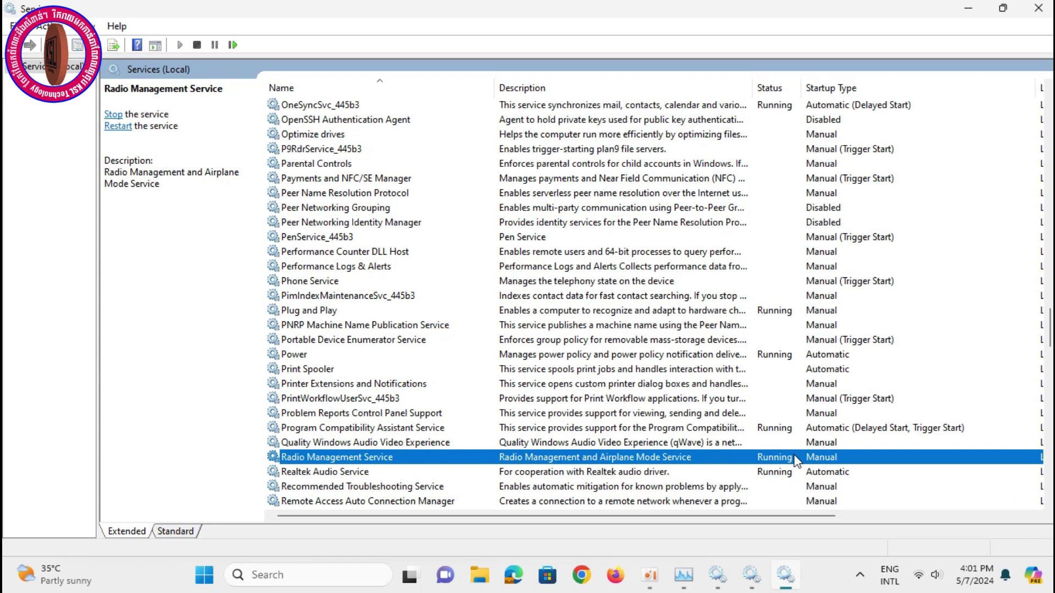
- Read the Realtek Audio Service description and look through the remaining services down to Windows Audio
left_click(651, 474)
scroll(775, 481, "down", 2)
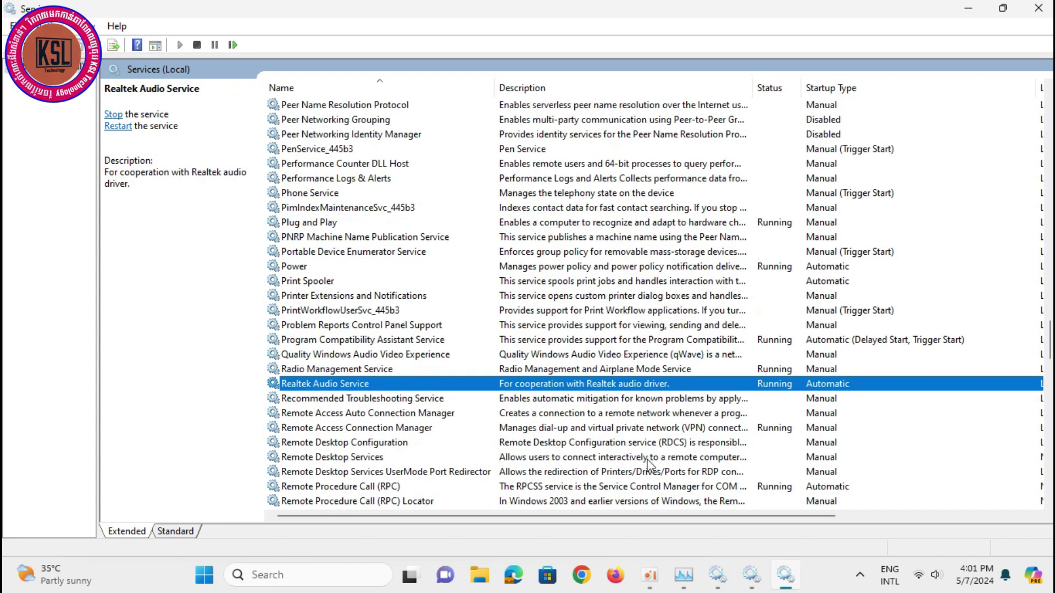
scroll(651, 470, "down", 5)
scroll(651, 469, "down", 6)
scroll(651, 470, "down", 8)
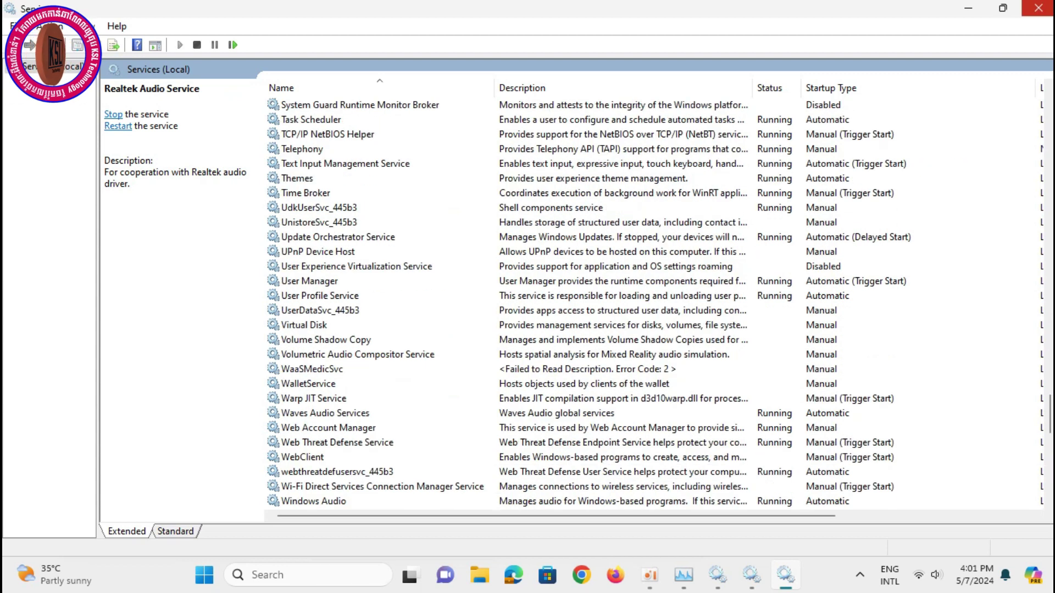
- Close the open Services consoles and Task Manager to get back to the desktop
left_click(1039, 8)
left_click(972, 48)
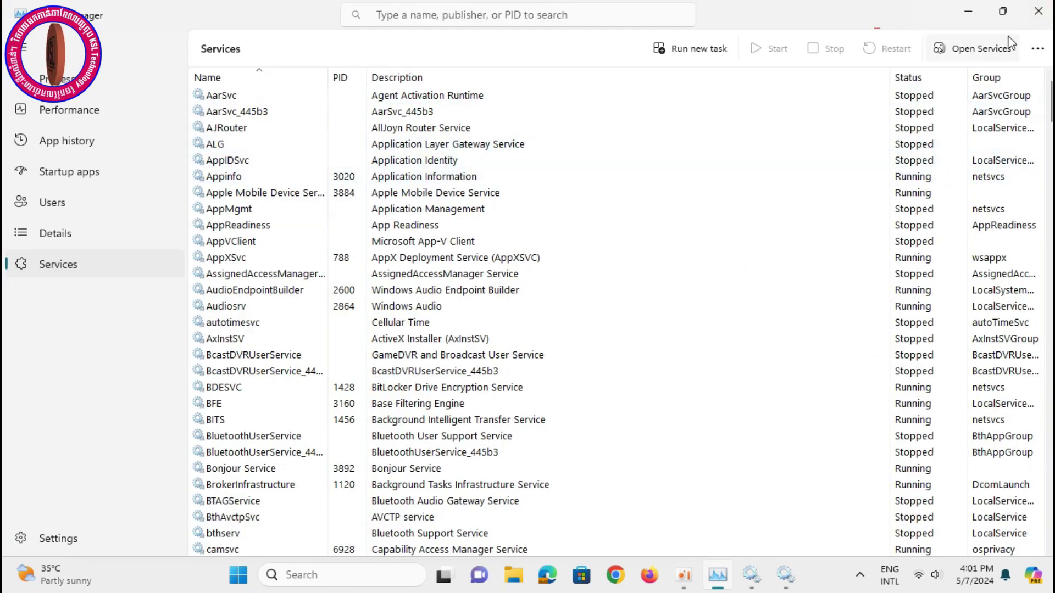
left_click(1038, 11)
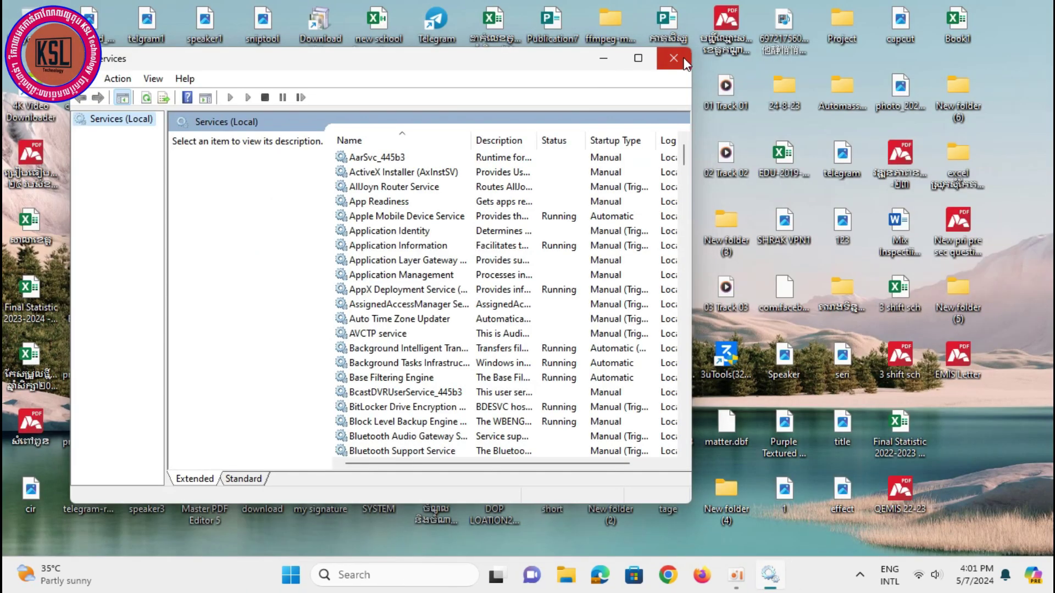
left_click(684, 59)
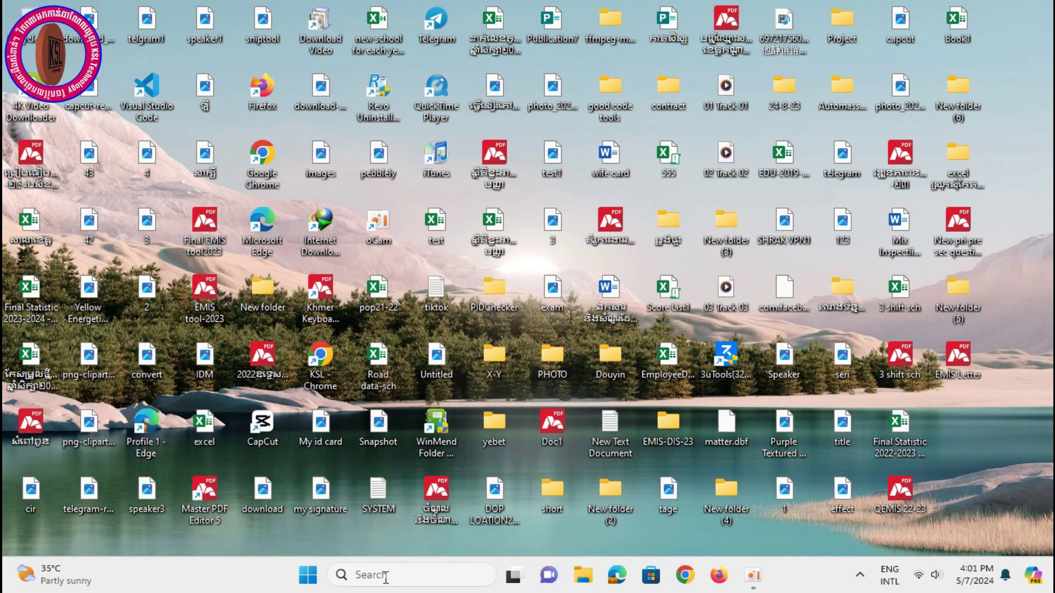
- Search Windows for "msco", run System Configuration as administrator, and refresh the desktop
left_click(387, 575)
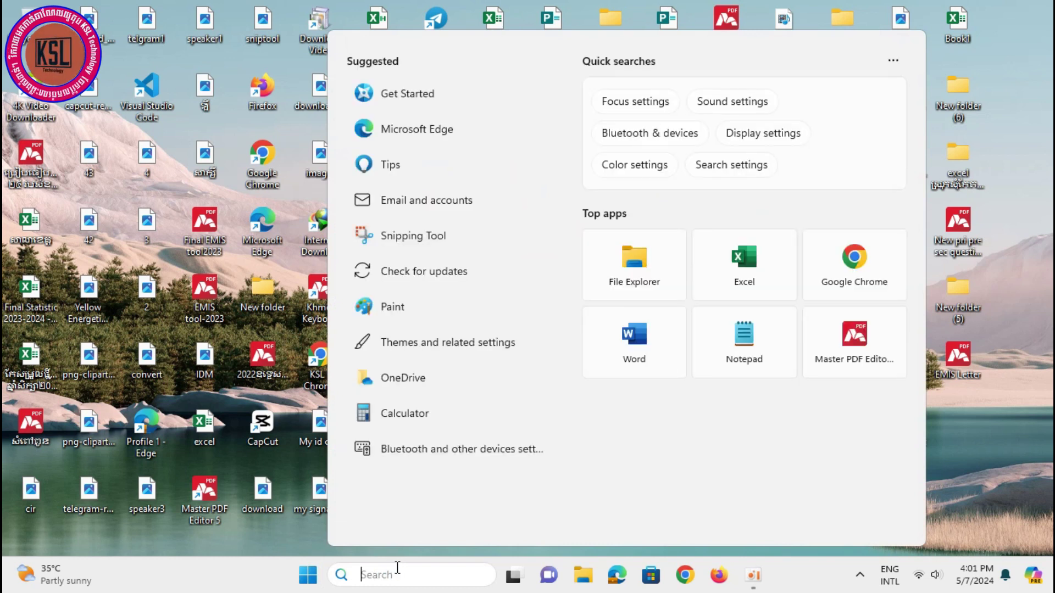
type("msco")
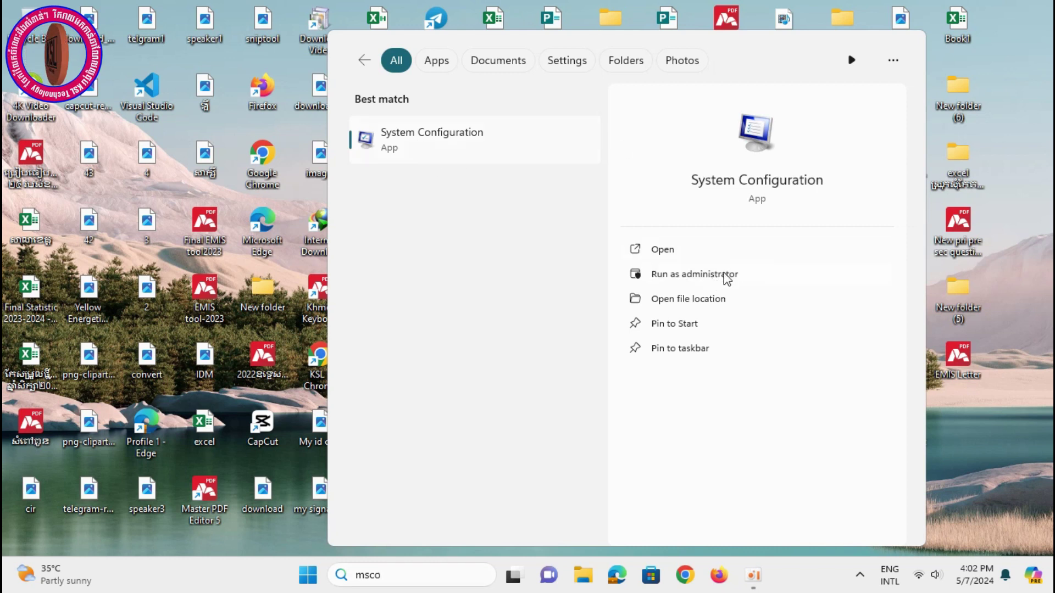
left_click(703, 275)
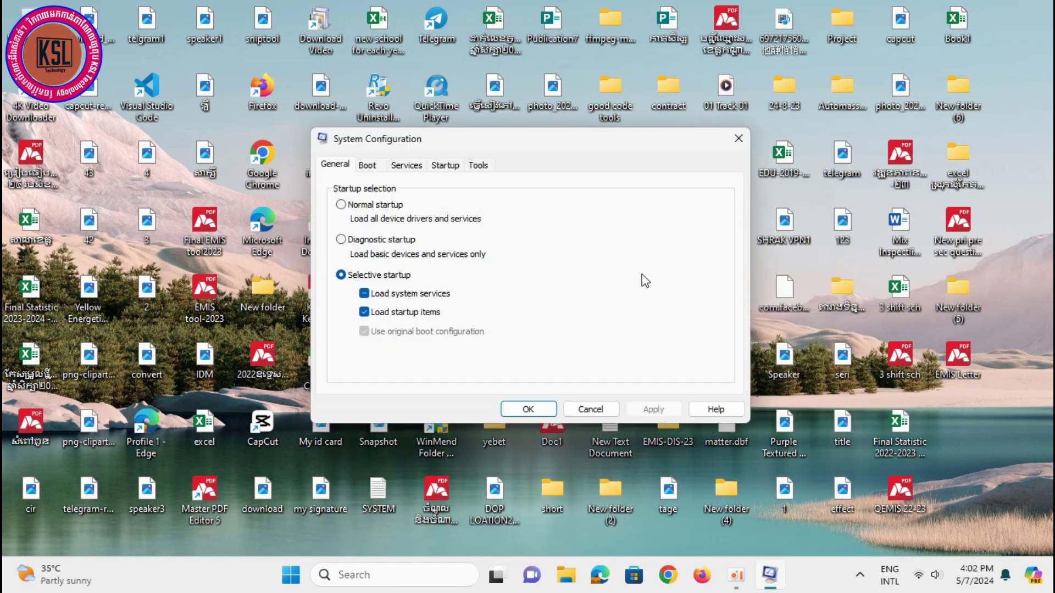
left_click_drag(532, 137, 605, 93)
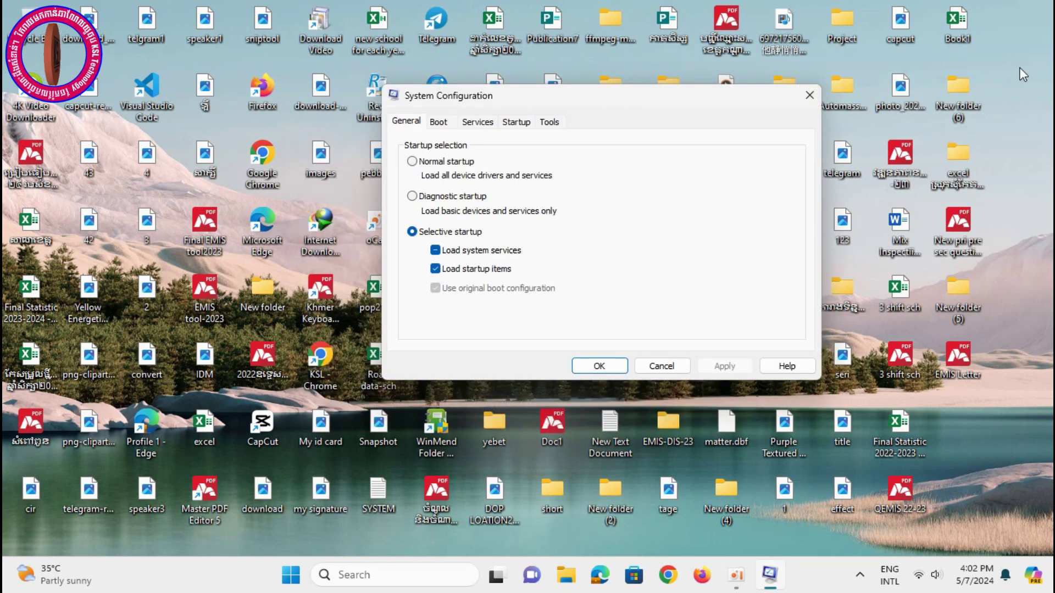
right_click(987, 51)
left_click(868, 117)
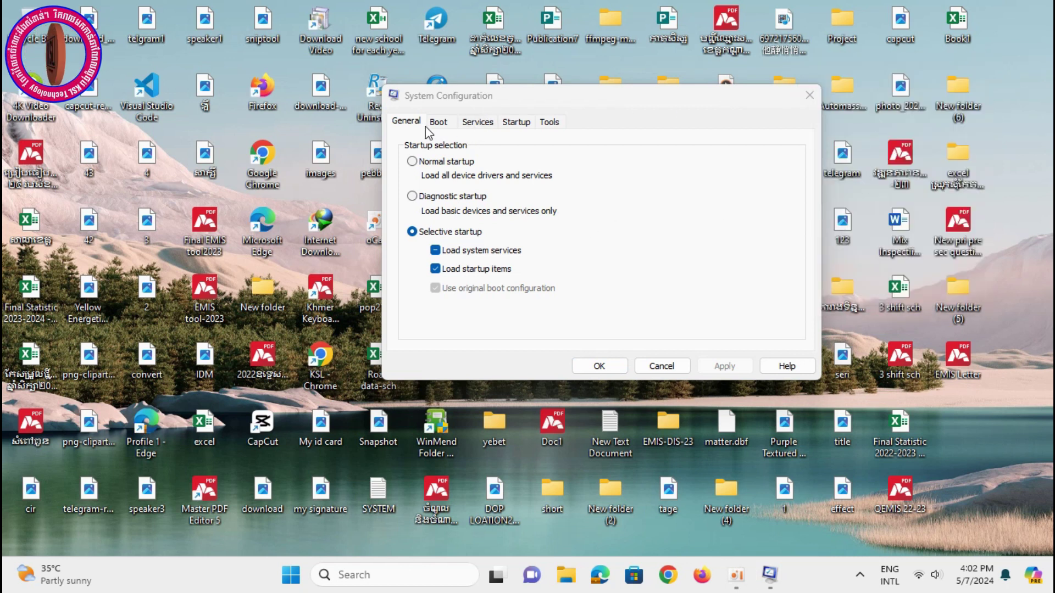
- View the boot options and hide all Microsoft services in System Configuration's service list
left_click(439, 122)
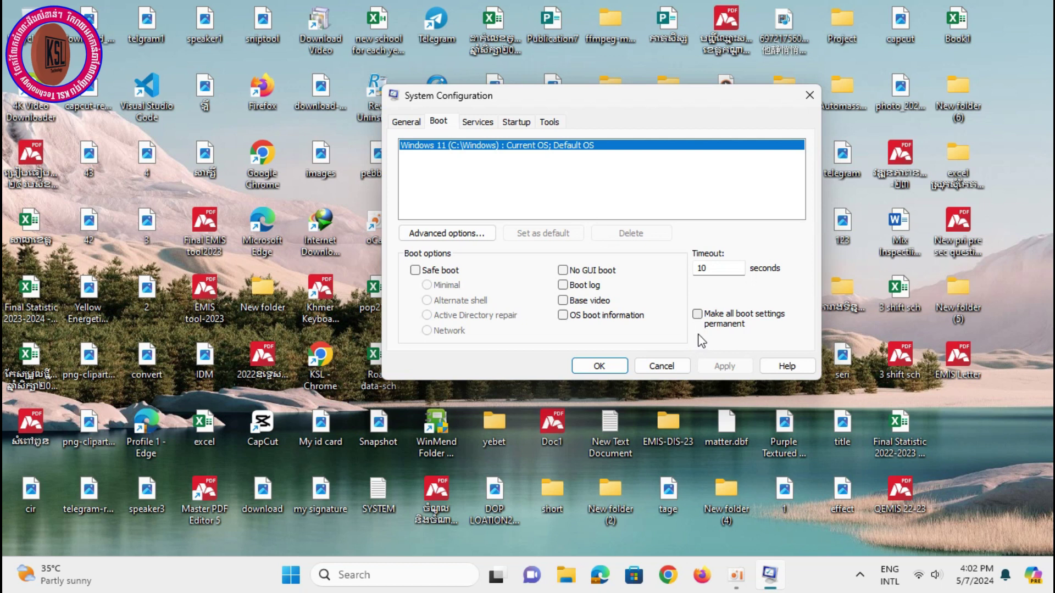
left_click(478, 125)
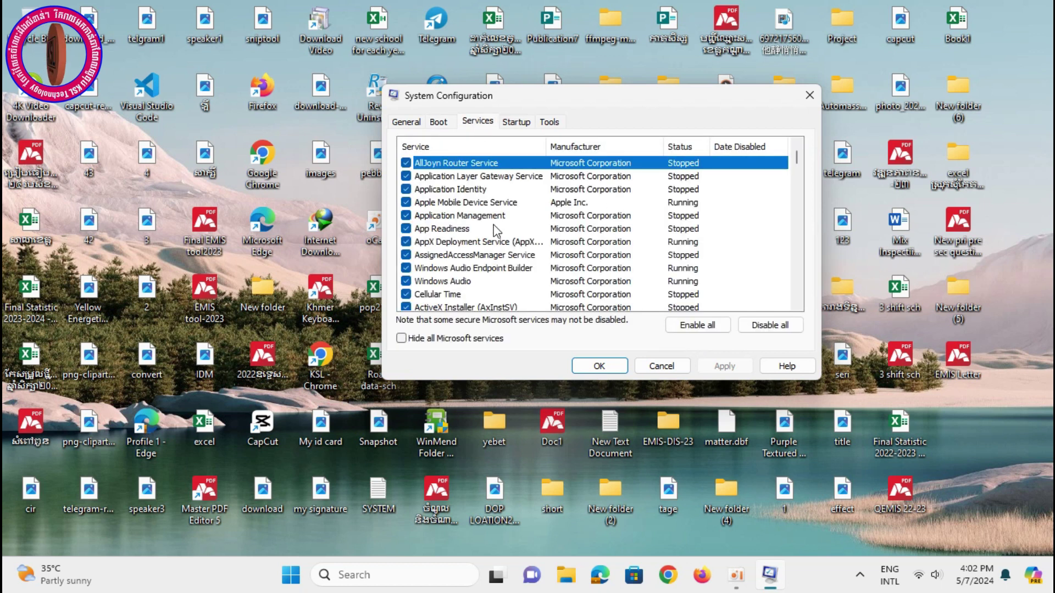
left_click(408, 340)
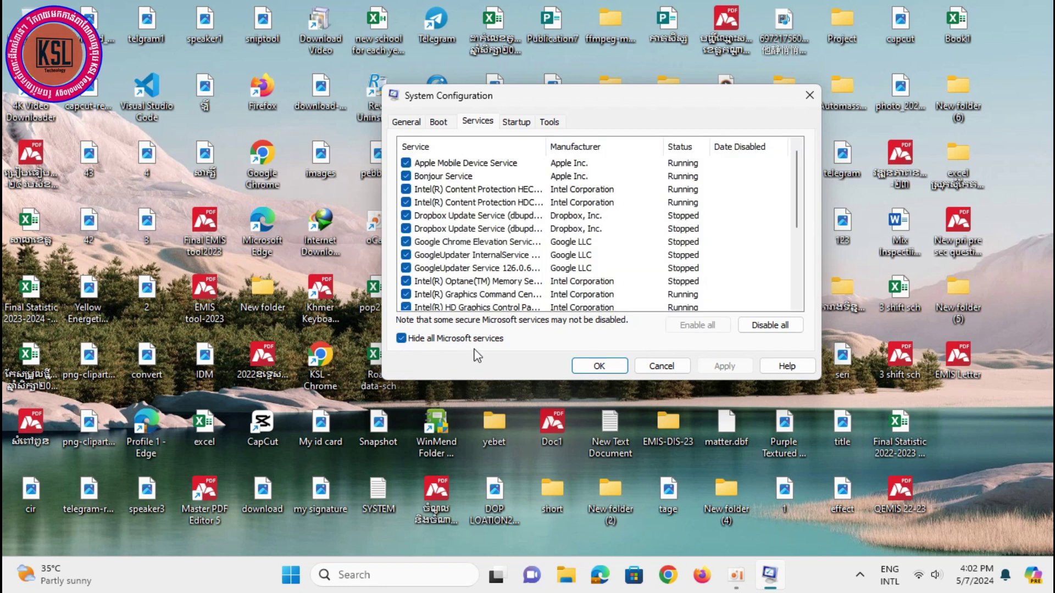
- Examine the non-Microsoft services, from Apple Mobile Device Service to Intel Management Engine WMI Provider Registration, and their running status
scroll(491, 294, "down", 4)
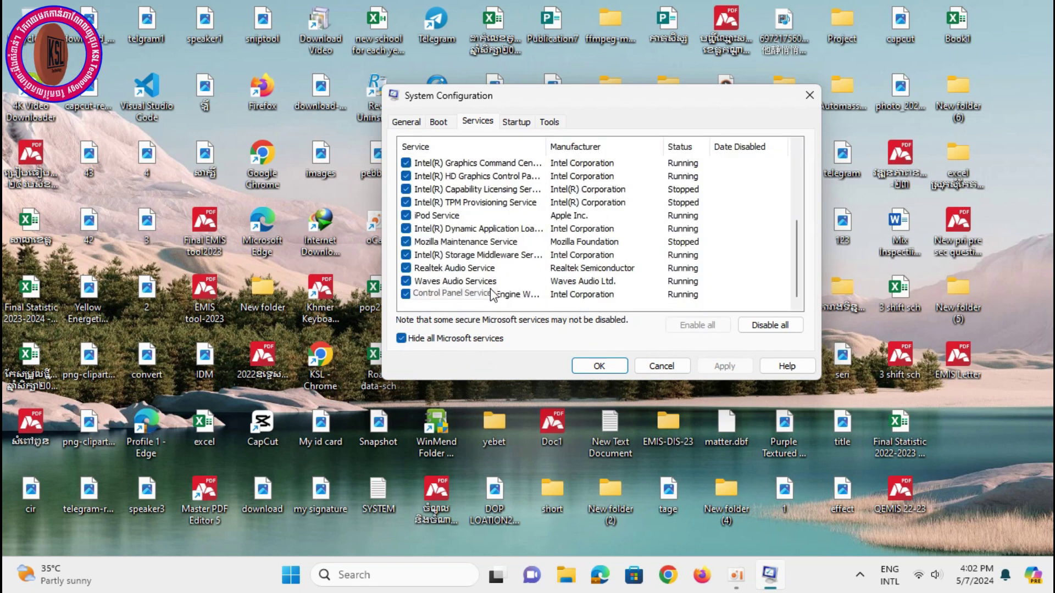
scroll(492, 294, "up", 4)
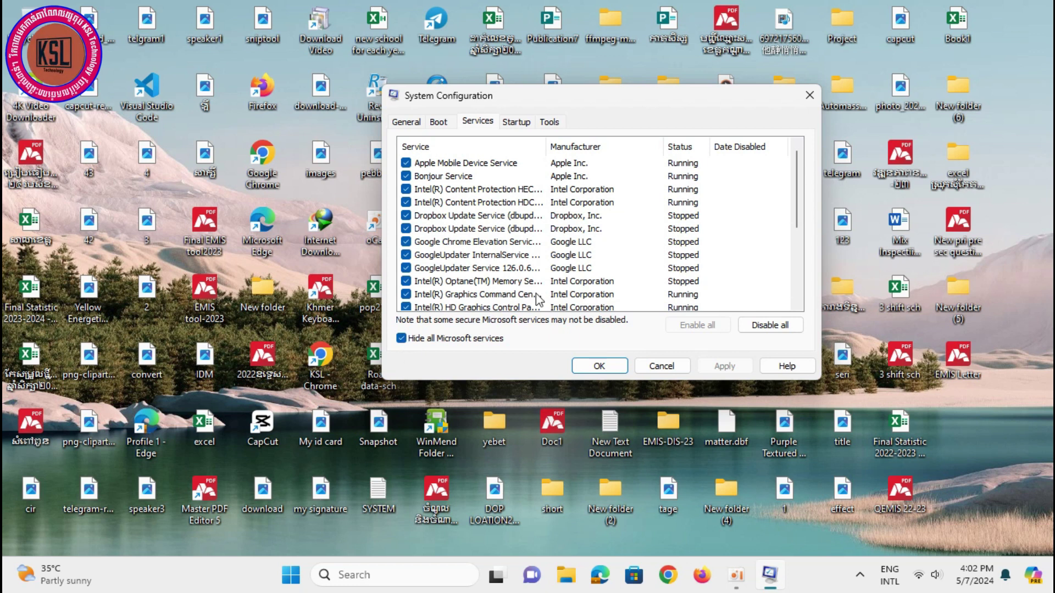
scroll(522, 198, "down", 3)
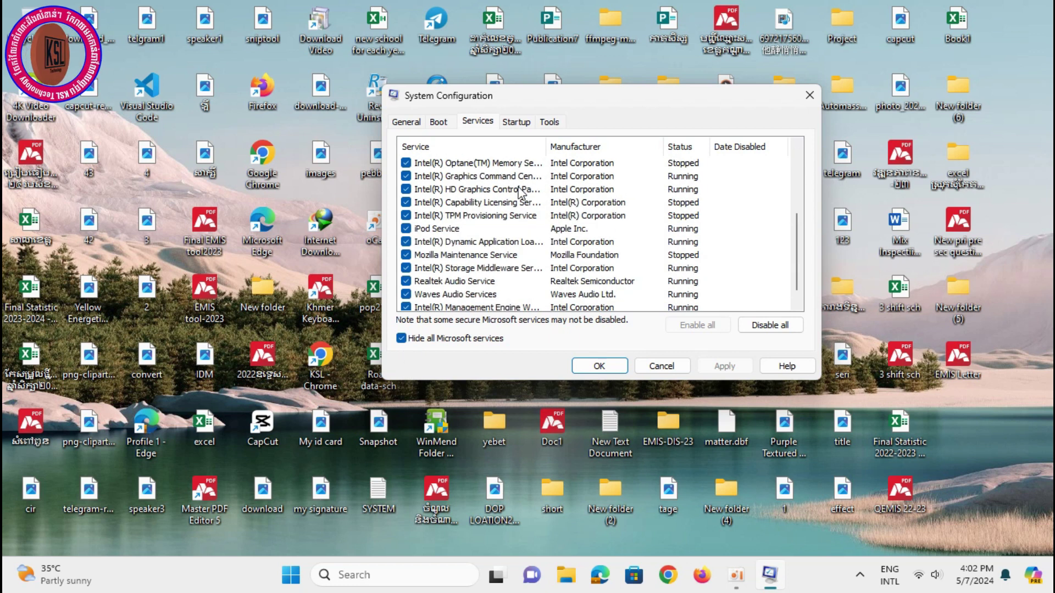
scroll(519, 195, "up", 4)
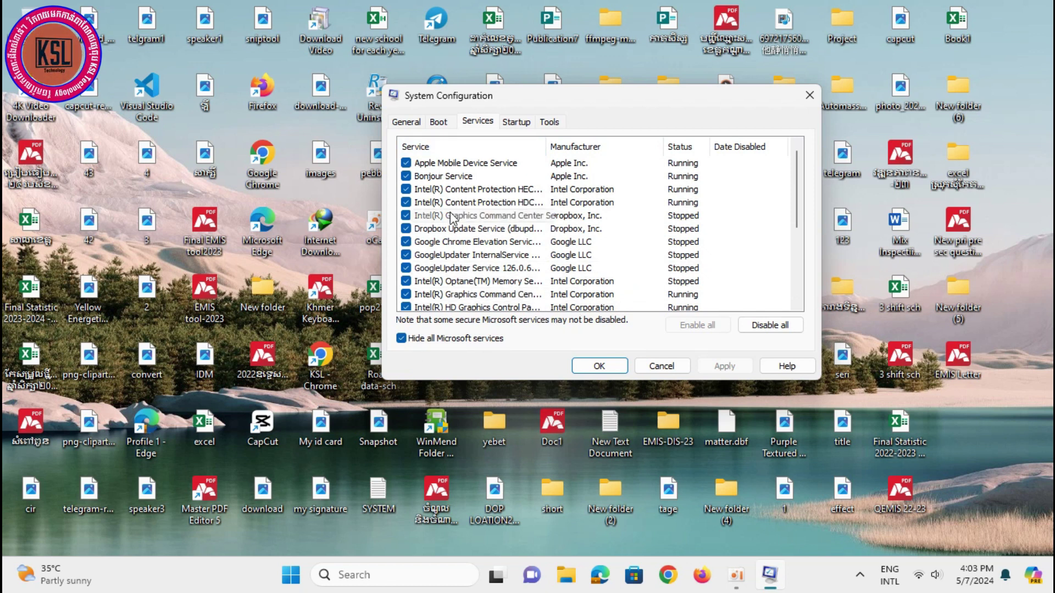
scroll(454, 234, "down", 1)
scroll(454, 233, "down", 3)
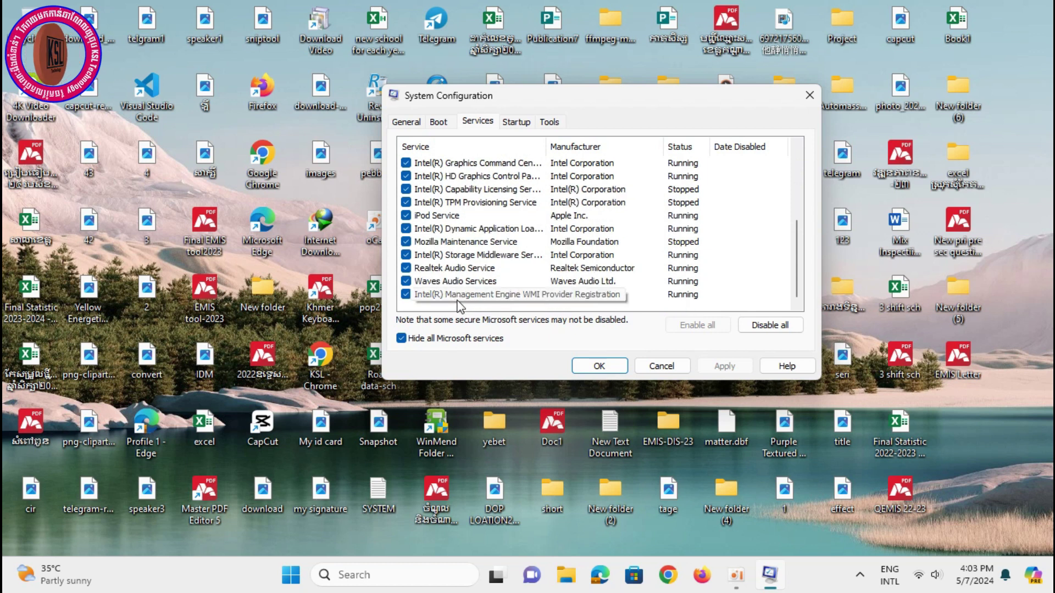
scroll(462, 296, "up", 4)
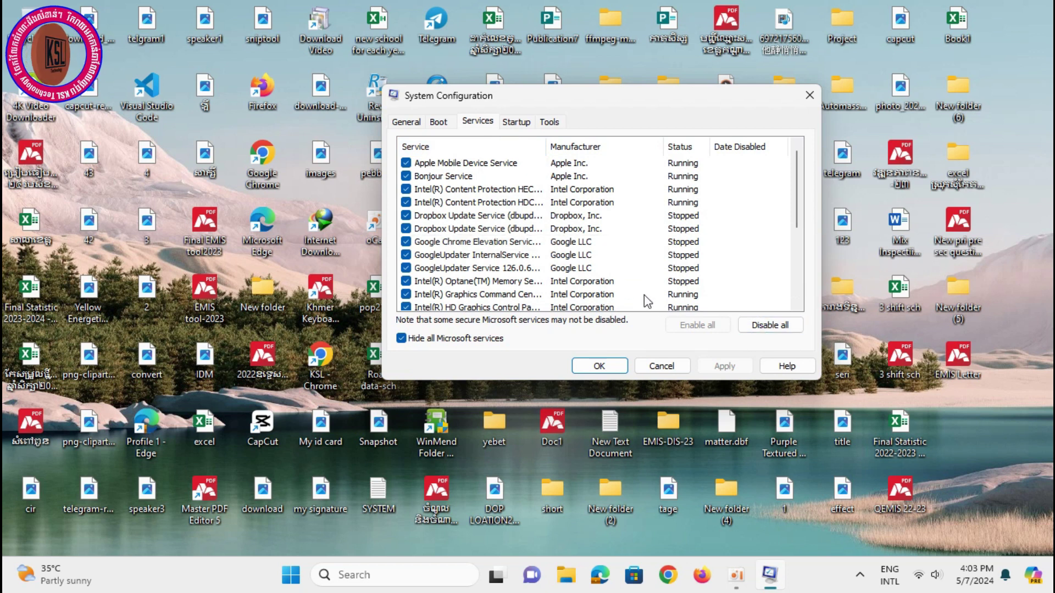
scroll(553, 200, "down", 3)
scroll(769, 219, "up", 3)
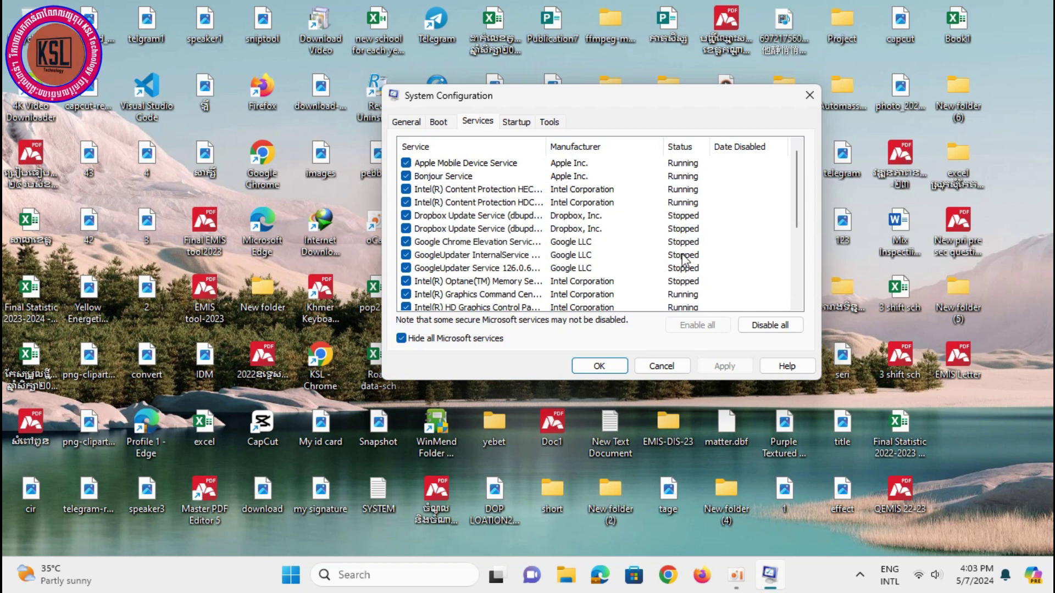
scroll(683, 259, "down", 4)
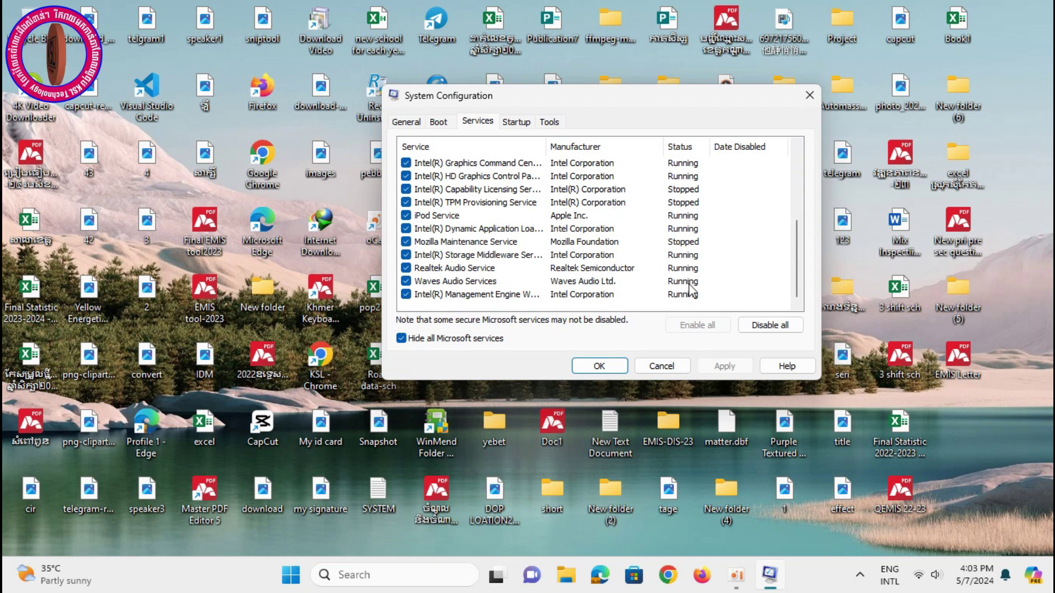
scroll(458, 198, "up", 4)
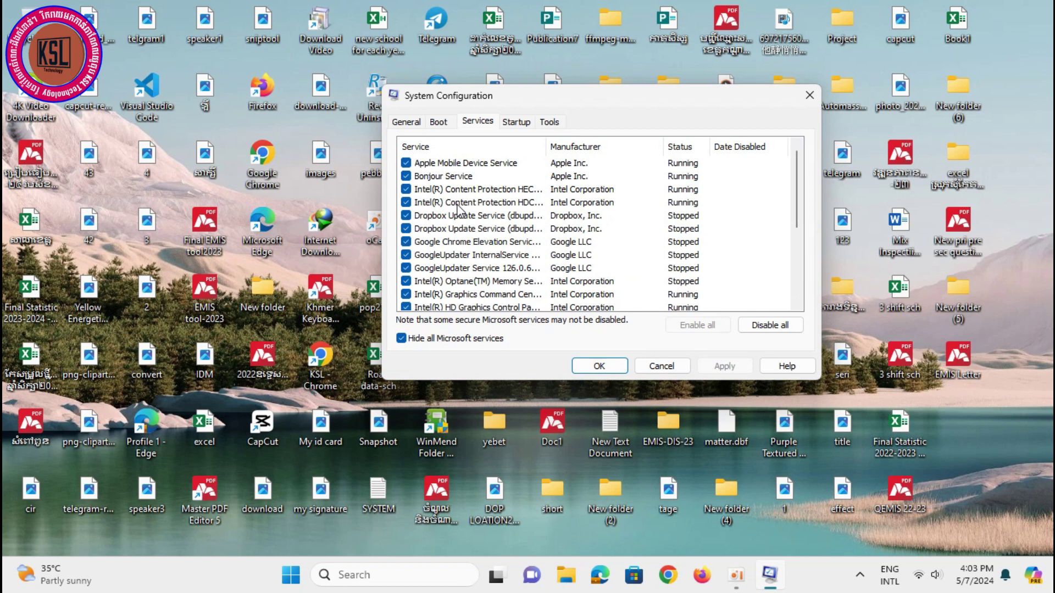
- Disable the nine services from Apple Mobile Device Service through GoogleUpdater Service 126.0.6441.0, including the Bonjour, Content Protection and Dropbox ones
left_click(406, 163)
left_click(406, 176)
left_click(406, 189)
left_click(406, 203)
left_click(406, 215)
left_click(406, 228)
left_click(406, 242)
left_click(406, 255)
left_click(406, 268)
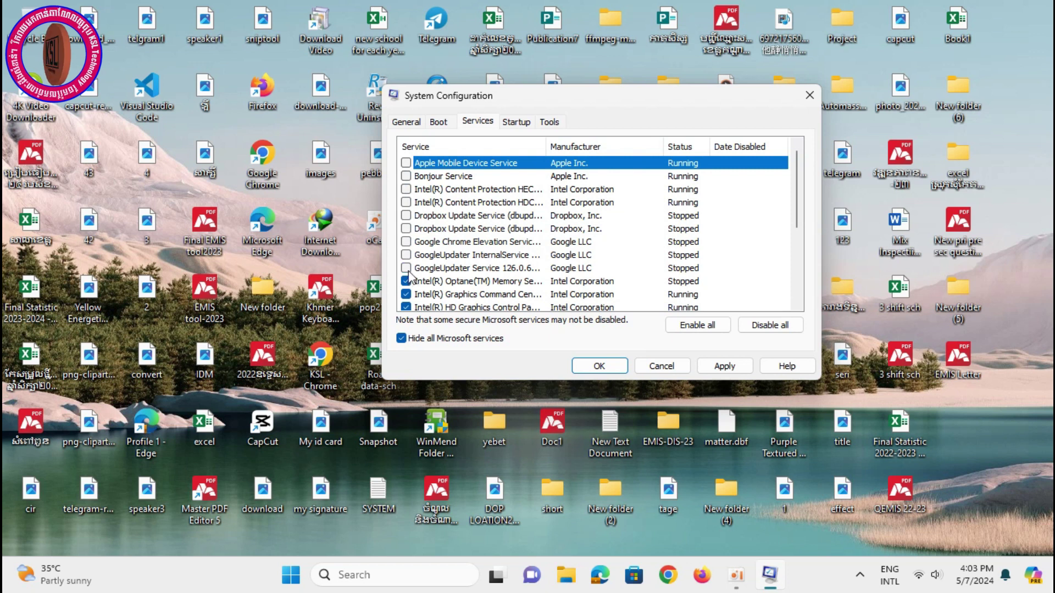
- Disable the Intel Optane Memory, Graphics Command Center, HD Graphics Control Panel, Capability Licensing and TPM Provisioning services and review the list
scroll(409, 269, "down", 1)
left_click(406, 242)
left_click(406, 255)
left_click(406, 268)
left_click(406, 281)
scroll(409, 283, "down", 2)
left_click(406, 216)
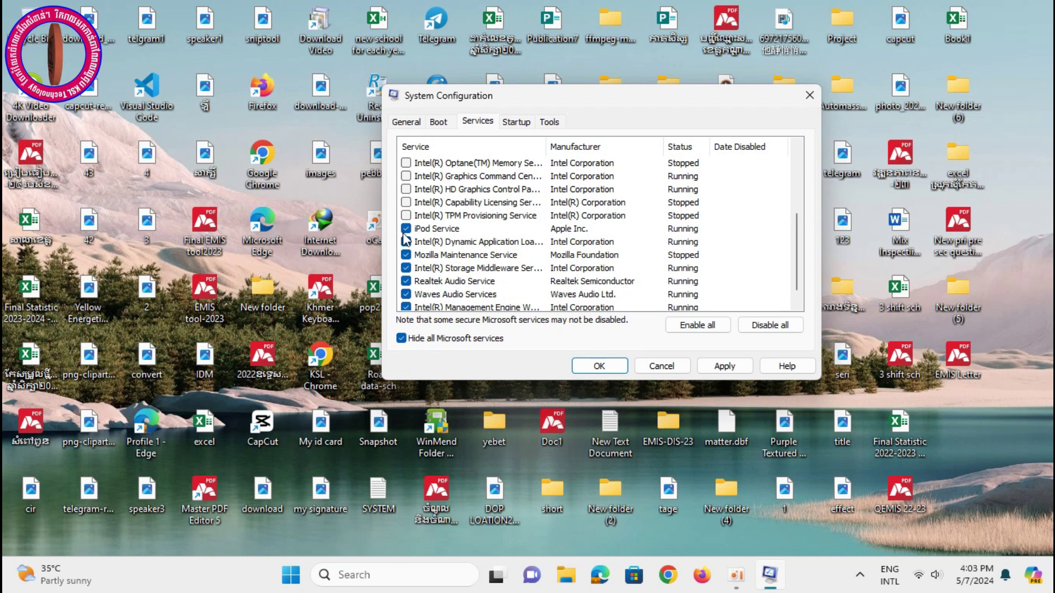
scroll(472, 263, "up", 3)
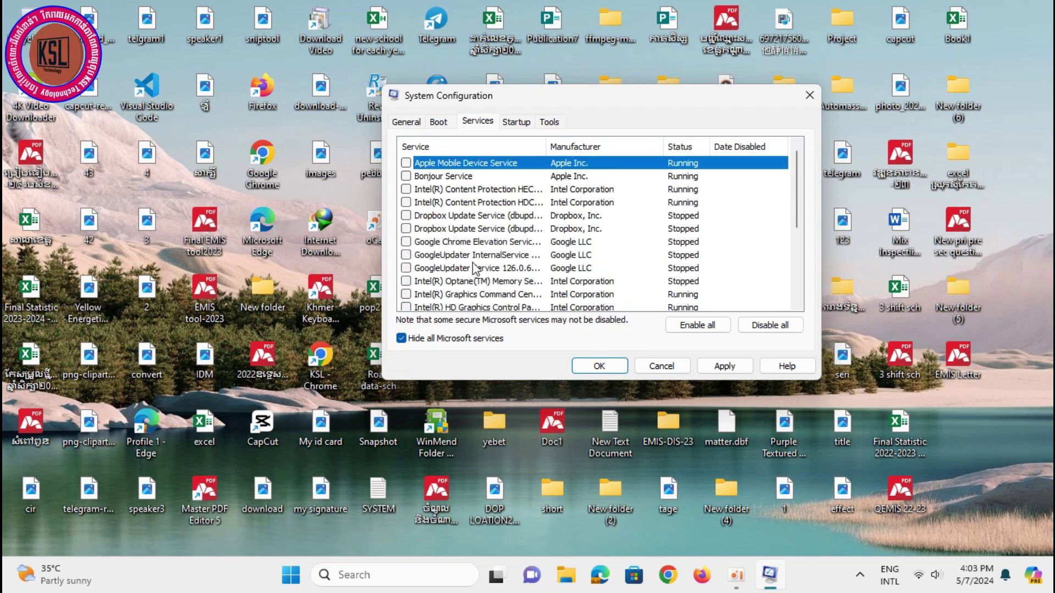
scroll(474, 267, "down", 1)
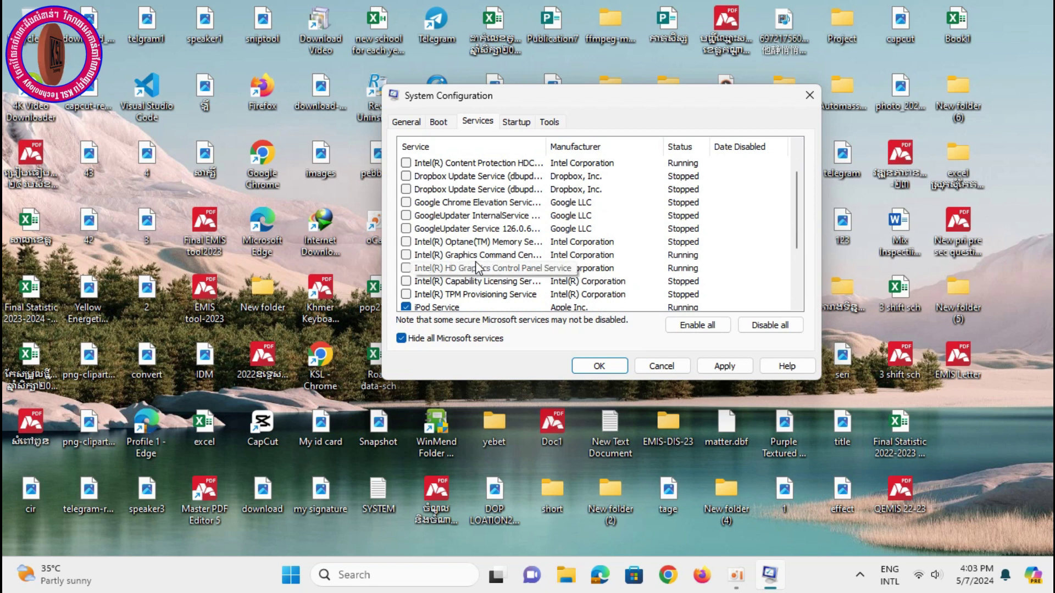
scroll(478, 267, "up", 1)
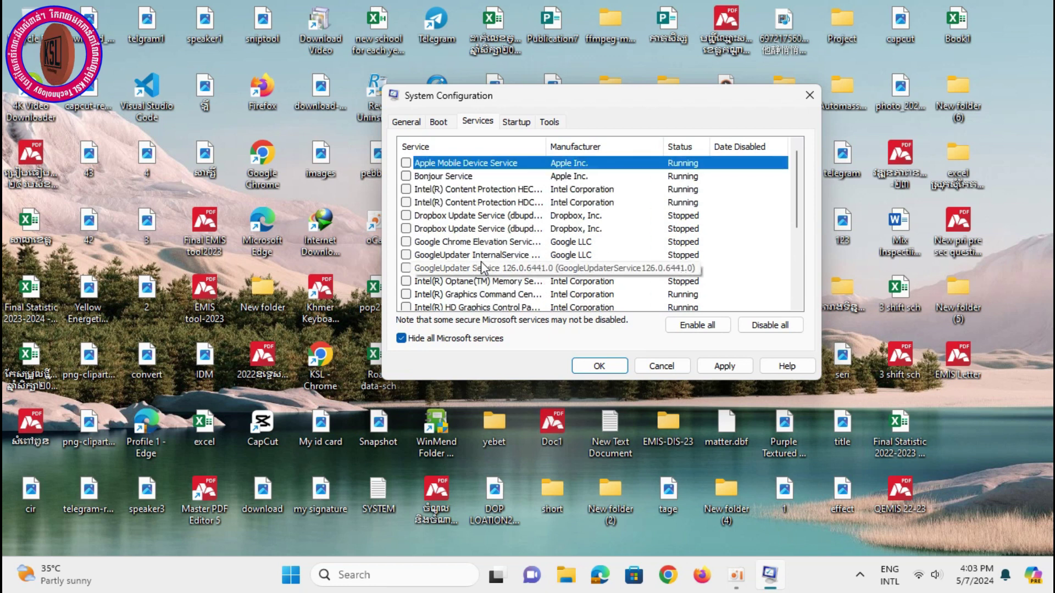
- Enable all listed services except Apple Mobile Device, Bonjour, the two Dropbox Update services, Google Chrome Elevation and the two GoogleUpdater services
left_click(686, 328)
left_click(406, 163)
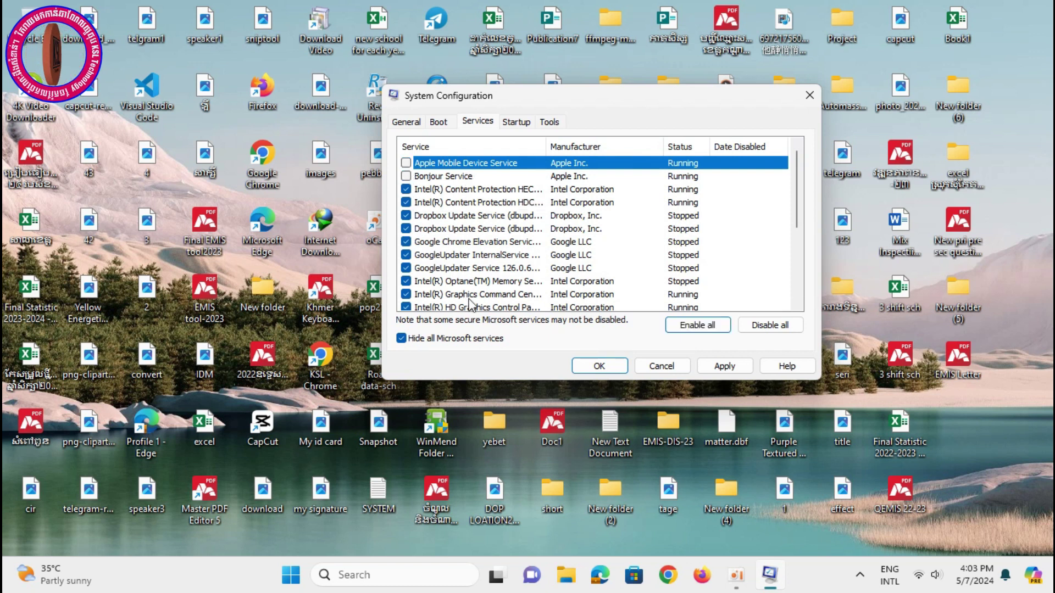
left_click(405, 215)
left_click(406, 228)
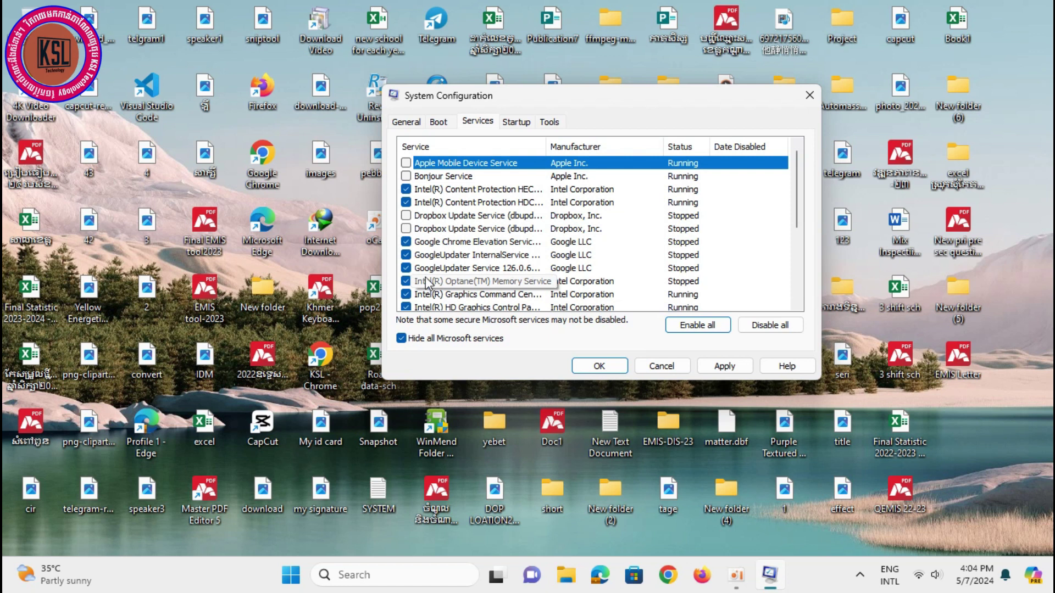
left_click(405, 242)
left_click(406, 255)
left_click(406, 268)
- Disable iPod Service, Mozilla Maintenance Service and Waves Audio Services in the non-Microsoft service list
scroll(425, 311, "down", 1)
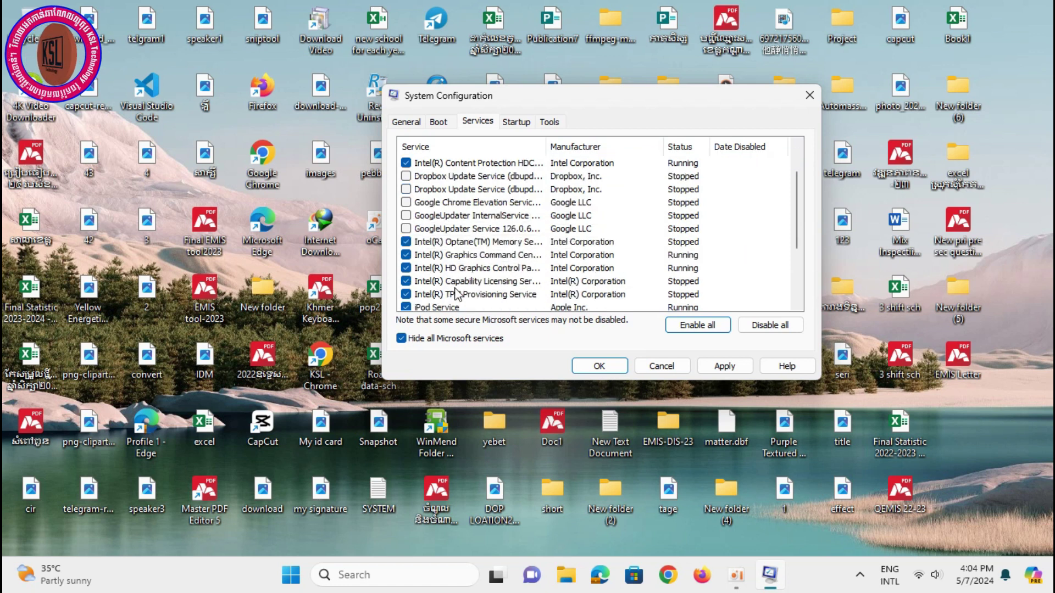
scroll(454, 286, "down", 2)
scroll(456, 275, "down", 1)
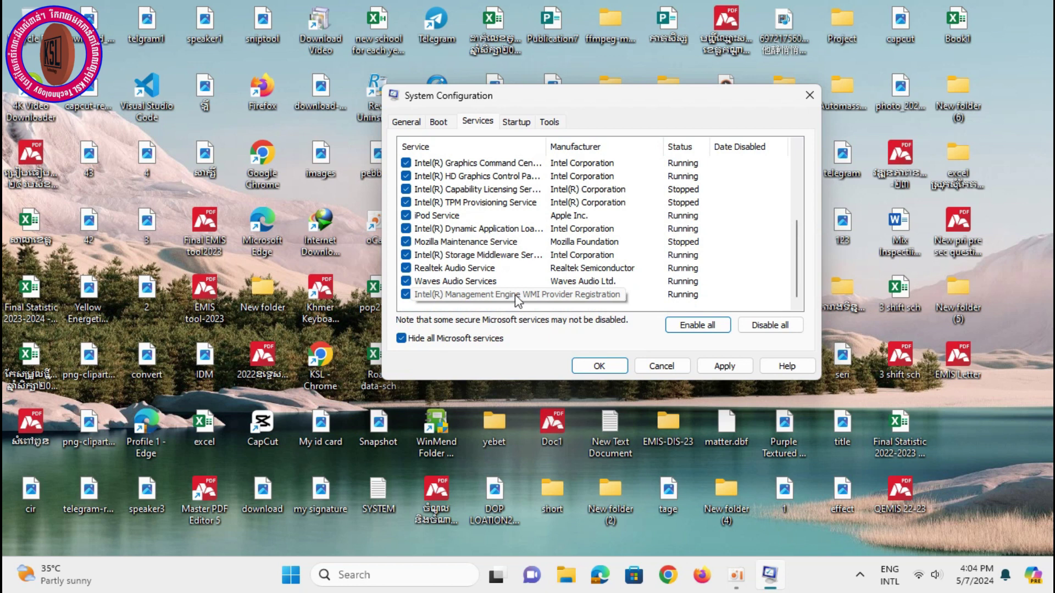
left_click(407, 217)
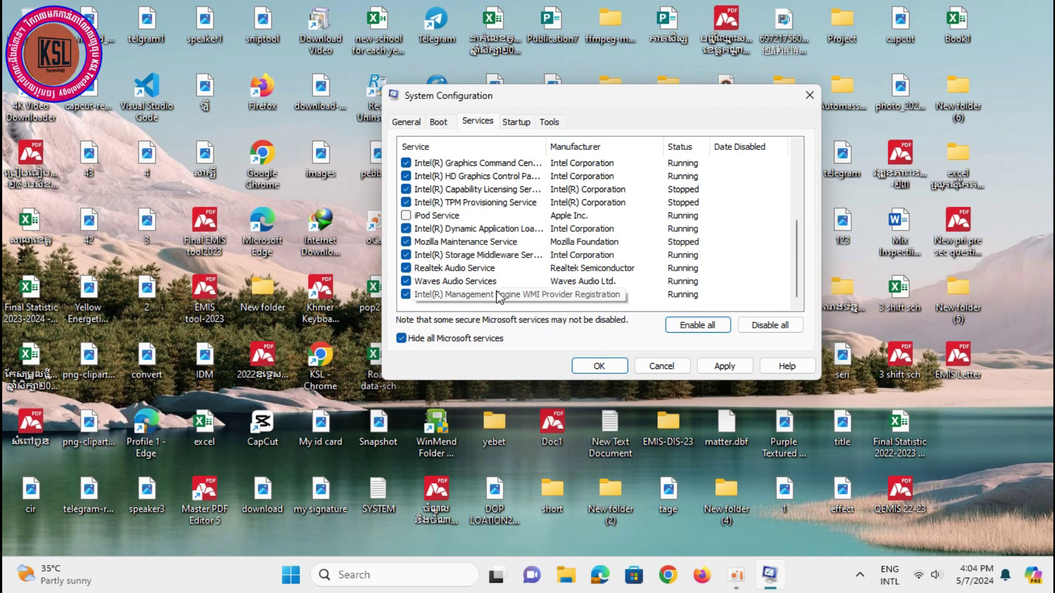
left_click(407, 242)
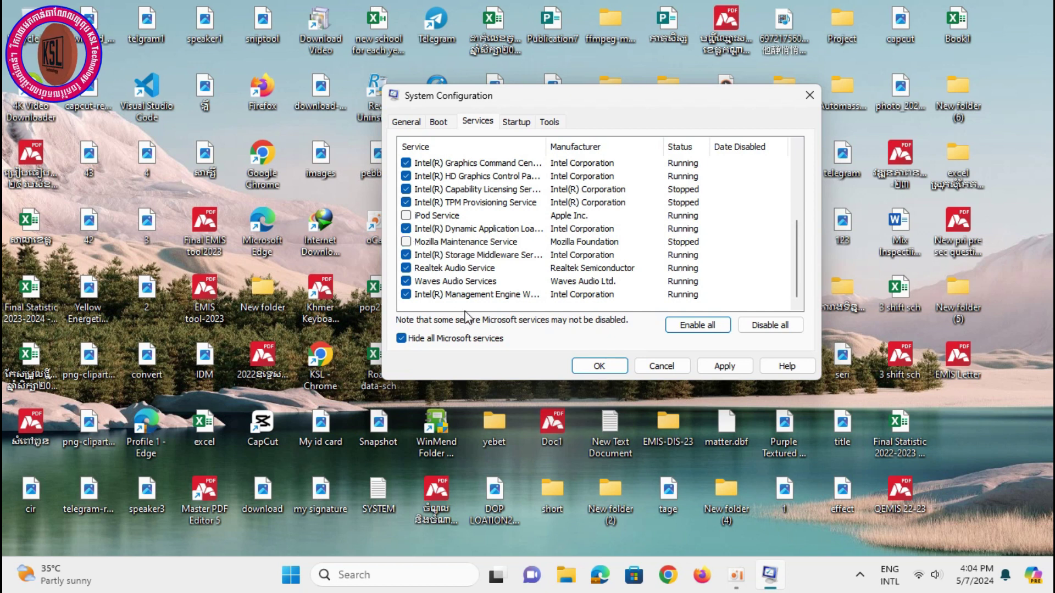
left_click(406, 281)
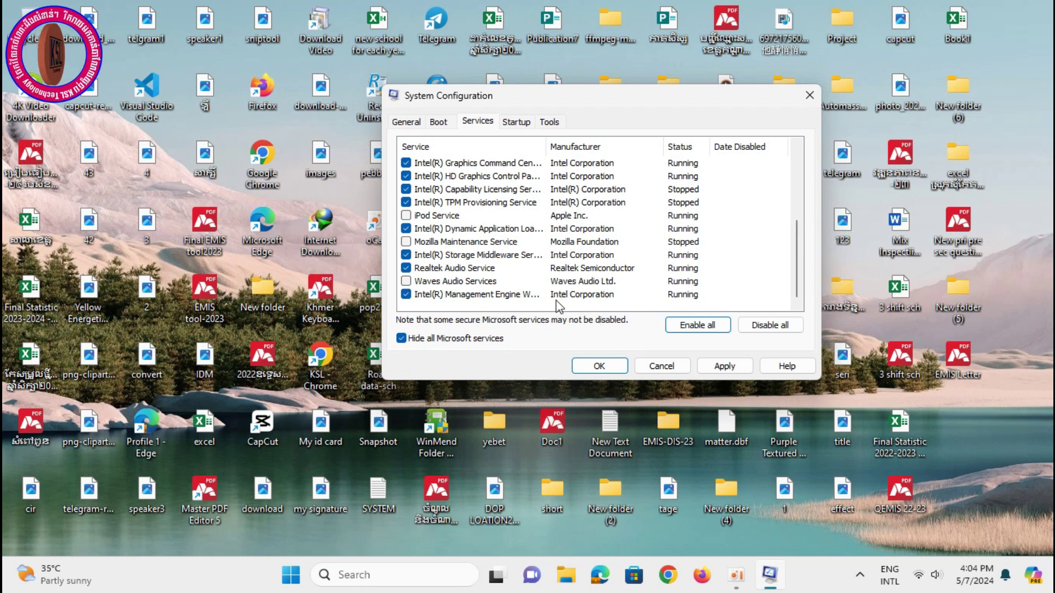
- Apply the service changes and exit System Configuration without restarting the computer
key("Home")
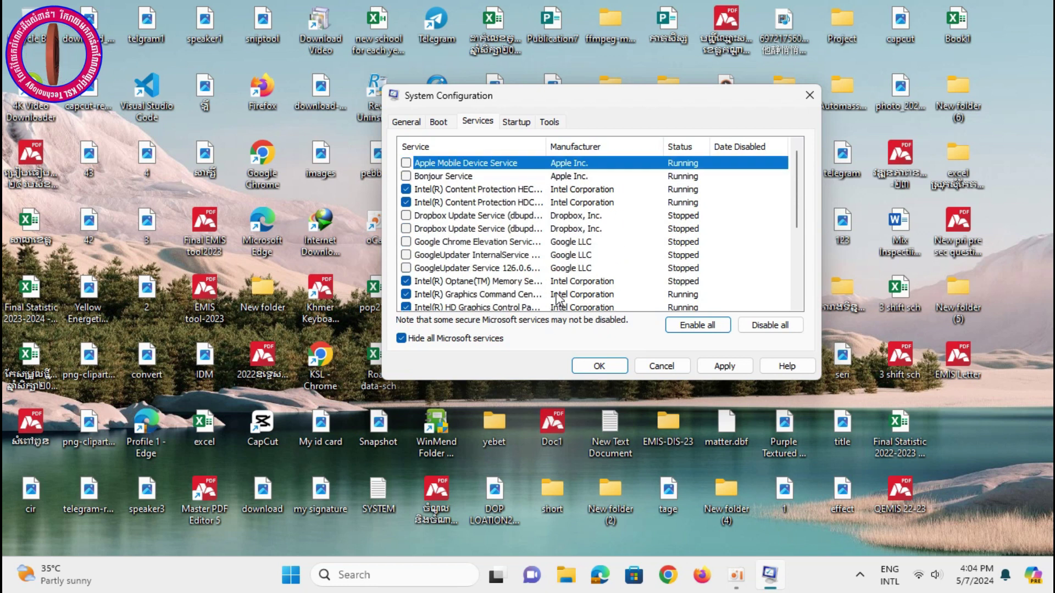
left_click(723, 364)
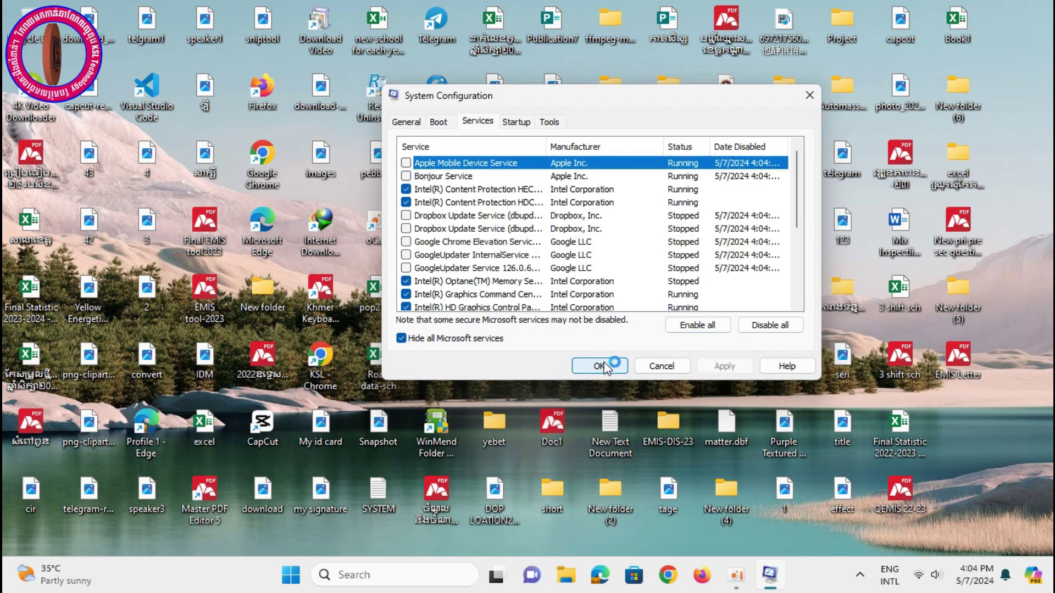
left_click(598, 366)
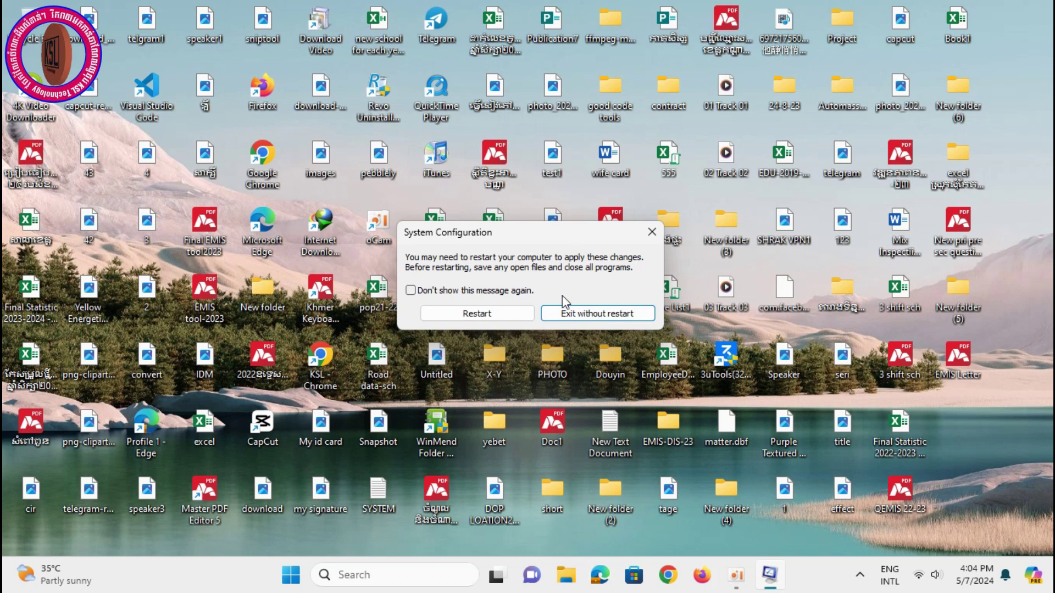
left_click(619, 317)
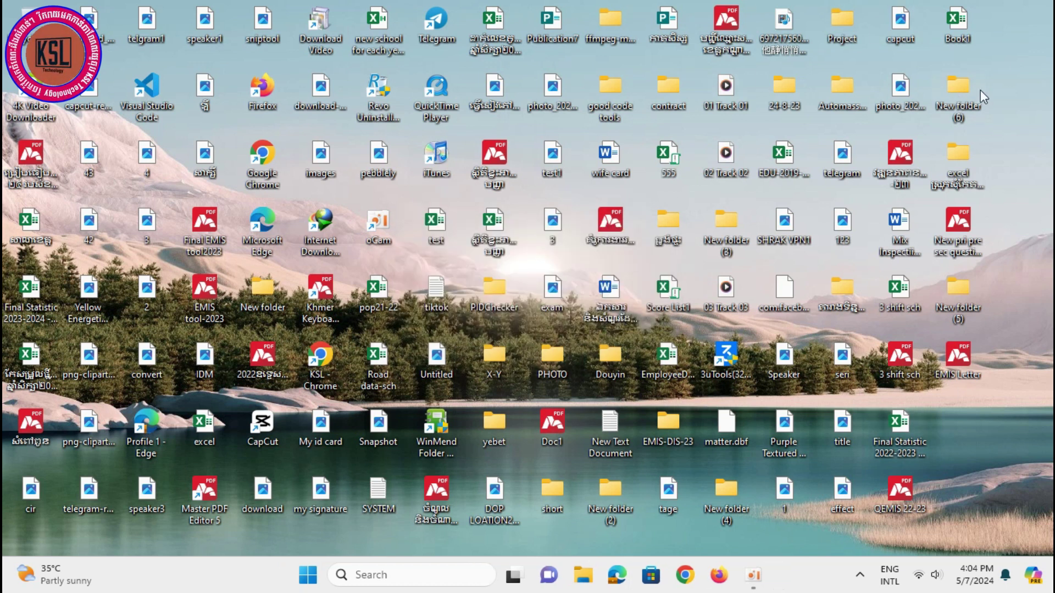
- Refresh the Windows desktop three times
right_click(1014, 58)
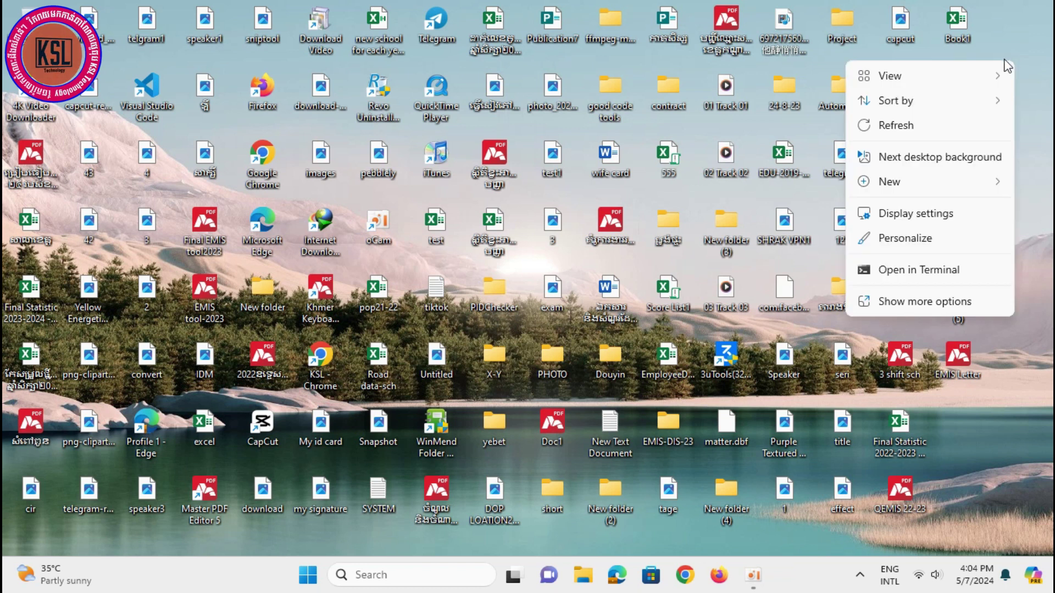
left_click(928, 124)
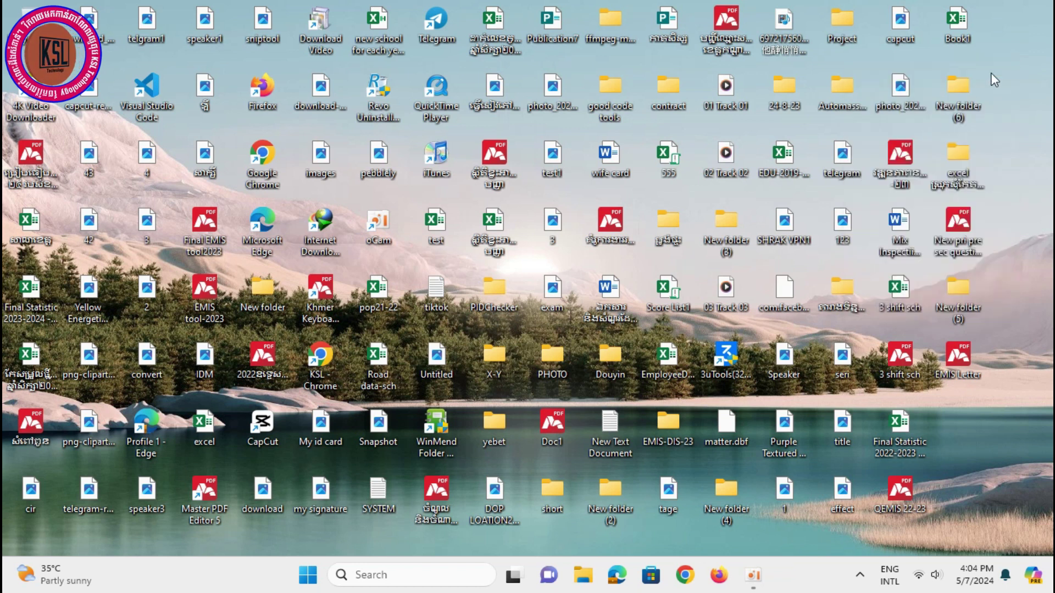
right_click(1004, 40)
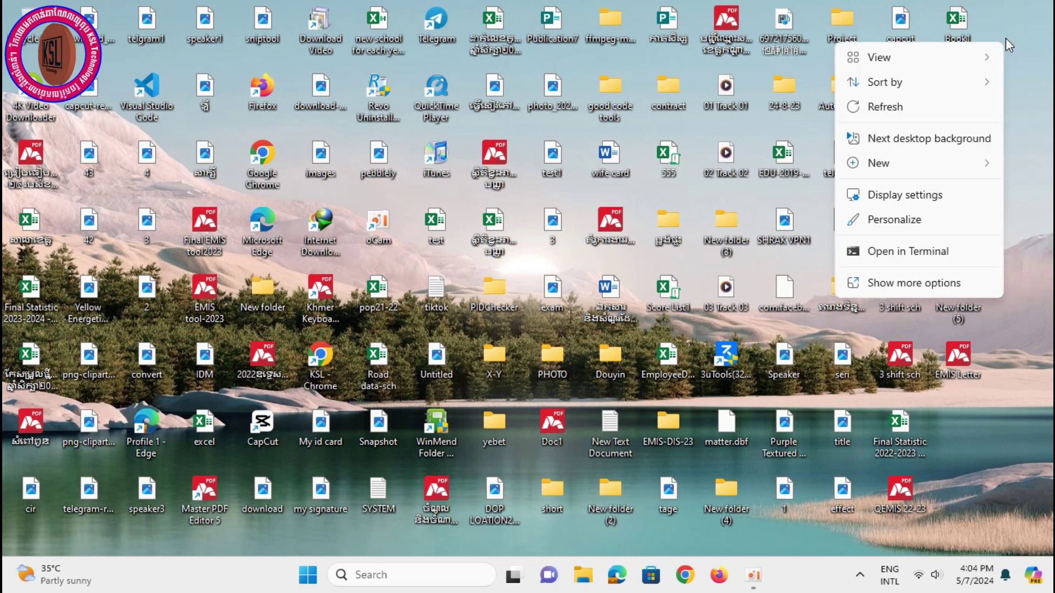
left_click(922, 116)
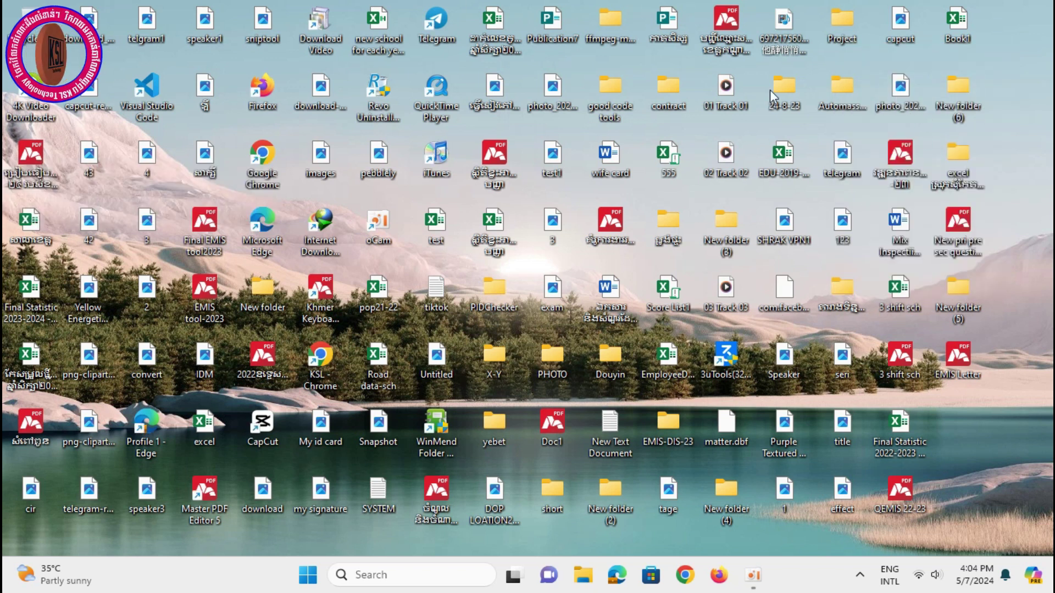
right_click(1007, 44)
left_click(914, 109)
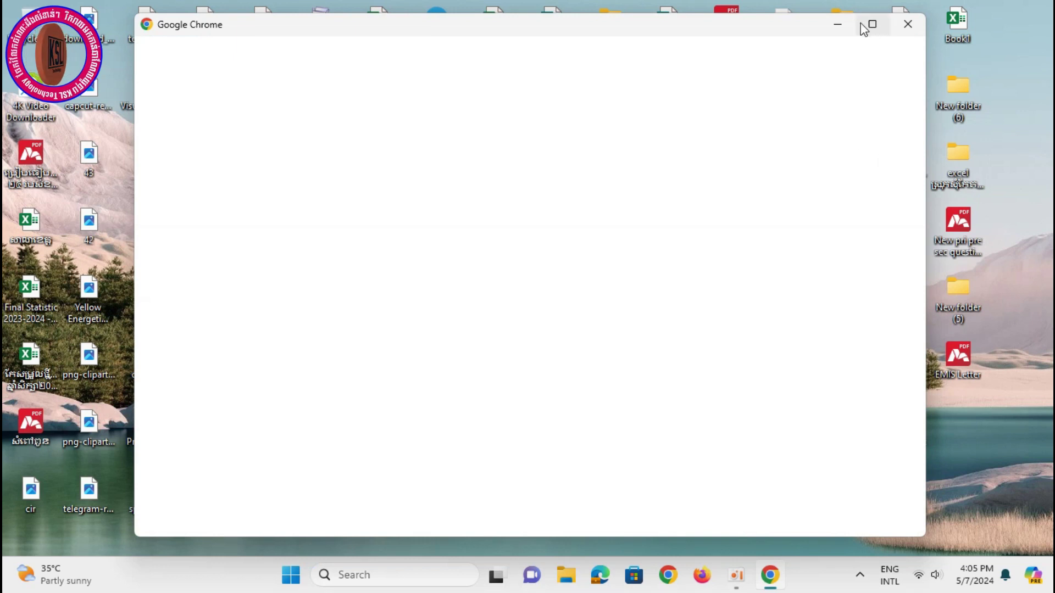
left_click(837, 24)
left_click(395, 575)
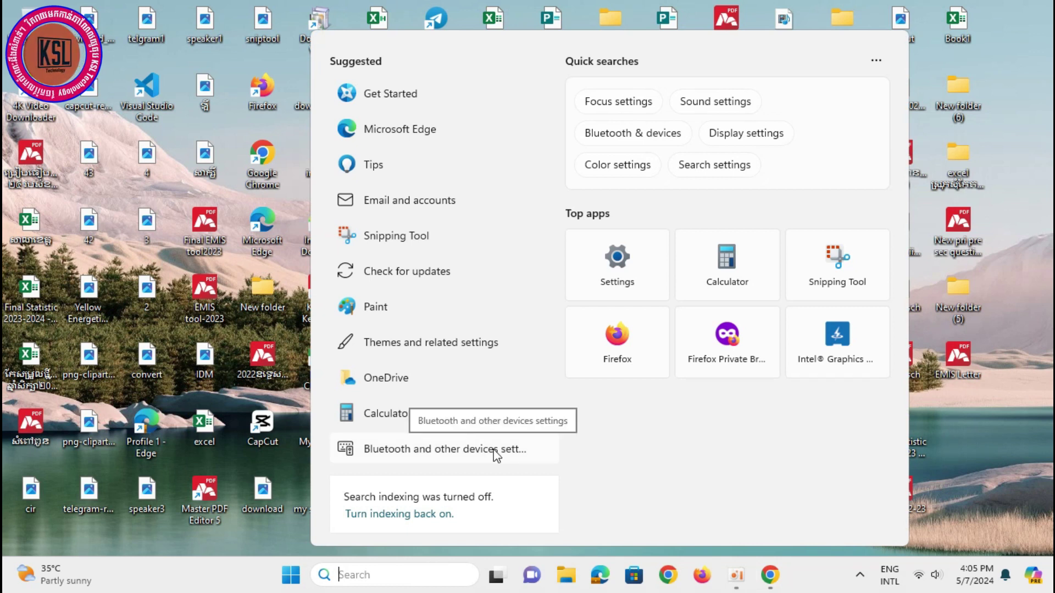
left_click(736, 576)
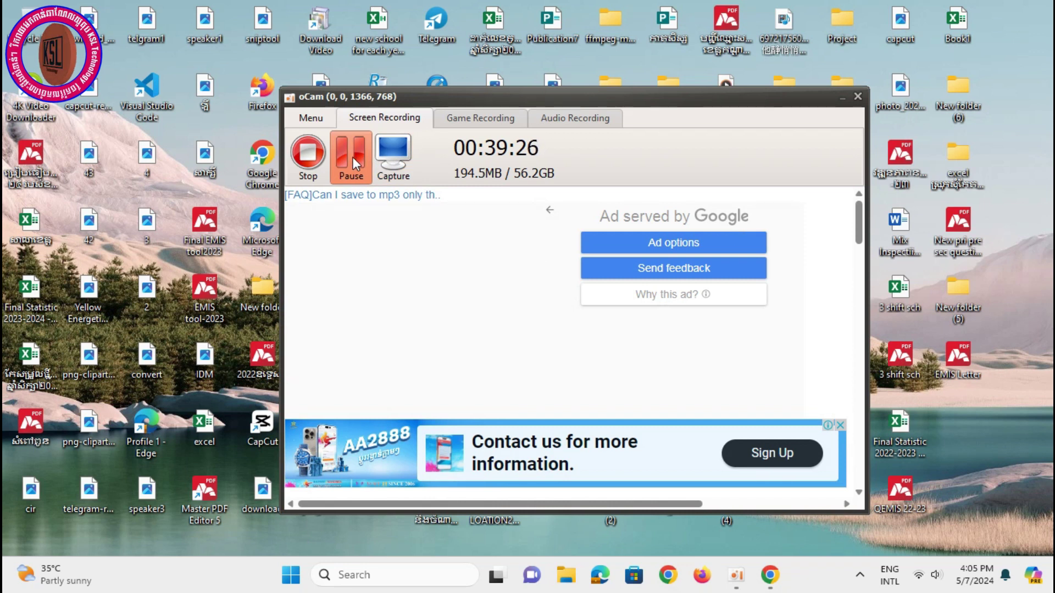
left_click(842, 98)
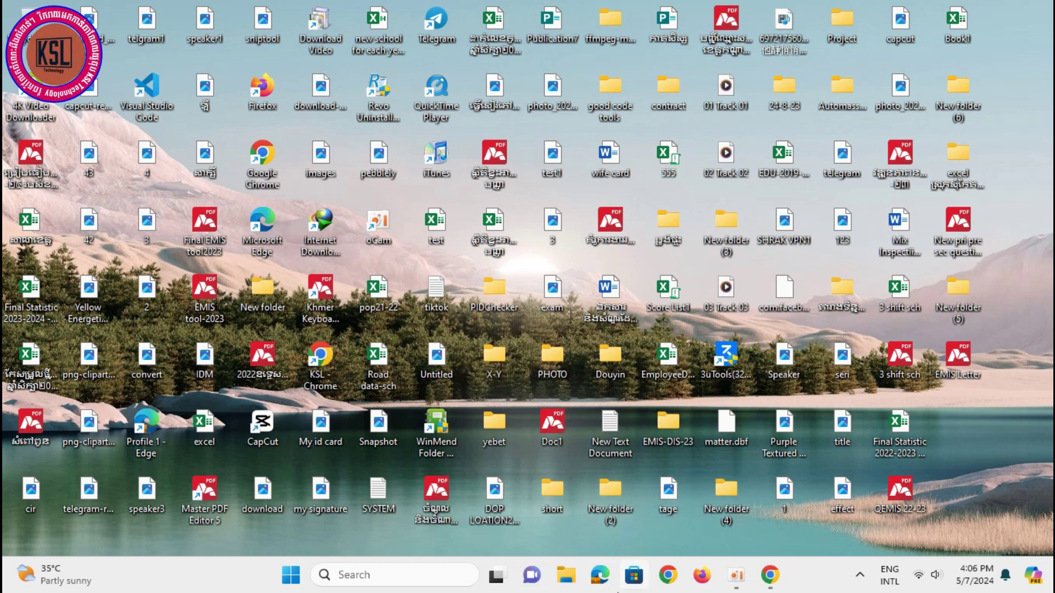
- Open Programs and Features with the appwiz command in the Run dialog and bring its window in front of Chrome
key("super+r")
type("a")
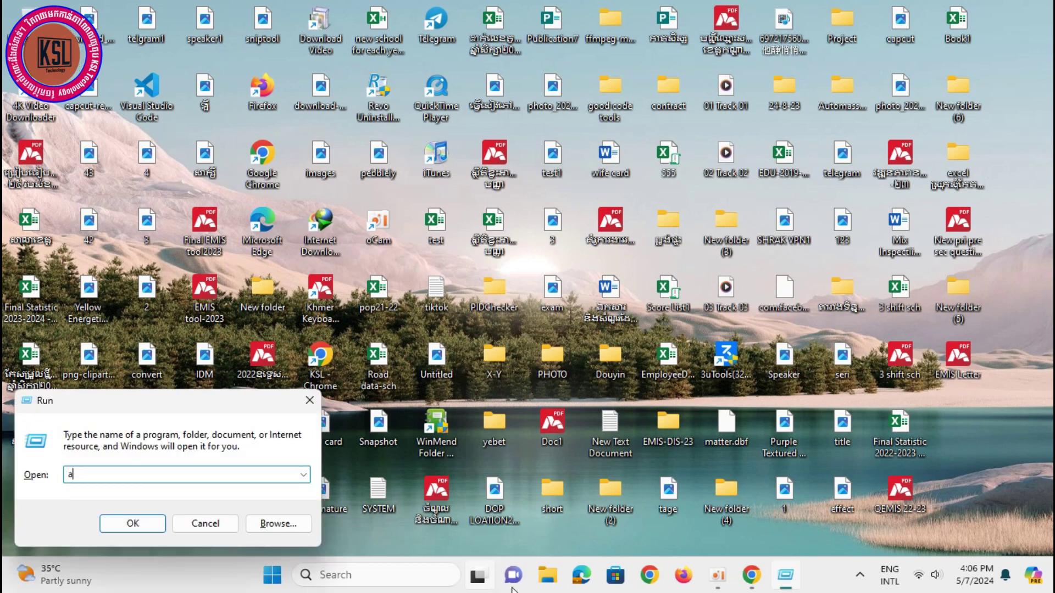
type("p")
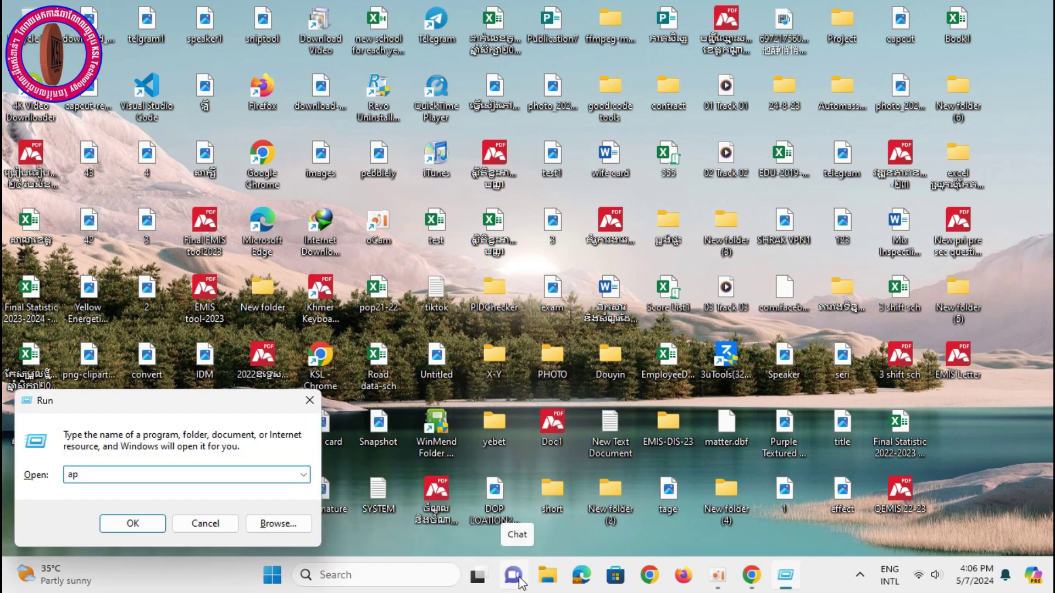
key("BackSpace")
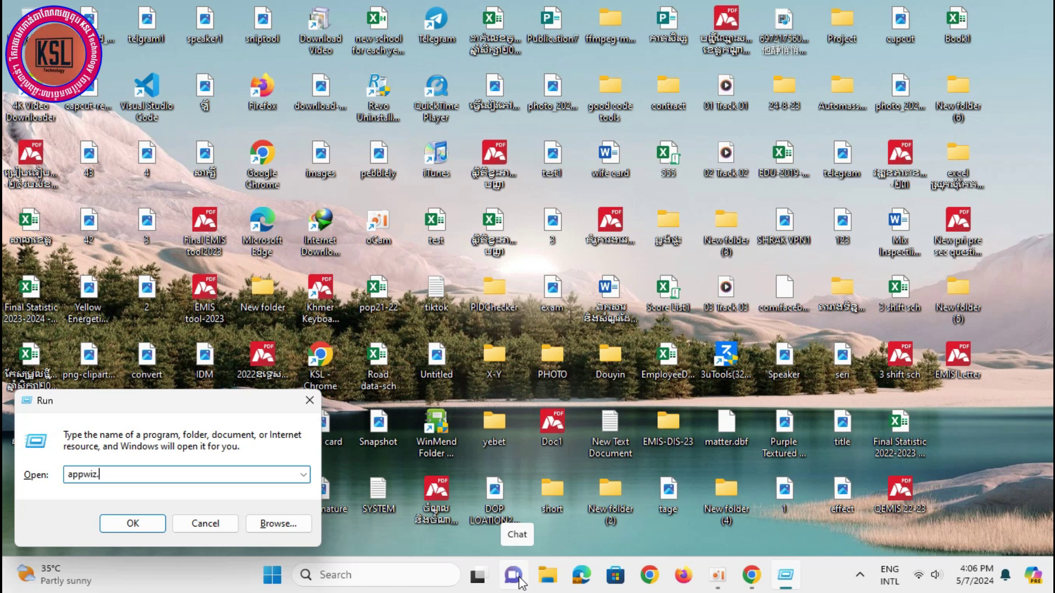
key("Return")
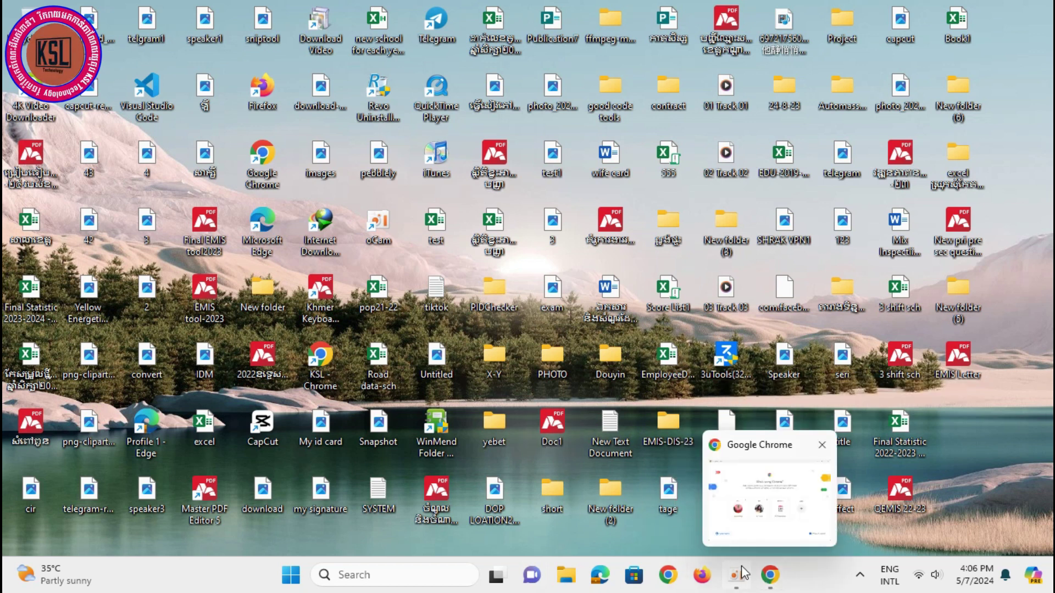
left_click(770, 575)
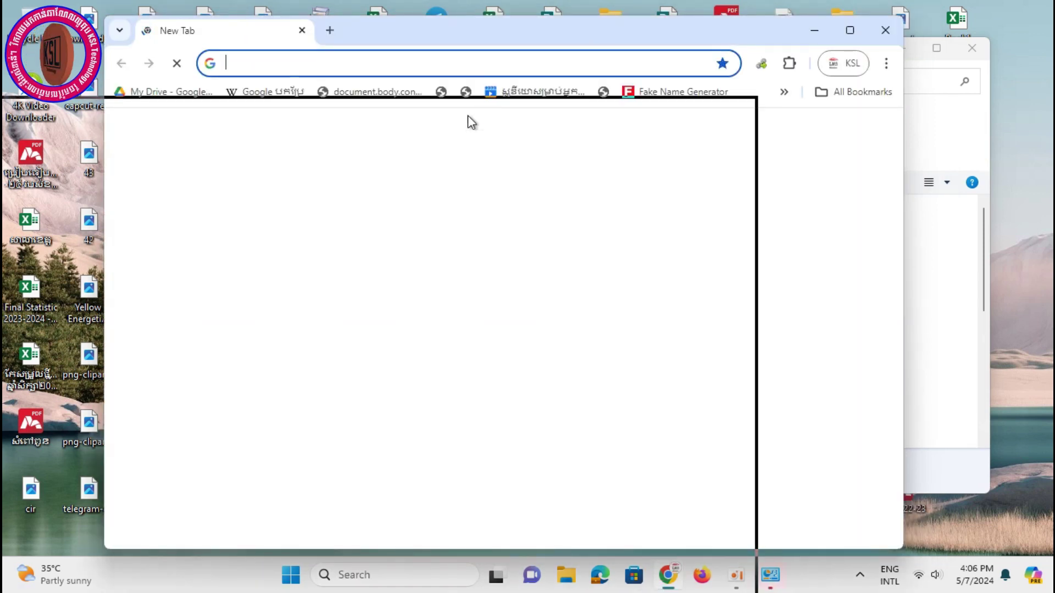
left_click_drag(615, 37, 698, 268)
left_click(598, 64)
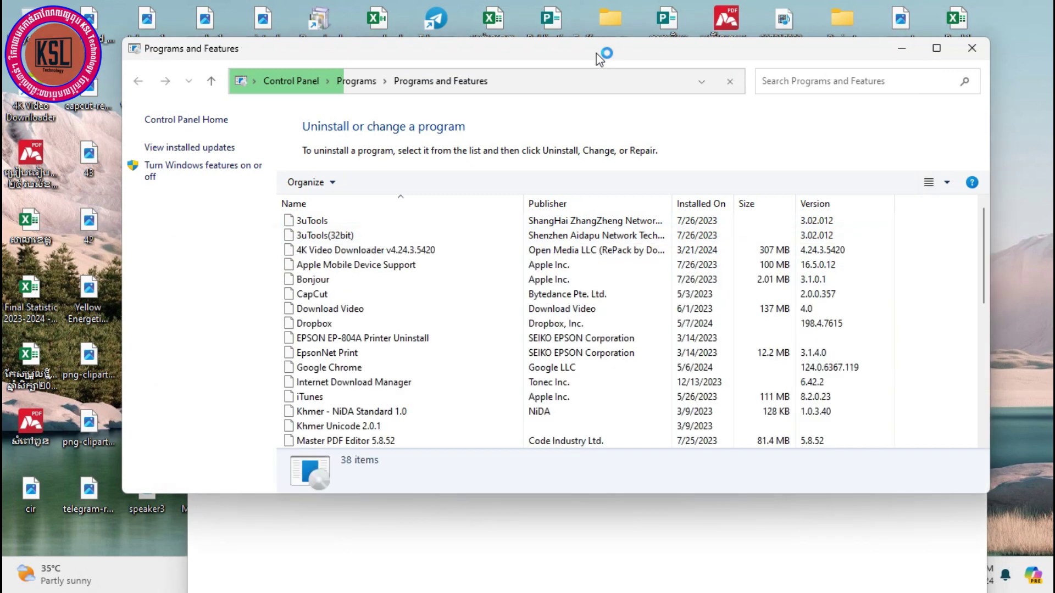
- Examine the list of installed programs in Programs and Features, from 3uTools down to WinRAR
scroll(365, 342, "down", 2)
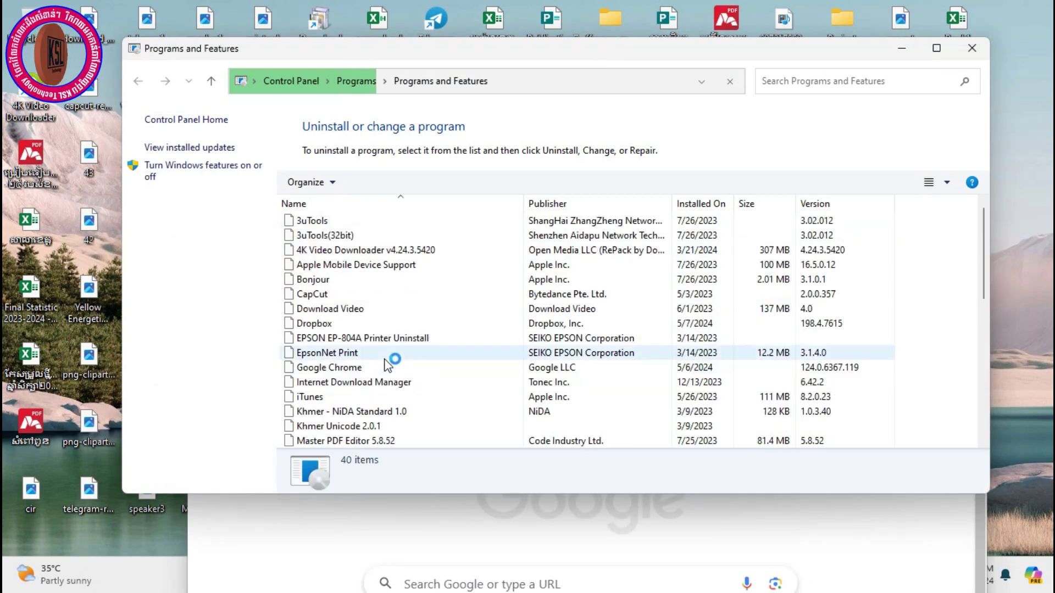
scroll(393, 292, "down", 3)
scroll(397, 309, "down", 5)
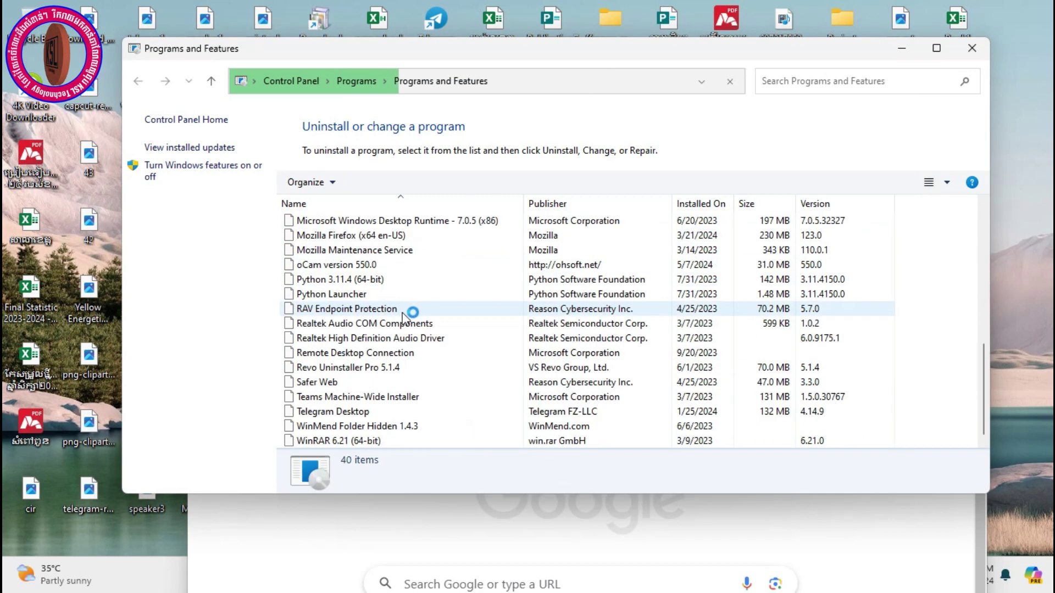
scroll(397, 403, "up", 9)
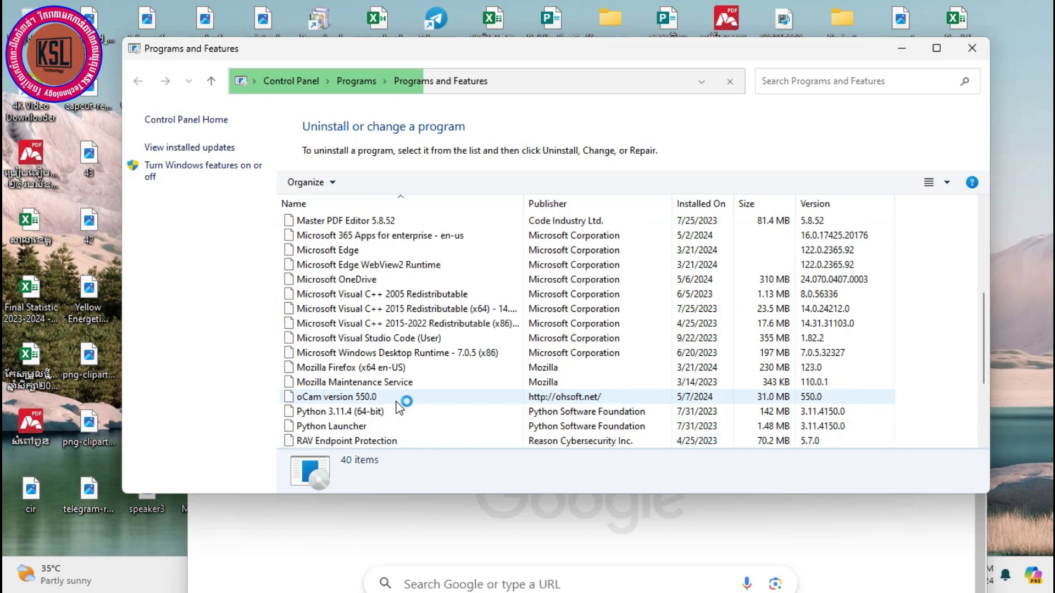
left_click_drag(715, 58, 662, 71)
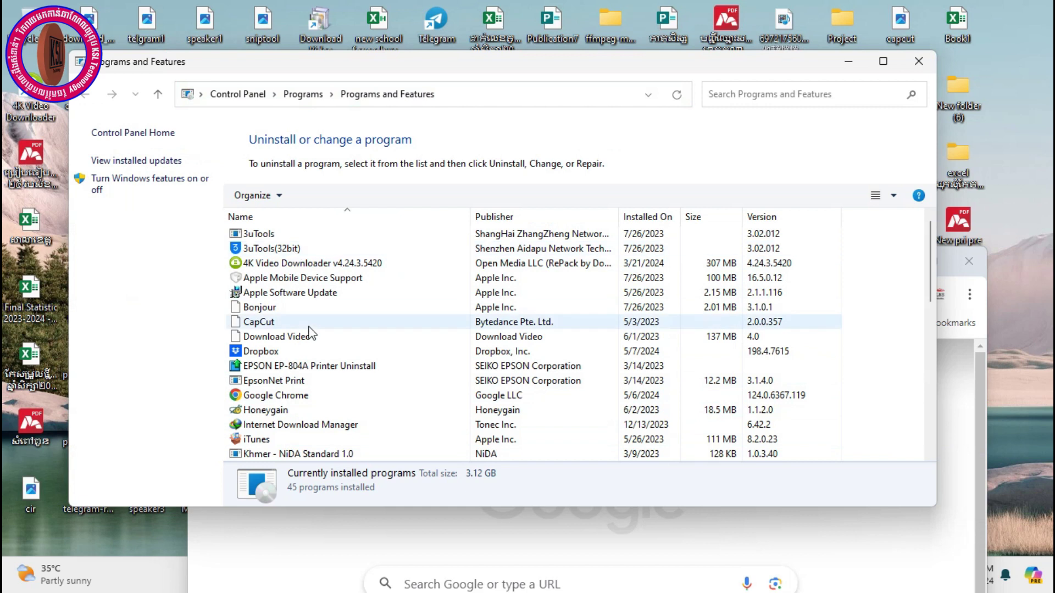
scroll(314, 322, "down", 9)
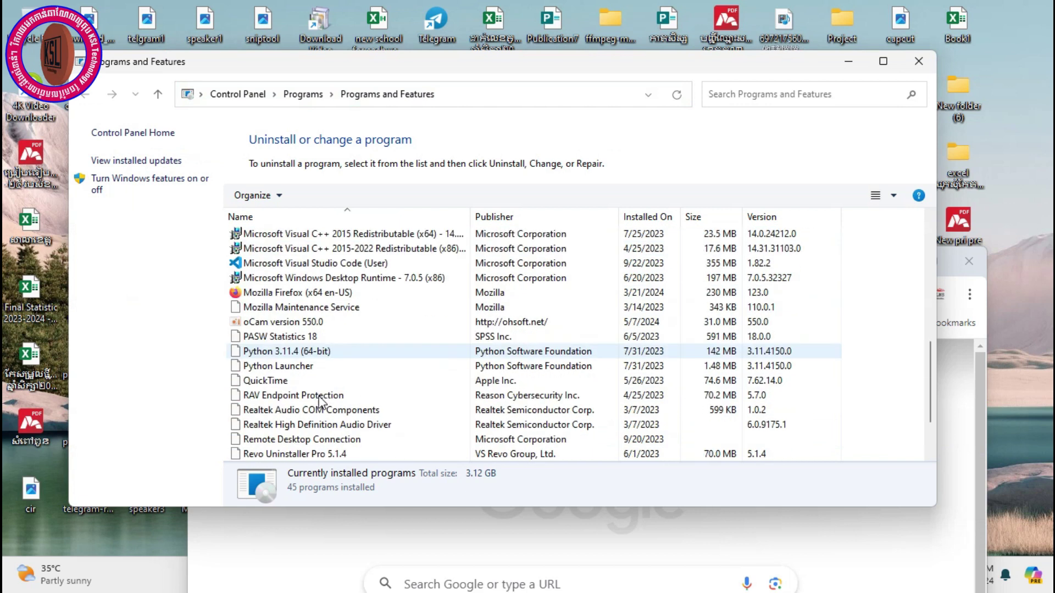
scroll(320, 401, "down", 2)
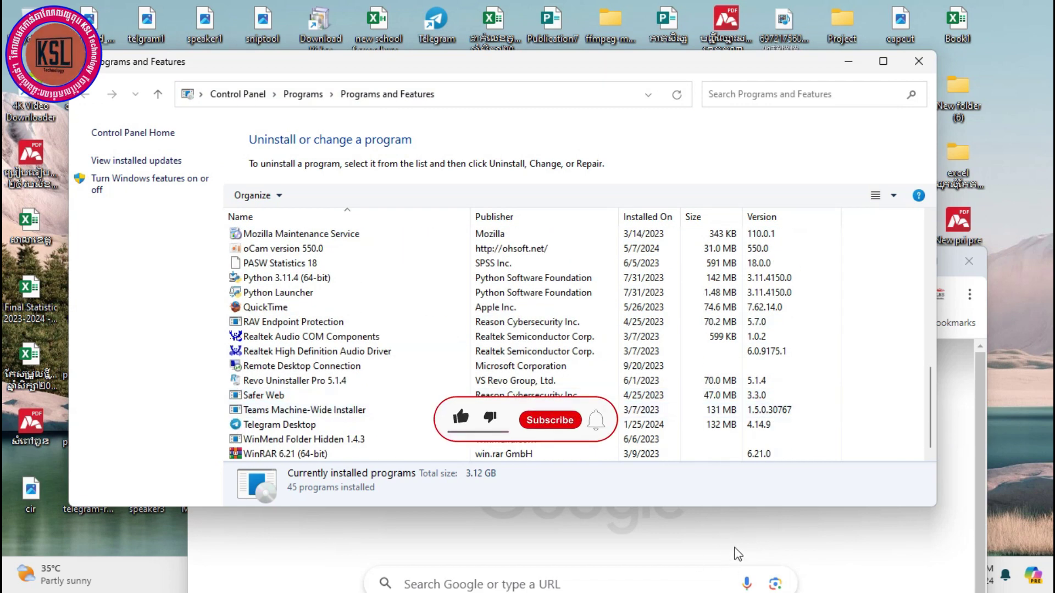
- Switch to Chrome, move its window fully into view and search Google for "browser"
left_click(737, 555)
left_click_drag(625, 263, 569, 82)
left_click(478, 413)
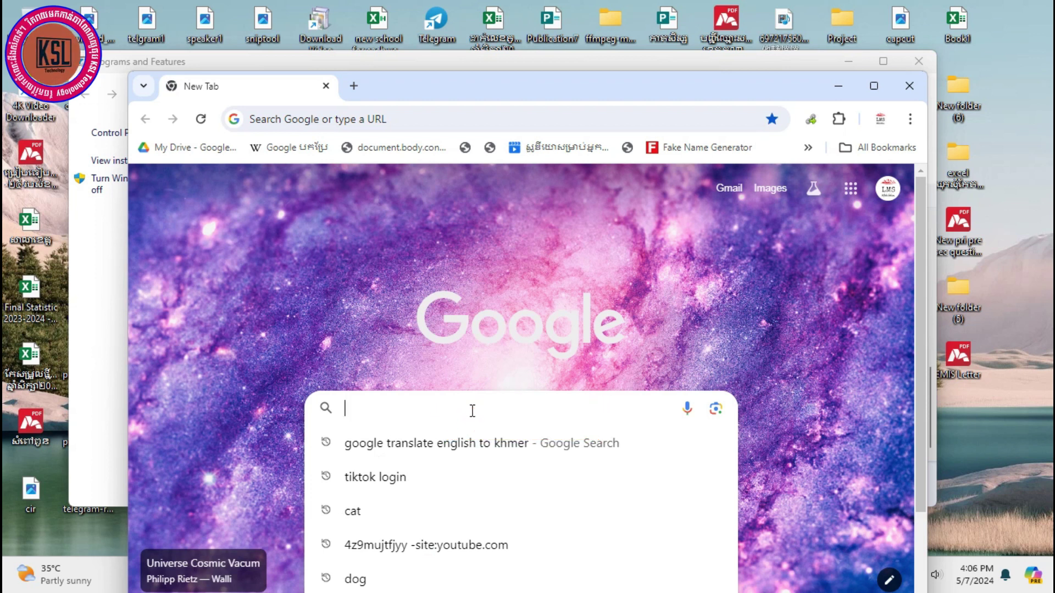
left_click_drag(527, 89, 560, 36)
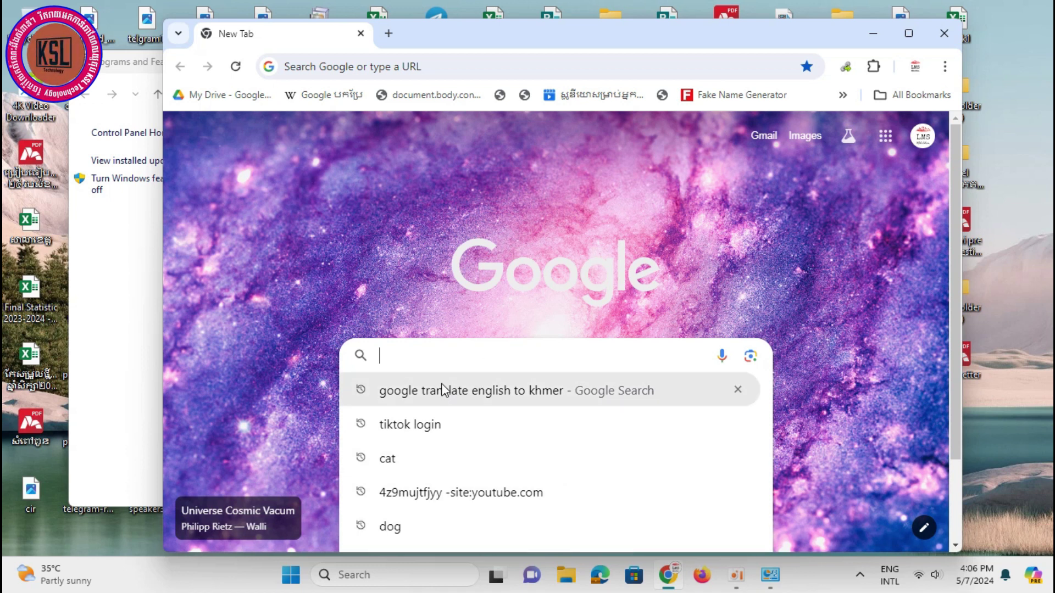
left_click(503, 339)
type("browser")
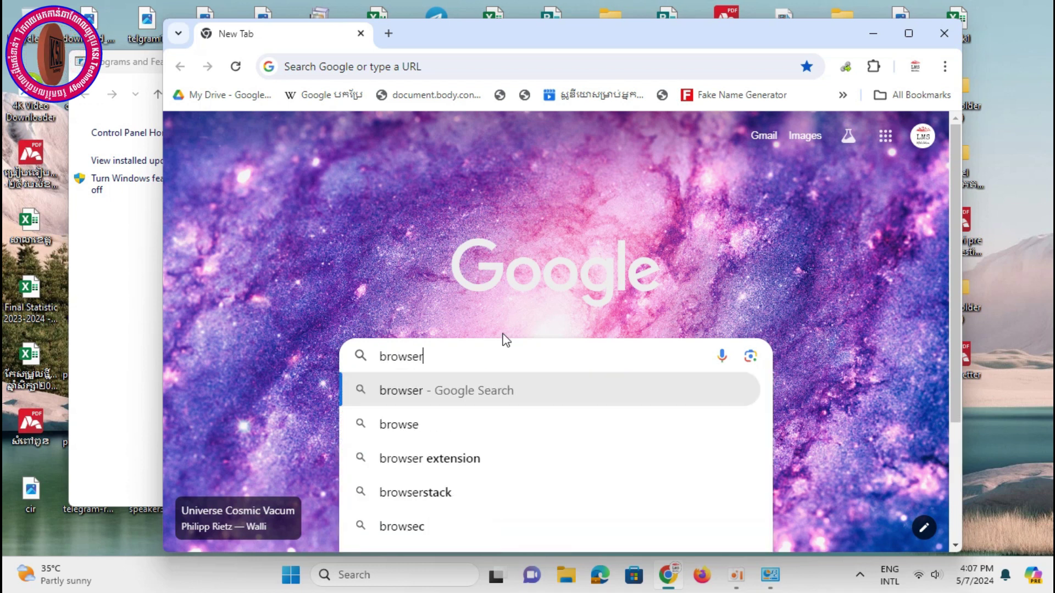
key("Return")
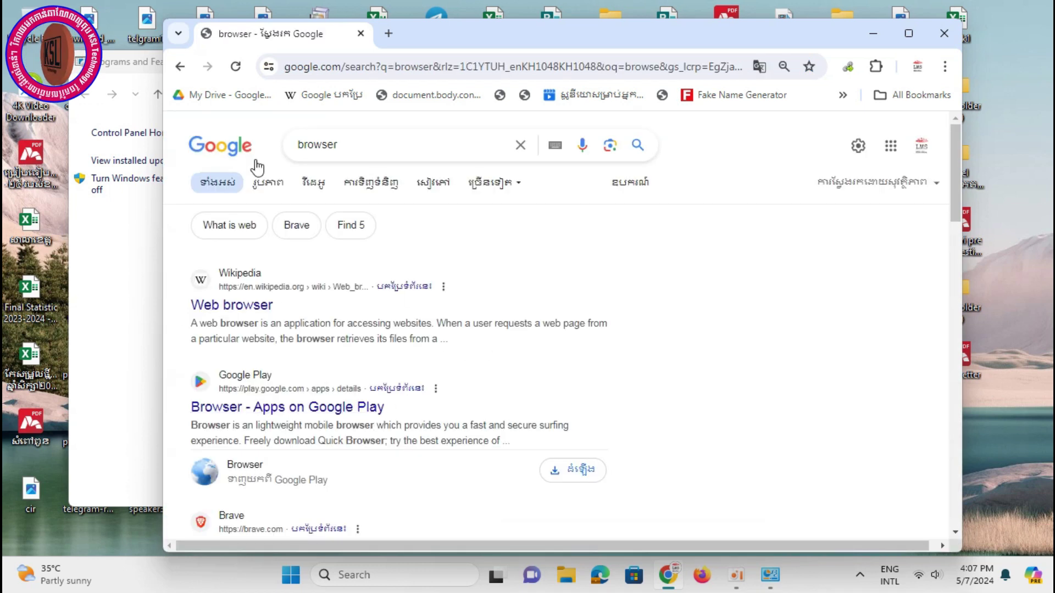
- Look over the Google image results for "browser" and minimize the Chrome window
left_click(268, 185)
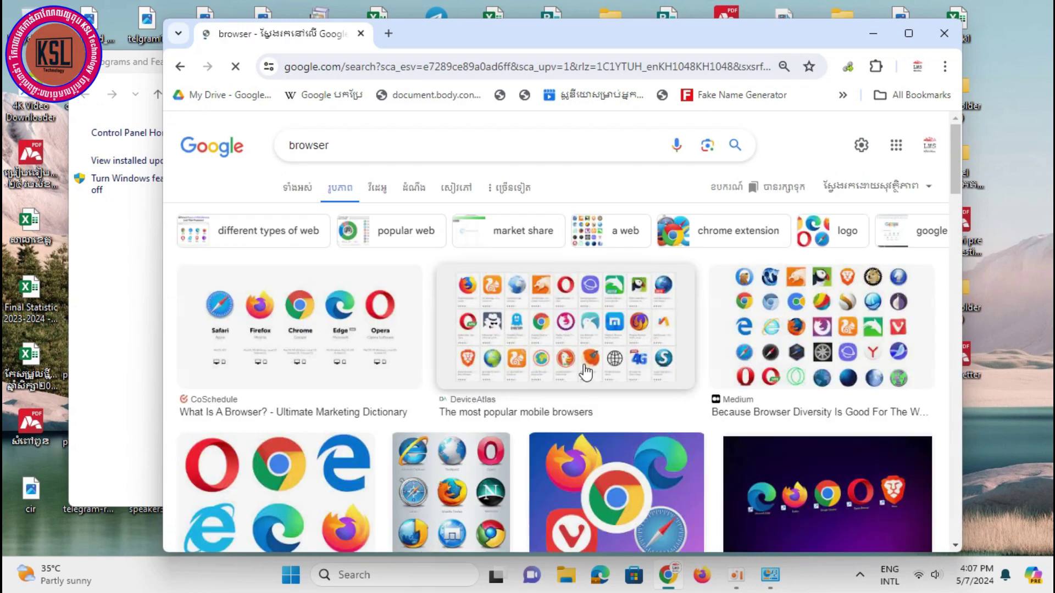
scroll(574, 449, "down", 2)
scroll(572, 441, "up", 2)
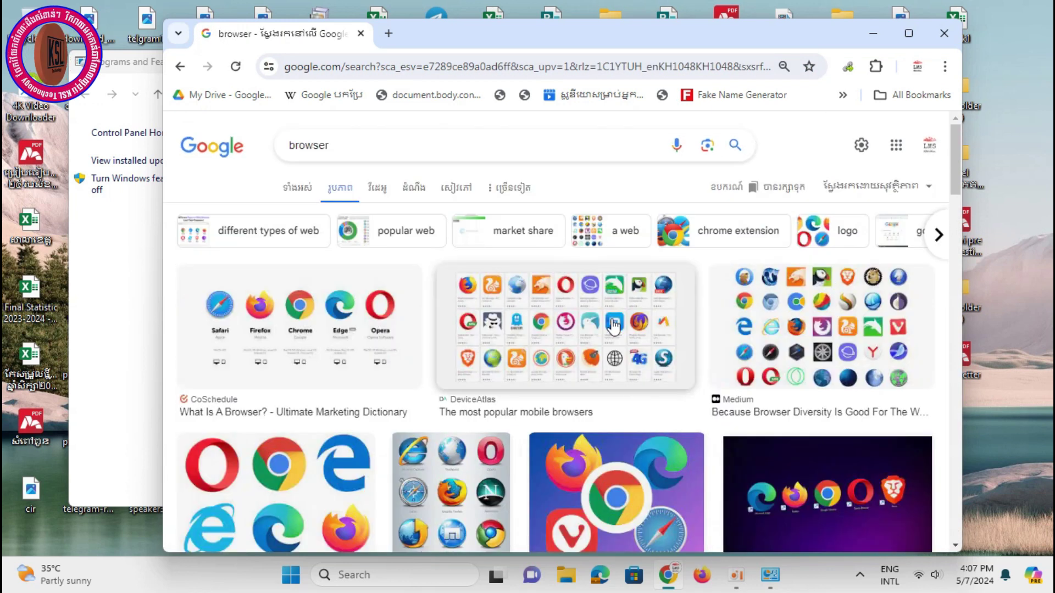
scroll(631, 434, "down", 1)
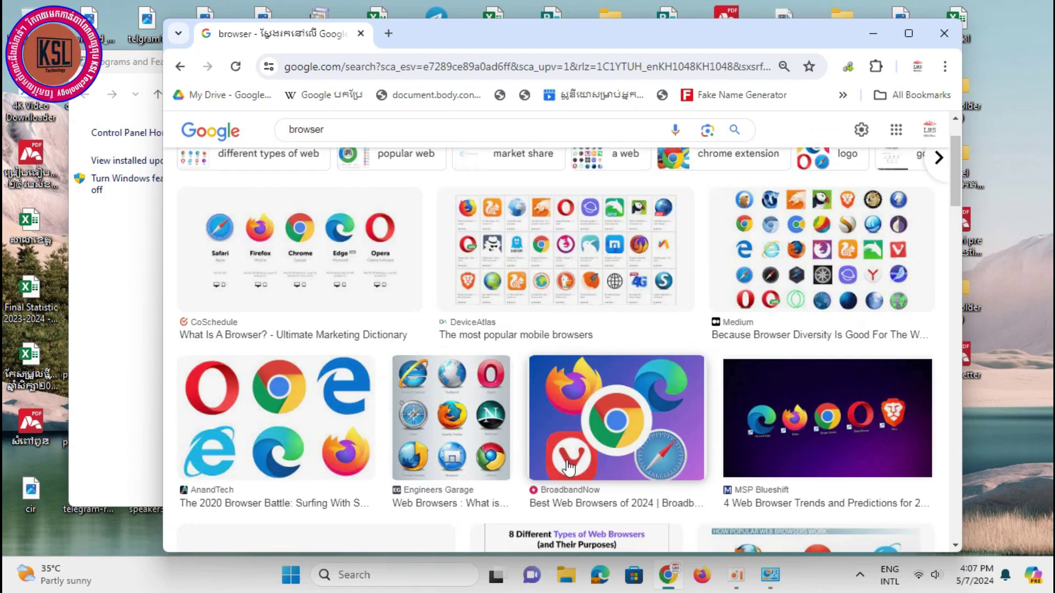
left_click(879, 33)
- Find Mozilla Firefox (x64 en-US) in the installed programs list and start its uninstallation
scroll(337, 319, "up", 4)
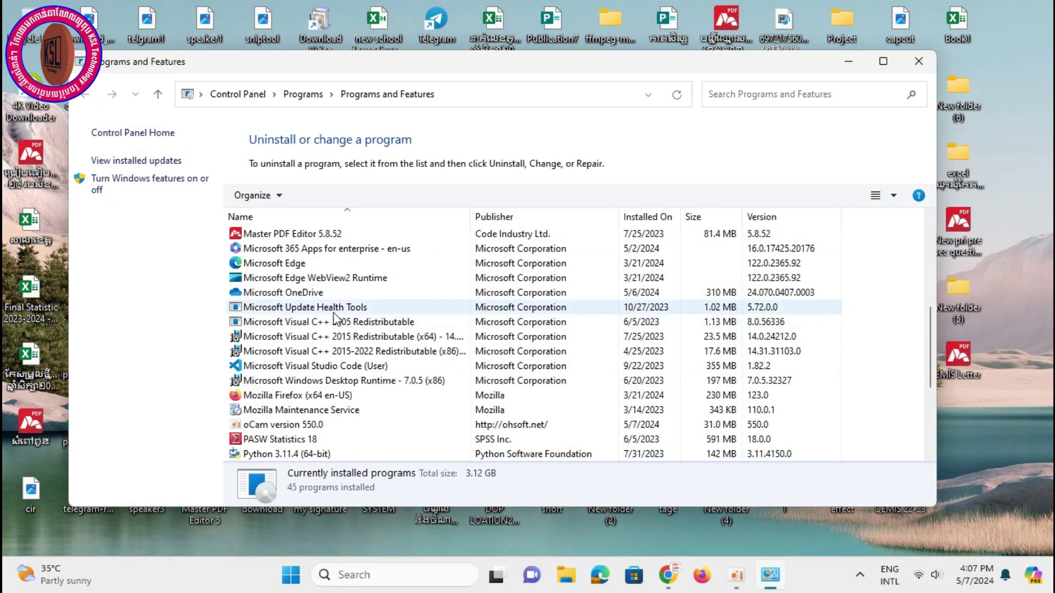
scroll(336, 321, "up", 6)
scroll(348, 326, "down", 3)
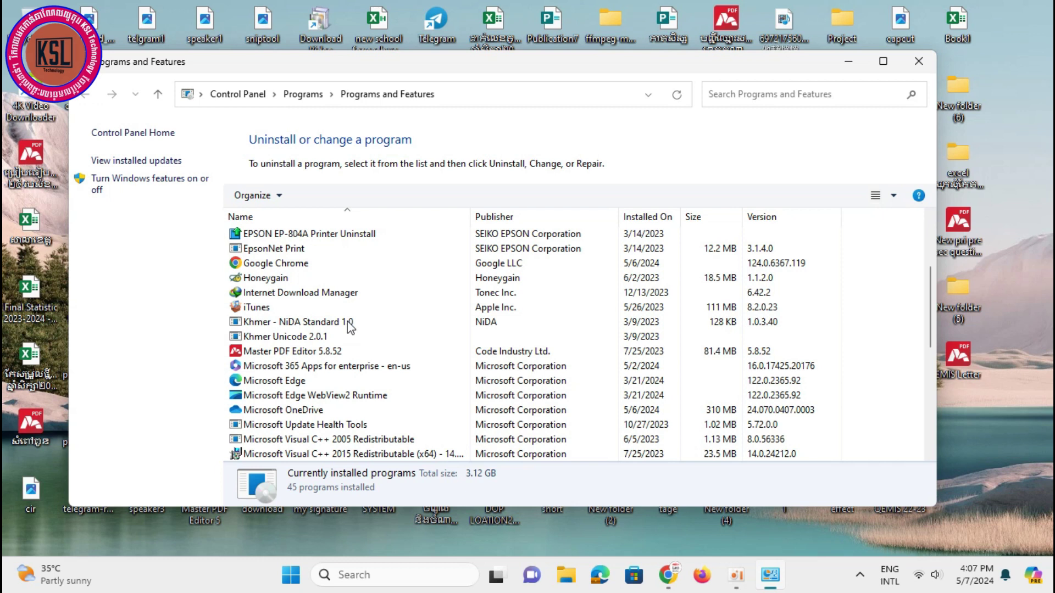
scroll(357, 340, "down", 7)
scroll(340, 406, "up", 3)
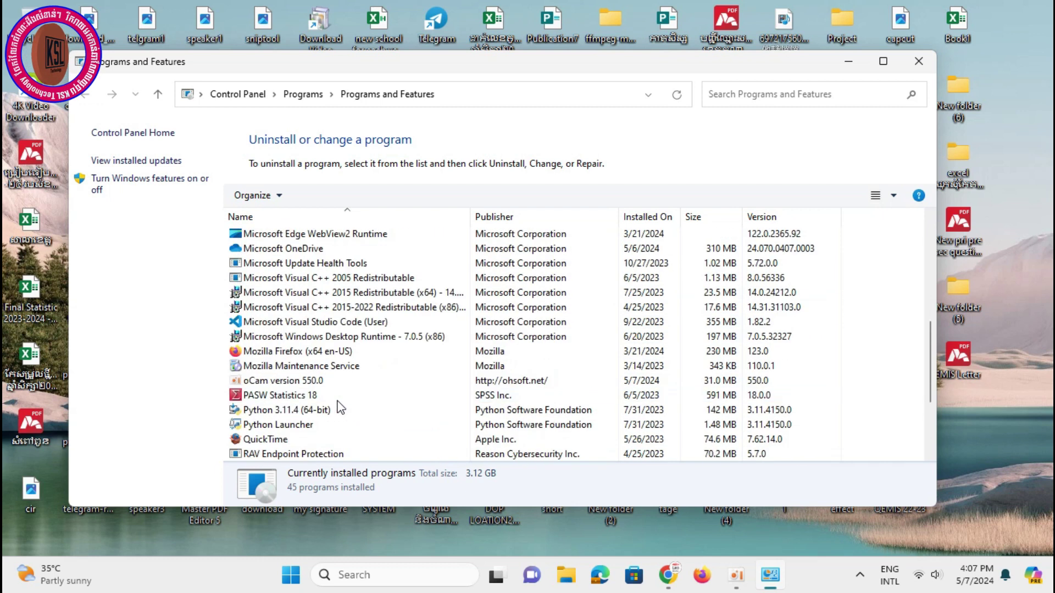
left_click(301, 351)
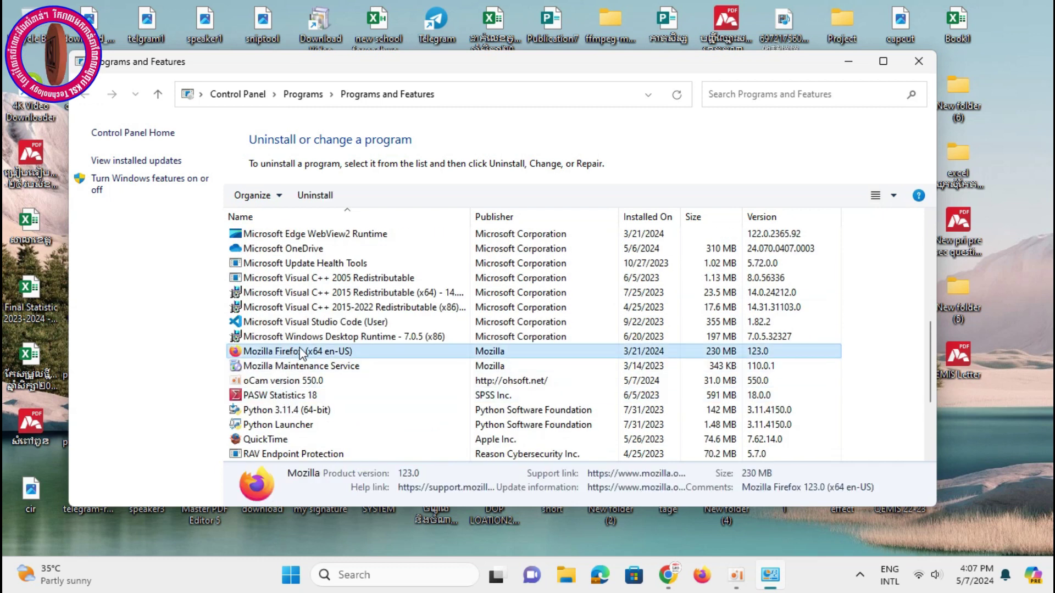
right_click(362, 354)
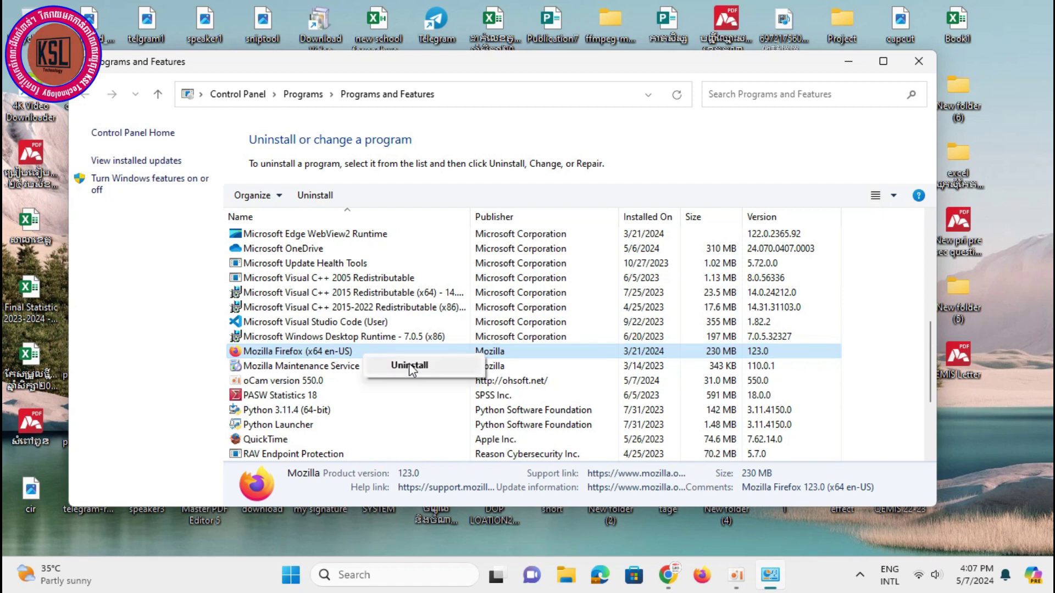
left_click(408, 363)
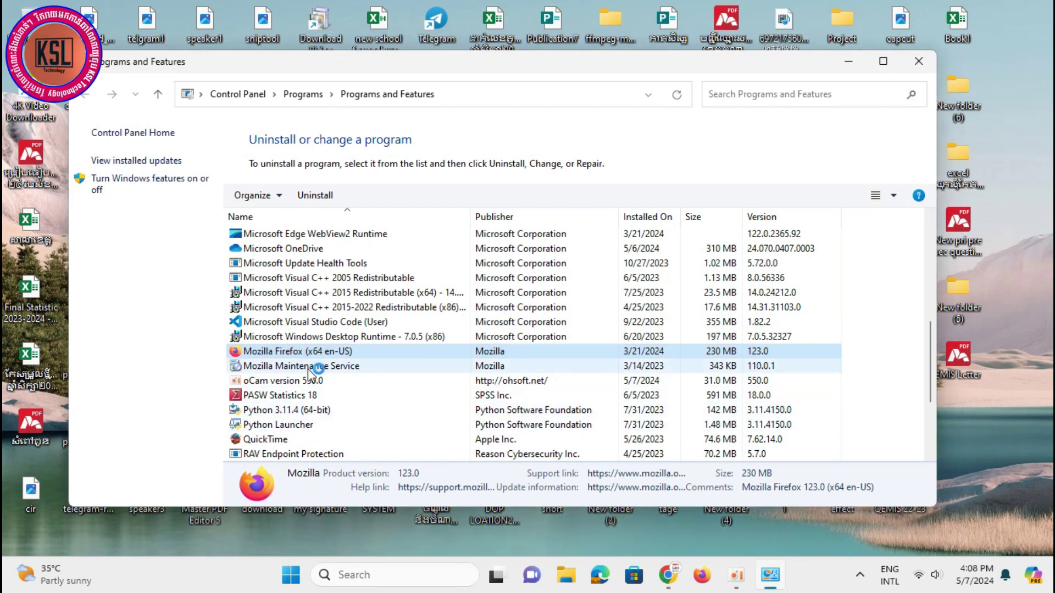
- Go through the Mozilla Firefox uninstall wizard, remove the browser and finish without giving Mozilla a reason
scroll(308, 369, "up", 8)
scroll(313, 384, "down", 10)
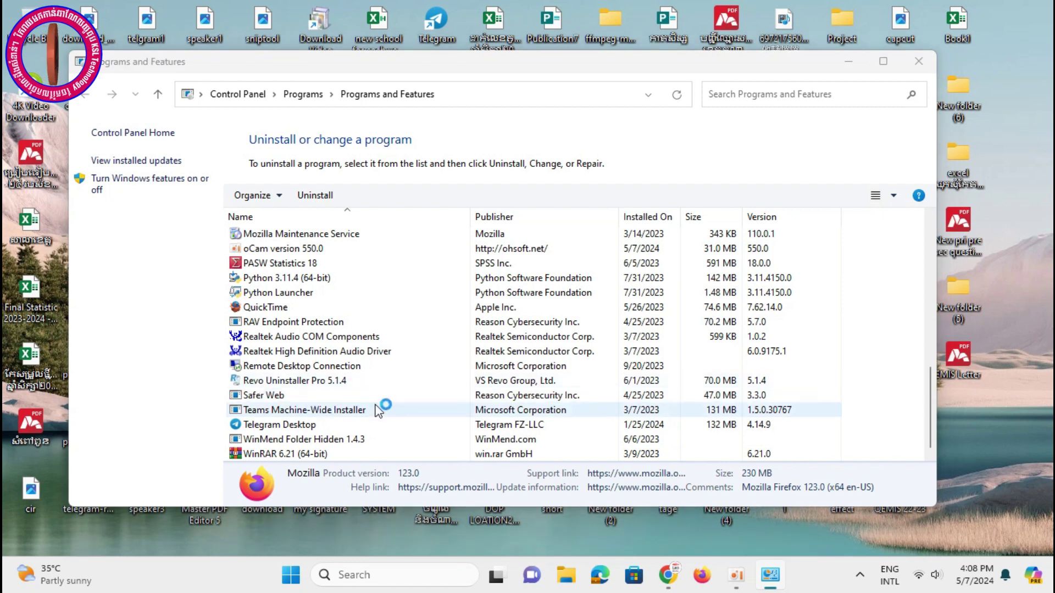
left_click(604, 414)
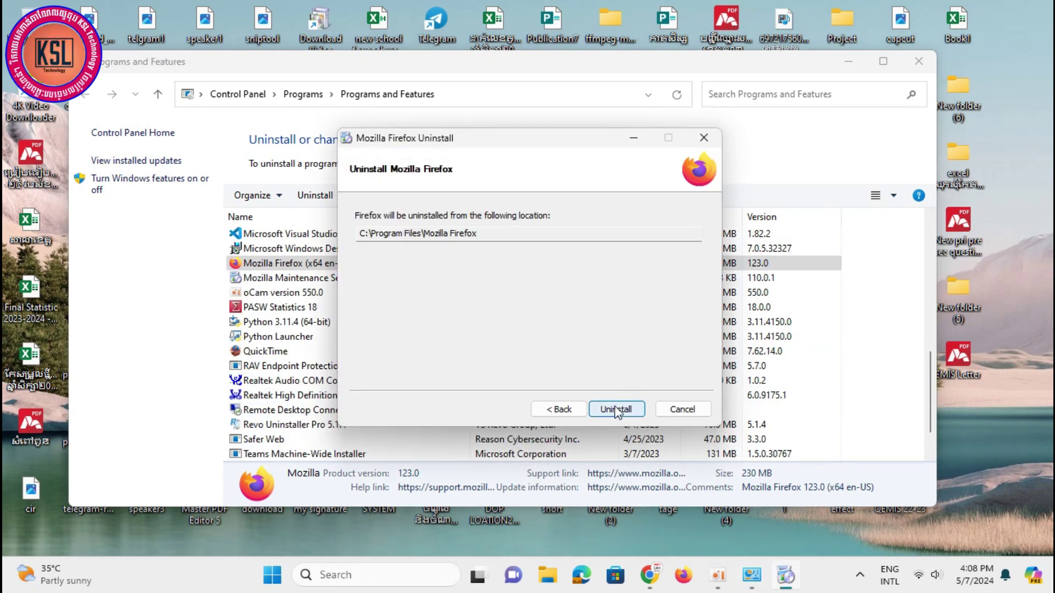
left_click(611, 416)
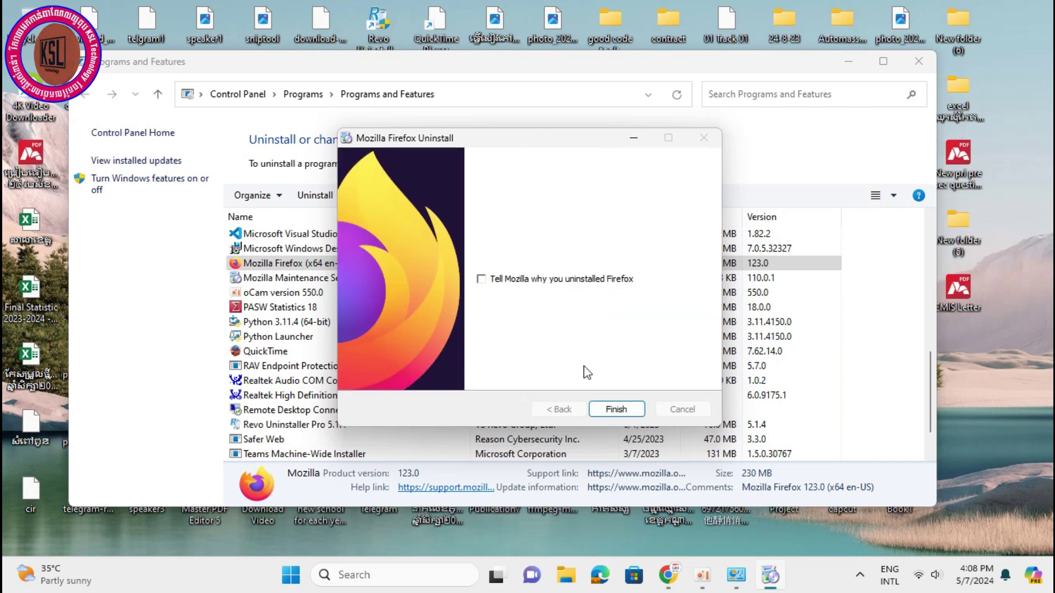
left_click(624, 416)
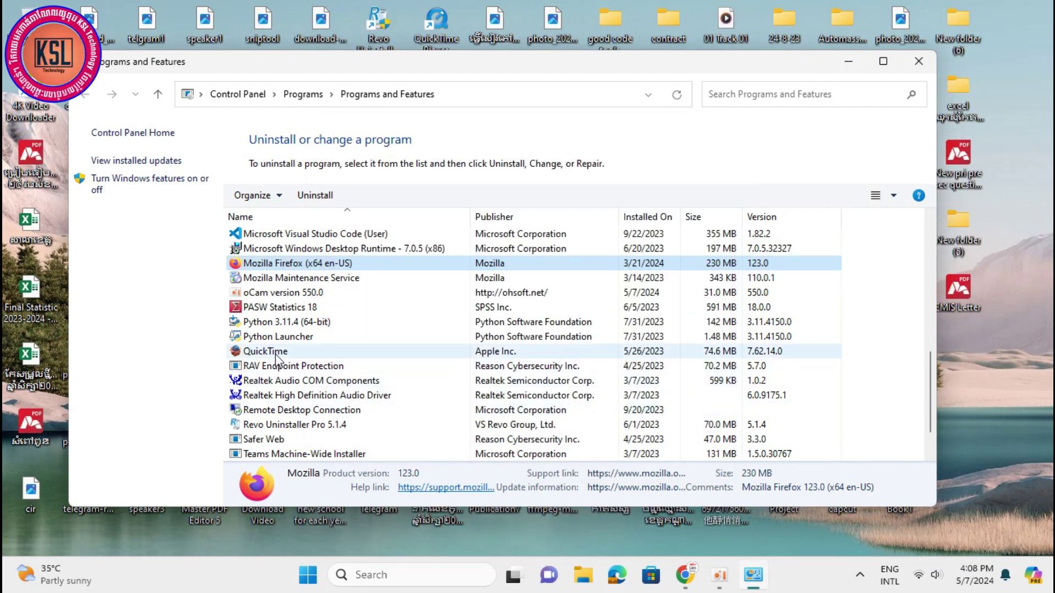
- Uninstall Mozilla Maintenance Service from the installed programs list and confirm its removal
scroll(297, 341, "up", 4)
scroll(308, 346, "up", 5)
scroll(333, 357, "down", 4)
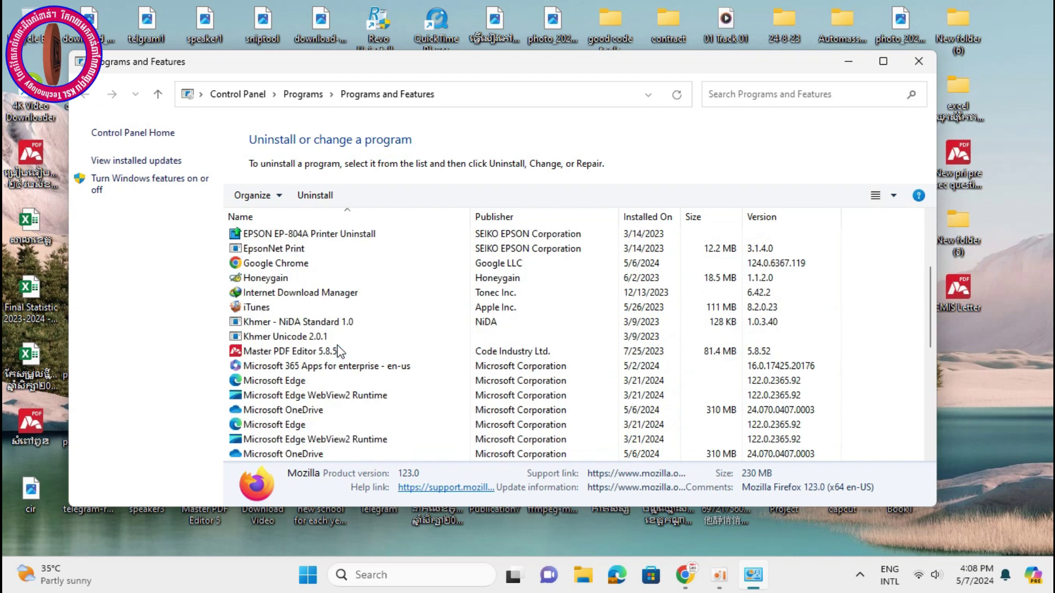
scroll(337, 352, "up", 2)
scroll(337, 347, "up", 2)
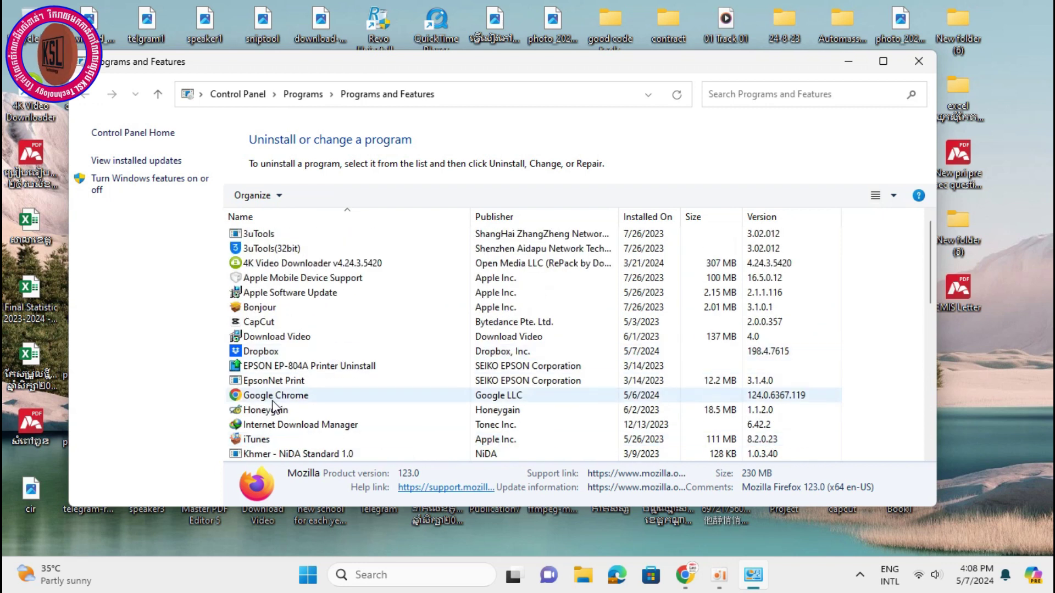
scroll(307, 345, "down", 5)
scroll(309, 346, "down", 4)
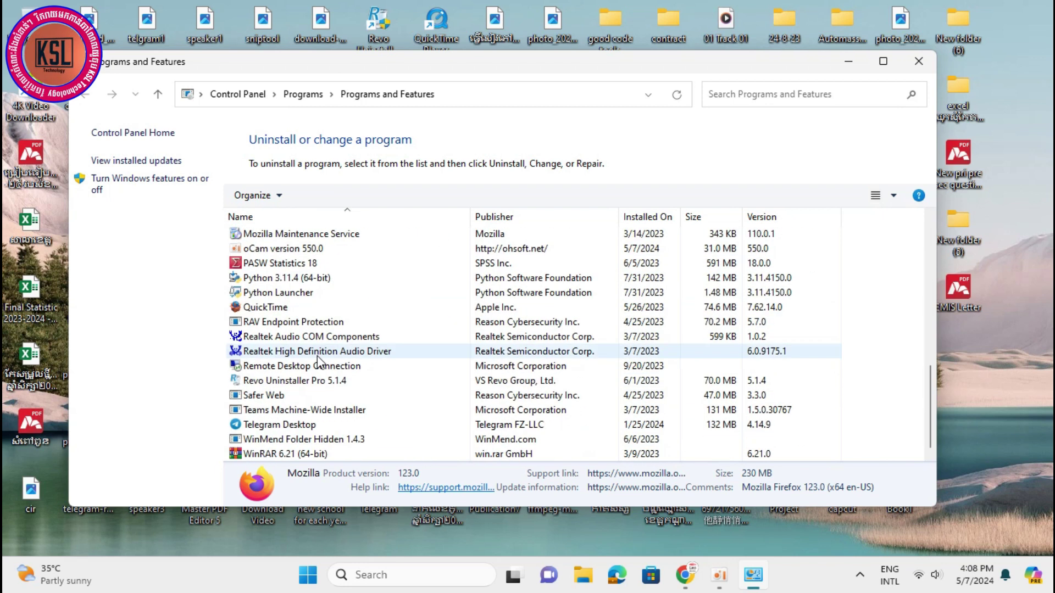
scroll(341, 388, "up", 1)
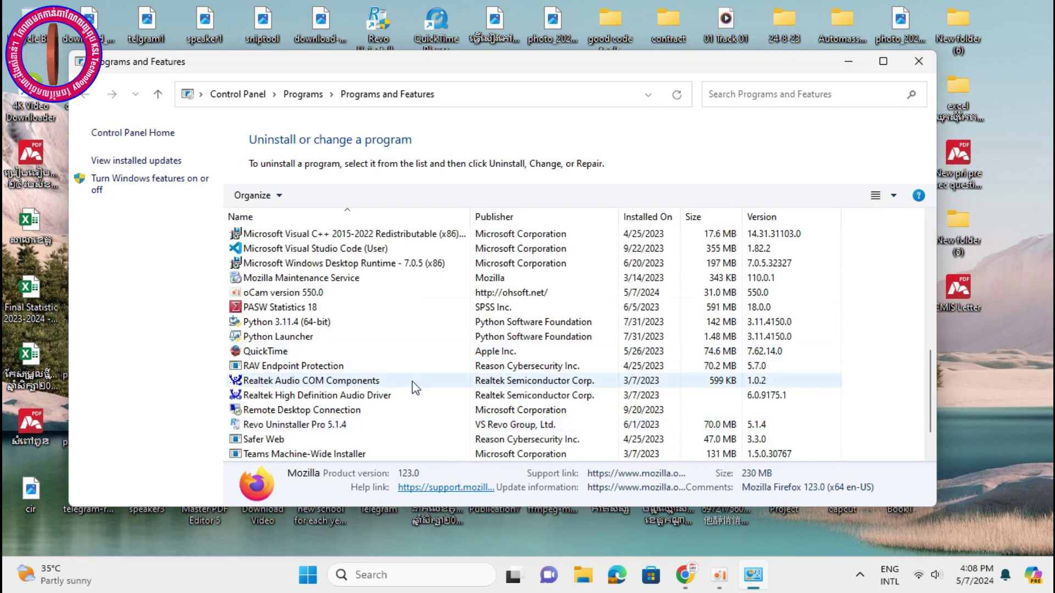
scroll(283, 369, "up", 1)
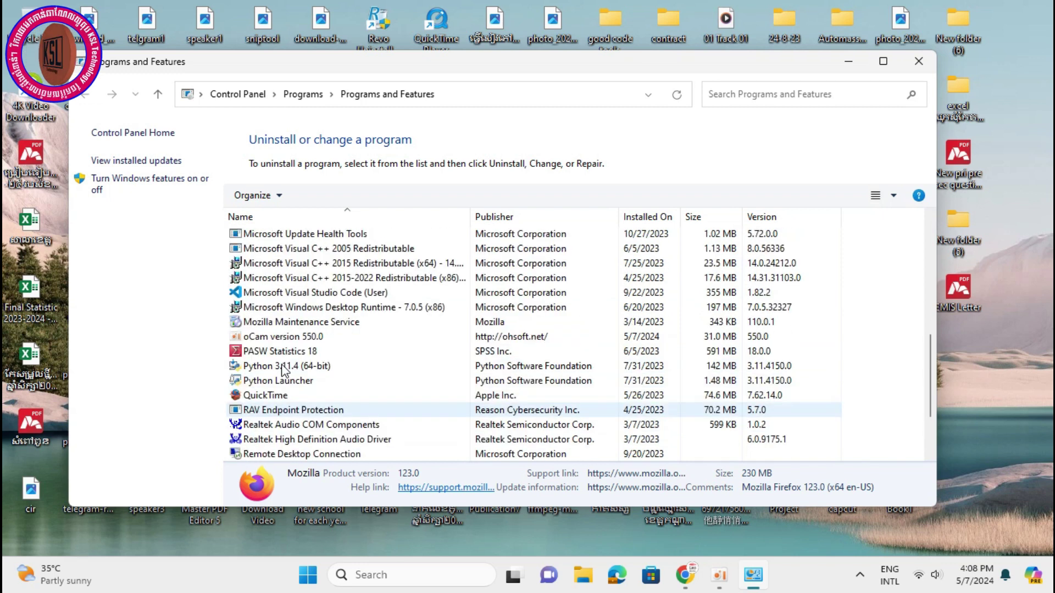
left_click(306, 324)
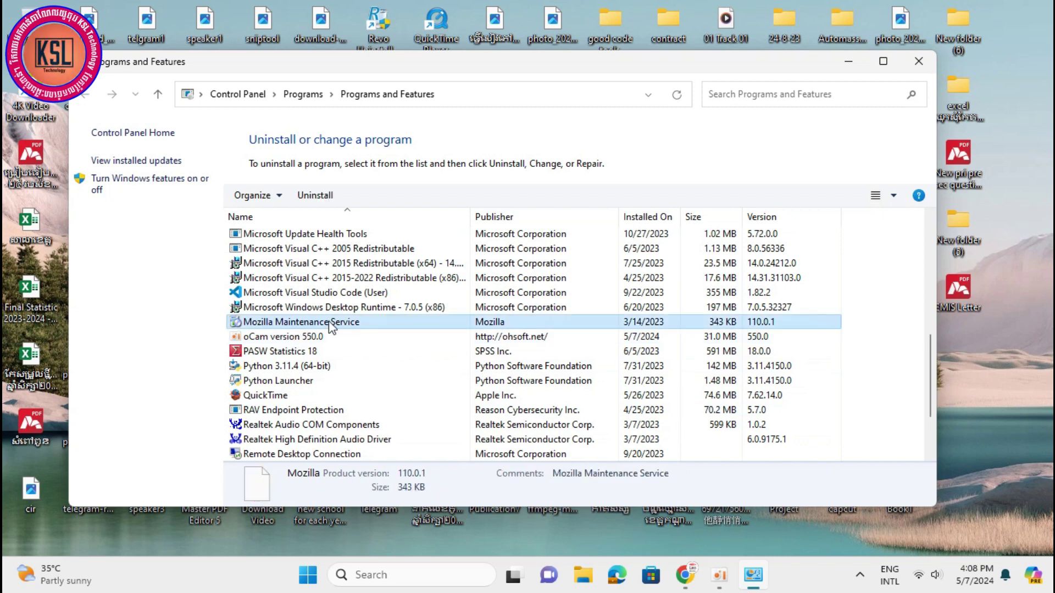
right_click(330, 323)
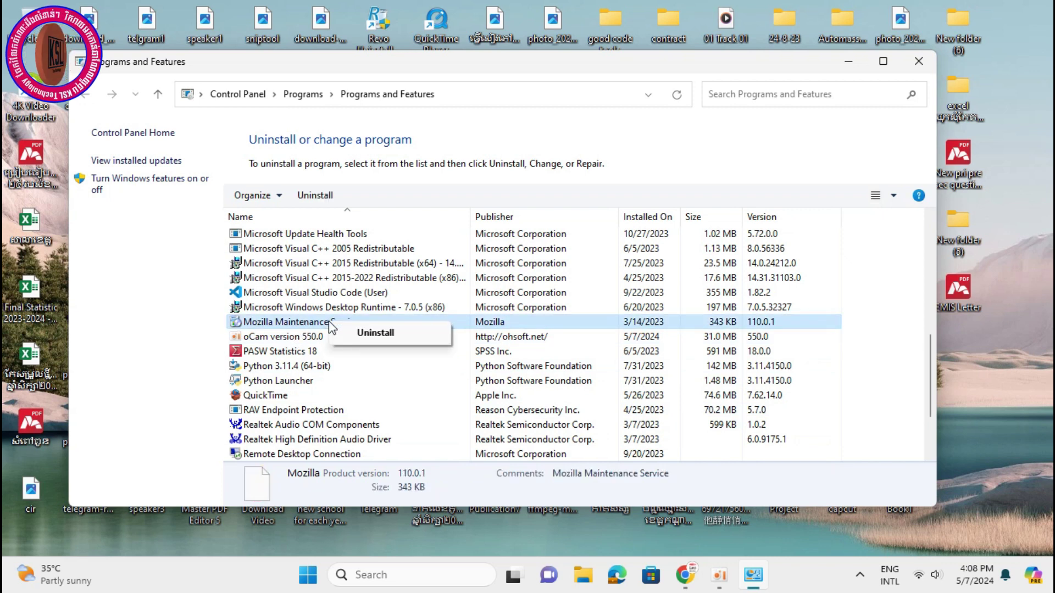
left_click(403, 335)
left_click(662, 292)
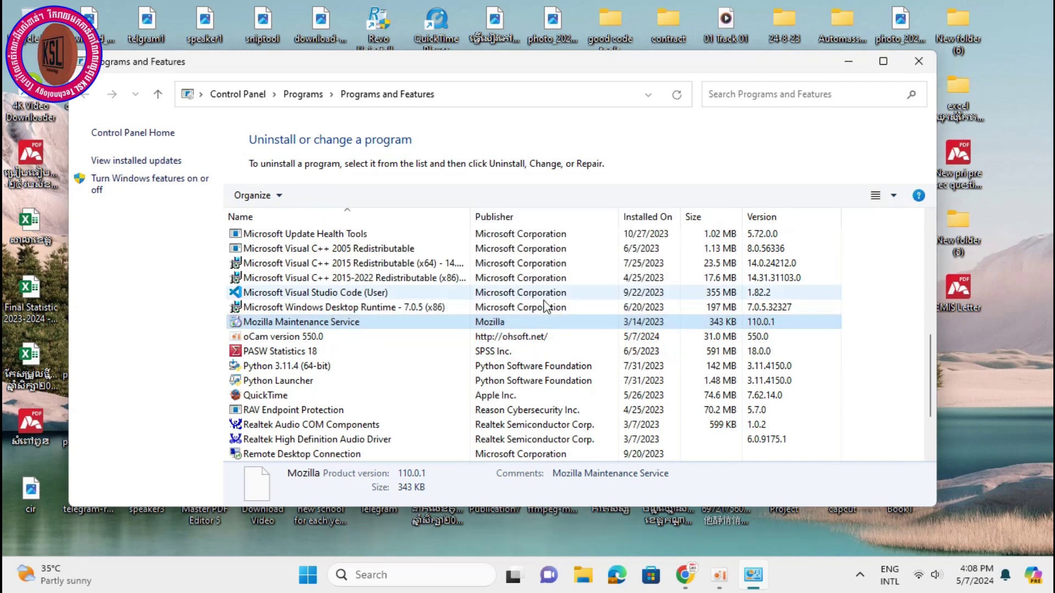
- Examine the remaining installed programs and their publishers, from 3uTools down to the Microsoft runtimes
scroll(314, 339, "up", 3)
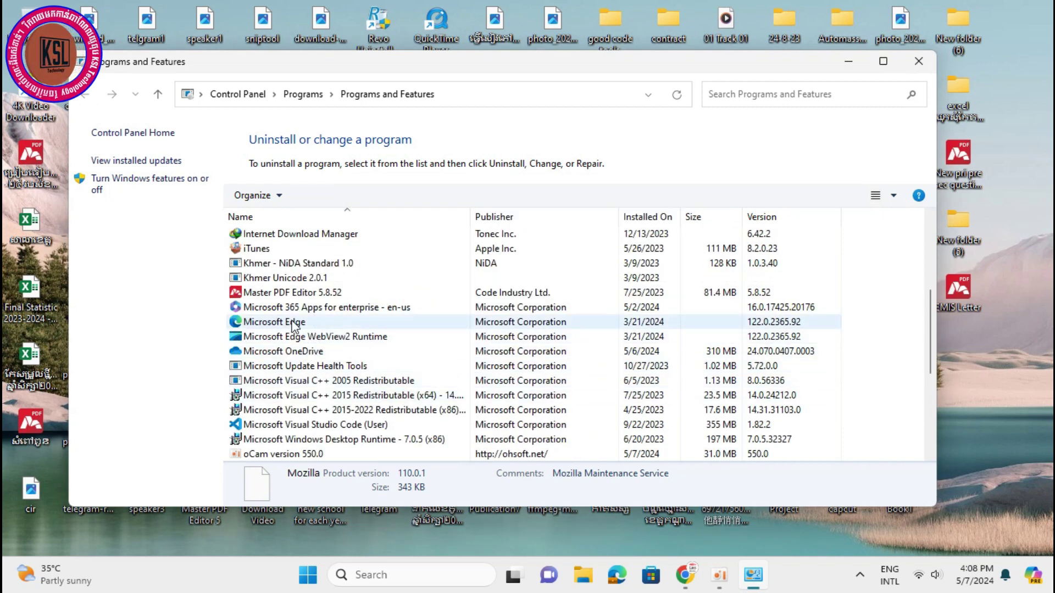
scroll(395, 401, "up", 4)
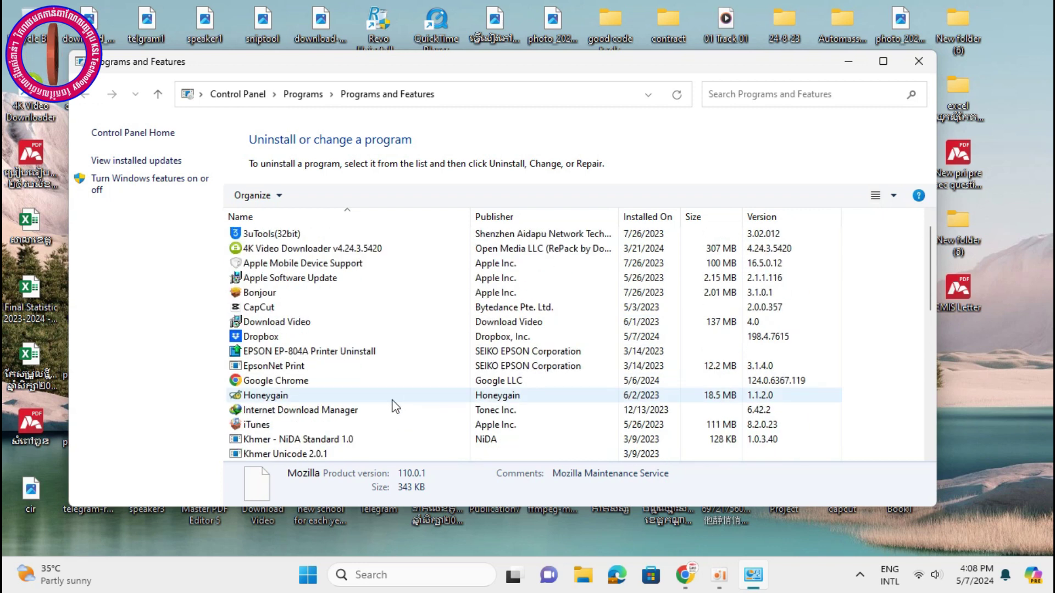
scroll(394, 406, "up", 1)
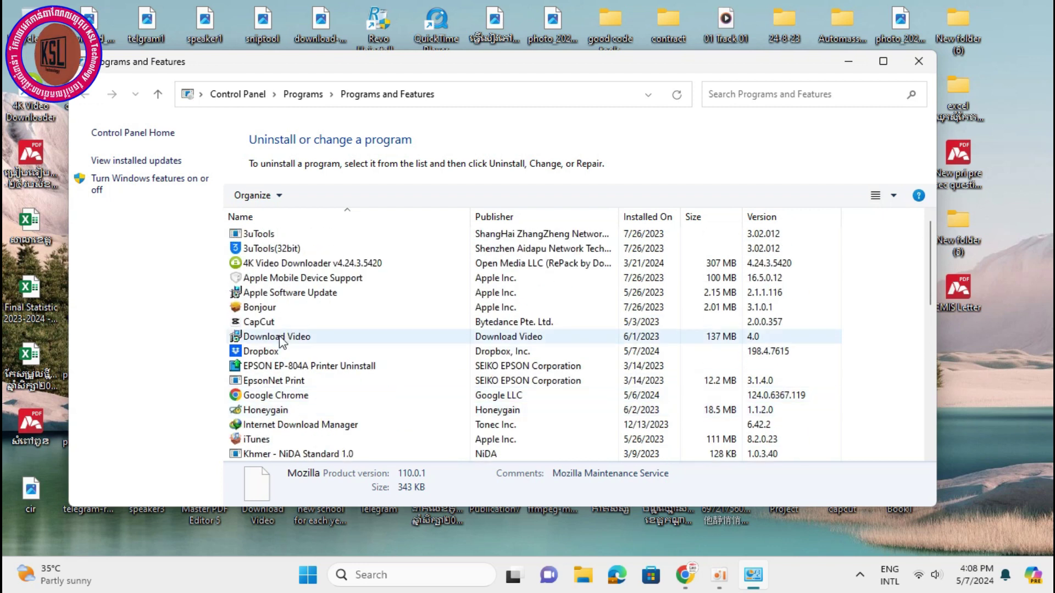
scroll(326, 318, "down", 3)
scroll(327, 319, "up", 3)
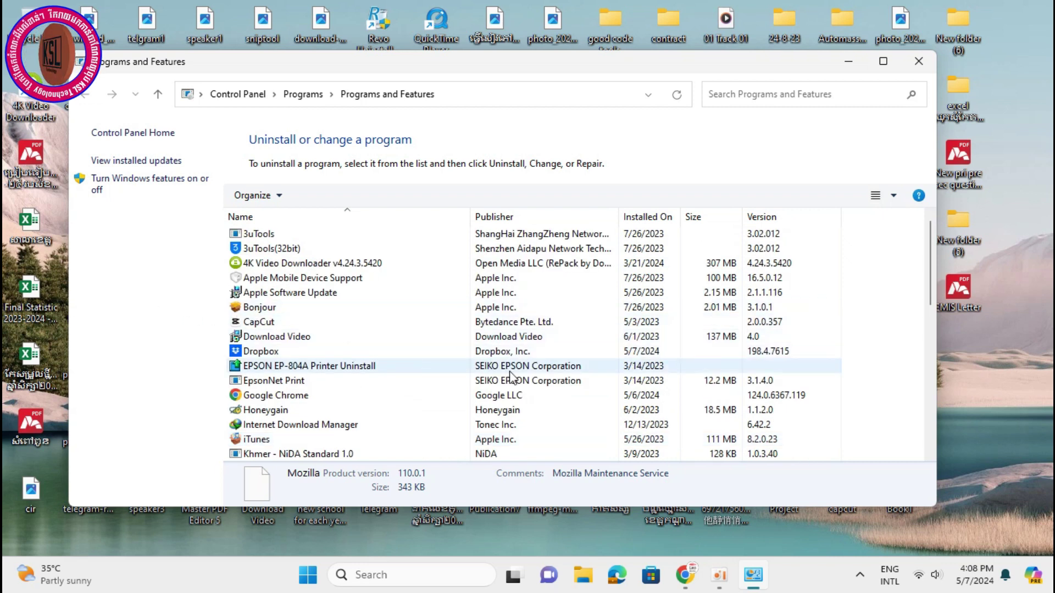
scroll(510, 375, "down", 1)
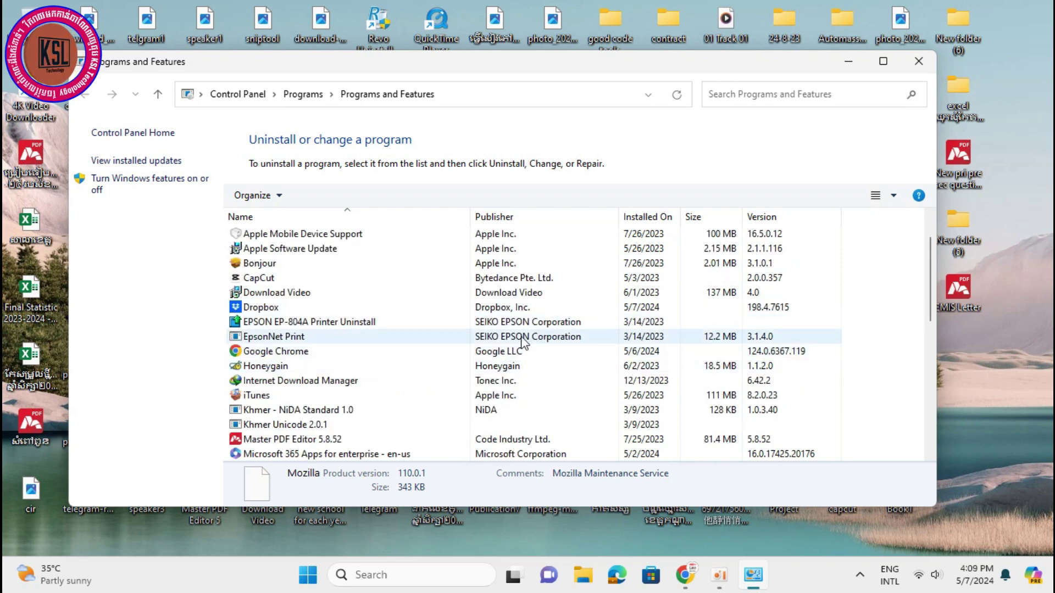
scroll(446, 351, "down", 1)
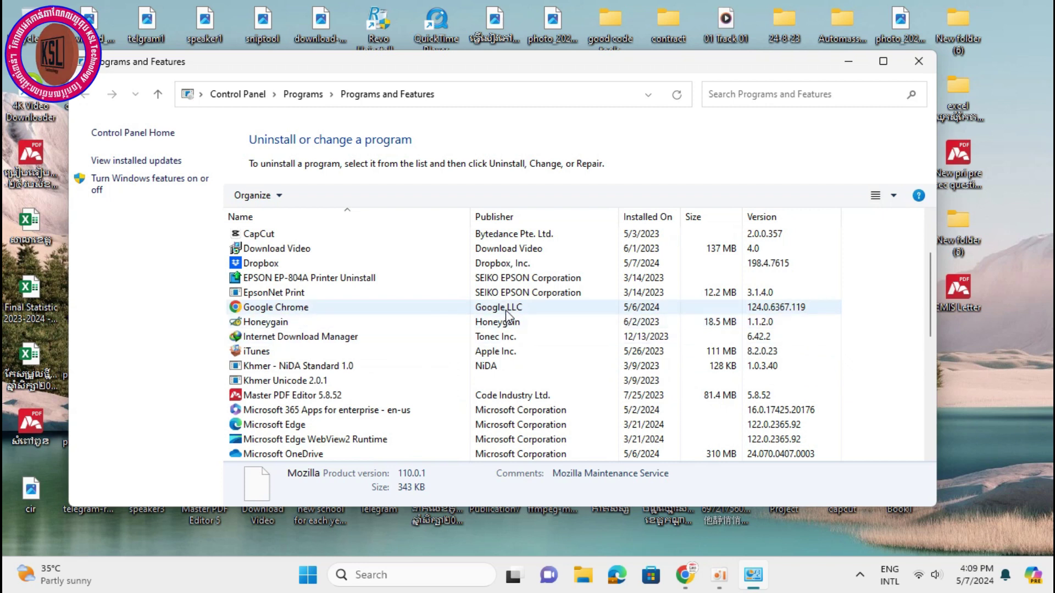
scroll(522, 247, "up", 2)
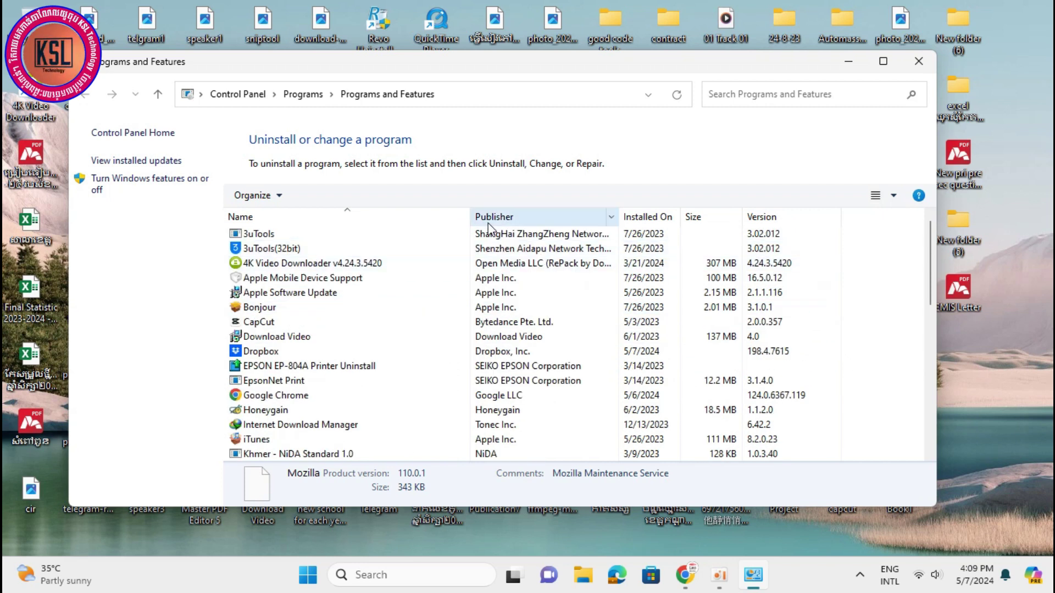
scroll(357, 375, "down", 4)
scroll(330, 371, "up", 1)
scroll(308, 368, "down", 1)
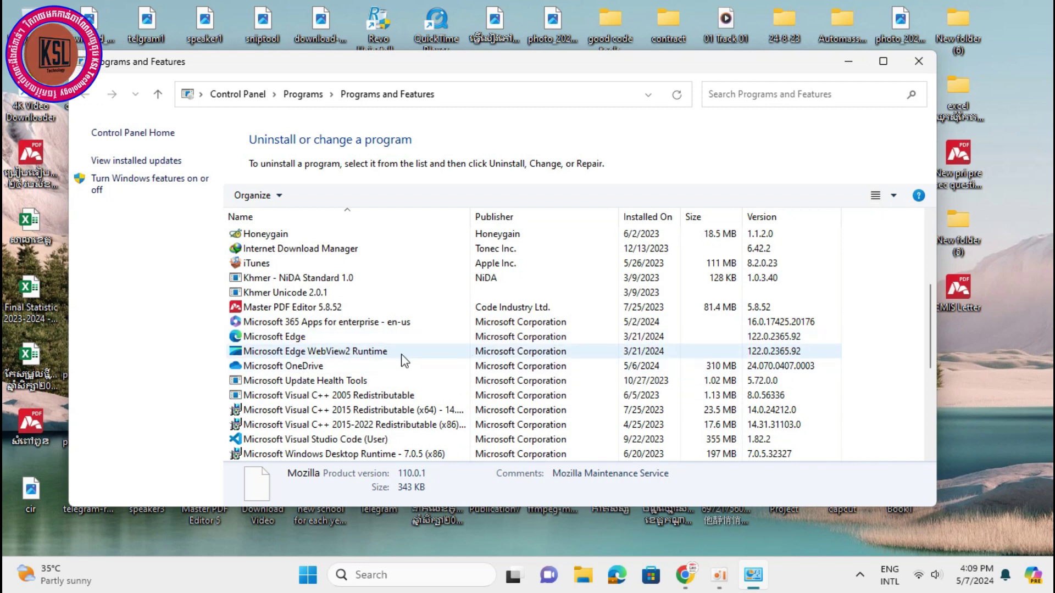
- Launch the uninstaller for CapCut from the installed programs list
scroll(538, 379, "up", 5)
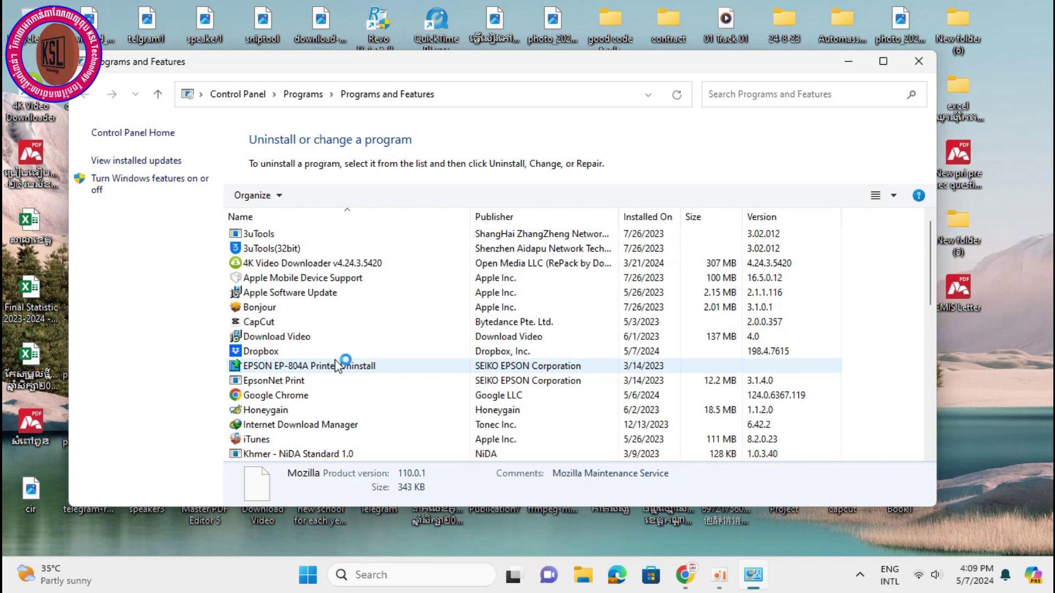
left_click(264, 324)
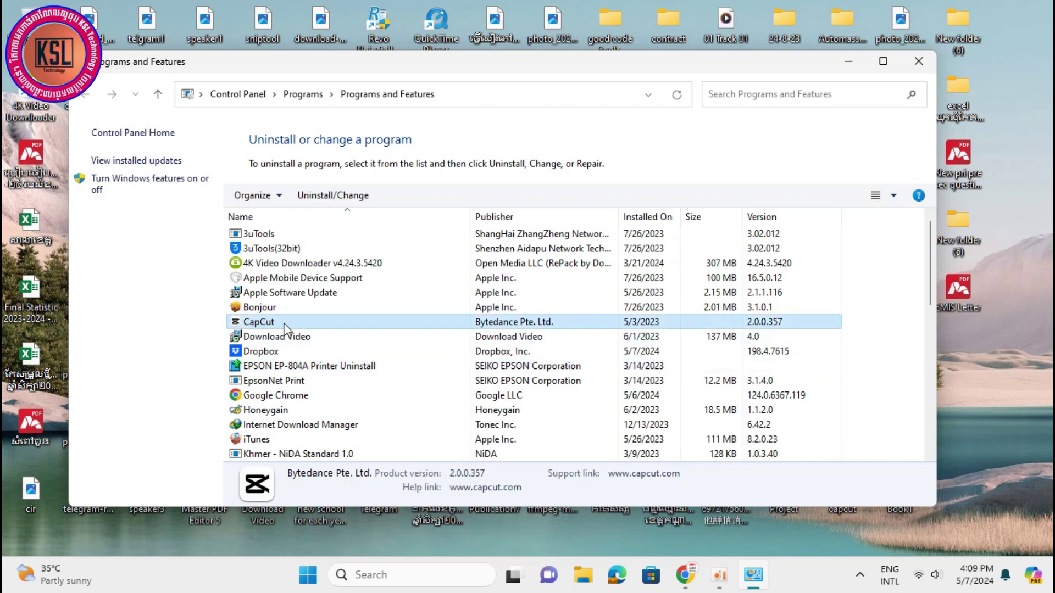
right_click(391, 322)
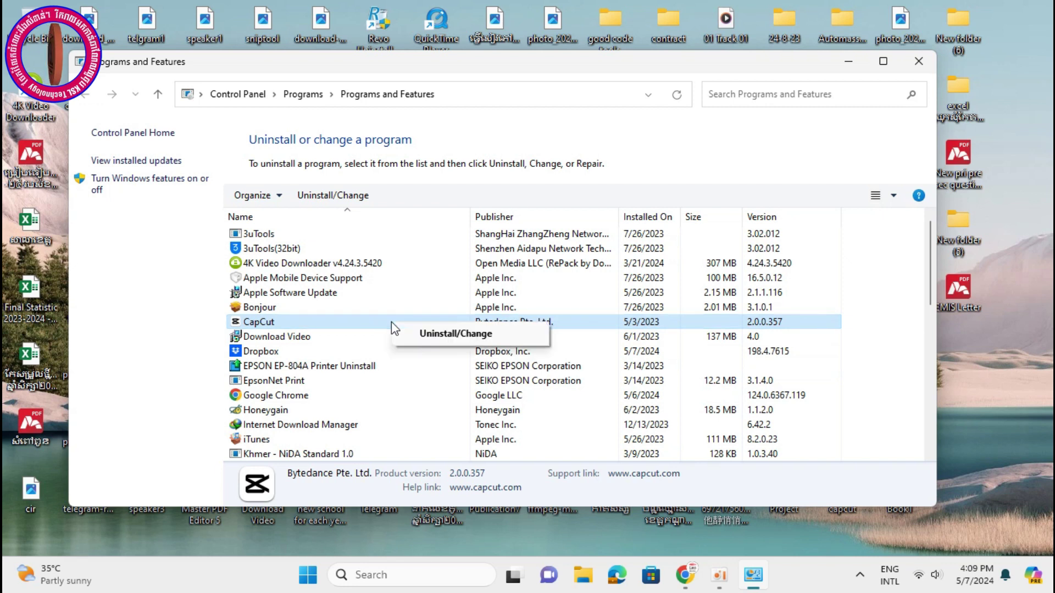
left_click(446, 333)
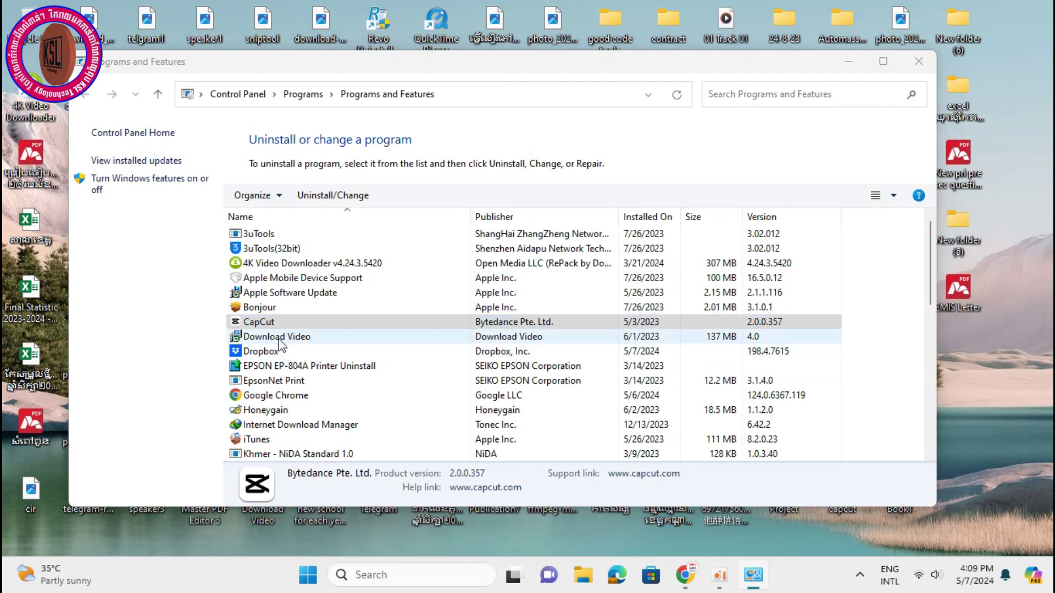
- Try twice to uninstall Download Video from the installed programs list
left_click(278, 341)
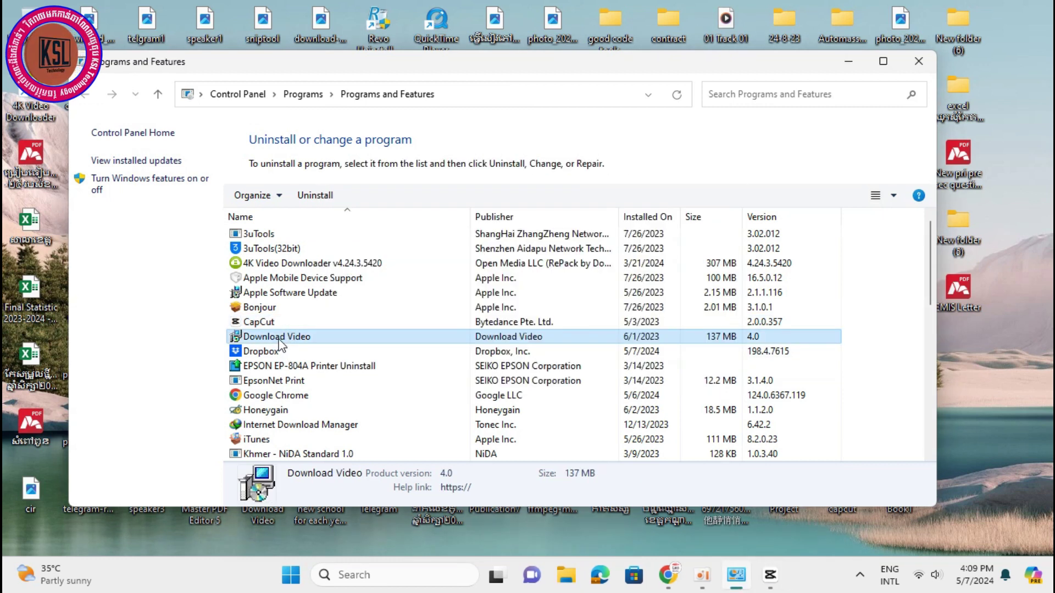
right_click(306, 336)
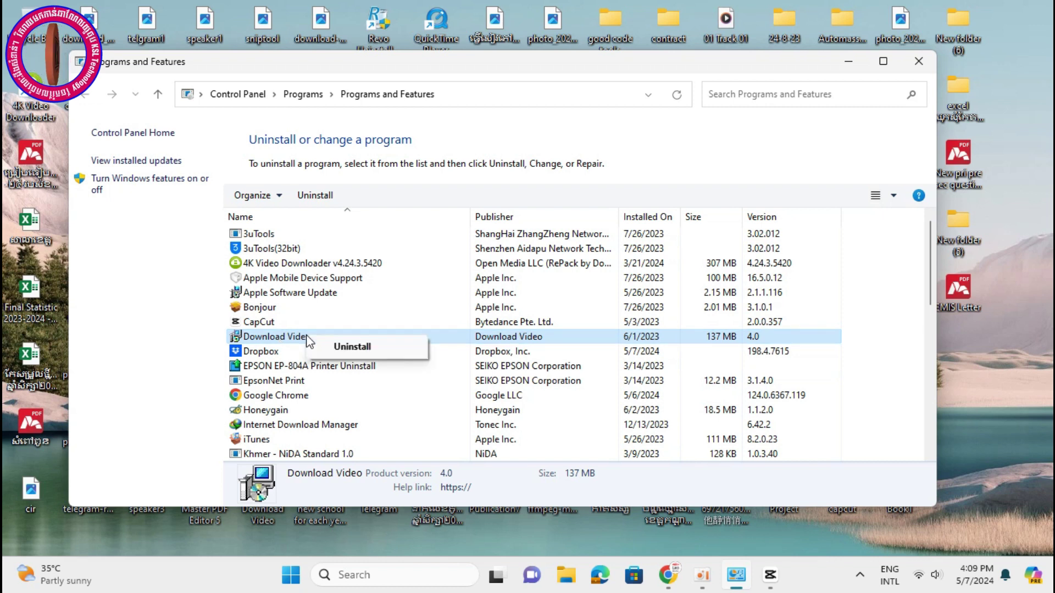
left_click(360, 348)
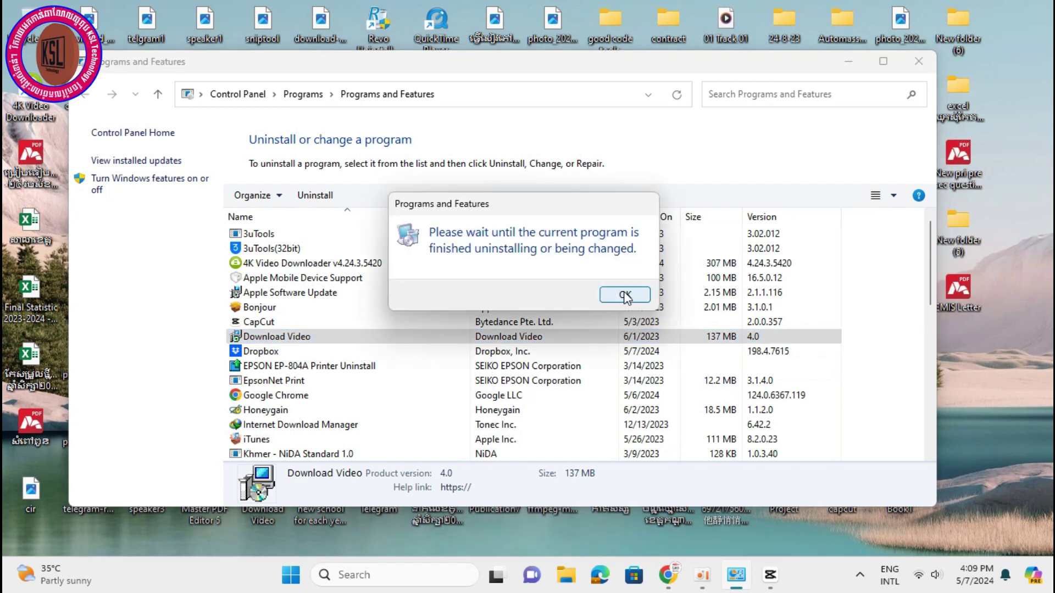
left_click(625, 296)
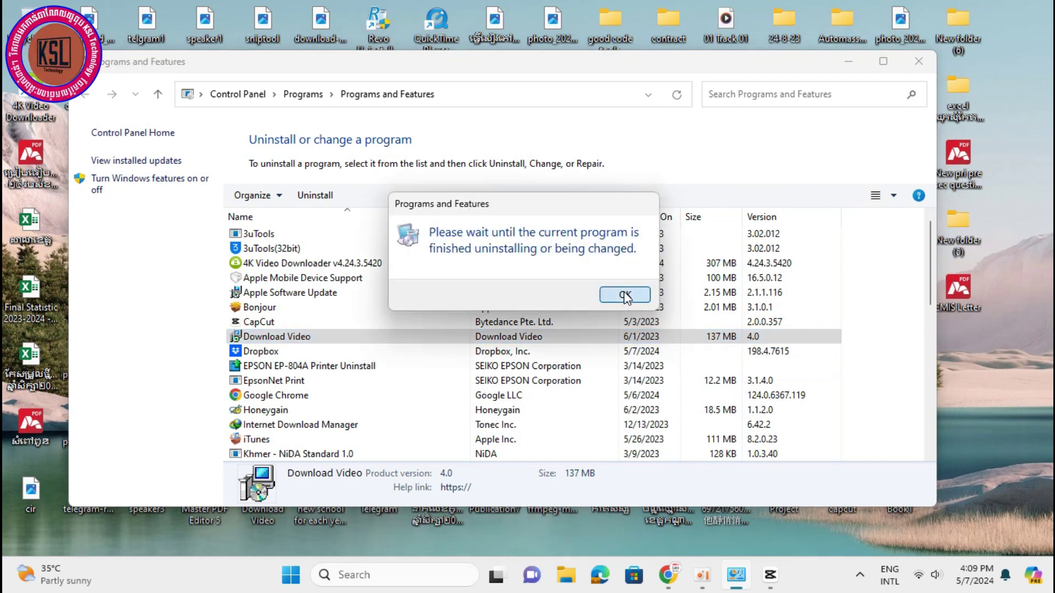
right_click(275, 337)
left_click(321, 350)
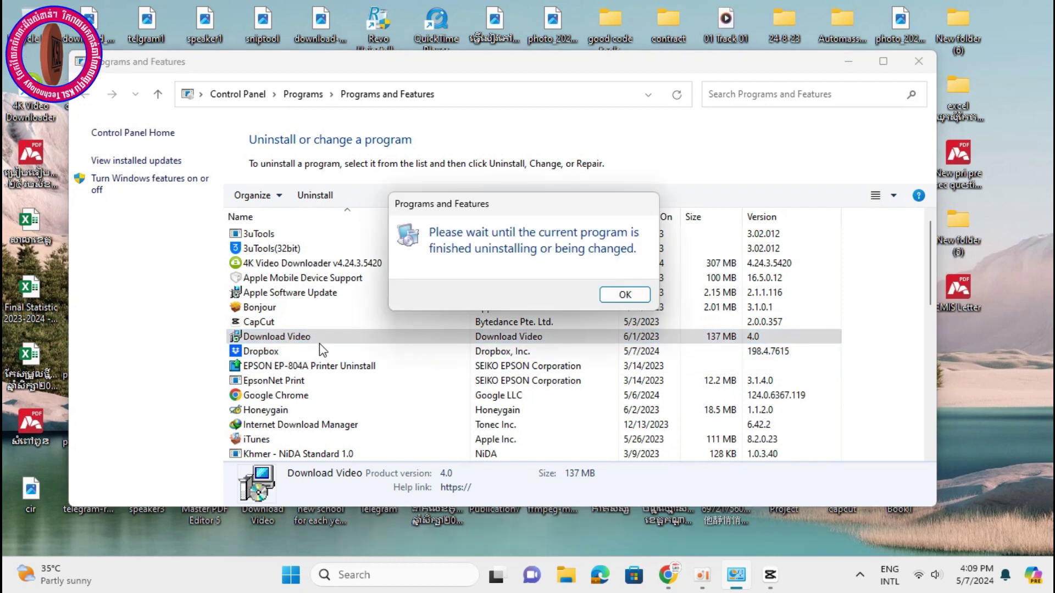
left_click(607, 293)
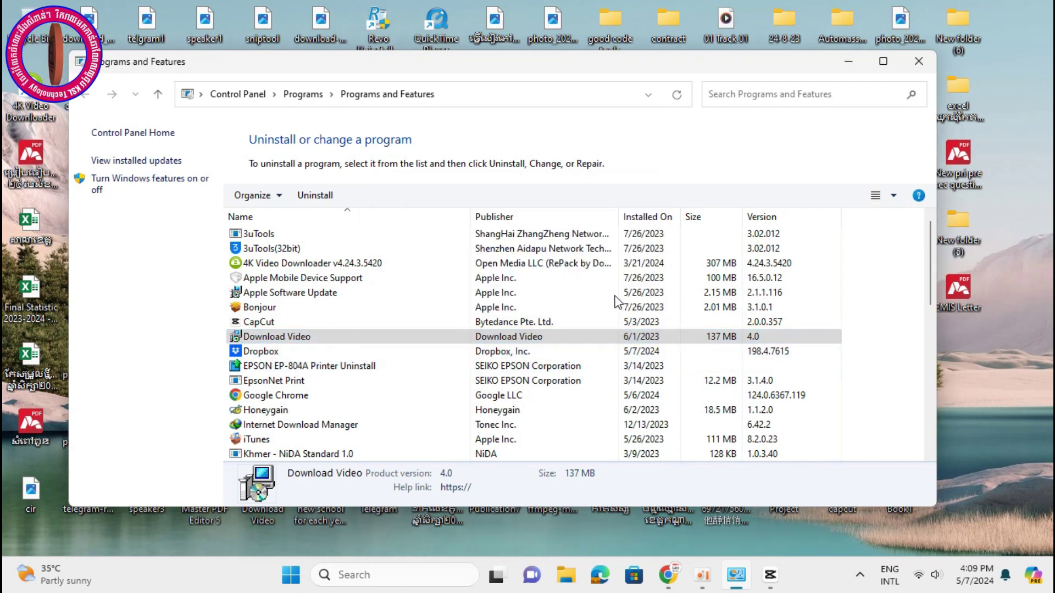
- Bring up the waiting CapCut uninstaller and confirm the removal with Keep user data enabled
left_click(767, 581)
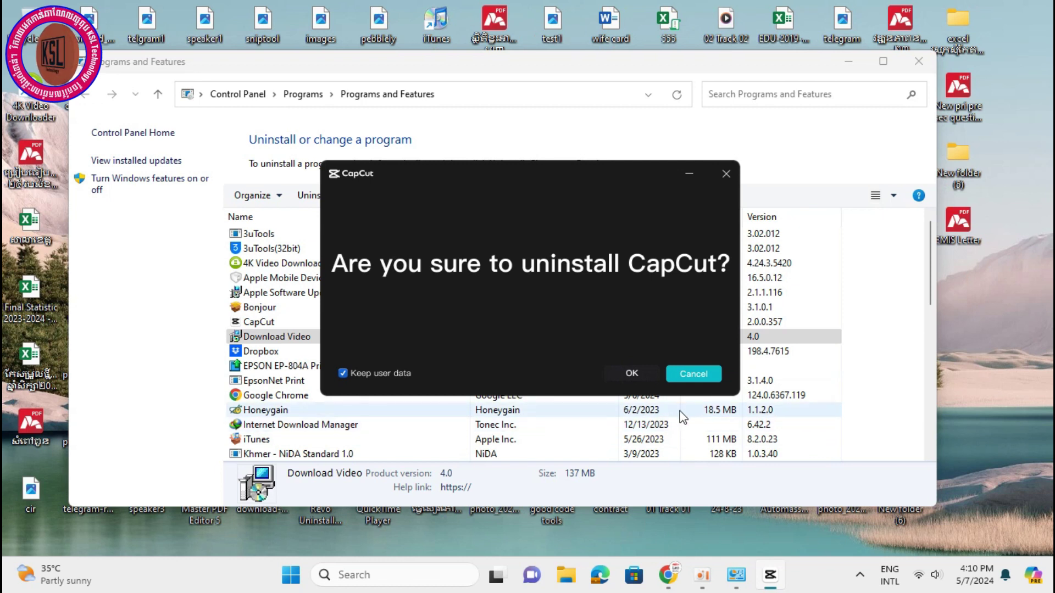
left_click(629, 376)
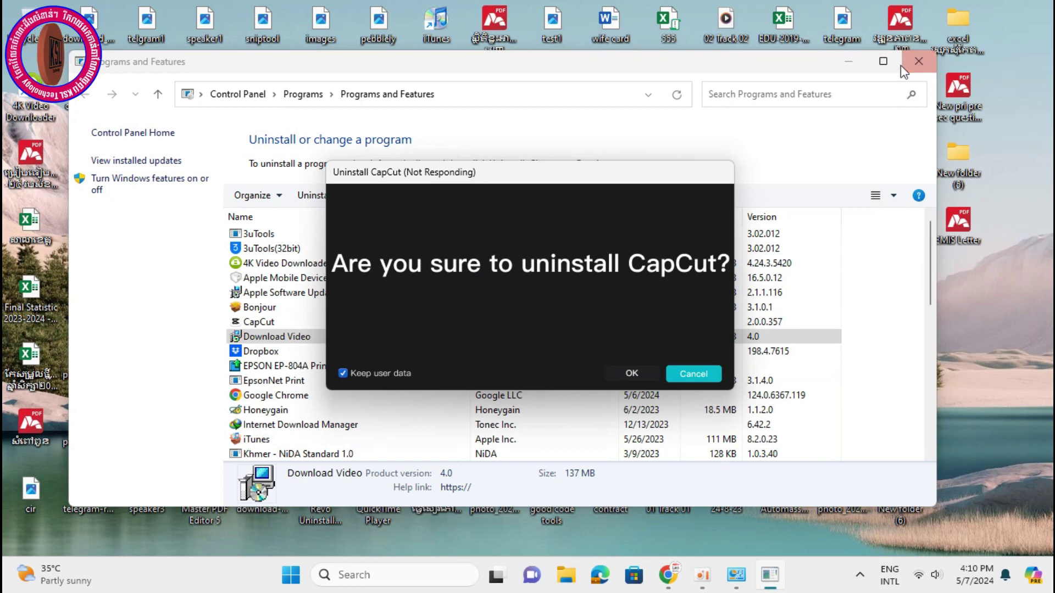
left_click(848, 61)
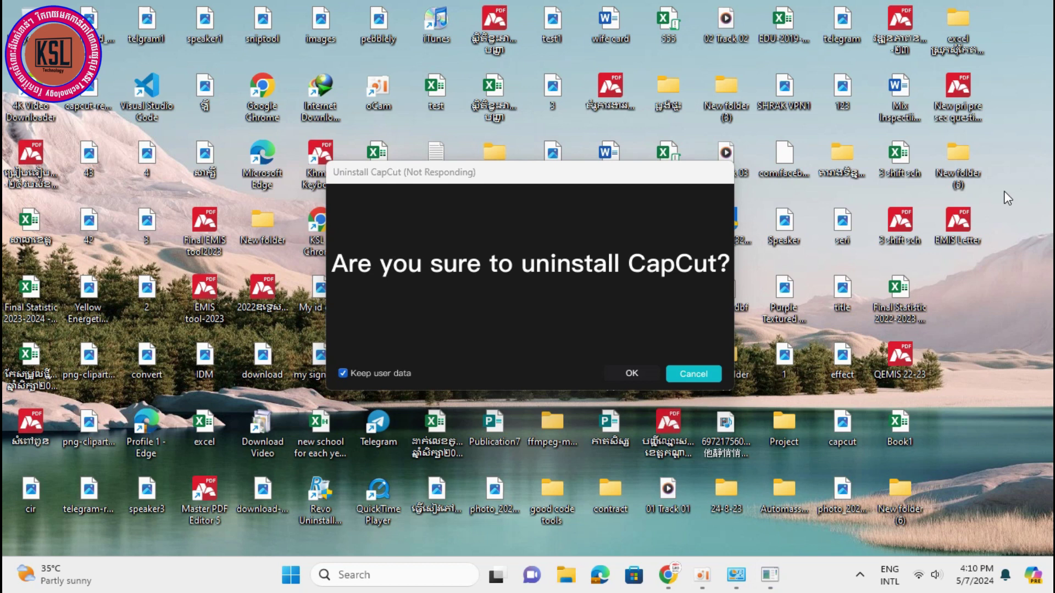
mouse_move(754, 581)
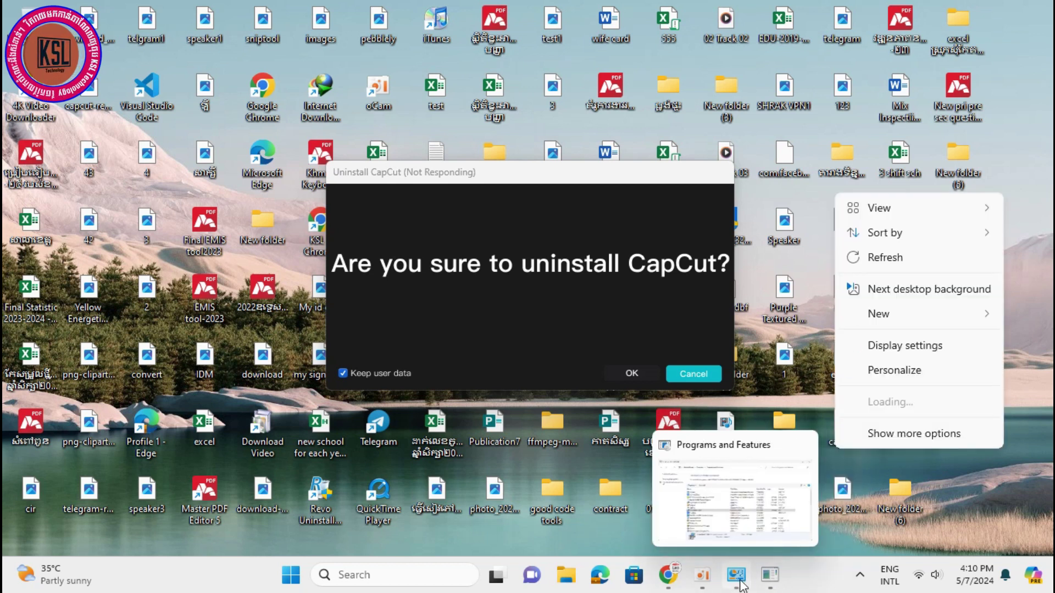
left_click(874, 261)
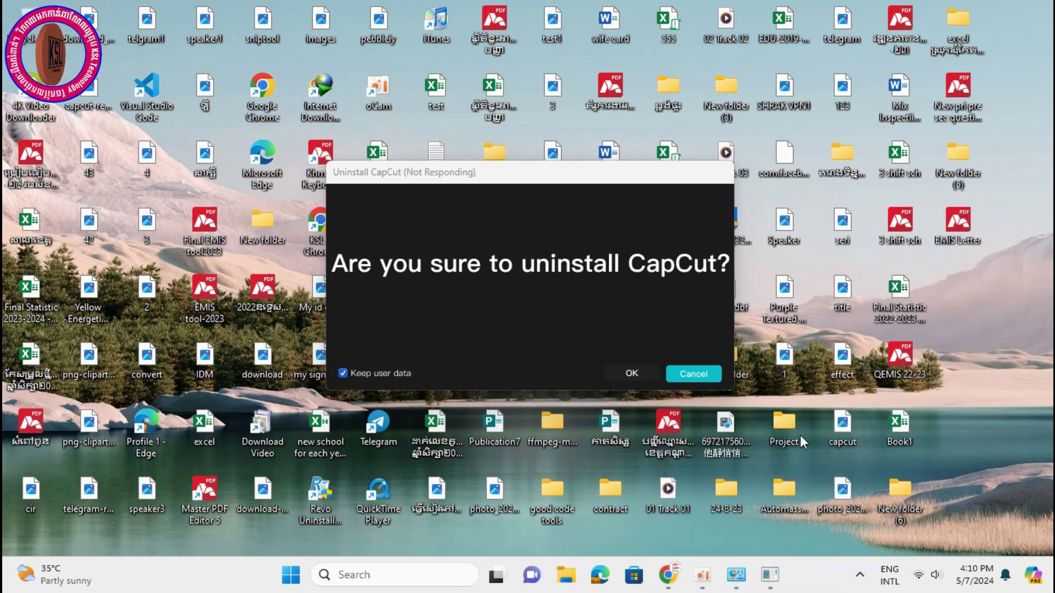
left_click(766, 575)
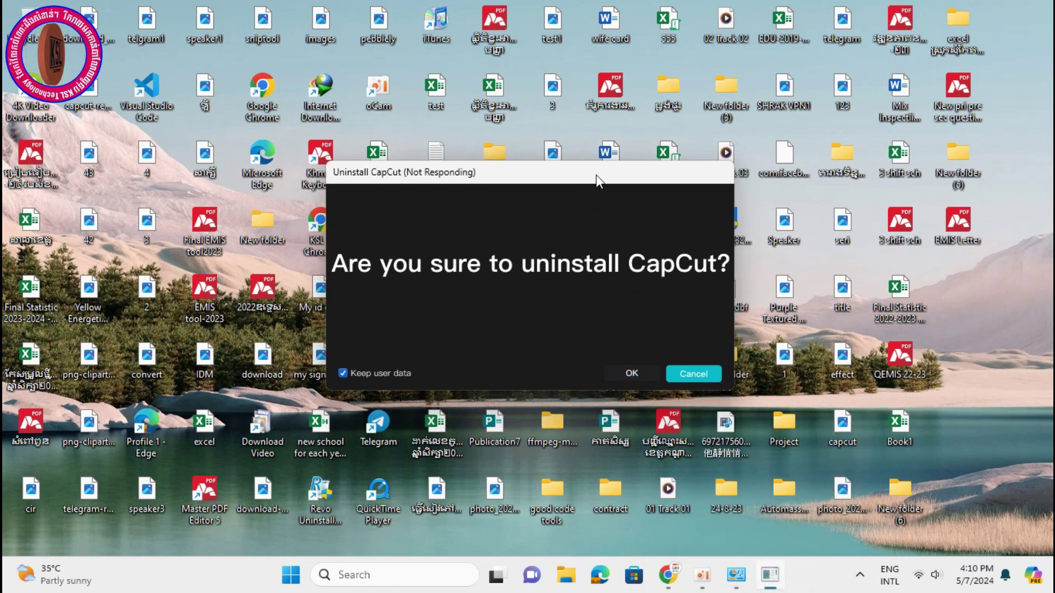
left_click(737, 584)
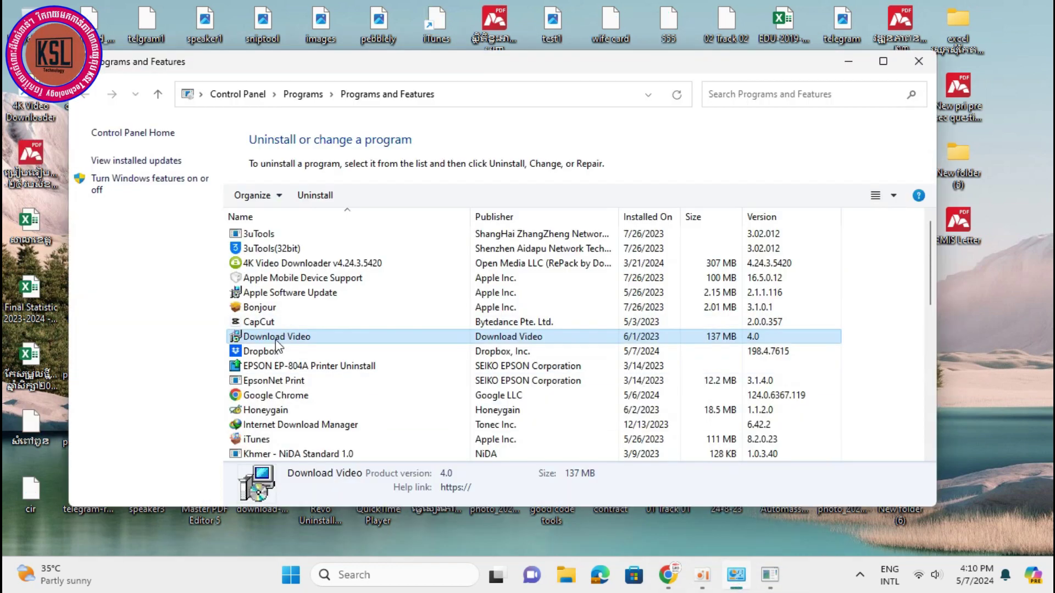
left_click(769, 578)
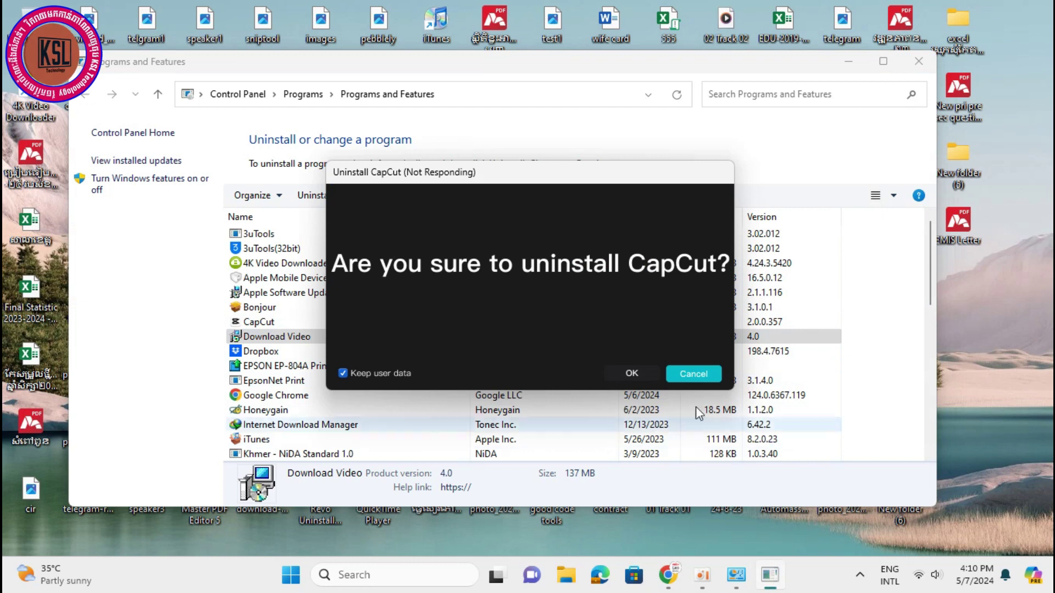
left_click(770, 576)
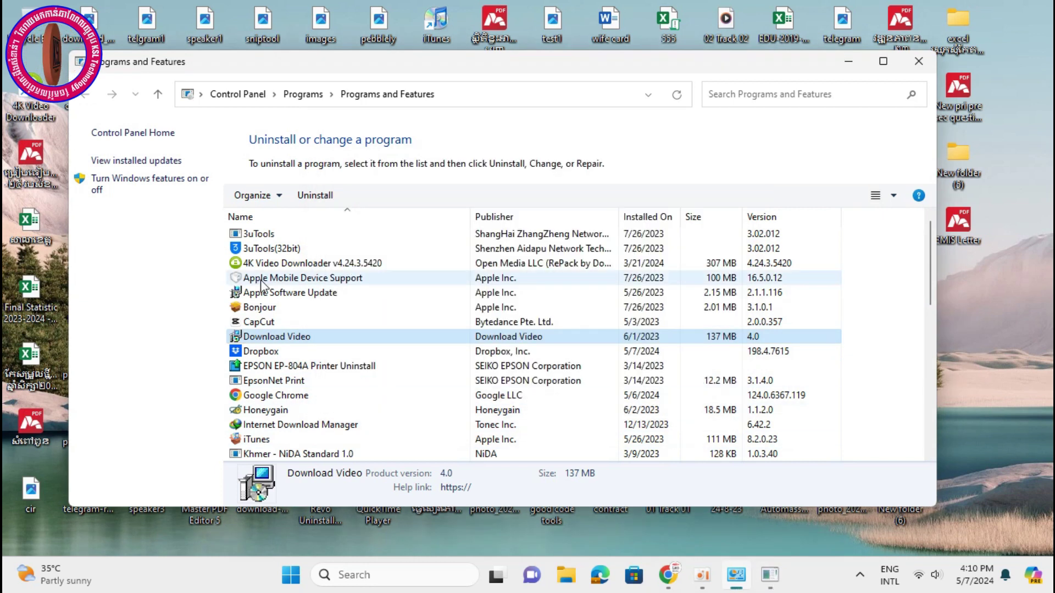
left_click(252, 322)
left_click(258, 307)
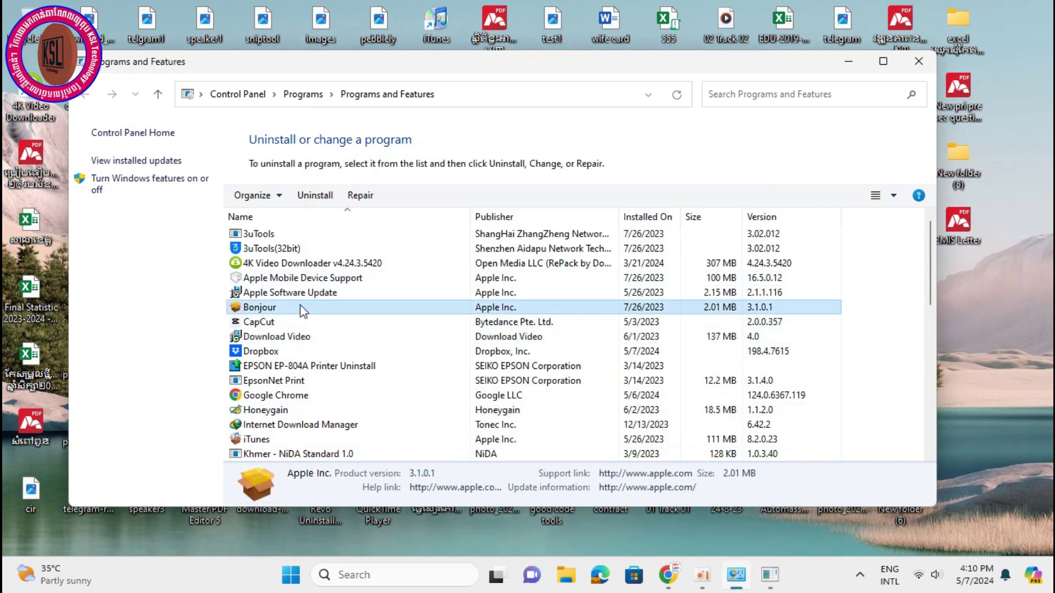
scroll(302, 306, "down", 10)
scroll(391, 352, "up", 10)
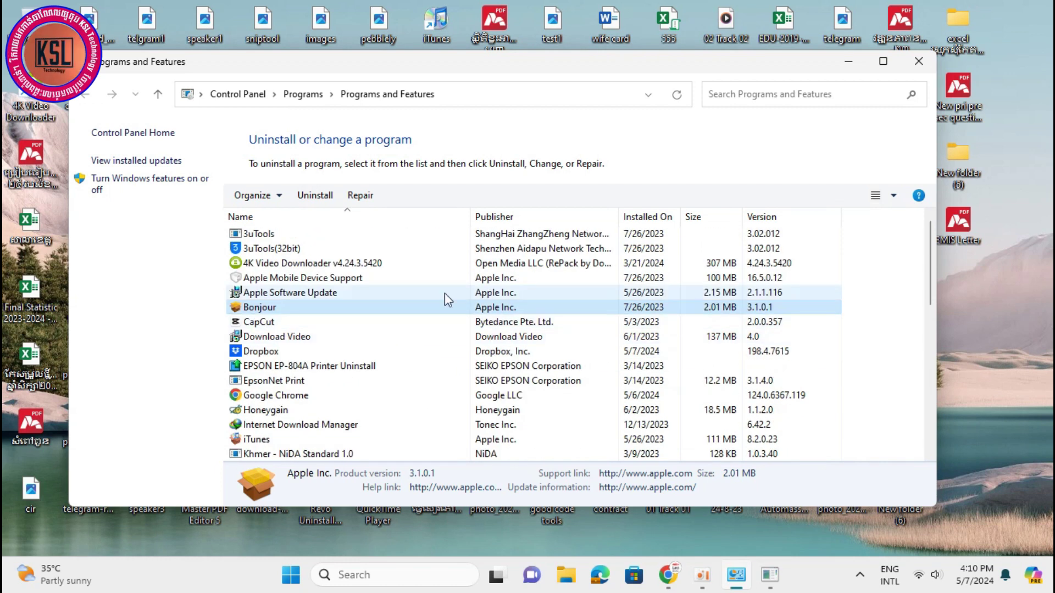
scroll(306, 294, "down", 4)
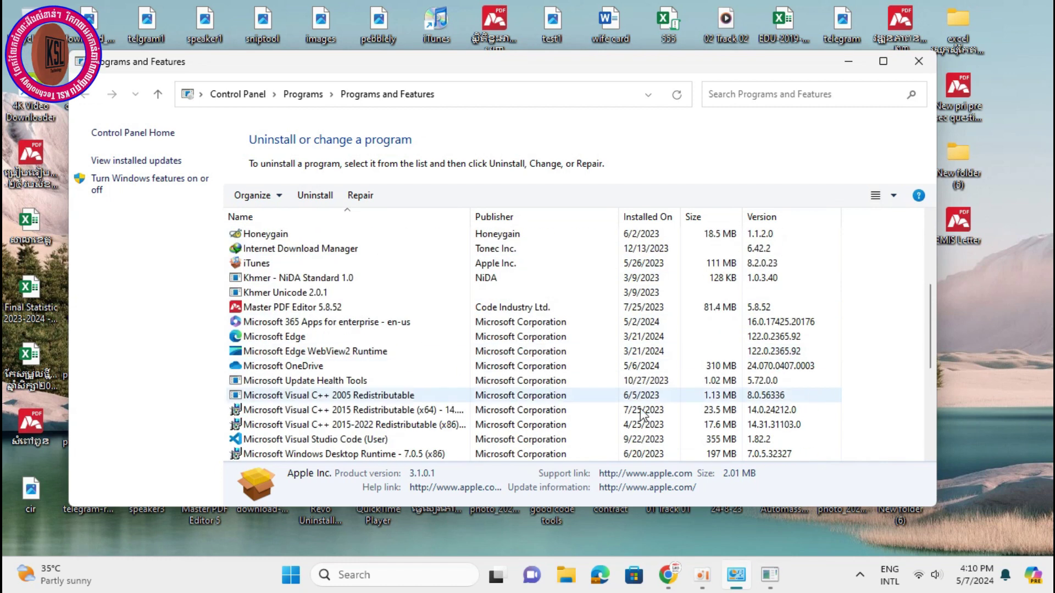
left_click(770, 576)
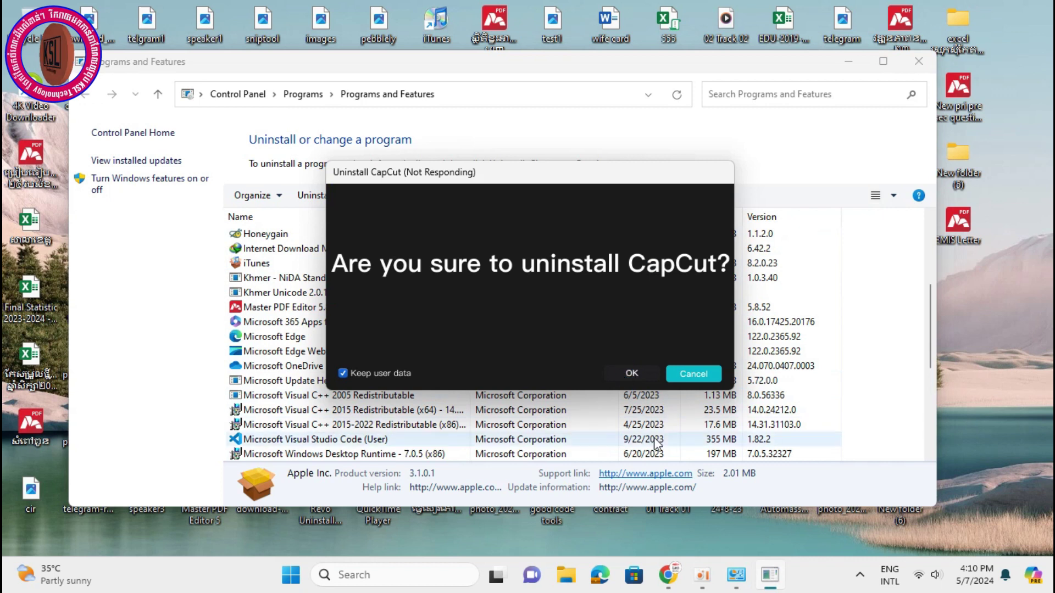
left_click(712, 437)
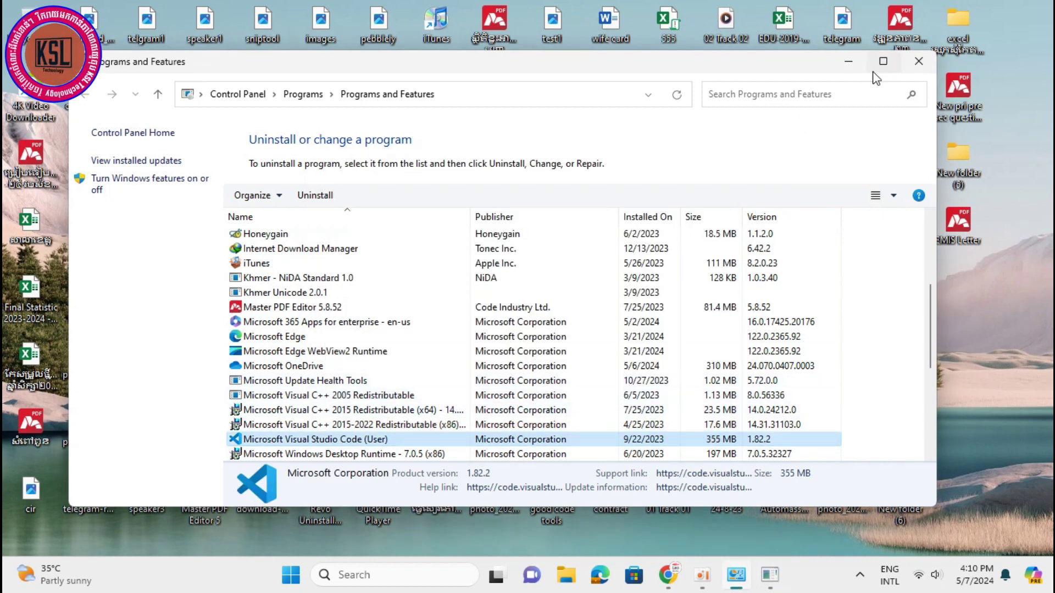
- Minimize Programs and Features, move the CapCut uninstaller aside, and switch to Google Chrome to open its settings
left_click(849, 62)
left_click_drag(494, 172, 99, 366)
left_click(674, 575)
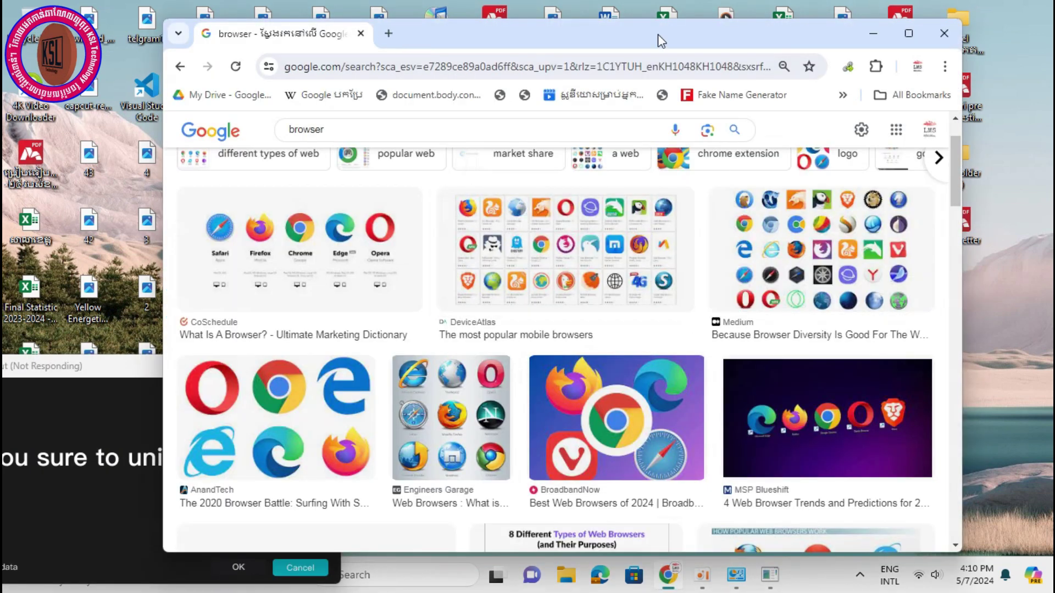
left_click(945, 67)
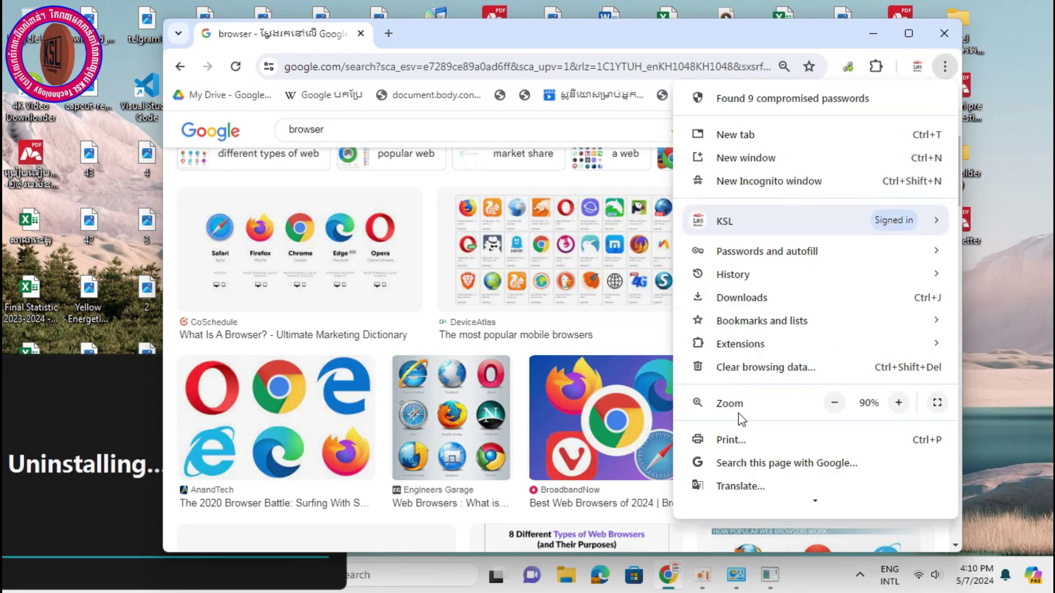
scroll(712, 340, "down", 1)
scroll(713, 388, "down", 2)
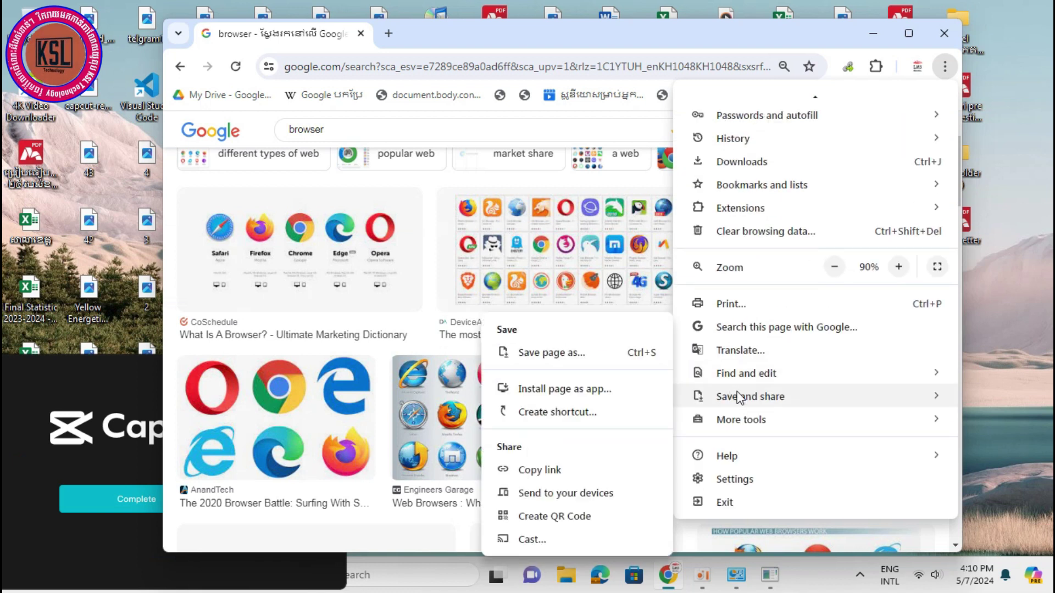
left_click(744, 479)
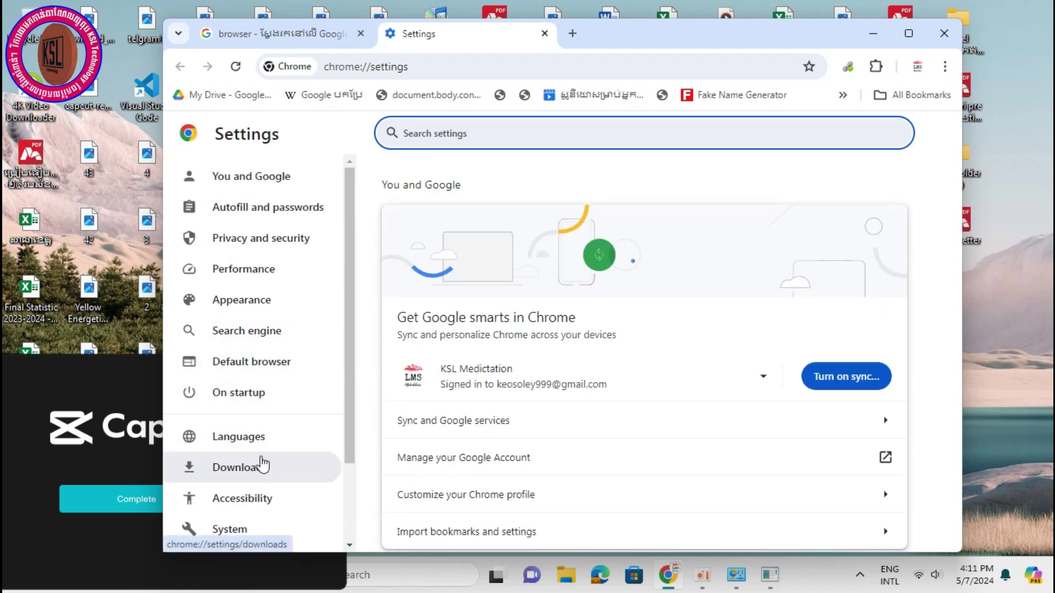
- In Chrome's System settings, turn on continuing to run background apps when Google Chrome is closed
scroll(269, 384, "down", 2)
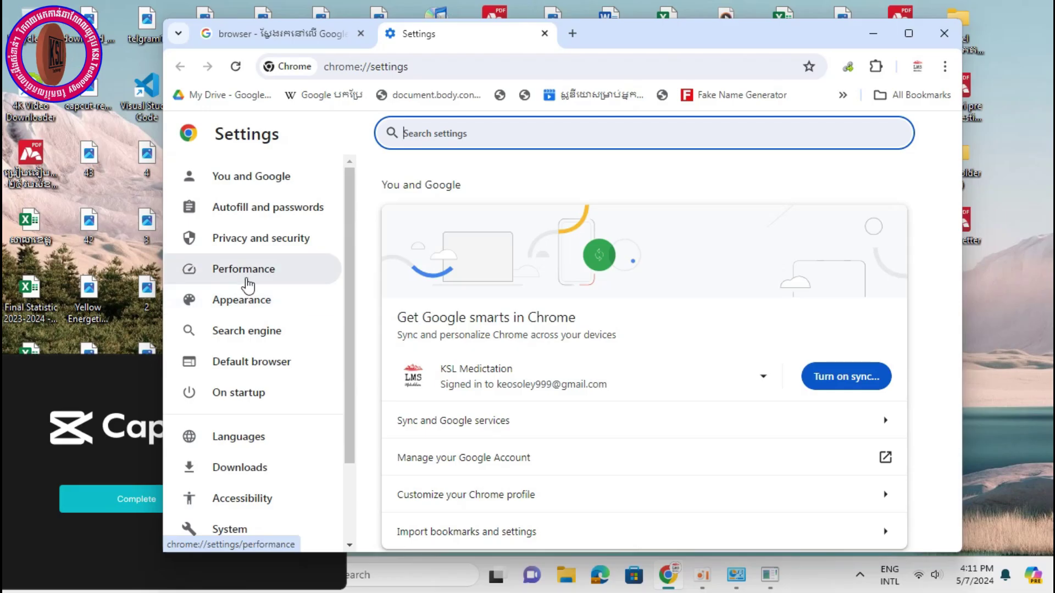
scroll(250, 340, "down", 2)
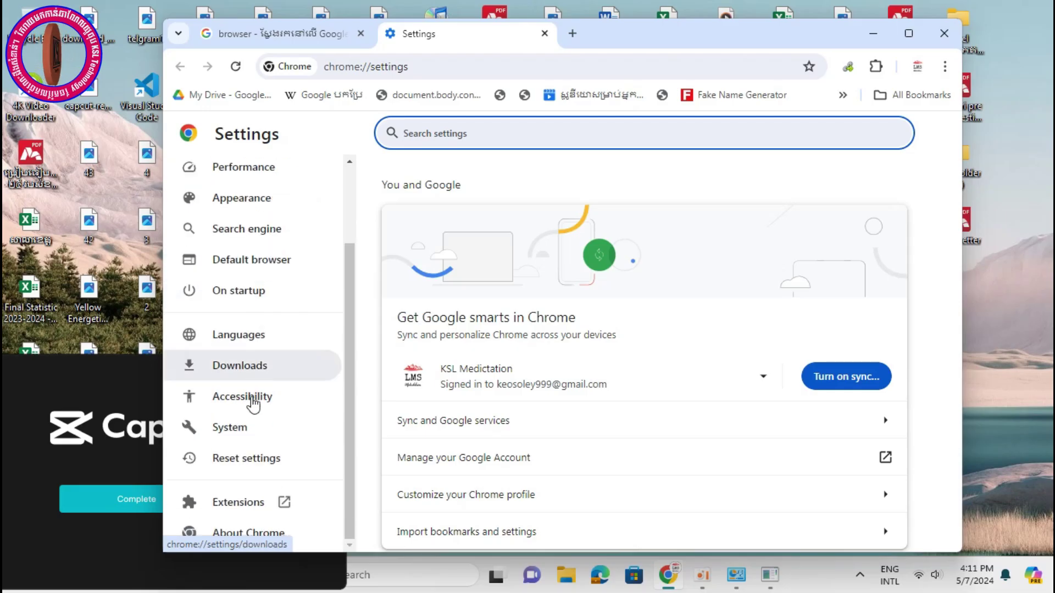
left_click(243, 435)
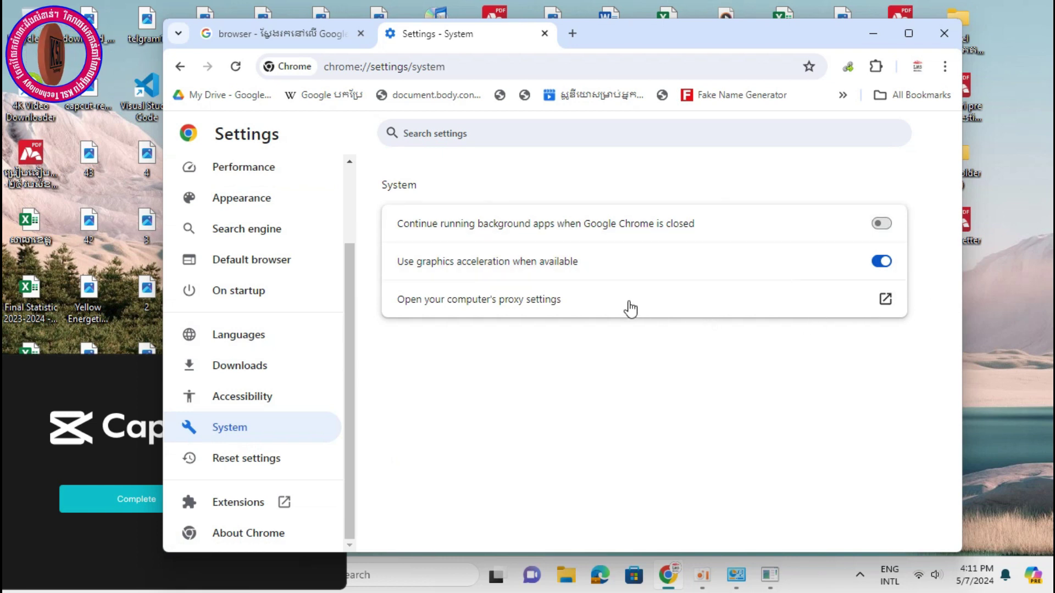
left_click(882, 226)
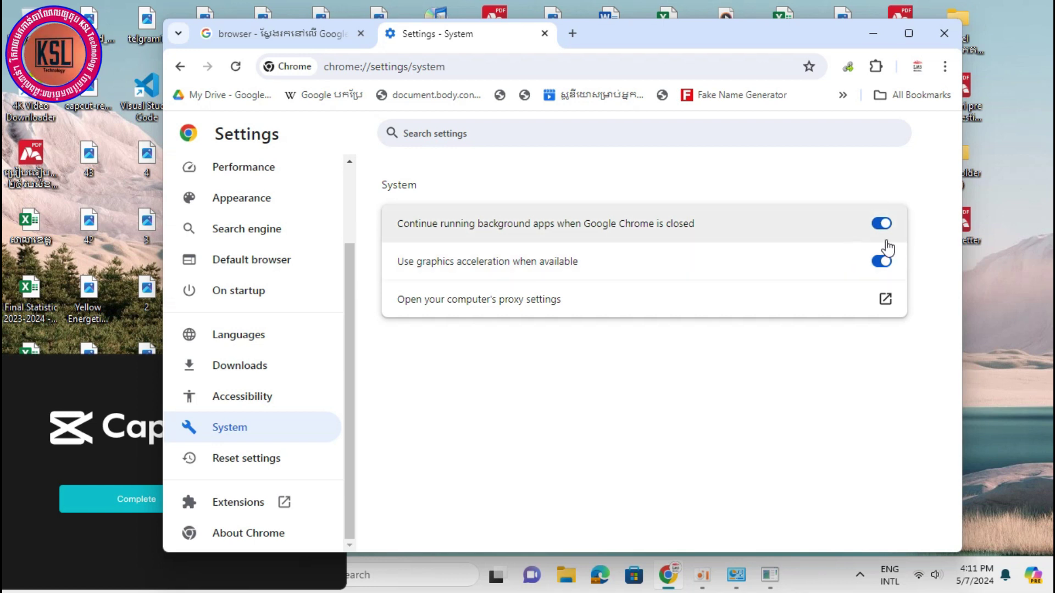
- Bring the CapCut uninstaller into full view and complete the uninstallation
left_click(106, 373)
left_click_drag(158, 379, 353, 279)
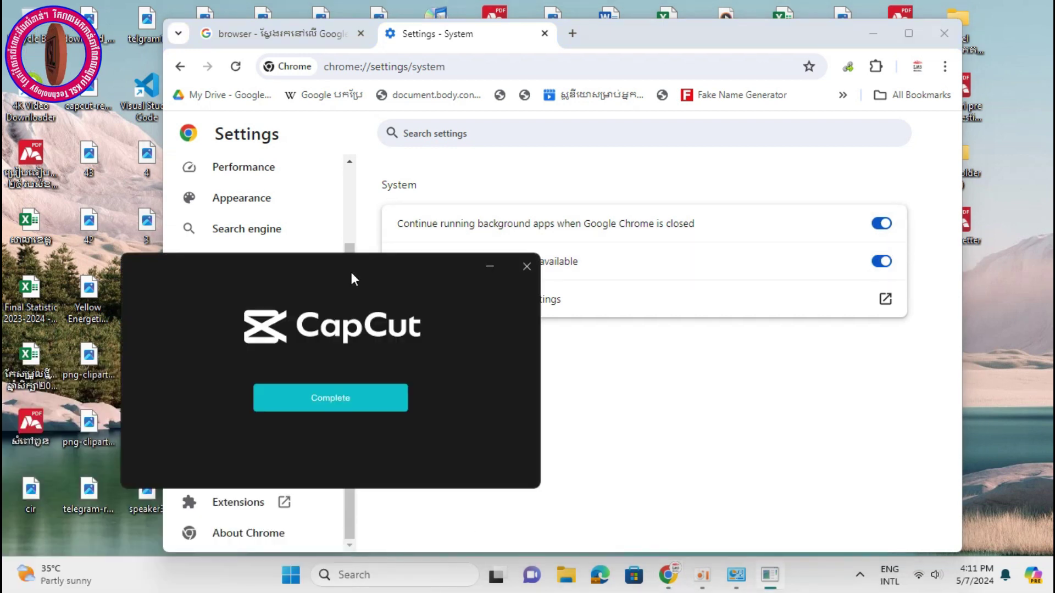
left_click(320, 399)
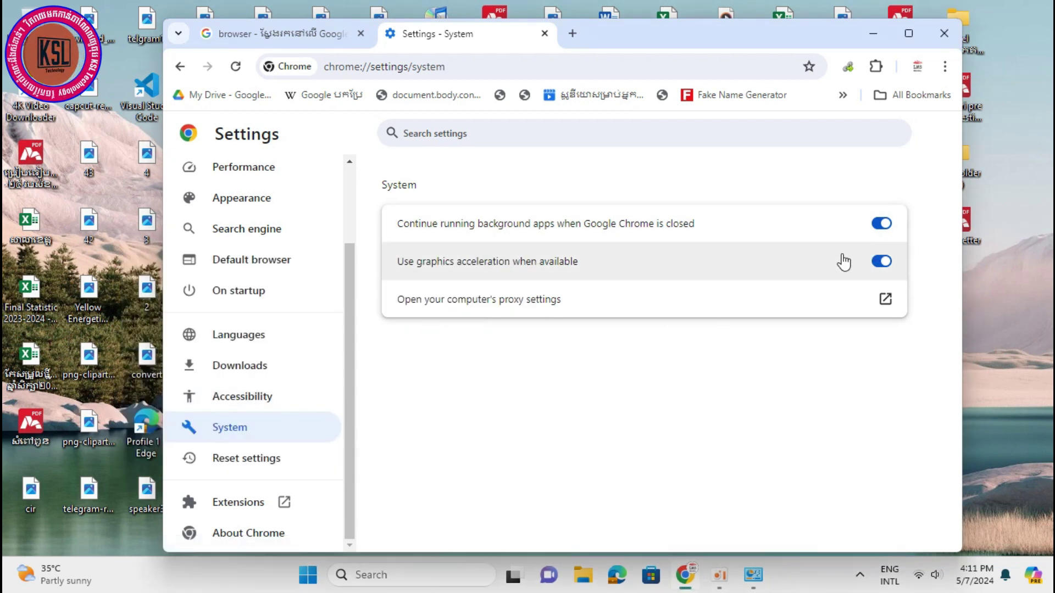
- Try to launch "msservices" through the Windows Run dialog, and close the dialog
key("super+r")
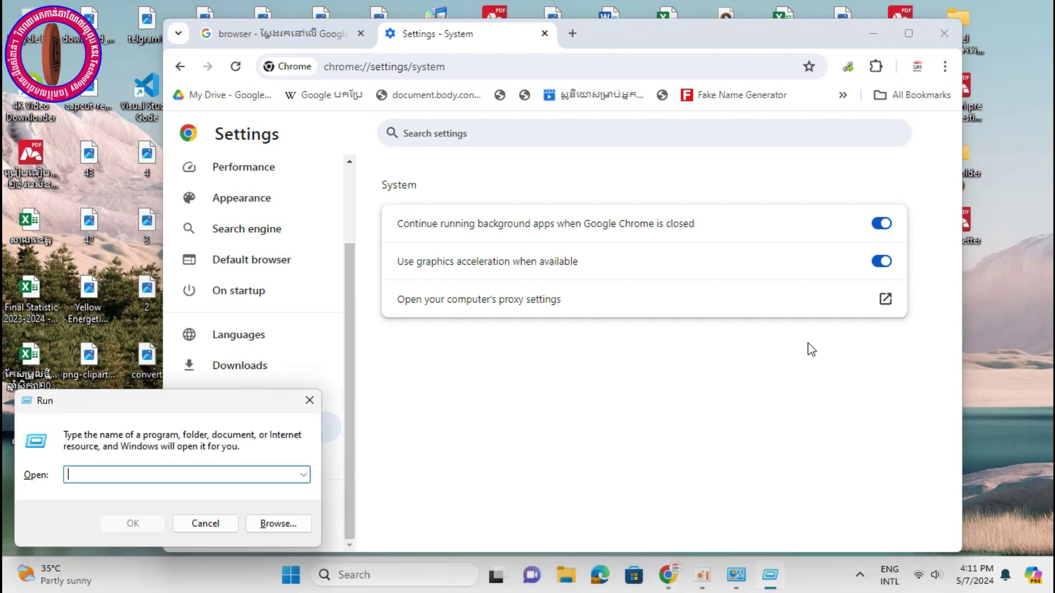
type("msservices")
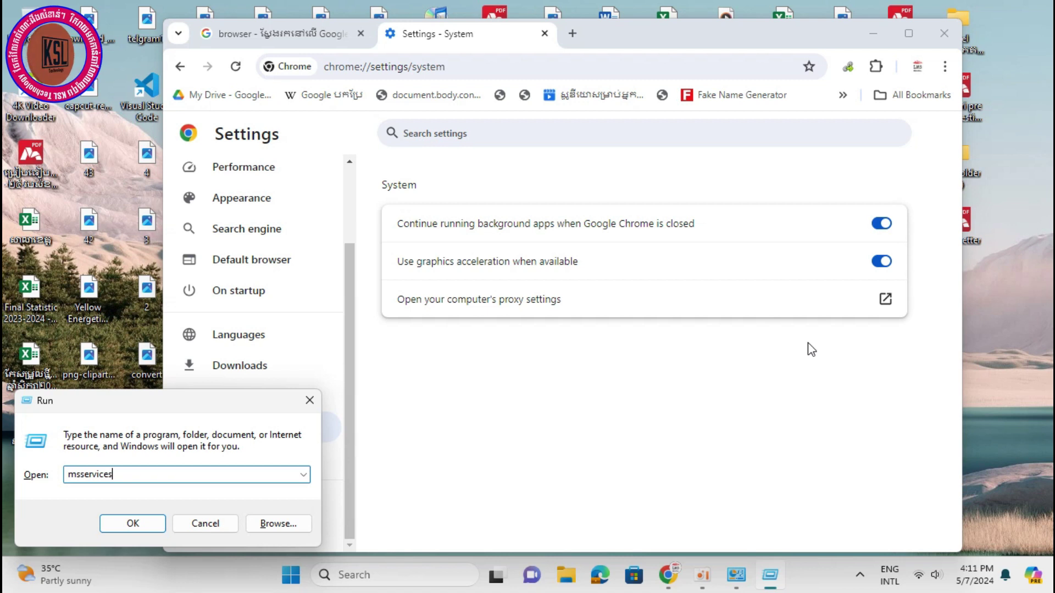
key("Return")
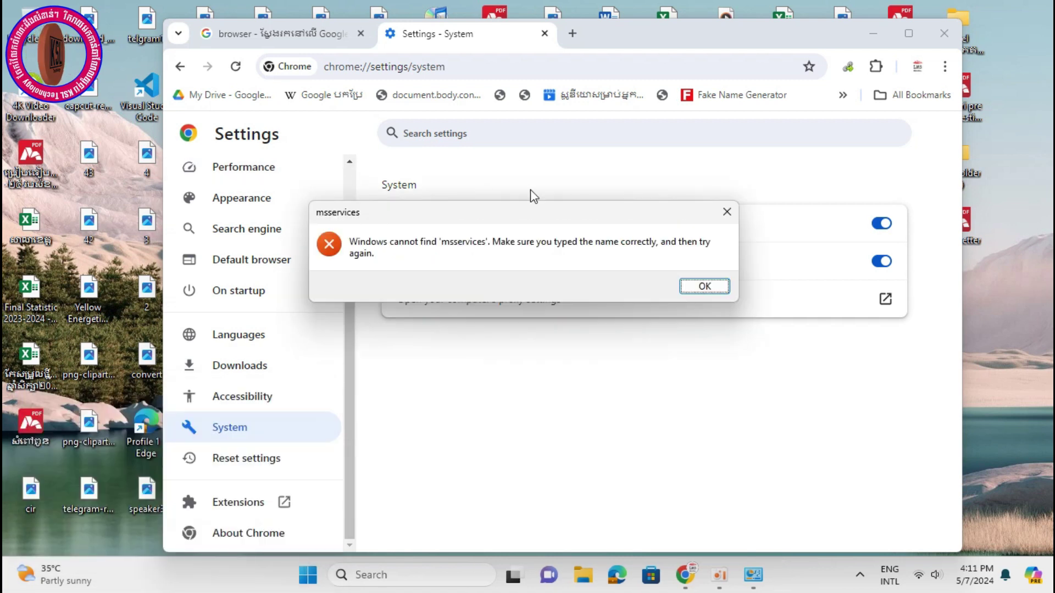
left_click(704, 286)
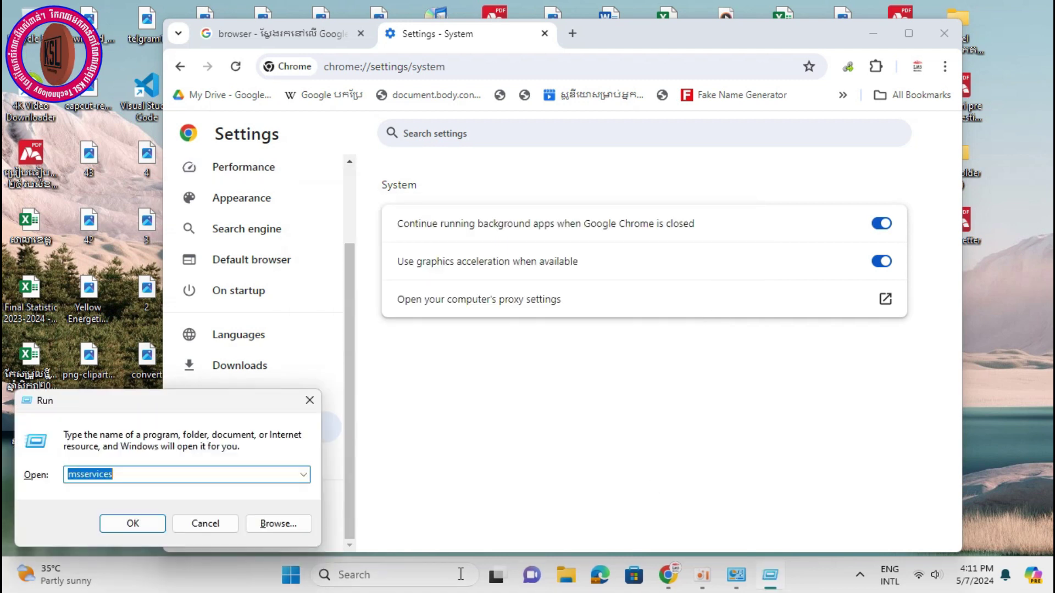
left_click(207, 519)
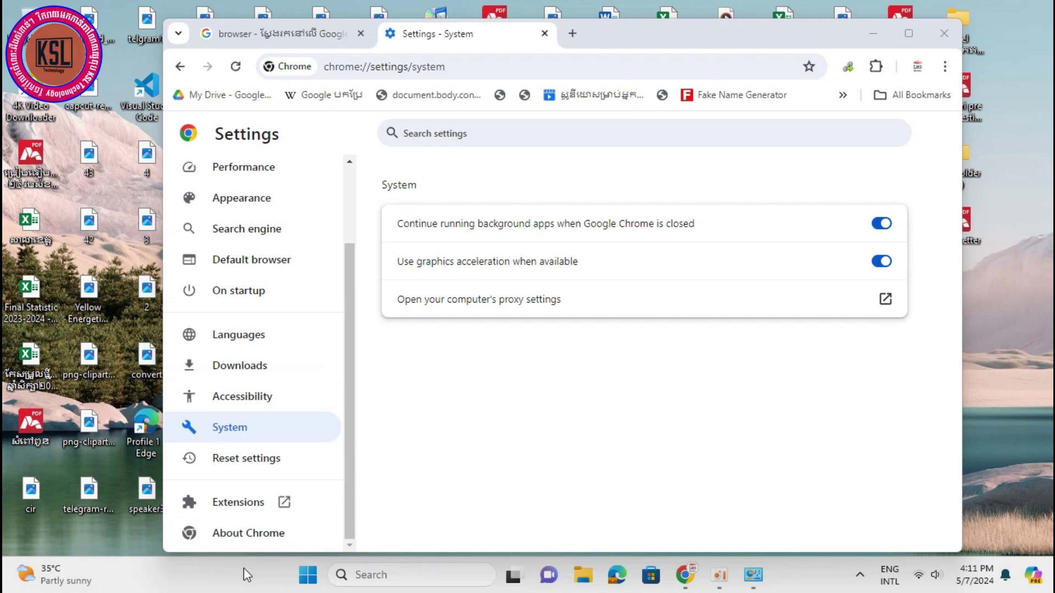
- Open Task Manager, with the Google Chrome window minimized, and examine the list of running processes
right_click(269, 590)
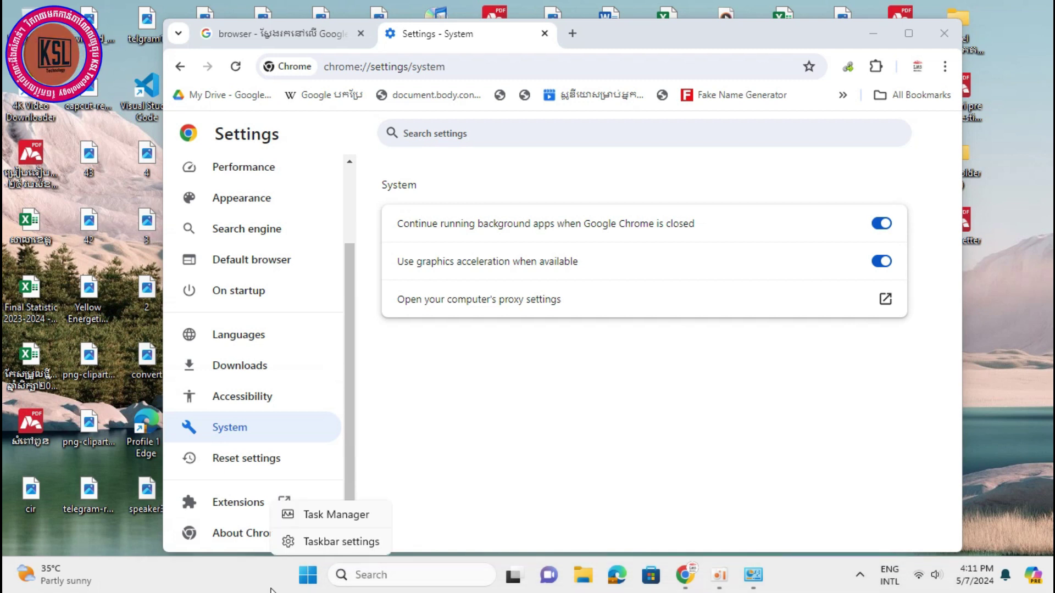
left_click(338, 519)
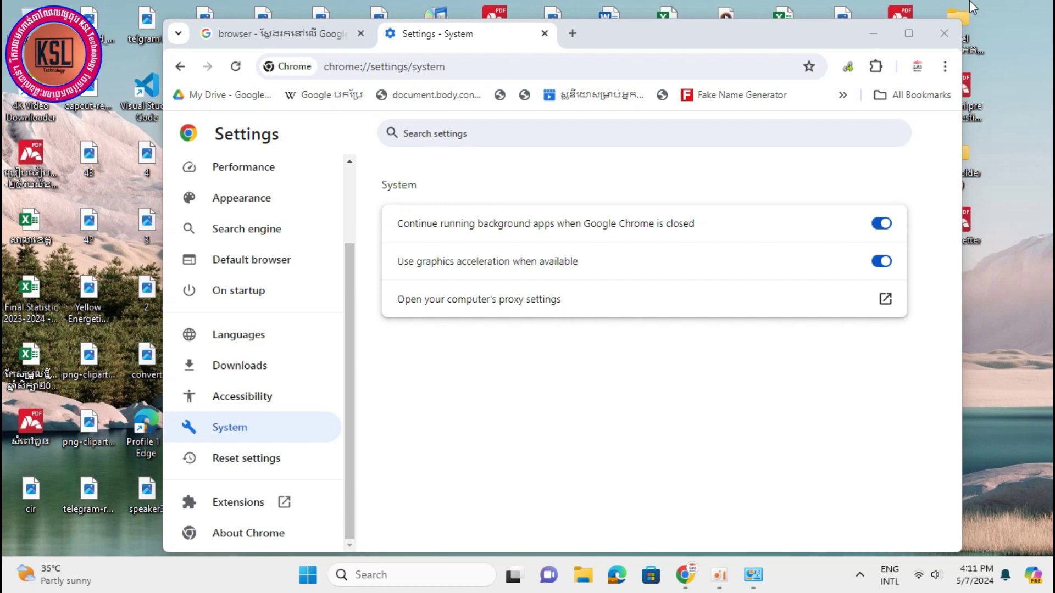
left_click(888, 29)
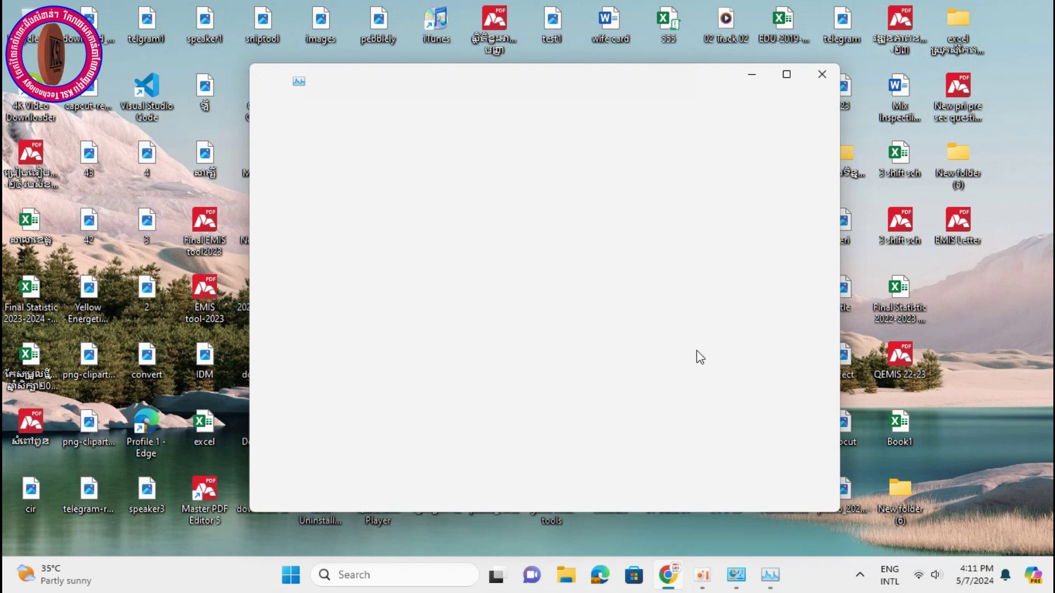
left_click(771, 577)
left_click(770, 577)
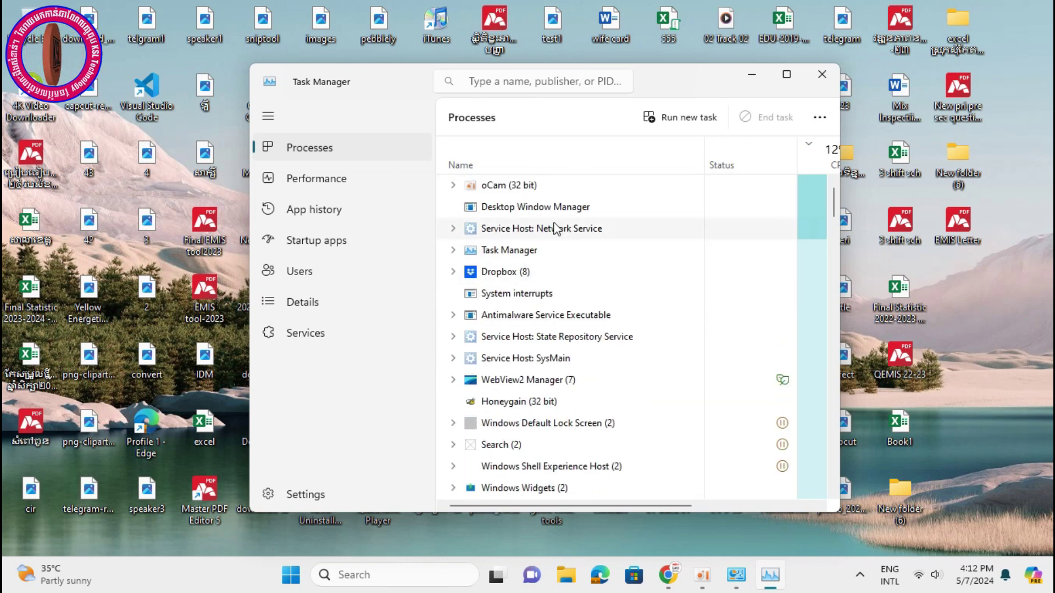
scroll(596, 219, "down", 3)
scroll(596, 263, "down", 7)
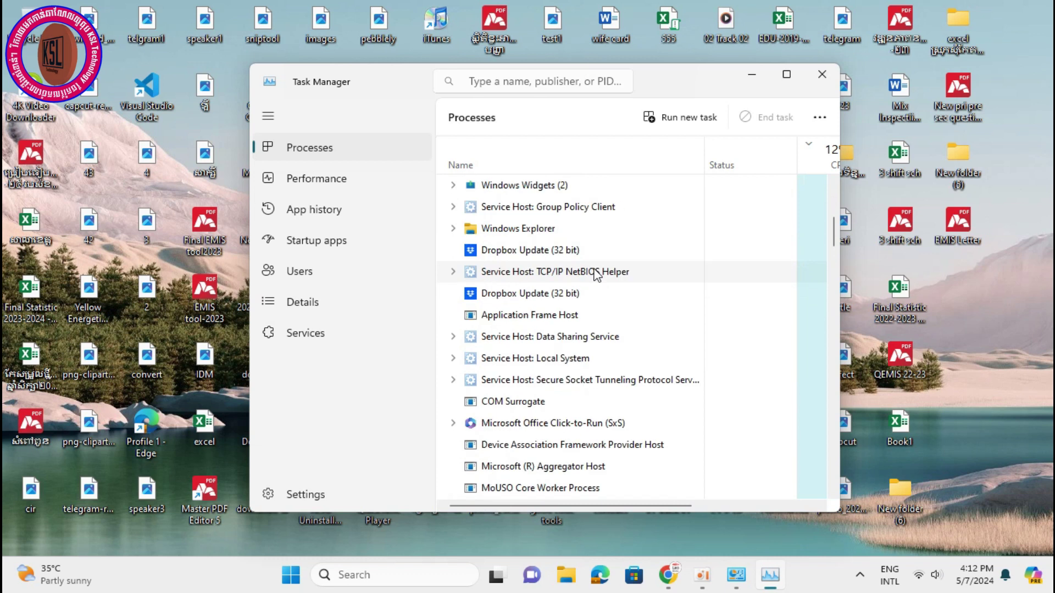
scroll(668, 316, "down", 3)
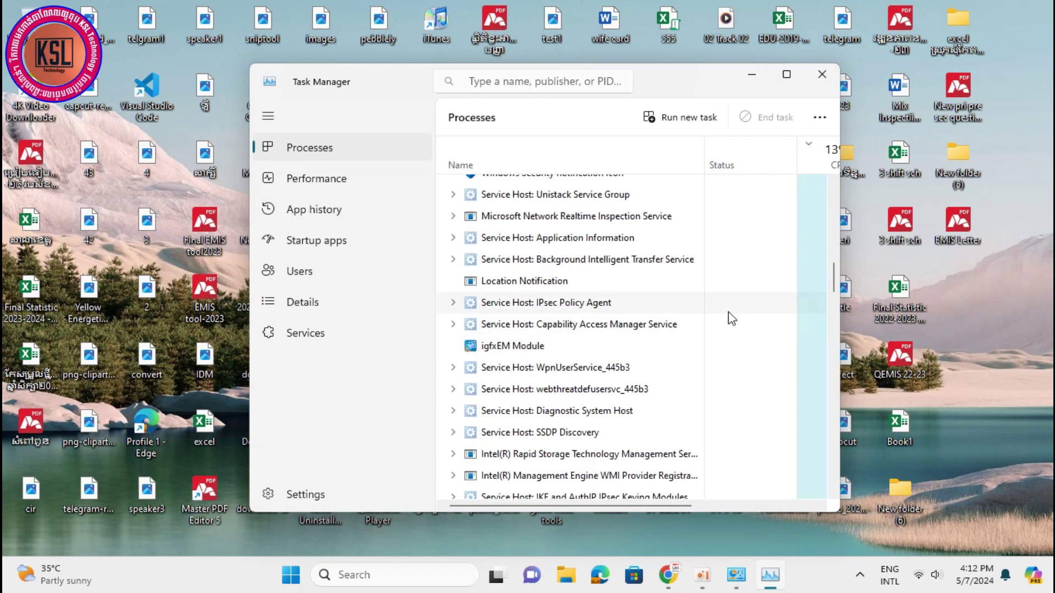
mouse_move(838, 294)
left_mouse_down()
mouse_move(847, 511)
mouse_move(851, 154)
mouse_move(840, 288)
left_mouse_up()
scroll(551, 242, "up", 10)
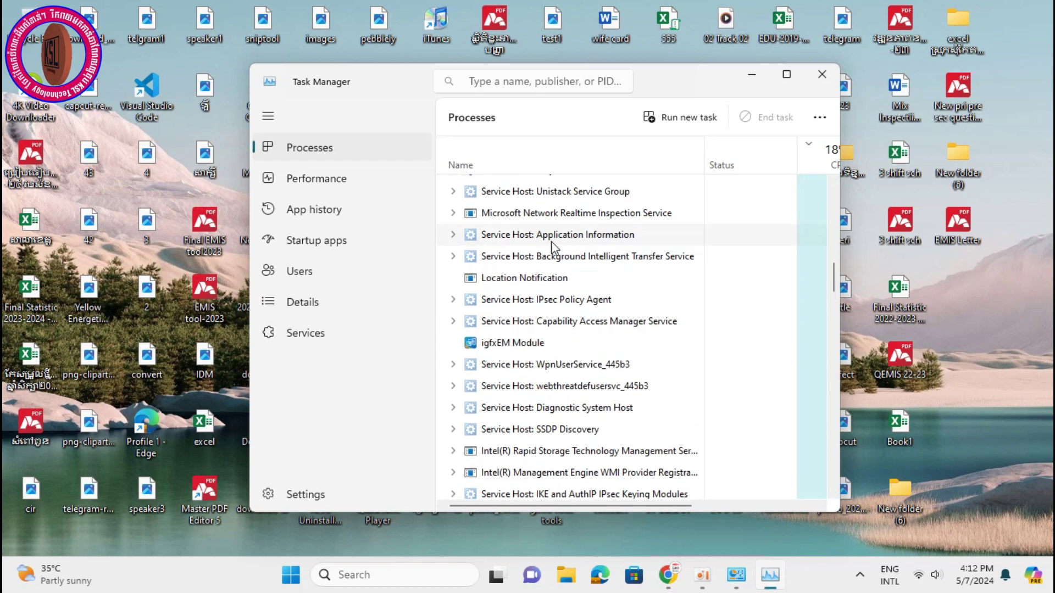
scroll(779, 269, "up", 4)
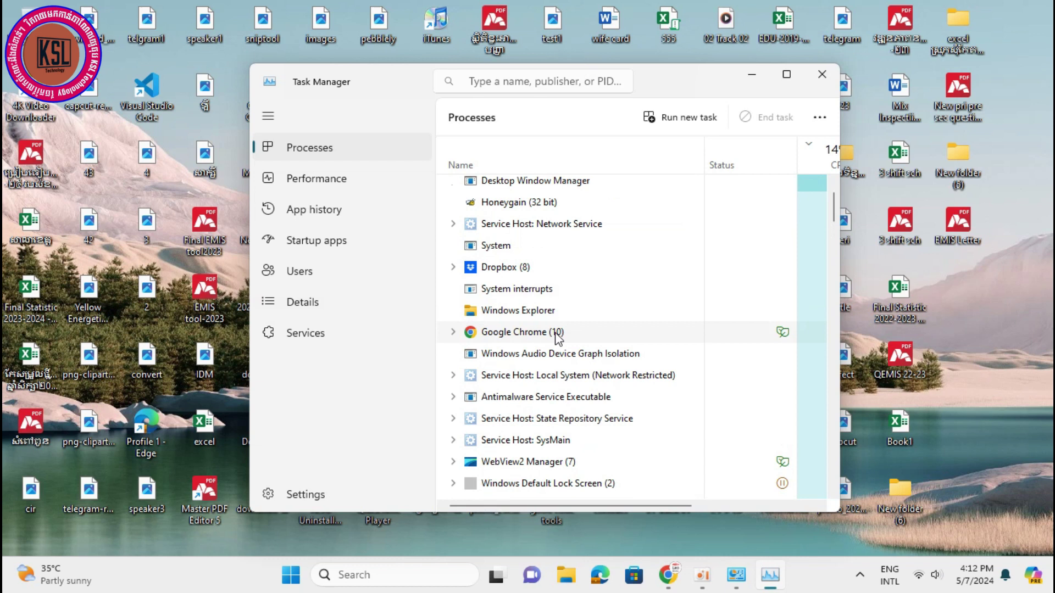
- Switch from Task Manager to Google Chrome and turn off continuing to run background apps when Google Chrome is closed
left_click(770, 575)
left_click(737, 577)
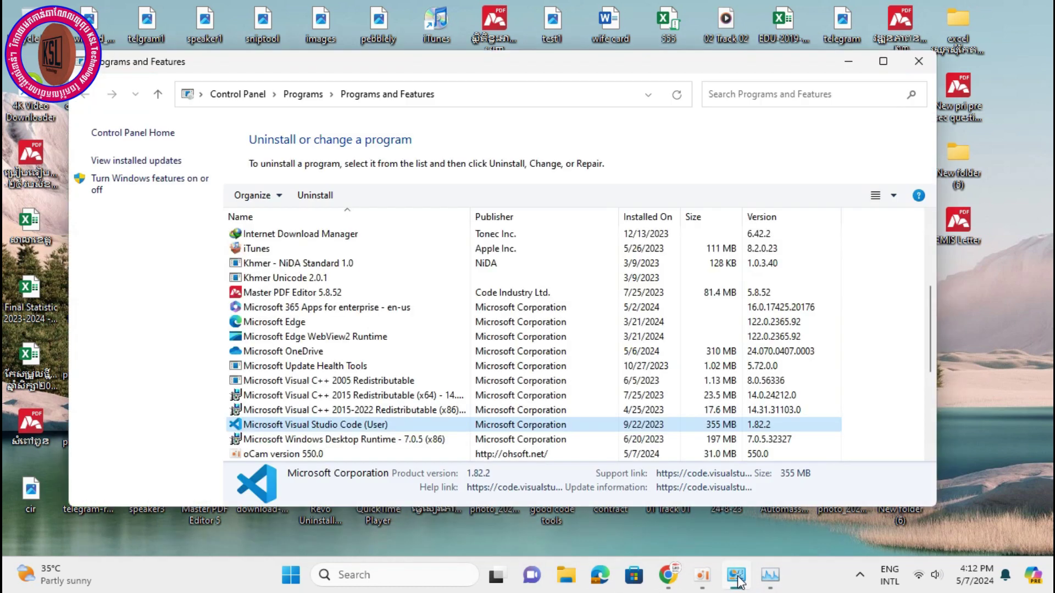
left_click(661, 584)
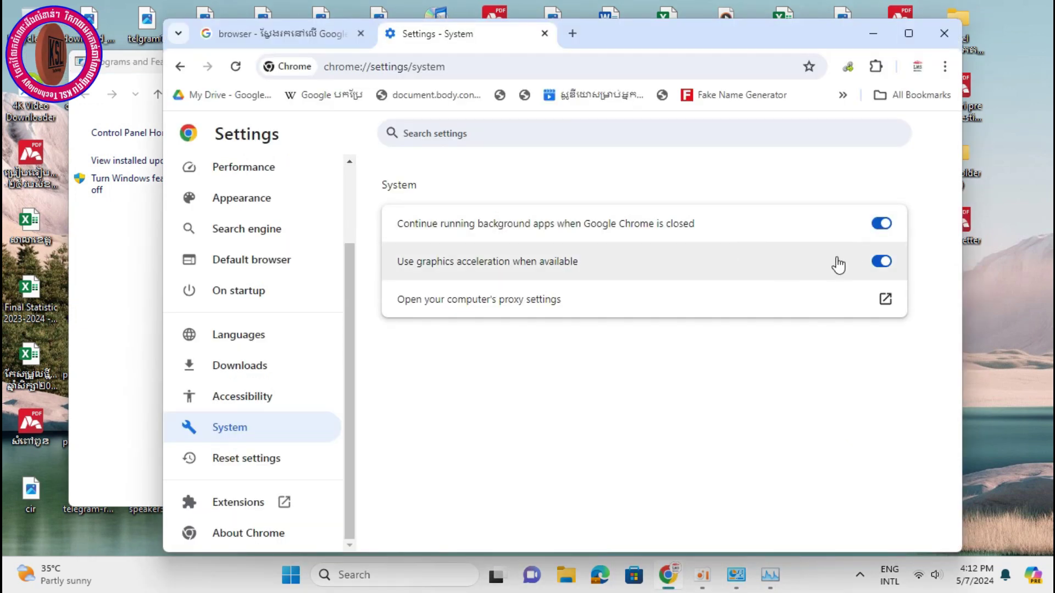
left_click(882, 224)
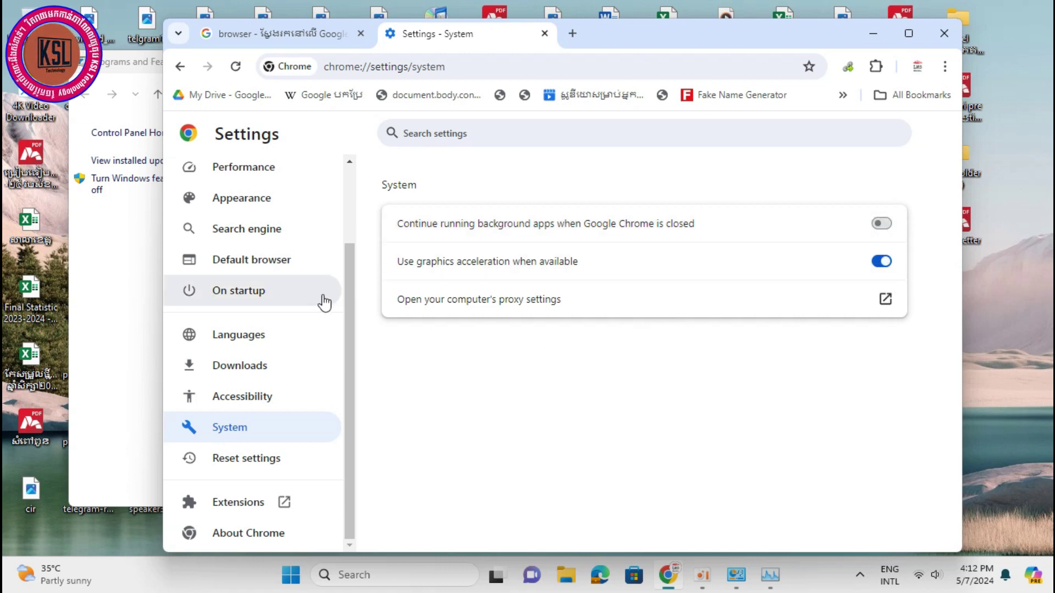
- Review Chrome's Privacy and security settings, and examine the Memory and Speed options in the Performance settings
scroll(322, 301, "up", 3)
left_click(286, 252)
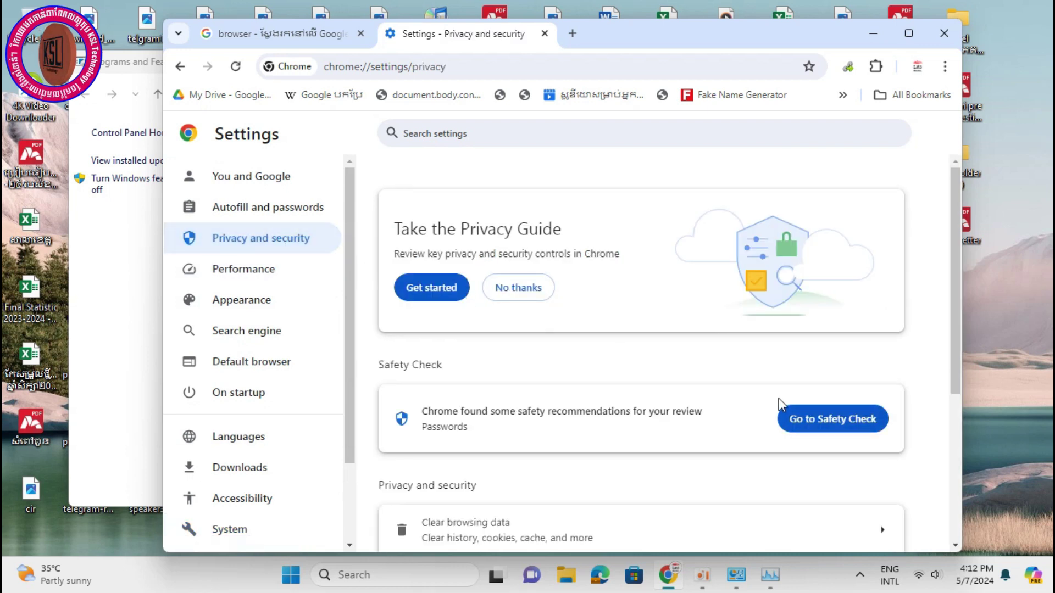
scroll(560, 416, "down", 5)
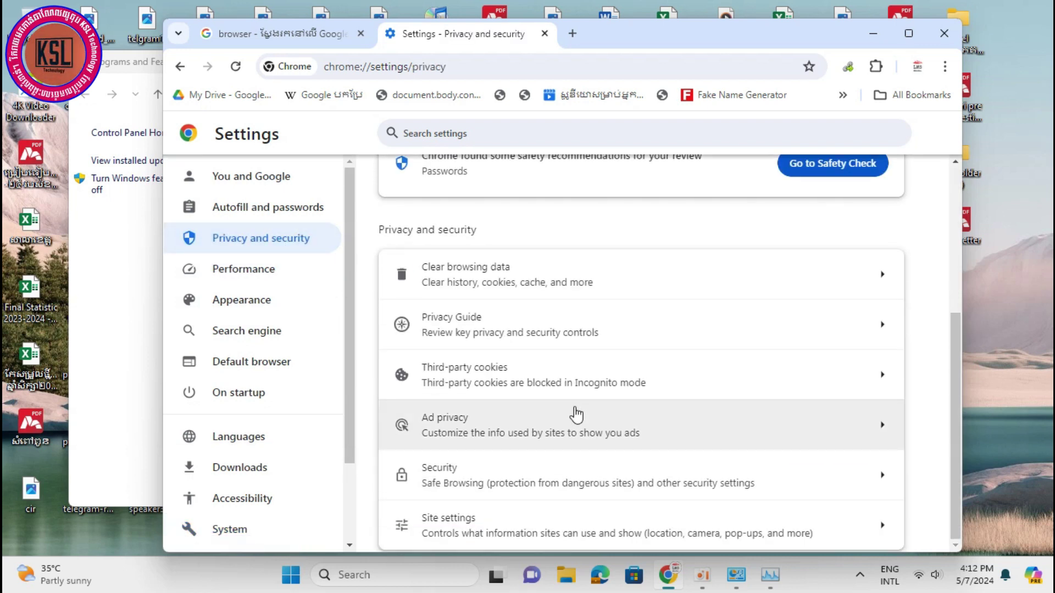
scroll(617, 423, "up", 4)
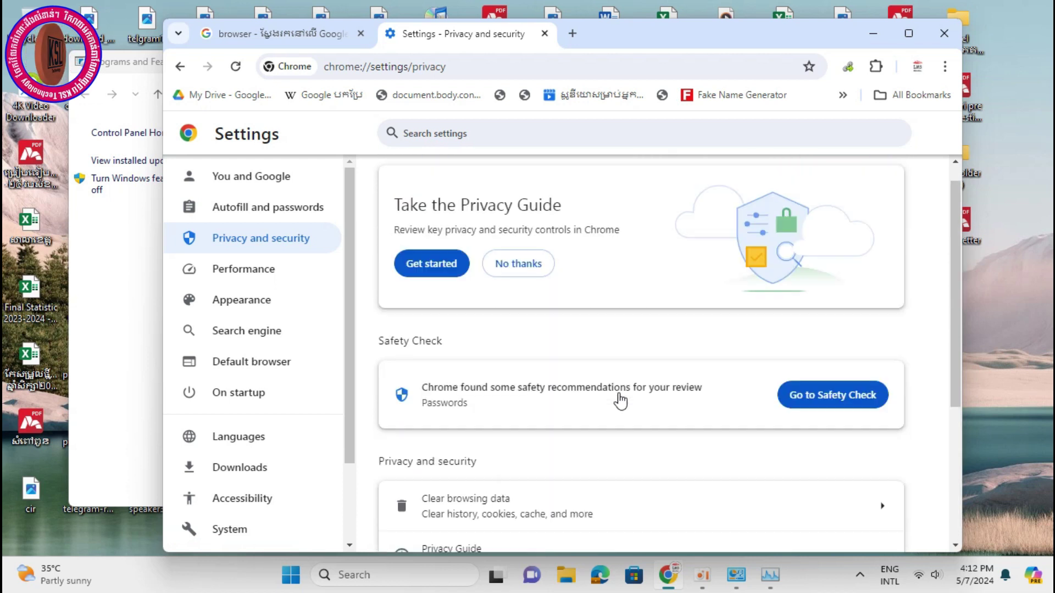
scroll(619, 391, "down", 4)
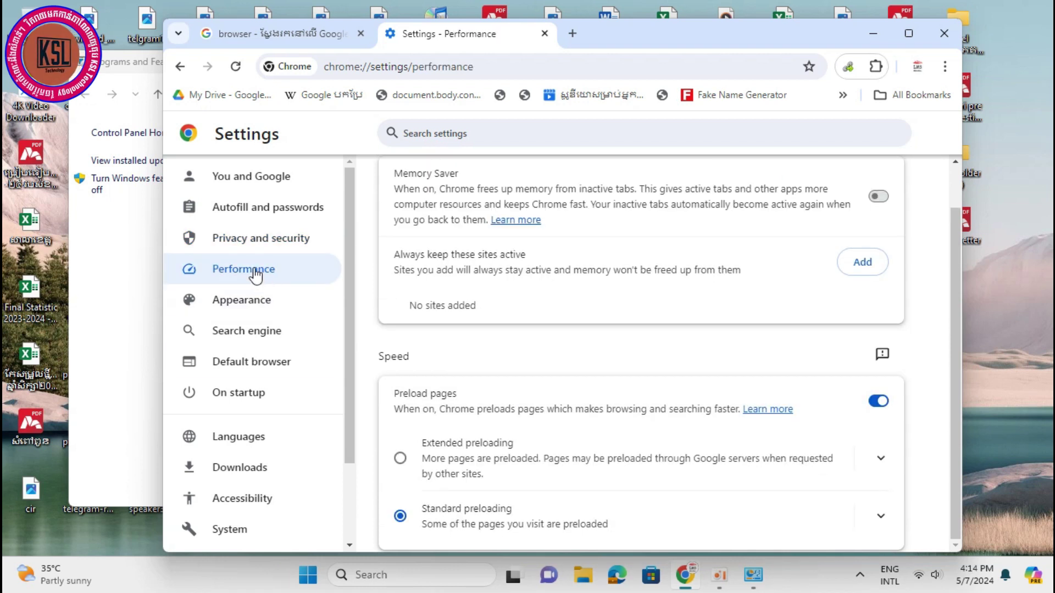
scroll(734, 332, "up", 1)
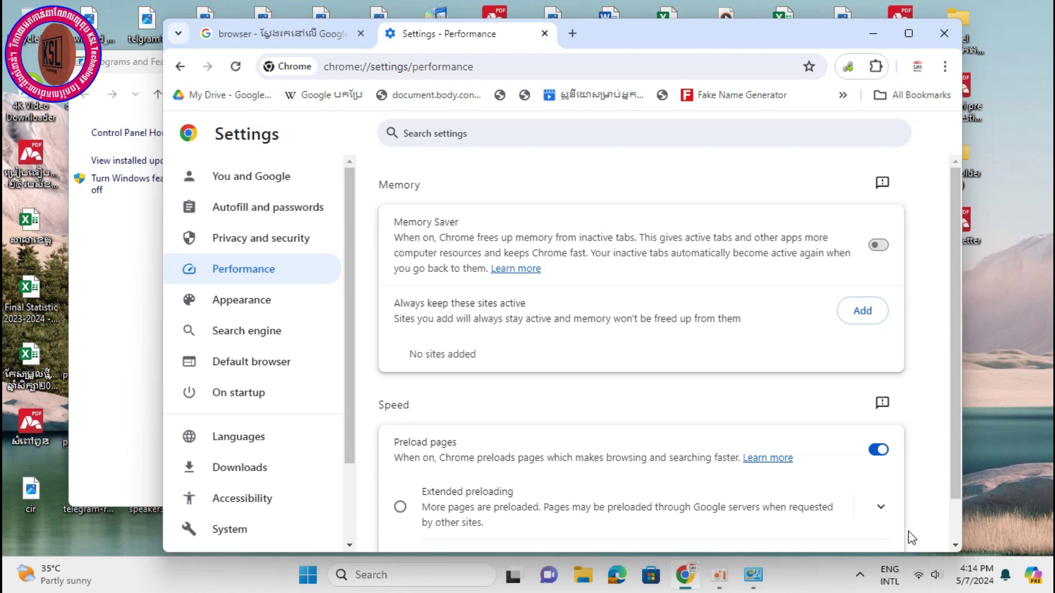
scroll(527, 544, "down", 1)
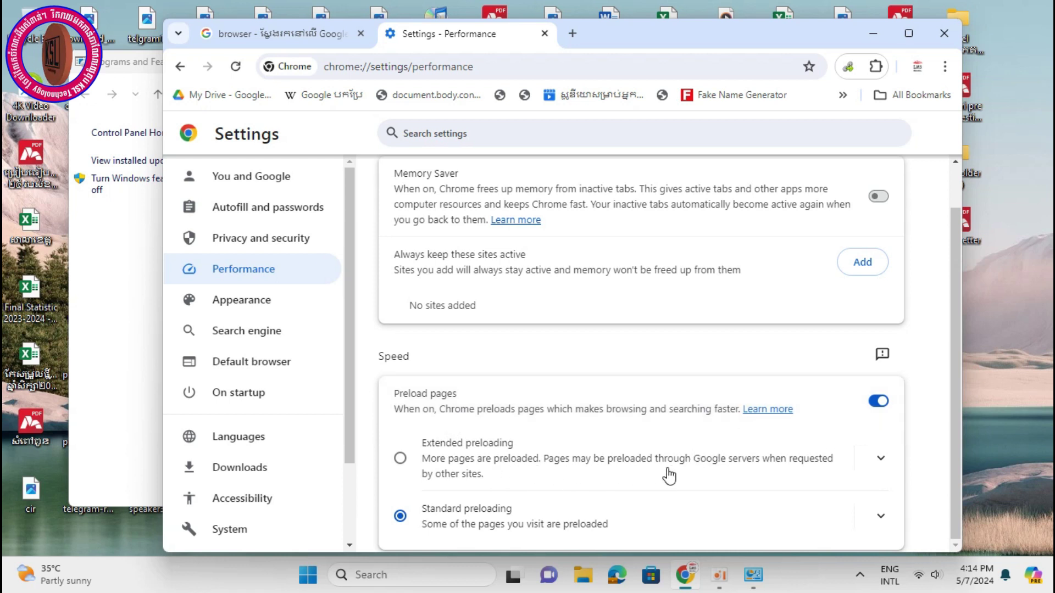
scroll(549, 434, "up", 1)
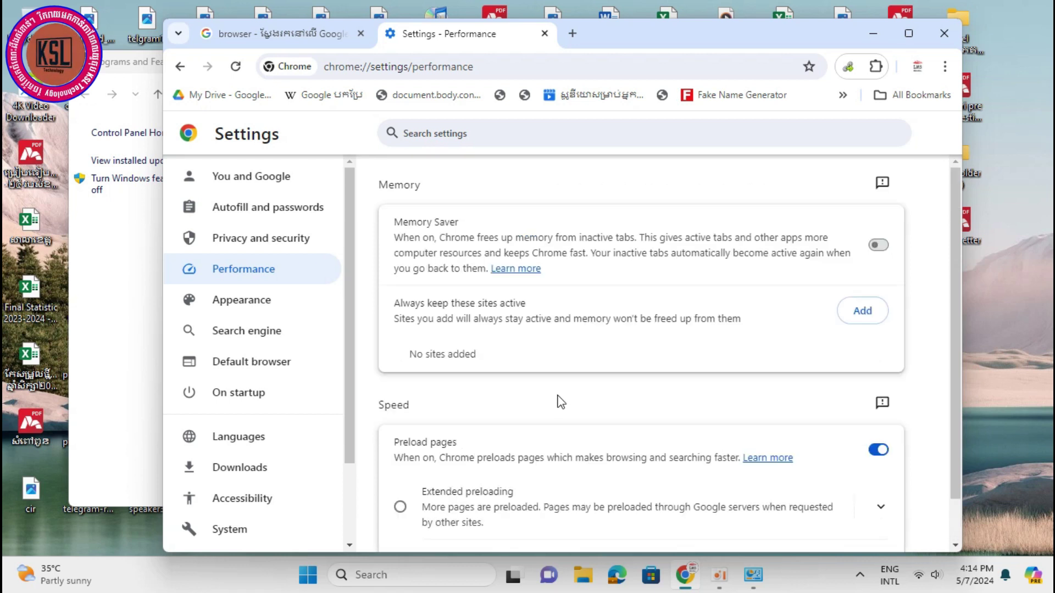
scroll(649, 374, "down", 1)
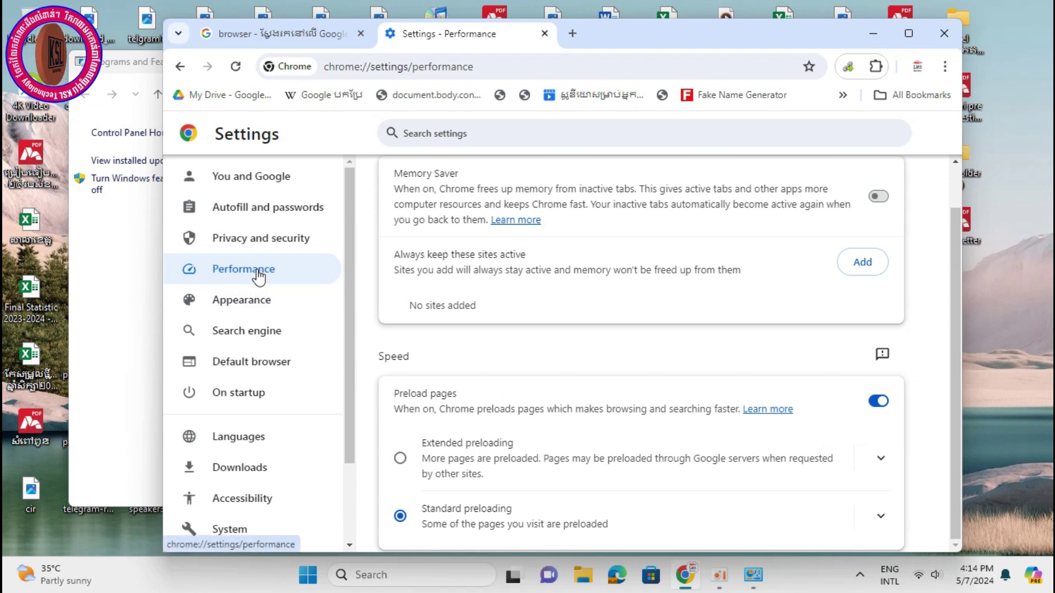
scroll(321, 371, "down", 2)
scroll(318, 370, "up", 2)
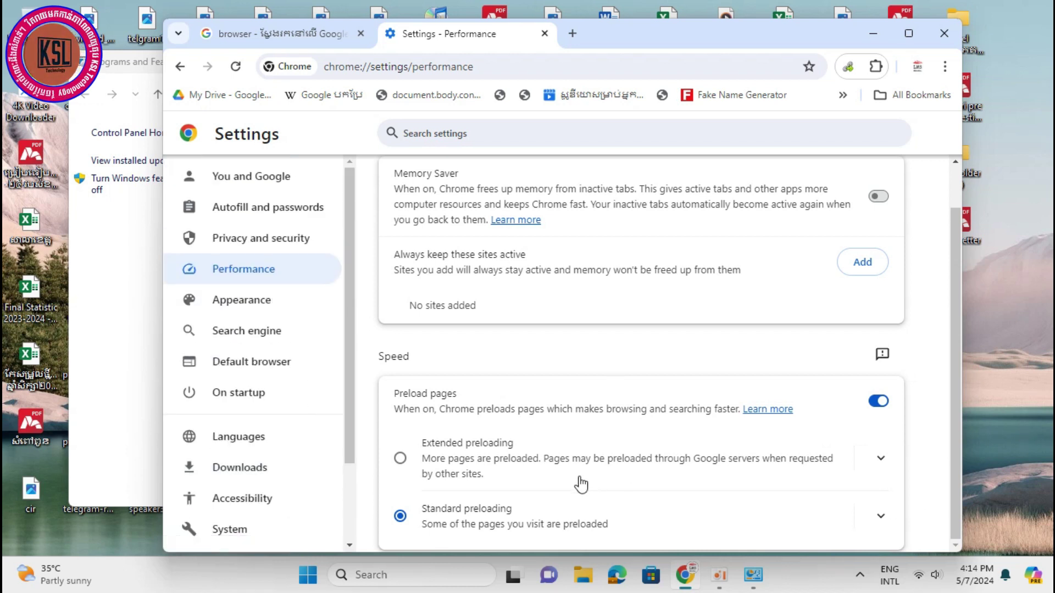
- Turn off Preload pages in Chrome's Performance settings after expanding the Extended preloading details, and close Chrome
left_click(879, 460)
scroll(877, 460, "down", 3)
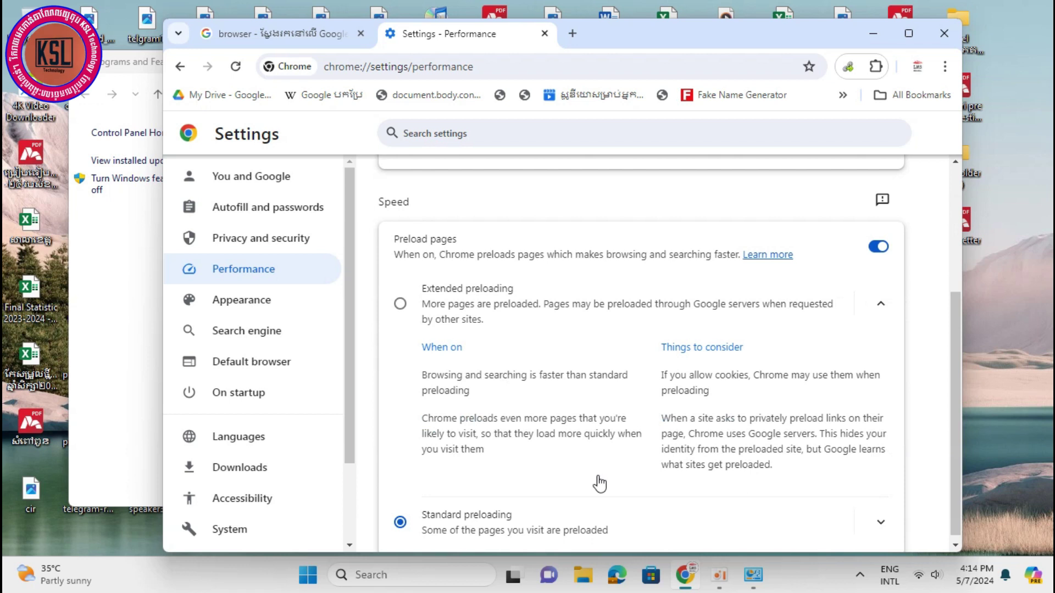
left_click(877, 246)
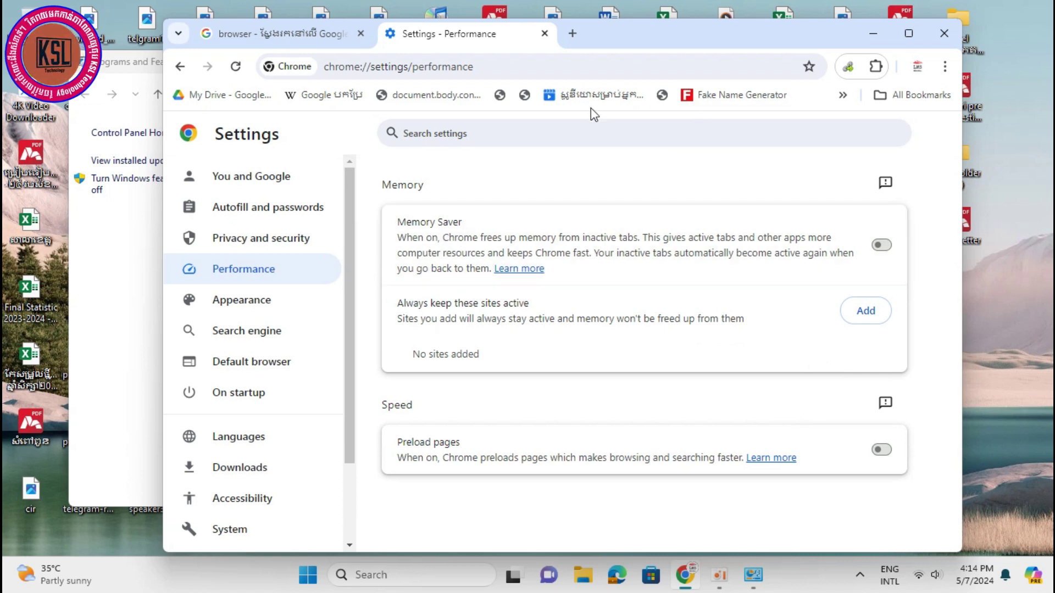
left_click(944, 34)
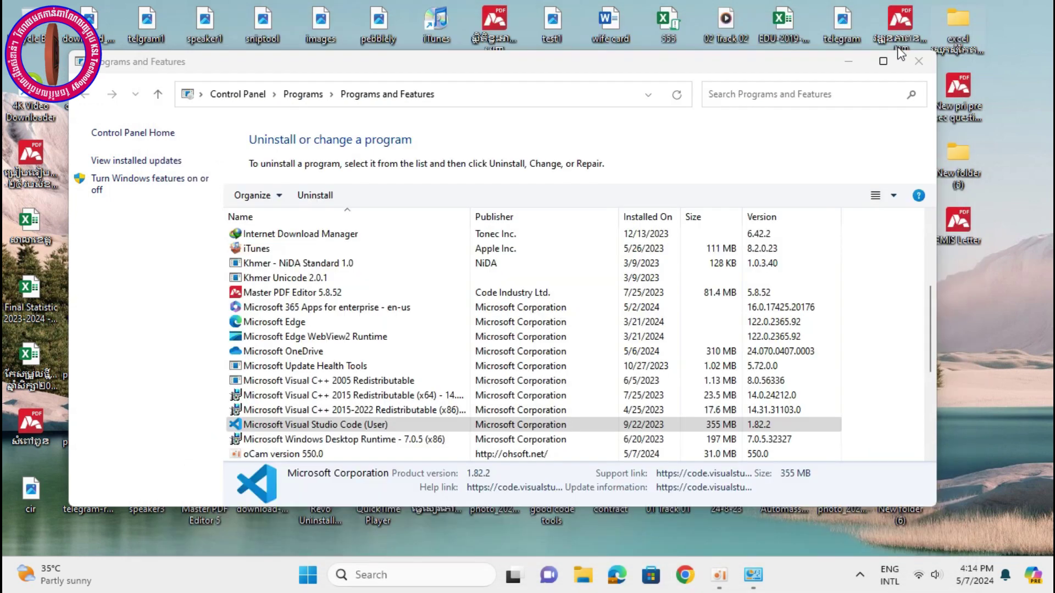
- Launch Microsoft Edge, keep only one browser window, and open its Settings page
left_click(618, 579)
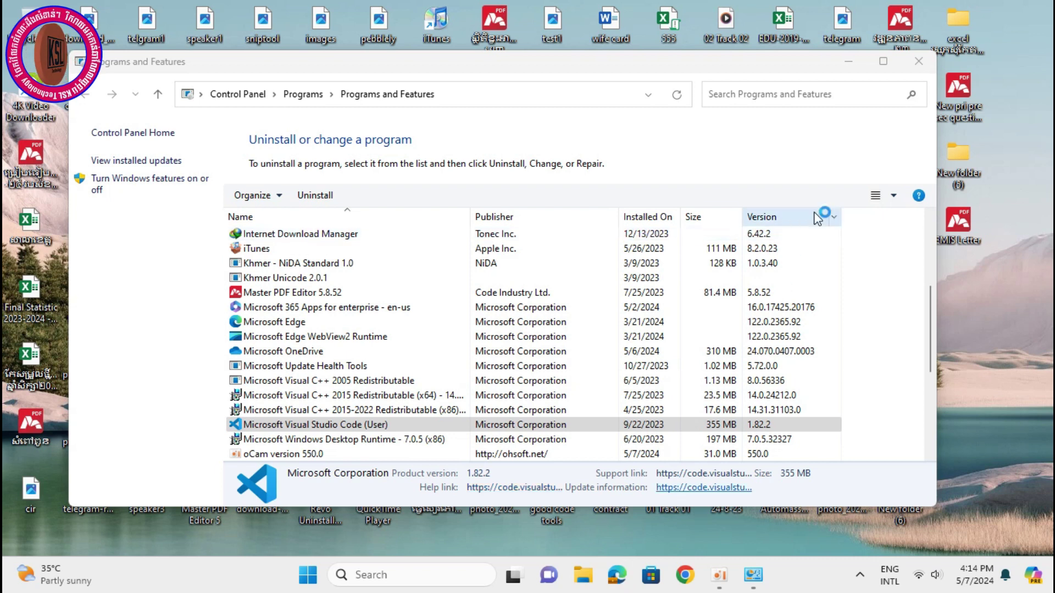
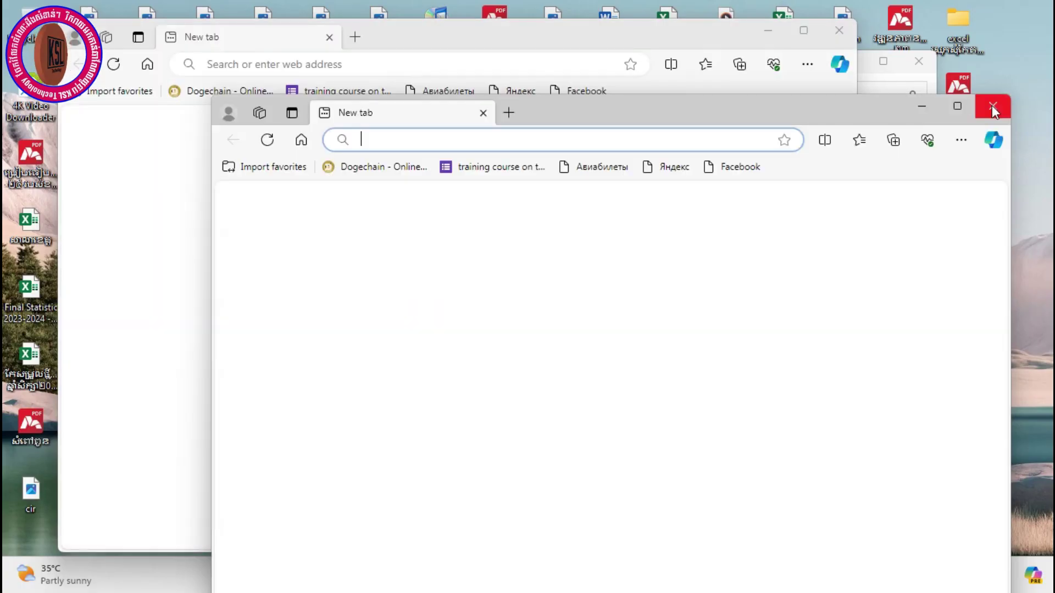
left_click(994, 106)
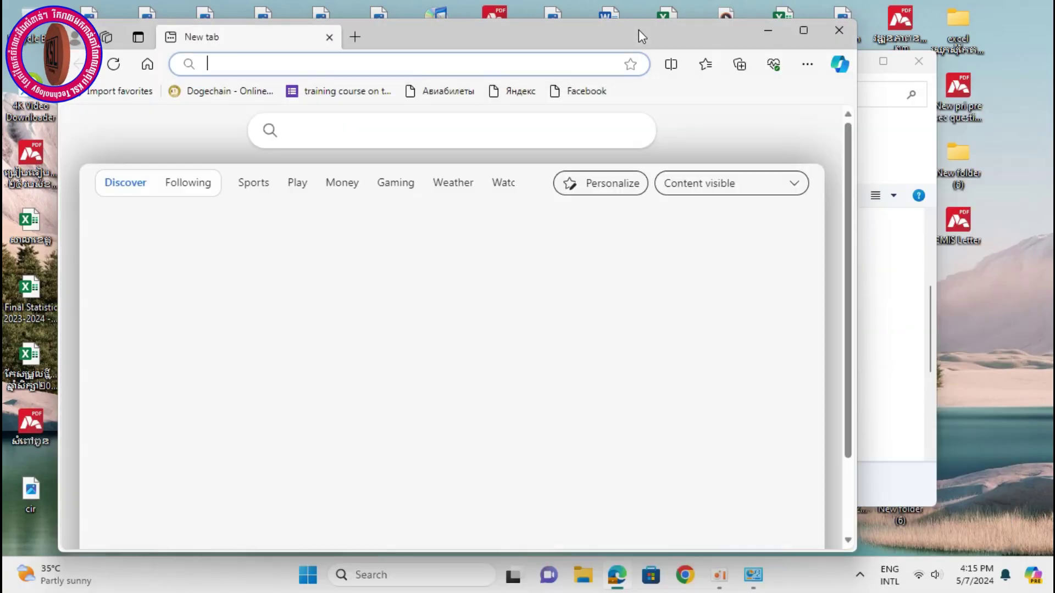
left_click_drag(639, 29, 721, 51)
scroll(805, 146, "down", 3)
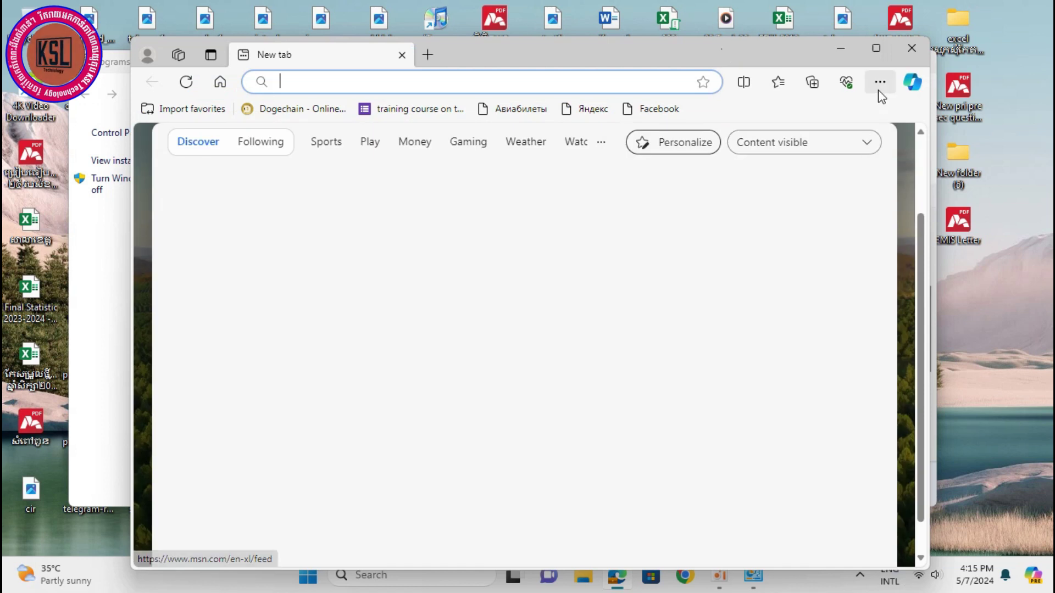
left_click(879, 83)
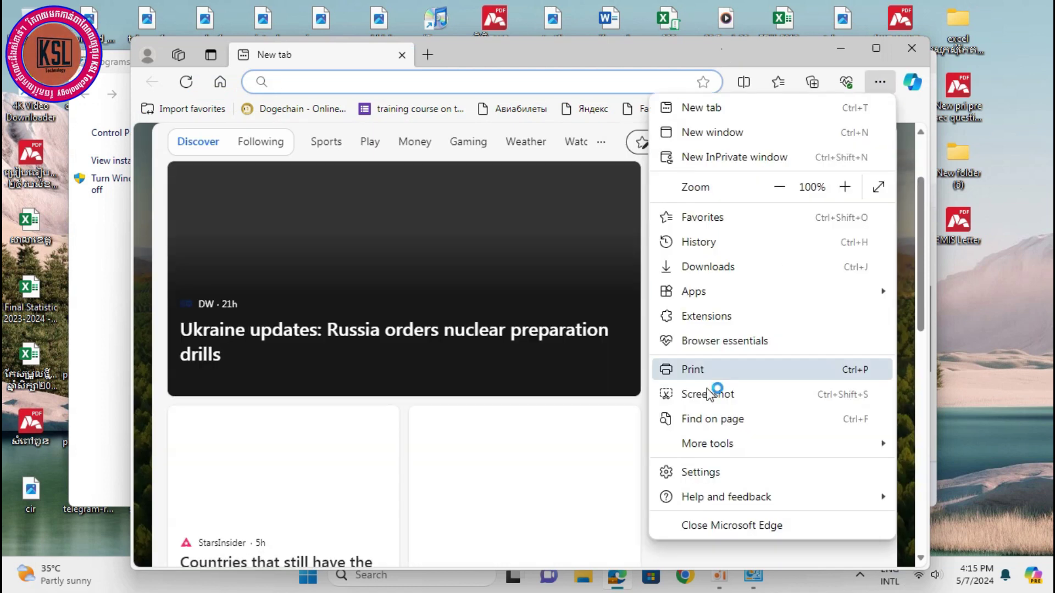
left_click(701, 474)
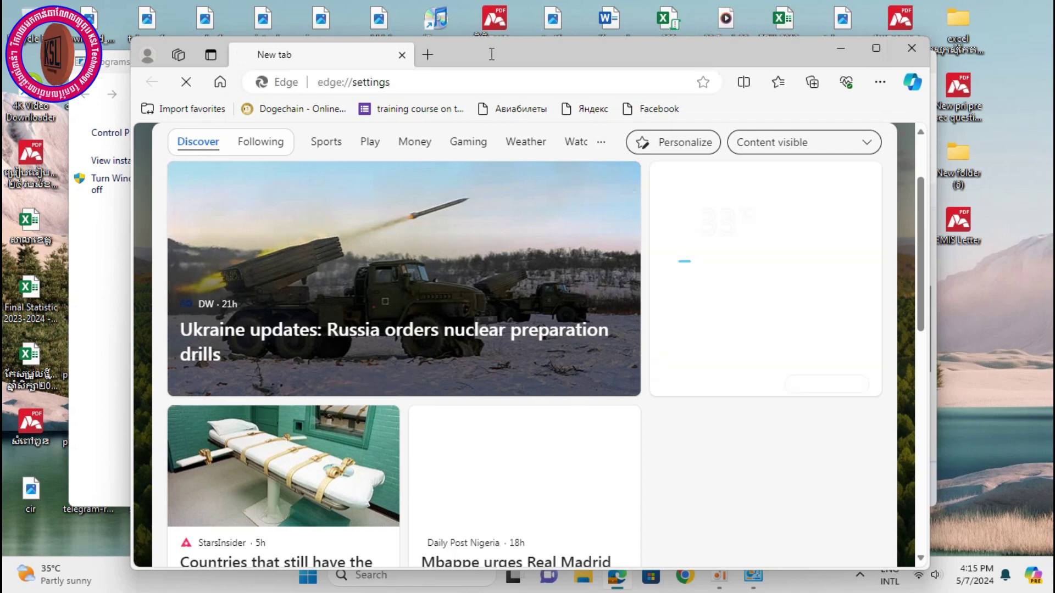
left_click_drag(552, 41, 591, 20)
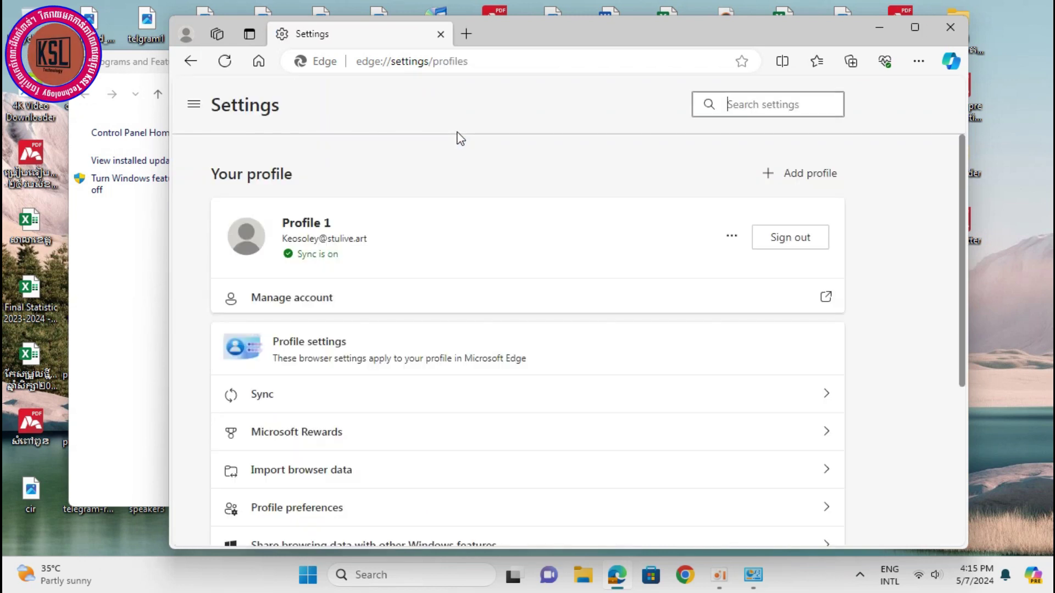
- Examine the Profiles page and the list of settings categories in Edge's settings
scroll(291, 395, "down", 2)
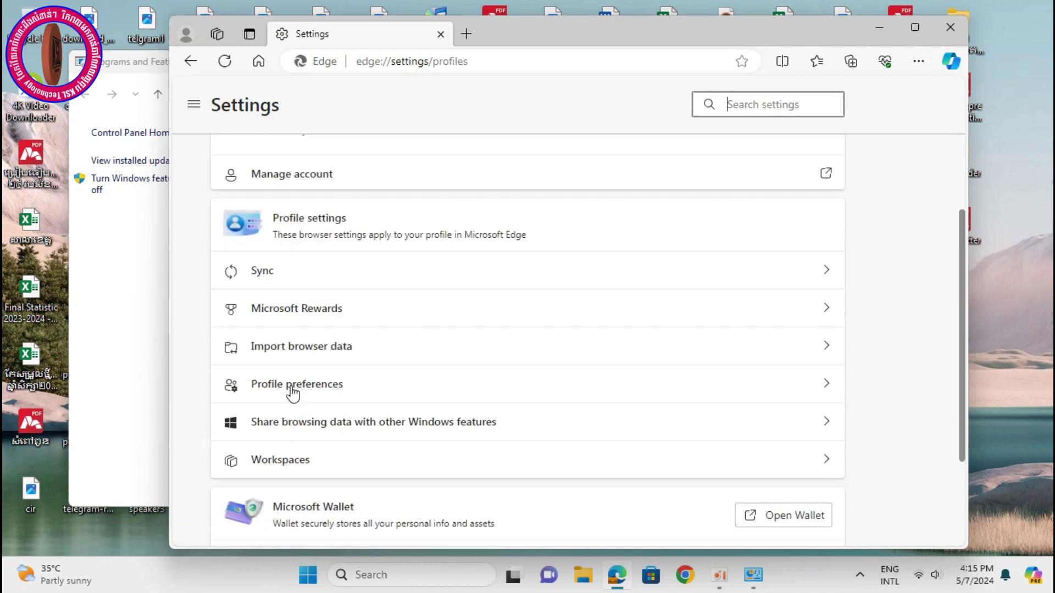
scroll(292, 391, "up", 2)
left_click(190, 107)
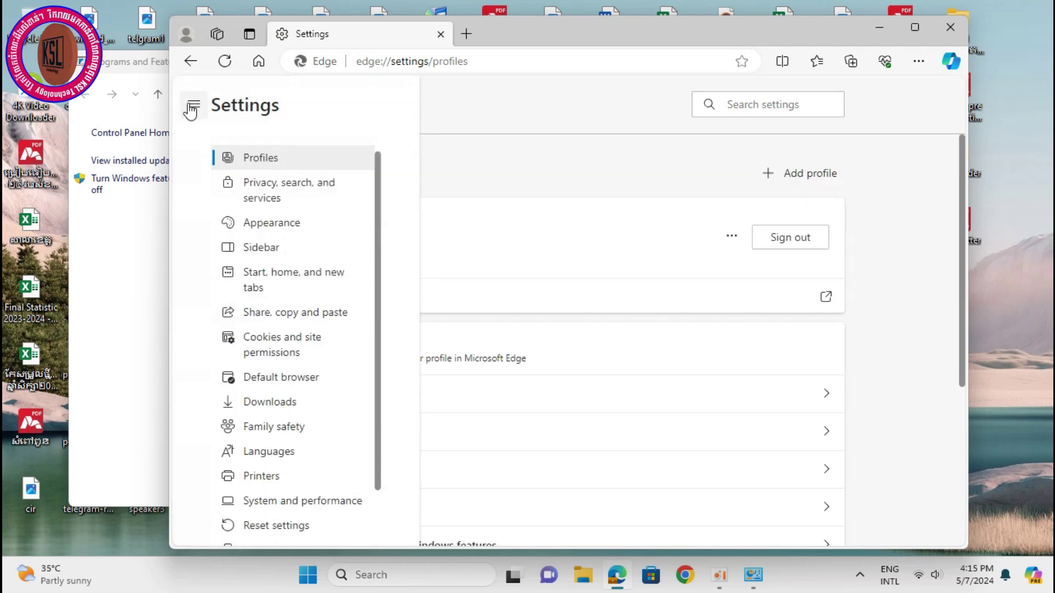
scroll(296, 449, "down", 1)
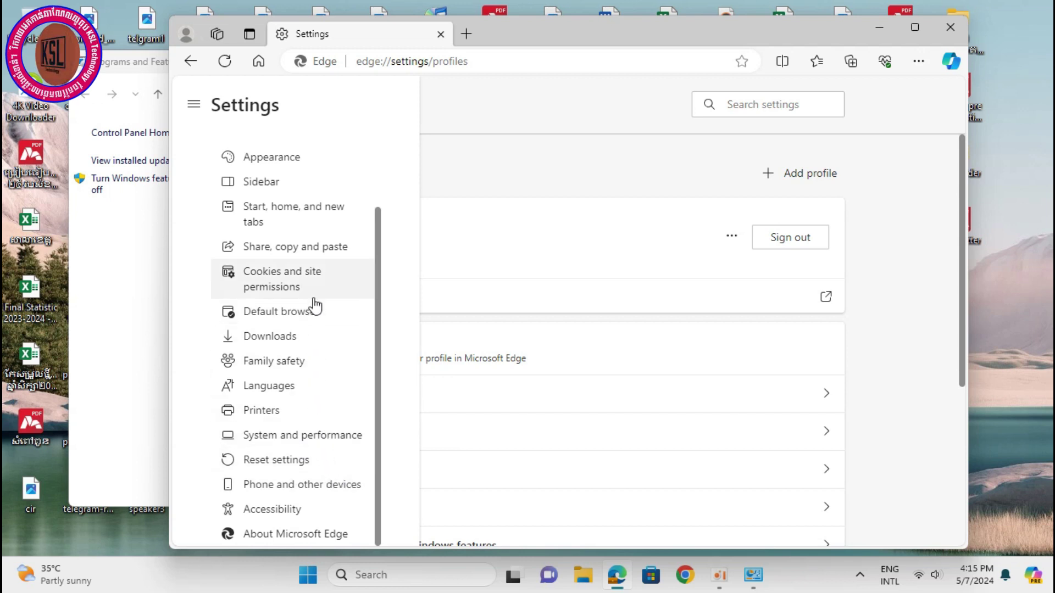
scroll(313, 301, "up", 2)
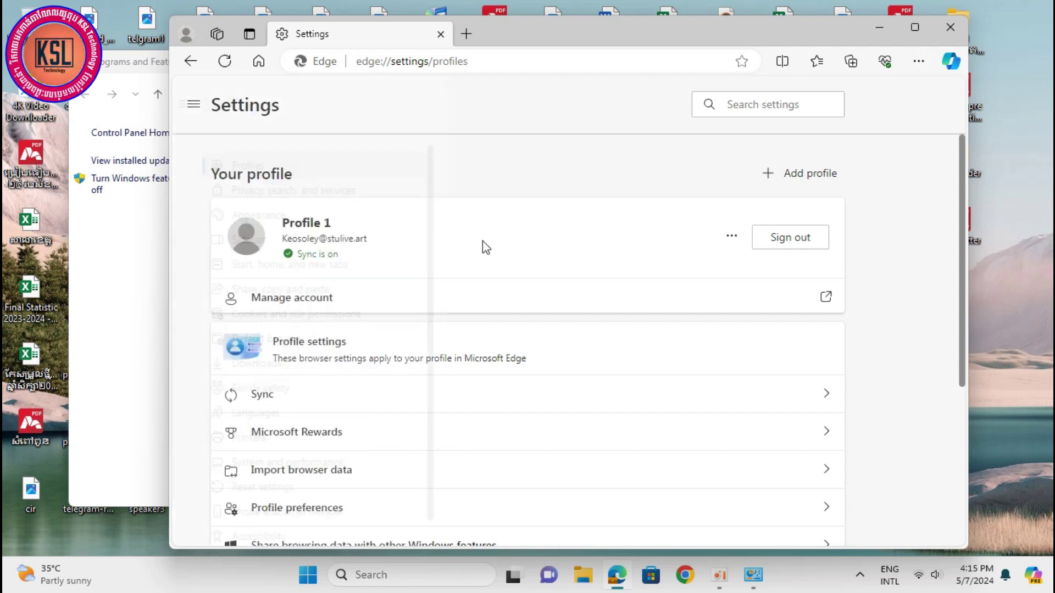
scroll(582, 238, "down", 5)
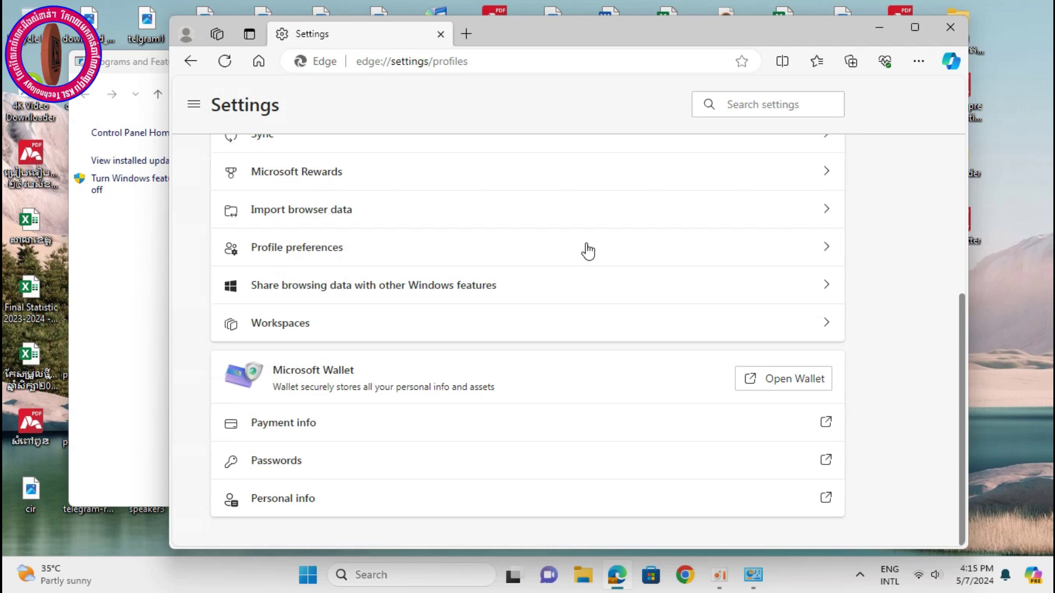
scroll(522, 304, "up", 3)
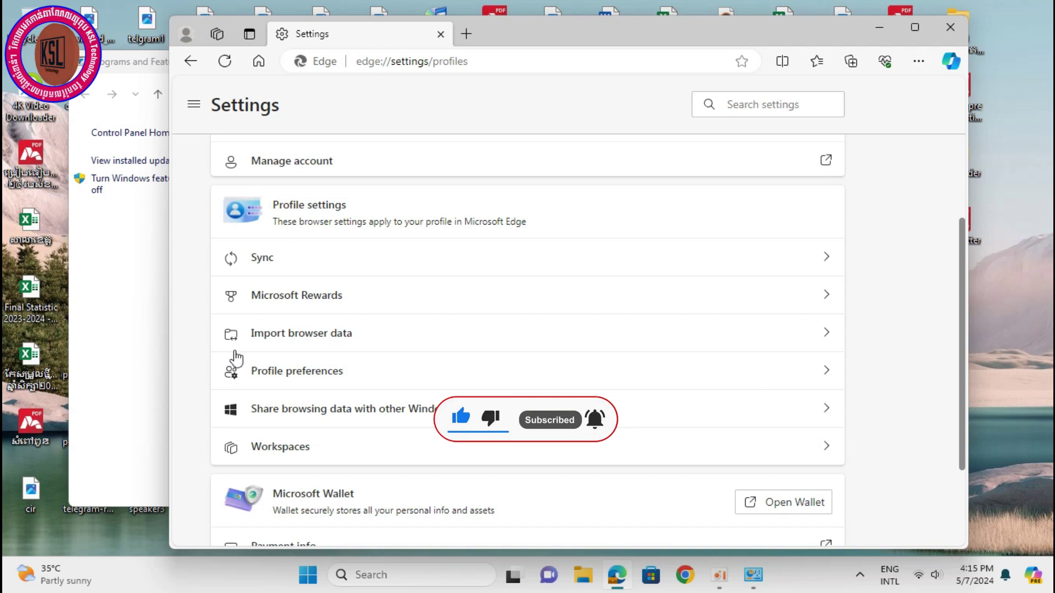
scroll(366, 333, "down", 2)
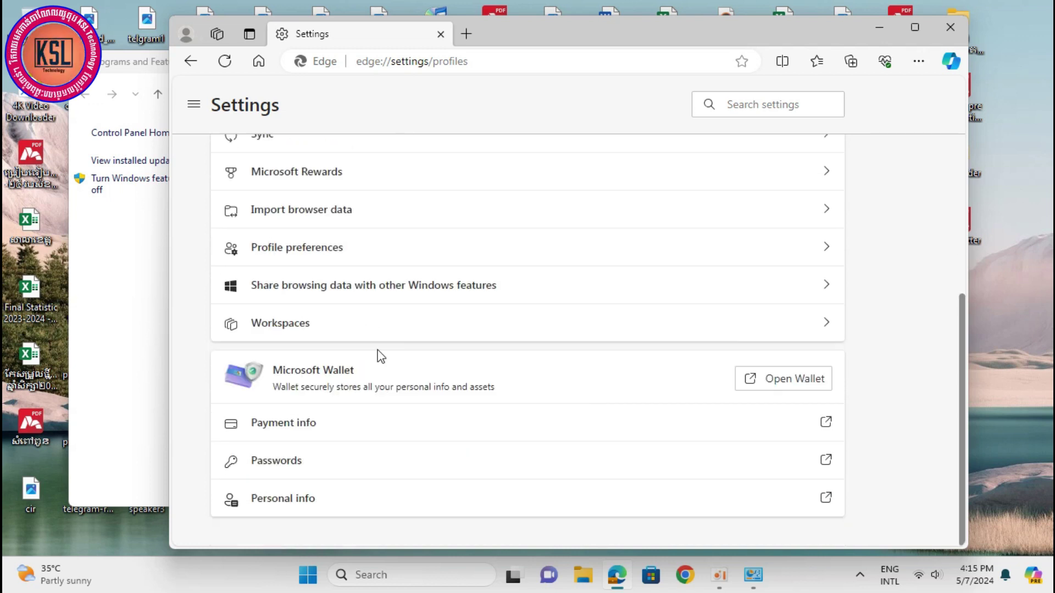
scroll(380, 357, "up", 5)
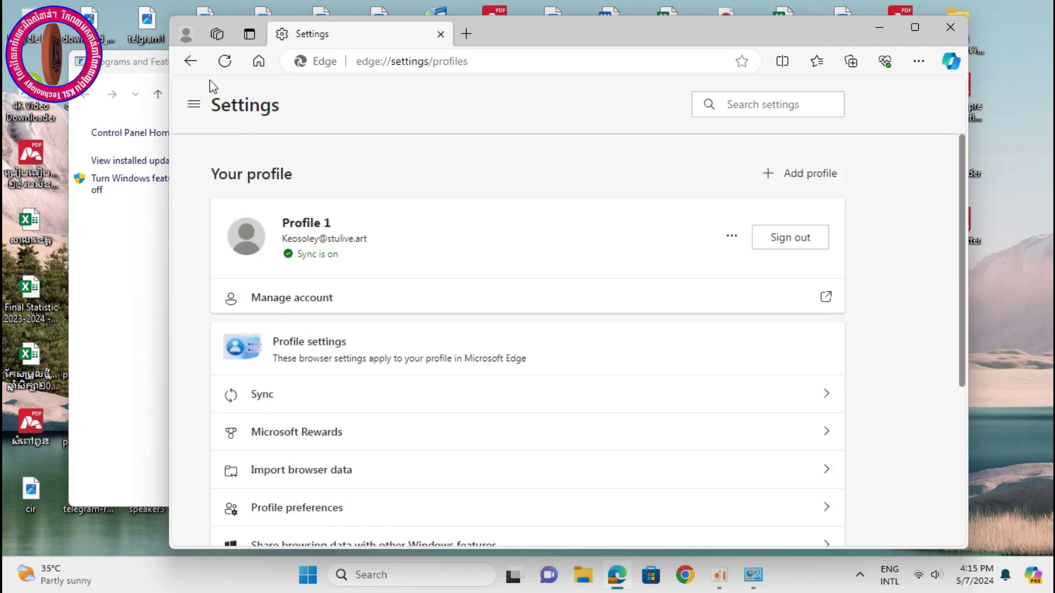
- Check in the System and performance settings that continuing background extensions and apps when Microsoft Edge is closed is off, and review the remaining options
left_click(193, 107)
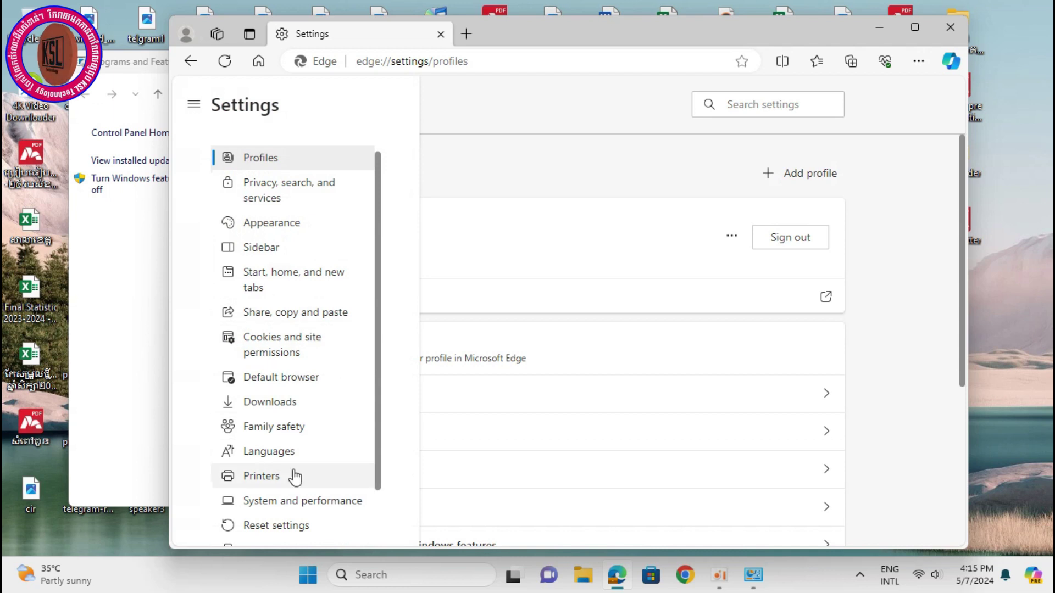
left_click(295, 501)
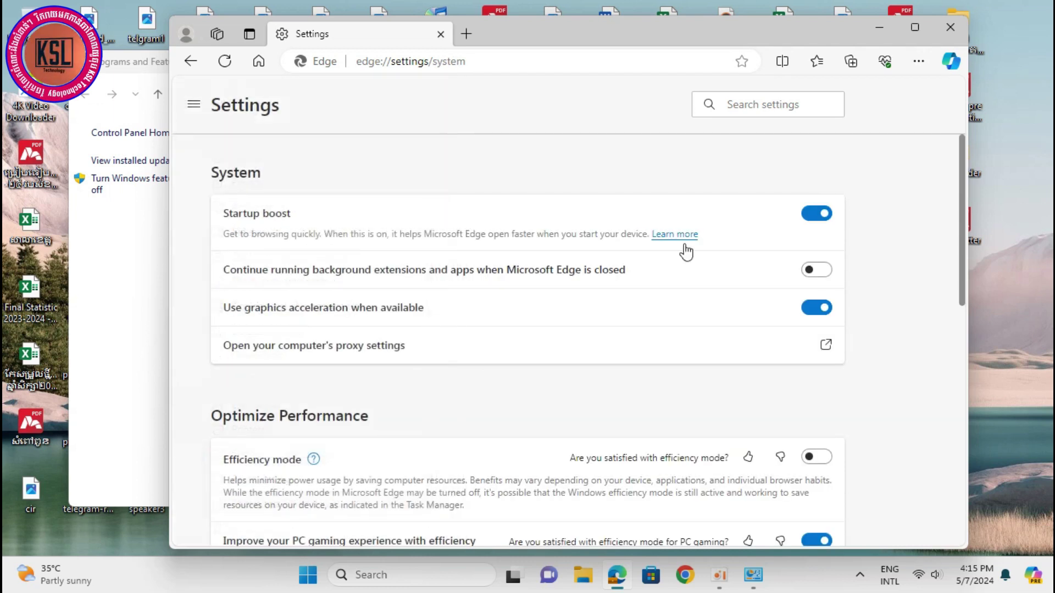
left_click(818, 276)
left_click(819, 275)
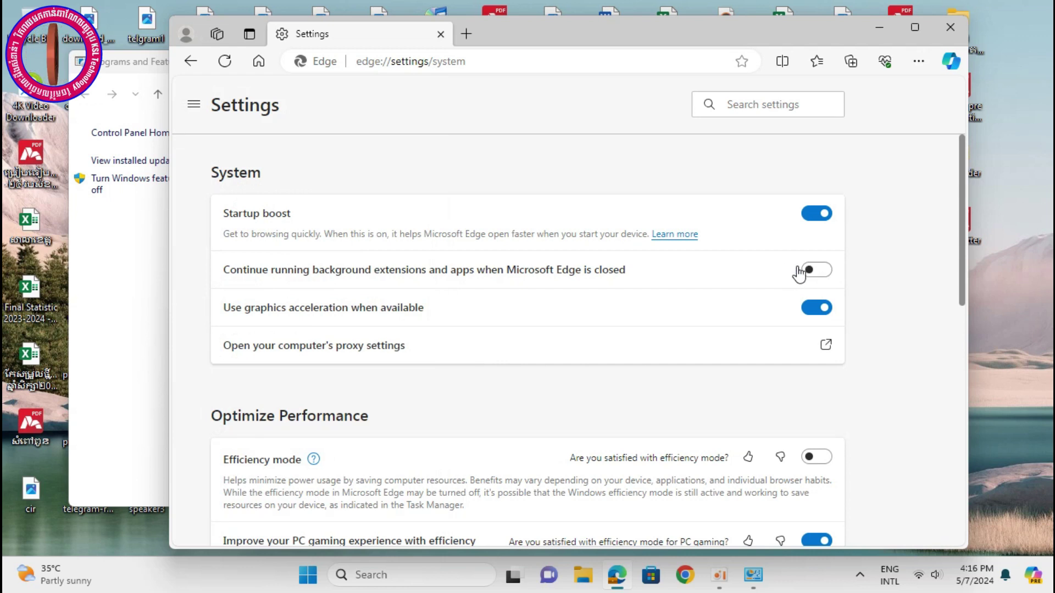
scroll(482, 364, "down", 5)
scroll(482, 364, "down", 6)
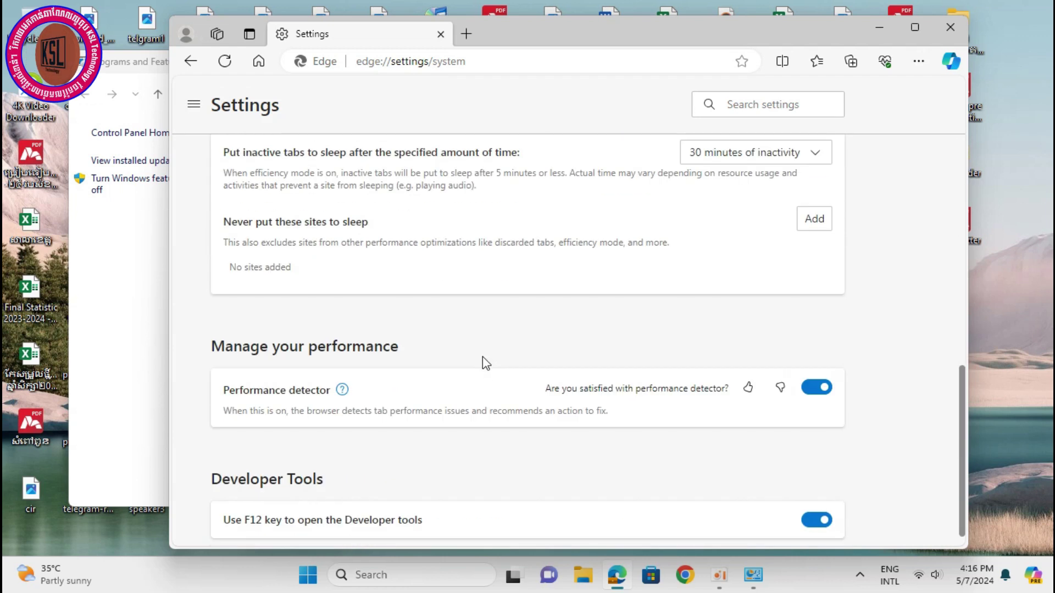
- Review the Cookies and site permissions settings, including the All sites permissions, and return to the Cookies and data stored page
left_click(194, 104)
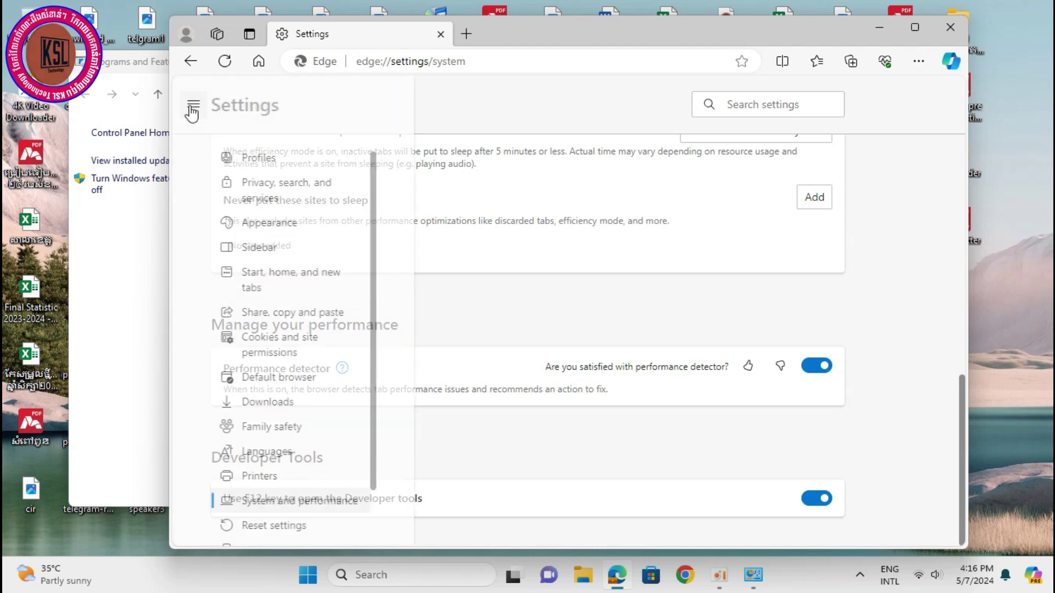
left_click(273, 347)
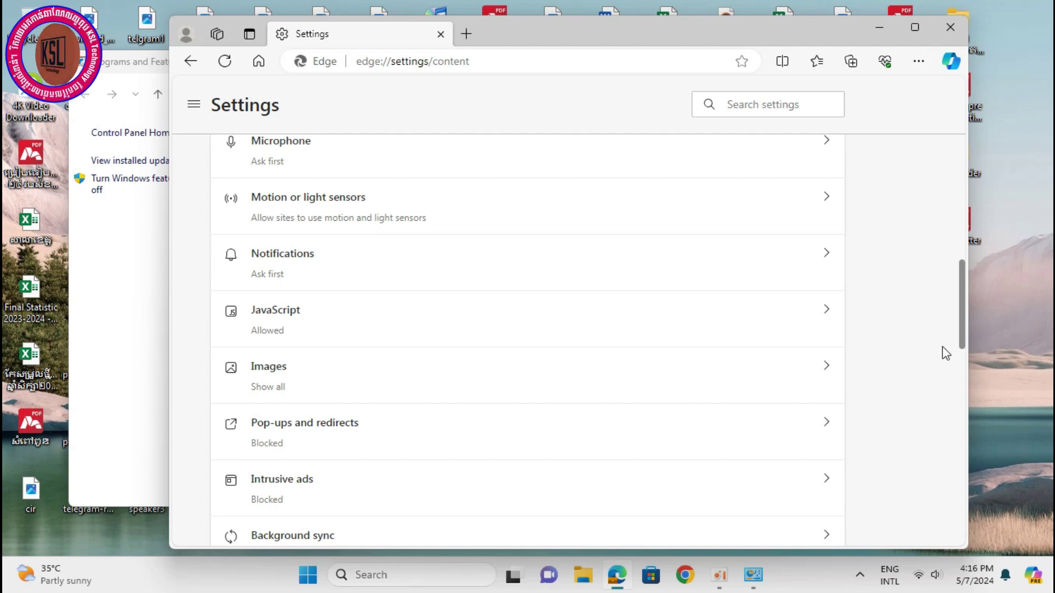
scroll(941, 347, "up", 7)
scroll(945, 353, "up", 3)
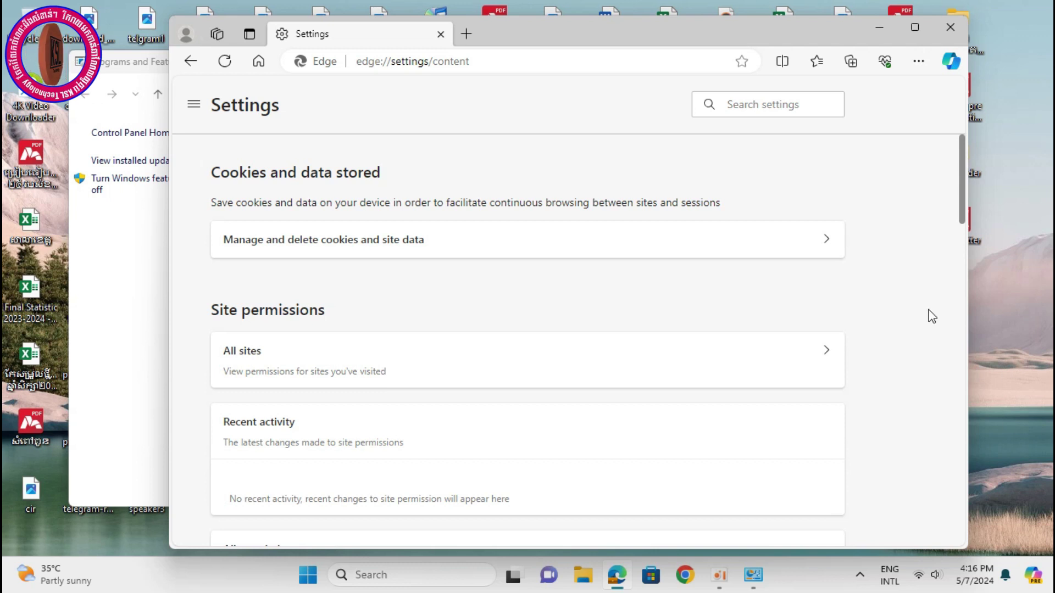
left_click(826, 363)
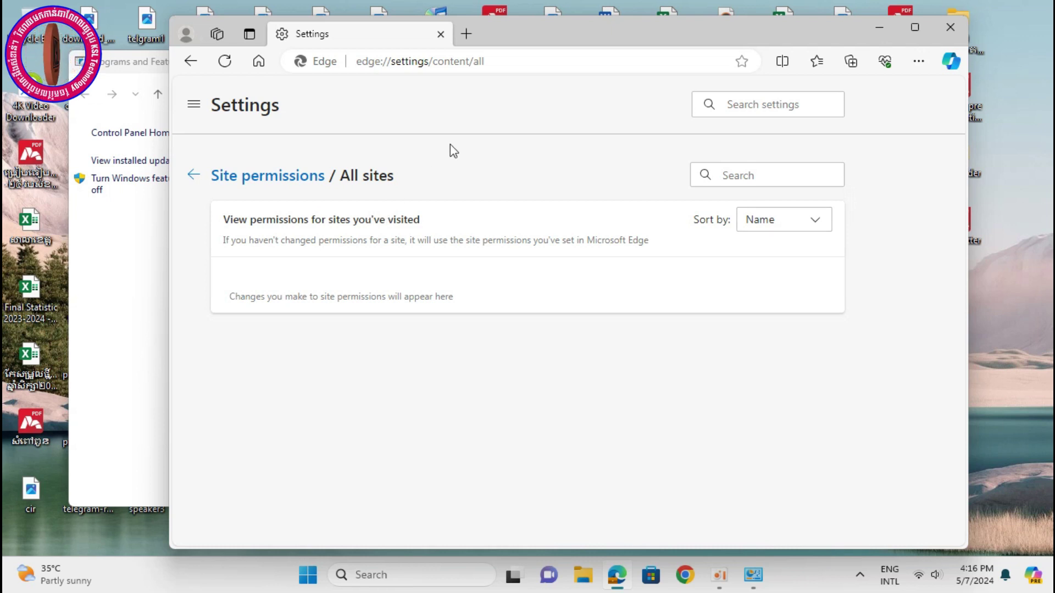
left_click(193, 175)
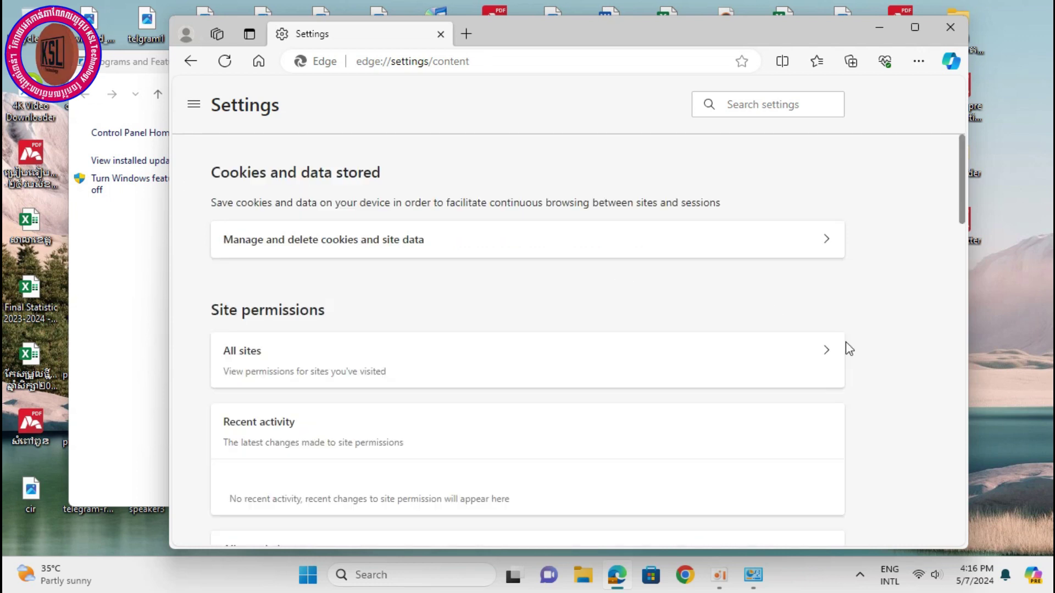
- Keep saving cookie data and Preload pages for faster browsing and searching off under Cookies and site data, and close Edge
left_click(793, 242)
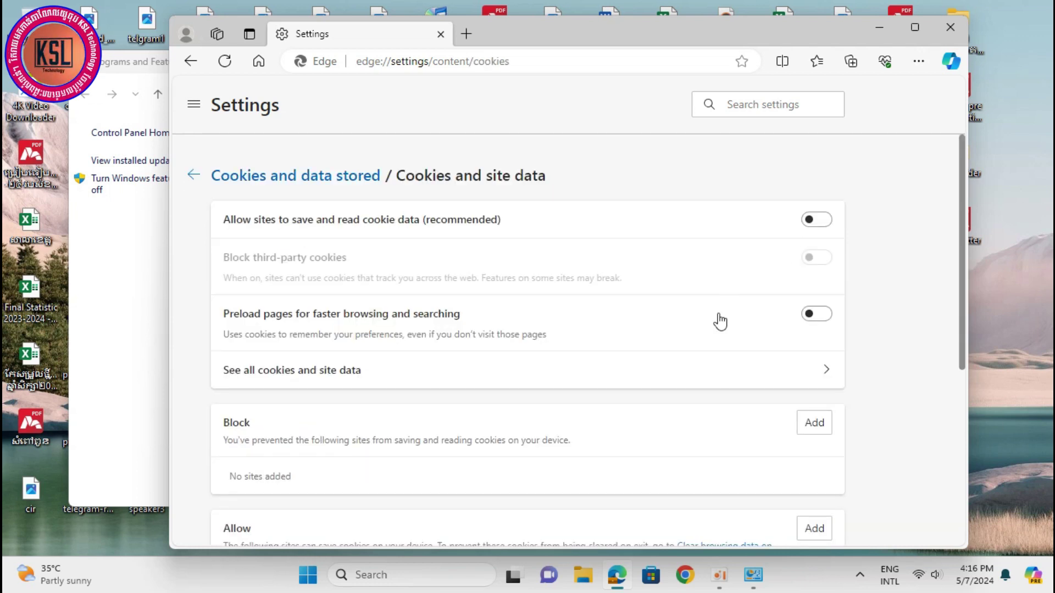
scroll(741, 387, "down", 1)
scroll(747, 393, "up", 1)
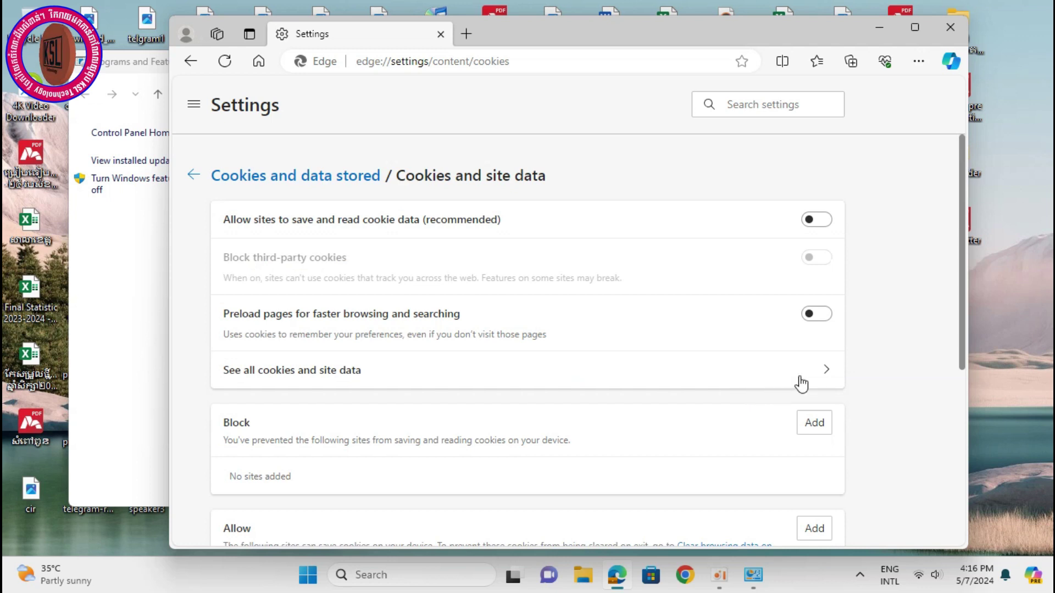
left_click(835, 225)
left_click(815, 223)
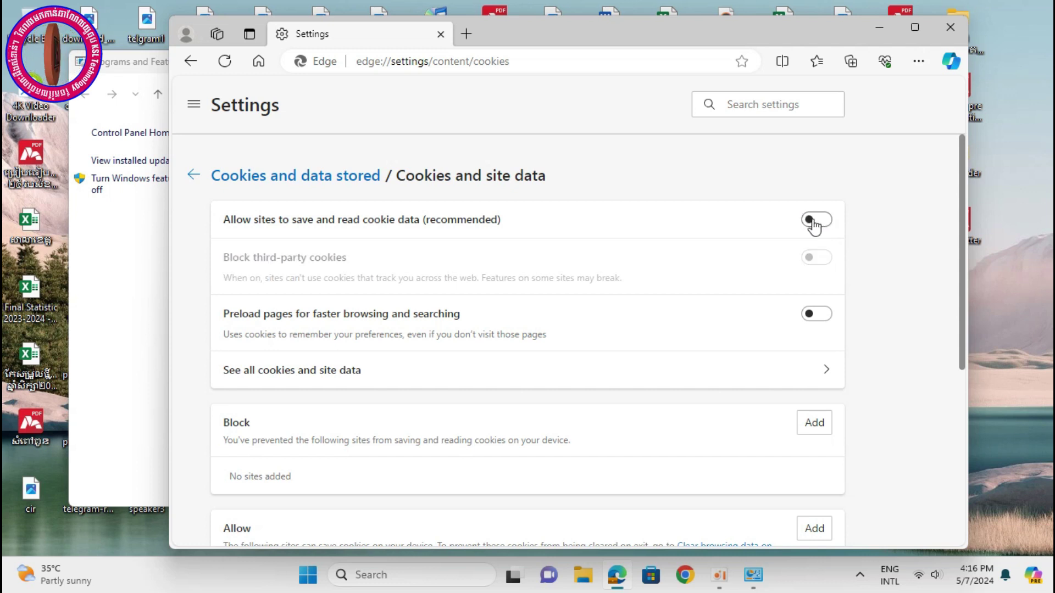
left_click(816, 318)
left_click(813, 321)
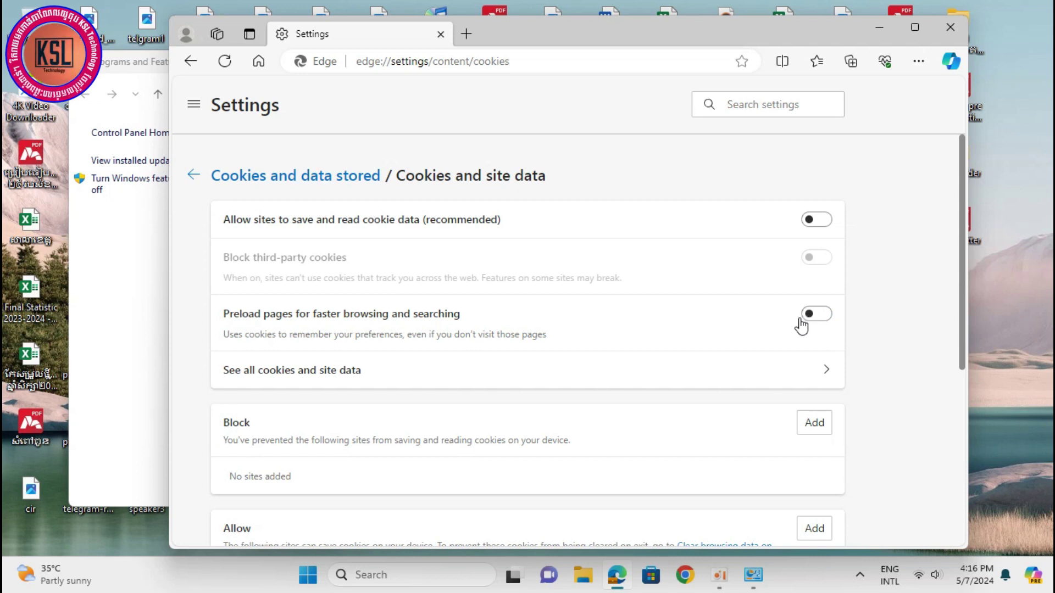
scroll(806, 304, "down", 3)
scroll(786, 274, "up", 3)
left_click(950, 28)
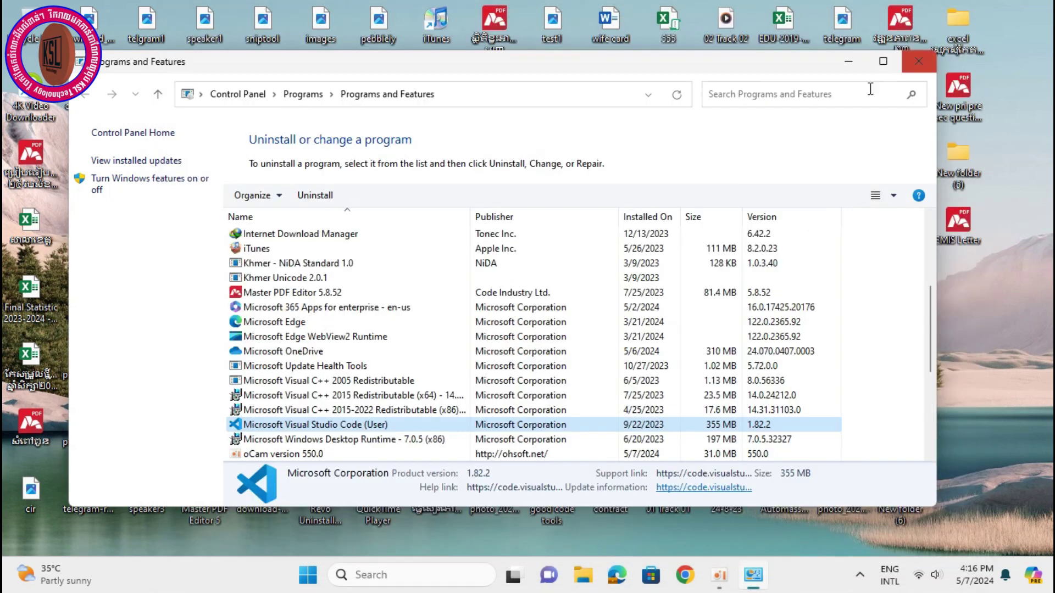
- Uninstall 4K Video Downloader v4.24.3.5420 from Programs and Features
scroll(352, 329, "down", 2)
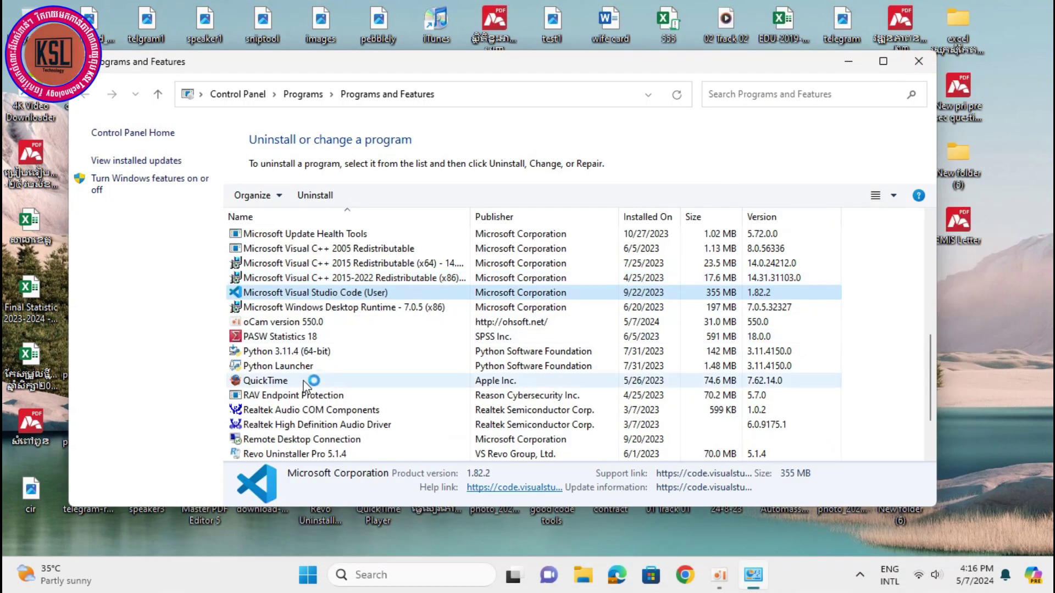
scroll(316, 415, "up", 3)
scroll(316, 417, "up", 4)
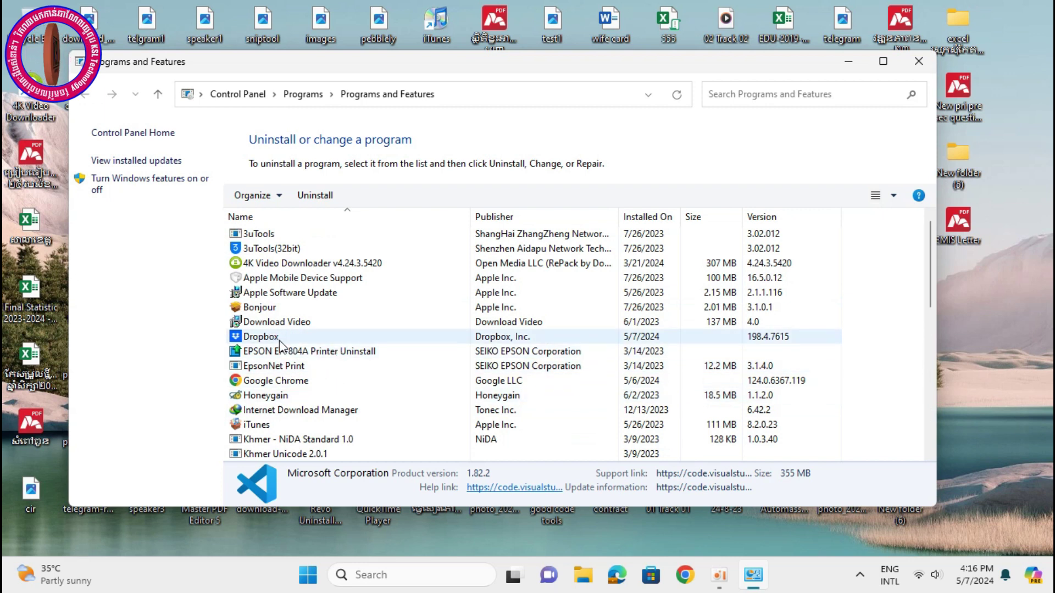
left_click(325, 264)
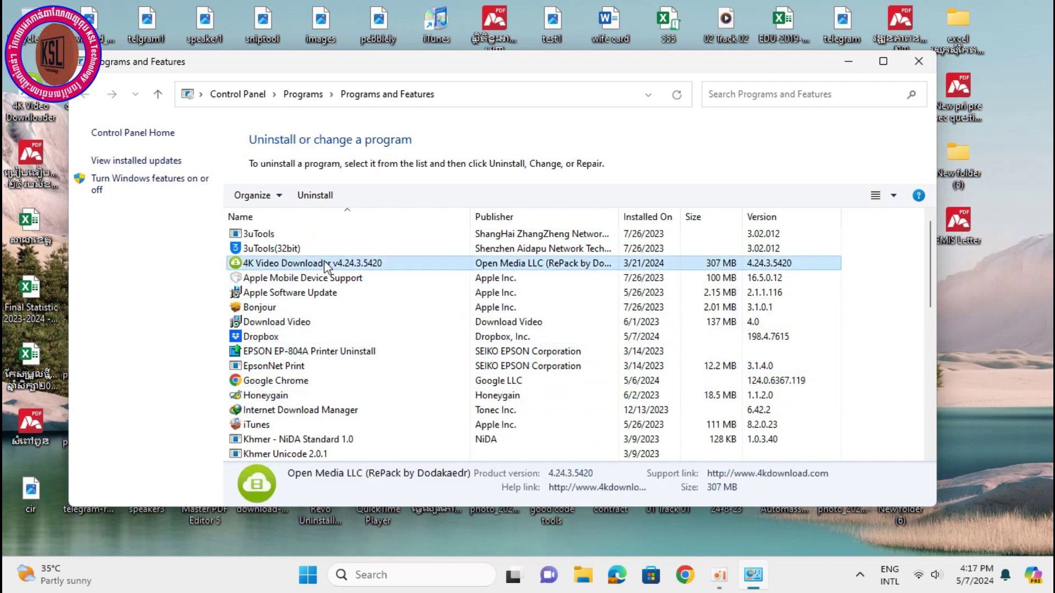
right_click(326, 266)
left_click(385, 275)
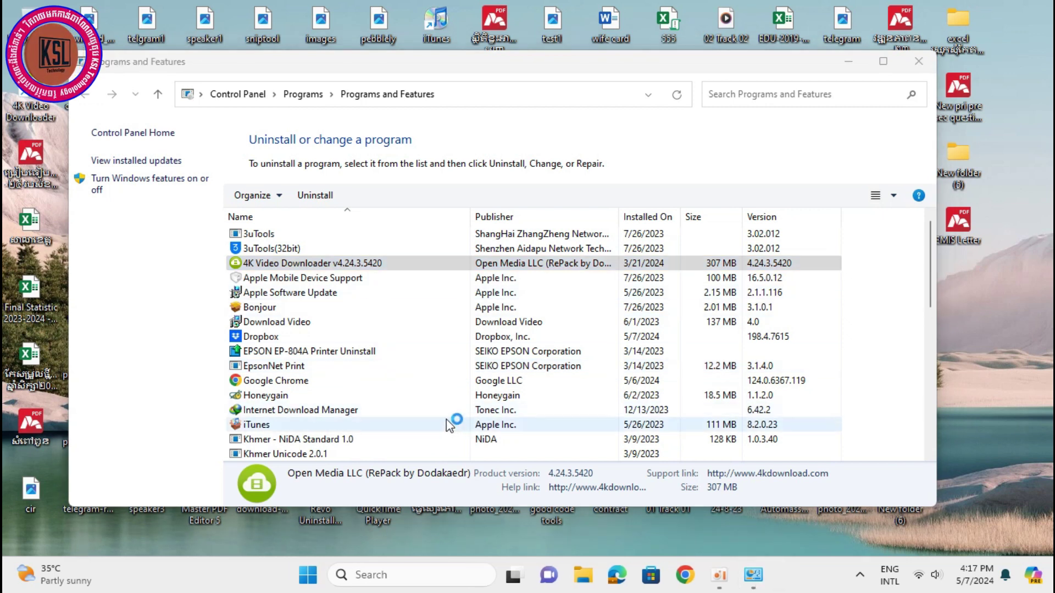
left_click(582, 337)
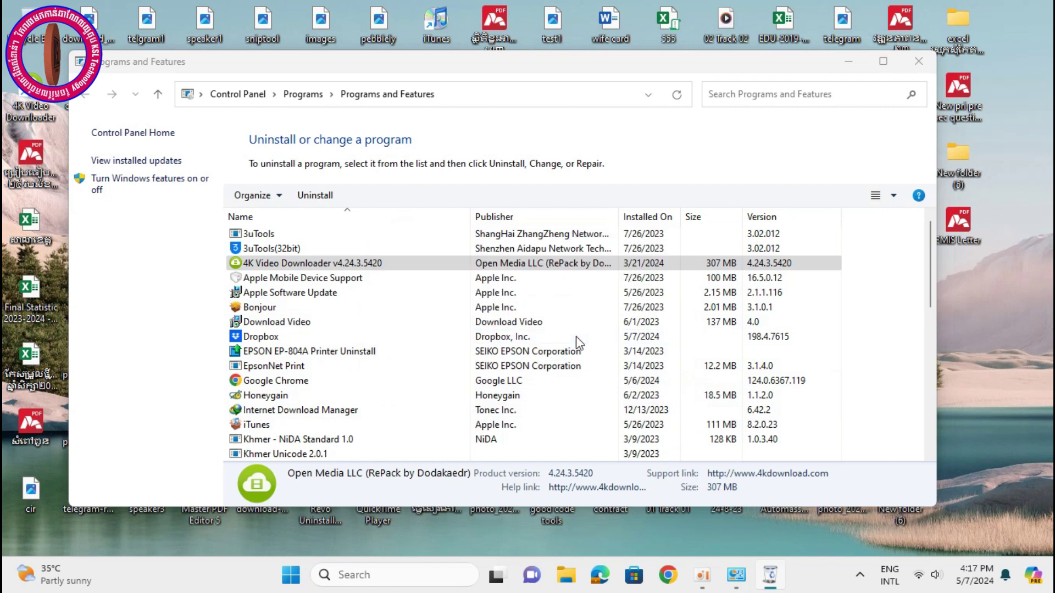
left_click_drag(497, 142, 738, 179)
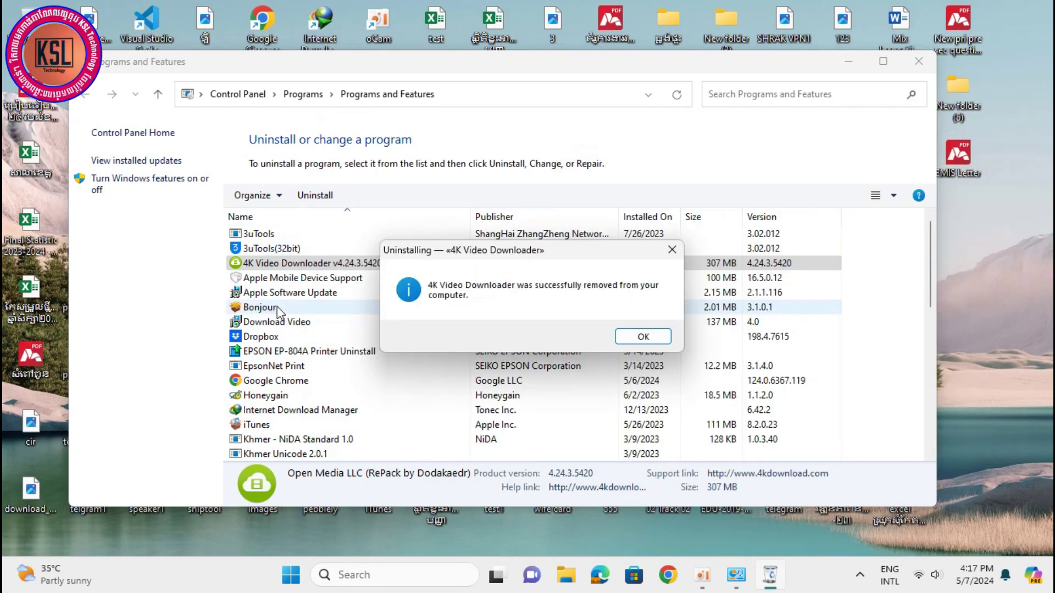
left_click(654, 338)
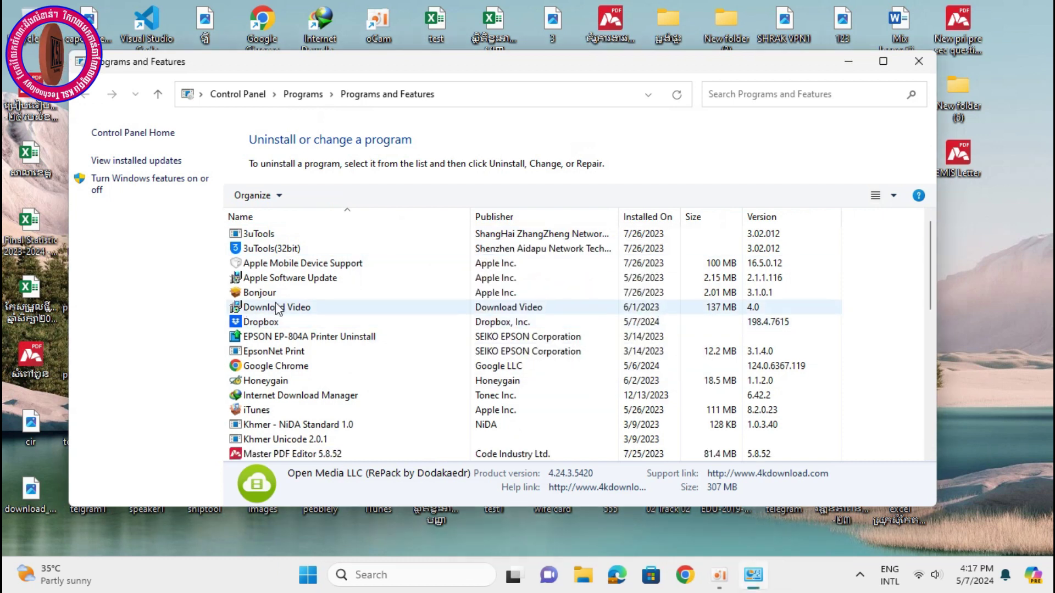
- Uninstall Master PDF Editor 5.8.52 with all of its components
left_click(304, 352)
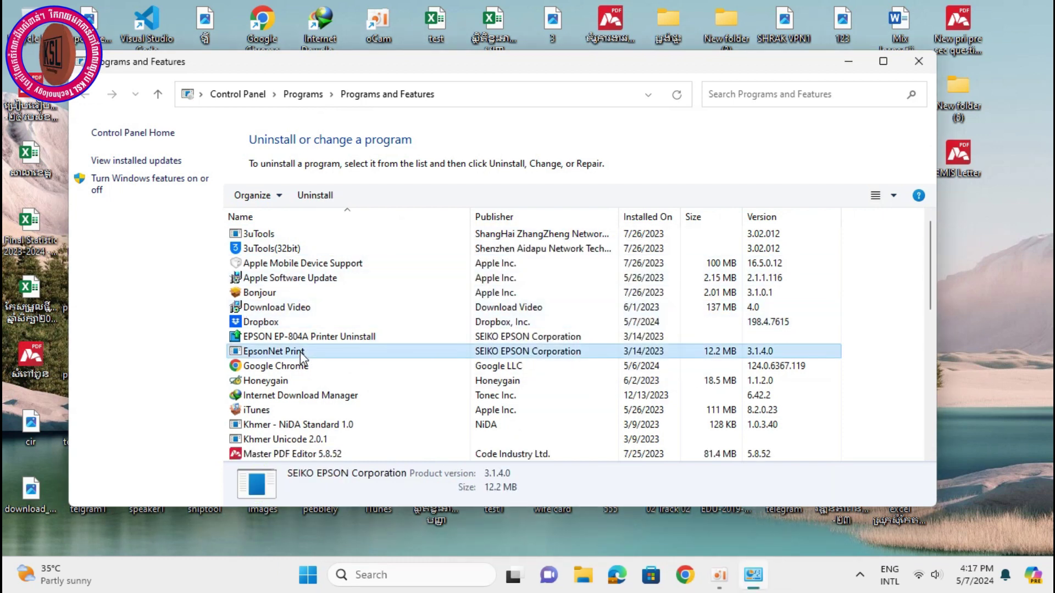
scroll(345, 371, "down", 3)
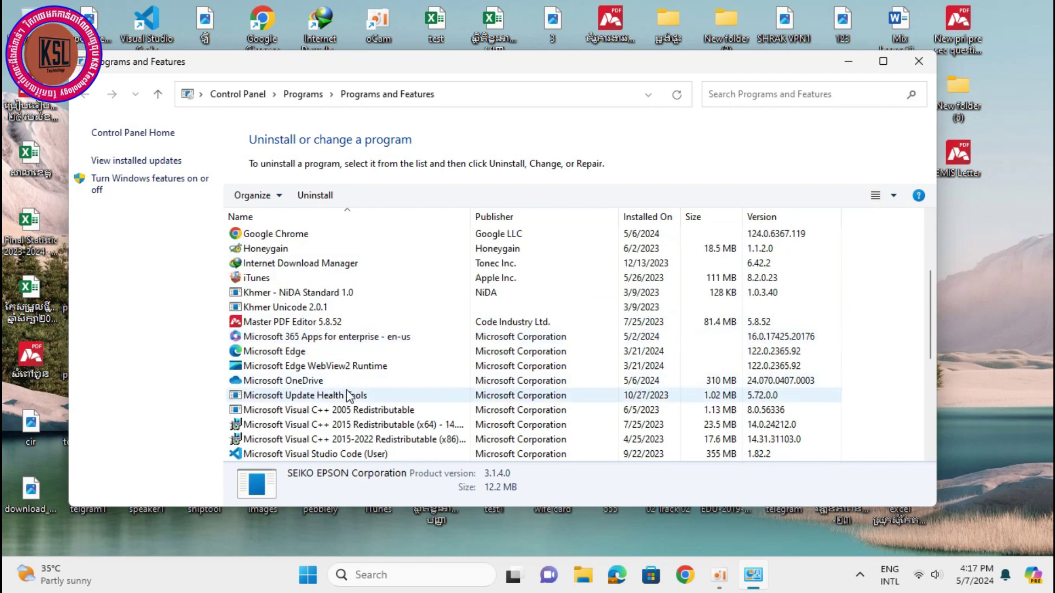
left_click(311, 324)
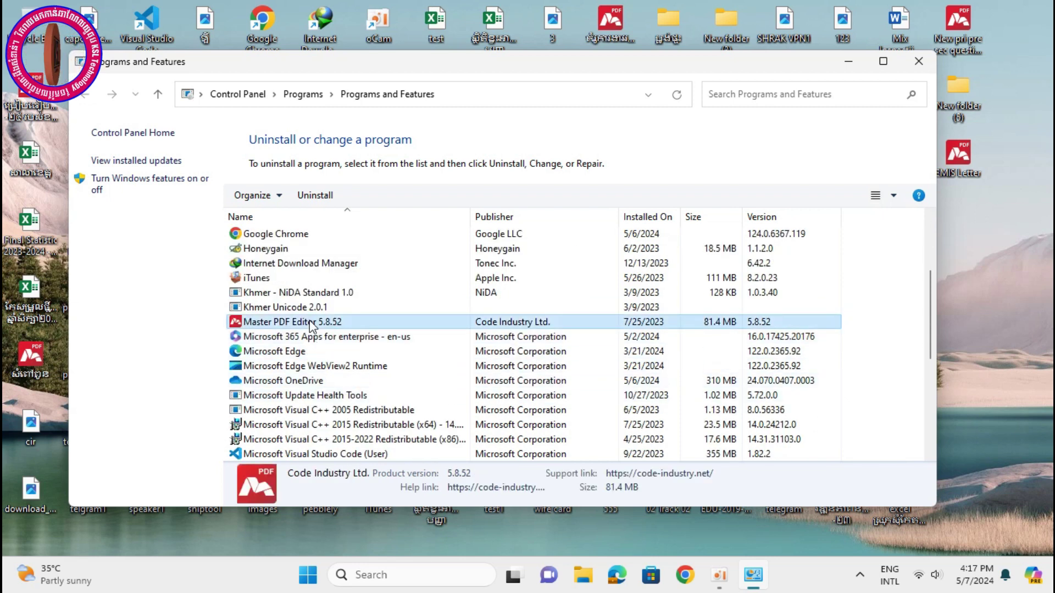
right_click(311, 325)
left_click(413, 338)
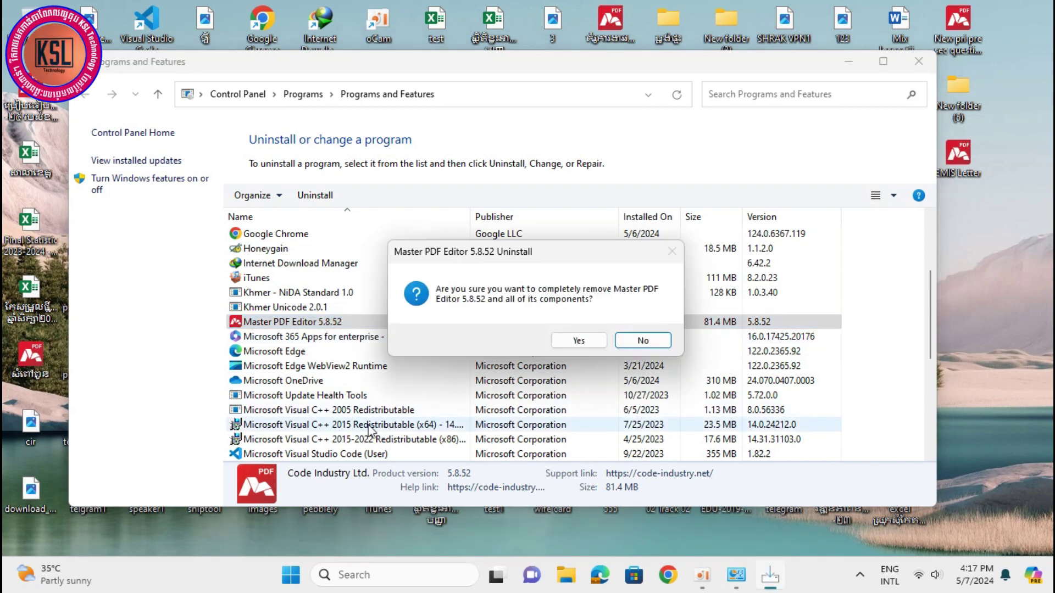
left_click(578, 343)
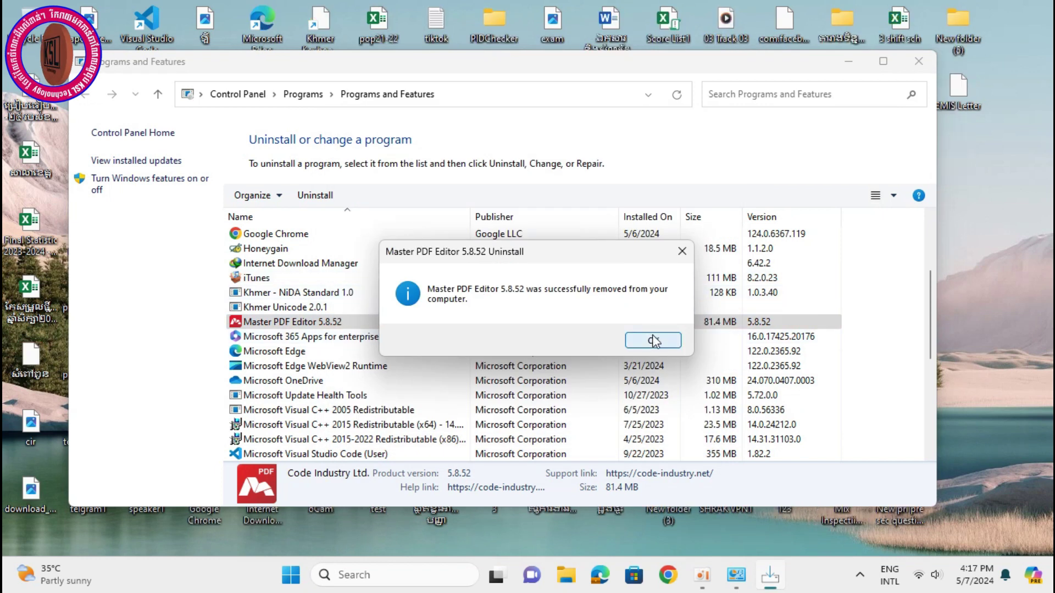
left_click(652, 339)
scroll(346, 404, "down", 3)
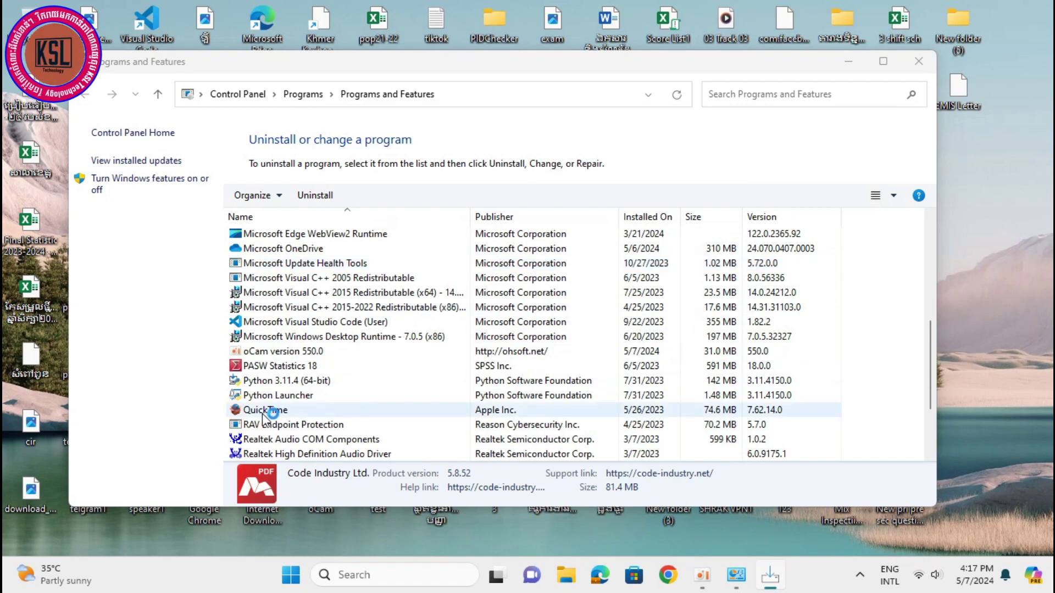
- Check the rest of the installed programs list and close Programs and Features and the Master PDF Editor uninstall page in Chrome
double_click(328, 410)
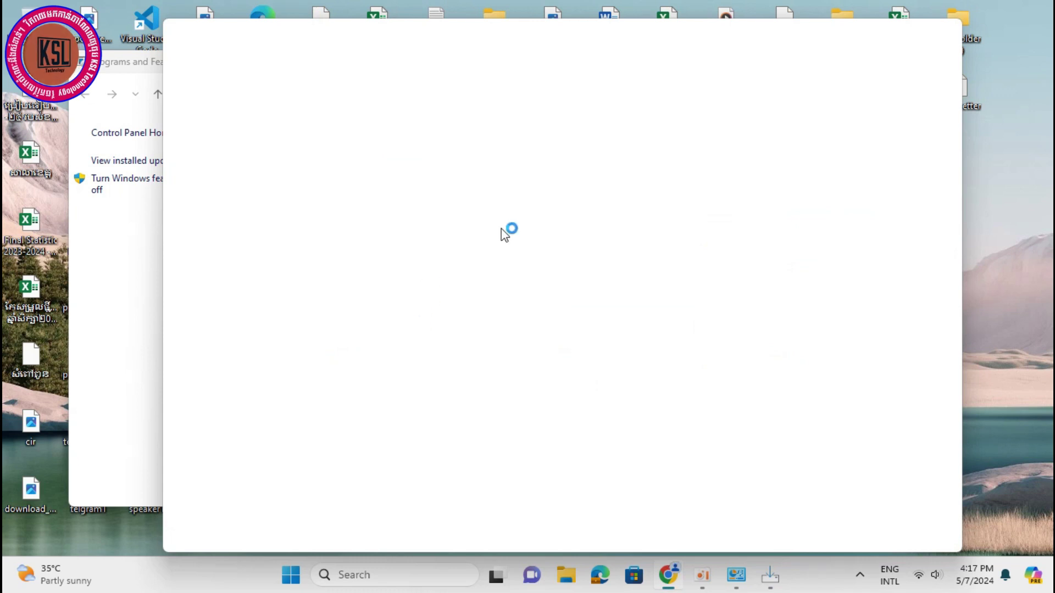
left_click(123, 290)
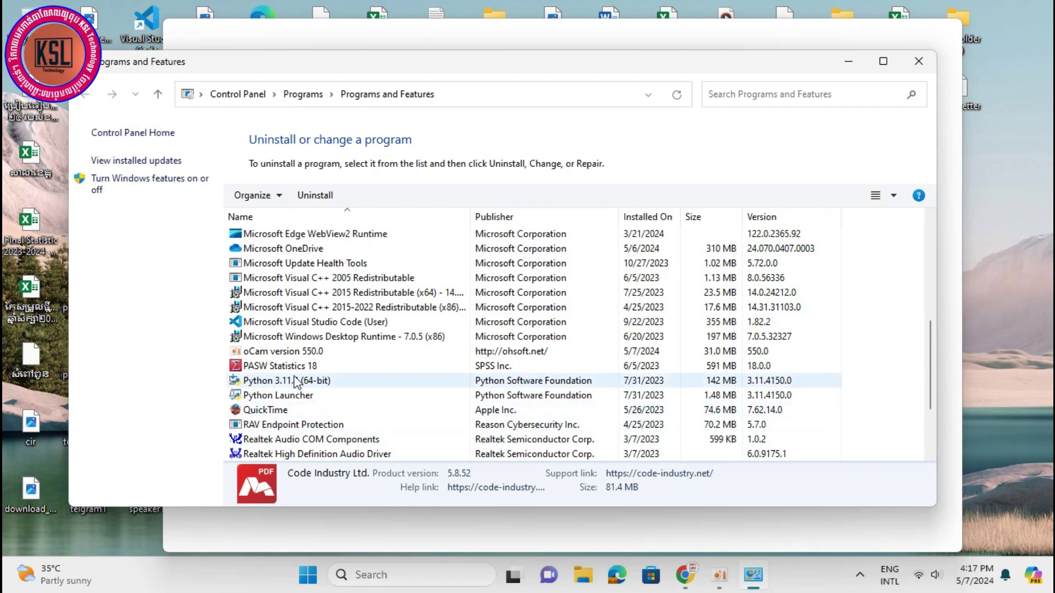
scroll(332, 460, "down", 2)
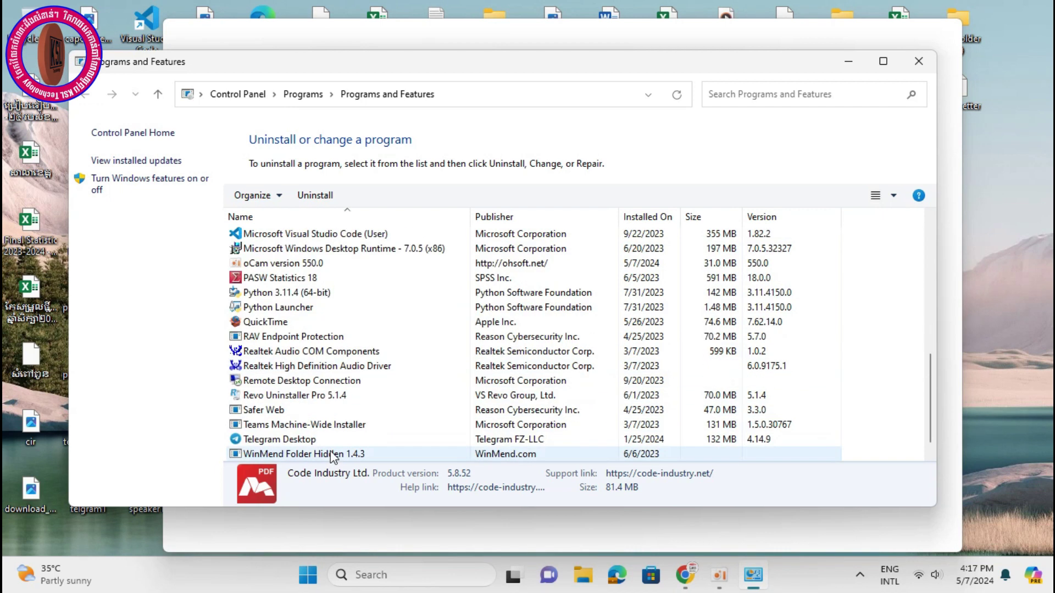
scroll(332, 455, "down", 1)
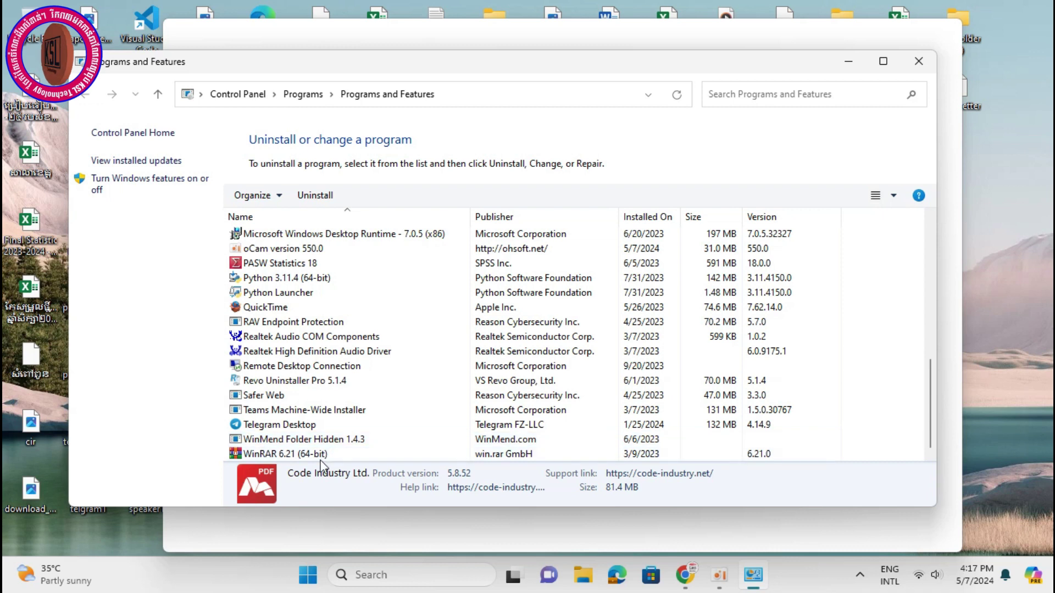
scroll(352, 456, "up", 10)
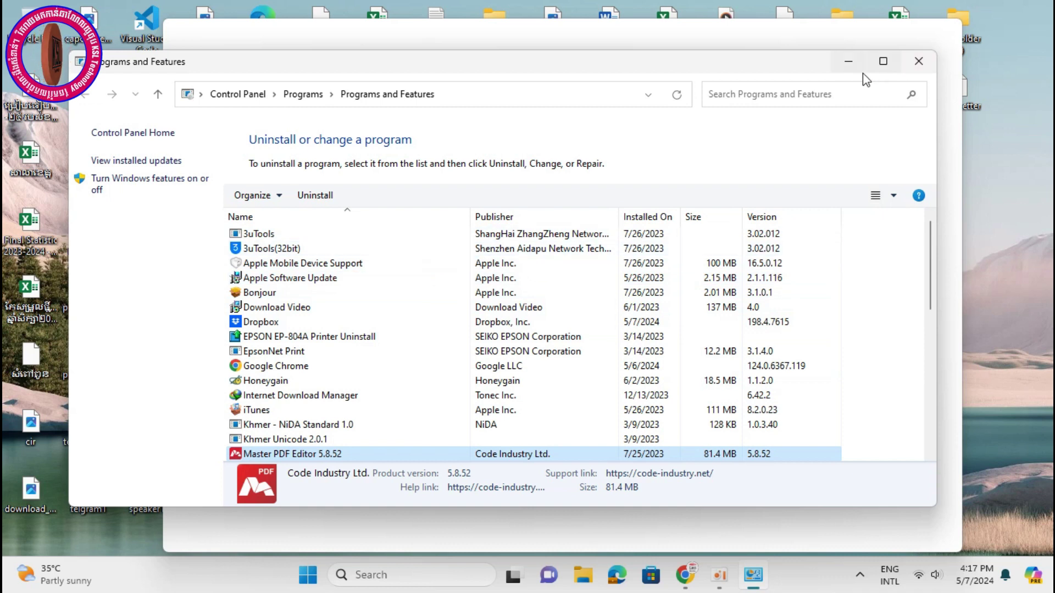
left_click(918, 61)
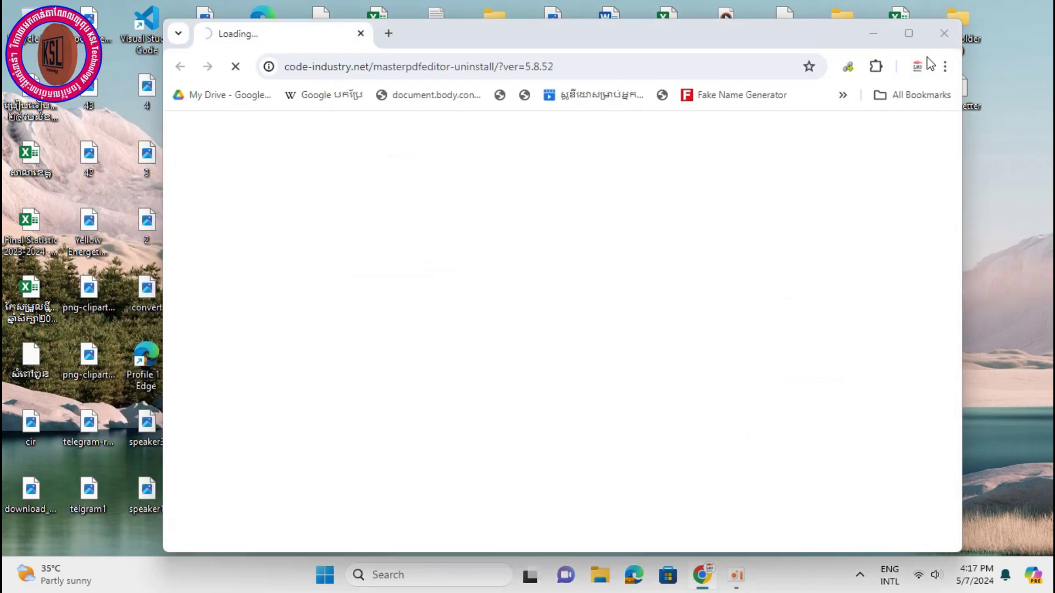
left_click(944, 34)
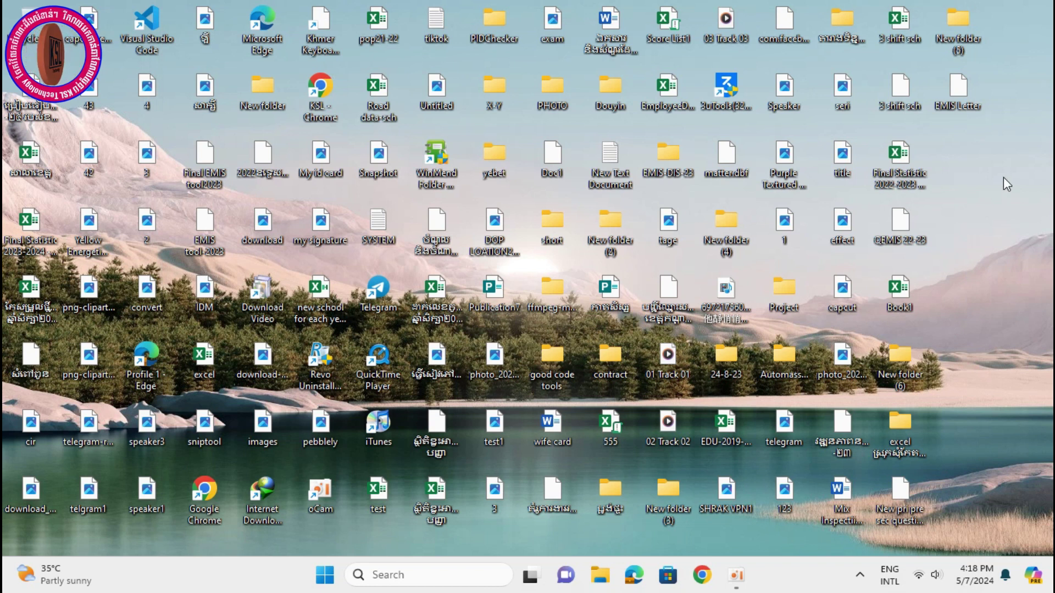
- Refresh the Windows desktop several times
right_click(865, 220)
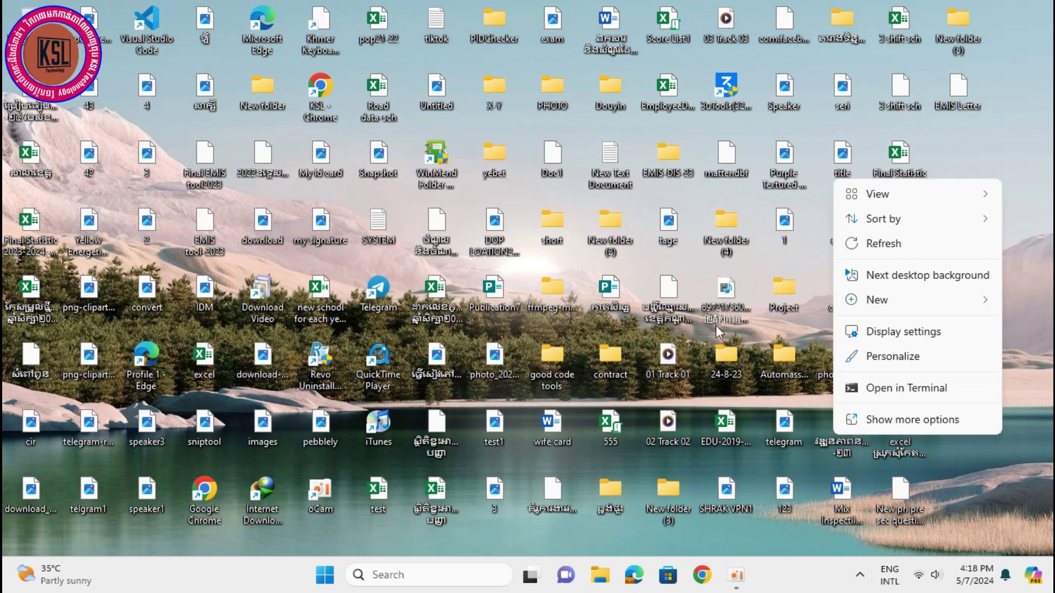
left_click(917, 242)
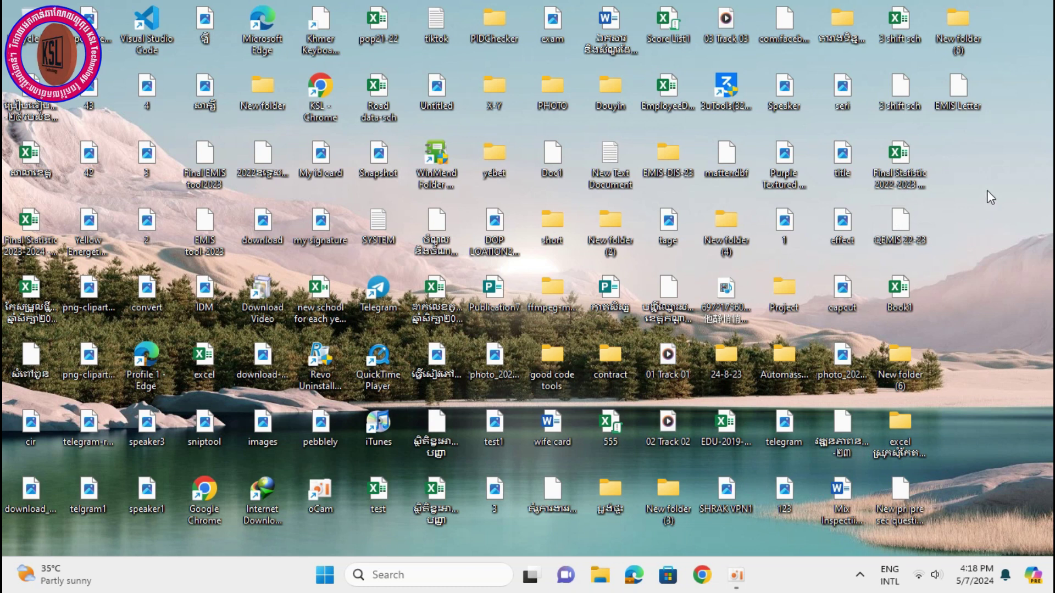
right_click(973, 182)
left_click(871, 242)
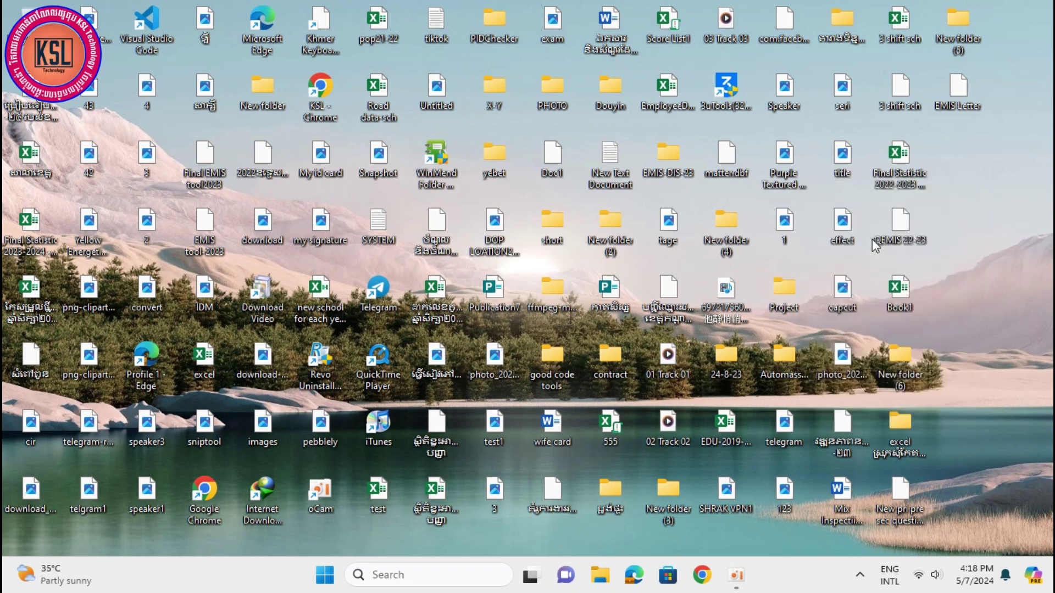
right_click(995, 147)
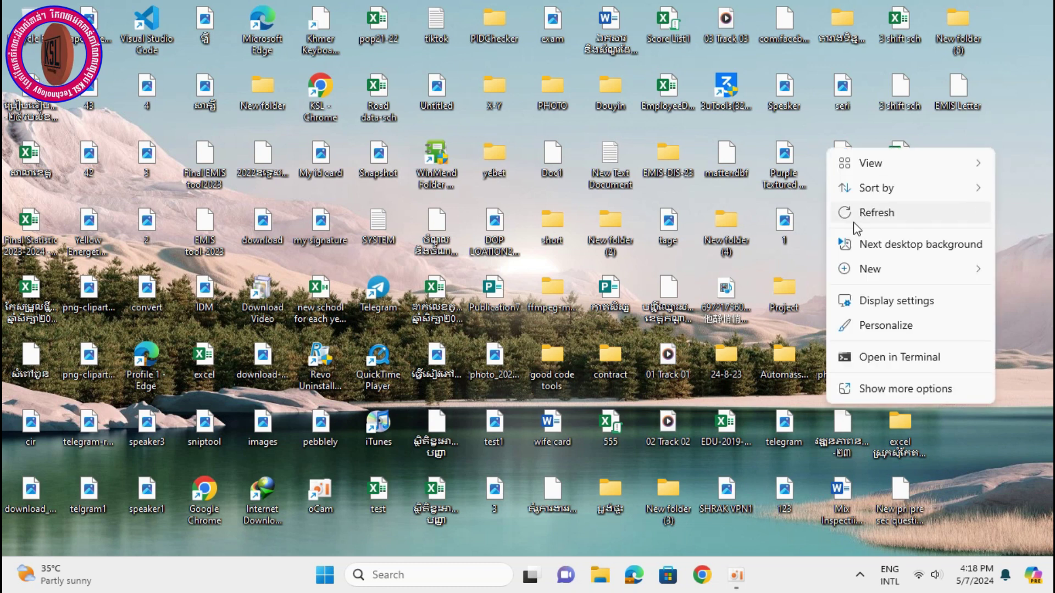
left_click(870, 209)
right_click(990, 160)
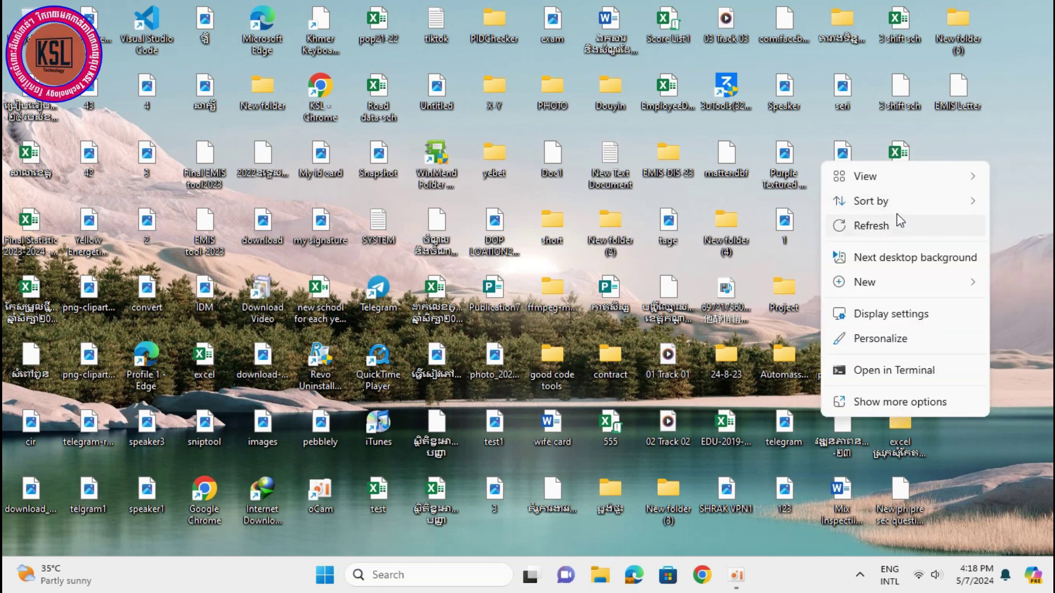
left_click(885, 223)
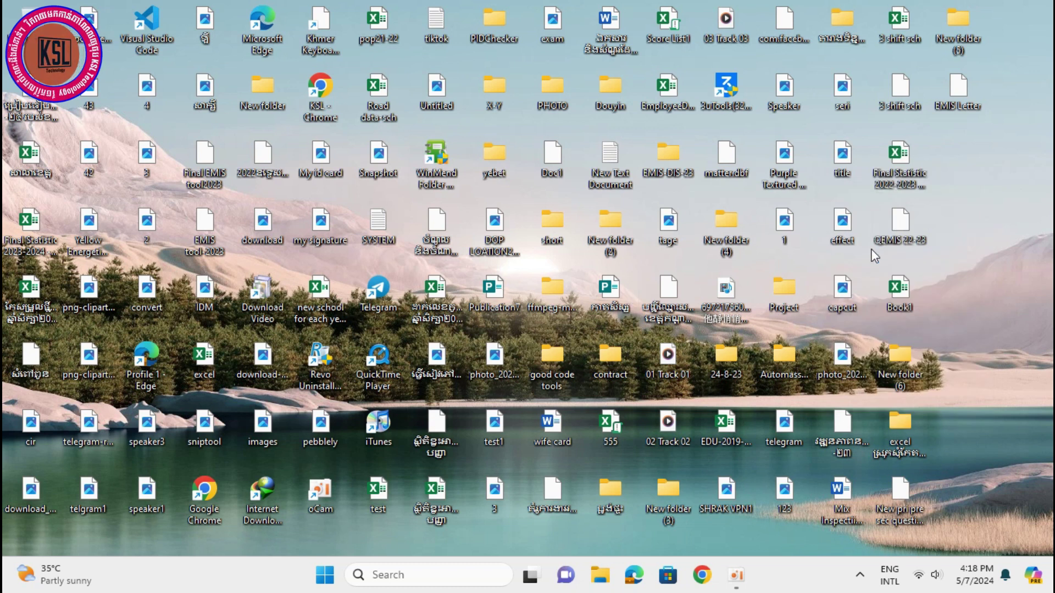
right_click(966, 172)
left_click(890, 235)
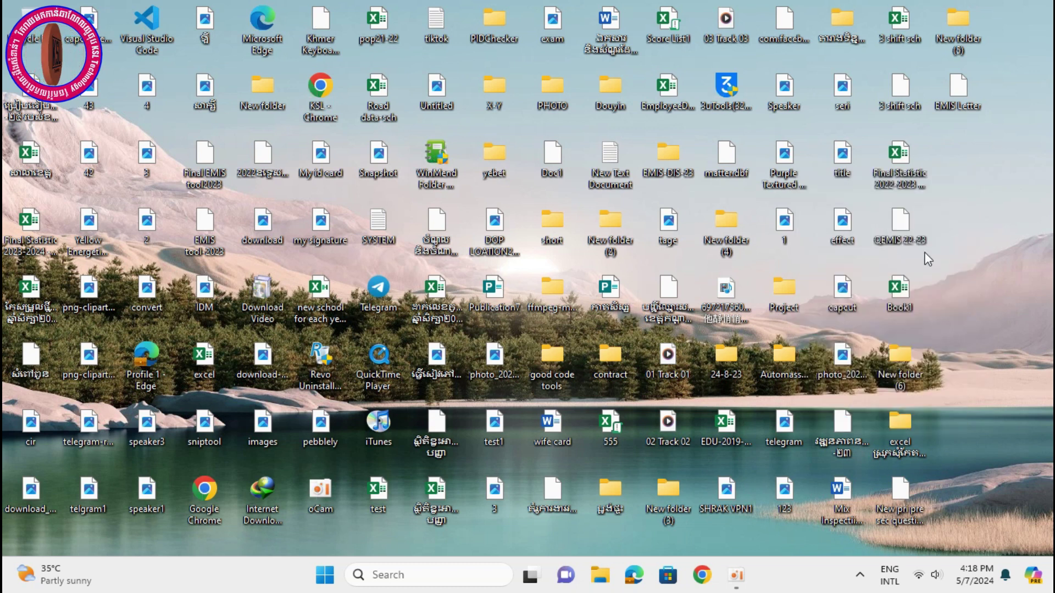
right_click(977, 147)
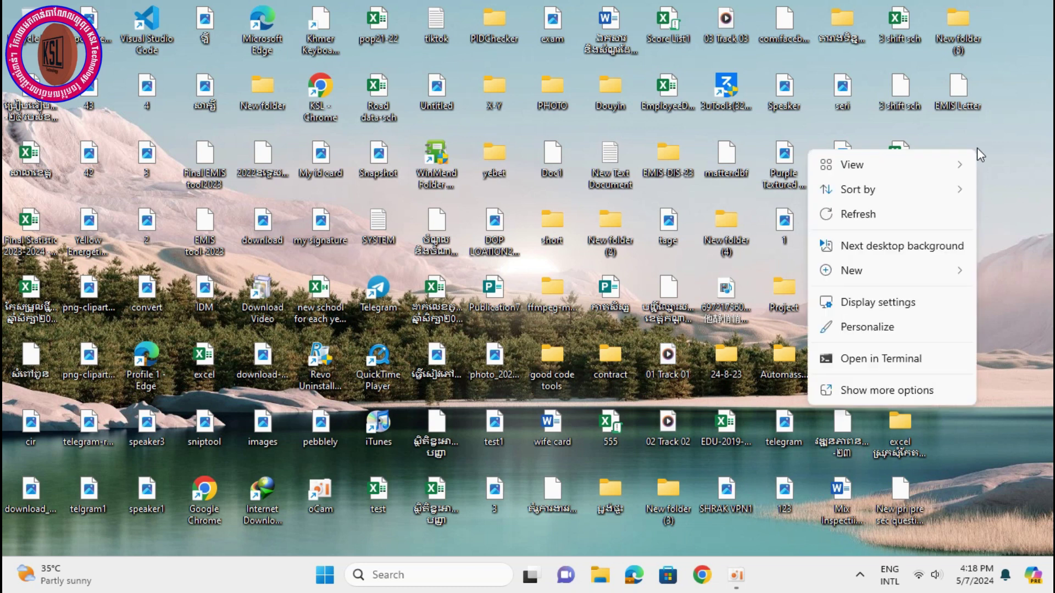
left_click(879, 219)
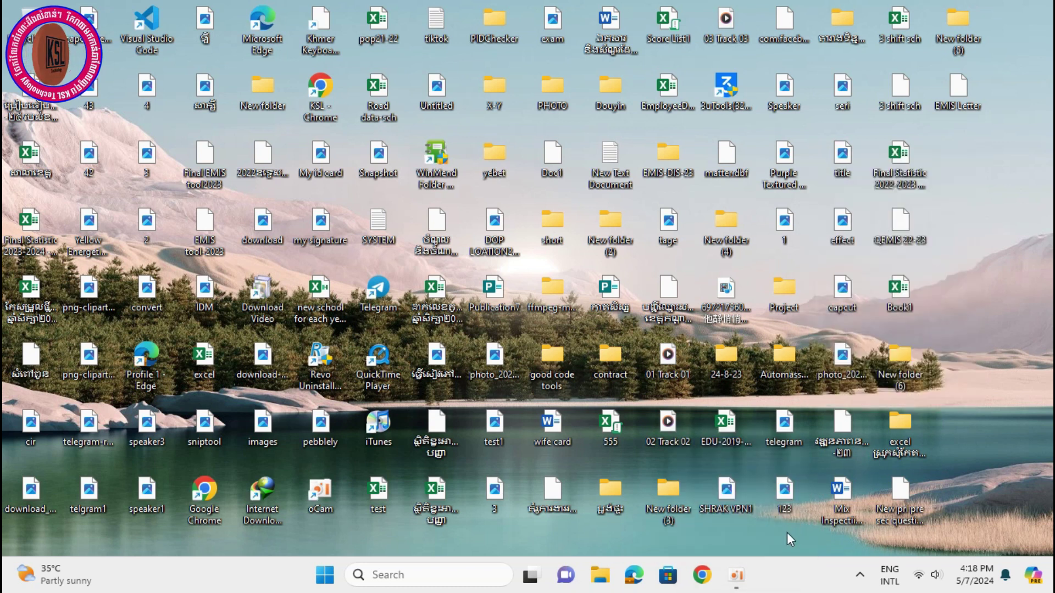
left_click(736, 575)
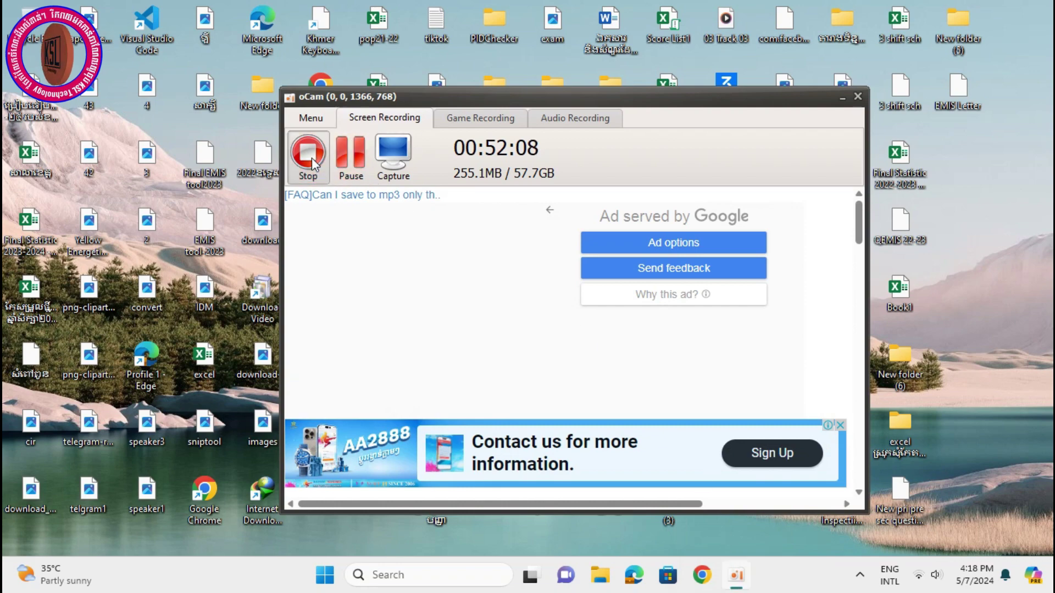